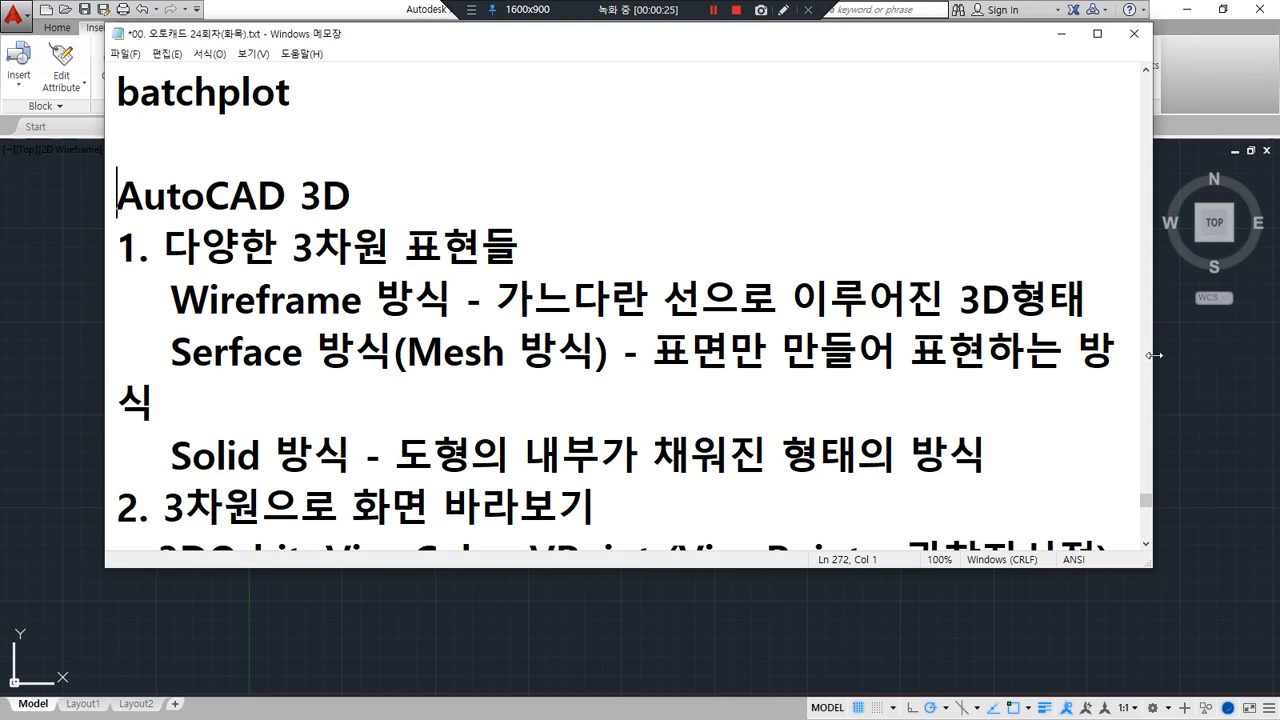
Widen the notes window and bring the "AutoCAD 3D" section into view.
{"action": "left_click_drag", "start_coordinate": [1154, 355], "coordinate": [1232, 355]}
{"action": "scroll", "coordinate": [967, 333], "scroll_direction": "up", "scroll_amount": 3}
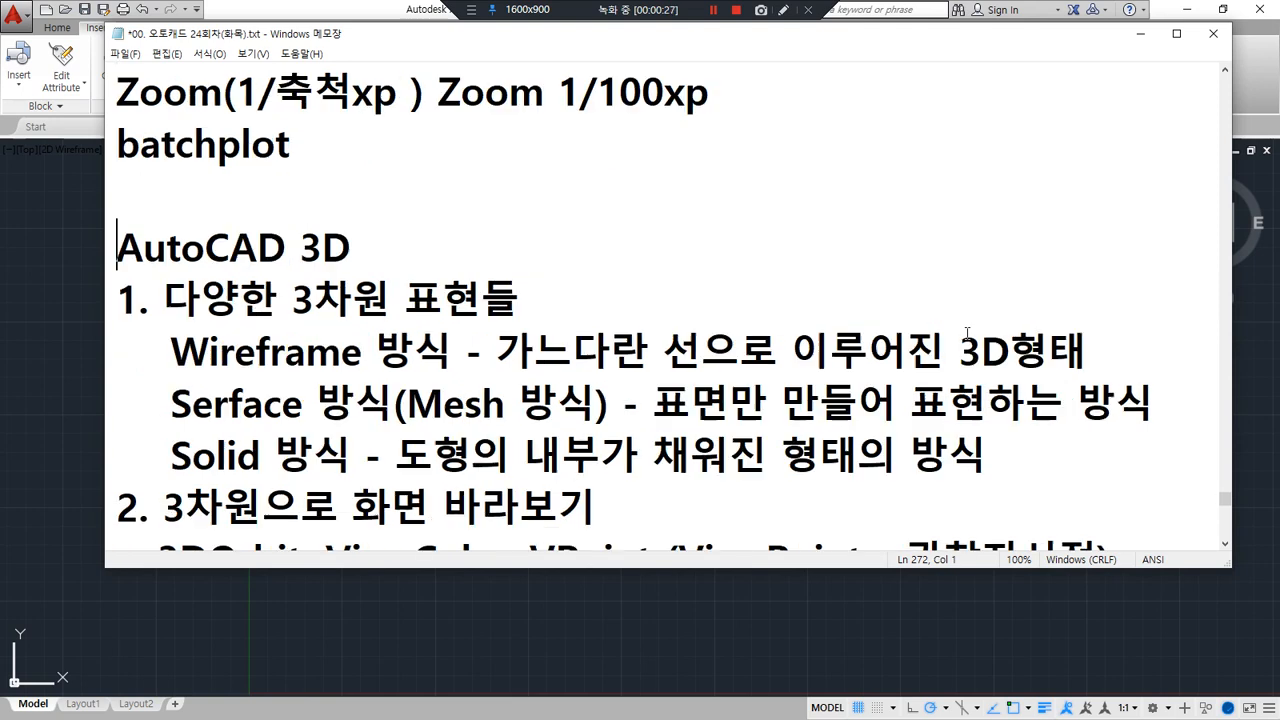
{"action": "scroll", "coordinate": [289, 277], "scroll_direction": "down", "scroll_amount": 1}
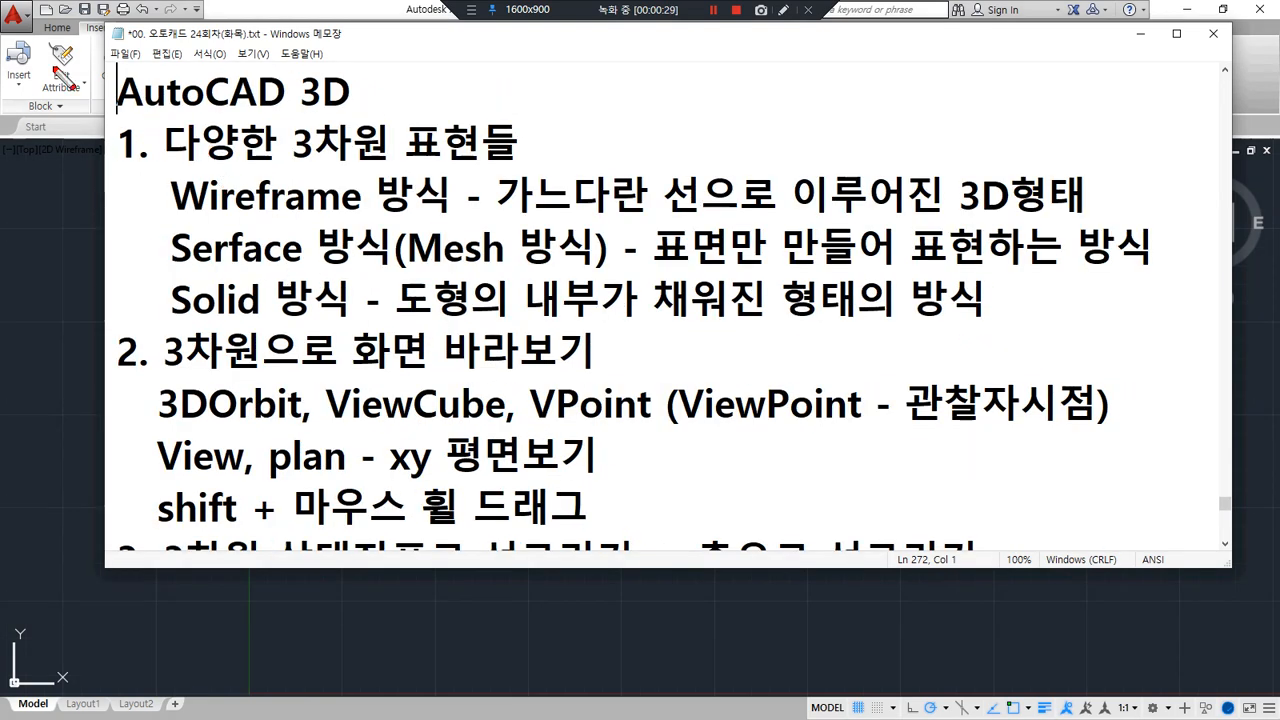
Bracket the three 3D representation methods in red and mark up the Wireframe and Serface/Mesh entries with the annotation pen.
{"action": "mouse_move", "coordinate": [166, 183]}
{"action": "left_mouse_down"}
{"action": "mouse_move", "coordinate": [150, 216]}
{"action": "mouse_move", "coordinate": [151, 300]}
{"action": "left_mouse_up"}
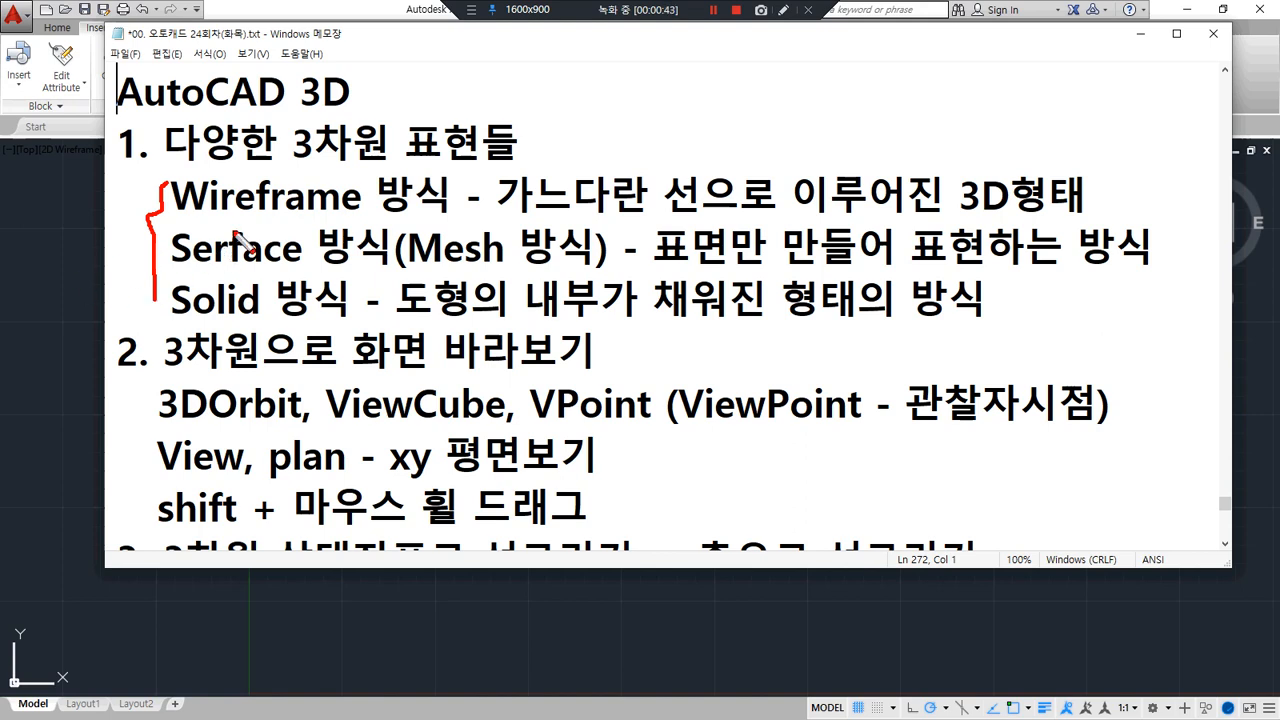
{"action": "left_click_drag", "start_coordinate": [358, 213], "coordinate": [184, 212]}
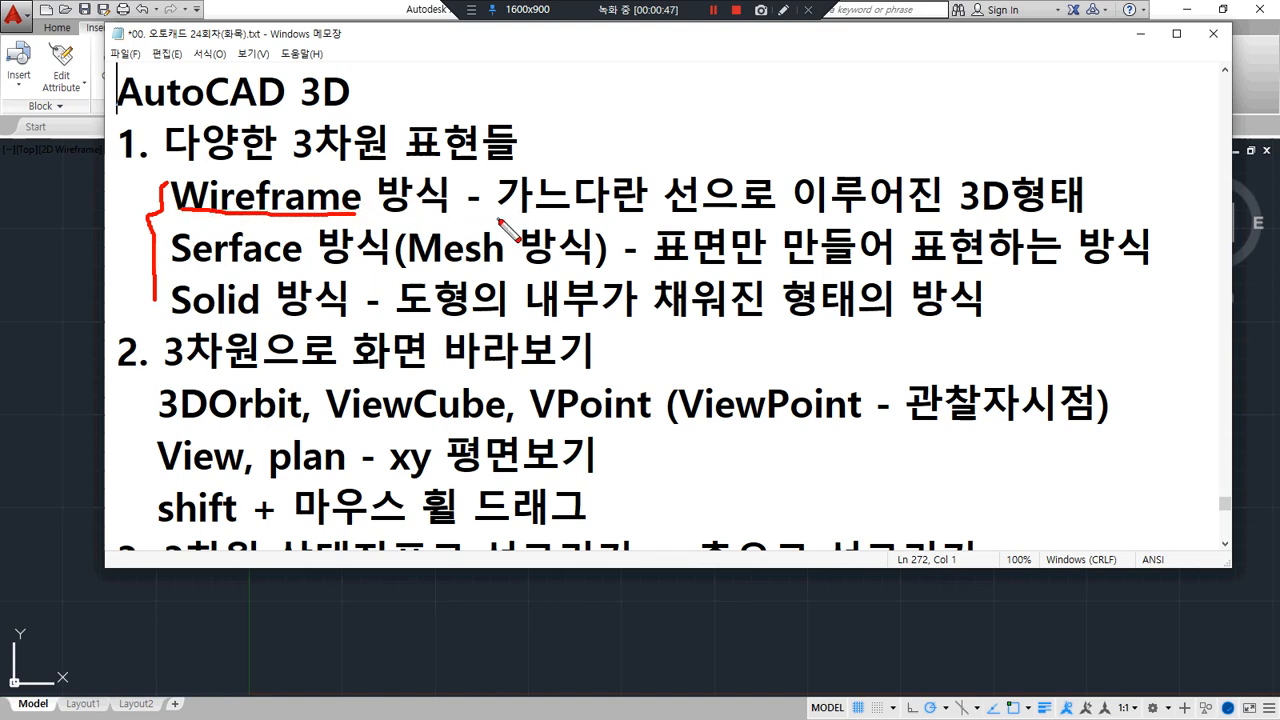
{"action": "left_click_drag", "start_coordinate": [510, 217], "coordinate": [1078, 226]}
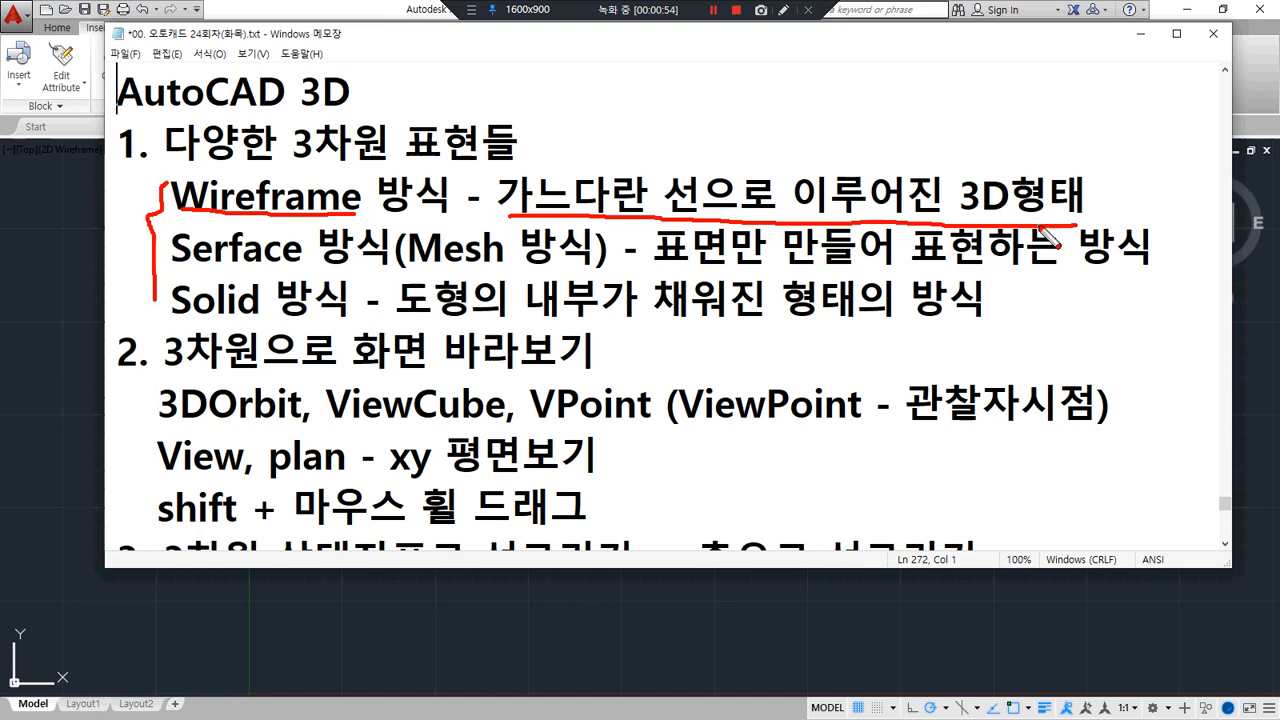
{"action": "left_click_drag", "start_coordinate": [178, 270], "coordinate": [585, 268]}
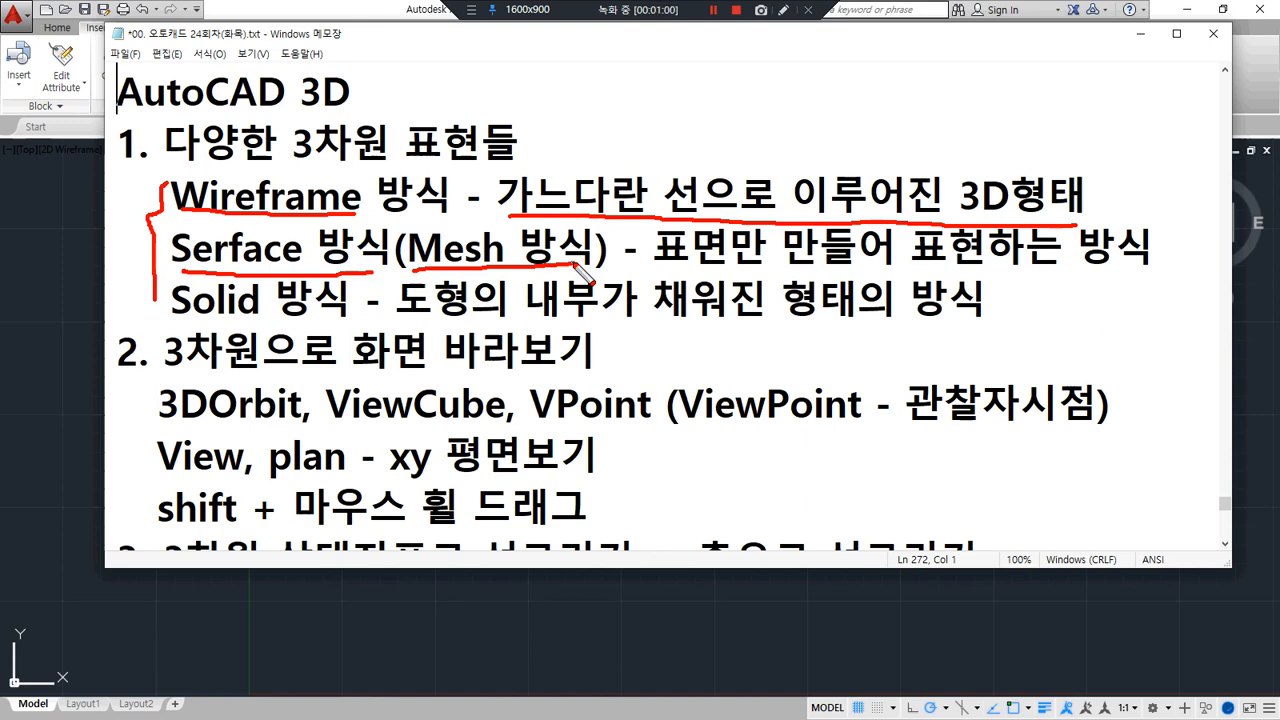
{"action": "left_click_drag", "start_coordinate": [372, 262], "coordinate": [192, 271]}
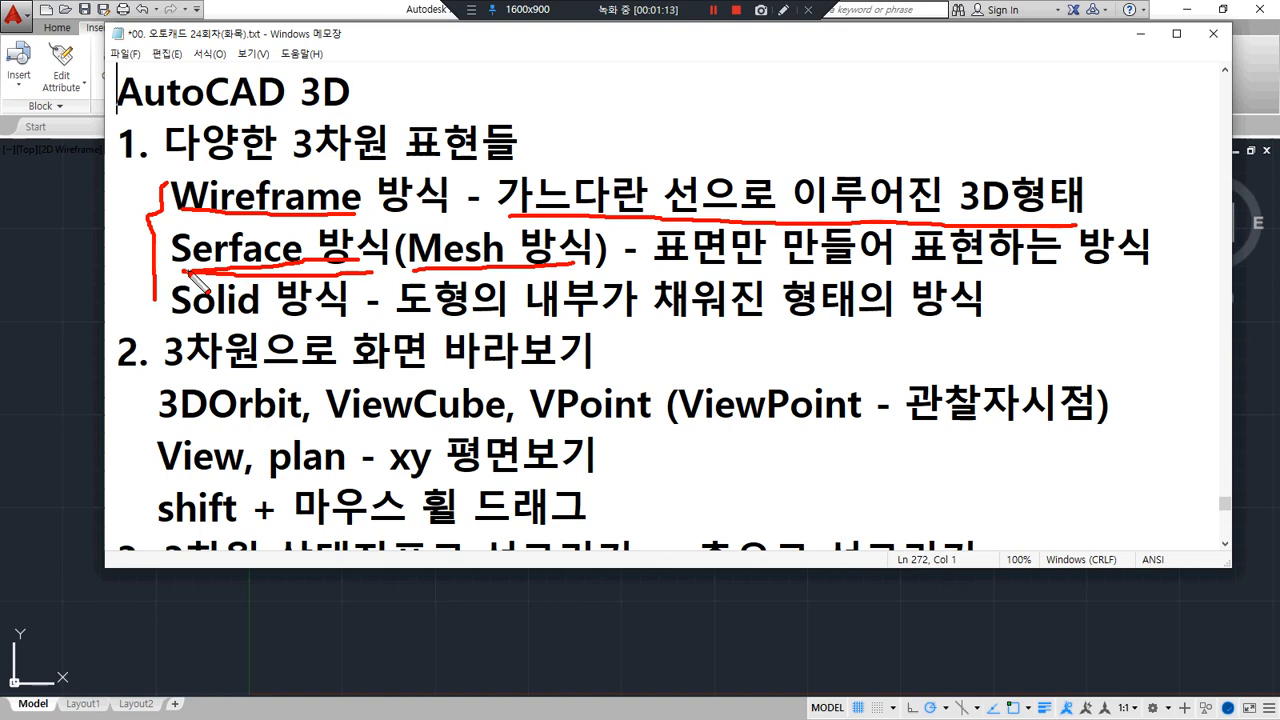
{"action": "mouse_move", "coordinate": [340, 266]}
{"action": "left_mouse_down"}
{"action": "mouse_move", "coordinate": [200, 280]}
{"action": "mouse_move", "coordinate": [170, 241]}
{"action": "mouse_move", "coordinate": [268, 230]}
{"action": "mouse_move", "coordinate": [312, 274]}
{"action": "left_mouse_up"}
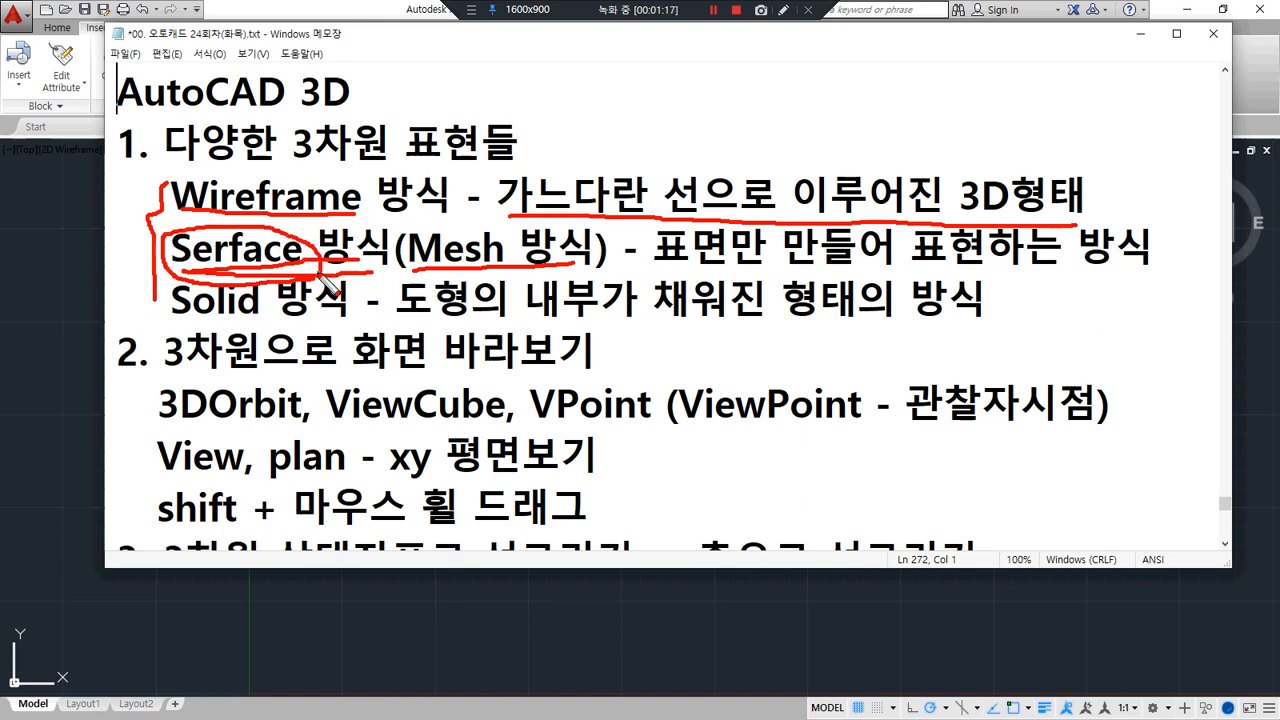
{"action": "left_click_drag", "start_coordinate": [421, 282], "coordinate": [578, 268]}
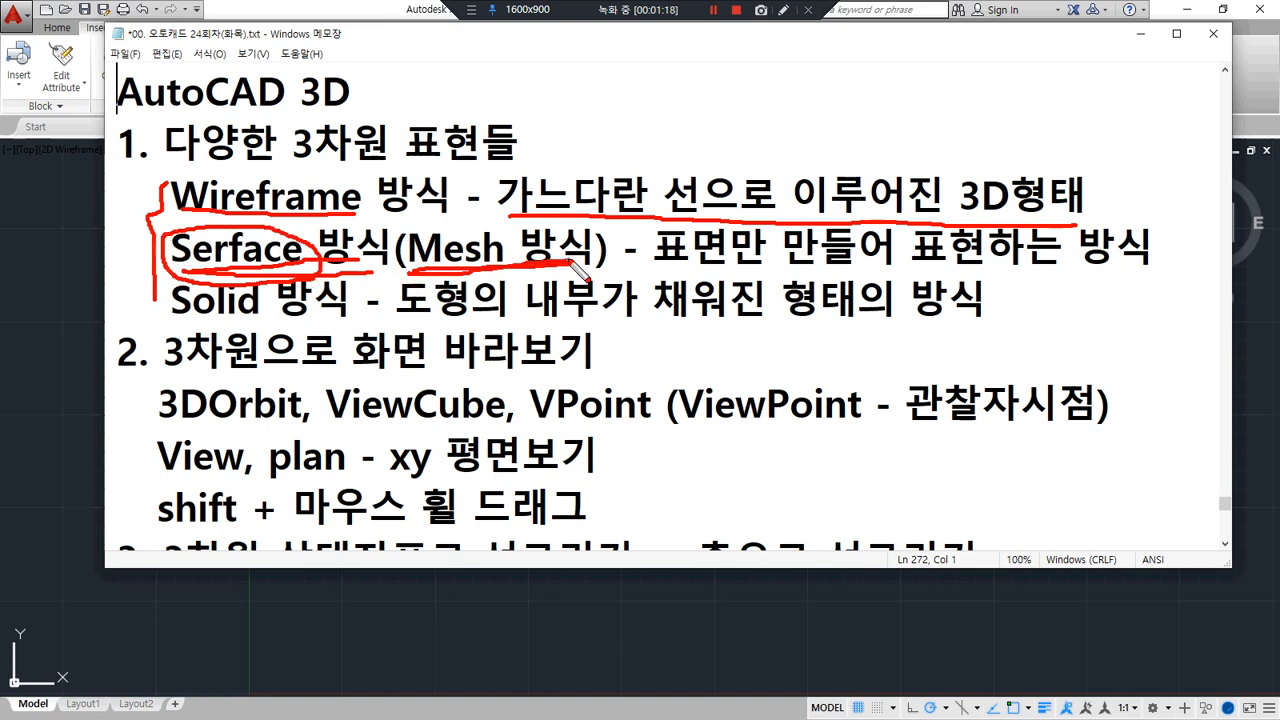
{"action": "key", "text": "e"}
Sketch a red mesh grid over the notes and underline the description of the Serface method.
{"action": "left_click_drag", "start_coordinate": [708, 285], "coordinate": [923, 268]}
{"action": "left_click_drag", "start_coordinate": [766, 324], "coordinate": [920, 298]}
{"action": "left_click_drag", "start_coordinate": [748, 347], "coordinate": [895, 343]}
{"action": "left_click_drag", "start_coordinate": [800, 408], "coordinate": [910, 395]}
{"action": "left_click_drag", "start_coordinate": [812, 272], "coordinate": [818, 480]}
{"action": "left_click_drag", "start_coordinate": [860, 242], "coordinate": [863, 452]}
{"action": "left_click_drag", "start_coordinate": [905, 233], "coordinate": [900, 455]}
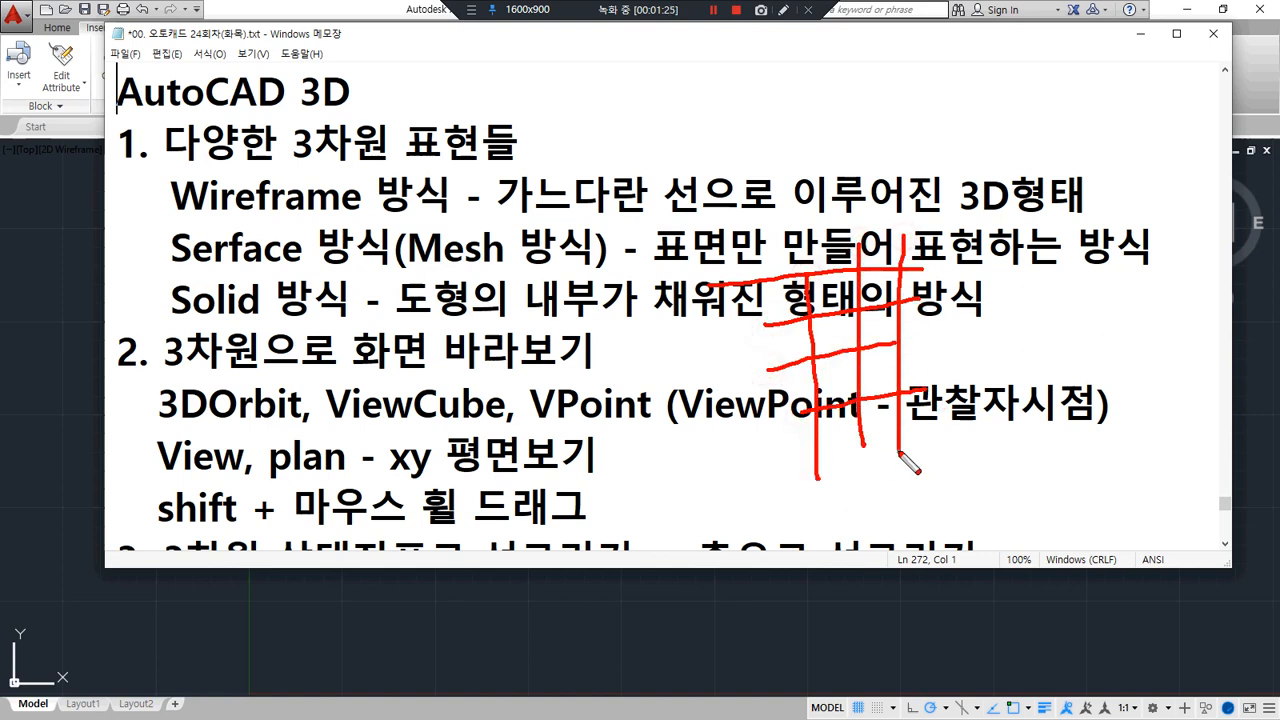
{"action": "left_click_drag", "start_coordinate": [782, 257], "coordinate": [790, 458]}
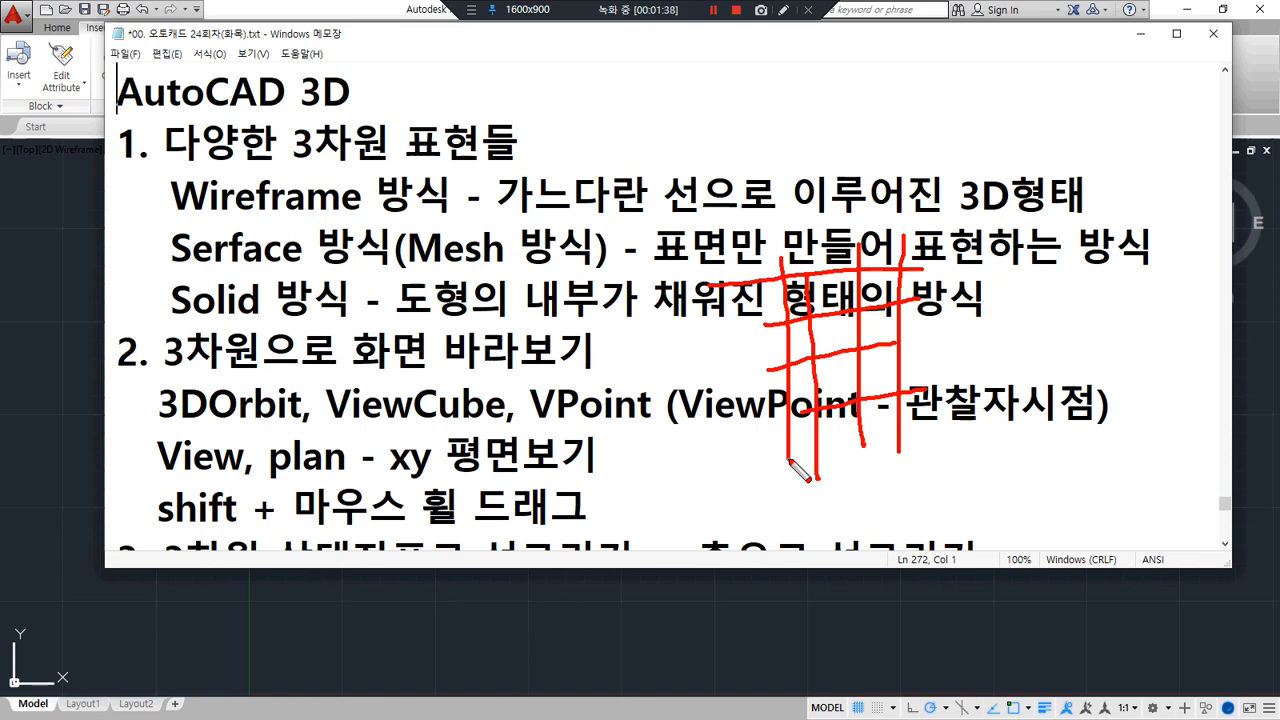
{"action": "key", "text": "e"}
{"action": "mouse_move", "coordinate": [656, 283]}
{"action": "left_mouse_down"}
{"action": "mouse_move", "coordinate": [1146, 280]}
{"action": "mouse_move", "coordinate": [688, 272]}
{"action": "left_mouse_up"}
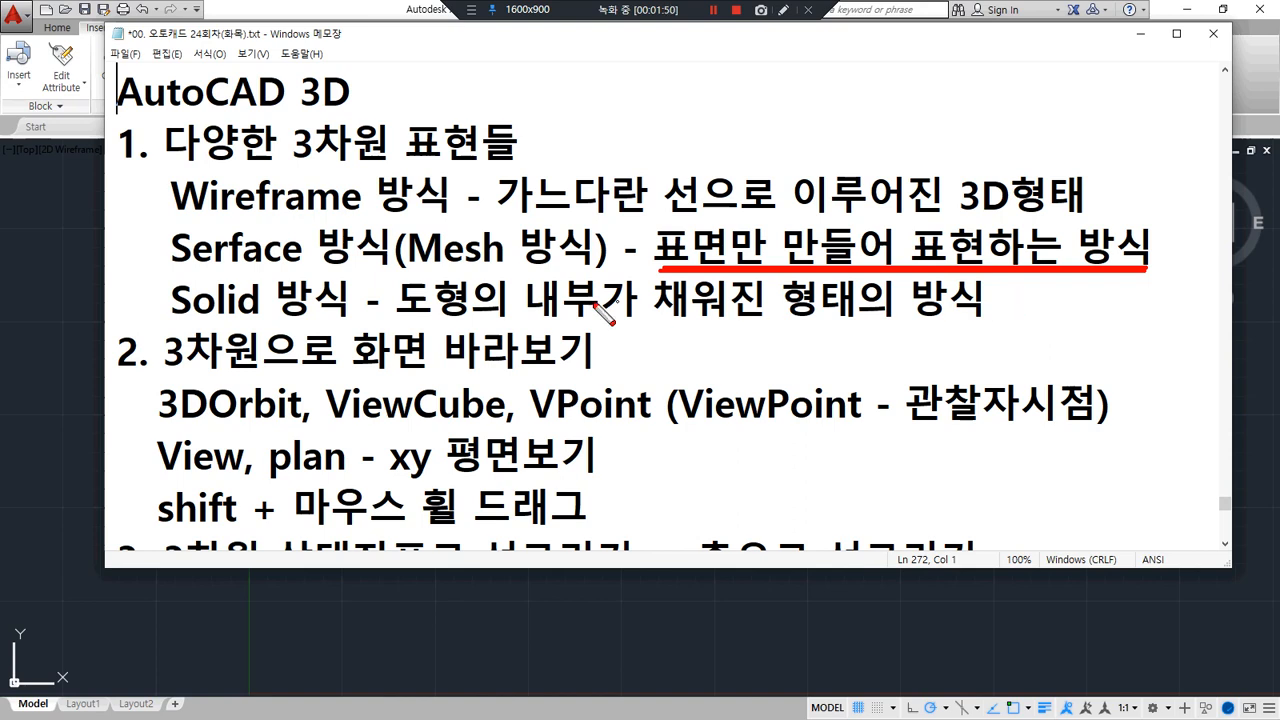
{"action": "key", "text": "ctrl+z"}
Underline the Solid method line in red and circle its name.
{"action": "left_click_drag", "start_coordinate": [167, 318], "coordinate": [1023, 321]}
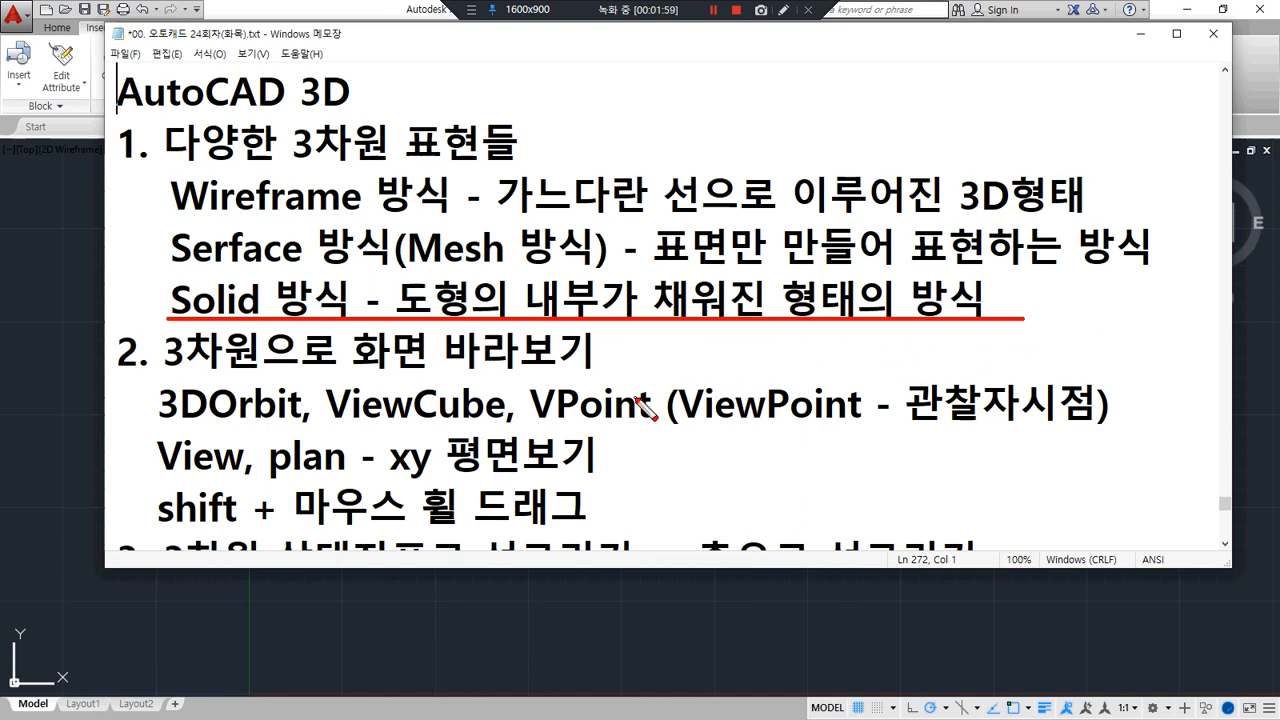
{"action": "mouse_move", "coordinate": [243, 325]}
{"action": "left_mouse_down"}
{"action": "mouse_move", "coordinate": [158, 280]}
{"action": "mouse_move", "coordinate": [240, 325]}
{"action": "left_mouse_up"}
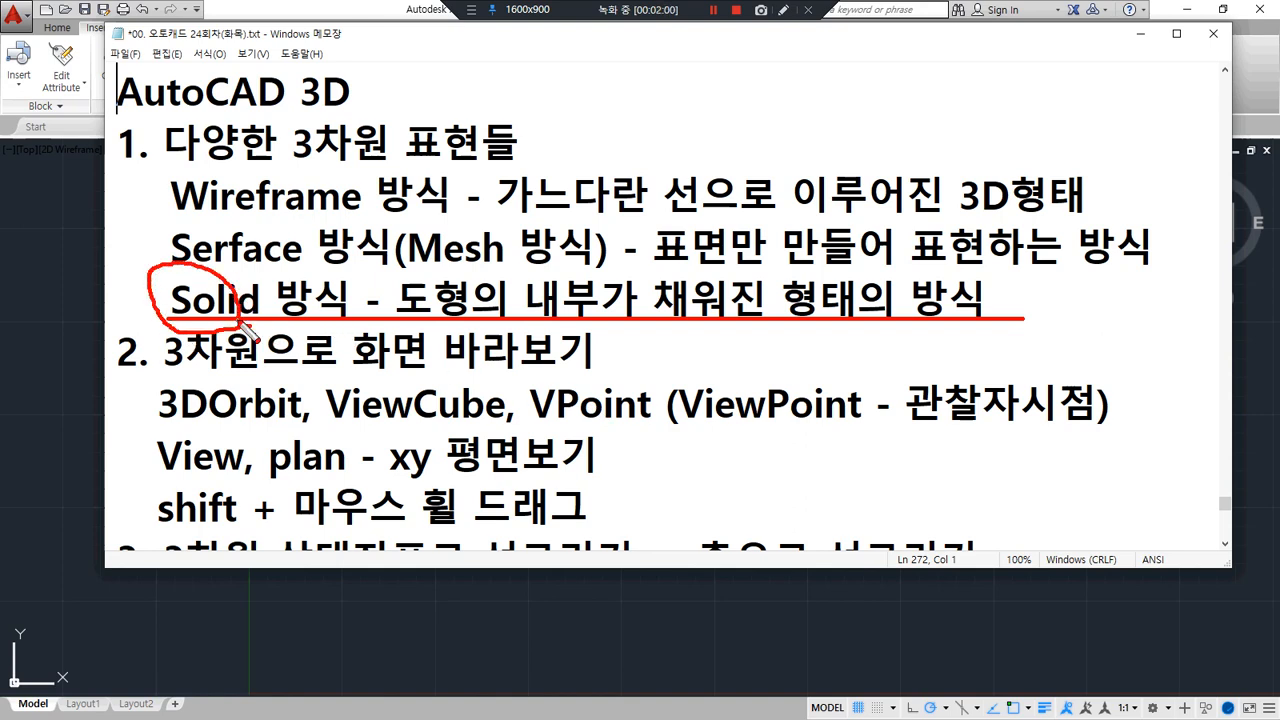
{"action": "mouse_move", "coordinate": [490, 322]}
{"action": "left_mouse_down"}
{"action": "mouse_move", "coordinate": [410, 312]}
{"action": "mouse_move", "coordinate": [580, 272]}
{"action": "mouse_move", "coordinate": [590, 330]}
{"action": "mouse_move", "coordinate": [1017, 337]}
{"action": "left_mouse_up"}
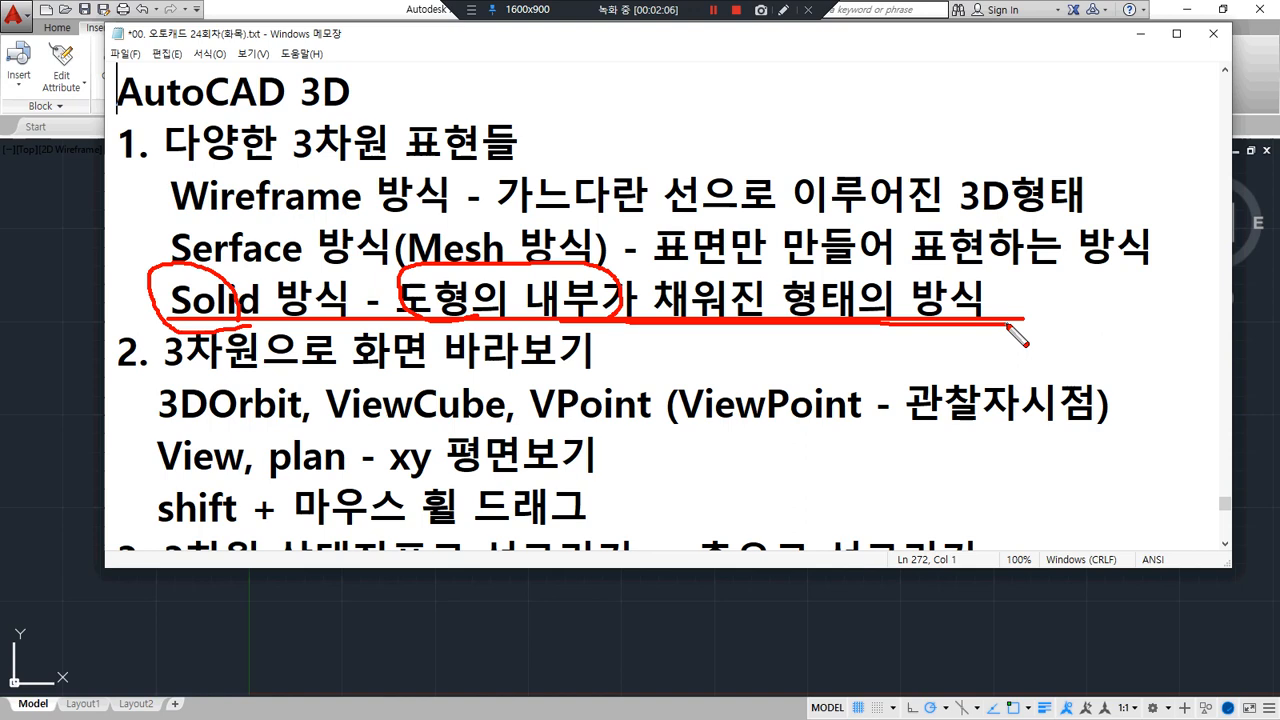
{"action": "key", "text": "e"}
{"action": "mouse_move", "coordinate": [308, 312]}
{"action": "left_mouse_down"}
{"action": "mouse_move", "coordinate": [164, 294]}
{"action": "mouse_move", "coordinate": [362, 290]}
{"action": "mouse_move", "coordinate": [345, 328]}
{"action": "mouse_move", "coordinate": [158, 335]}
{"action": "mouse_move", "coordinate": [320, 272]}
{"action": "mouse_move", "coordinate": [350, 340]}
{"action": "mouse_move", "coordinate": [272, 330]}
{"action": "left_mouse_up"}
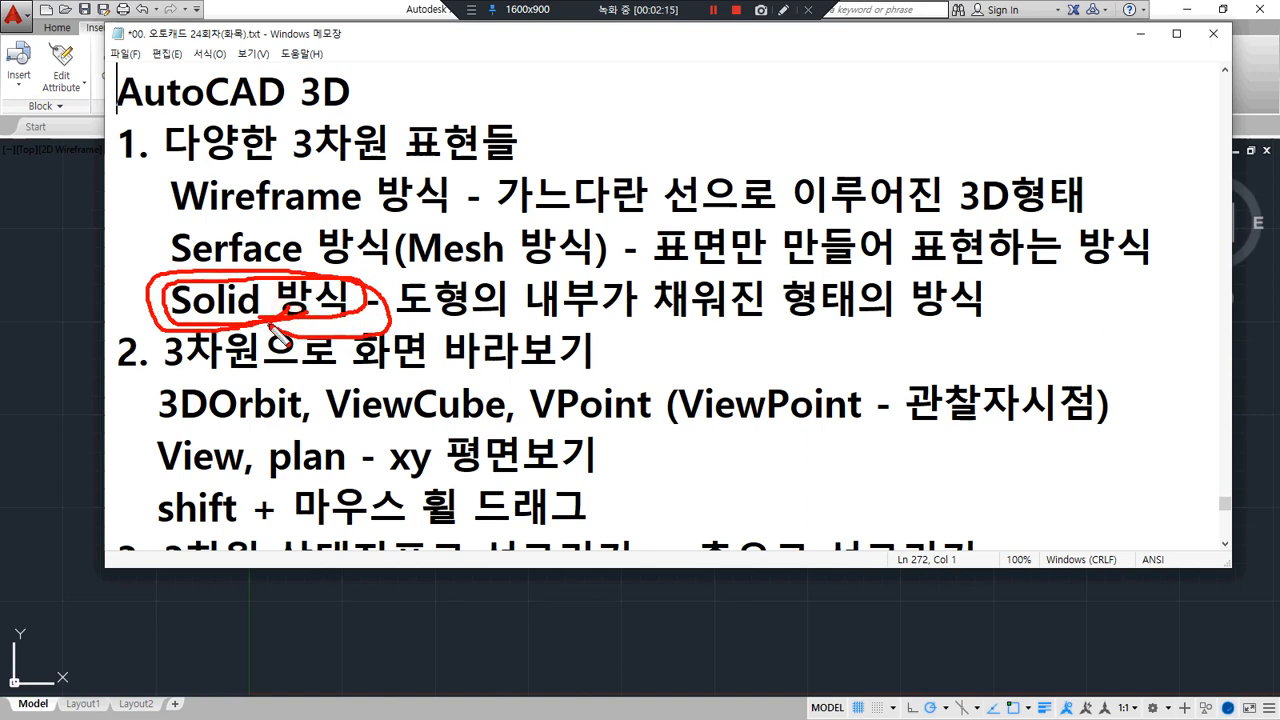
{"action": "key", "text": "Escape"}
Go to section 2 of the notes and underline its heading and the 3DOrbit command in red.
{"action": "scroll", "coordinate": [502, 353], "scroll_direction": "down", "scroll_amount": 1}
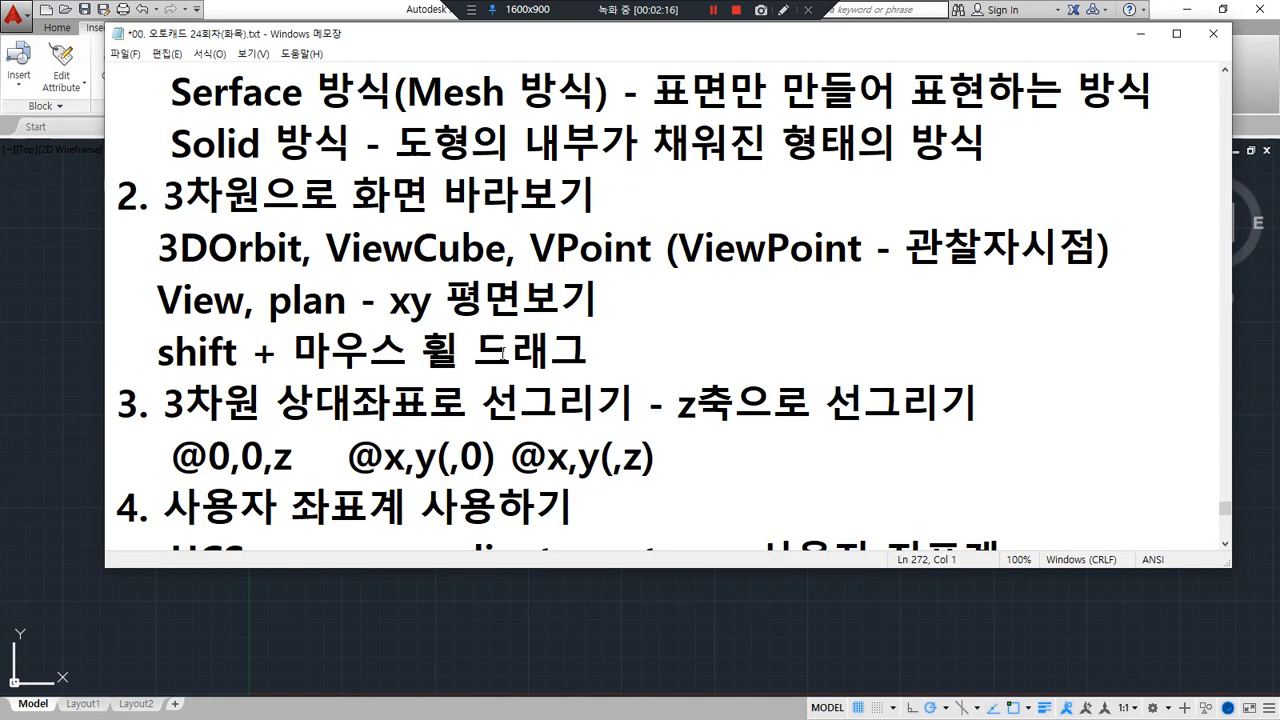
{"action": "mouse_move", "coordinate": [163, 222]}
{"action": "left_mouse_down"}
{"action": "mouse_move", "coordinate": [585, 215]}
{"action": "mouse_move", "coordinate": [158, 216]}
{"action": "left_mouse_up"}
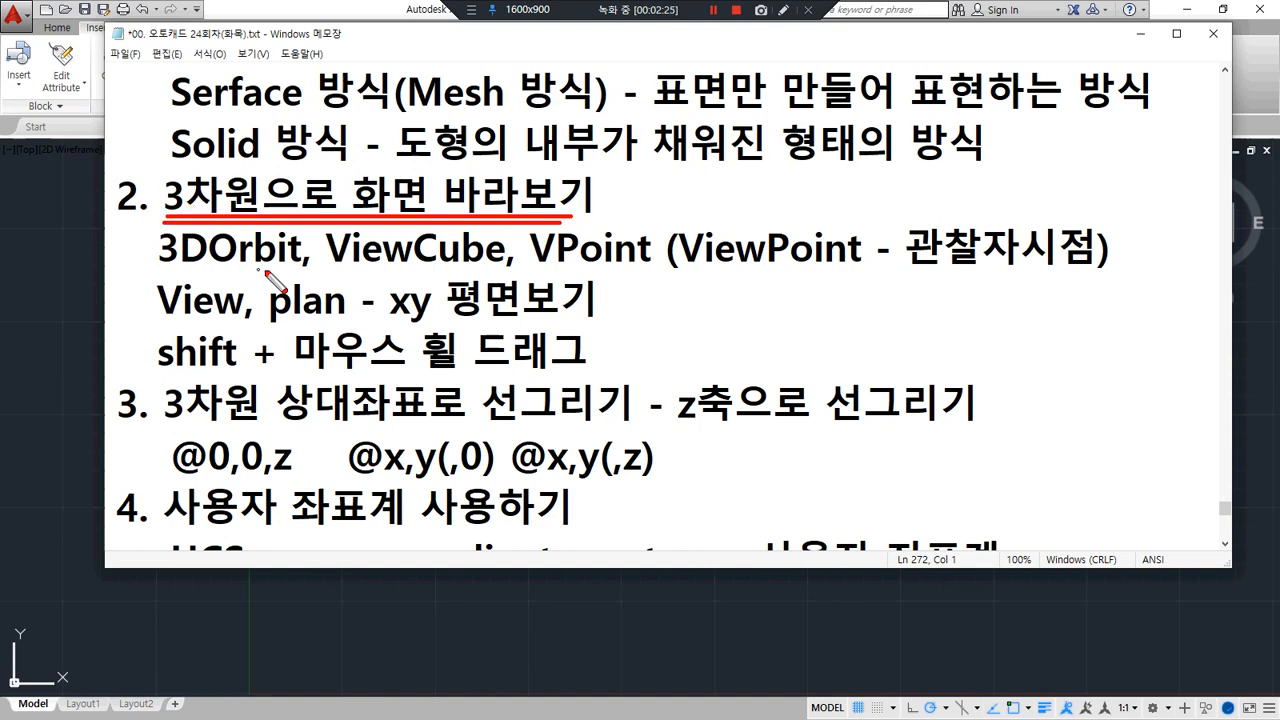
{"action": "left_click_drag", "start_coordinate": [285, 278], "coordinate": [163, 270]}
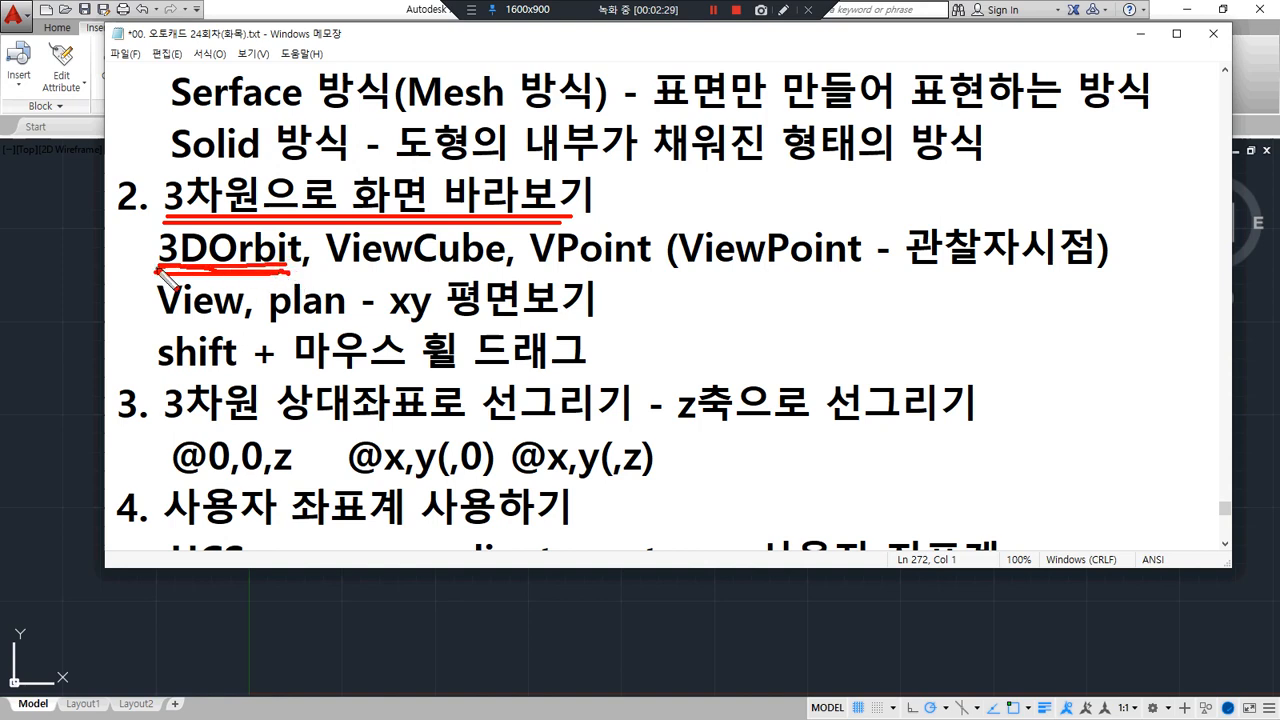
{"action": "key", "text": "Escape"}
Switch to AutoCAD, start 3DORBIT and sketch red arrows showing the upward and sideways orbit directions.
{"action": "left_click", "coordinate": [428, 629]}
{"action": "type", "text": "3DO"}
{"action": "key", "text": "Return"}
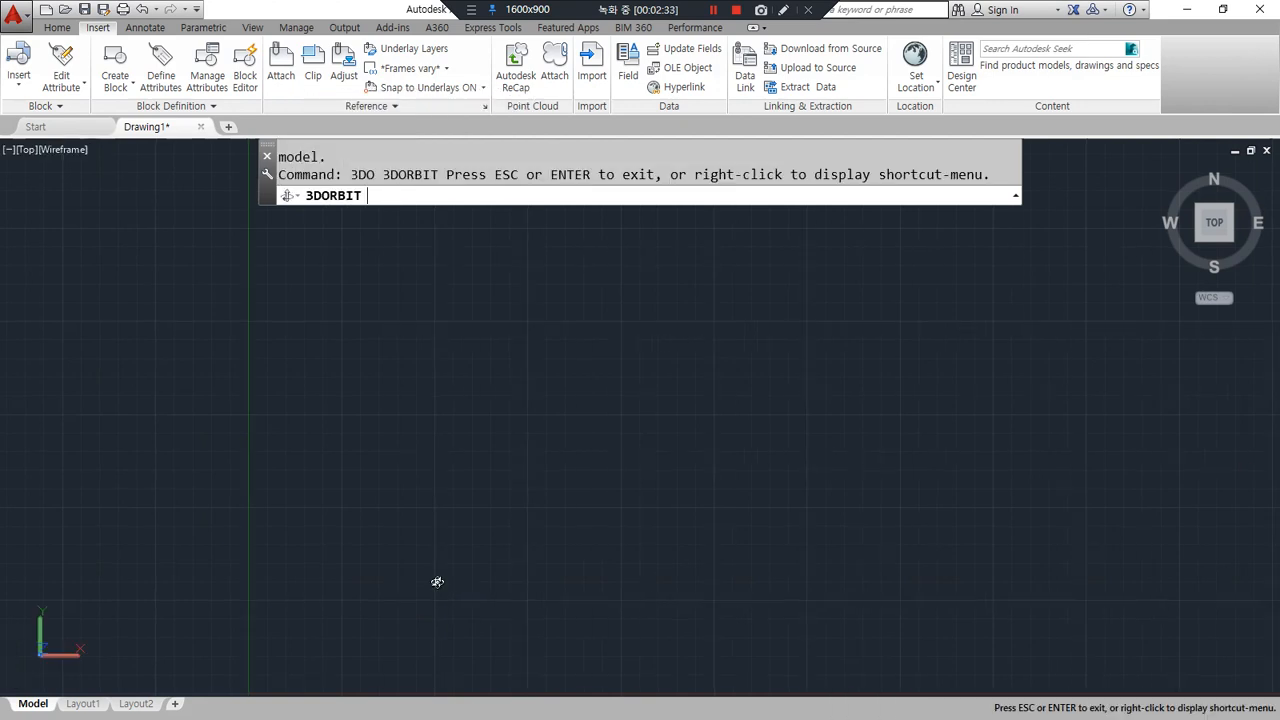
{"action": "key", "text": "ctrl+2"}
{"action": "mouse_move", "coordinate": [582, 420]}
{"action": "left_mouse_down"}
{"action": "mouse_move", "coordinate": [580, 294]}
{"action": "mouse_move", "coordinate": [558, 303]}
{"action": "mouse_move", "coordinate": [651, 289]}
{"action": "mouse_move", "coordinate": [657, 305]}
{"action": "left_mouse_up"}
{"action": "mouse_move", "coordinate": [528, 297]}
{"action": "left_mouse_down"}
{"action": "mouse_move", "coordinate": [492, 298]}
{"action": "mouse_move", "coordinate": [478, 319]}
{"action": "left_mouse_up"}
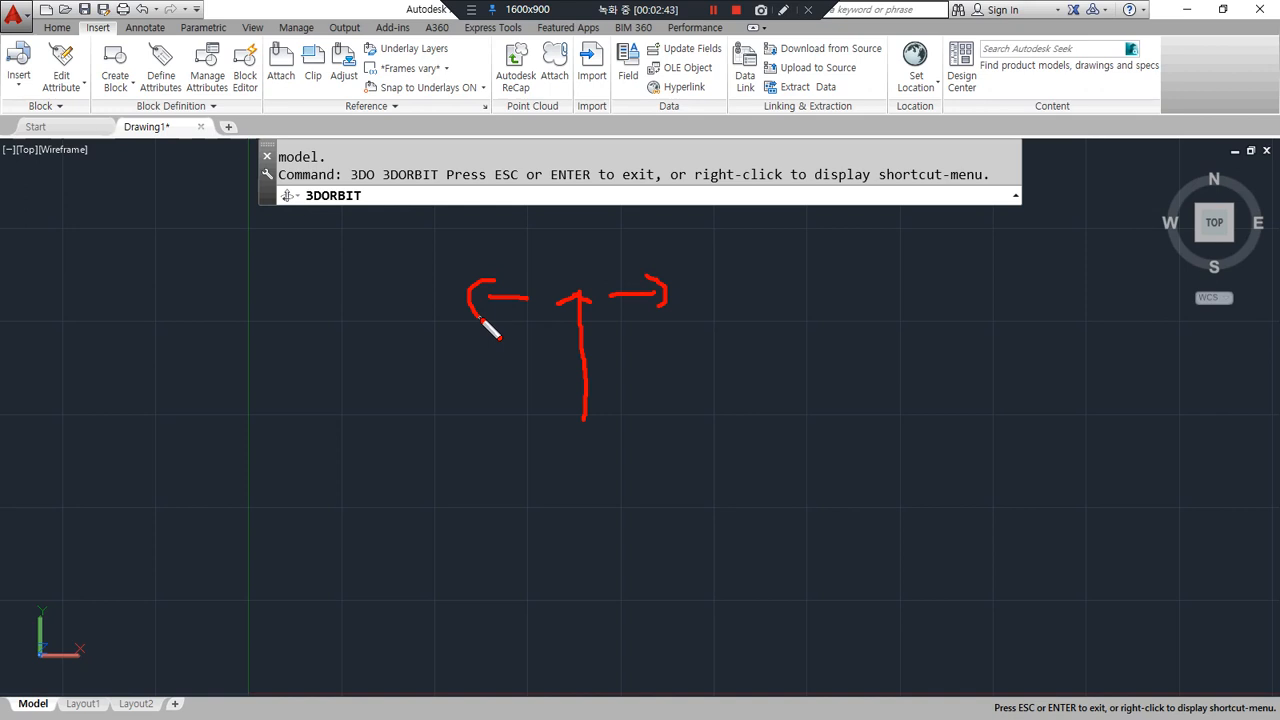
{"action": "key", "text": "Escape"}
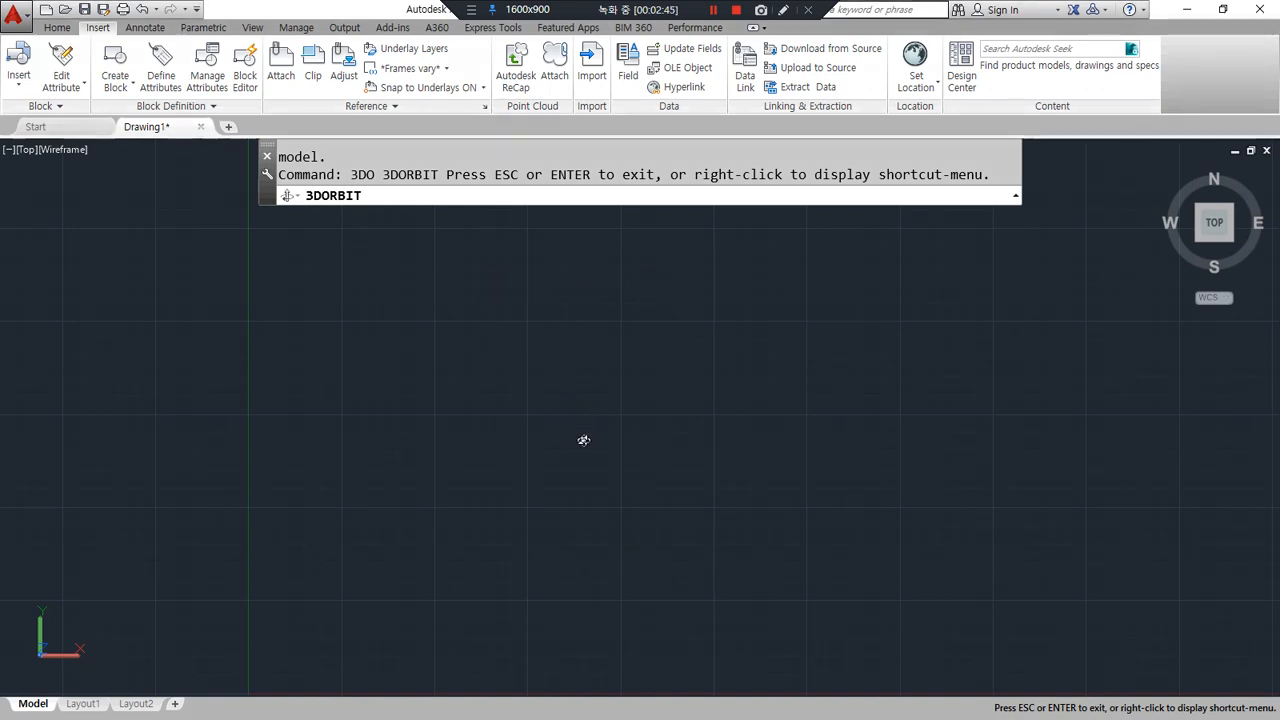
Orbit the drawing to a tilted 3D view, move the origin toward the centre, and undo the orbit.
{"action": "left_click_drag", "start_coordinate": [584, 440], "coordinate": [669, 363]}
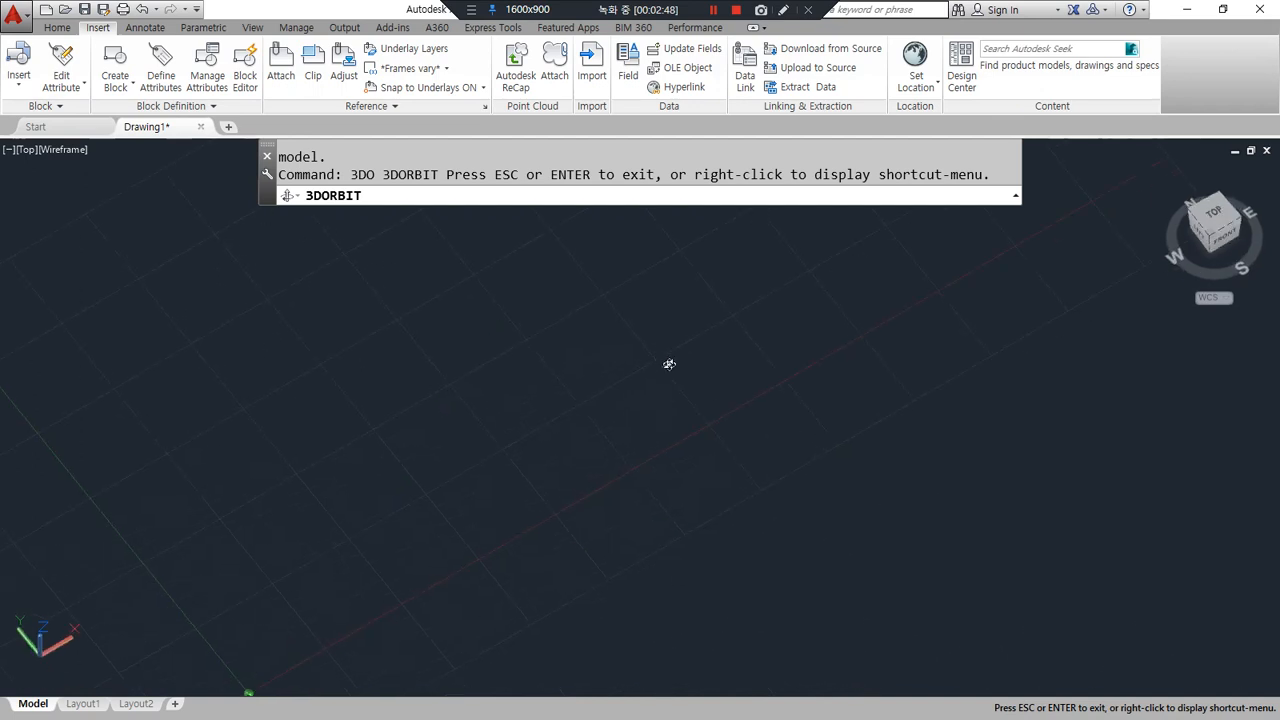
{"action": "middle_click_drag", "start_coordinate": [237, 606], "coordinate": [489, 460]}
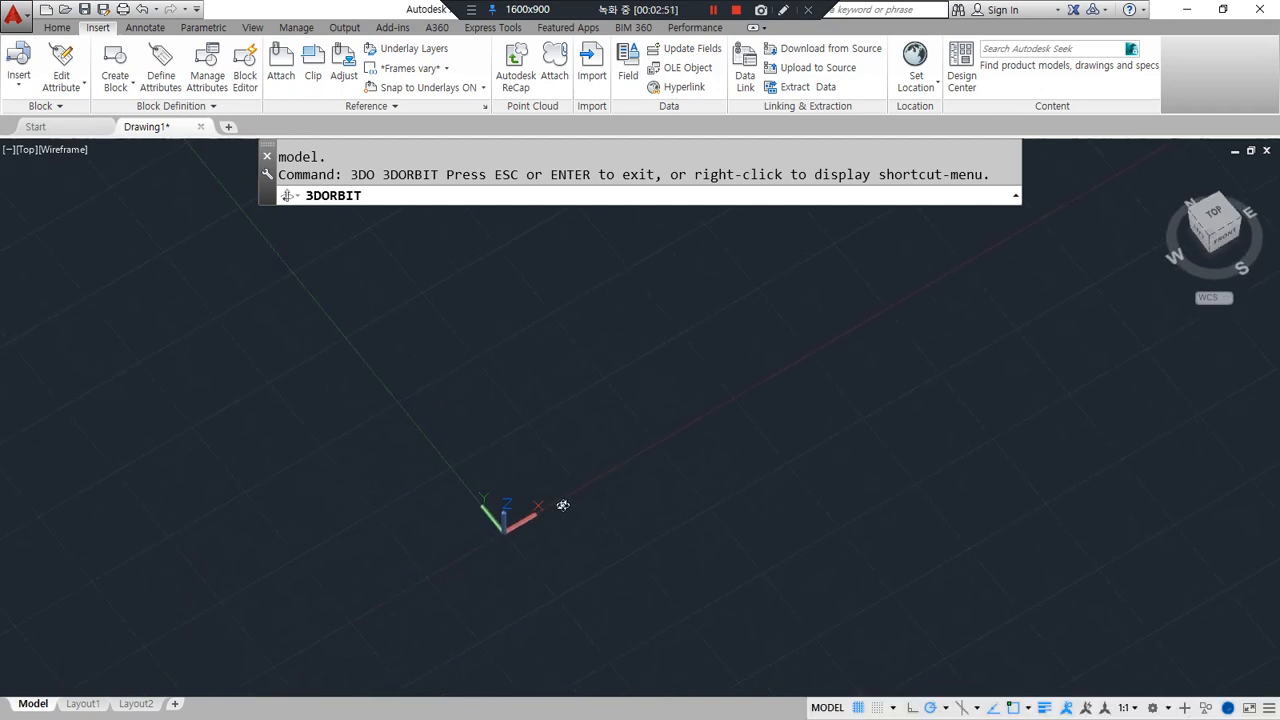
{"action": "left_click_drag", "start_coordinate": [564, 506], "coordinate": [524, 527]}
{"action": "key", "text": "Escape"}
{"action": "key", "text": "ctrl+z"}
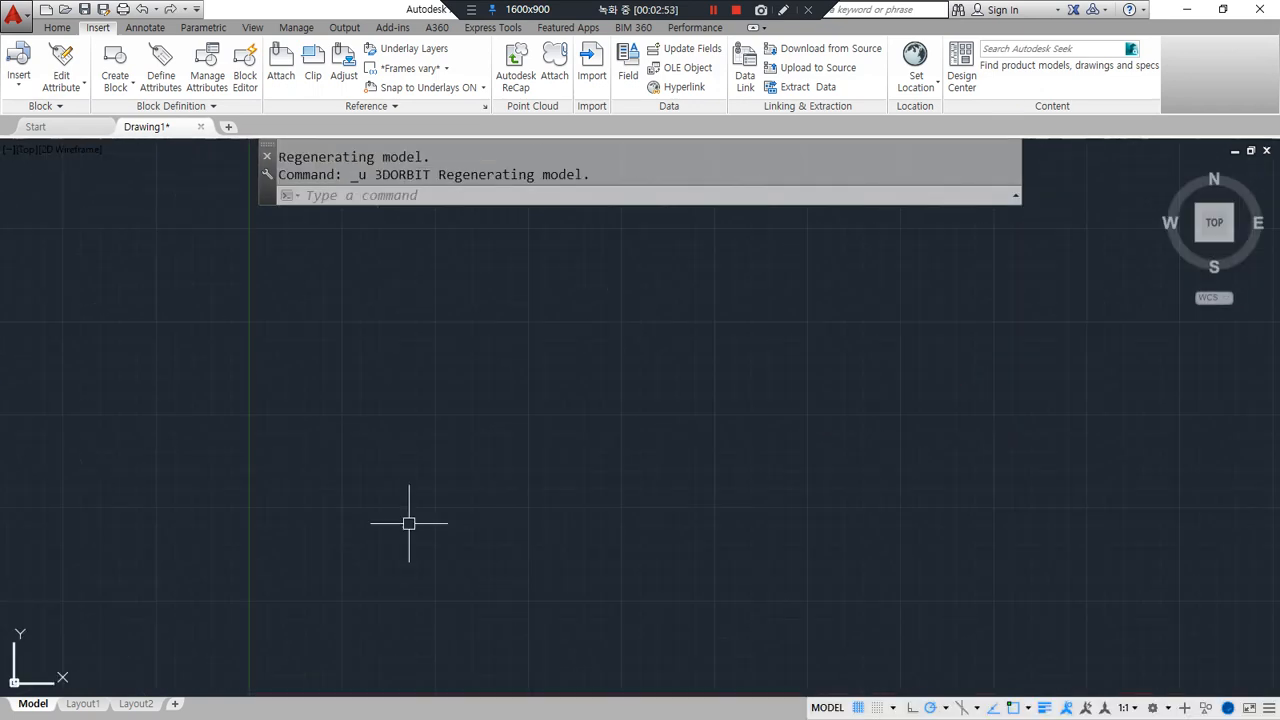
Place the UCS origin near the middle of the drawing area and orbit to an angled 3D view with 3DORBIT.
{"action": "mouse_move", "coordinate": [478, 508]}
{"action": "left_mouse_down"}
{"action": "mouse_move", "coordinate": [526, 414]}
{"action": "mouse_move", "coordinate": [566, 503]}
{"action": "mouse_move", "coordinate": [512, 511]}
{"action": "left_mouse_up"}
{"action": "key", "text": "Escape"}
{"action": "type", "text": "3do"}
{"action": "key", "text": "Return"}
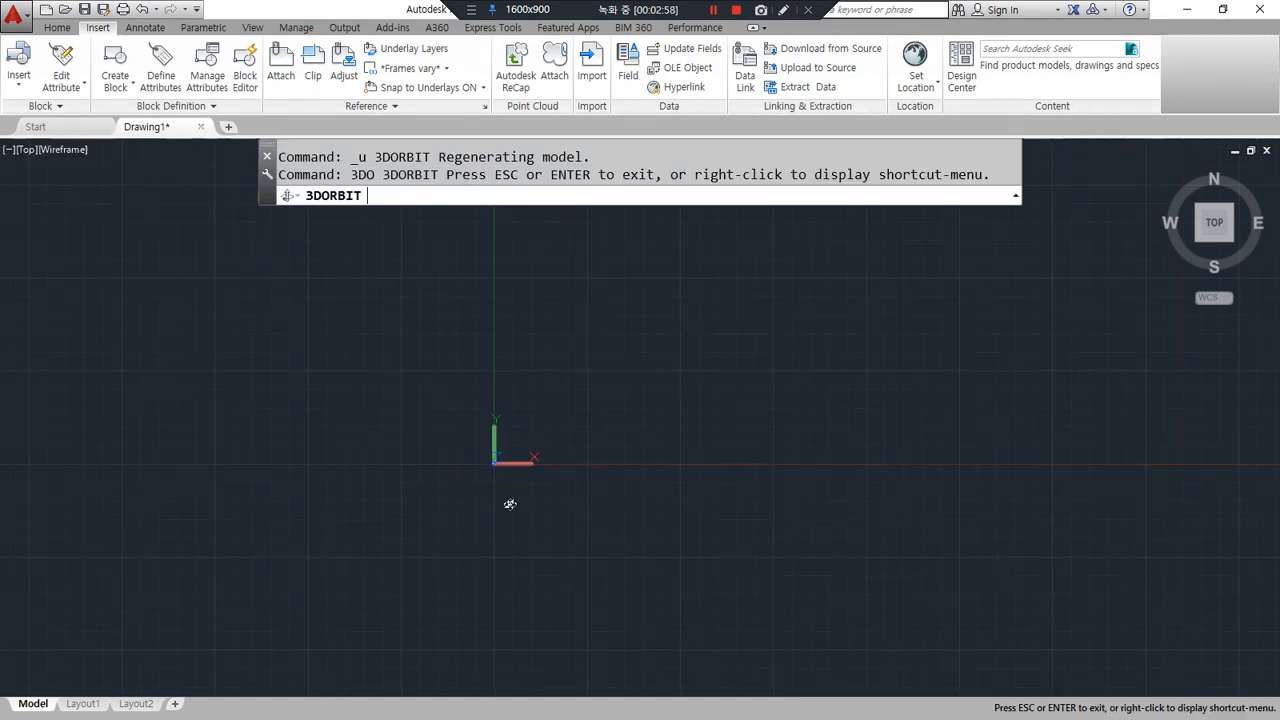
{"action": "left_click_drag", "start_coordinate": [576, 471], "coordinate": [635, 308]}
Sketch red arrows for the orbit directions and mark the UCS icon with the annotation pen.
{"action": "mouse_move", "coordinate": [620, 458]}
{"action": "left_mouse_down"}
{"action": "mouse_move", "coordinate": [620, 297]}
{"action": "mouse_move", "coordinate": [592, 311]}
{"action": "mouse_move", "coordinate": [749, 286]}
{"action": "mouse_move", "coordinate": [737, 294]}
{"action": "left_mouse_up"}
{"action": "mouse_move", "coordinate": [556, 281]}
{"action": "left_mouse_down"}
{"action": "mouse_move", "coordinate": [503, 280]}
{"action": "mouse_move", "coordinate": [503, 303]}
{"action": "left_mouse_up"}
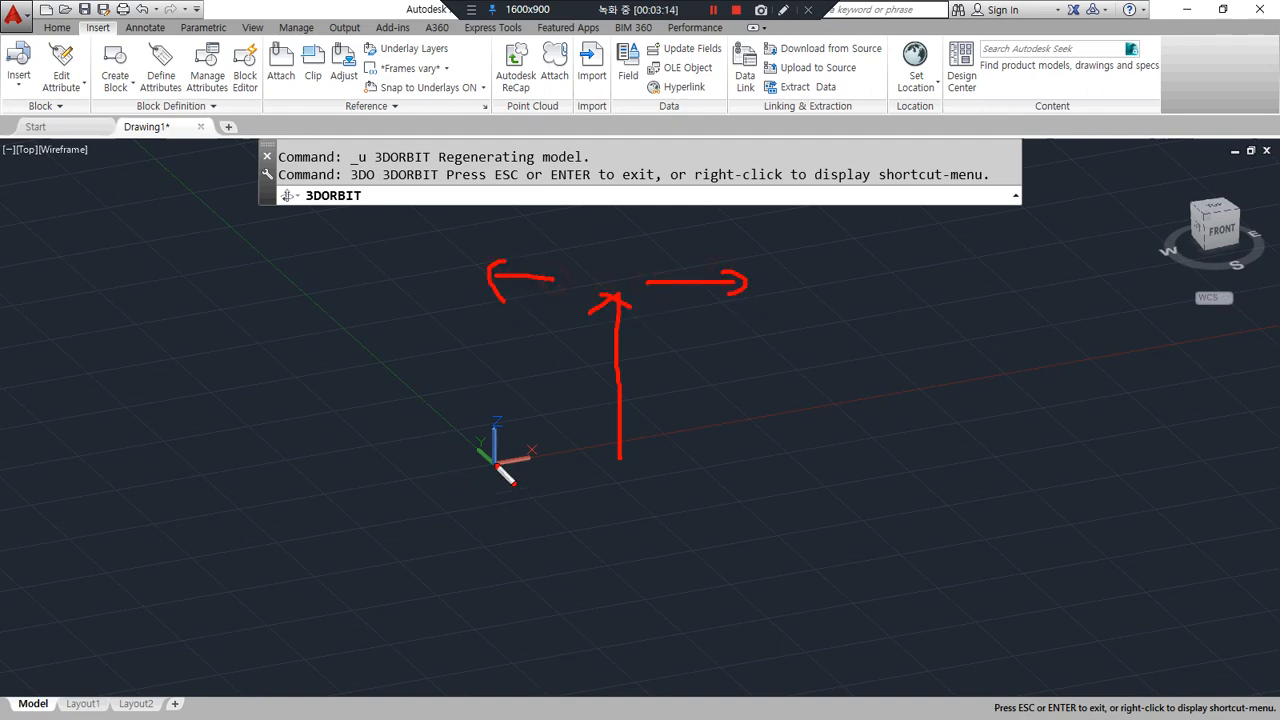
{"action": "mouse_move", "coordinate": [466, 498]}
{"action": "left_mouse_down"}
{"action": "mouse_move", "coordinate": [578, 420]}
{"action": "mouse_move", "coordinate": [497, 538]}
{"action": "left_mouse_up"}
{"action": "key", "text": "Escape"}
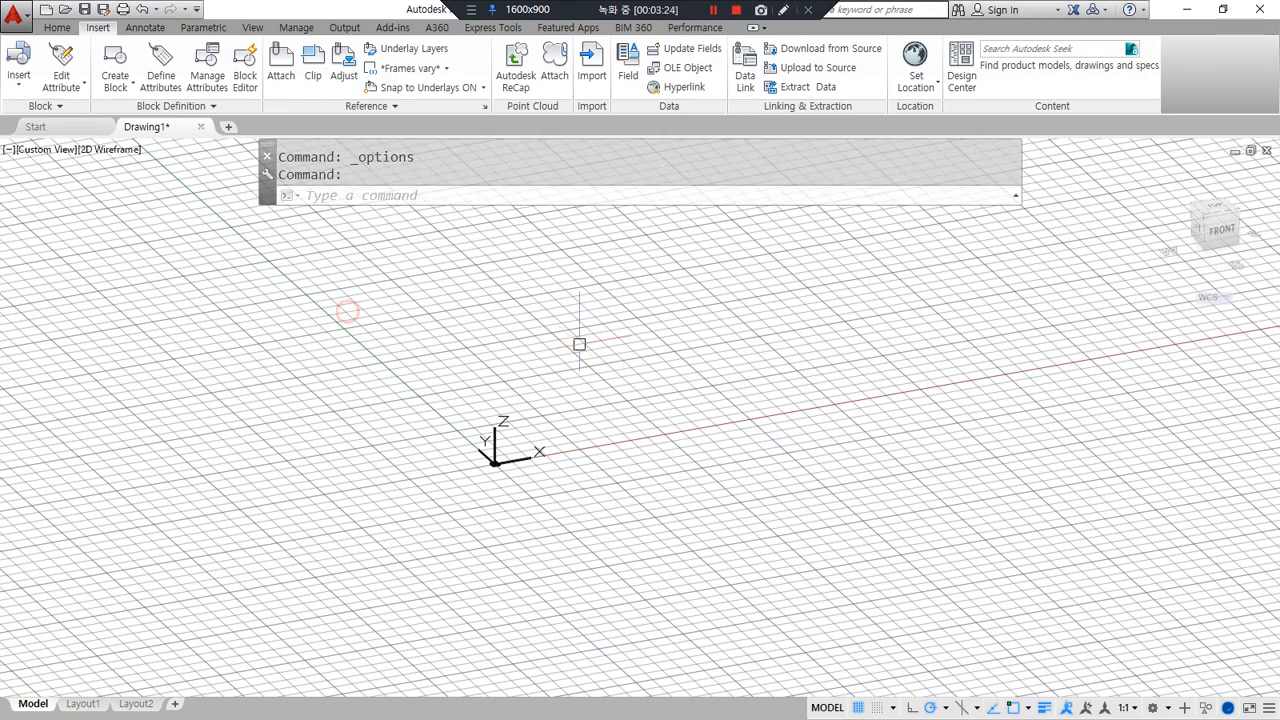
Return the view to the plan of the current UCS with the PLAN command.
{"action": "type", "text": "PLAN"}
{"action": "key", "text": "Return"}
{"action": "key", "text": "Return"}
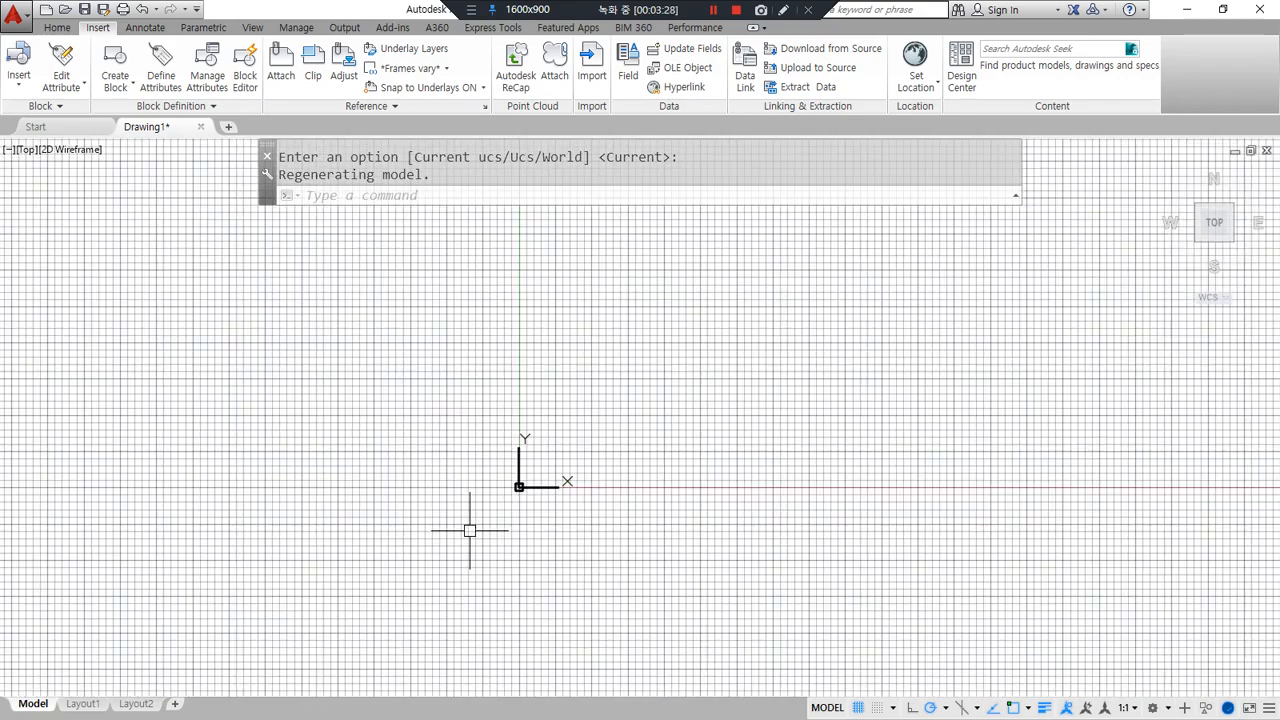
Orbit to an angled view of the left and front sides with 3DORBIT and mark the Z axis direction with the pen.
{"action": "type", "text": "3DORBIT"}
{"action": "left_click_drag", "start_coordinate": [585, 469], "coordinate": [687, 300]}
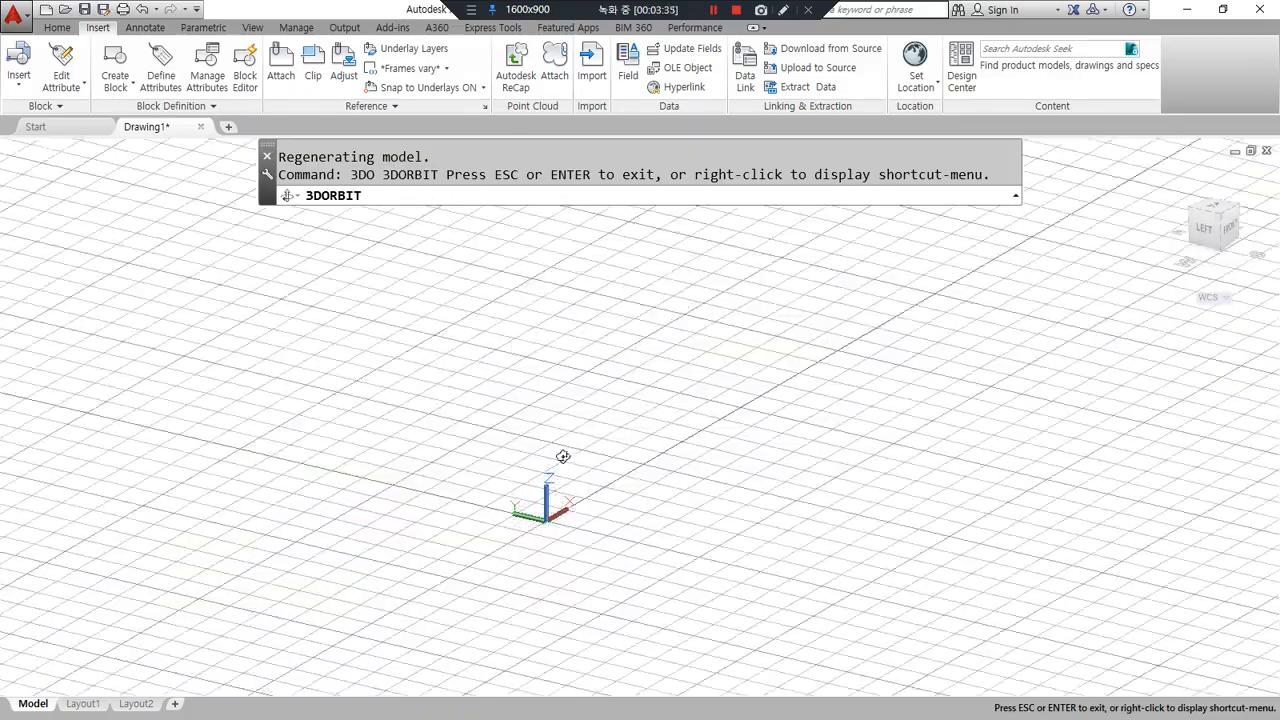
{"action": "key", "text": "ctrl+alt+d"}
{"action": "left_click_drag", "start_coordinate": [548, 518], "coordinate": [543, 308]}
{"action": "key", "text": "ctrl+alt+d"}
{"action": "key", "text": "Return"}
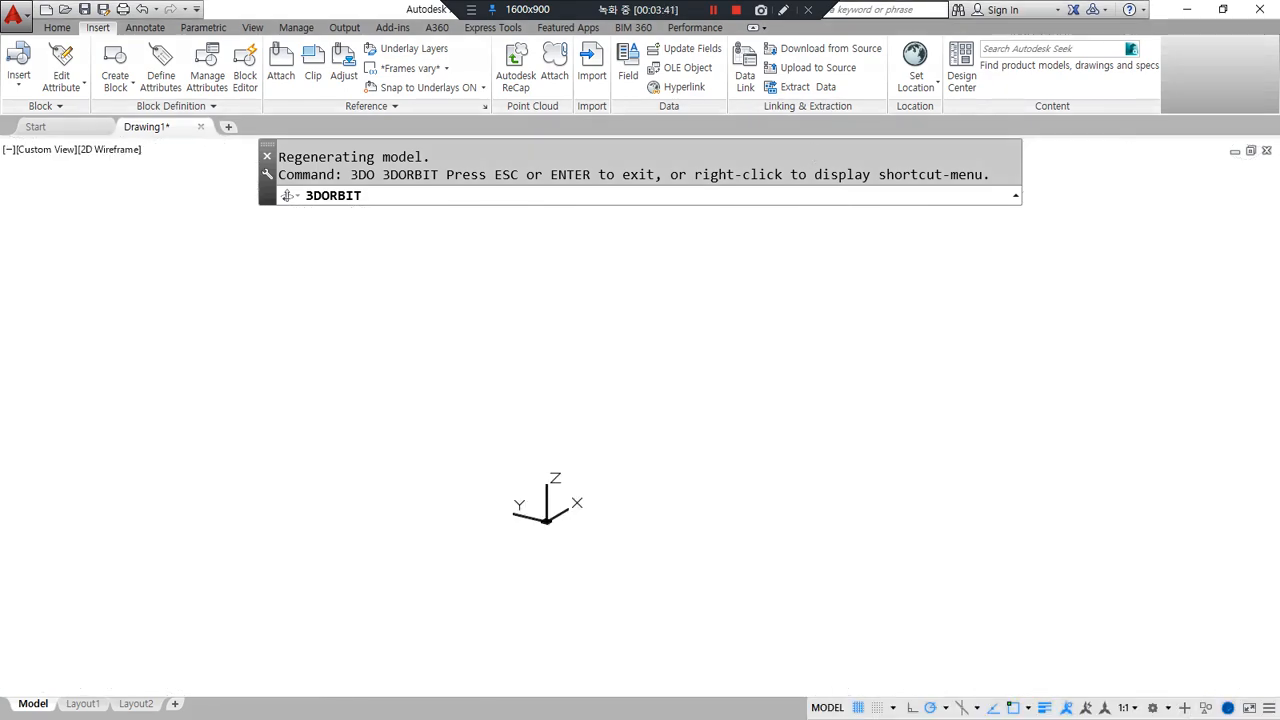
{"action": "key", "text": "Return"}
{"action": "key", "text": "Escape"}
{"action": "key", "text": "Escape"}
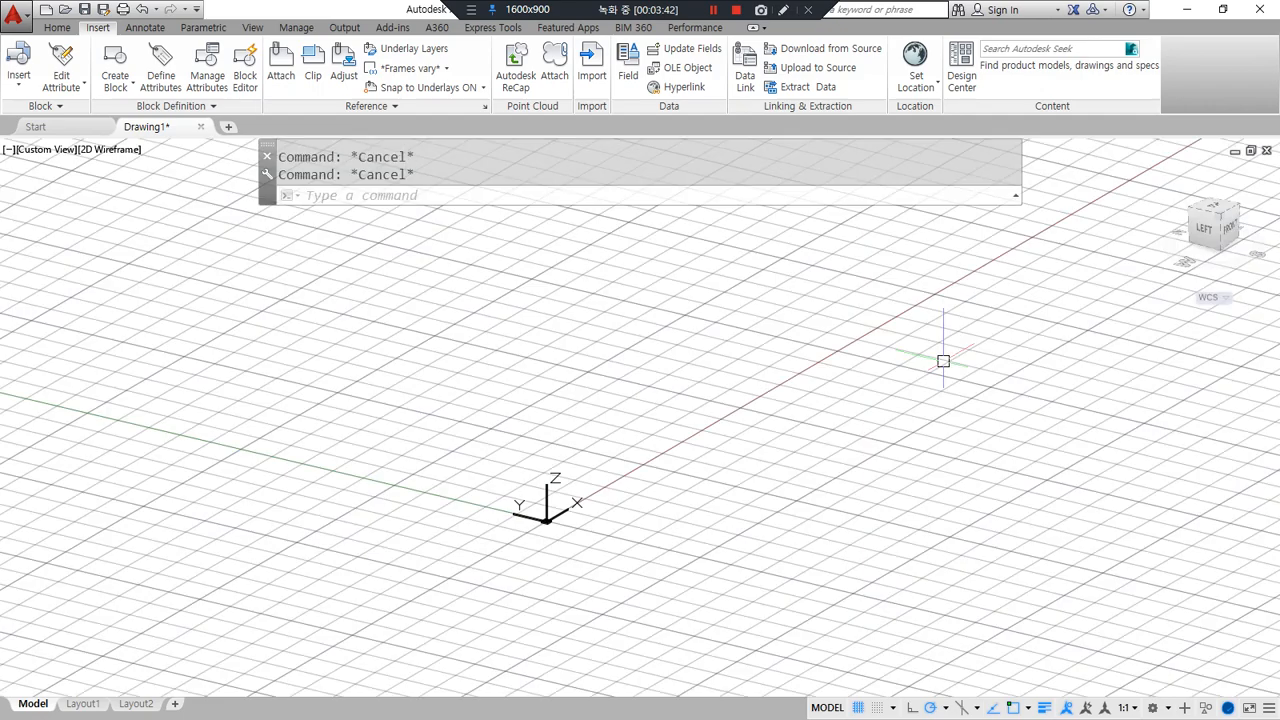
Reset the orbited view to the XY plan of the current UCS using PLAN.
{"action": "type", "text": "PLAN"}
{"action": "key", "text": "Return"}
{"action": "key", "text": "Return"}
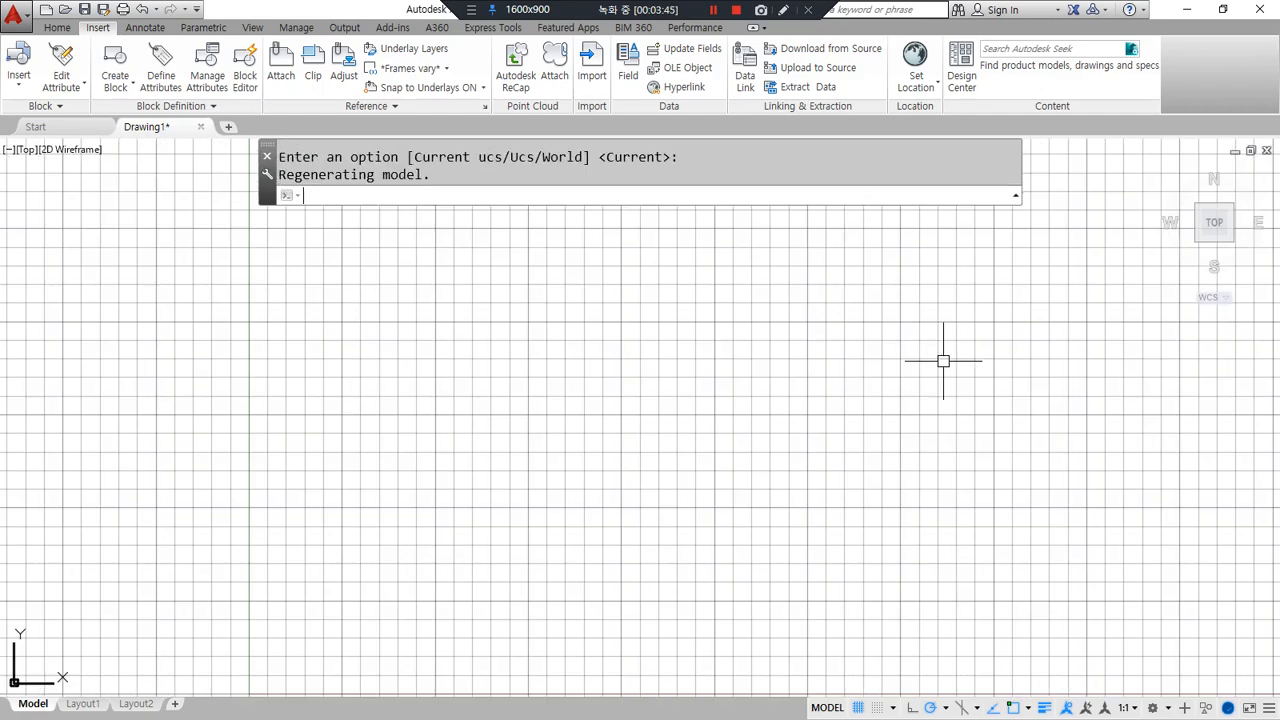
Orbit the view with 3DORBIT until the drawing is seen from below, showing the front and bottom sides.
{"action": "middle_click_drag", "start_coordinate": [154, 609], "coordinate": [555, 467]}
{"action": "type", "text": "3DO"}
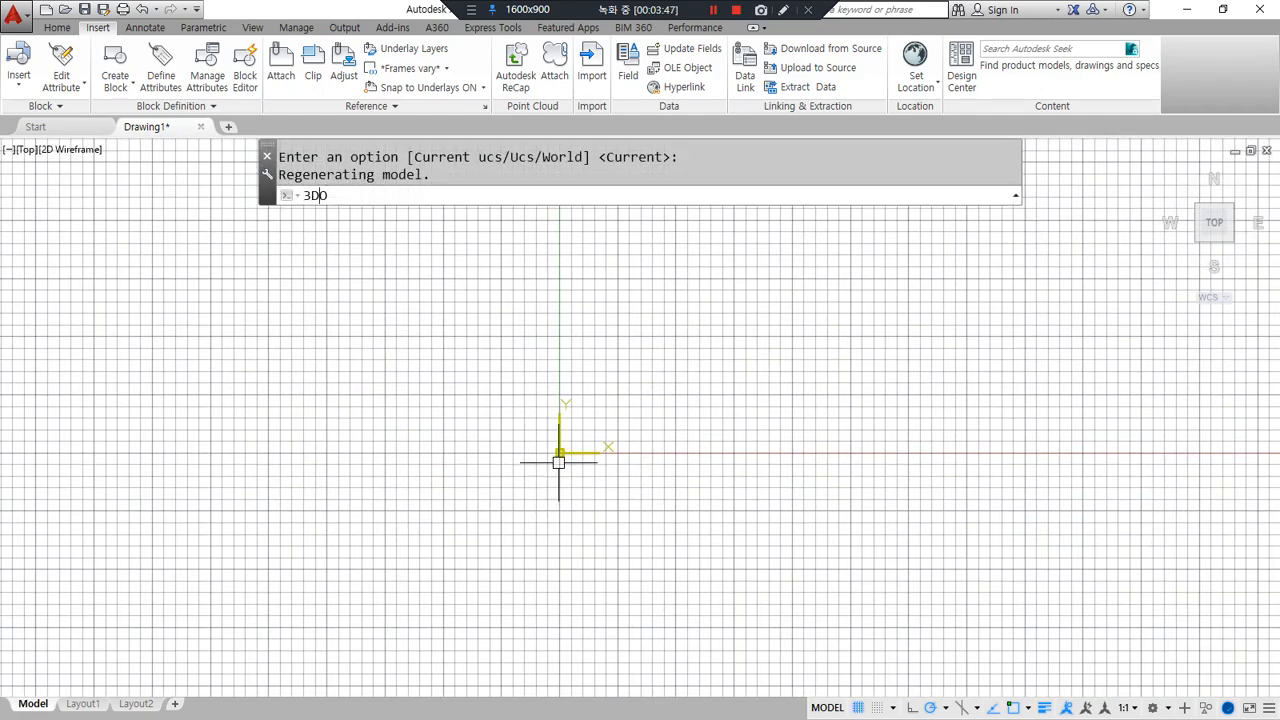
{"action": "key", "text": "Return"}
{"action": "left_click_drag", "start_coordinate": [648, 366], "coordinate": [611, 366]}
{"action": "left_click", "coordinate": [590, 475]}
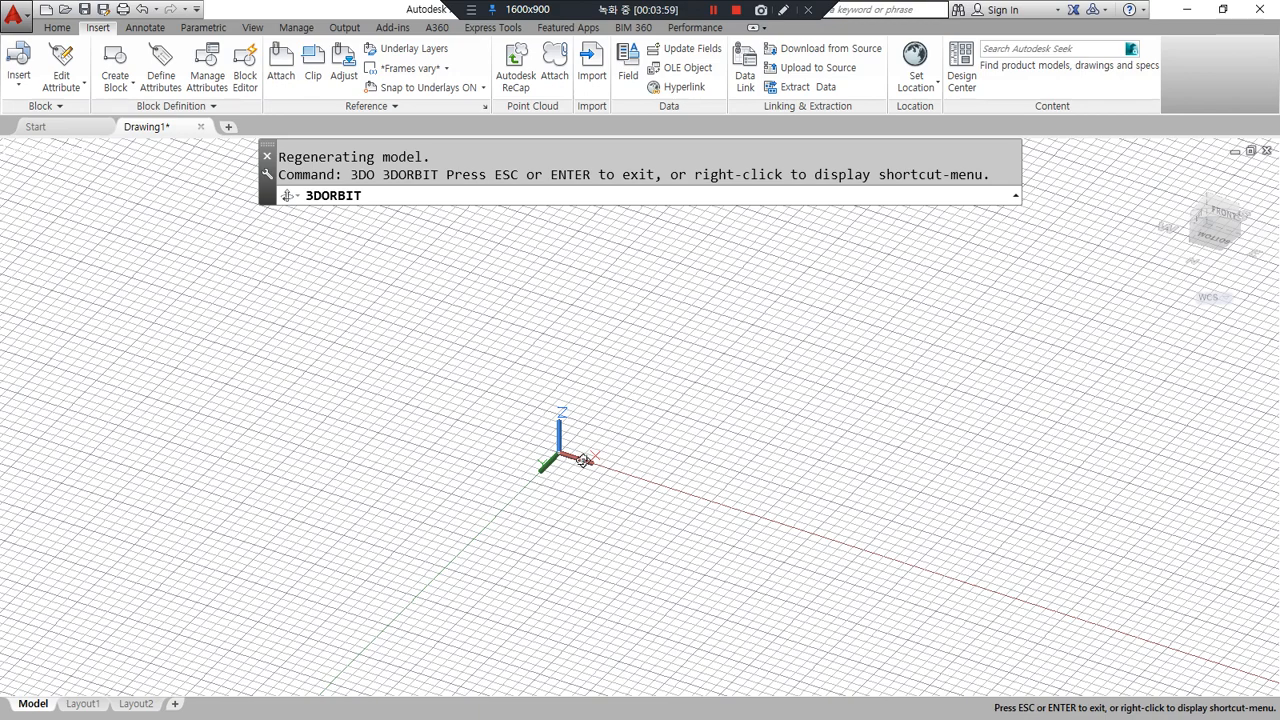
Sketch red arrows for the Z axis and the viewing directions, circle the ViewCube with the annotation pen, and clear the marks.
{"action": "mouse_move", "coordinate": [712, 660]}
{"action": "left_mouse_down"}
{"action": "mouse_move", "coordinate": [630, 533]}
{"action": "mouse_move", "coordinate": [640, 540]}
{"action": "left_mouse_up"}
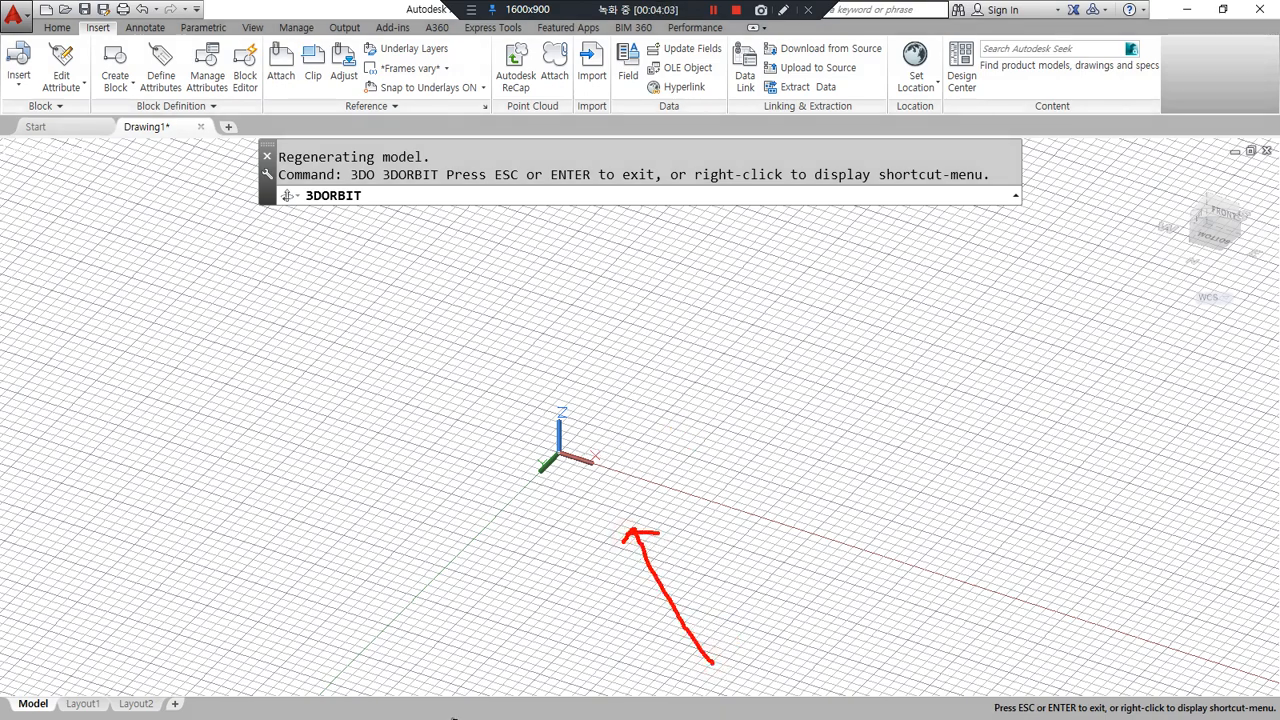
{"action": "mouse_move", "coordinate": [558, 455]}
{"action": "left_mouse_down"}
{"action": "mouse_move", "coordinate": [563, 390]}
{"action": "mouse_move", "coordinate": [524, 308]}
{"action": "left_mouse_up"}
{"action": "left_click_drag", "start_coordinate": [532, 260], "coordinate": [572, 270]}
{"action": "mouse_move", "coordinate": [800, 297]}
{"action": "left_mouse_down"}
{"action": "mouse_move", "coordinate": [720, 290]}
{"action": "mouse_move", "coordinate": [640, 398]}
{"action": "mouse_move", "coordinate": [620, 403]}
{"action": "mouse_move", "coordinate": [651, 408]}
{"action": "left_mouse_up"}
{"action": "mouse_move", "coordinate": [716, 676]}
{"action": "left_mouse_down"}
{"action": "mouse_move", "coordinate": [737, 674]}
{"action": "mouse_move", "coordinate": [586, 514]}
{"action": "mouse_move", "coordinate": [571, 523]}
{"action": "mouse_move", "coordinate": [619, 490]}
{"action": "left_mouse_up"}
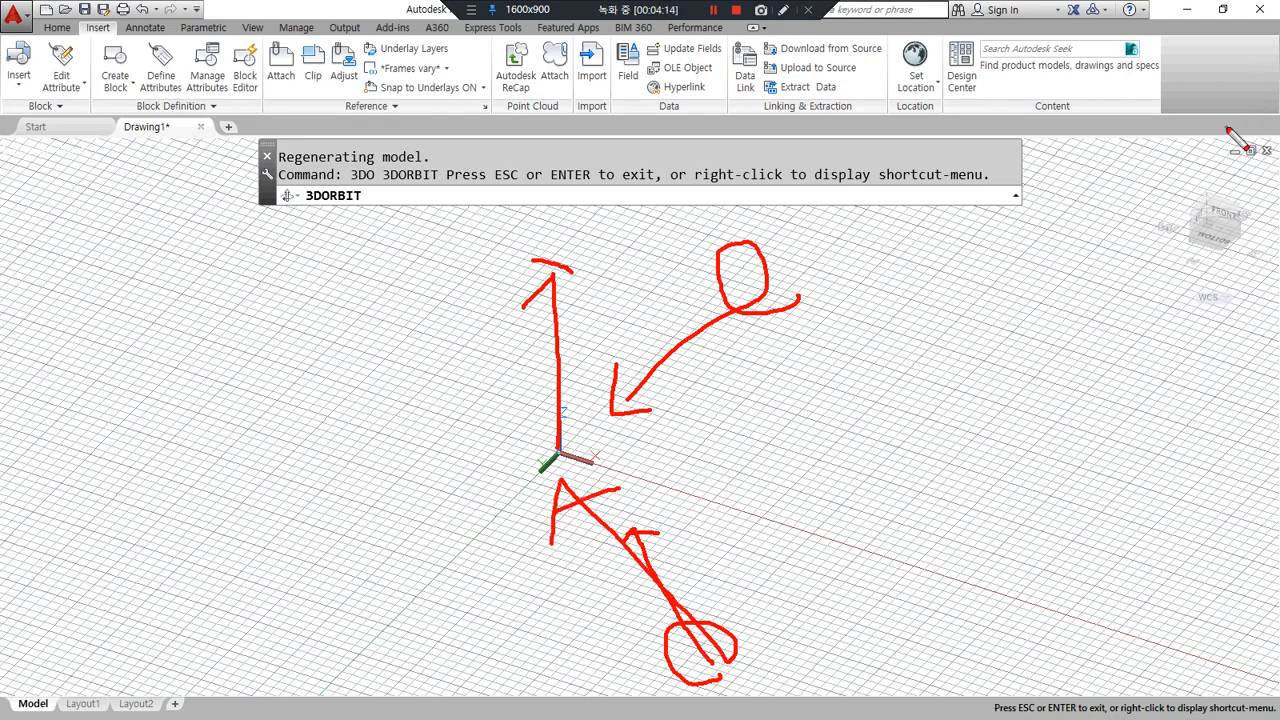
{"action": "mouse_move", "coordinate": [1192, 178]}
{"action": "left_mouse_down"}
{"action": "mouse_move", "coordinate": [1180, 228]}
{"action": "mouse_move", "coordinate": [1250, 232]}
{"action": "mouse_move", "coordinate": [1222, 198]}
{"action": "left_mouse_up"}
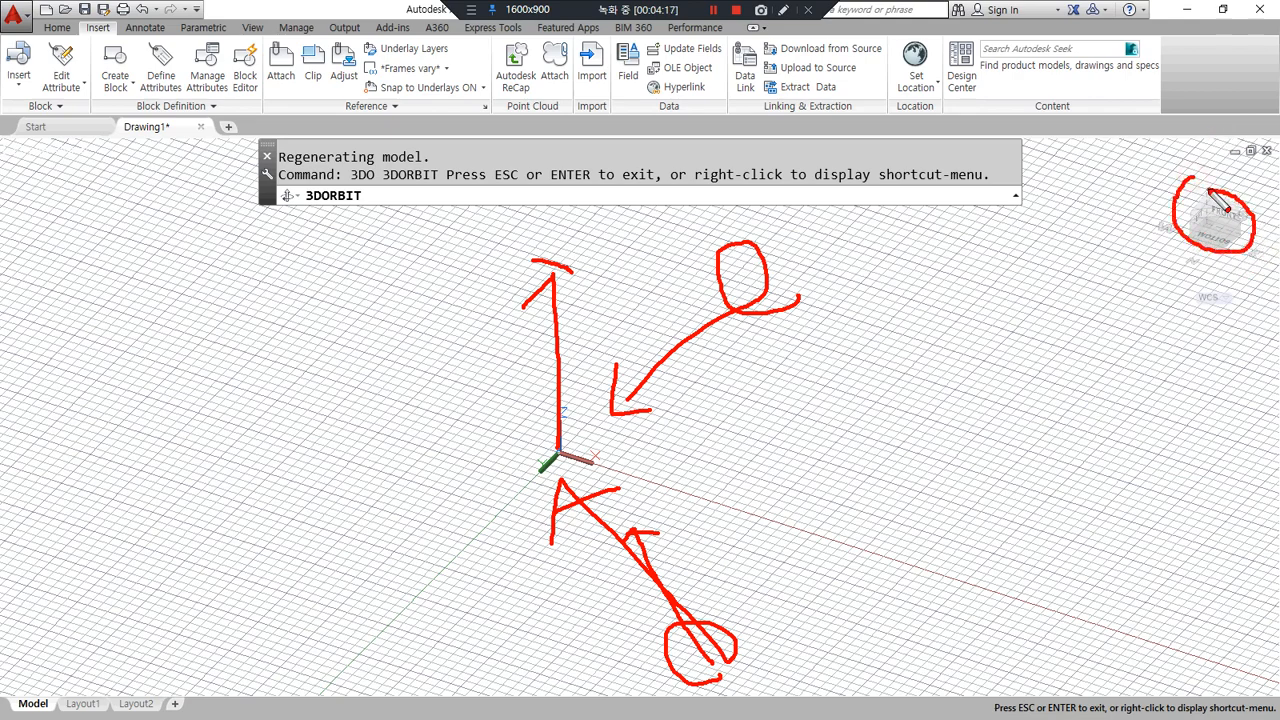
{"action": "key", "text": "Escape"}
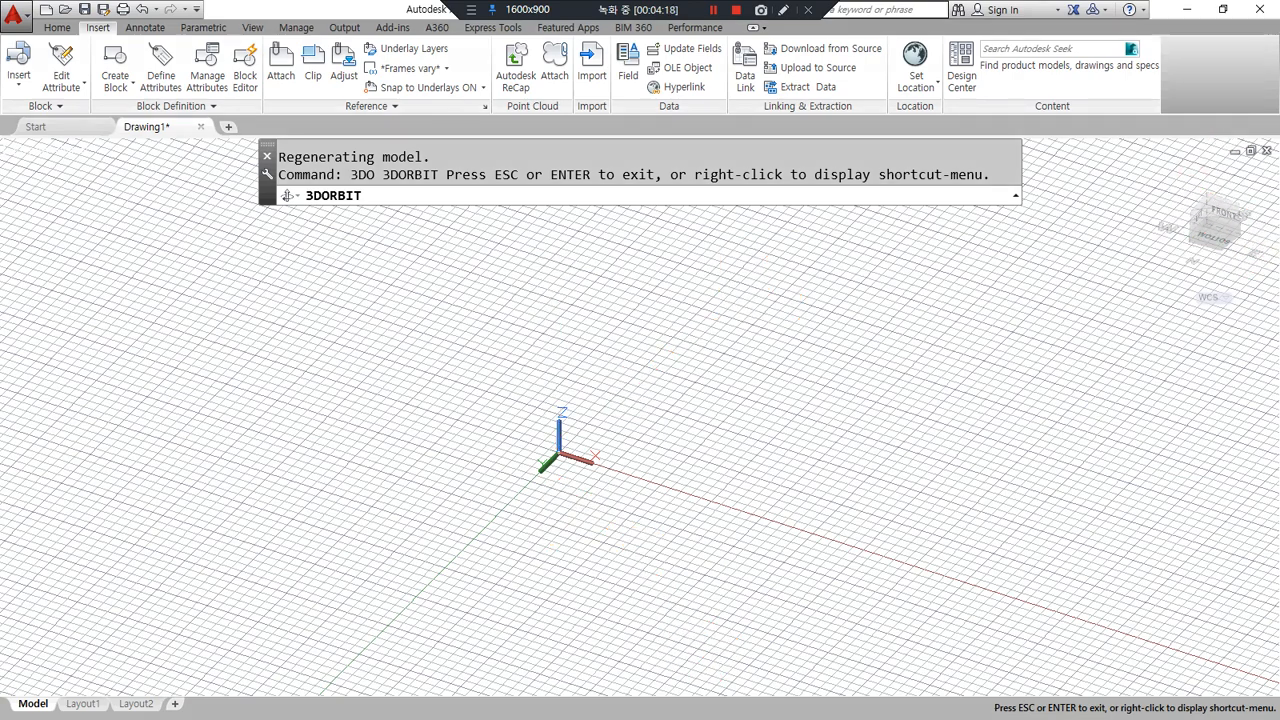
Point out the ViewCube entry in the Notepad notes, return to AutoCAD, mark the ViewCube with the pen, and clear it.
{"action": "key", "text": "alt+Tab"}
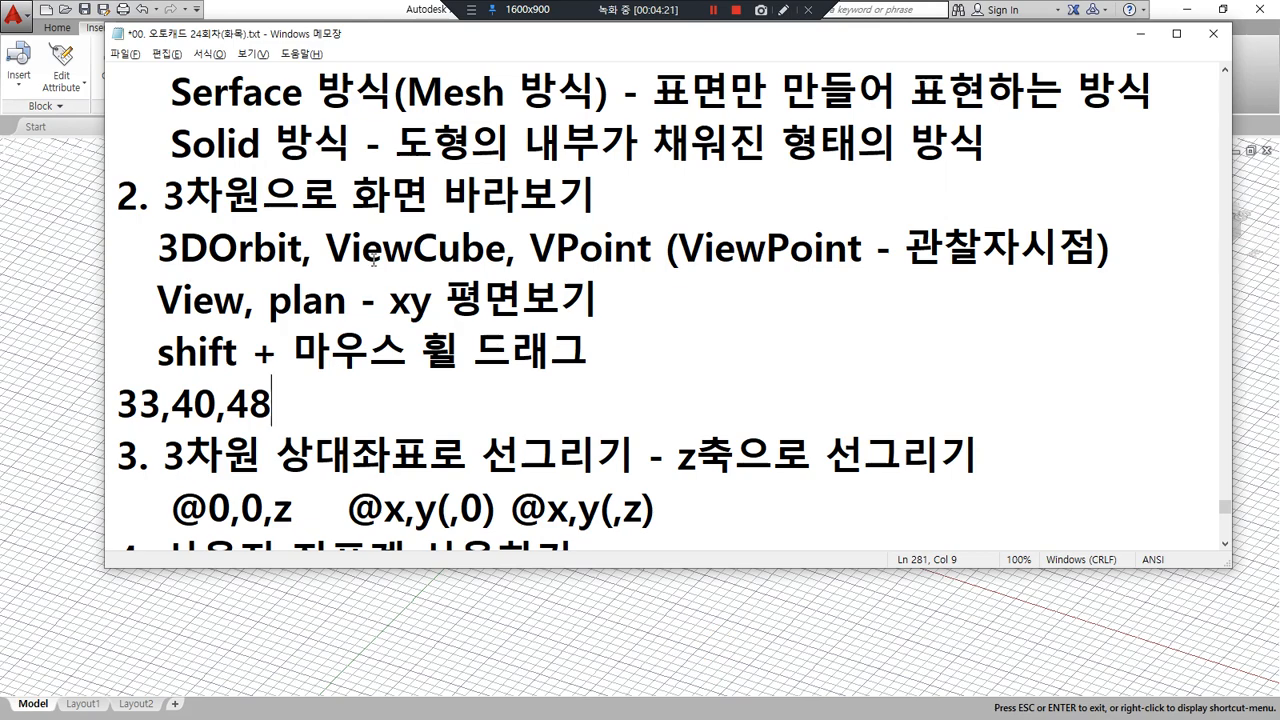
{"action": "mouse_move", "coordinate": [327, 268]}
{"action": "left_mouse_down"}
{"action": "mouse_move", "coordinate": [497, 272]}
{"action": "mouse_move", "coordinate": [331, 274]}
{"action": "left_mouse_up"}
{"action": "key", "text": "alt+Tab"}
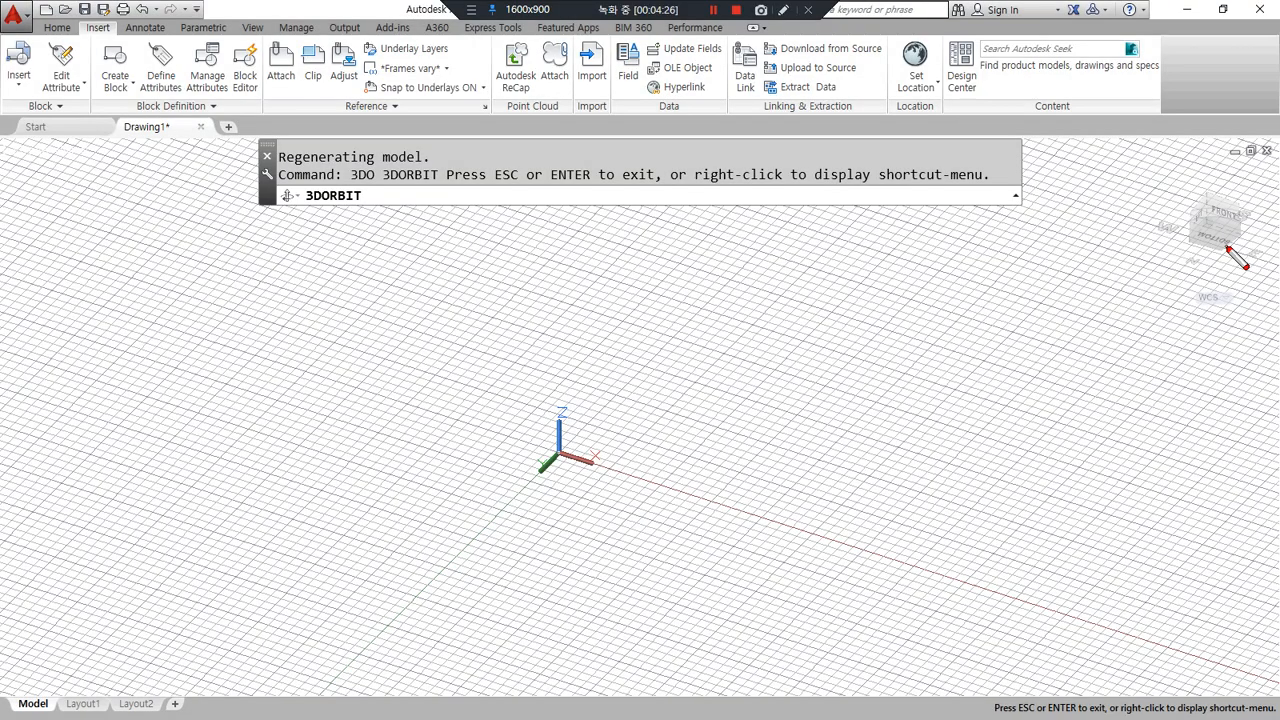
{"action": "mouse_move", "coordinate": [1230, 238]}
{"action": "left_mouse_down"}
{"action": "mouse_move", "coordinate": [1200, 250]}
{"action": "mouse_move", "coordinate": [1238, 250]}
{"action": "mouse_move", "coordinate": [1249, 267]}
{"action": "left_mouse_up"}
{"action": "key", "text": "Escape"}
Orbit the view above the left and front sides, end 3DORBIT, and switch to the left-front edge view with the ViewCube.
{"action": "left_click_drag", "start_coordinate": [821, 300], "coordinate": [843, 578]}
{"action": "left_click_drag", "start_coordinate": [827, 340], "coordinate": [748, 481]}
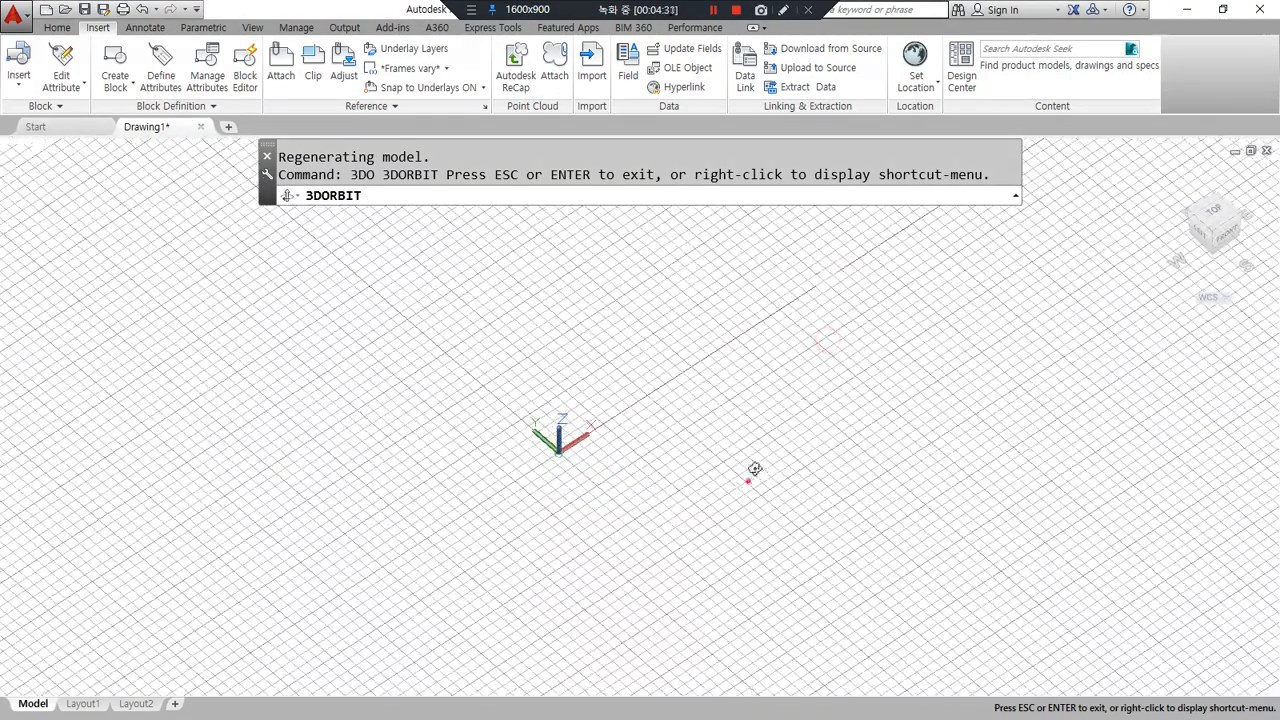
{"action": "key", "text": "Escape"}
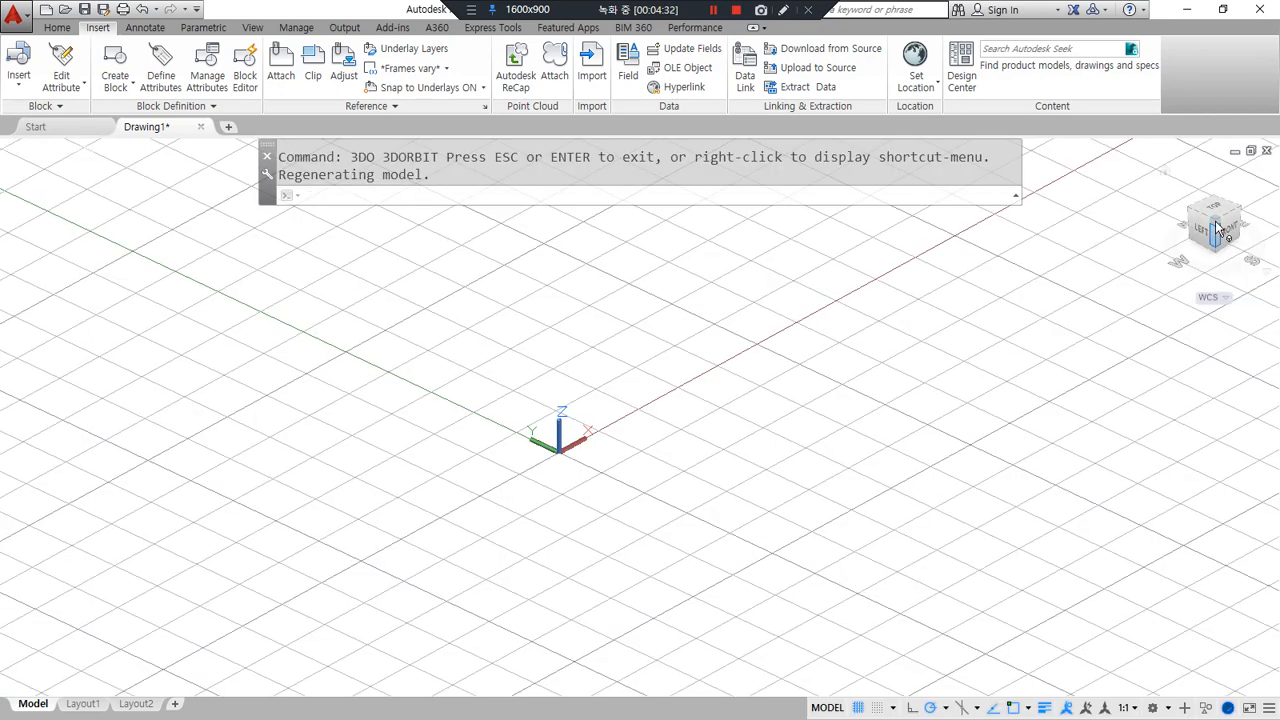
{"action": "left_click", "coordinate": [1217, 229]}
{"action": "left_click", "coordinate": [1216, 213]}
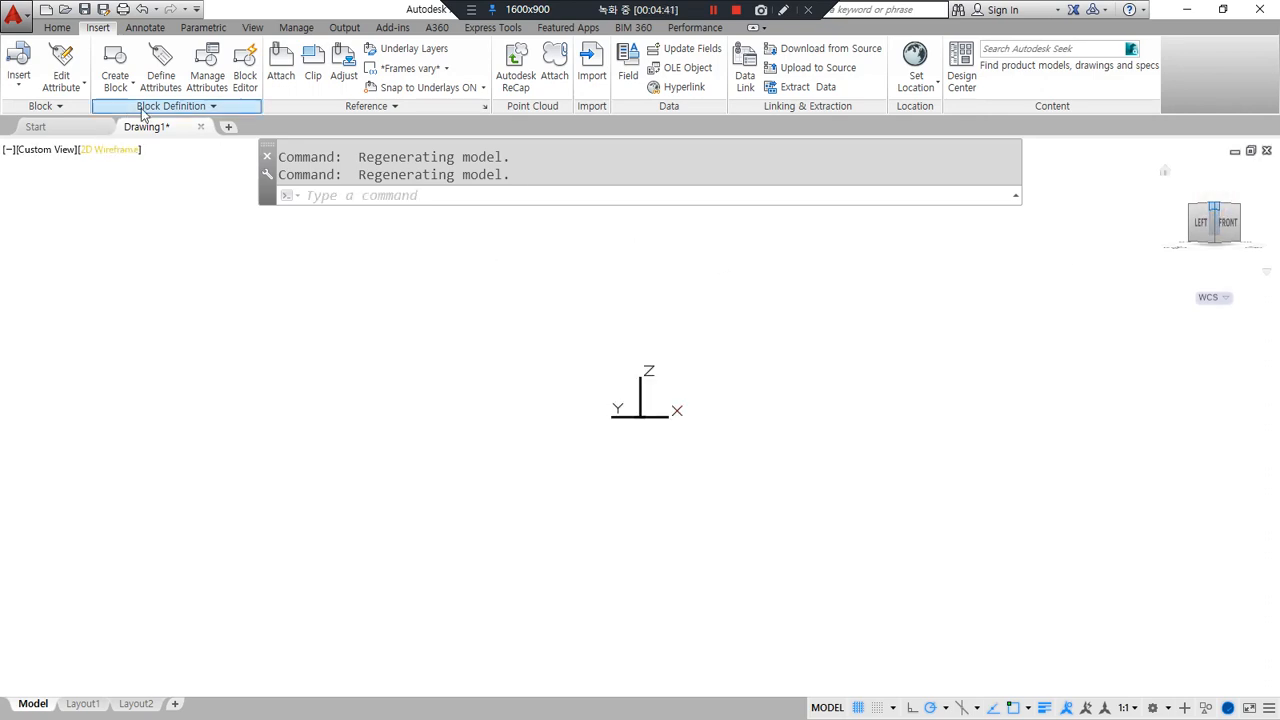
Close Drawing1 without saving the changes and start a new drawing.
{"action": "left_click", "coordinate": [201, 127]}
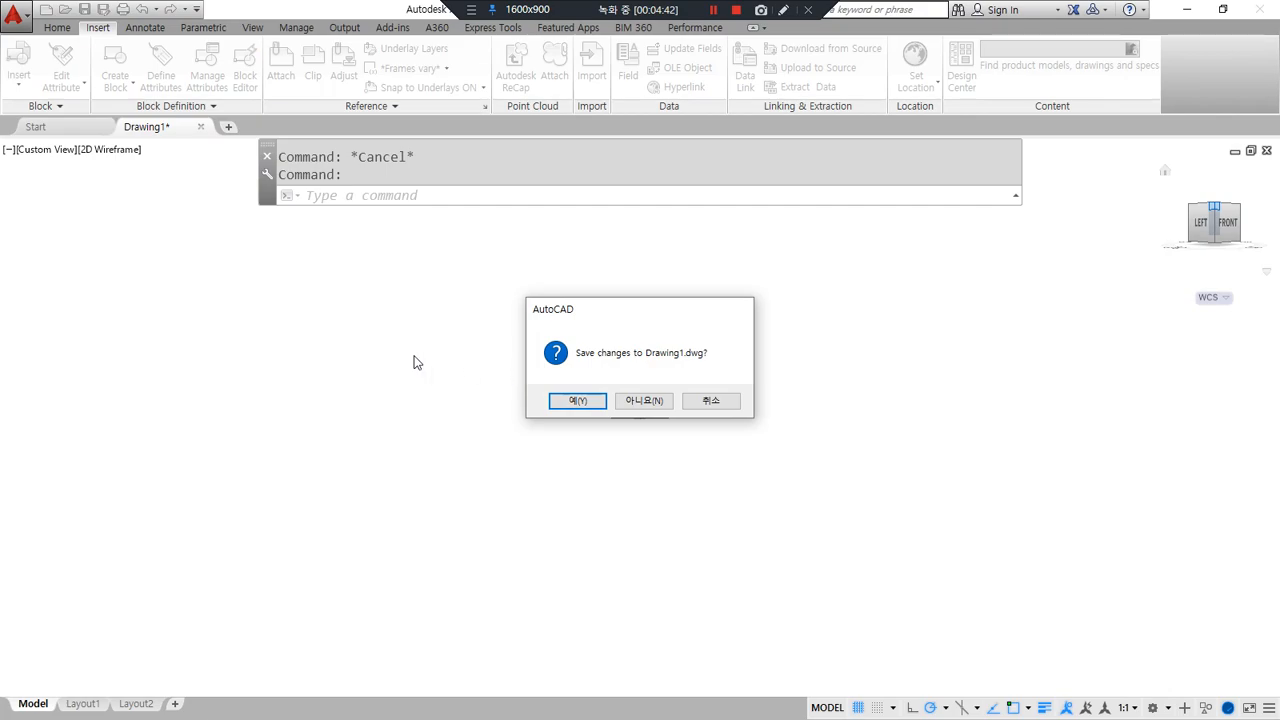
{"action": "left_click", "coordinate": [644, 401]}
{"action": "left_click", "coordinate": [129, 127]}
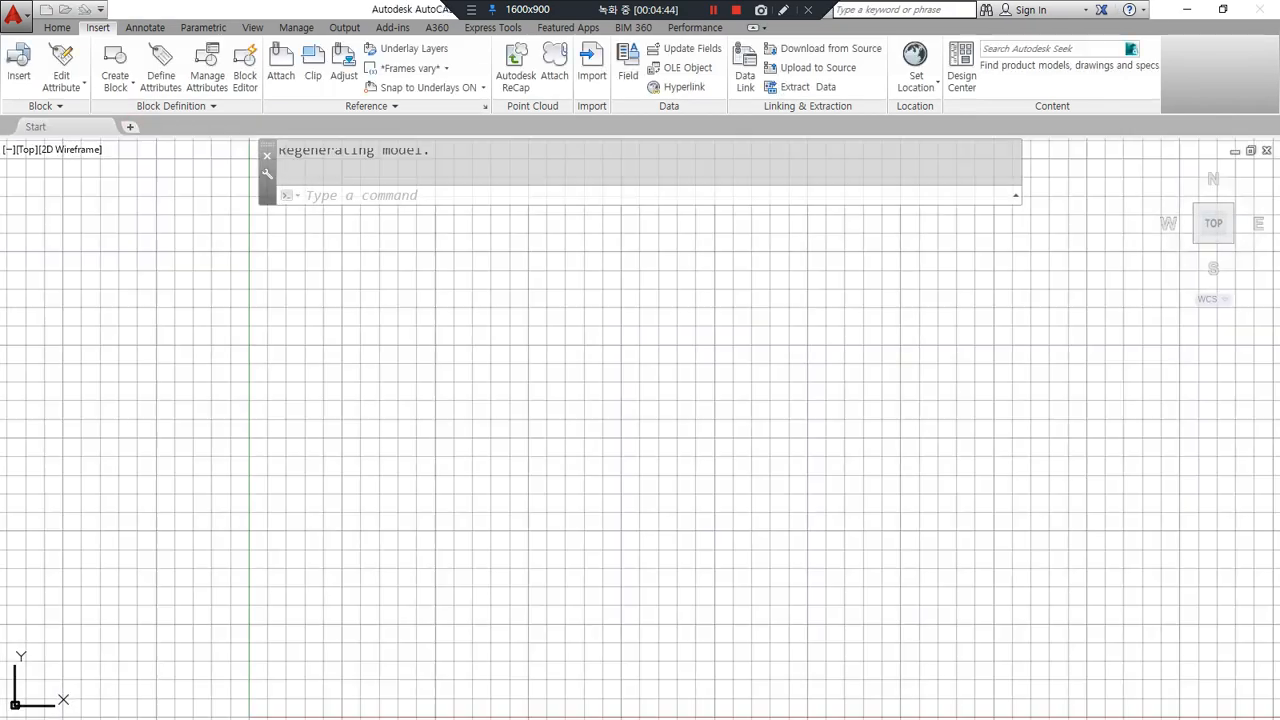
Show the new drawing in SW Isometric view with the ViewCube and return to the Top view.
{"action": "left_click", "coordinate": [1203, 240]}
{"action": "left_click", "coordinate": [1240, 212]}
{"action": "left_click", "coordinate": [1241, 212]}
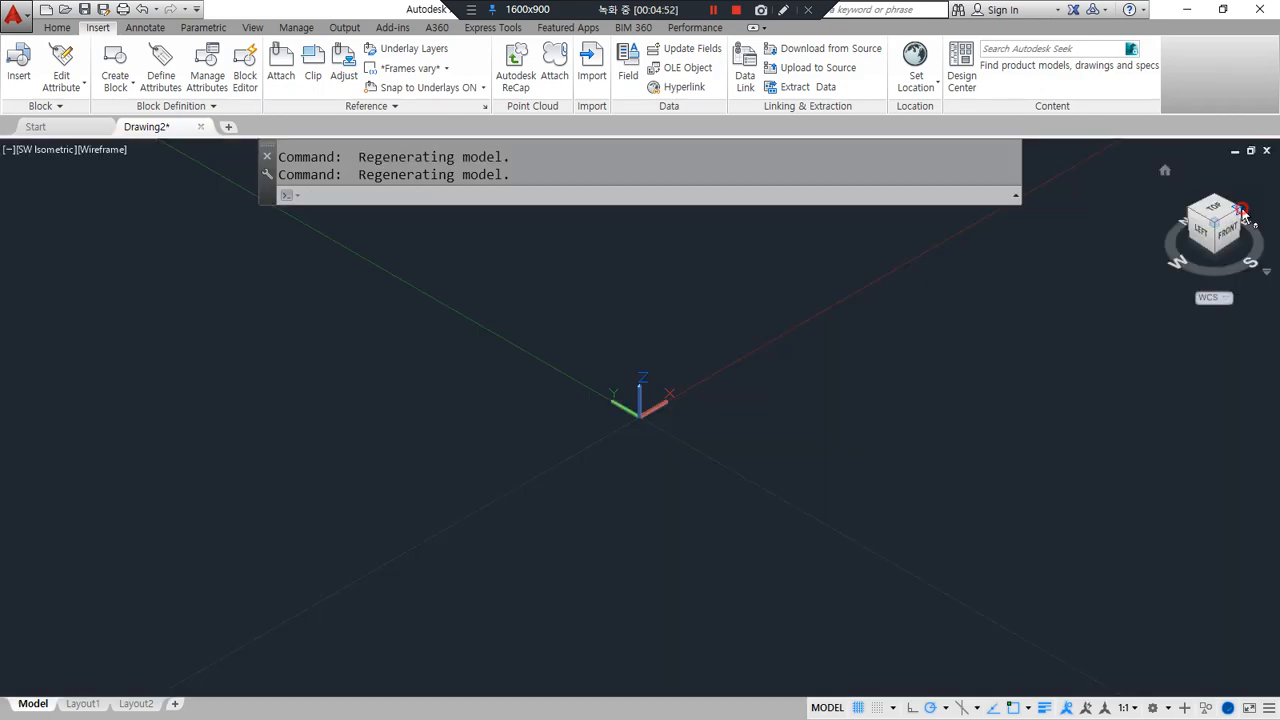
{"action": "left_click", "coordinate": [1218, 210]}
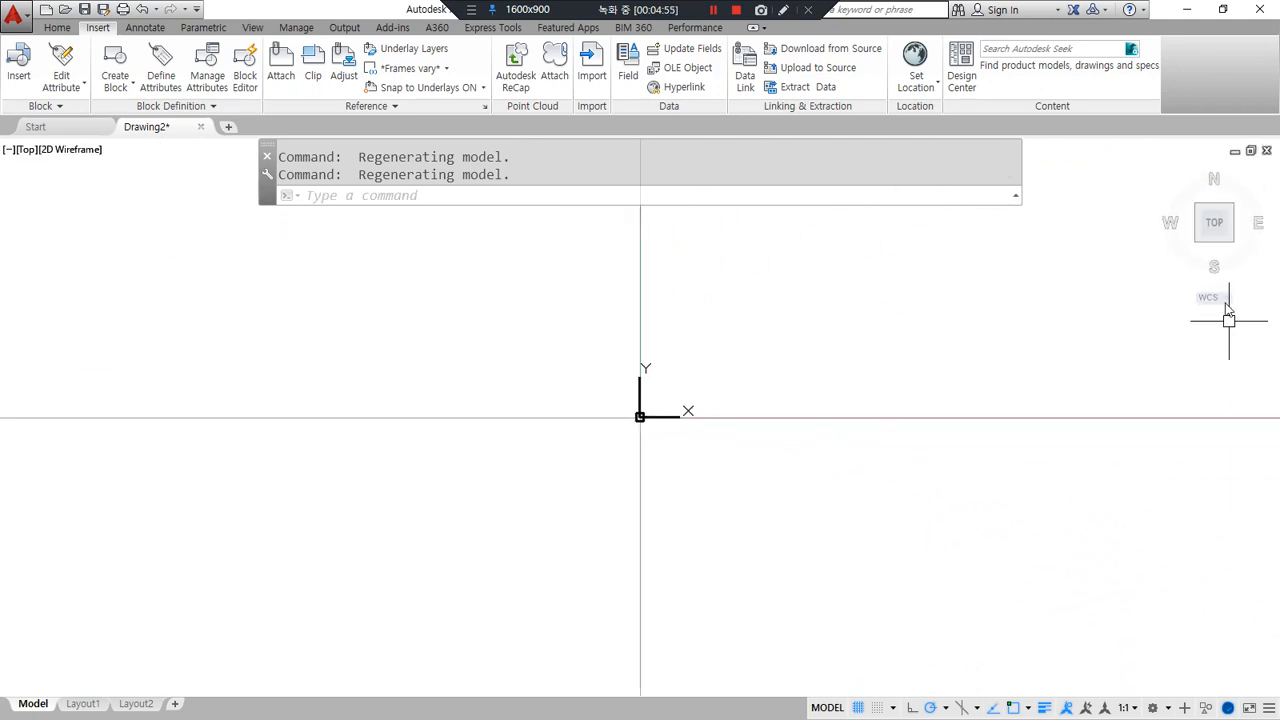
Step through the Front, Right and Top views with the ViewCube and rotate the Top view until north points up.
{"action": "left_click", "coordinate": [1216, 248]}
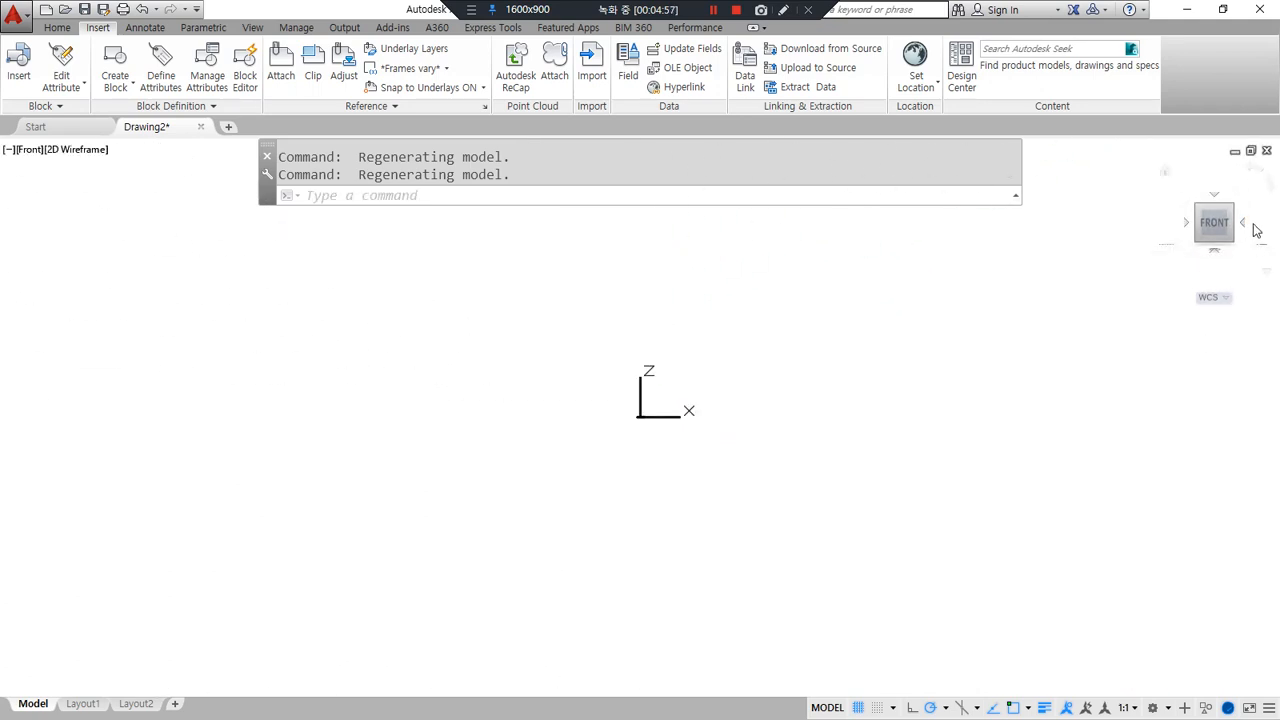
{"action": "left_click", "coordinate": [1243, 222]}
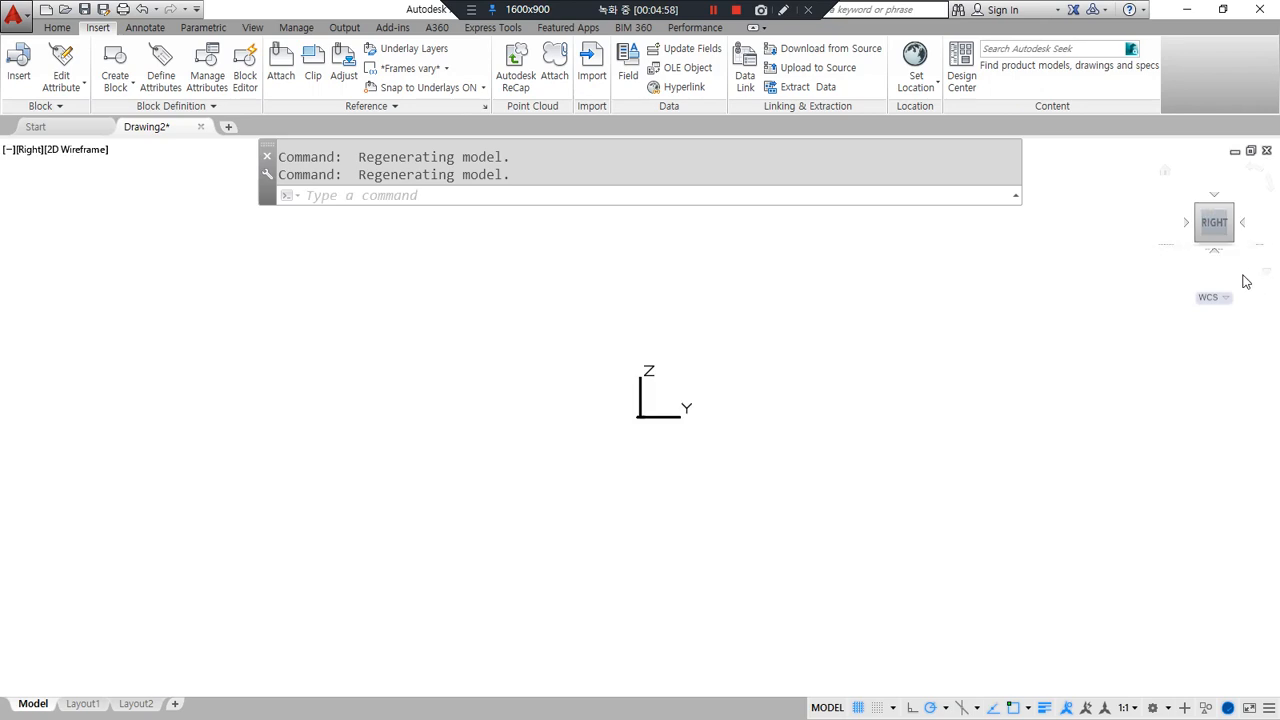
{"action": "left_click", "coordinate": [1212, 197]}
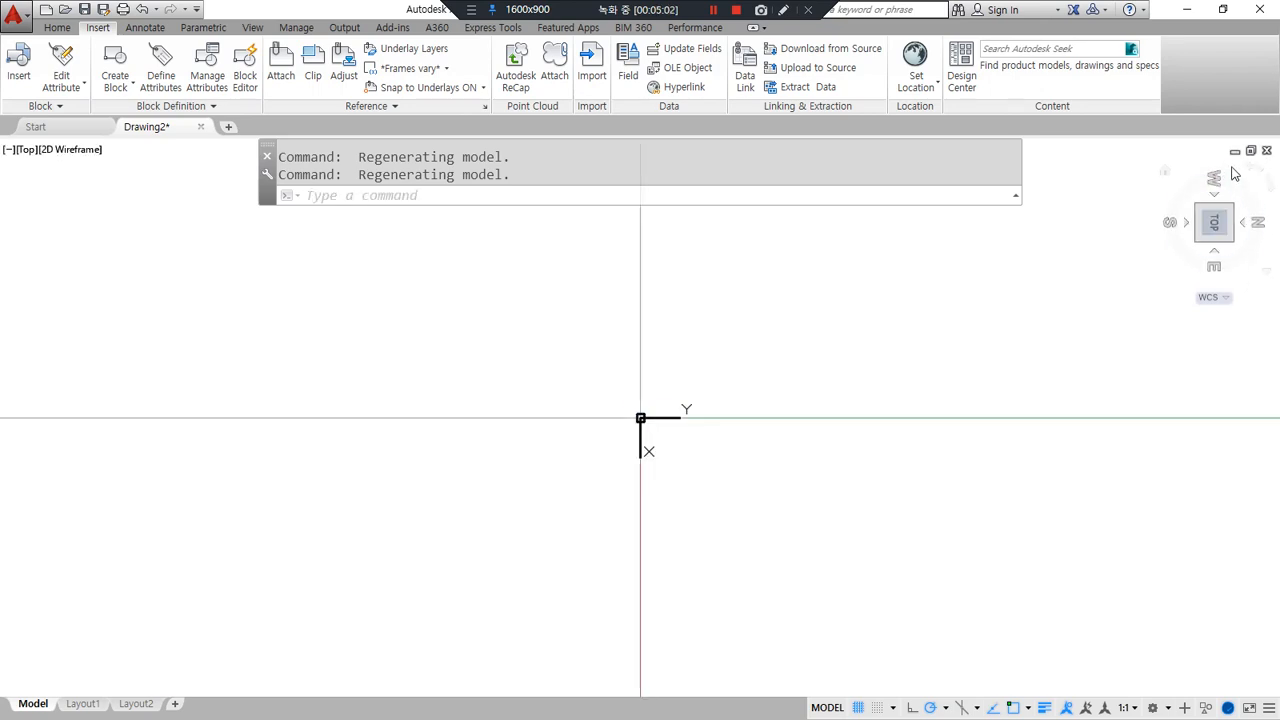
{"action": "left_click", "coordinate": [1253, 172]}
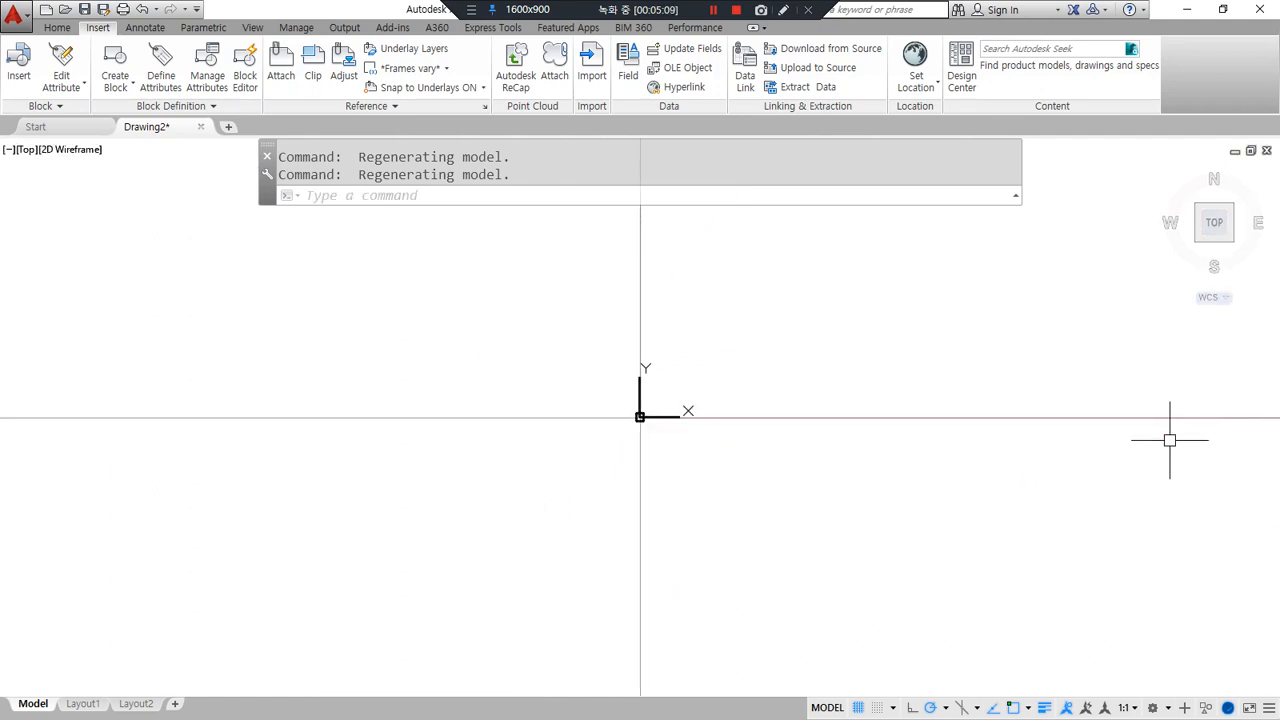
Sketch a red viewing-direction arrow toward the UCS icon, clear it, and orbit to a view above the left and front sides.
{"action": "key", "text": "ctrl+alt+d"}
{"action": "mouse_move", "coordinate": [890, 285]}
{"action": "left_mouse_down"}
{"action": "mouse_move", "coordinate": [838, 287]}
{"action": "mouse_move", "coordinate": [860, 271]}
{"action": "mouse_move", "coordinate": [727, 377]}
{"action": "mouse_move", "coordinate": [737, 388]}
{"action": "left_mouse_up"}
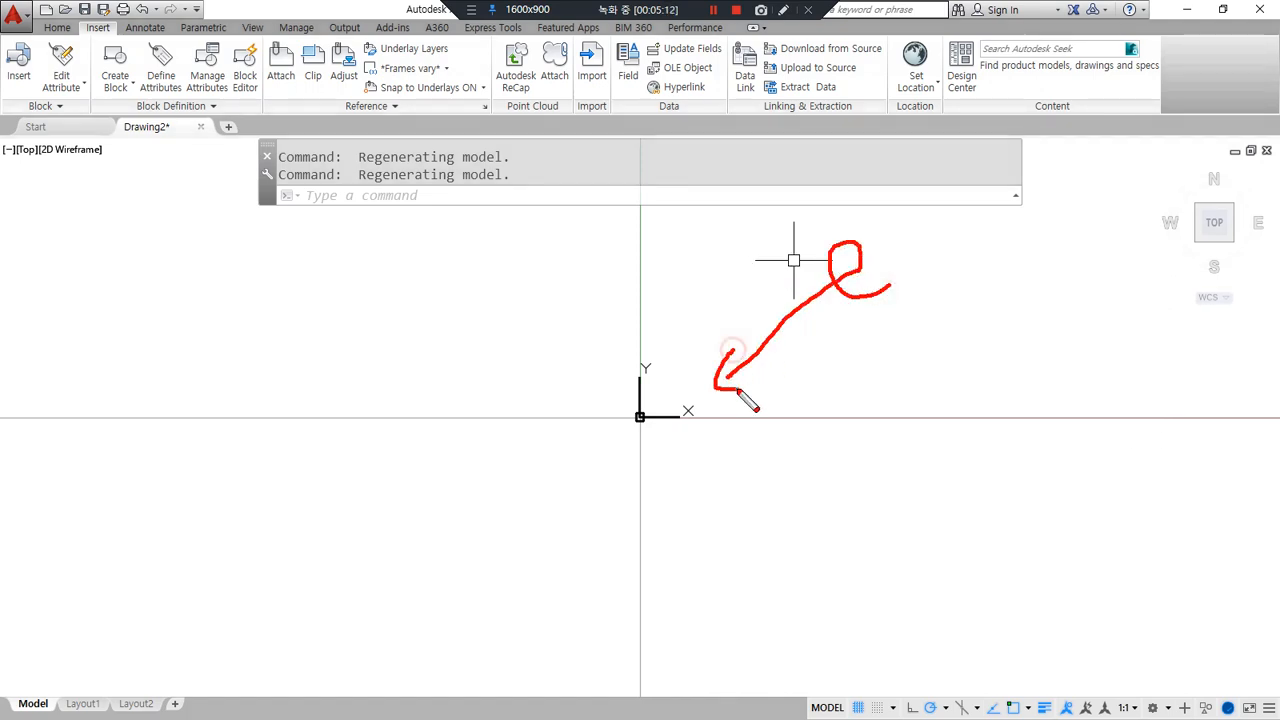
{"action": "key", "text": "Escape"}
{"action": "middle_click_drag", "start_coordinate": [591, 503], "coordinate": [702, 432]}
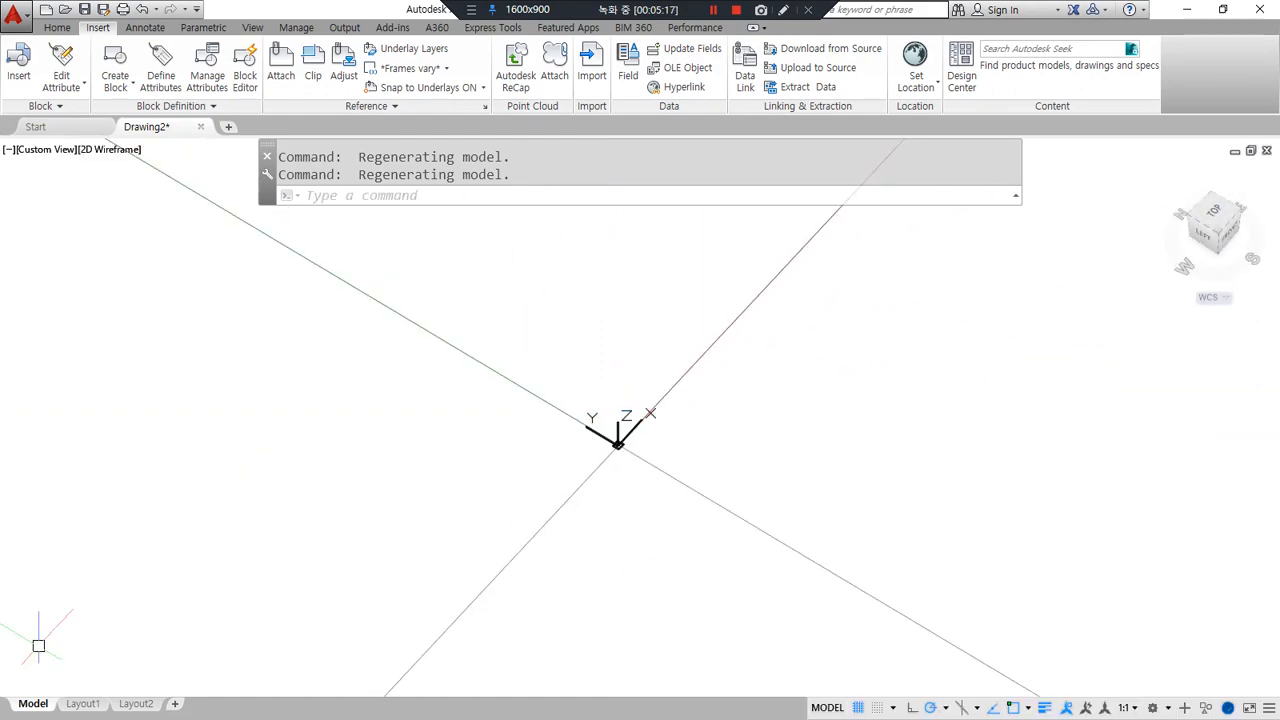
Underline VPoint and ViewPoint and circle 관찰자시점 in the Notepad notes with the annotation pen, and clear the marks.
{"action": "key", "text": "alt+Tab"}
{"action": "left_click_drag", "start_coordinate": [530, 267], "coordinate": [828, 276]}
{"action": "mouse_move", "coordinate": [968, 280]}
{"action": "left_mouse_down"}
{"action": "mouse_move", "coordinate": [1092, 268]}
{"action": "mouse_move", "coordinate": [970, 222]}
{"action": "mouse_move", "coordinate": [950, 262]}
{"action": "left_mouse_up"}
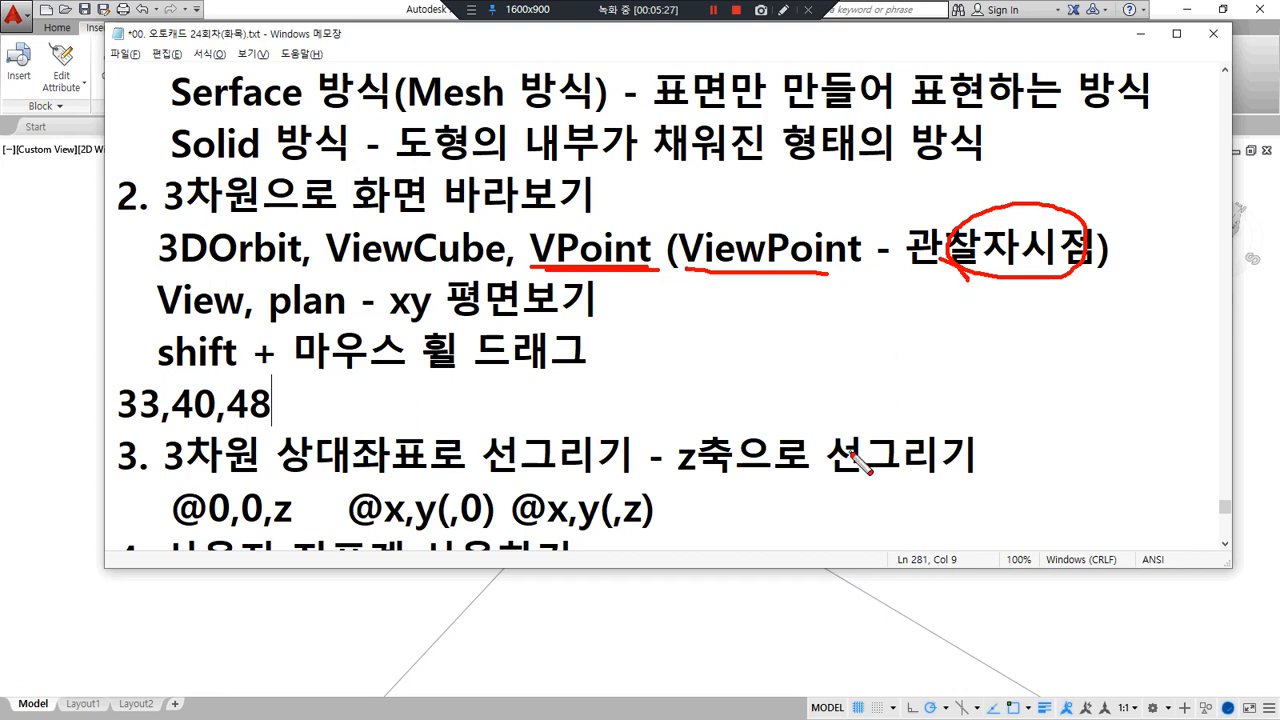
{"action": "key", "text": "Escape"}
Open the Viewpoint Presets in AutoCAD with VPOINT, mark the X axis and XY plane angle dials with the pen, and clear the marks.
{"action": "left_click", "coordinate": [413, 621]}
{"action": "type", "text": "VP"}
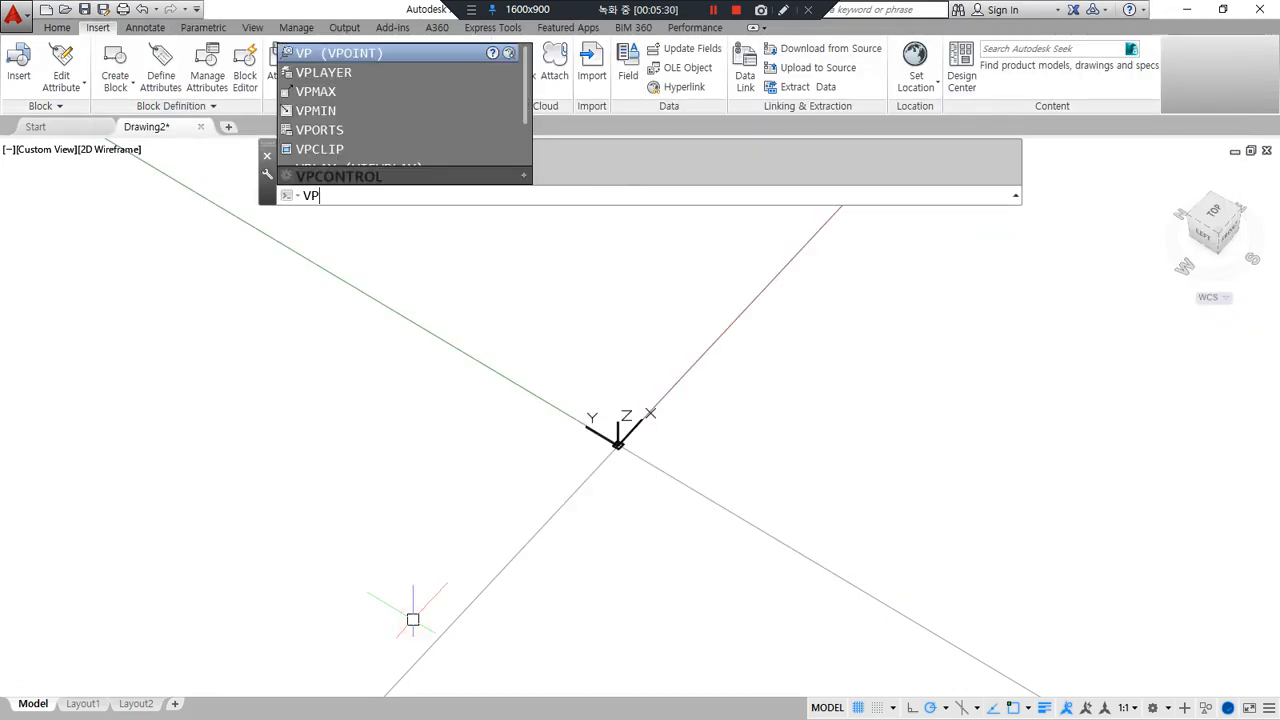
{"action": "key", "text": "Return"}
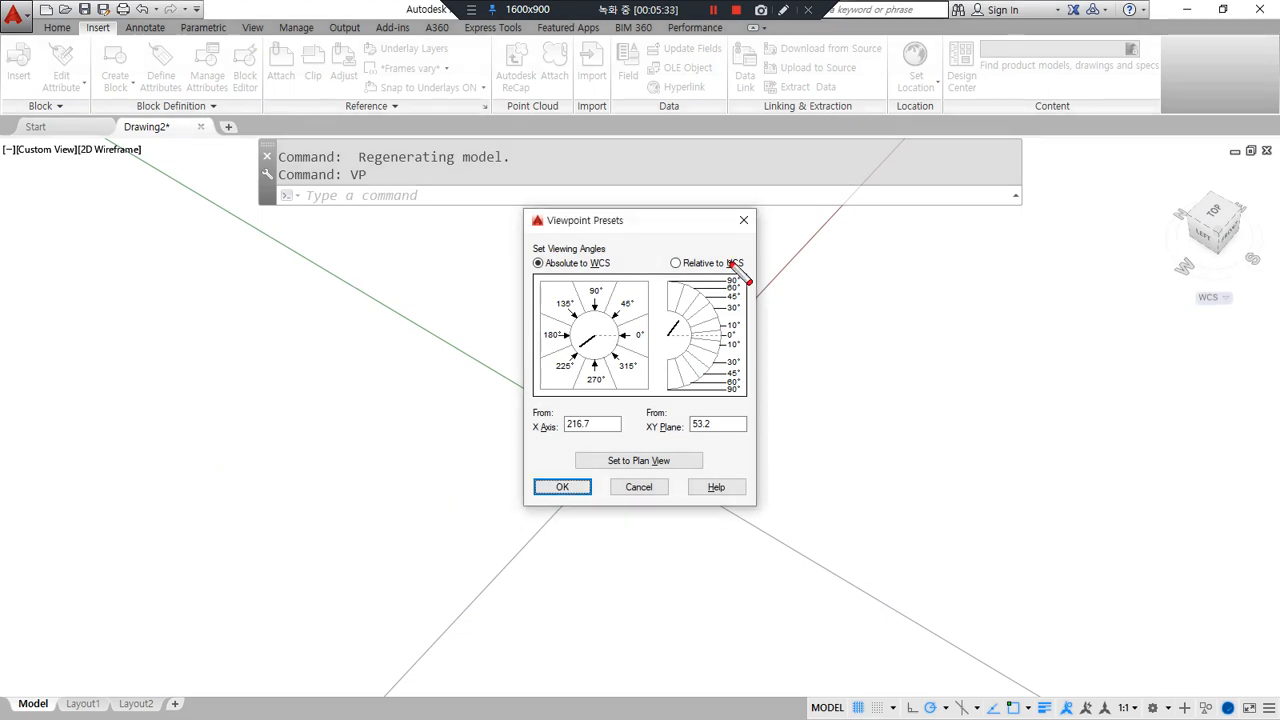
{"action": "left_click_drag", "start_coordinate": [653, 252], "coordinate": [655, 462]}
{"action": "mouse_move", "coordinate": [590, 392]}
{"action": "left_mouse_down"}
{"action": "mouse_move", "coordinate": [515, 335]}
{"action": "mouse_move", "coordinate": [625, 315]}
{"action": "mouse_move", "coordinate": [617, 382]}
{"action": "left_mouse_up"}
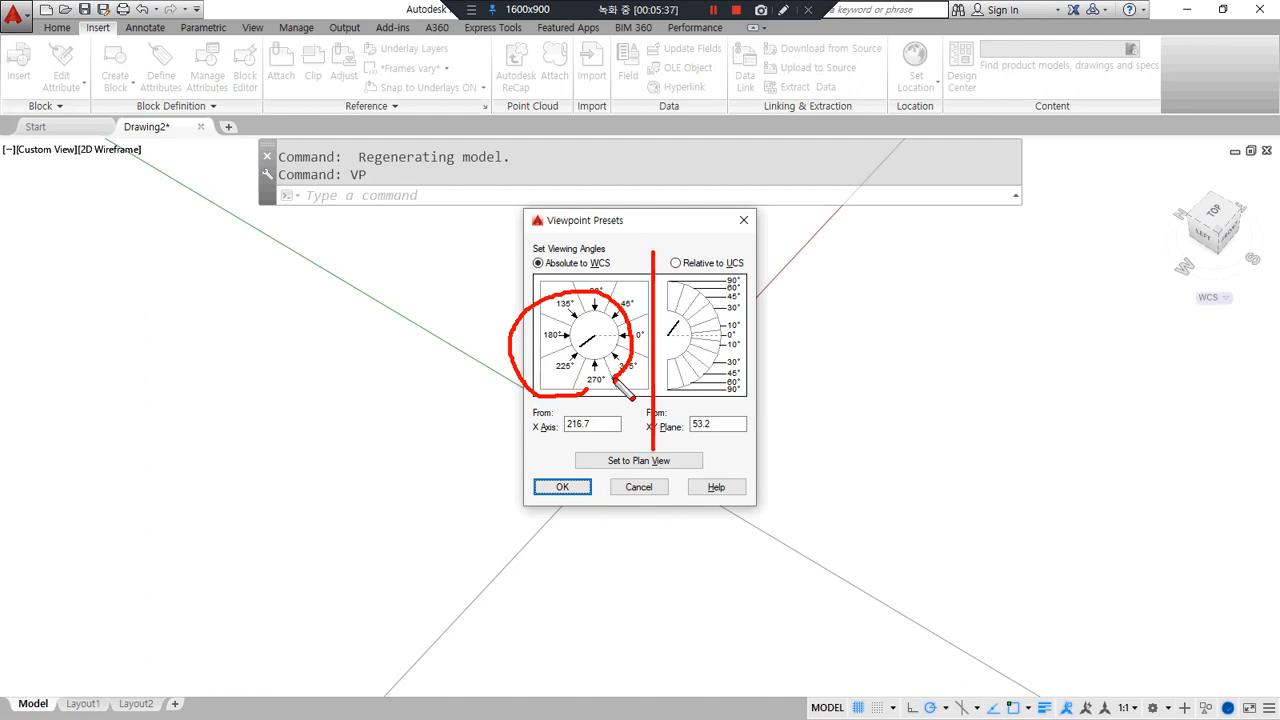
{"action": "mouse_move", "coordinate": [735, 395]}
{"action": "left_mouse_down"}
{"action": "mouse_move", "coordinate": [700, 292]}
{"action": "mouse_move", "coordinate": [736, 396]}
{"action": "left_mouse_up"}
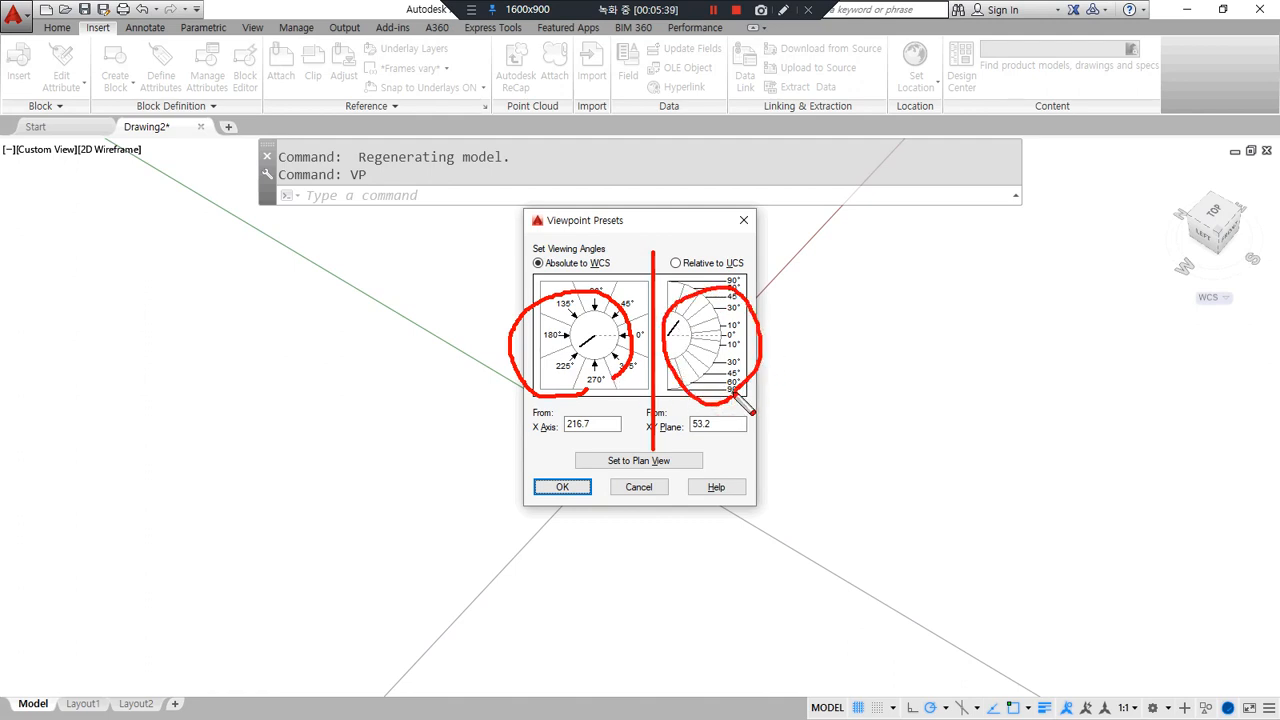
{"action": "key", "text": "Escape"}
Set the viewpoint to 45° from the X axis and 60° from the XY plane, and change the X axis angle to 225°.
{"action": "left_click", "coordinate": [624, 316]}
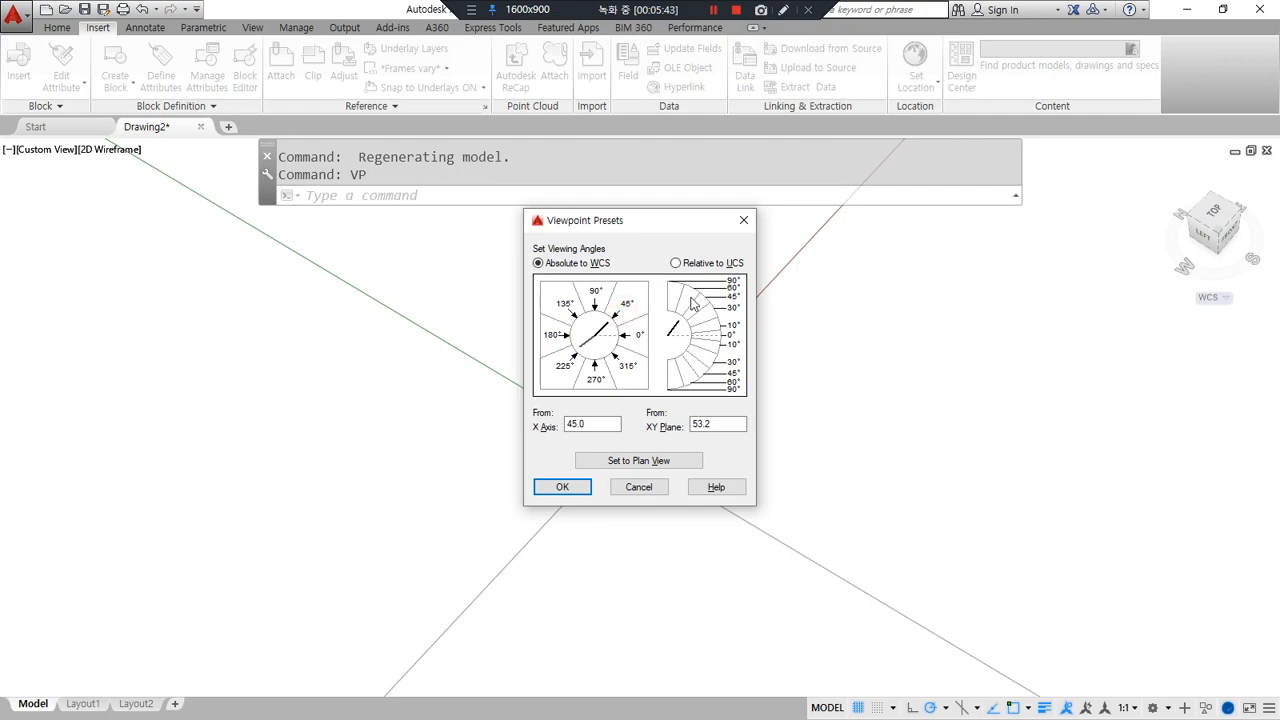
{"action": "left_click", "coordinate": [556, 487]}
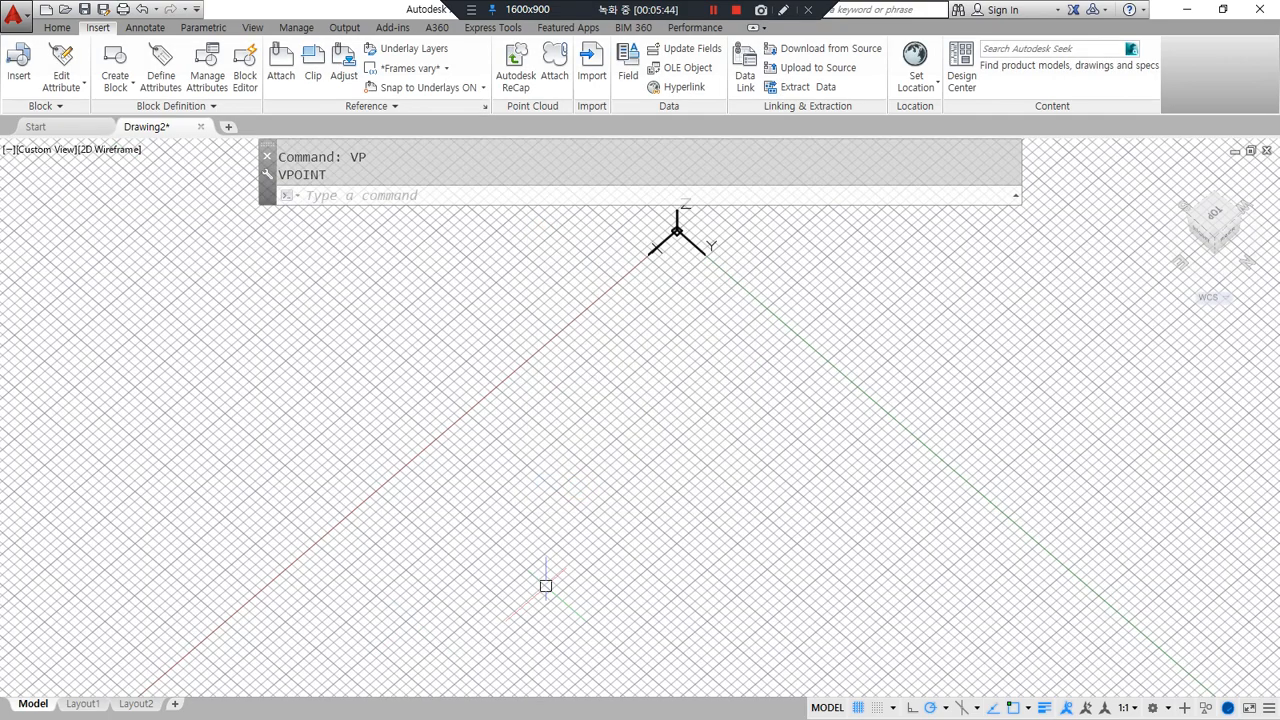
{"action": "key", "text": "Return"}
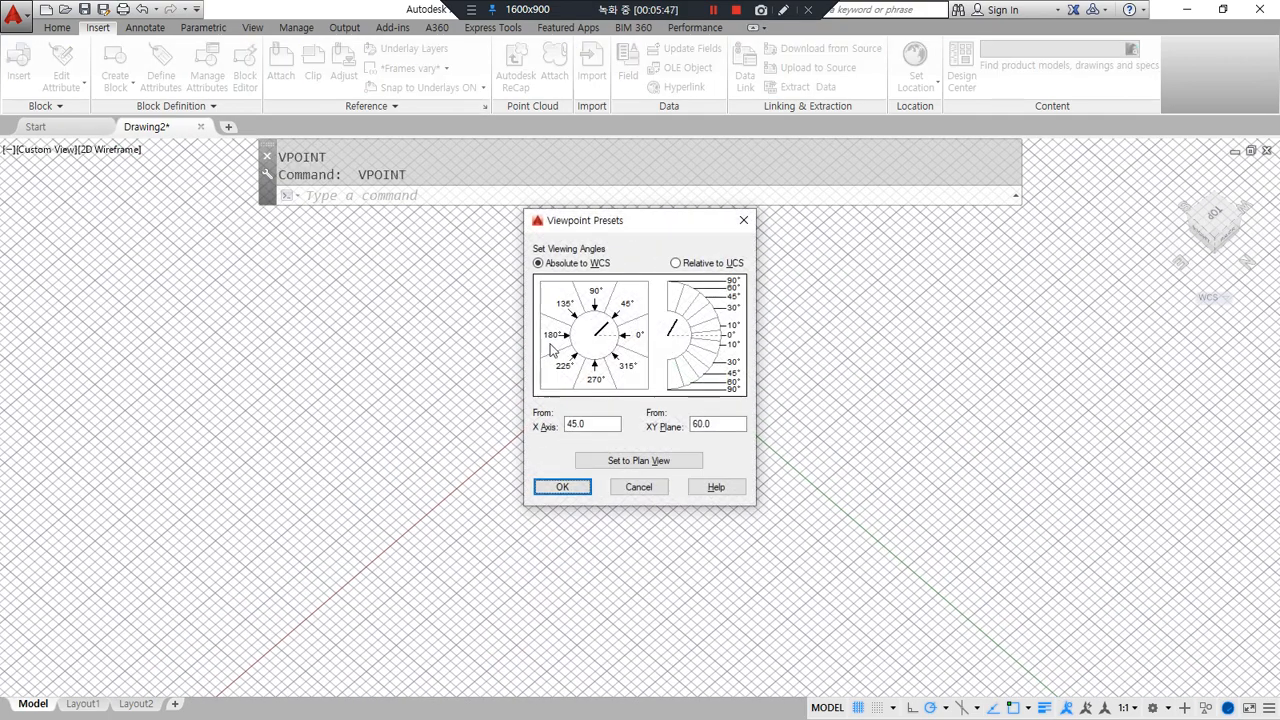
{"action": "left_click", "coordinate": [560, 372]}
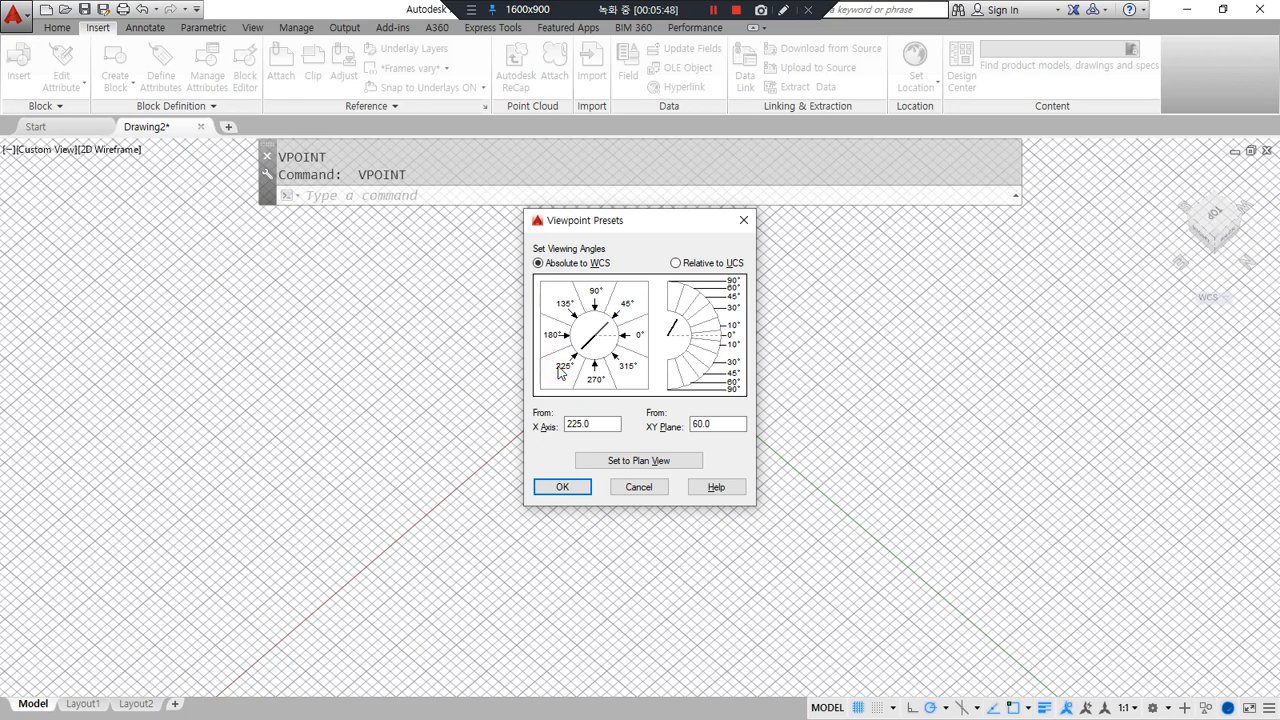
{"action": "left_click", "coordinate": [563, 487]}
{"action": "middle_click_drag", "start_coordinate": [570, 485], "coordinate": [574, 357]}
Set the viewpoint's angle from the XY plane to 90° with VPOINT to look straight down on the drawing.
{"action": "key", "text": "Return"}
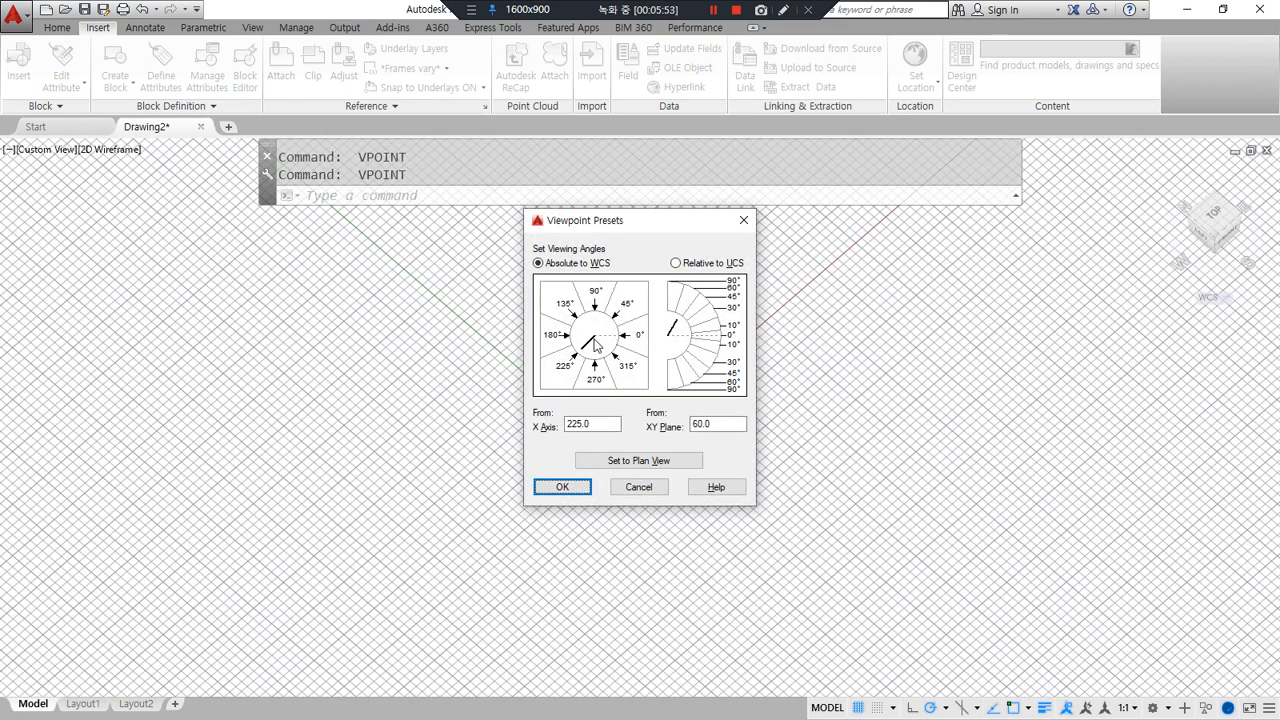
{"action": "left_click", "coordinate": [674, 298]}
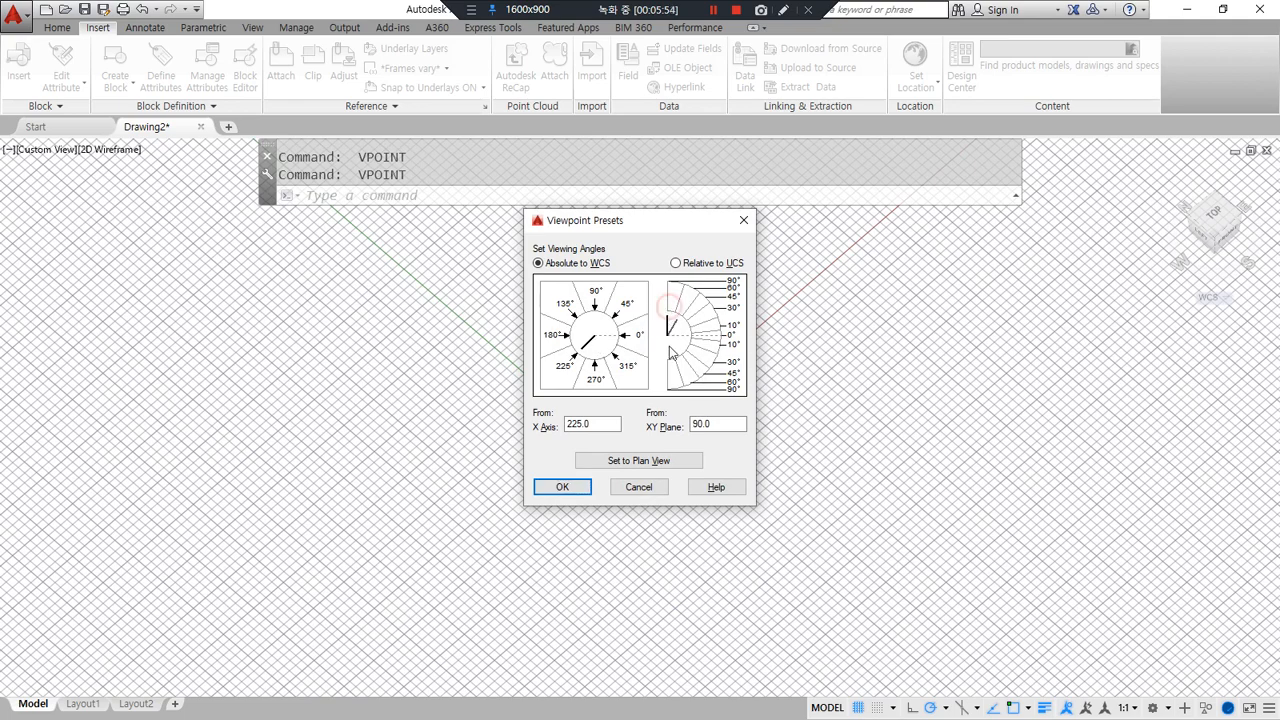
{"action": "left_click", "coordinate": [563, 487]}
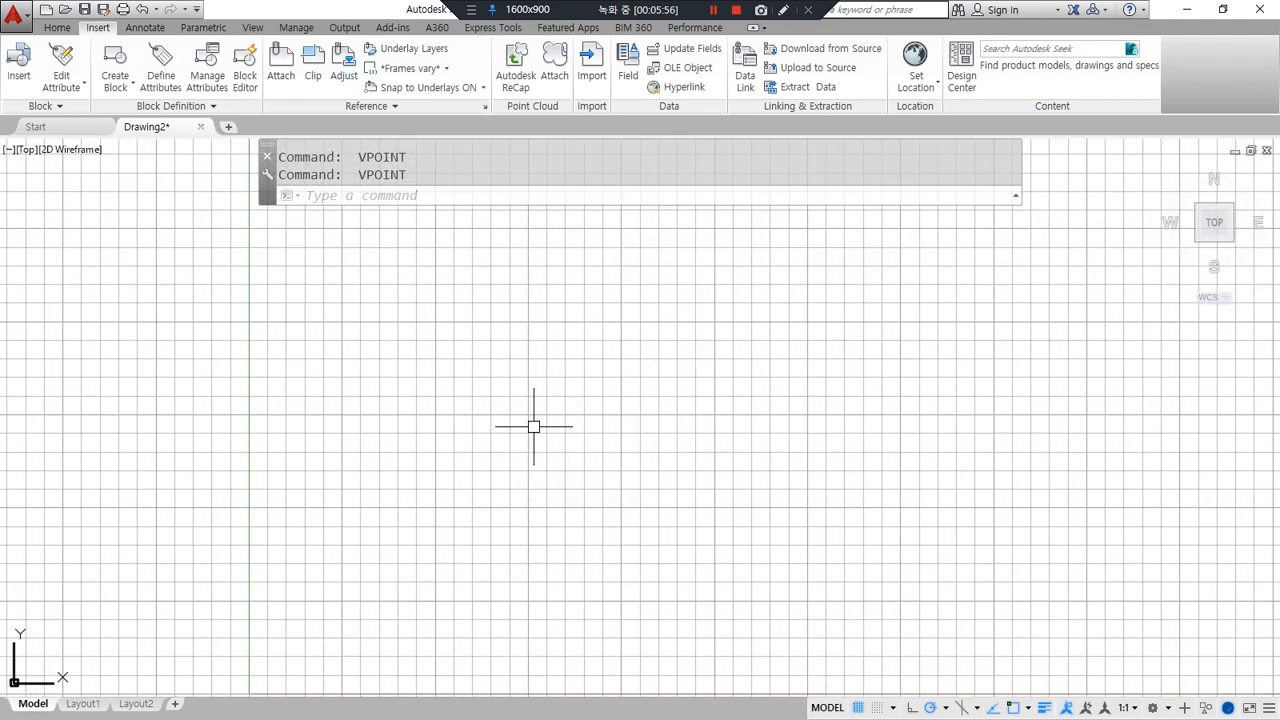
Set the viewpoint to 225° from the X axis with a tilted angle above the XY plane using VPOINT.
{"action": "key", "text": "Return"}
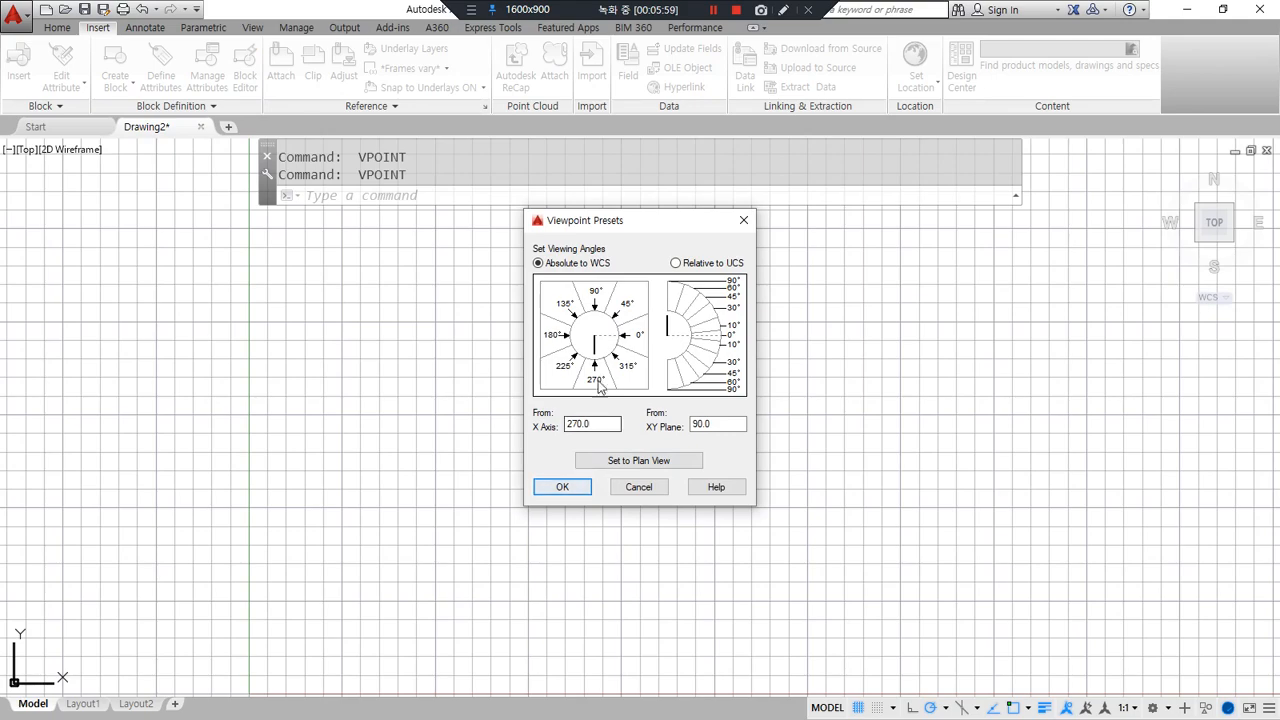
{"action": "left_click", "coordinate": [566, 367]}
{"action": "left_click", "coordinate": [684, 325]}
{"action": "left_click", "coordinate": [562, 487]}
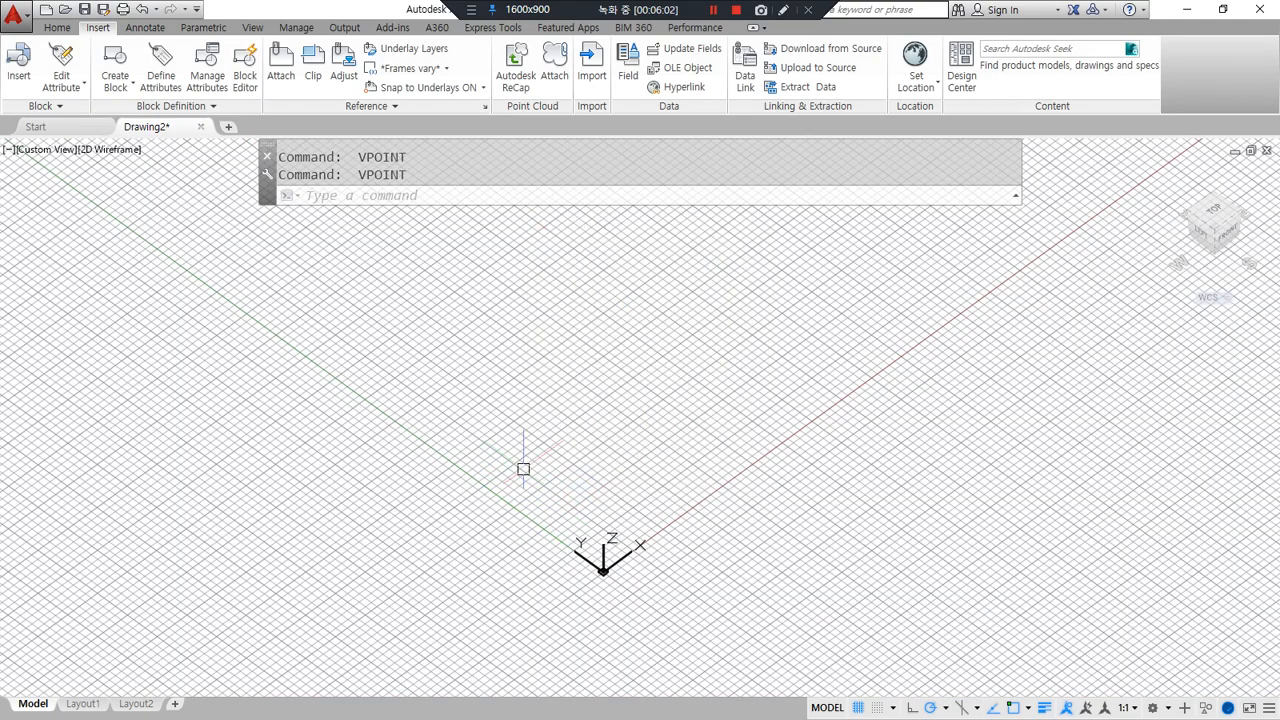
Undo the last viewpoint change and highlight the word plan in the Notepad notes.
{"action": "key", "text": "ctrl+z"}
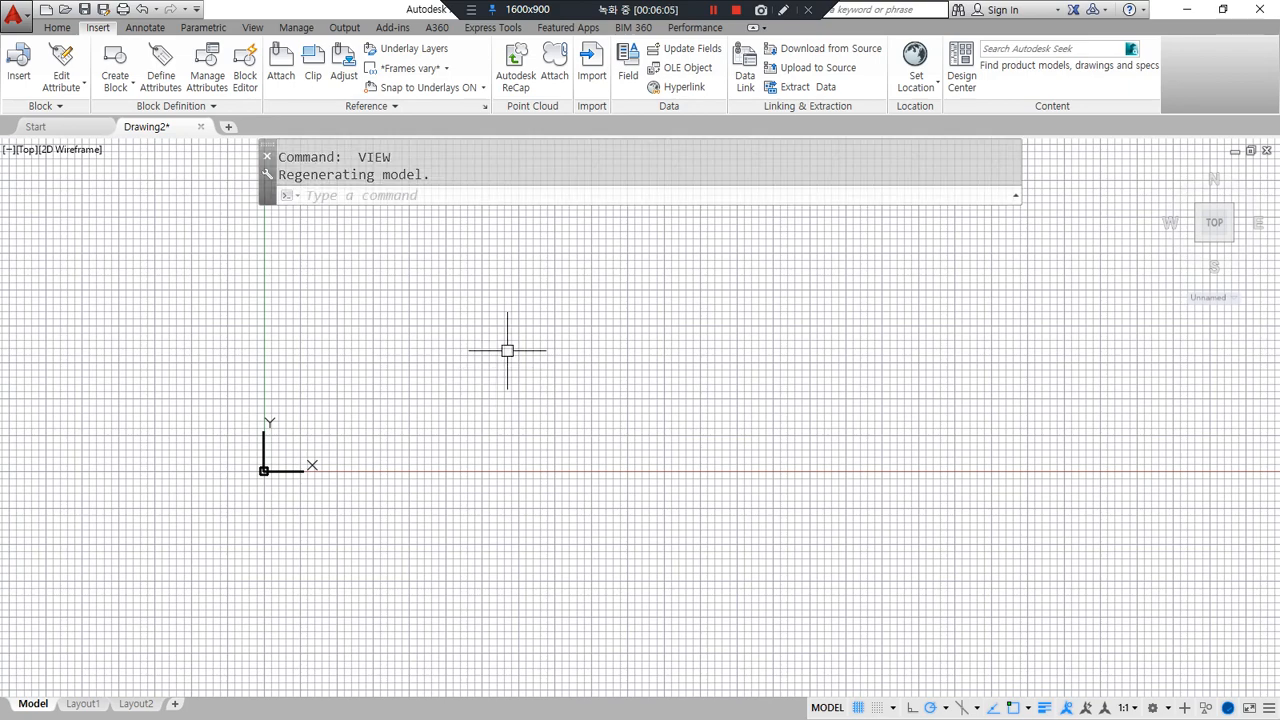
{"action": "key", "text": "alt+Tab"}
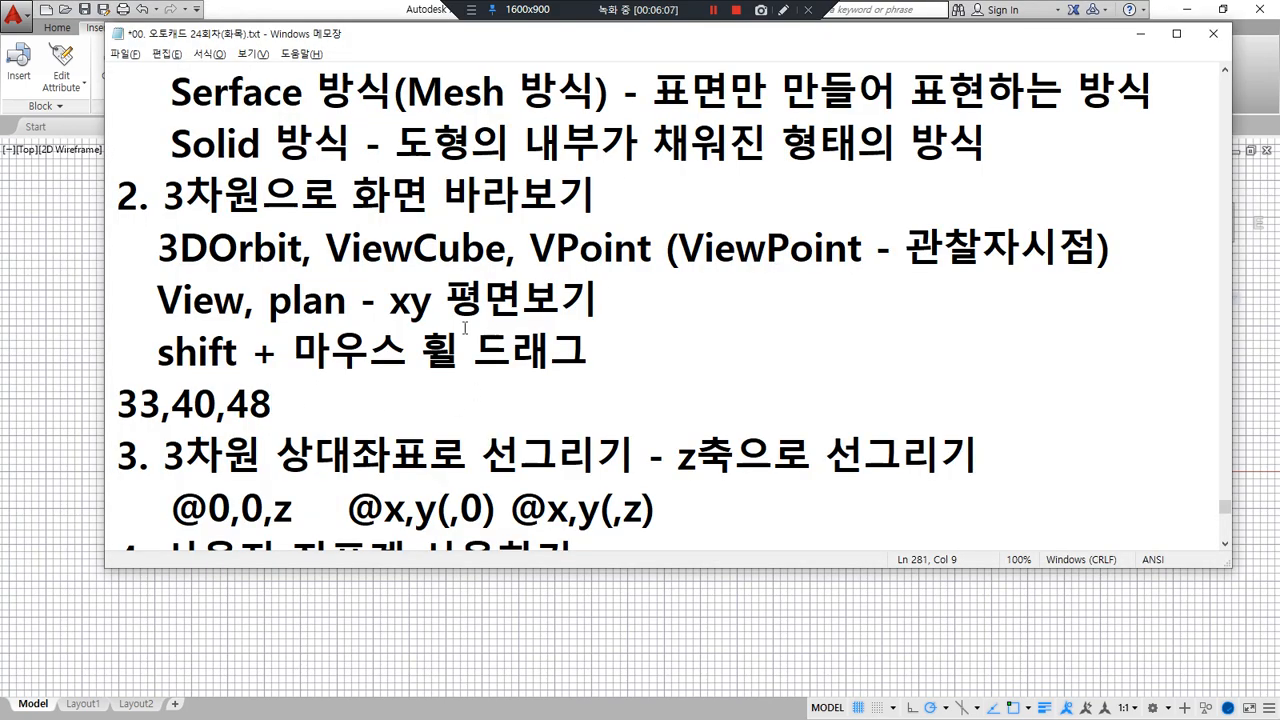
{"action": "left_click_drag", "start_coordinate": [268, 313], "coordinate": [342, 306]}
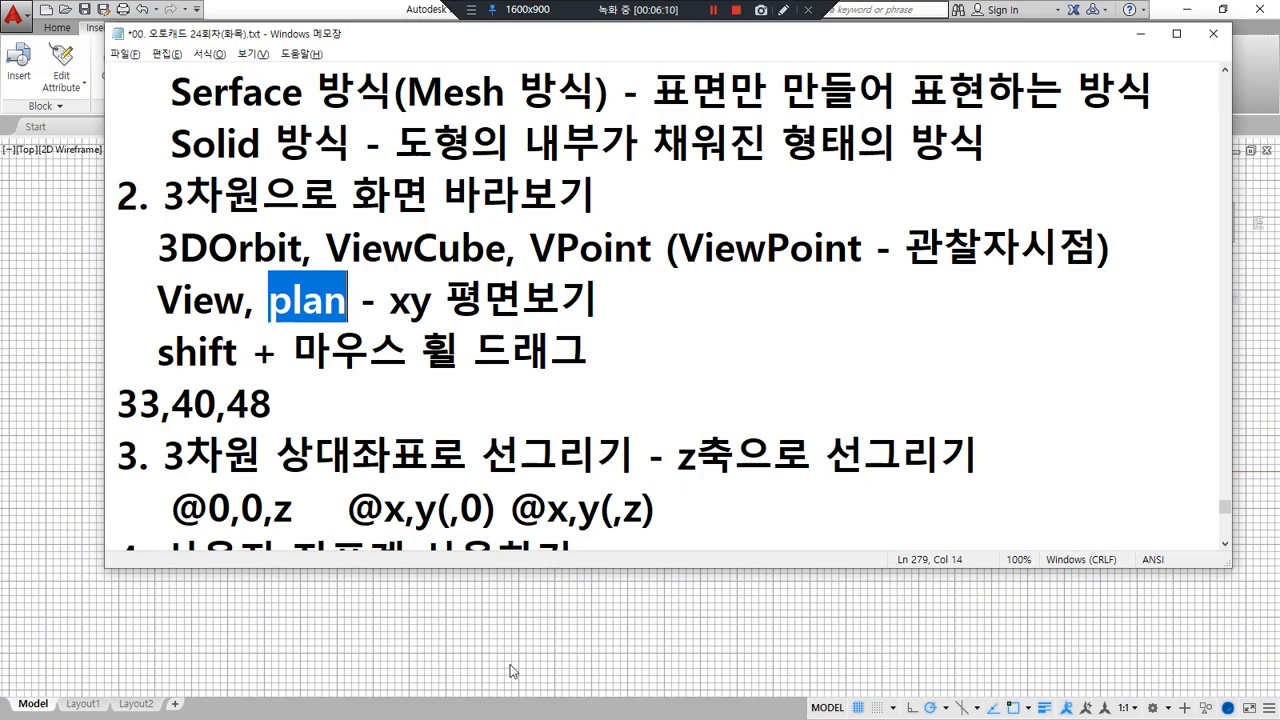
Switch to AutoCAD and orbit the drawing from the top view to a tilted 3D view.
{"action": "left_click", "coordinate": [509, 628]}
{"action": "middle_click_drag", "start_coordinate": [383, 451], "coordinate": [483, 331], "text": "shift"}
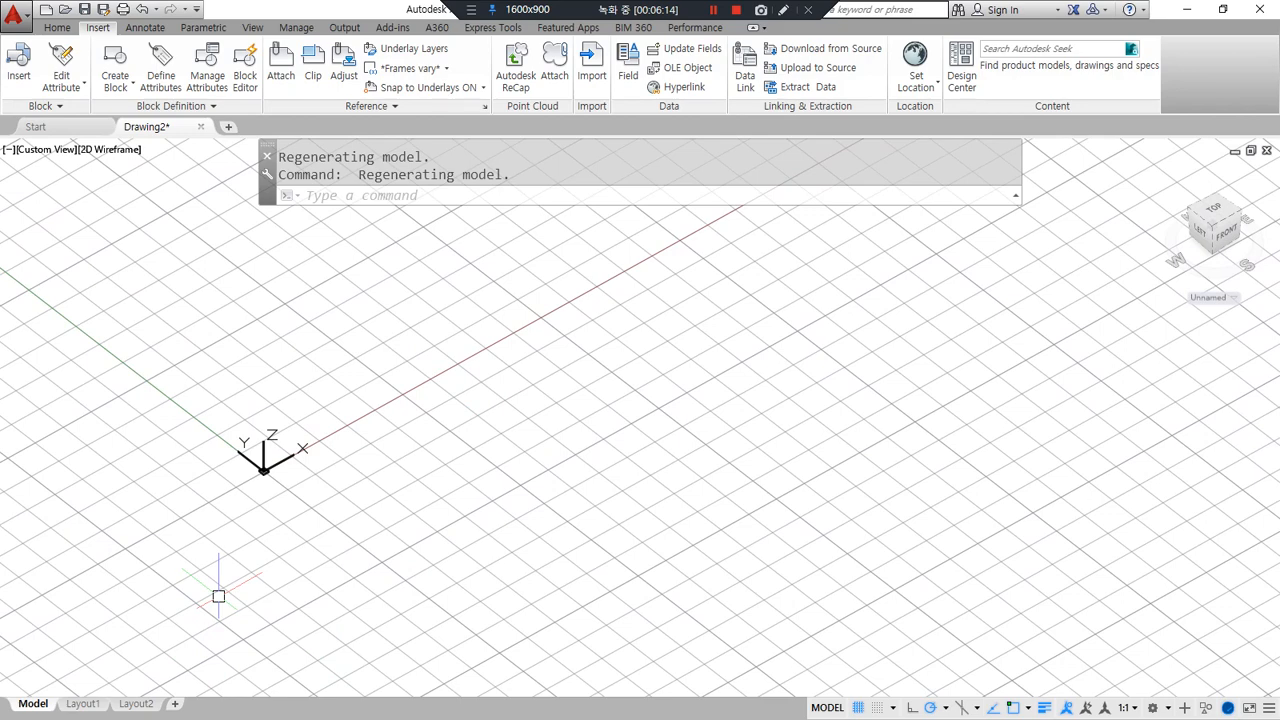
{"action": "middle_click_drag", "start_coordinate": [271, 520], "coordinate": [398, 497]}
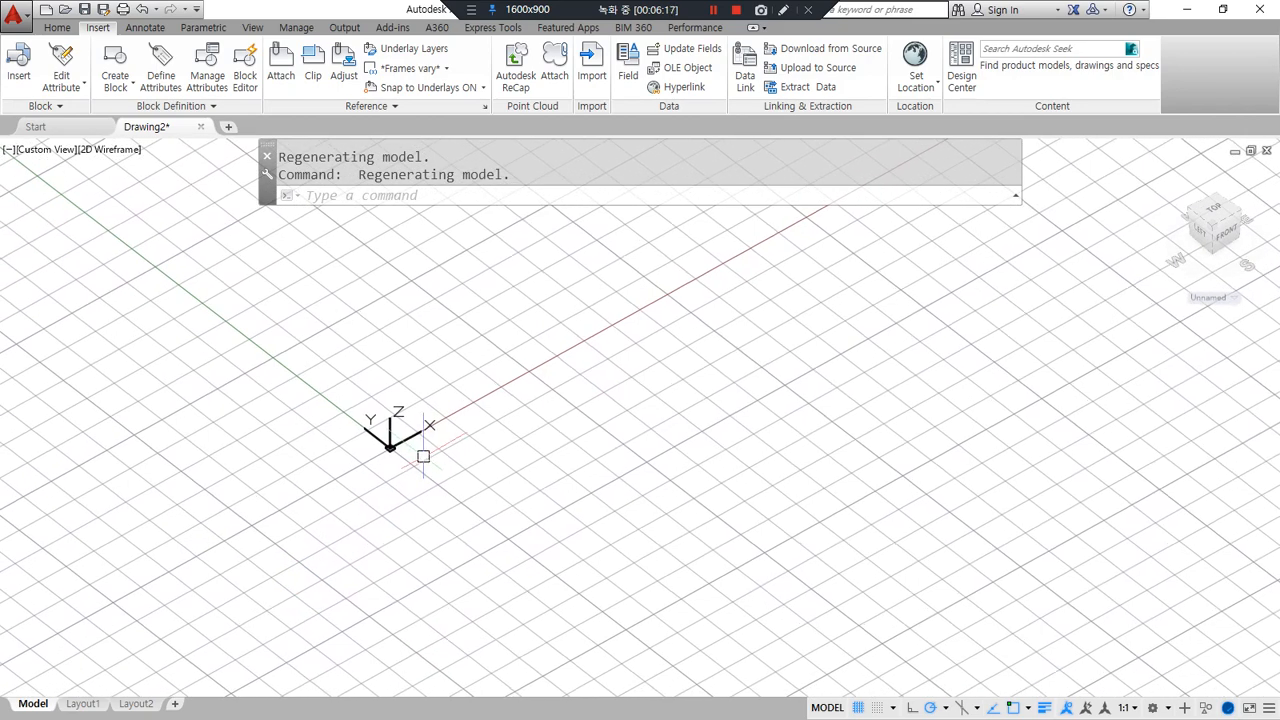
{"action": "mouse_move", "coordinate": [403, 452]}
{"action": "left_mouse_down"}
{"action": "mouse_move", "coordinate": [486, 409]}
{"action": "mouse_move", "coordinate": [482, 422]}
{"action": "mouse_move", "coordinate": [306, 400]}
{"action": "mouse_move", "coordinate": [304, 430]}
{"action": "left_mouse_up"}
{"action": "left_click_drag", "start_coordinate": [300, 398], "coordinate": [345, 372]}
Set the drawing to the plan view of the current UCS with the PLAN command.
{"action": "left_click", "coordinate": [462, 196]}
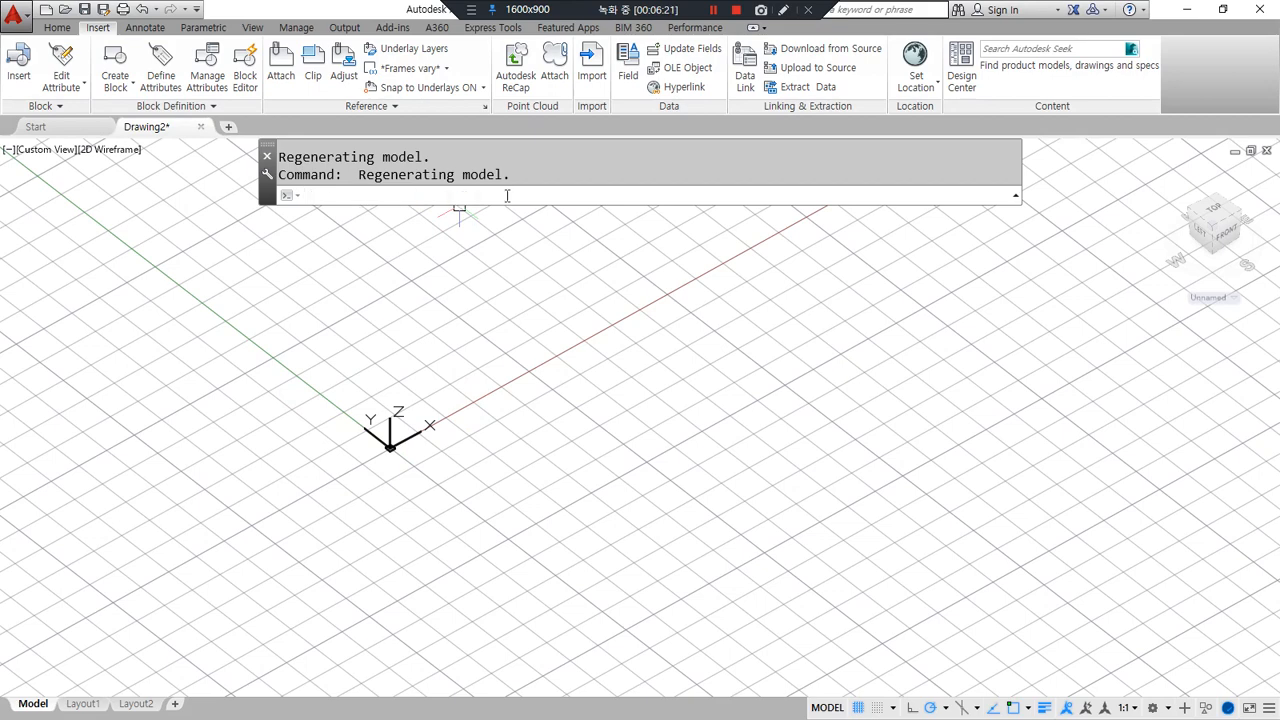
{"action": "type", "text": "PLAN"}
{"action": "key", "text": "Return"}
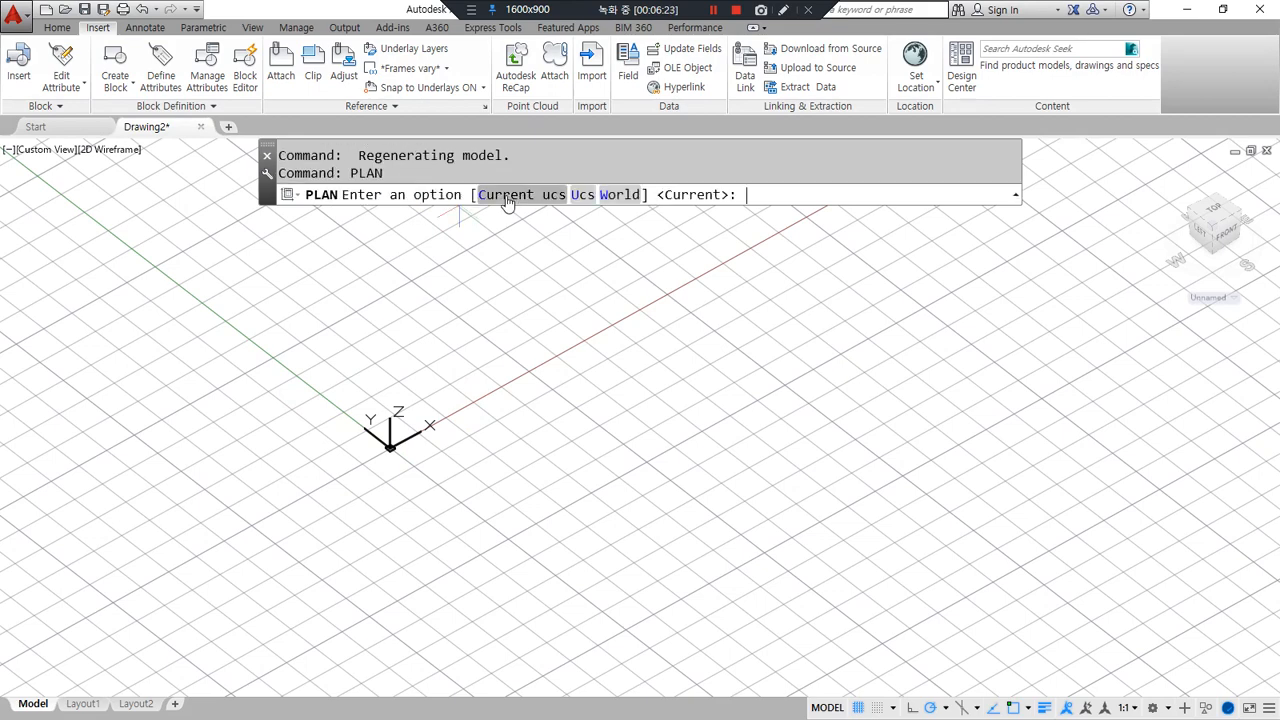
{"action": "key", "text": "Return"}
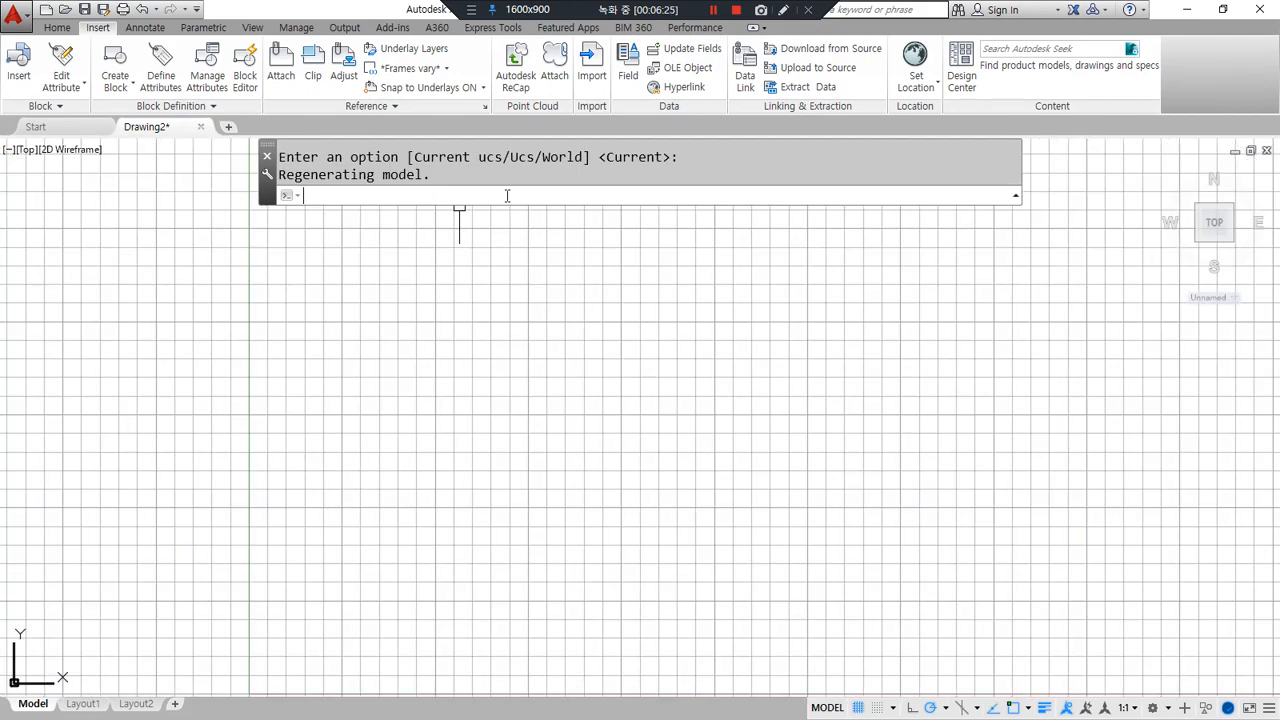
{"action": "scroll", "coordinate": [580, 210], "scroll_direction": "down", "scroll_amount": 2}
{"action": "middle_click_drag", "start_coordinate": [295, 538], "coordinate": [367, 428]}
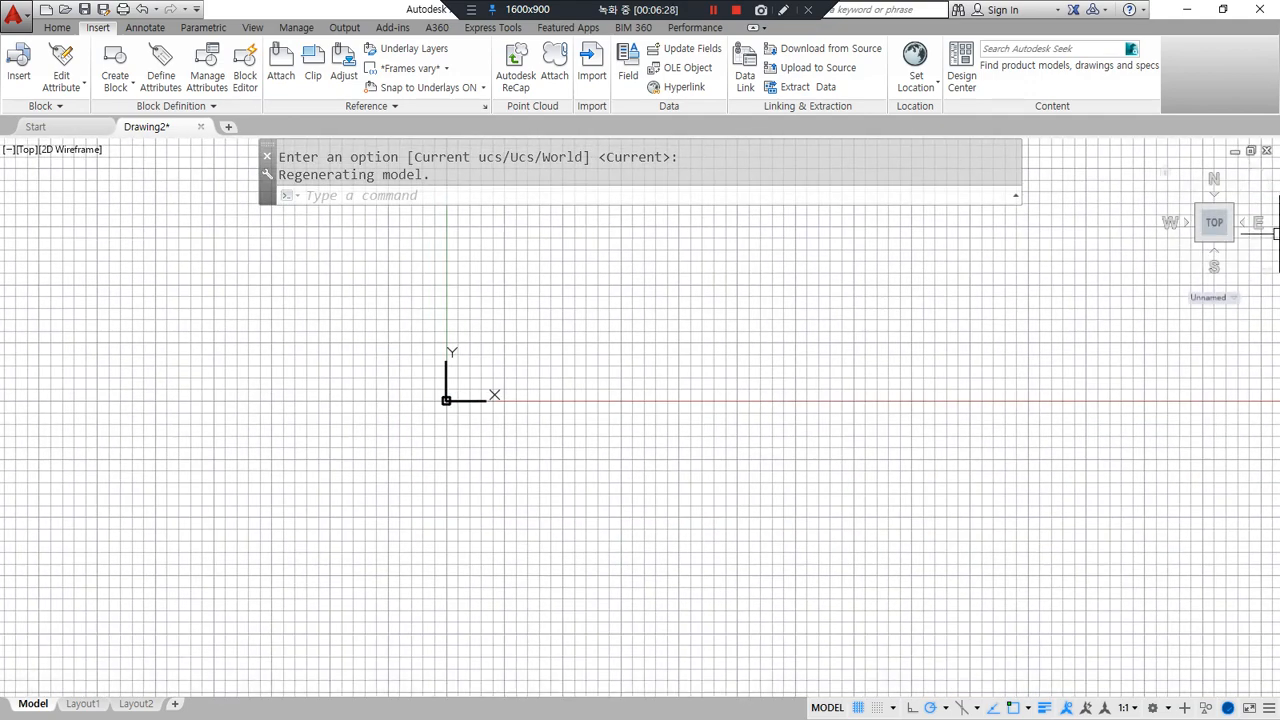
{"action": "key", "text": "Return"}
{"action": "key", "text": "Escape"}
Orbit the drawing into a tilted 3D view and restore the Top view with the ViewCube, twice.
{"action": "middle_click_drag", "start_coordinate": [443, 471], "coordinate": [620, 323], "text": "shift"}
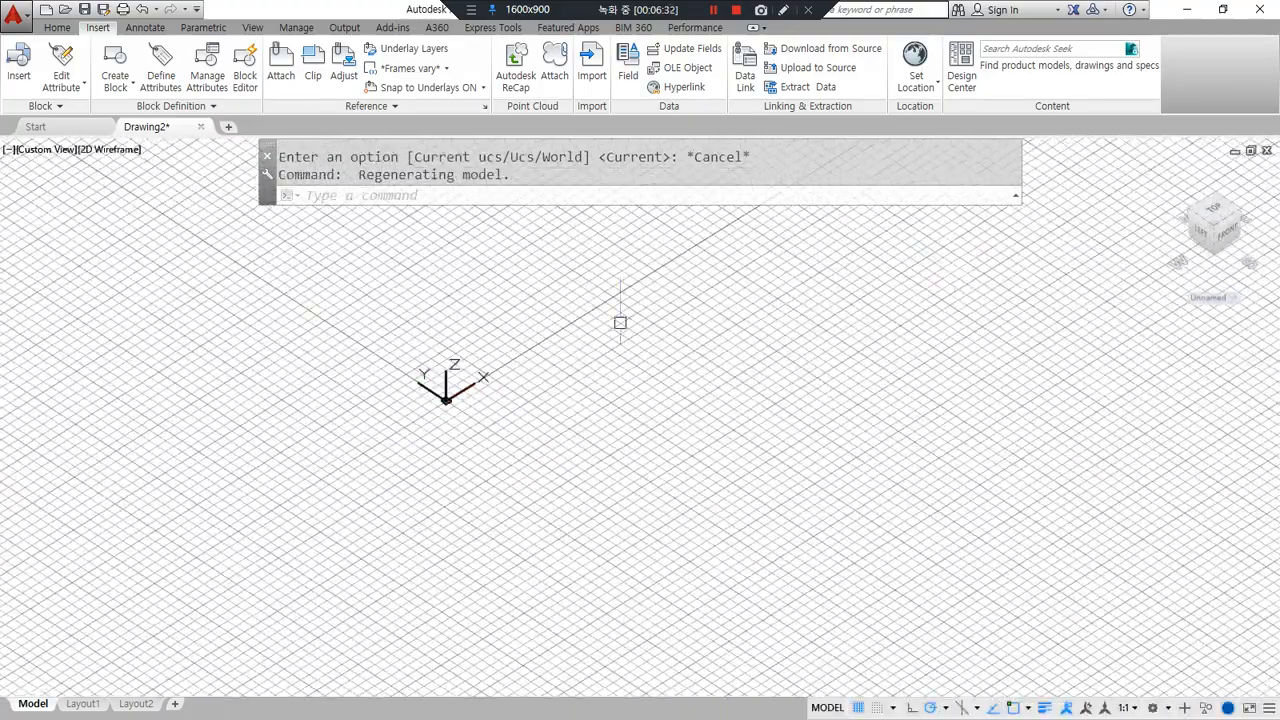
{"action": "left_click", "coordinate": [1214, 218]}
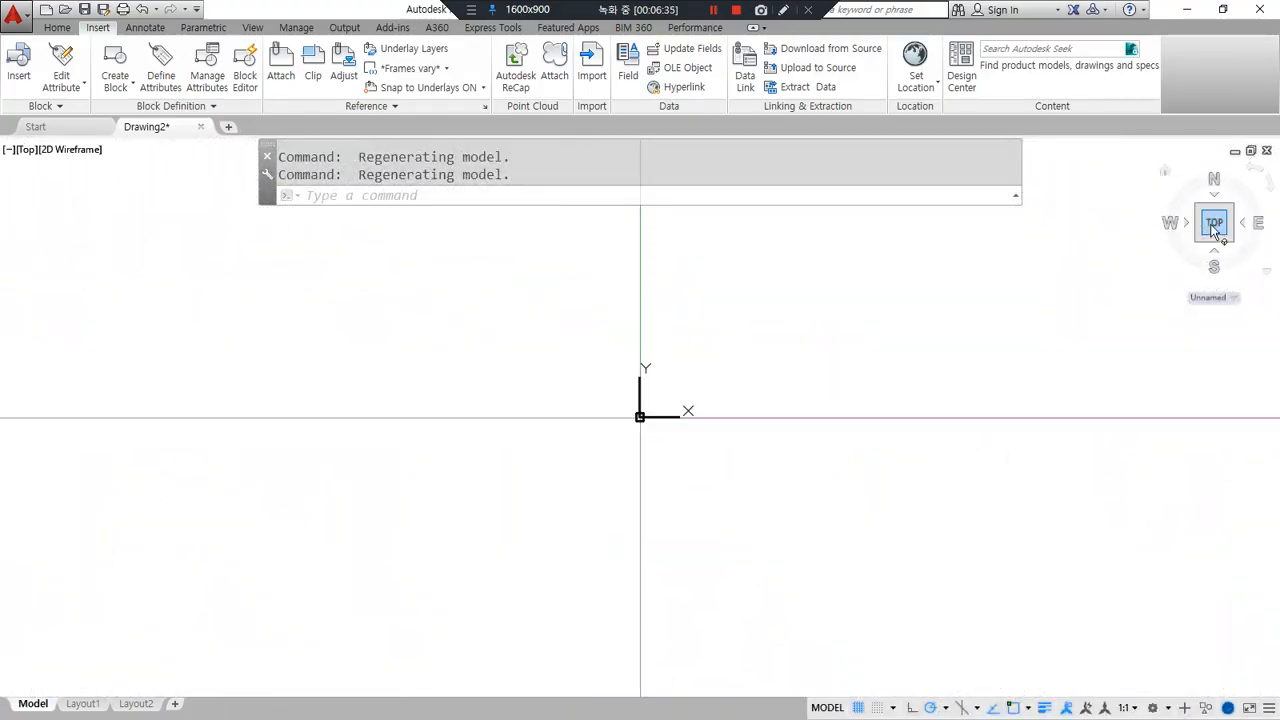
{"action": "middle_click_drag", "start_coordinate": [603, 506], "coordinate": [800, 325], "text": "shift"}
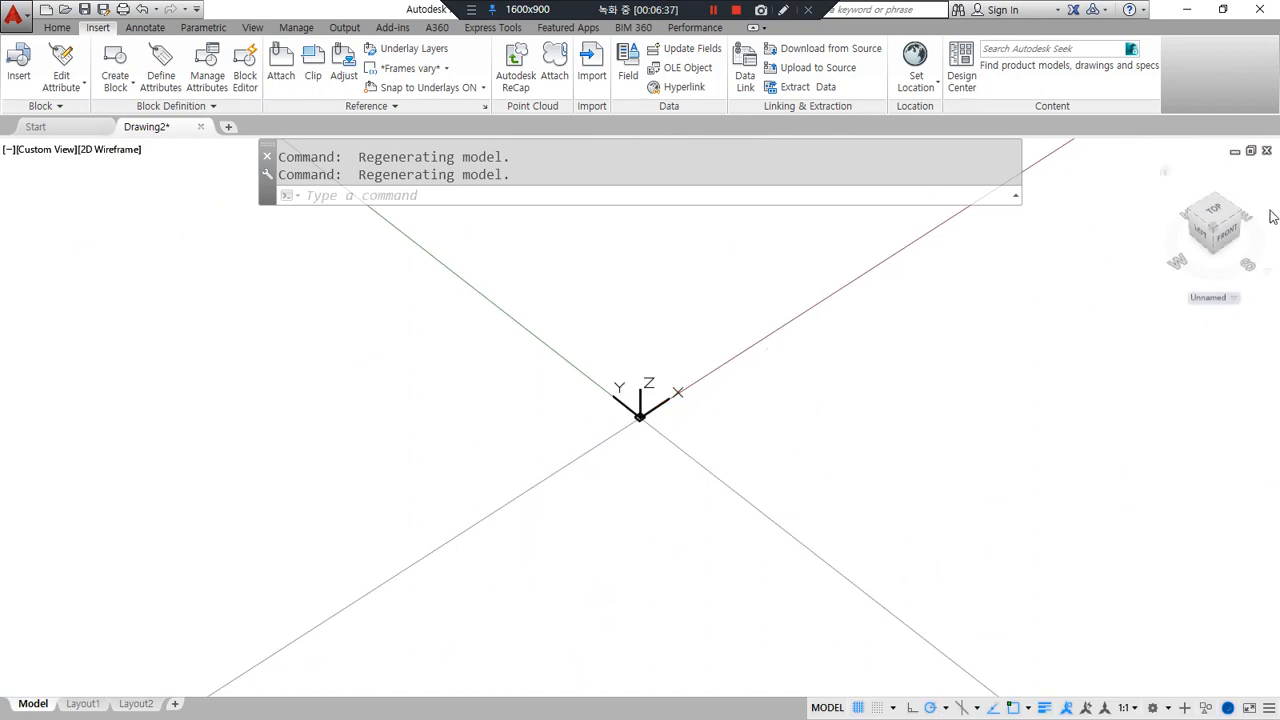
{"action": "left_click", "coordinate": [1214, 218]}
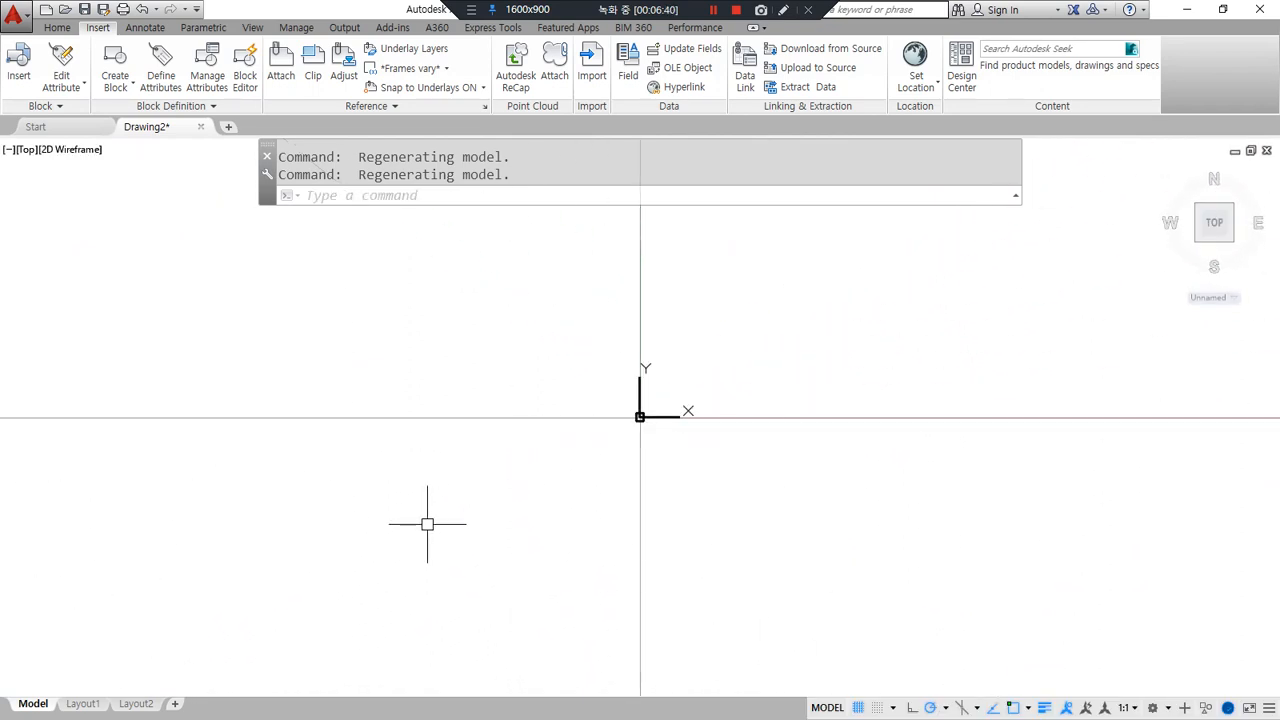
Switch to the Notepad notes, underline 3DOrbit and the shift + mouse wheel drag line with the pen, and clear the marks.
{"action": "key", "text": "alt+Tab"}
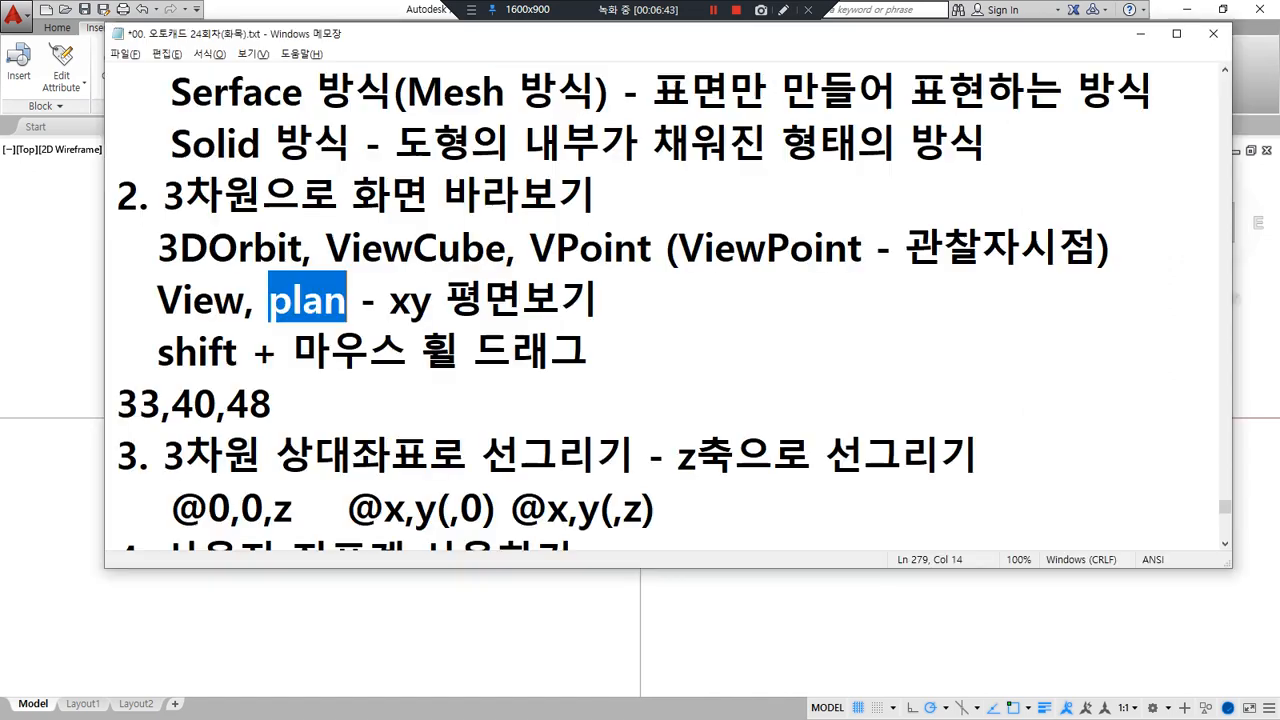
{"action": "left_click", "coordinate": [348, 305]}
{"action": "mouse_move", "coordinate": [302, 268]}
{"action": "left_mouse_down"}
{"action": "mouse_move", "coordinate": [185, 280]}
{"action": "mouse_move", "coordinate": [156, 270]}
{"action": "left_mouse_up"}
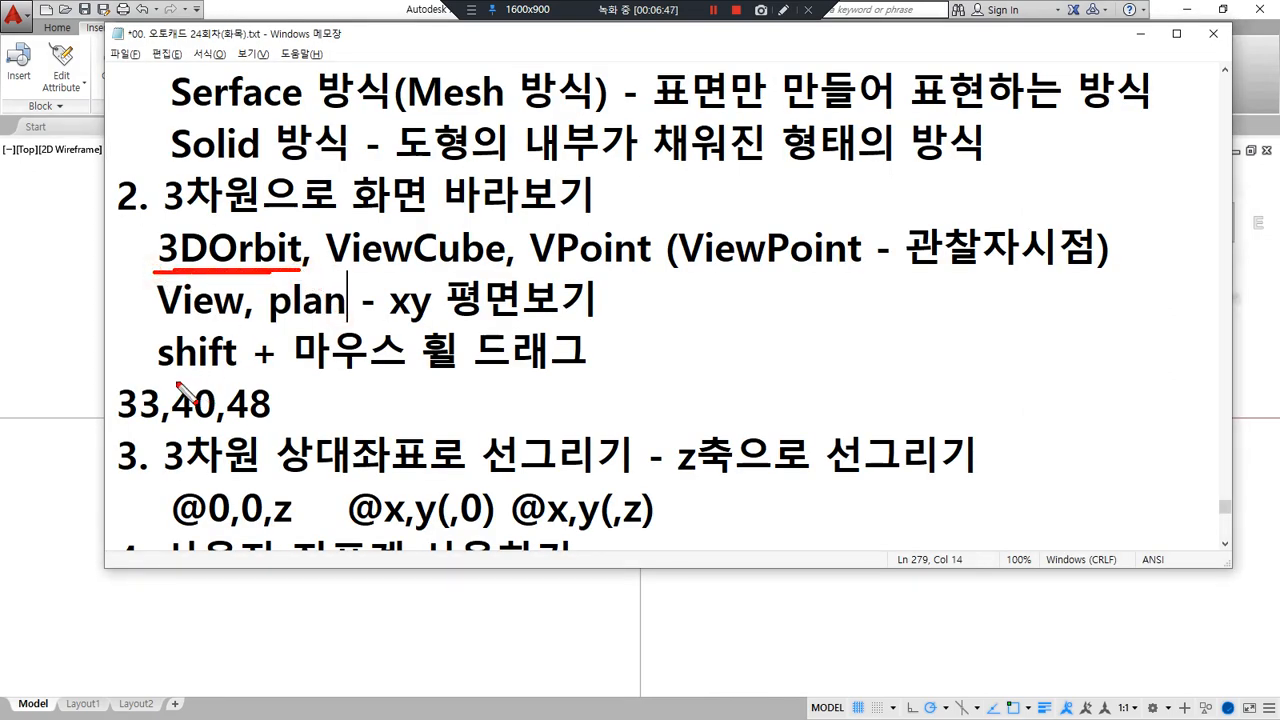
{"action": "left_click_drag", "start_coordinate": [160, 377], "coordinate": [608, 374]}
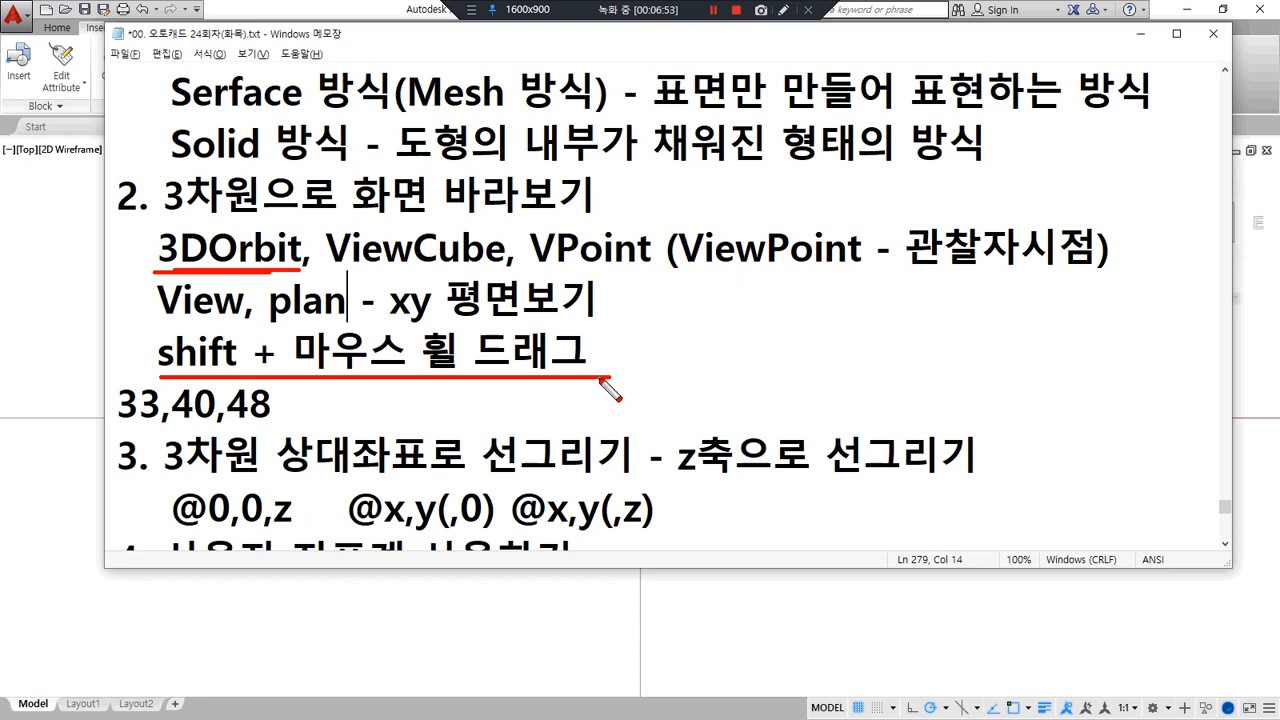
{"action": "key", "text": "Escape"}
Switch to AutoCAD and orbit to a tilted 3D view showing the left and front sides, with the origin near the centre.
{"action": "left_click", "coordinate": [79, 392]}
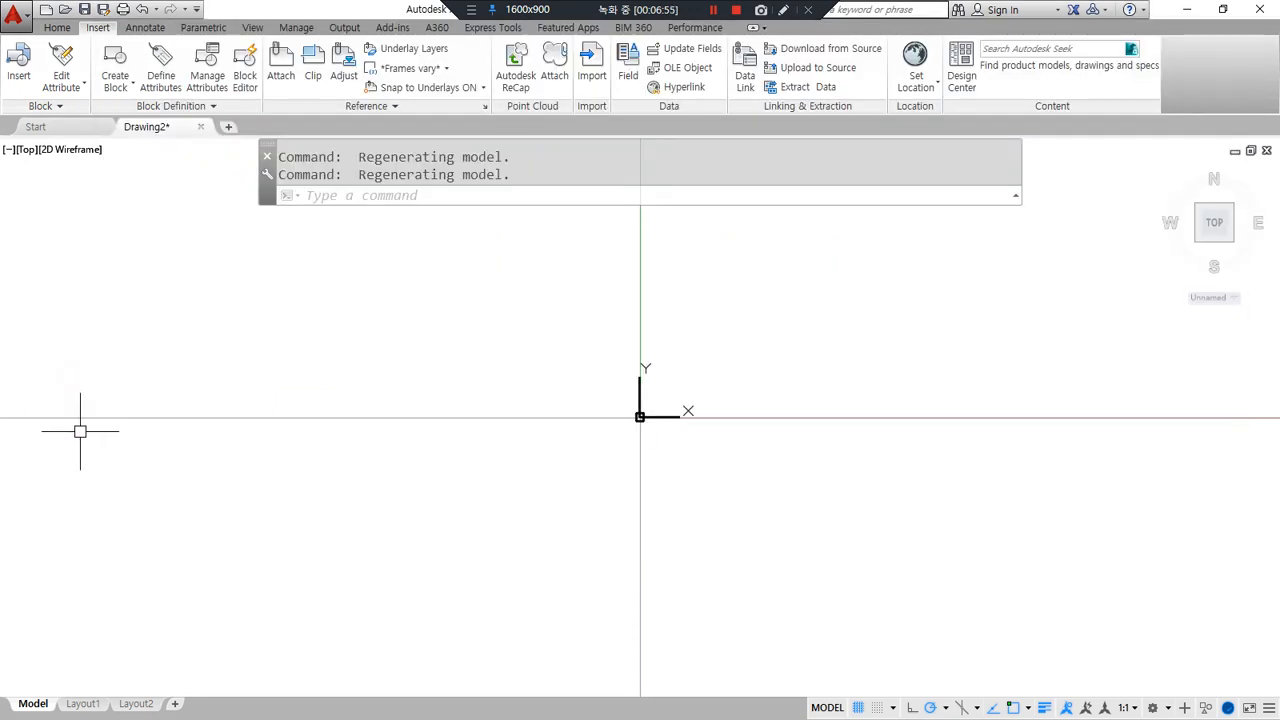
{"action": "mouse_move", "coordinate": [591, 519]}
{"action": "middle_mouse_down", "text": "shift"}
{"action": "mouse_move", "coordinate": [643, 434]}
{"action": "mouse_move", "coordinate": [734, 380]}
{"action": "middle_mouse_up", "text": "shift"}
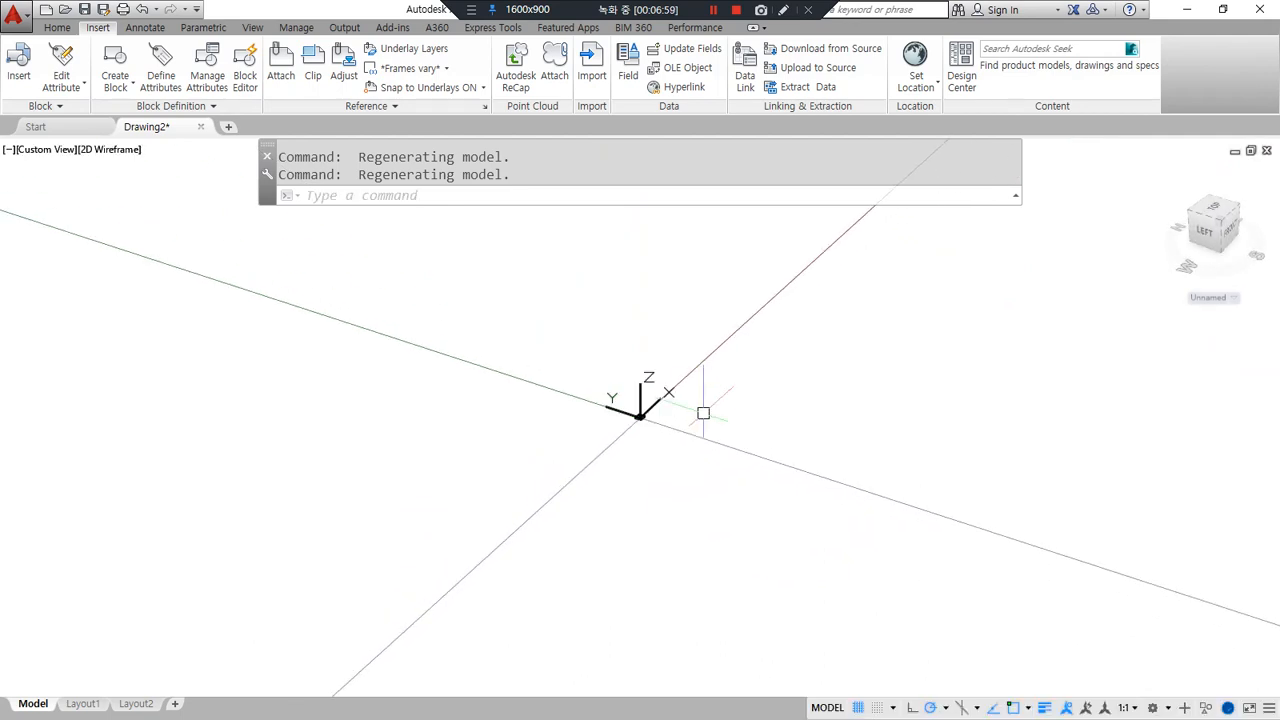
{"action": "middle_click_drag", "start_coordinate": [672, 461], "coordinate": [356, 454]}
{"action": "middle_click_drag", "start_coordinate": [342, 357], "coordinate": [476, 551]}
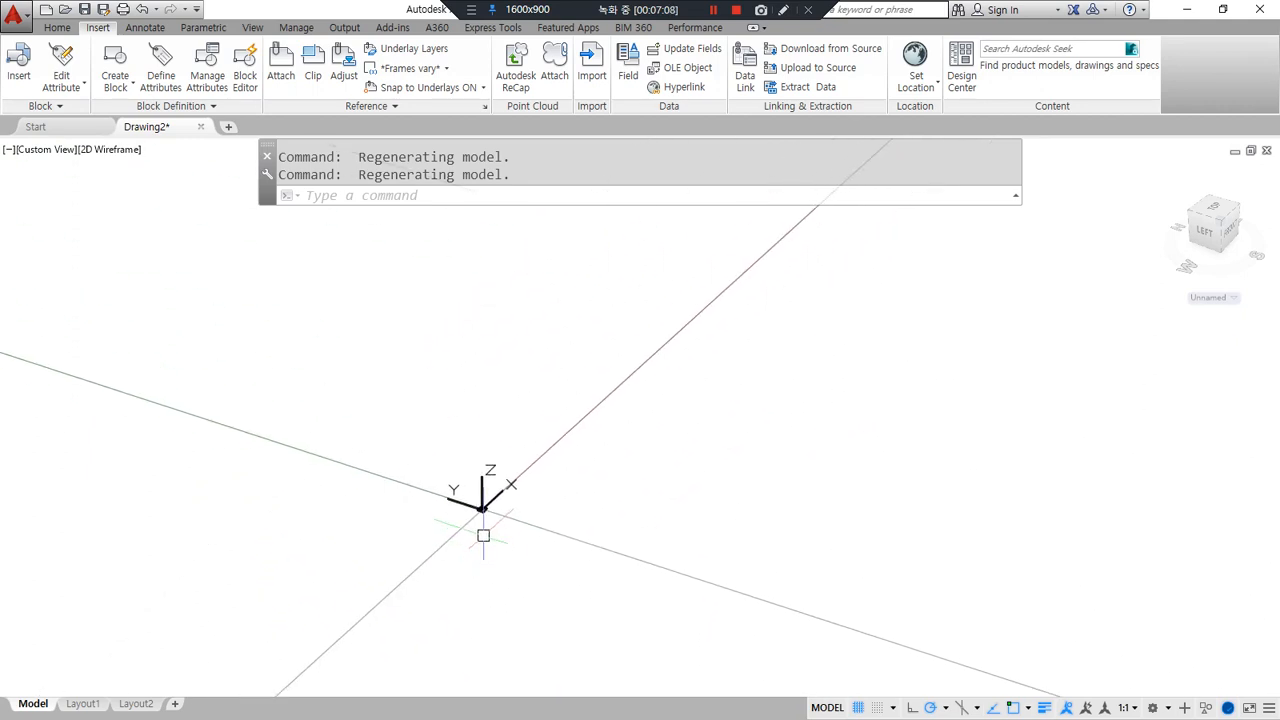
{"action": "middle_click_drag", "start_coordinate": [455, 547], "coordinate": [207, 543], "text": "shift"}
{"action": "middle_click_drag", "start_coordinate": [587, 514], "coordinate": [348, 523], "text": "shift"}
{"action": "middle_click_drag", "start_coordinate": [602, 522], "coordinate": [336, 520], "text": "shift"}
{"action": "middle_click_drag", "start_coordinate": [742, 480], "coordinate": [571, 474], "text": "shift"}
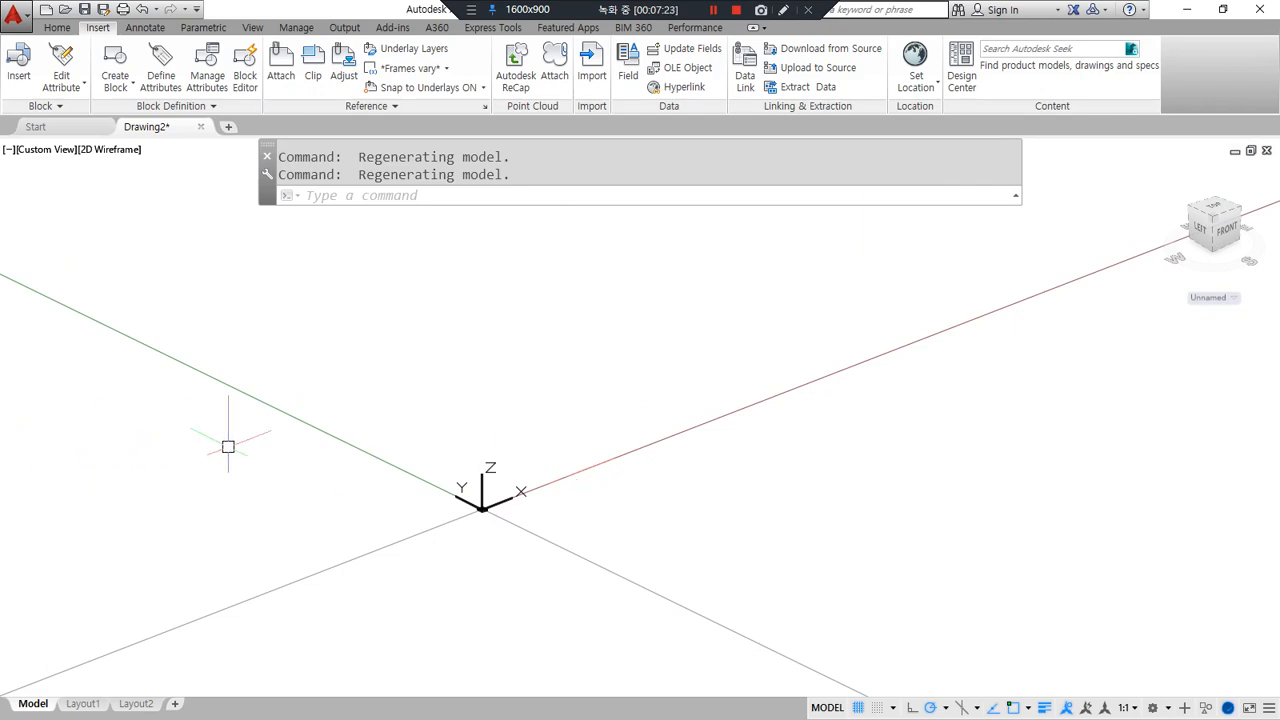
In the Notepad notes, underline the 3D relative coordinate heading and @0,0,z, circle the z, and clear the marks.
{"action": "key", "text": "alt+Tab"}
{"action": "scroll", "coordinate": [372, 395], "scroll_direction": "down", "scroll_amount": 1}
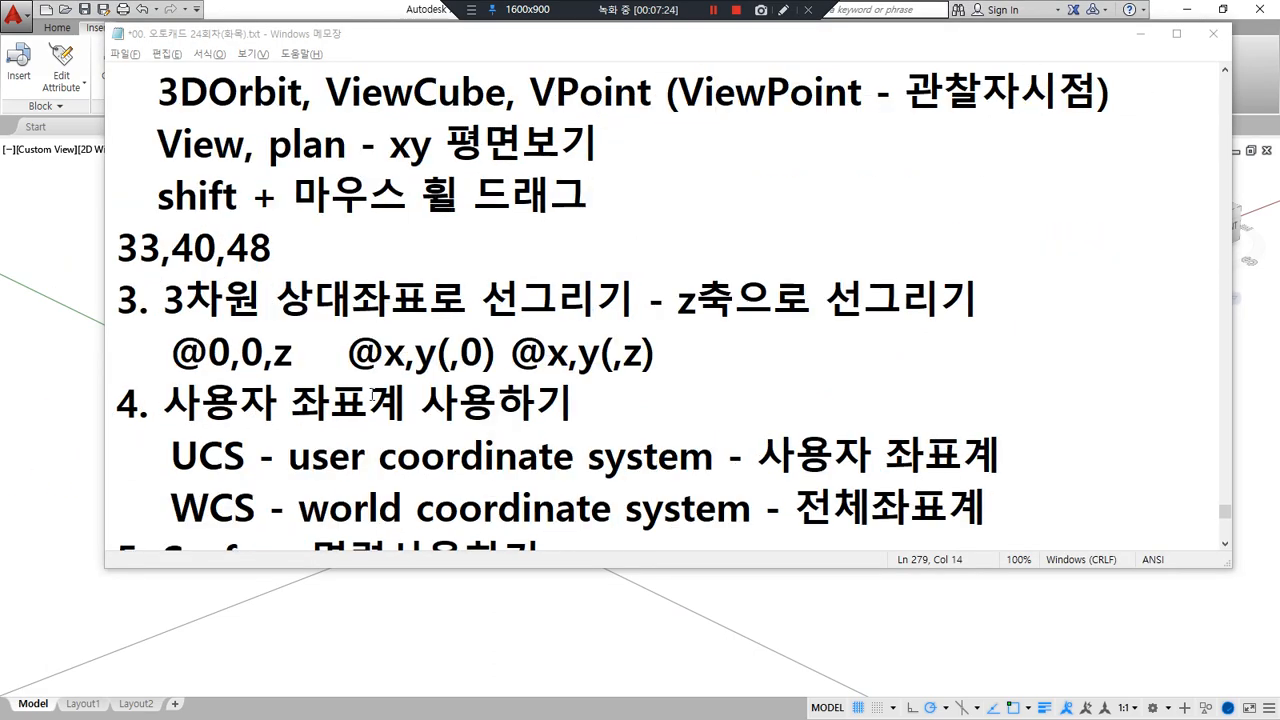
{"action": "mouse_move", "coordinate": [148, 330]}
{"action": "left_mouse_down"}
{"action": "mouse_move", "coordinate": [960, 326]}
{"action": "mouse_move", "coordinate": [160, 329]}
{"action": "left_mouse_up"}
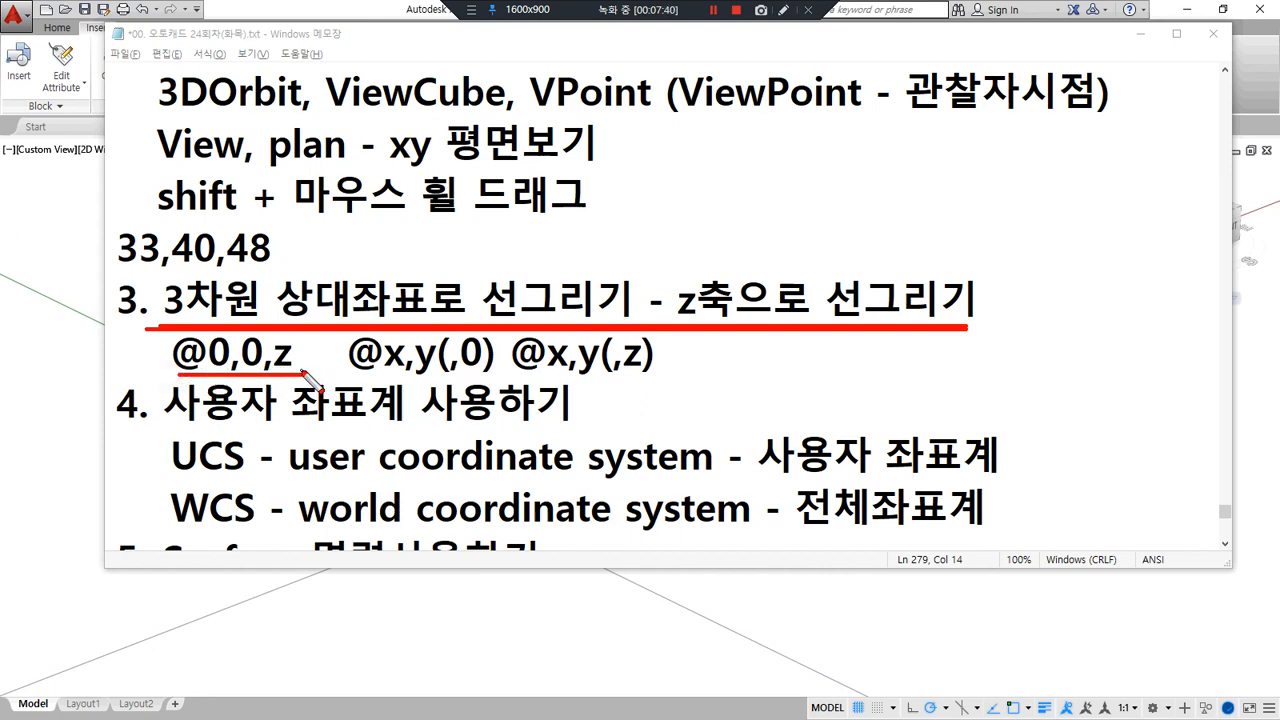
{"action": "mouse_move", "coordinate": [296, 377]}
{"action": "left_mouse_down"}
{"action": "mouse_move", "coordinate": [262, 354]}
{"action": "mouse_move", "coordinate": [305, 362]}
{"action": "left_mouse_up"}
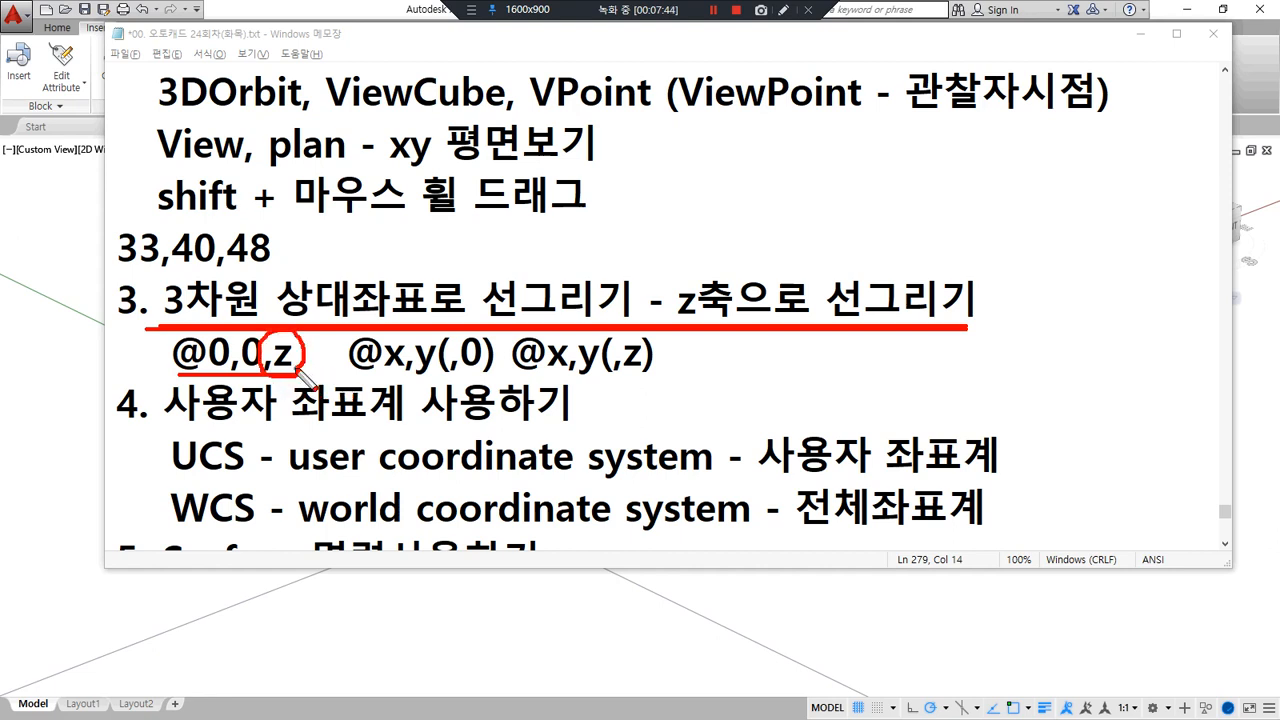
{"action": "key", "text": "Delete"}
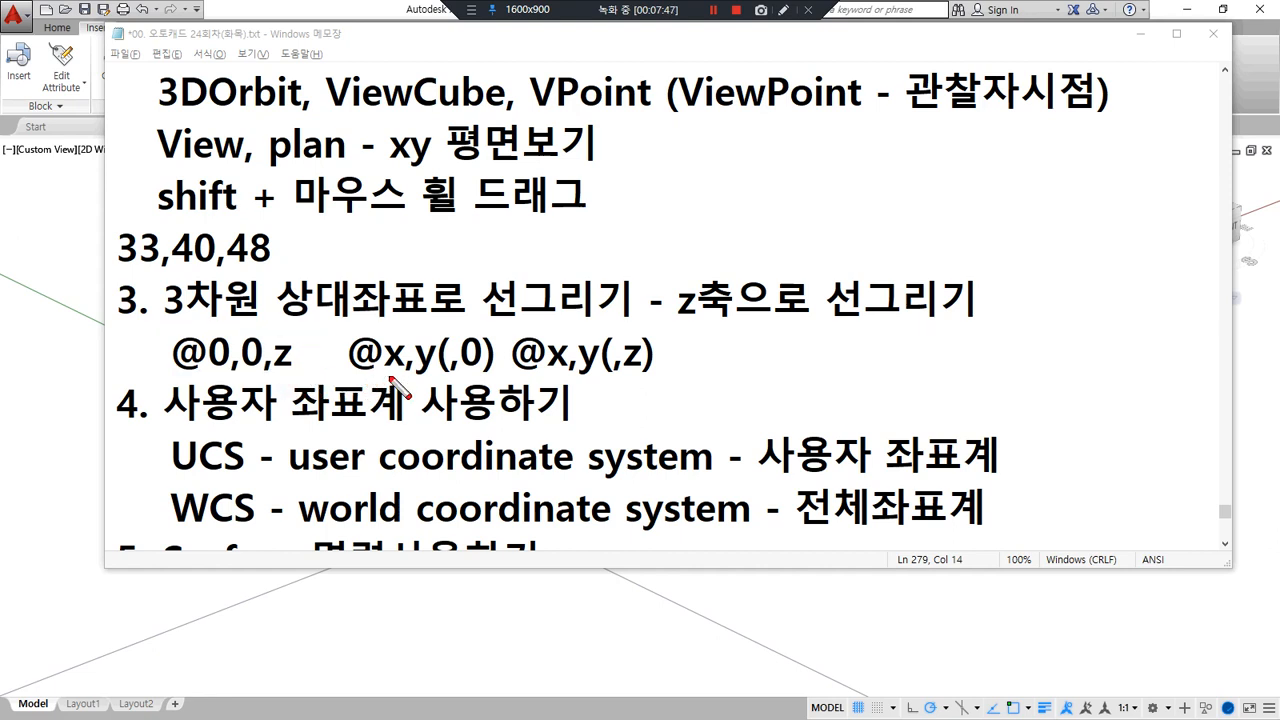
Underline @x,y and @0,0,z in the notes, circle the optional ,0 with the pen, and clear the marks.
{"action": "left_click_drag", "start_coordinate": [363, 377], "coordinate": [489, 370]}
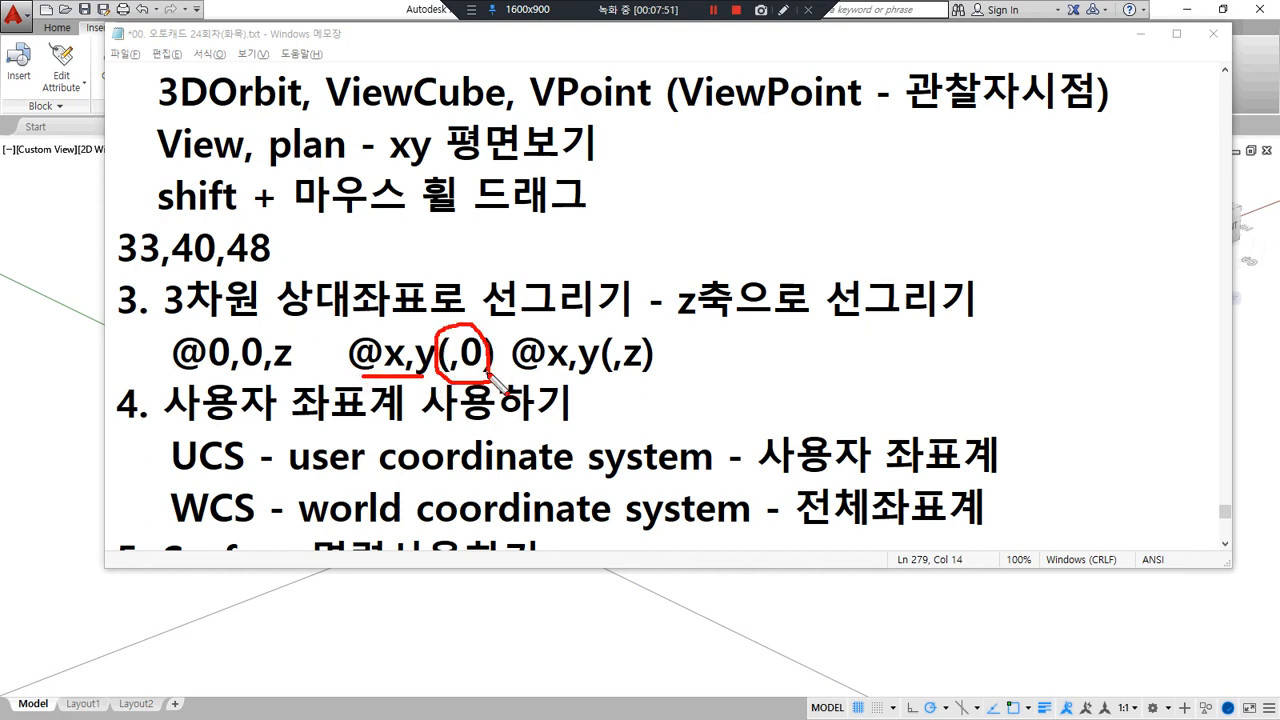
{"action": "left_click_drag", "start_coordinate": [297, 377], "coordinate": [184, 375]}
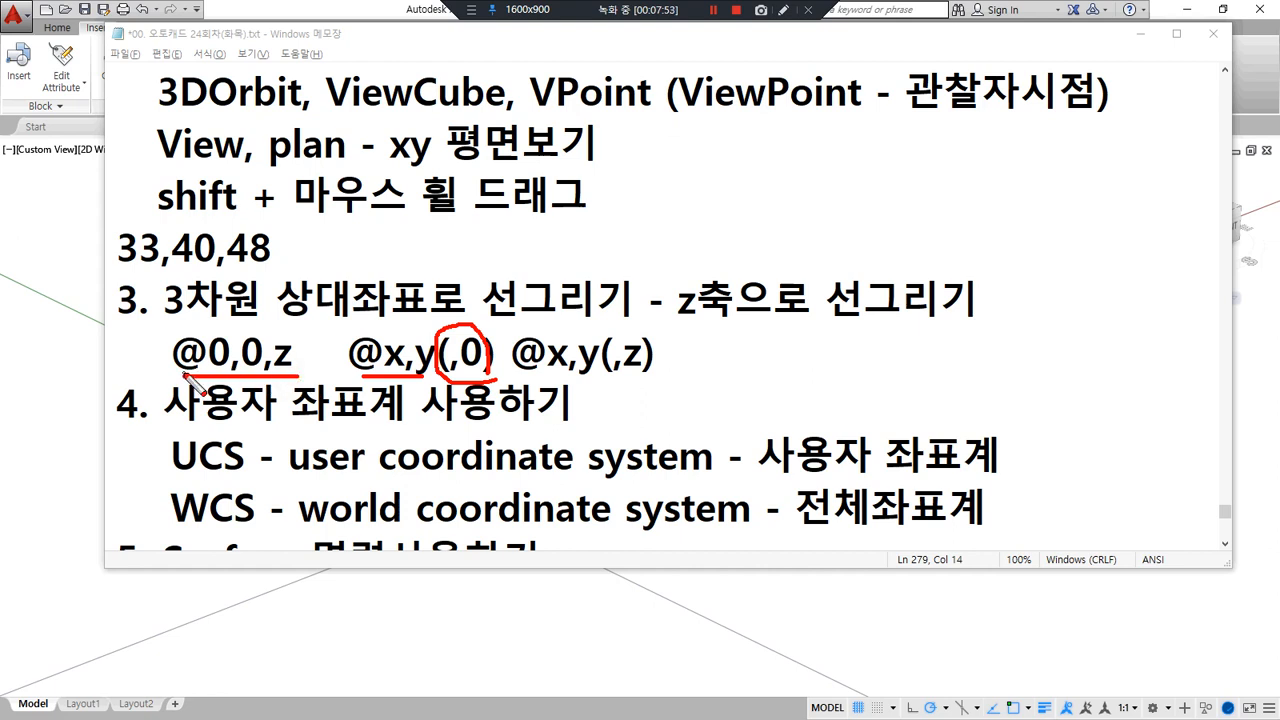
{"action": "key", "text": "Escape"}
{"action": "left_click", "coordinate": [428, 615]}
{"action": "scroll", "coordinate": [517, 431], "scroll_direction": "up", "scroll_amount": 2}
{"action": "middle_click_drag", "start_coordinate": [446, 432], "coordinate": [446, 468], "text": "shift"}
{"action": "type", "text": "REC"}
{"action": "key", "text": "Return"}
{"action": "left_click", "coordinate": [477, 488]}
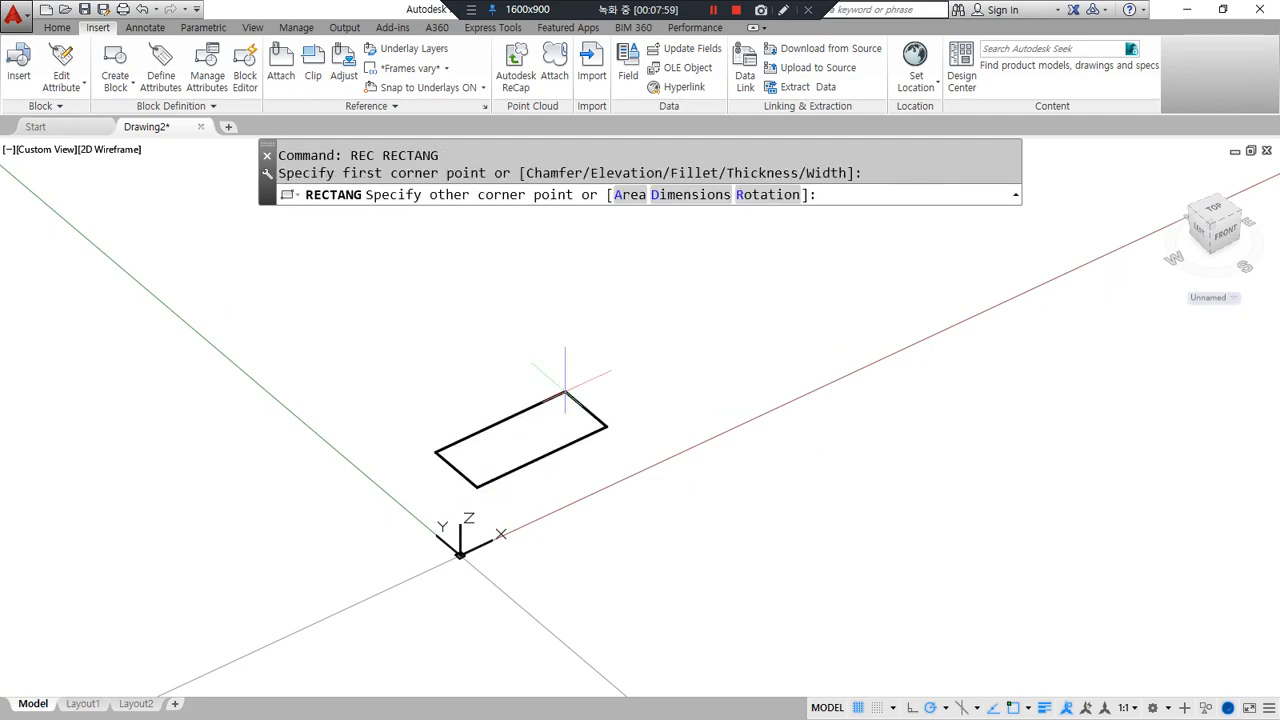
{"action": "type", "text": "@50,50"}
{"action": "key", "text": "Return"}
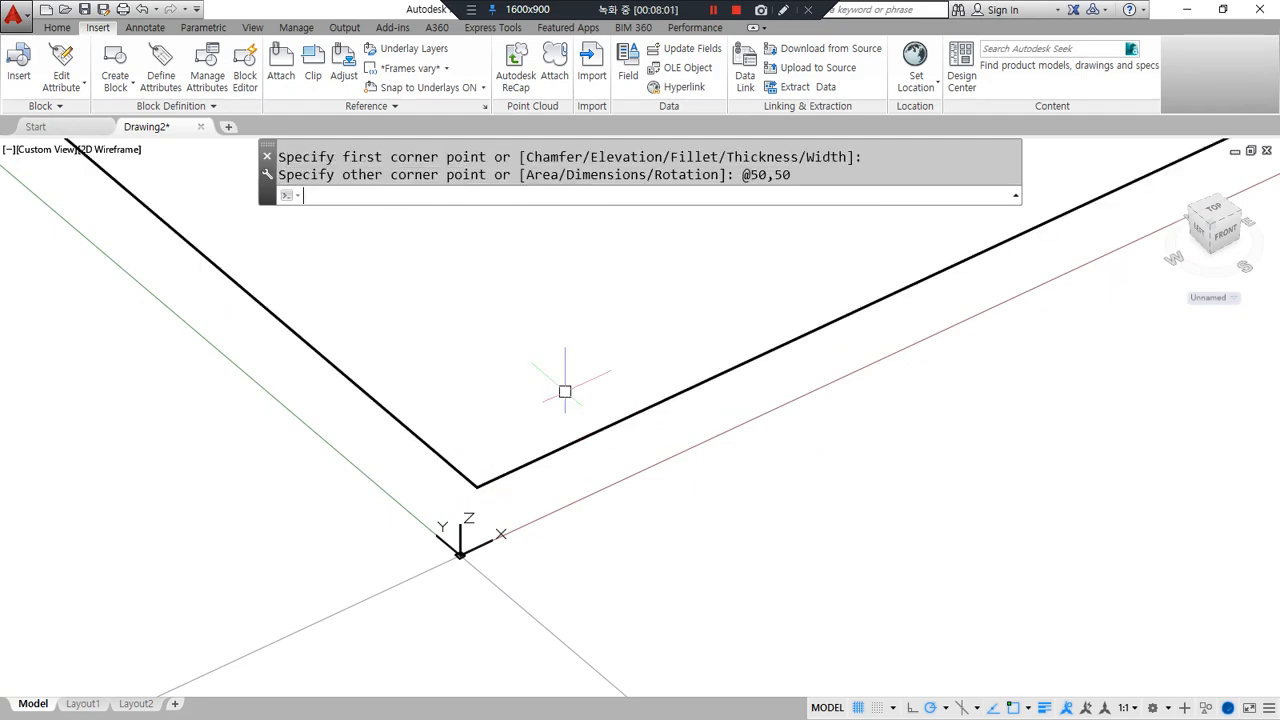
Draw a line from the rectangle's corner at the positive X end of its front edge, 50 up along Z with @0,0,50.
{"action": "scroll", "coordinate": [629, 343], "scroll_direction": "down", "scroll_amount": 3}
{"action": "middle_click_drag", "start_coordinate": [787, 347], "coordinate": [514, 526]}
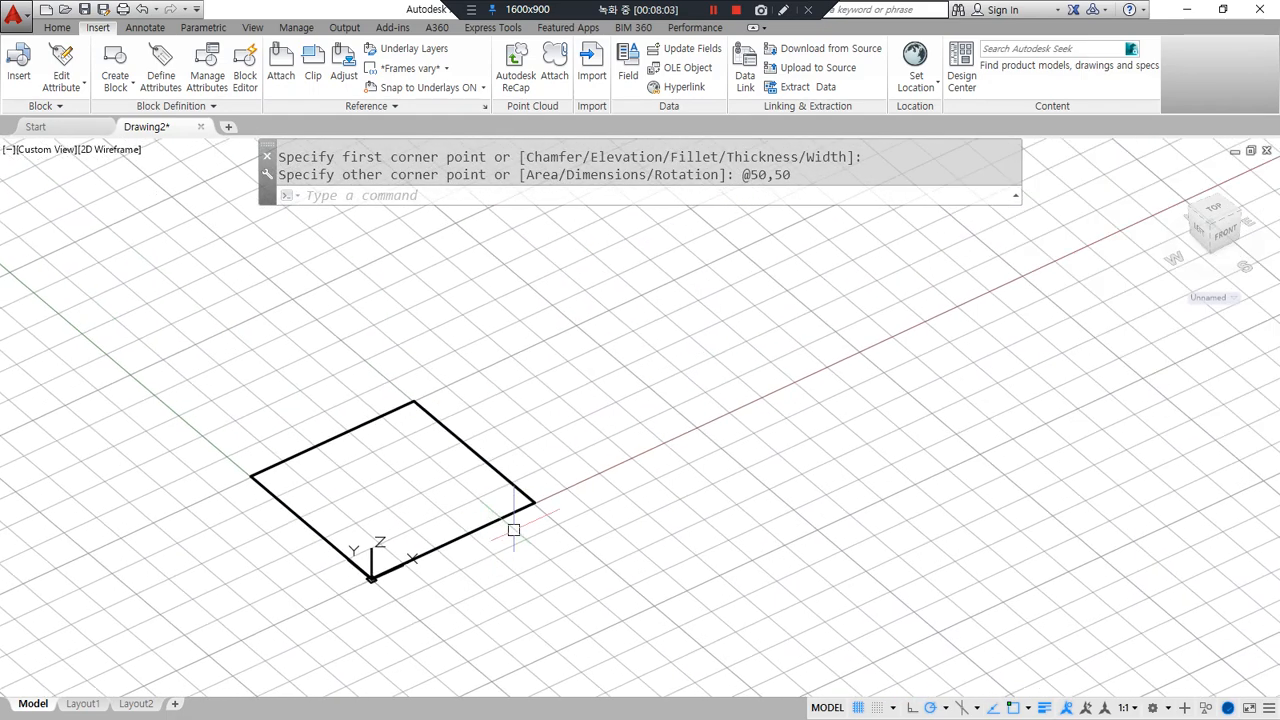
{"action": "scroll", "coordinate": [544, 526], "scroll_direction": "up", "scroll_amount": 2}
{"action": "type", "text": "L"}
{"action": "key", "text": "Return"}
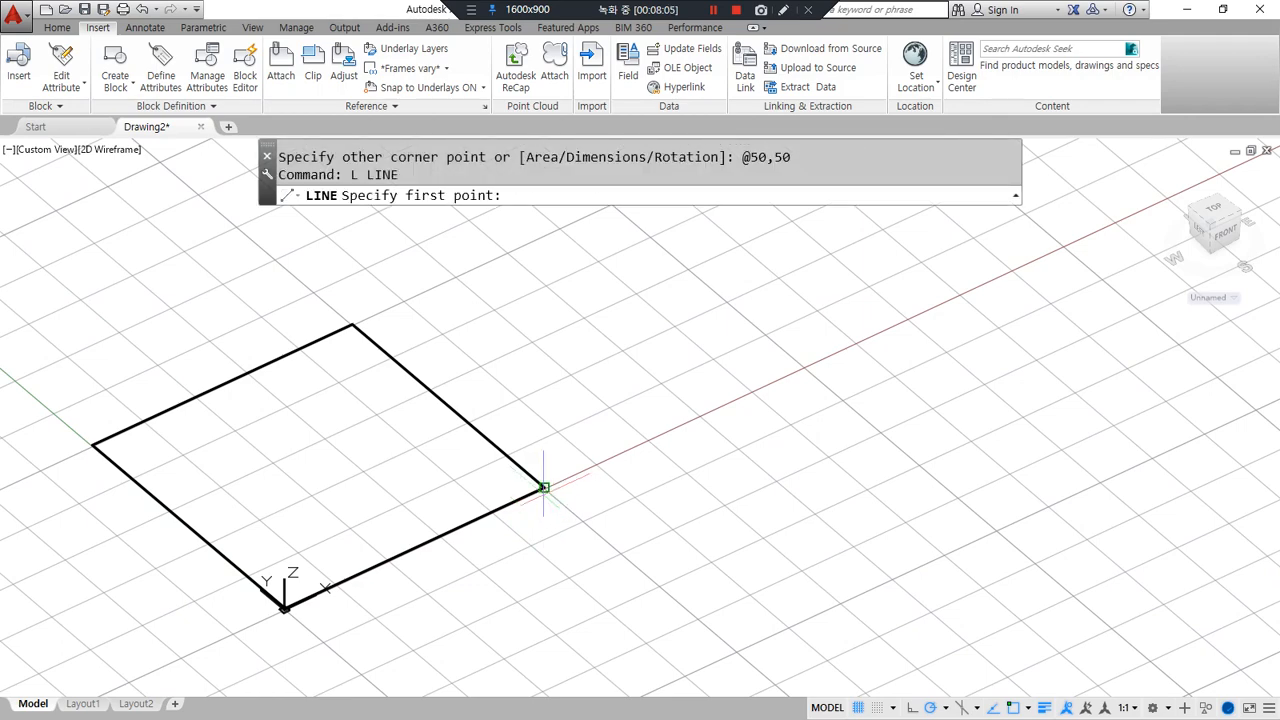
{"action": "left_click", "coordinate": [544, 487]}
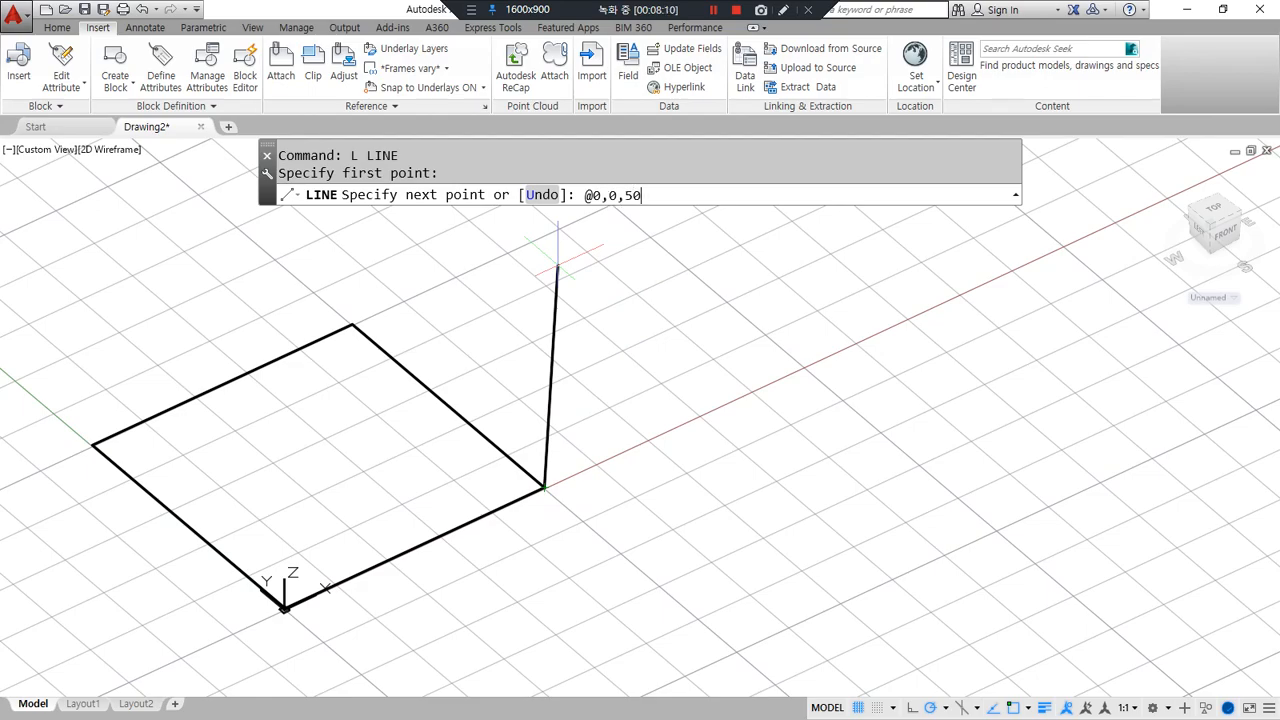
{"action": "type", "text": "@0,0,50"}
{"action": "key", "text": "Return"}
{"action": "key", "text": "Return"}
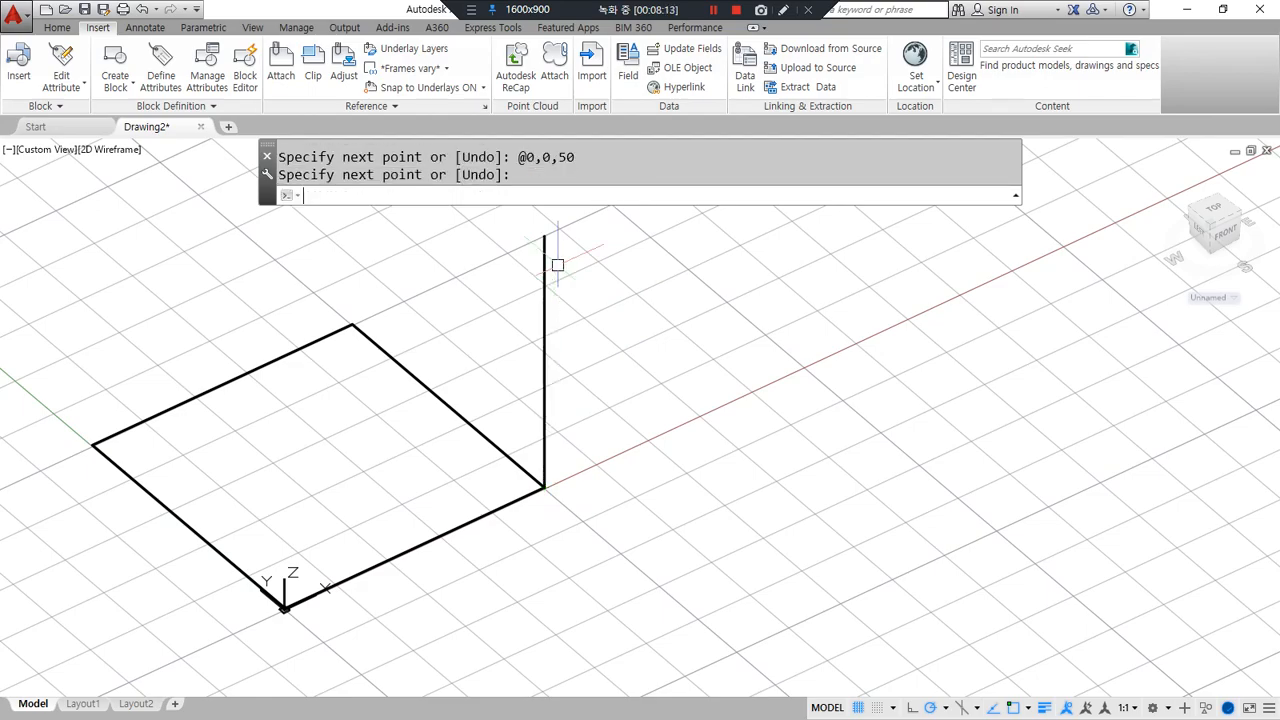
Mark the X, Y and Z directions at the vertical line's base with pen arrows and write 50 beside the line.
{"action": "mouse_move", "coordinate": [391, 414]}
{"action": "middle_mouse_down", "text": "shift"}
{"action": "mouse_move", "coordinate": [383, 320]}
{"action": "mouse_move", "coordinate": [394, 369]}
{"action": "middle_mouse_up", "text": "shift"}
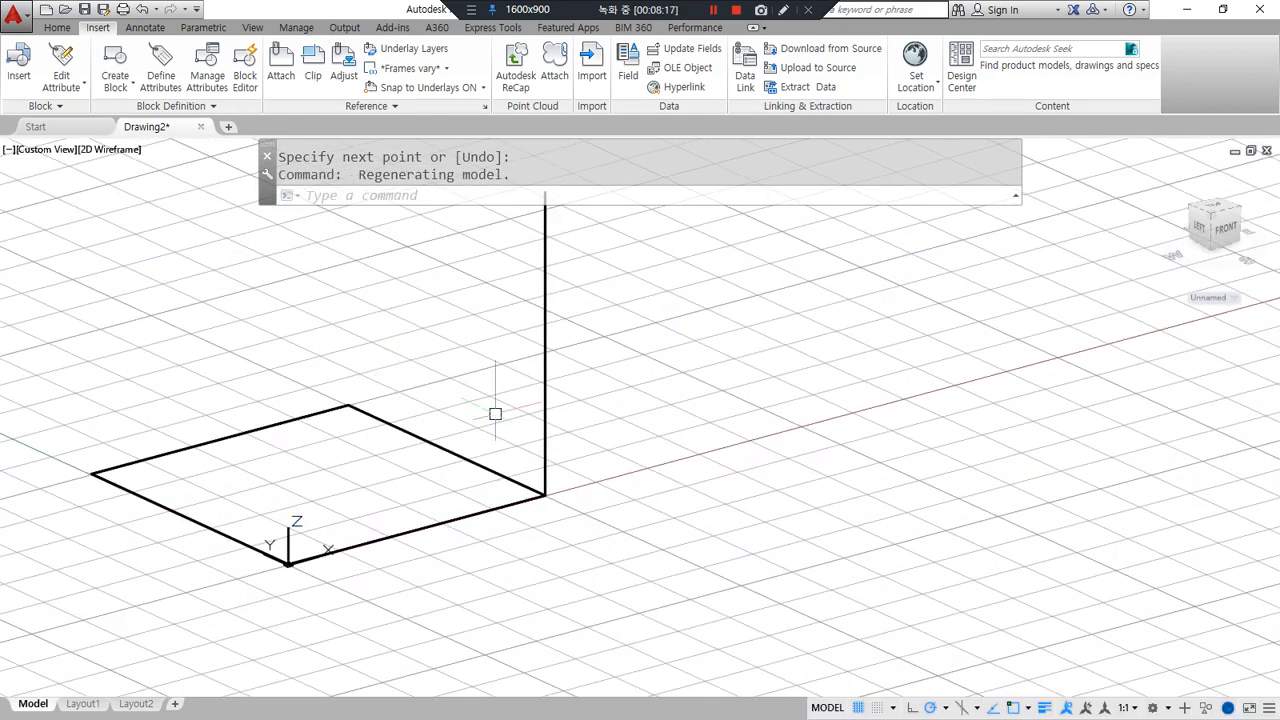
{"action": "mouse_move", "coordinate": [595, 499]}
{"action": "left_mouse_down"}
{"action": "mouse_move", "coordinate": [676, 477]}
{"action": "mouse_move", "coordinate": [672, 491]}
{"action": "left_mouse_up"}
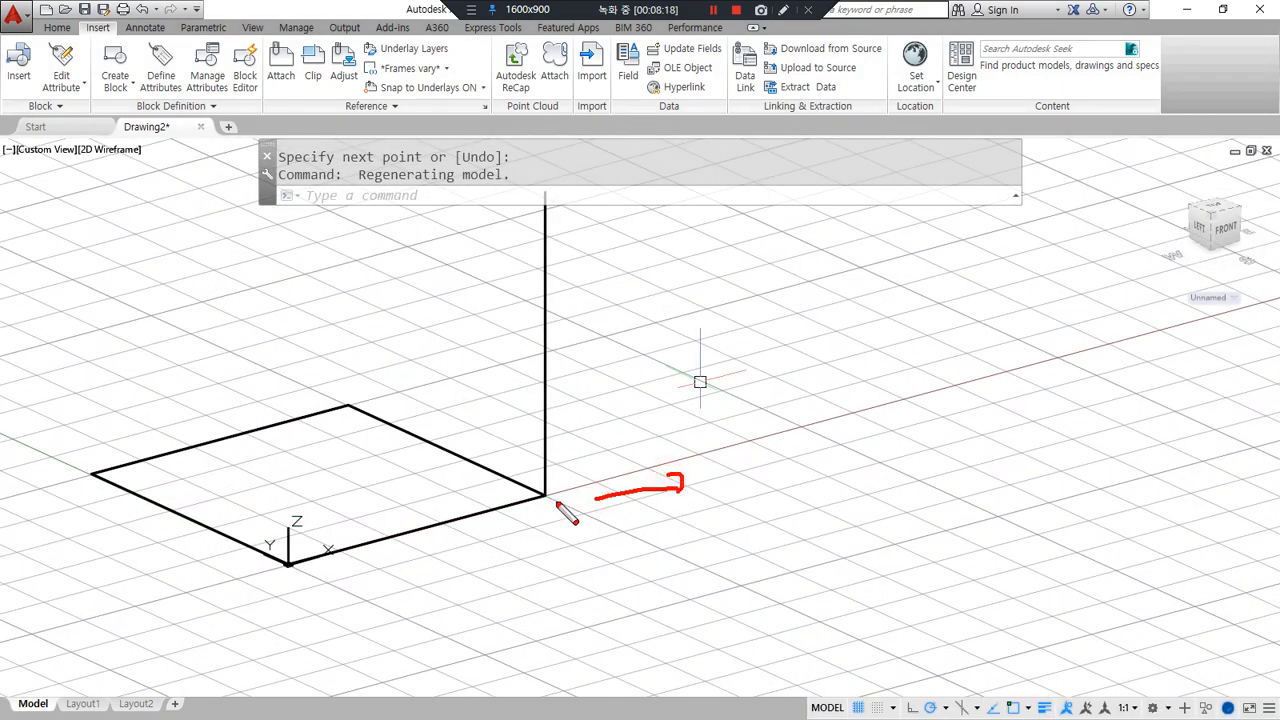
{"action": "mouse_move", "coordinate": [498, 493]}
{"action": "left_mouse_down"}
{"action": "mouse_move", "coordinate": [466, 470]}
{"action": "mouse_move", "coordinate": [507, 458]}
{"action": "mouse_move", "coordinate": [545, 337]}
{"action": "mouse_move", "coordinate": [543, 292]}
{"action": "left_mouse_up"}
{"action": "mouse_move", "coordinate": [518, 310]}
{"action": "left_mouse_down"}
{"action": "mouse_move", "coordinate": [541, 290]}
{"action": "mouse_move", "coordinate": [559, 303]}
{"action": "left_mouse_up"}
{"action": "mouse_move", "coordinate": [573, 286]}
{"action": "left_mouse_down"}
{"action": "mouse_move", "coordinate": [577, 349]}
{"action": "mouse_move", "coordinate": [600, 300]}
{"action": "left_mouse_up"}
{"action": "left_click_drag", "start_coordinate": [614, 302], "coordinate": [608, 298]}
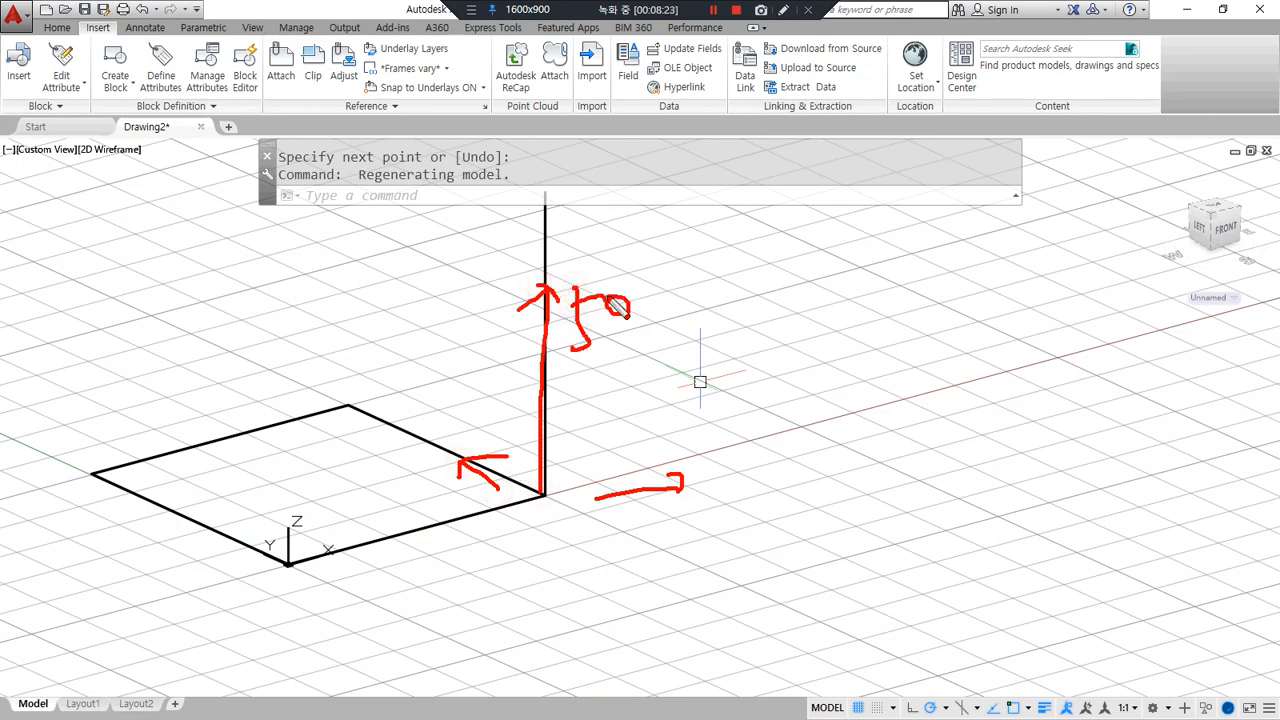
Clear the pen marks and draw a line 50 up along Z from the rectangle's back corner with @0,0,50.
{"action": "key", "text": "Escape"}
{"action": "type", "text": "l"}
{"action": "key", "text": "Return"}
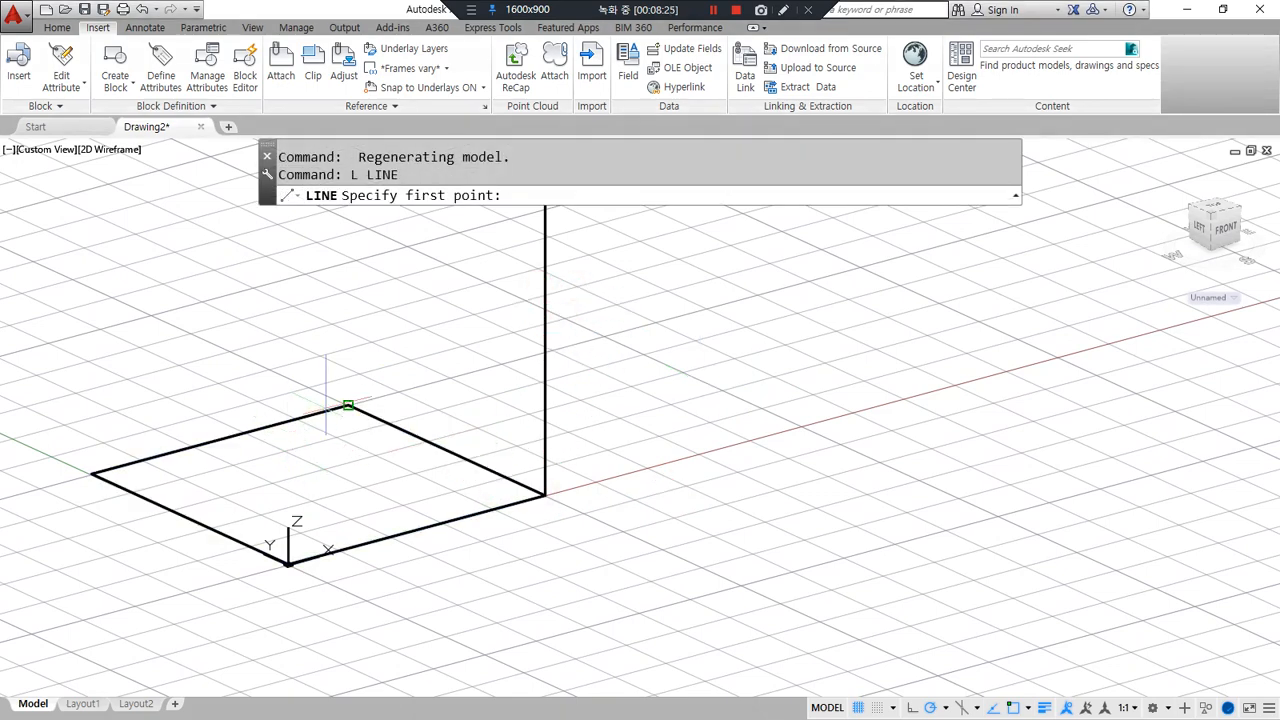
{"action": "left_click", "coordinate": [348, 405]}
{"action": "type", "text": "@"}
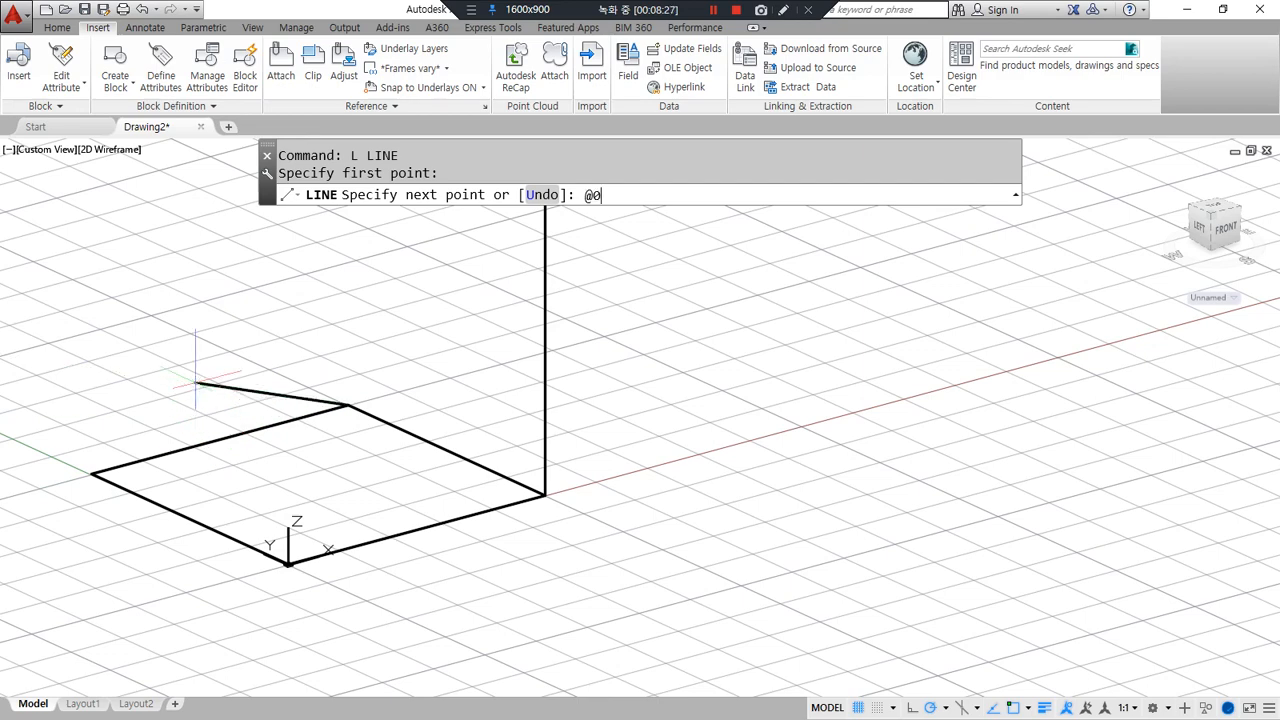
{"action": "type", "text": "0,0,50"}
{"action": "key", "text": "Return"}
{"action": "key", "text": "Return"}
{"action": "key", "text": "Return"}
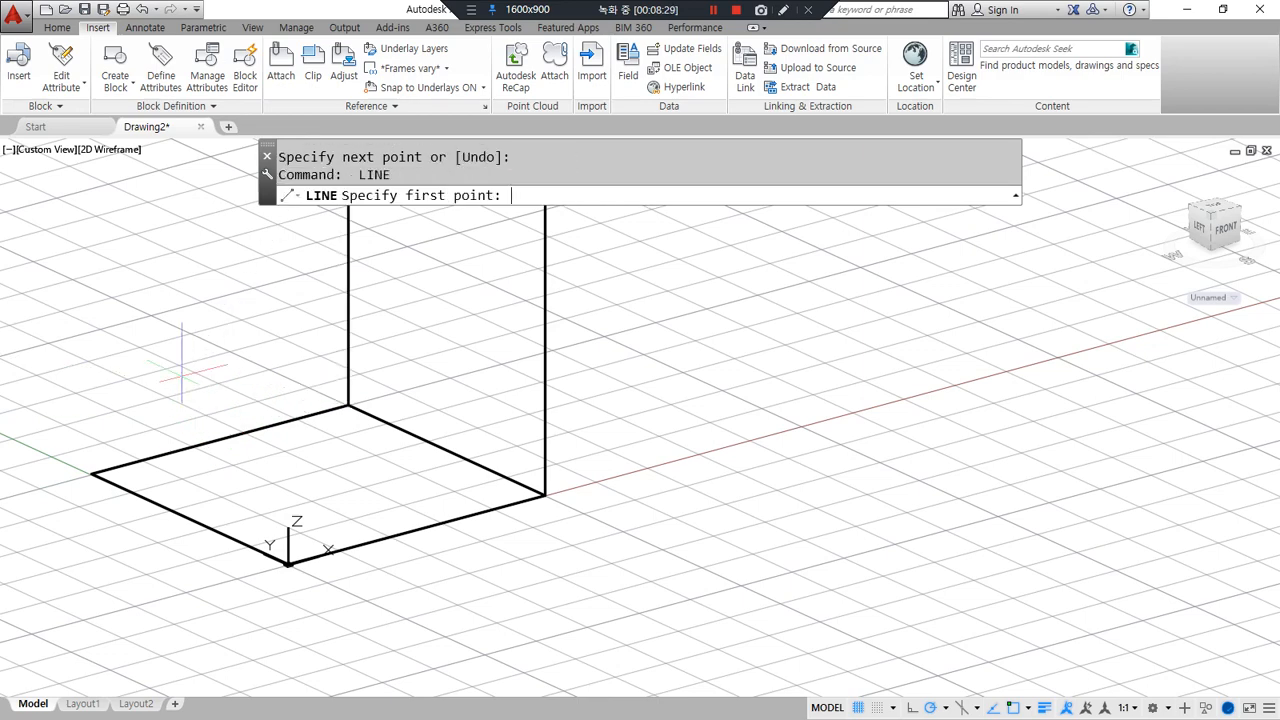
{"action": "scroll", "coordinate": [270, 425], "scroll_direction": "down", "scroll_amount": 2}
{"action": "key", "text": "Escape"}
{"action": "key", "text": "Escape"}
Copy the back corner's vertical line from its base to the two rectangle corners that have no vertical line.
{"action": "middle_click_drag", "start_coordinate": [301, 433], "coordinate": [329, 471]}
{"action": "type", "text": "cond "}
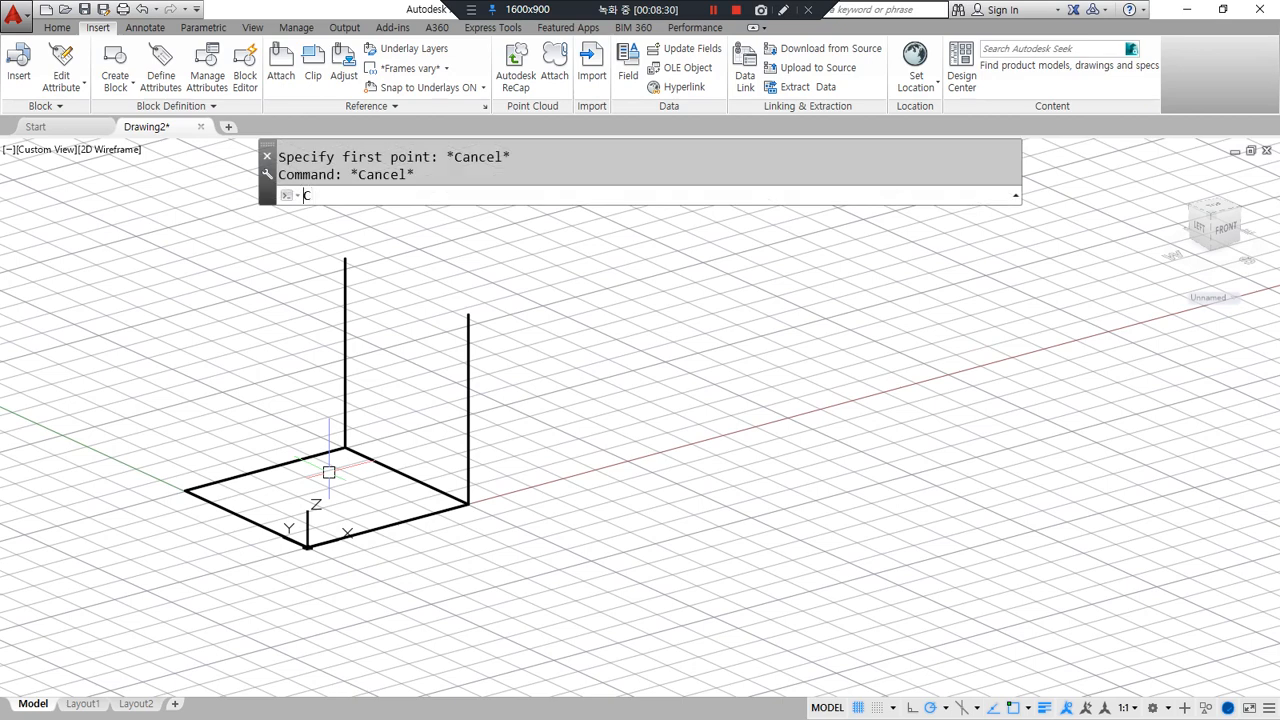
{"action": "type", "text": "p"}
{"action": "key", "text": "Return"}
{"action": "left_click", "coordinate": [401, 340]}
{"action": "left_click", "coordinate": [288, 377]}
{"action": "key", "text": "Return"}
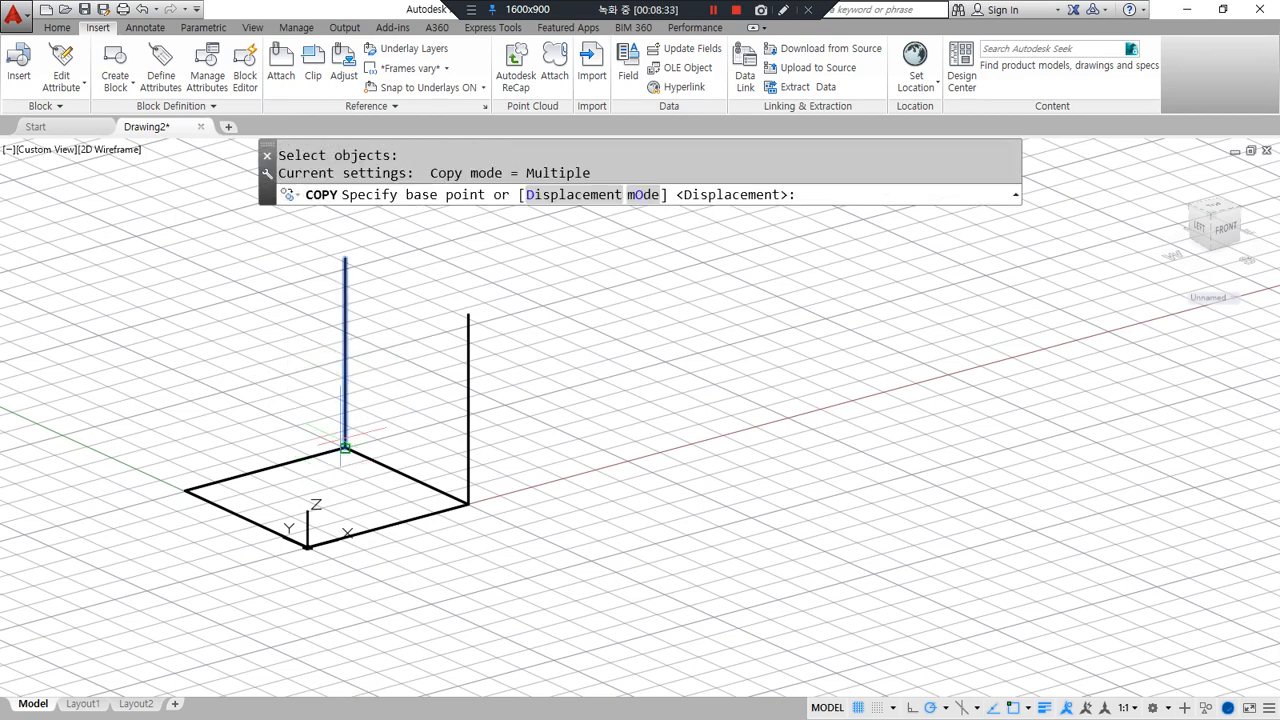
{"action": "left_click", "coordinate": [345, 448]}
{"action": "left_click", "coordinate": [185, 490]}
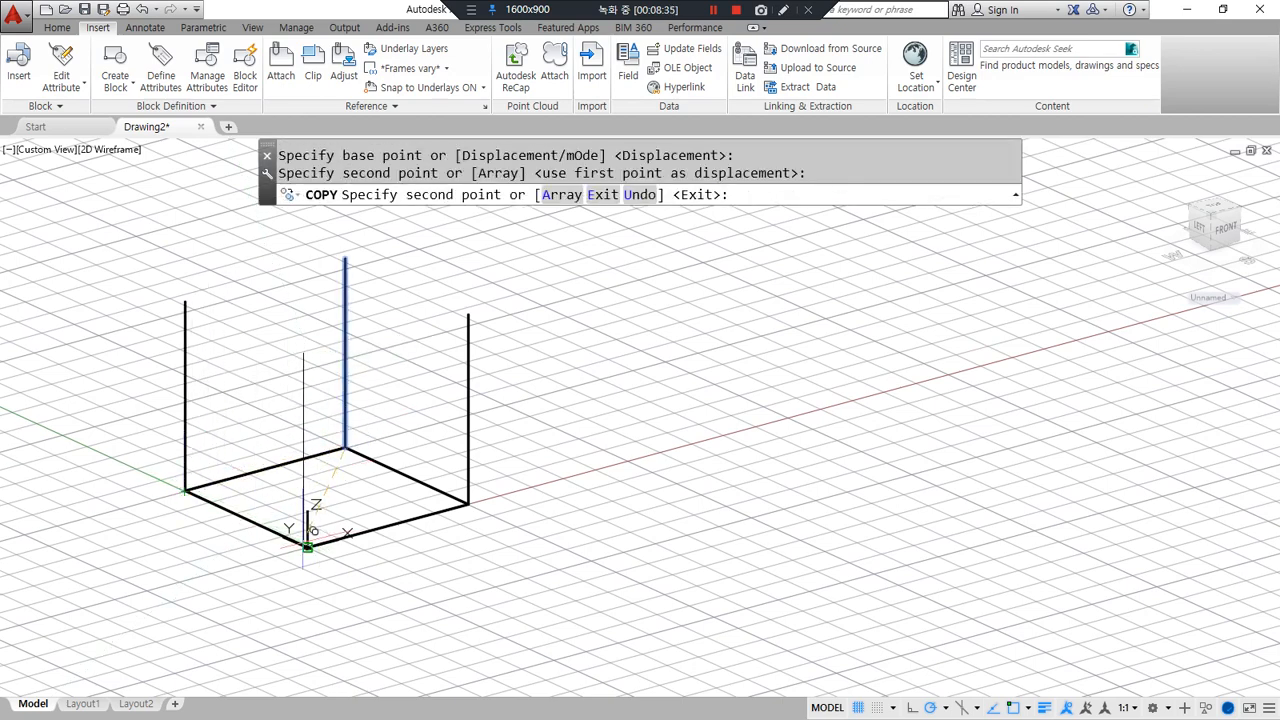
{"action": "left_click", "coordinate": [307, 545]}
{"action": "key", "text": "Return"}
Copy the base rectangle from the foot to the upper end of a vertical line to close the cube.
{"action": "key", "text": "Return"}
{"action": "left_click", "coordinate": [420, 518]}
{"action": "key", "text": "Return"}
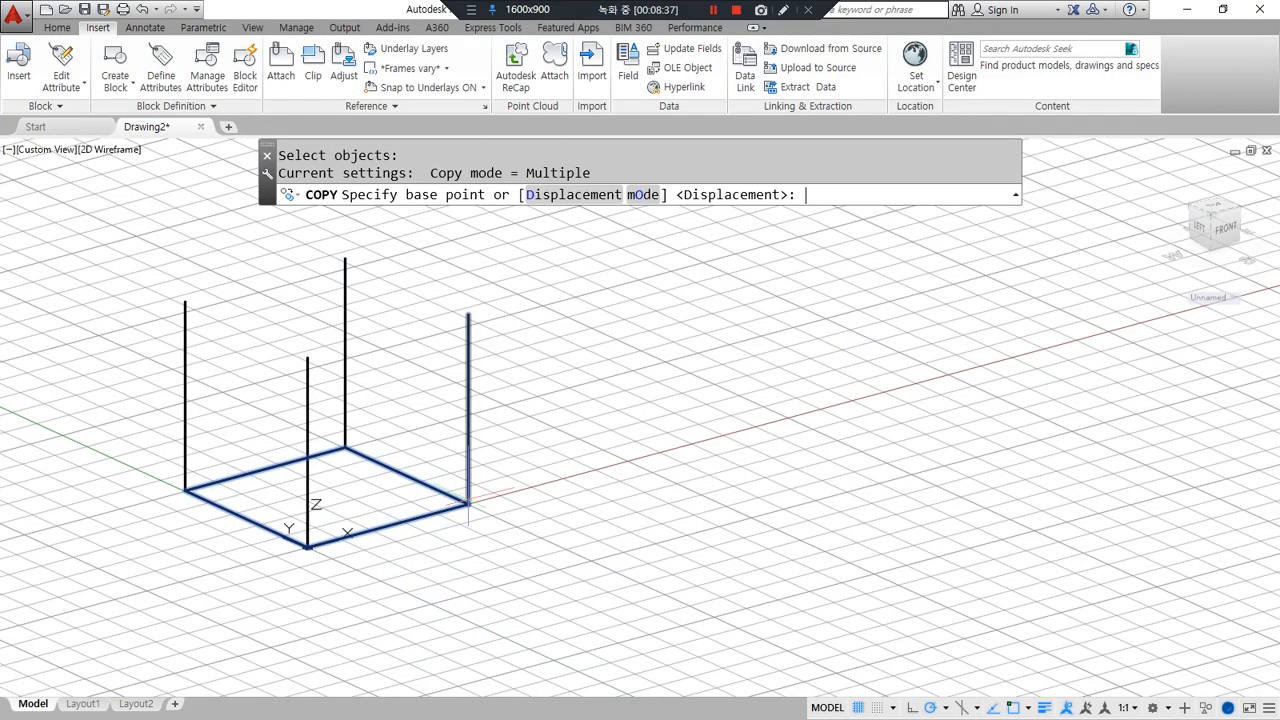
{"action": "left_click", "coordinate": [468, 503]}
{"action": "left_click", "coordinate": [468, 316]}
{"action": "middle_click_drag", "start_coordinate": [466, 323], "coordinate": [334, 617], "text": "shift"}
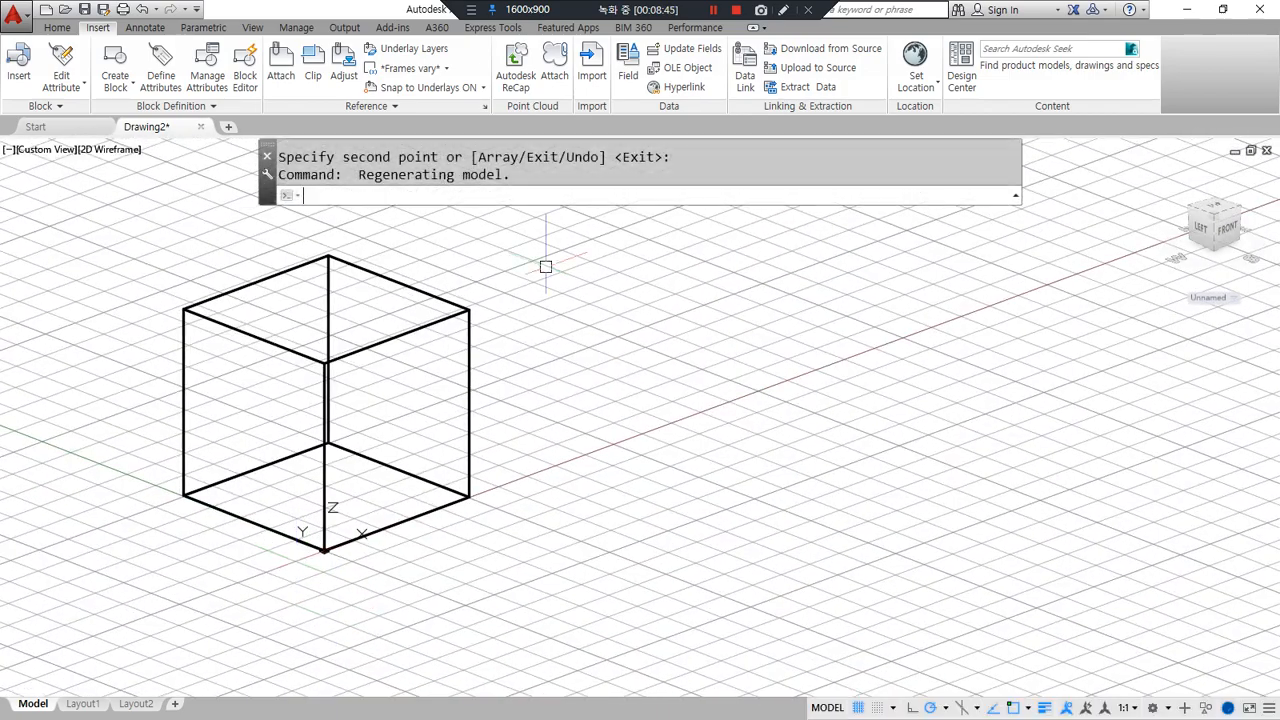
Turn off polar tracking, object snap tracking and object snap.
{"action": "scroll", "coordinate": [574, 363], "scroll_direction": "up", "scroll_amount": 2}
{"action": "scroll", "coordinate": [574, 363], "scroll_direction": "down", "scroll_amount": 3}
{"action": "scroll", "coordinate": [353, 435], "scroll_direction": "up", "scroll_amount": 3}
{"action": "middle_click_drag", "start_coordinate": [550, 437], "coordinate": [528, 450], "text": "shift"}
{"action": "key", "text": "Escape"}
{"action": "middle_click_drag", "start_coordinate": [831, 434], "coordinate": [592, 455]}
{"action": "left_click", "coordinate": [930, 707]}
{"action": "left_click", "coordinate": [994, 707]}
{"action": "left_click", "coordinate": [1012, 707]}
Draw a second square the size of the cube's base beside the cube along X with RECTANG, using a relative opposite corner.
{"action": "middle_click_drag", "start_coordinate": [796, 470], "coordinate": [782, 482]}
{"action": "type", "text": "rec"}
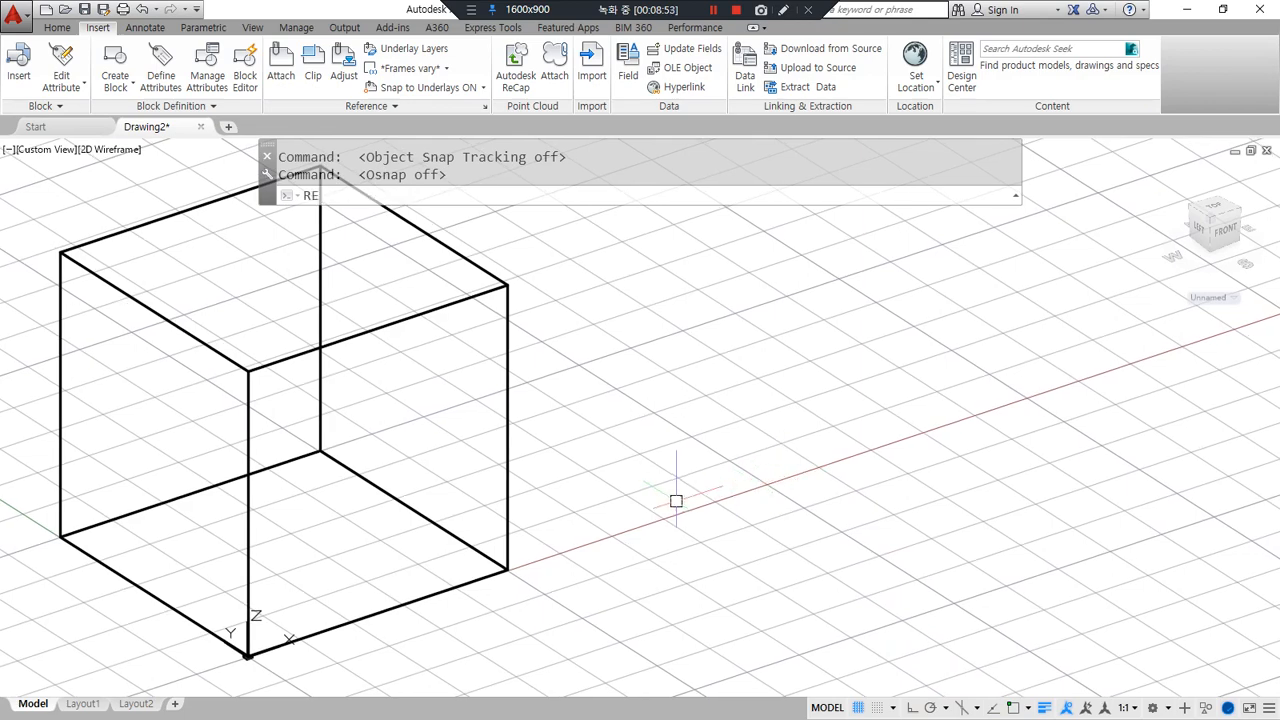
{"action": "key", "text": "Return"}
{"action": "left_click", "coordinate": [698, 506]}
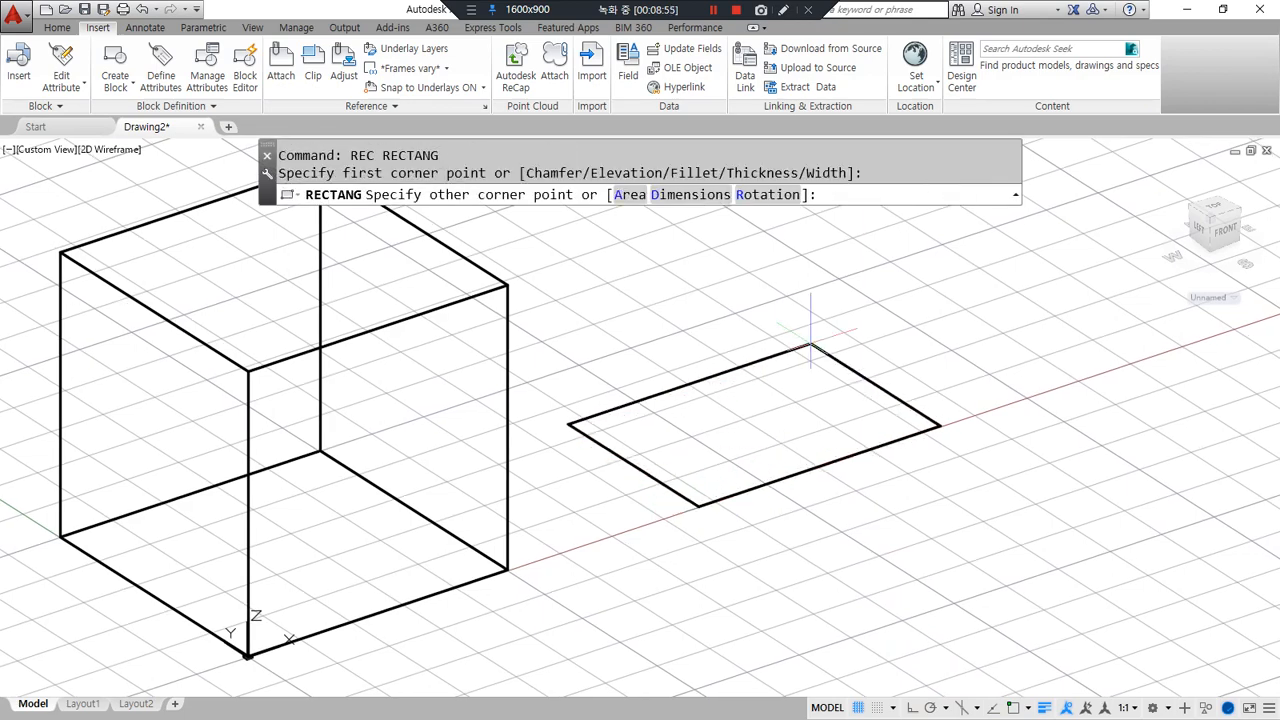
{"action": "key", "text": "F8"}
{"action": "type", "text": "@"}
{"action": "key", "text": "Return"}
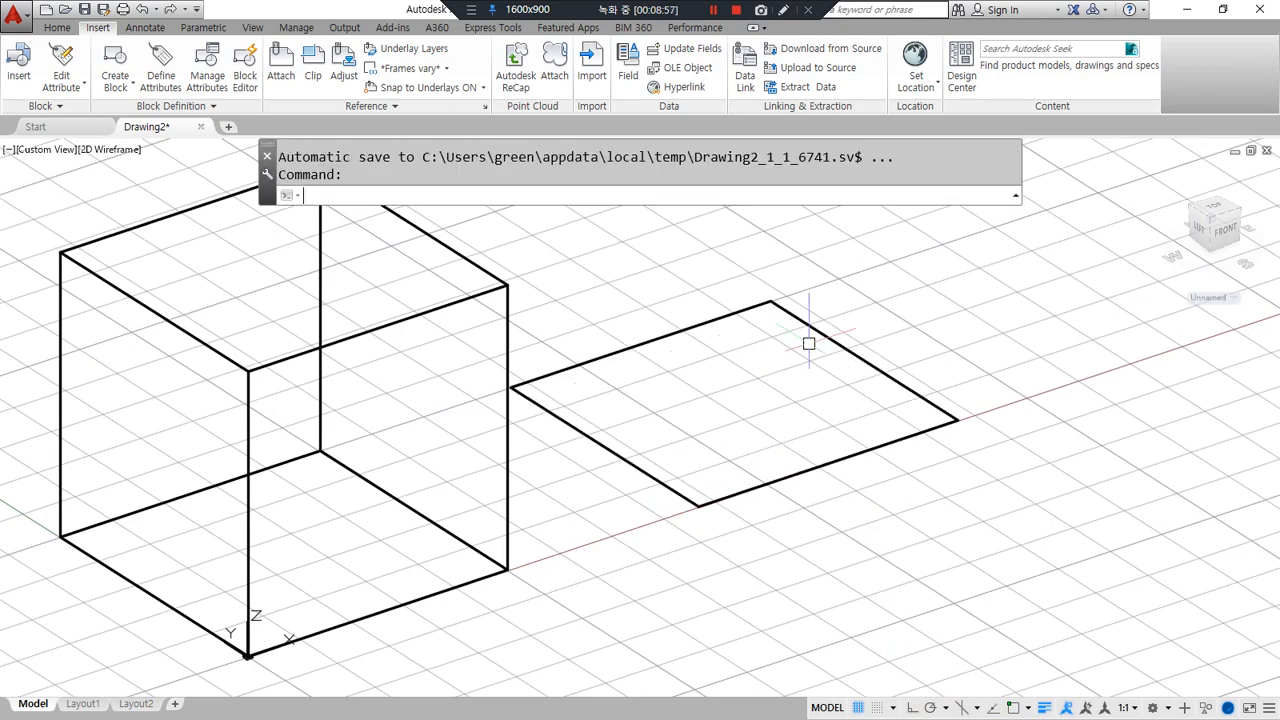
Draw a line by eye straight up from the second square's front corner at the positive X end, using an endpoint snap for the start.
{"action": "scroll", "coordinate": [815, 377], "scroll_direction": "down", "scroll_amount": 3}
{"action": "middle_click_drag", "start_coordinate": [817, 380], "coordinate": [671, 429]}
{"action": "middle_click_drag", "start_coordinate": [774, 443], "coordinate": [717, 501], "text": "shift"}
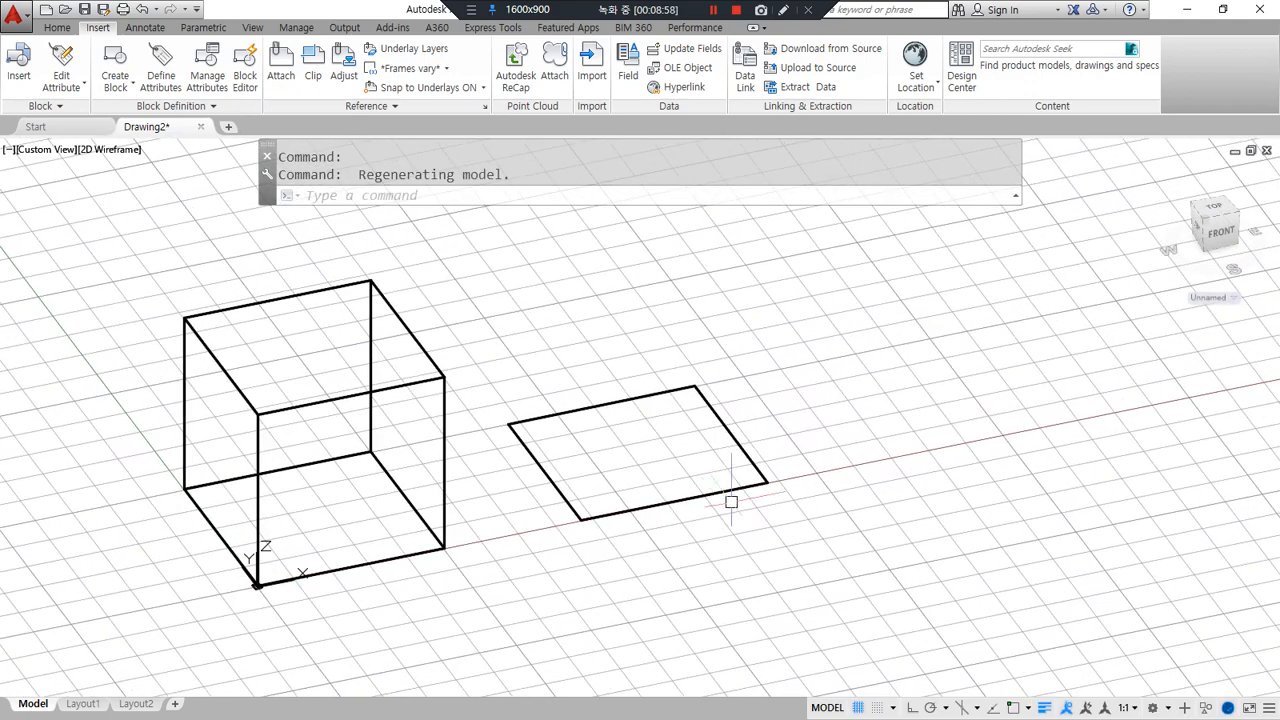
{"action": "type", "text": "l"}
{"action": "key", "text": "Return"}
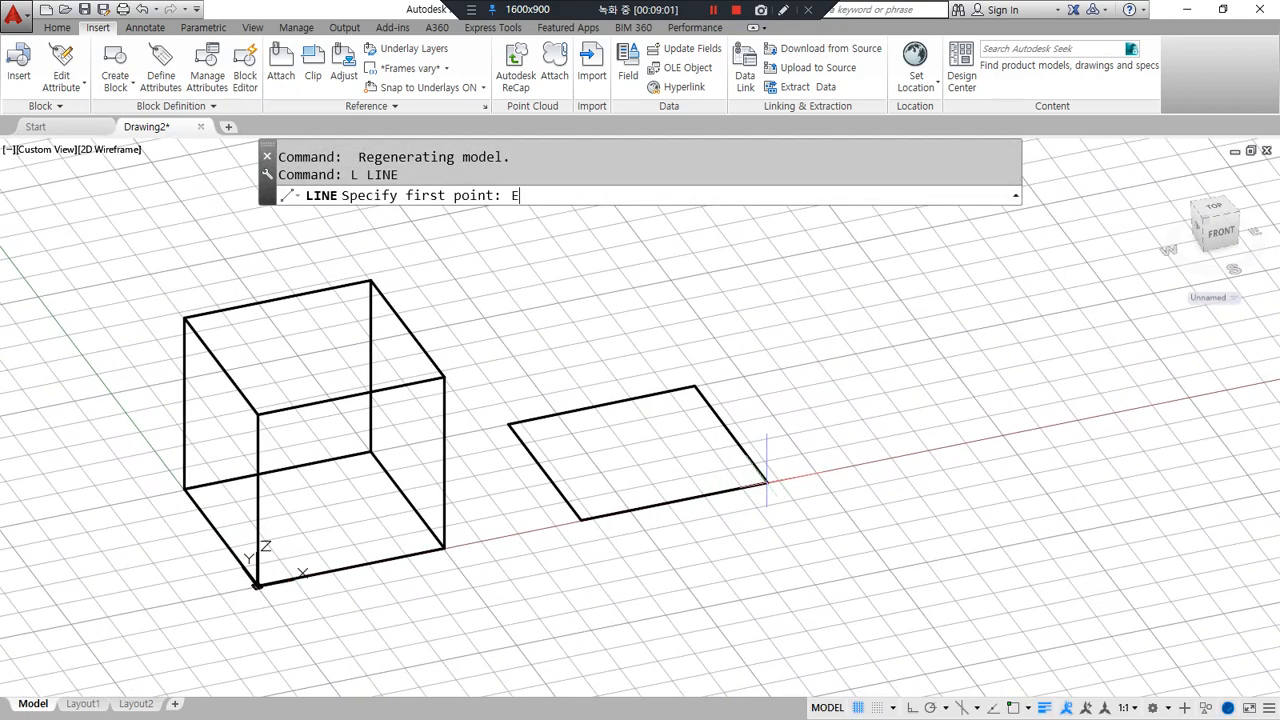
{"action": "left_click", "coordinate": [767, 483]}
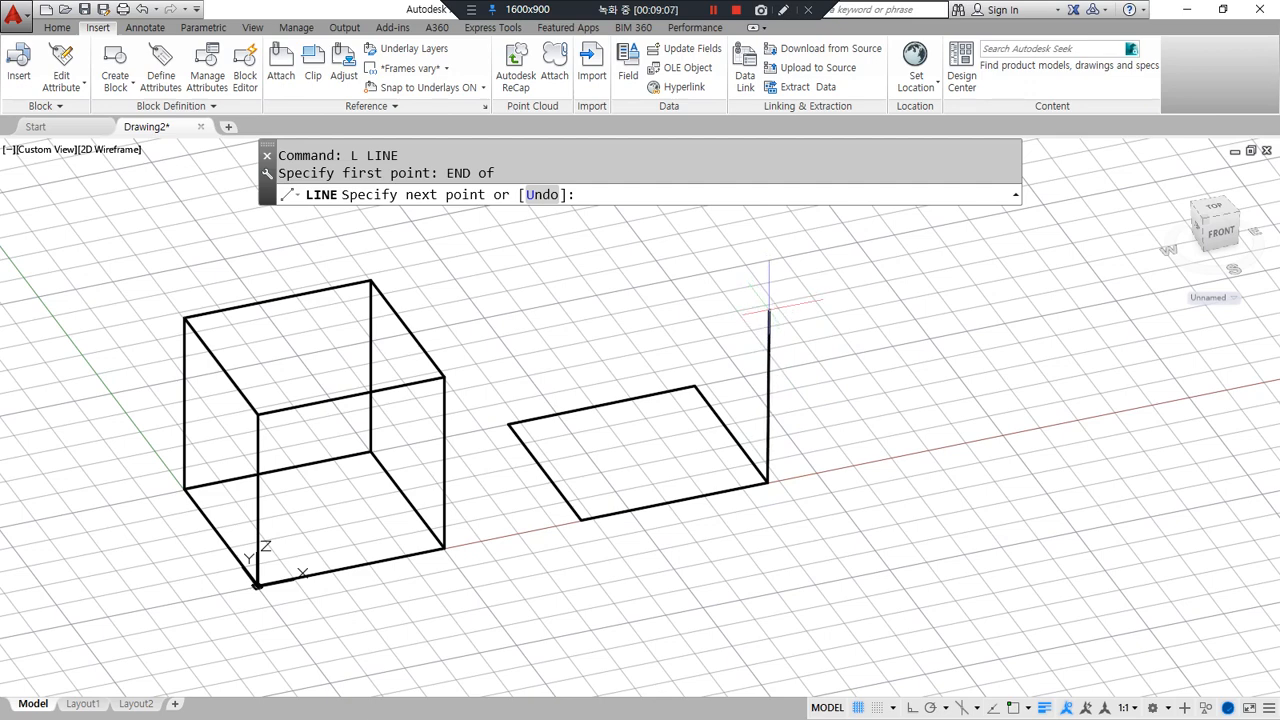
{"action": "left_click", "coordinate": [768, 311]}
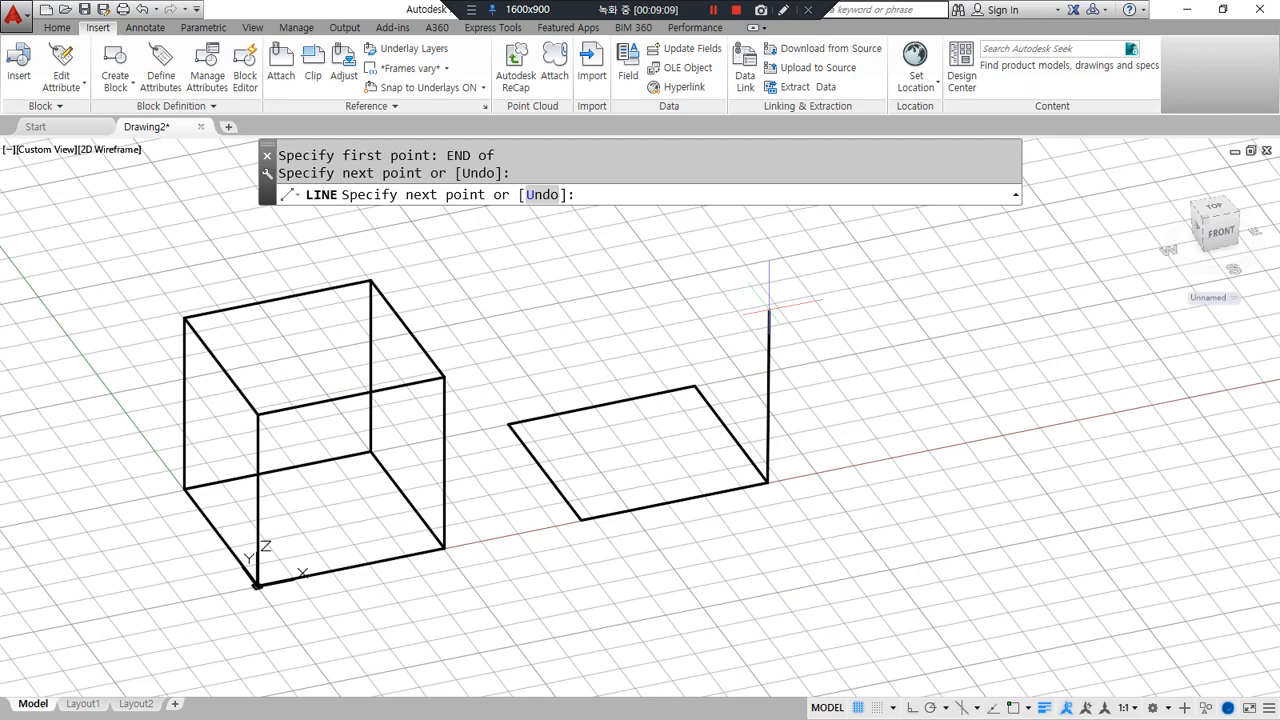
{"action": "key", "text": "Return"}
Turn object snap, object snap tracking and polar tracking back on.
{"action": "left_click", "coordinate": [1012, 708]}
{"action": "left_click", "coordinate": [992, 708]}
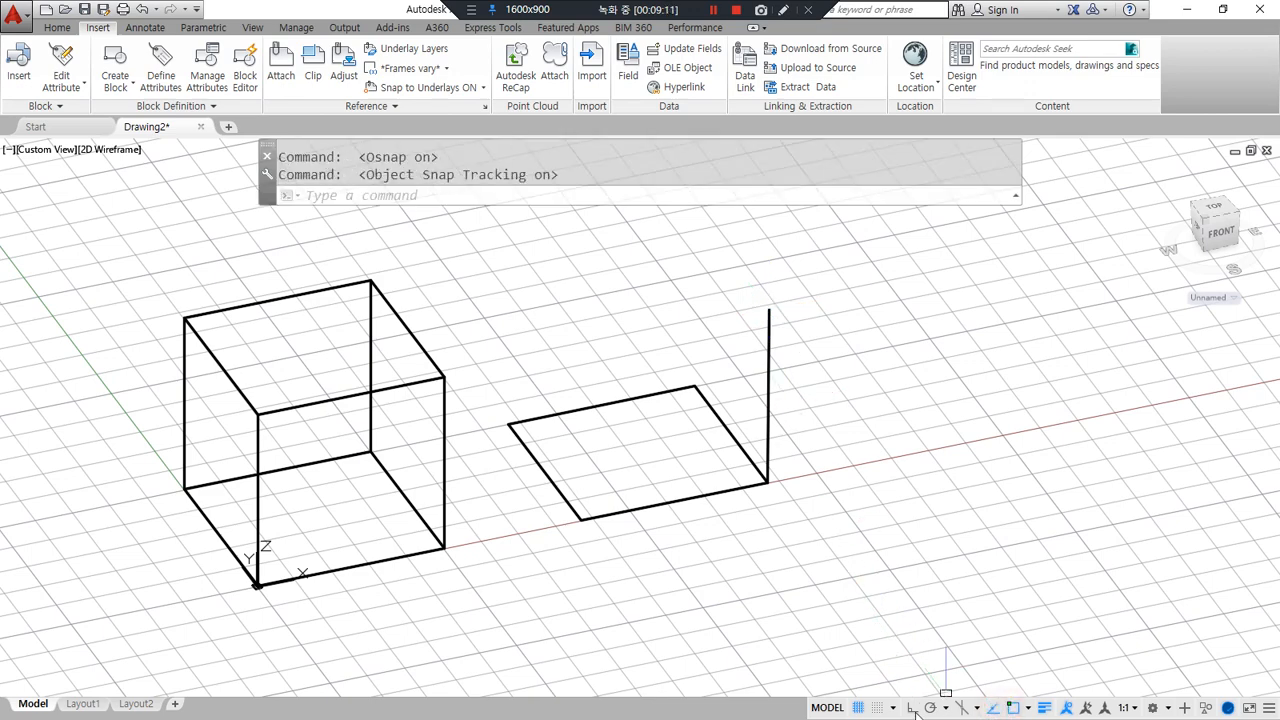
{"action": "left_click", "coordinate": [930, 708]}
Copy the upright line from its base to the second square's other three corners.
{"action": "type", "text": "cp"}
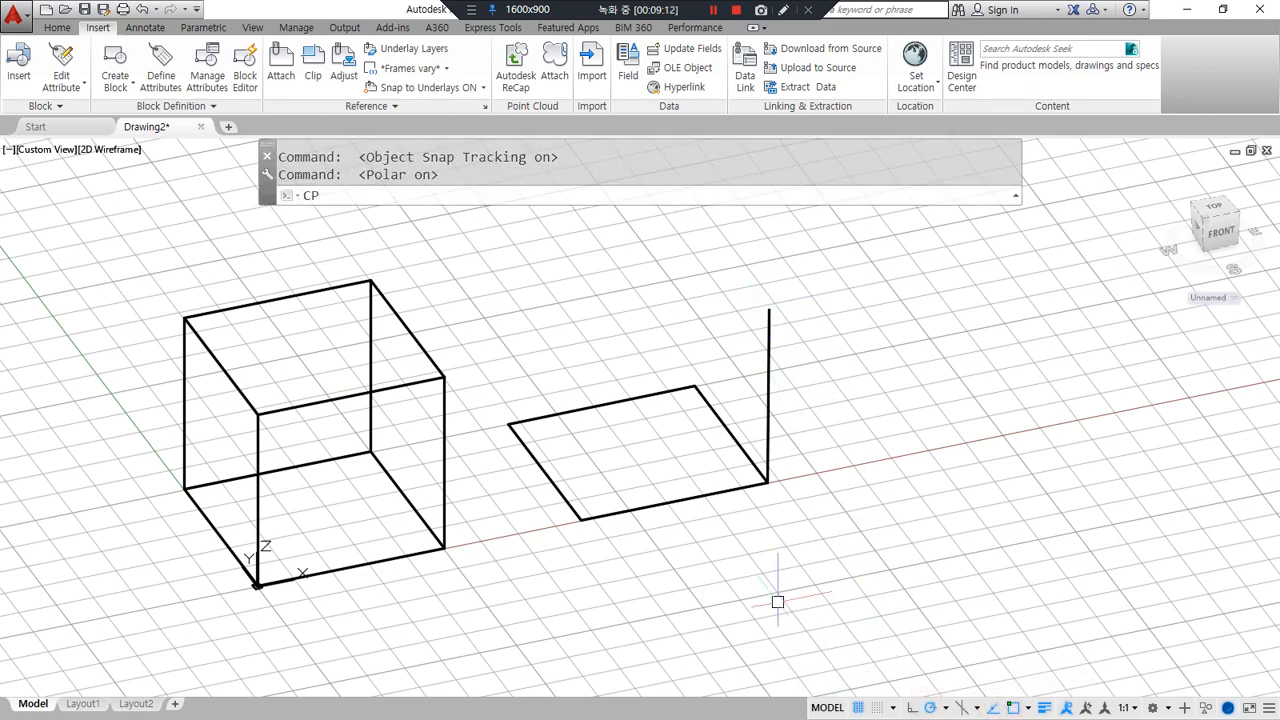
{"action": "key", "text": "Return"}
{"action": "left_click", "coordinate": [768, 452]}
{"action": "key", "text": "Return"}
{"action": "left_click", "coordinate": [768, 482]}
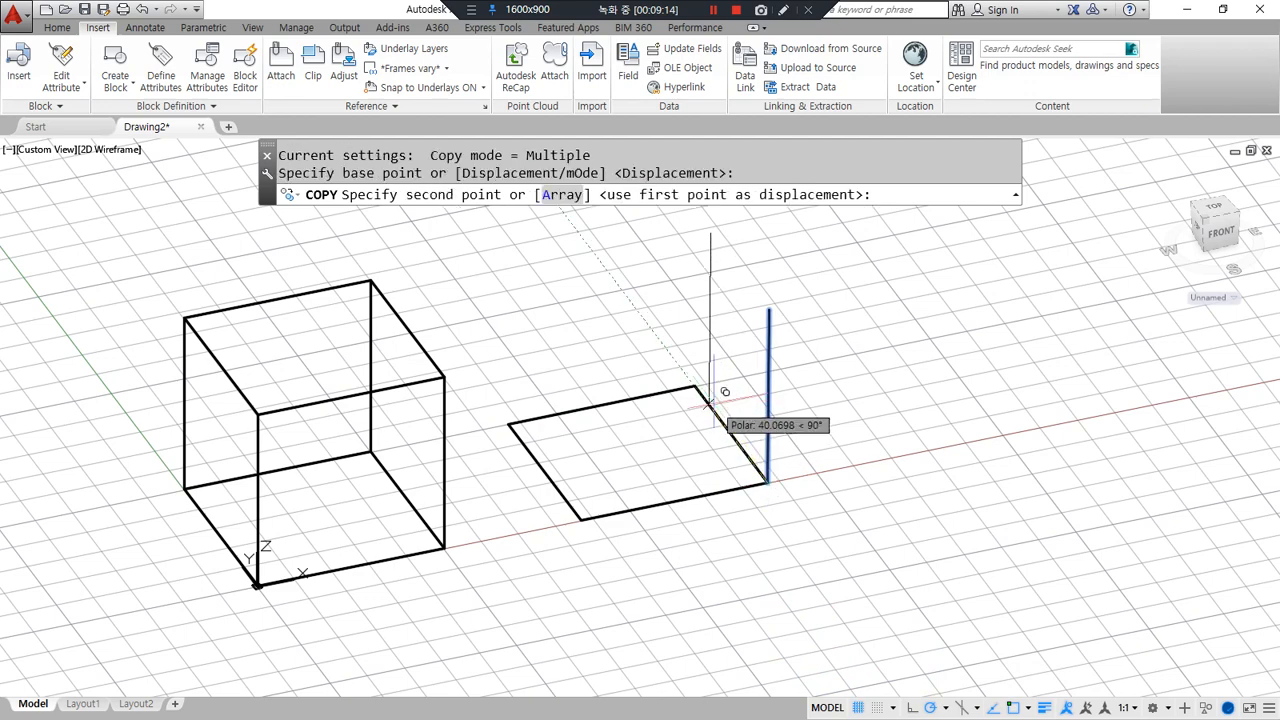
{"action": "left_click", "coordinate": [695, 386]}
{"action": "left_click", "coordinate": [510, 424]}
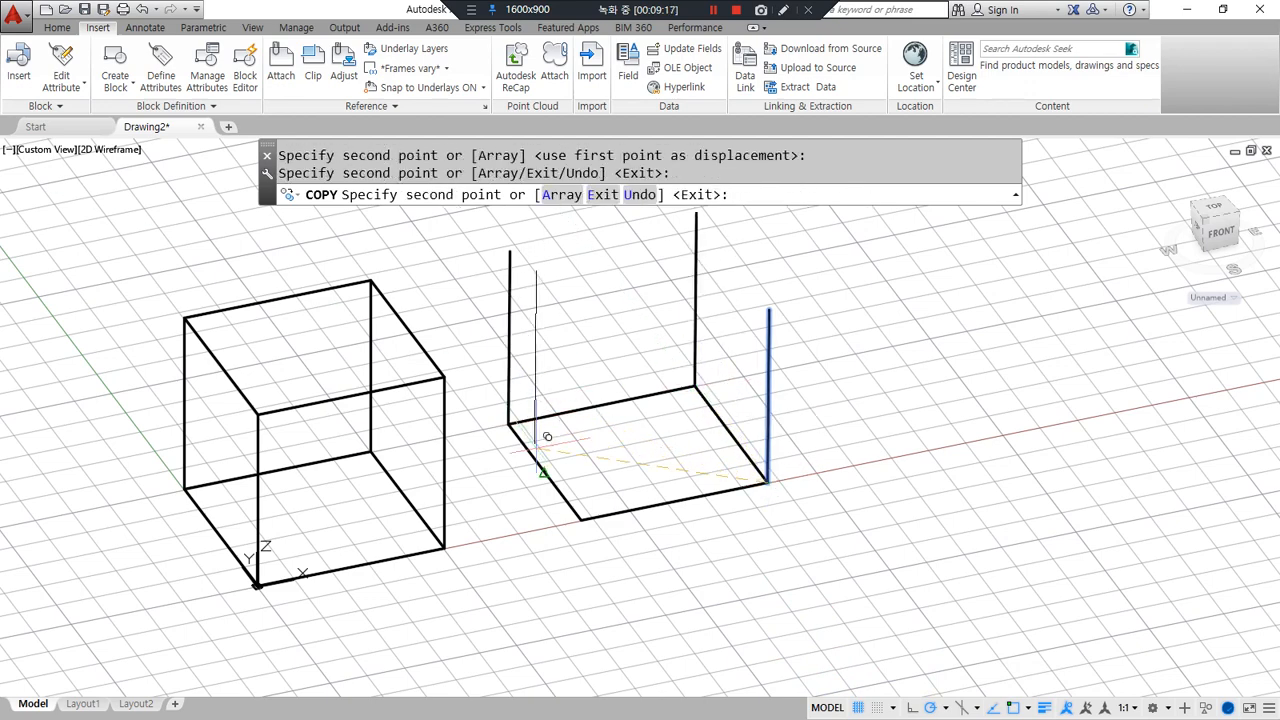
{"action": "left_click", "coordinate": [580, 519]}
{"action": "key", "text": "Return"}
Copy the second square from the foot of its upright line to the line's upper end.
{"action": "key", "text": "Return"}
{"action": "left_click", "coordinate": [666, 503]}
{"action": "key", "text": "Return"}
{"action": "left_click", "coordinate": [767, 482]}
{"action": "left_click", "coordinate": [768, 310]}
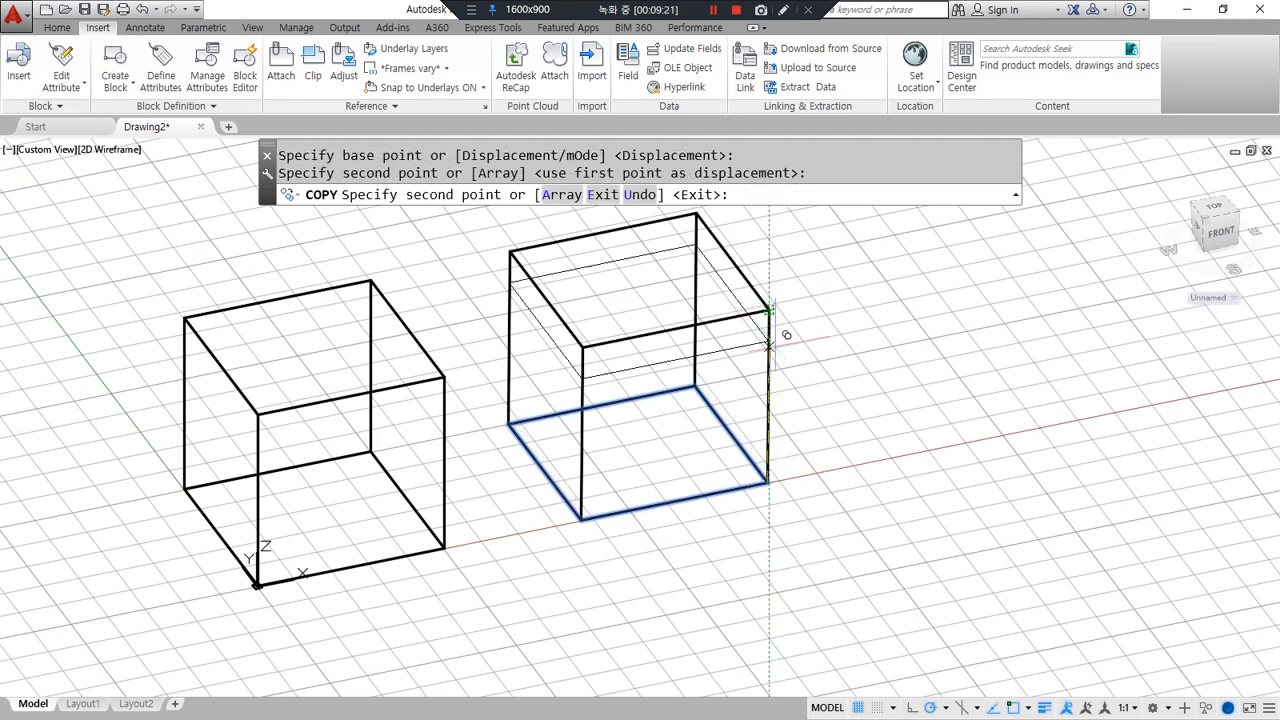
{"action": "key", "text": "Return"}
Mark the two boxes with the pen: an arrow between them, a dividing line, opposite arrows, and a circle around the second box.
{"action": "middle_click_drag", "start_coordinate": [689, 448], "coordinate": [725, 483]}
{"action": "mouse_move", "coordinate": [398, 398]}
{"action": "left_mouse_down"}
{"action": "mouse_move", "coordinate": [620, 309]}
{"action": "mouse_move", "coordinate": [625, 330]}
{"action": "left_mouse_up"}
{"action": "left_click_drag", "start_coordinate": [607, 277], "coordinate": [625, 326]}
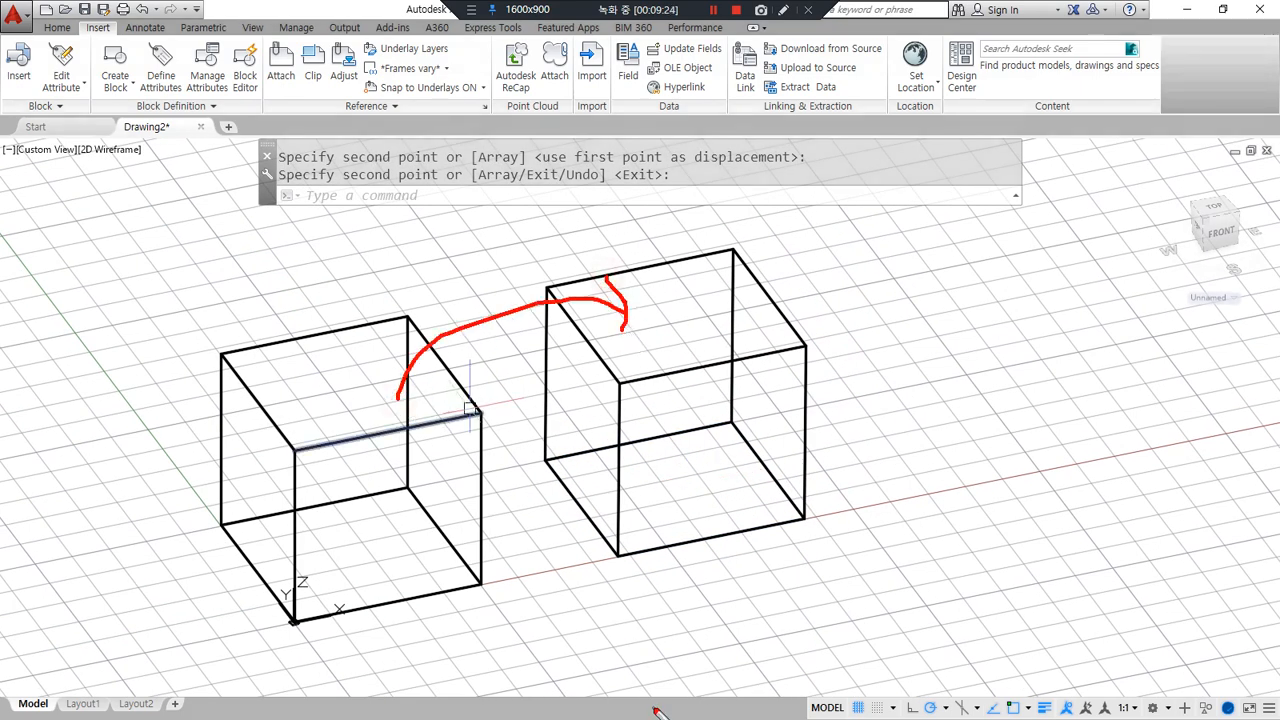
{"action": "left_click_drag", "start_coordinate": [499, 226], "coordinate": [546, 689]}
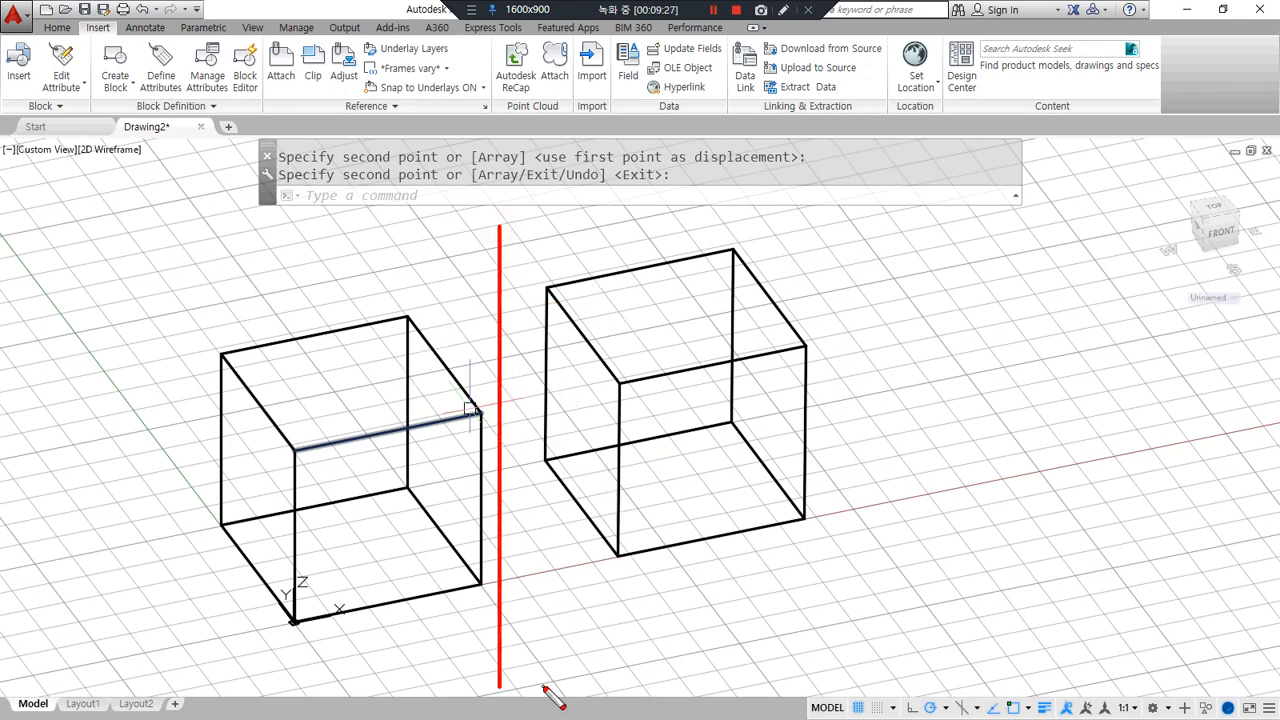
{"action": "mouse_move", "coordinate": [483, 326]}
{"action": "left_mouse_down"}
{"action": "mouse_move", "coordinate": [388, 324]}
{"action": "mouse_move", "coordinate": [408, 357]}
{"action": "left_mouse_up"}
{"action": "mouse_move", "coordinate": [540, 491]}
{"action": "left_mouse_down"}
{"action": "mouse_move", "coordinate": [712, 481]}
{"action": "mouse_move", "coordinate": [722, 497]}
{"action": "left_mouse_up"}
{"action": "mouse_move", "coordinate": [712, 600]}
{"action": "left_mouse_down"}
{"action": "mouse_move", "coordinate": [481, 300]}
{"action": "mouse_move", "coordinate": [742, 580]}
{"action": "left_mouse_up"}
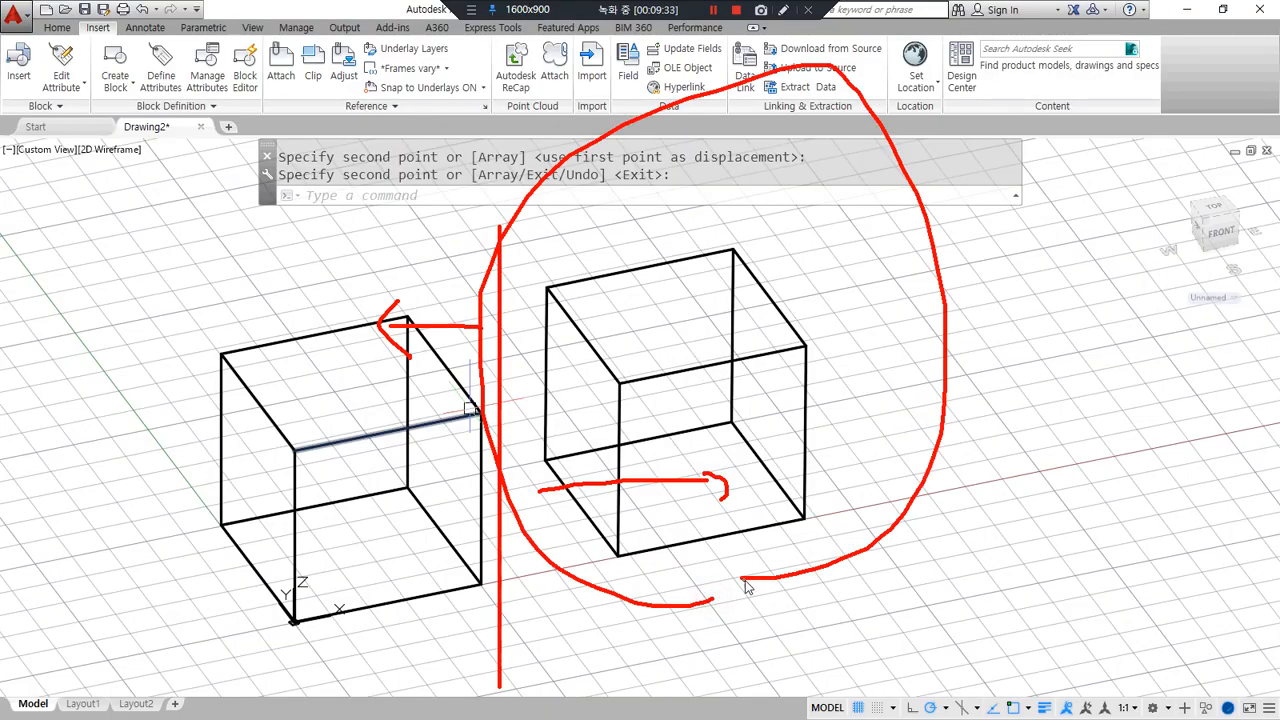
Compare the two boxes' upright edges from the Top view and from several orbited angles.
{"action": "mouse_move", "coordinate": [745, 554]}
{"action": "middle_mouse_down", "text": "shift"}
{"action": "mouse_move", "coordinate": [621, 541]}
{"action": "mouse_move", "coordinate": [608, 480]}
{"action": "mouse_move", "coordinate": [627, 545]}
{"action": "mouse_move", "coordinate": [617, 520]}
{"action": "mouse_move", "coordinate": [706, 620]}
{"action": "mouse_move", "coordinate": [867, 540]}
{"action": "middle_mouse_up", "text": "shift"}
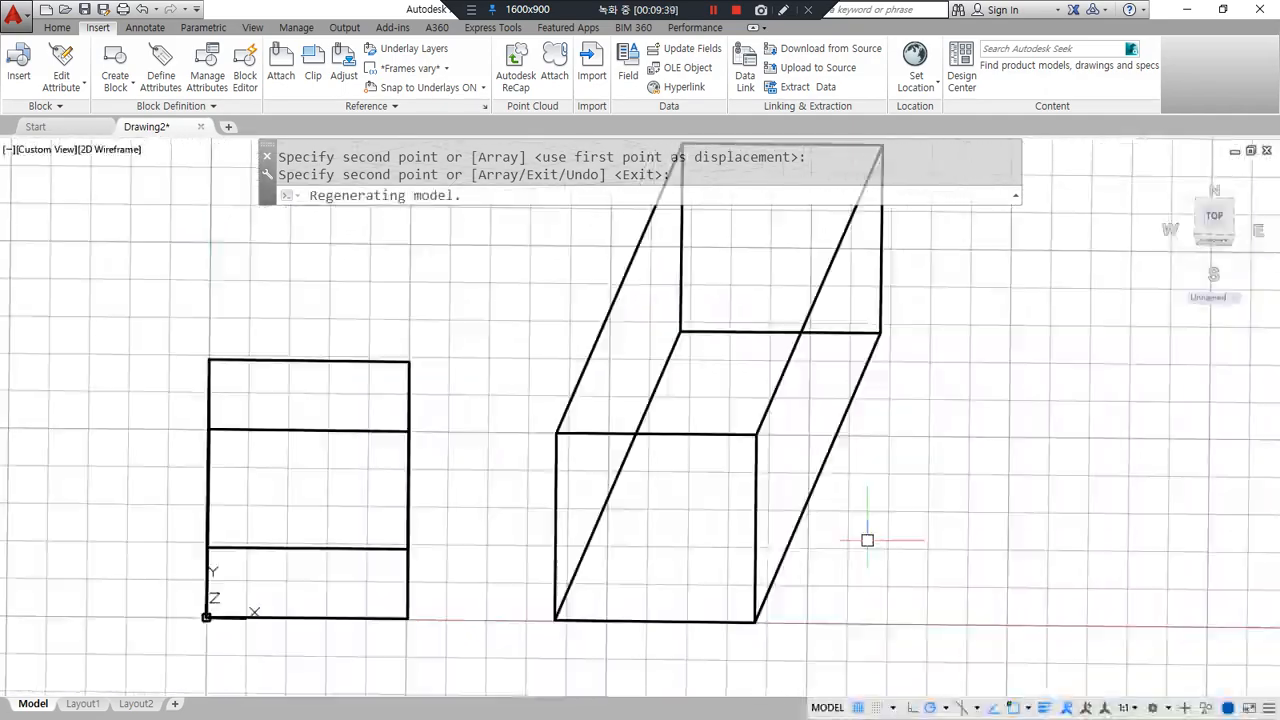
{"action": "left_click", "coordinate": [1212, 217]}
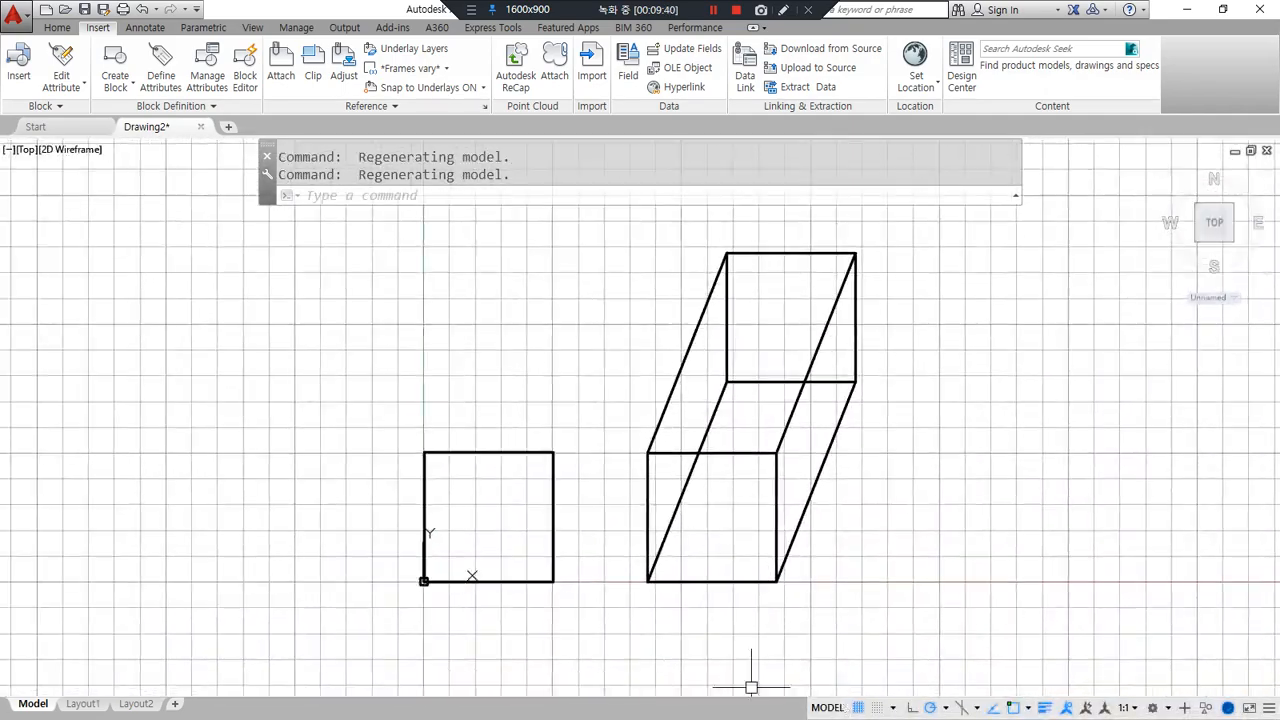
{"action": "middle_click_drag", "start_coordinate": [573, 613], "coordinate": [614, 524], "text": "shift"}
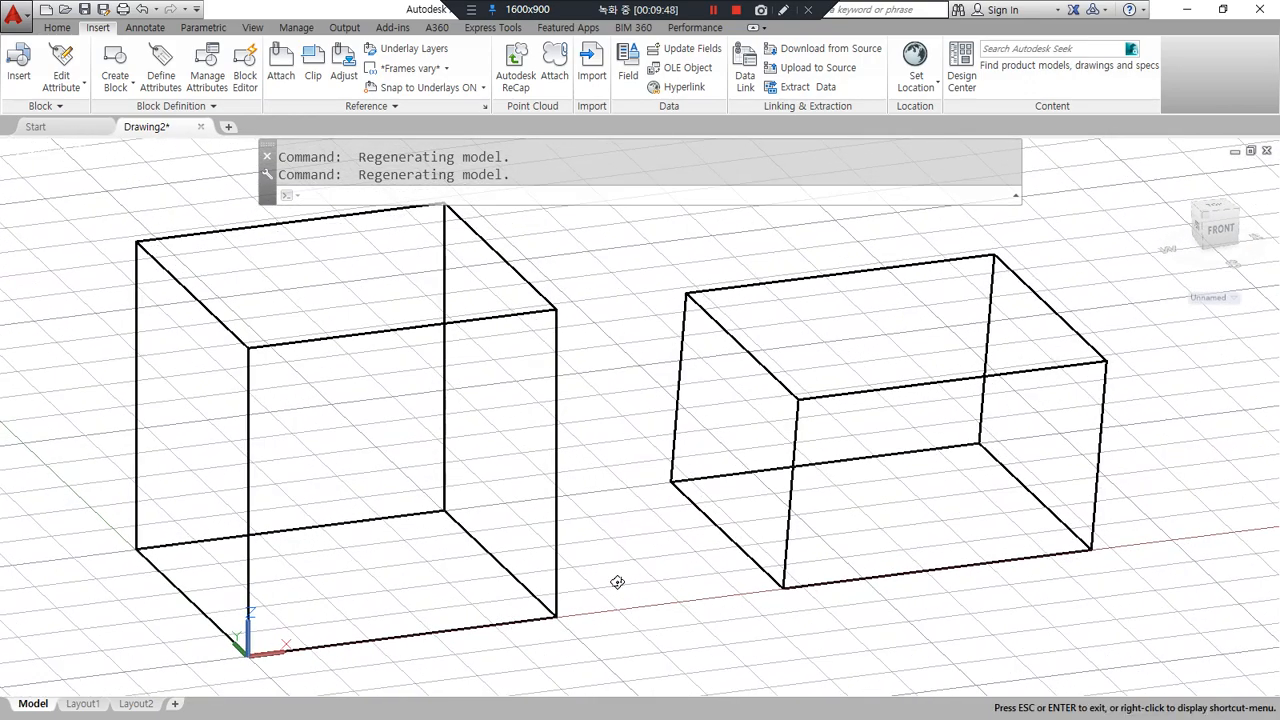
{"action": "middle_click_drag", "start_coordinate": [620, 603], "coordinate": [621, 605], "text": "shift"}
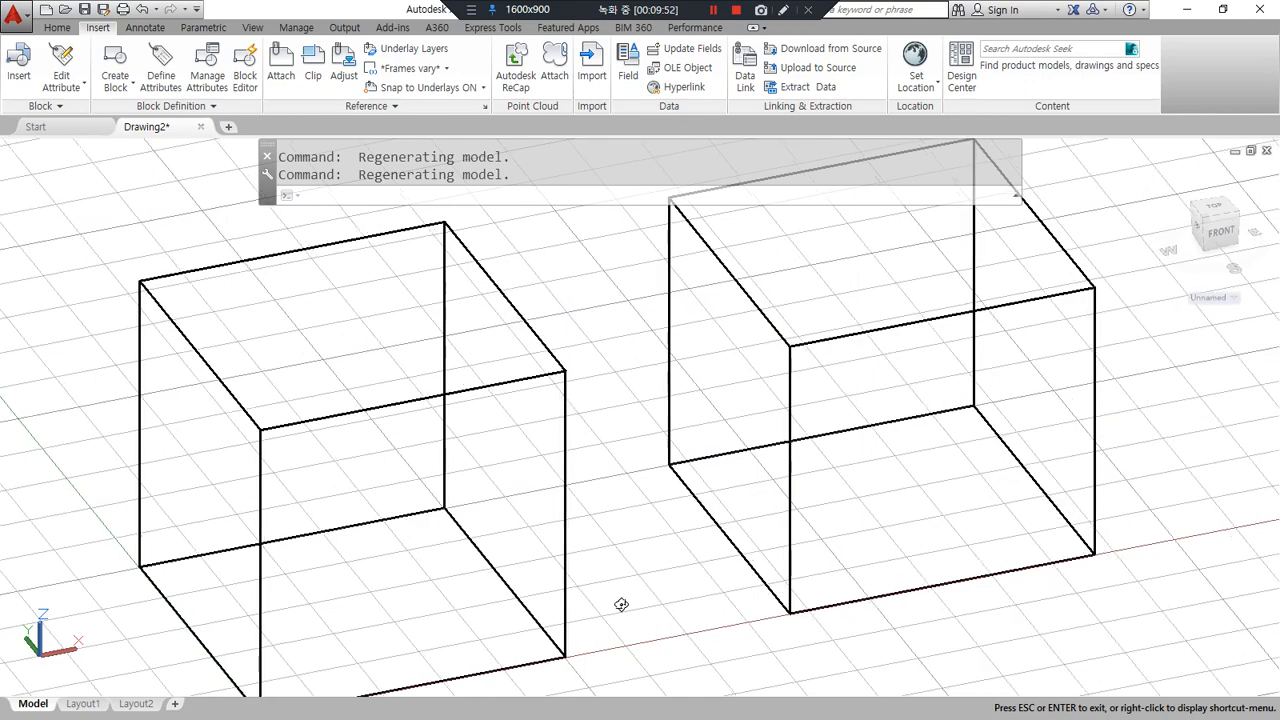
{"action": "middle_click_drag", "start_coordinate": [620, 604], "coordinate": [623, 607], "text": "shift"}
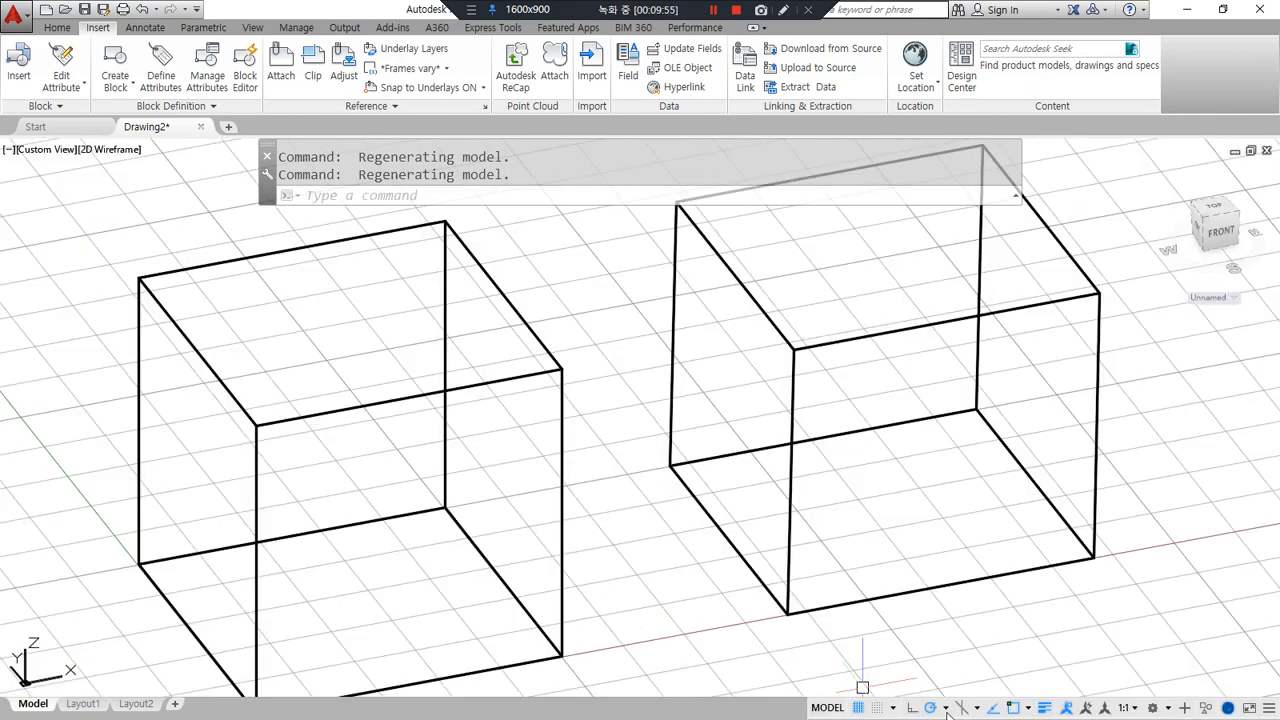
Erase the second box's four upright lines and its upper square, keeping the square on the ground plane.
{"action": "scroll", "coordinate": [918, 645], "scroll_direction": "down", "scroll_amount": 4}
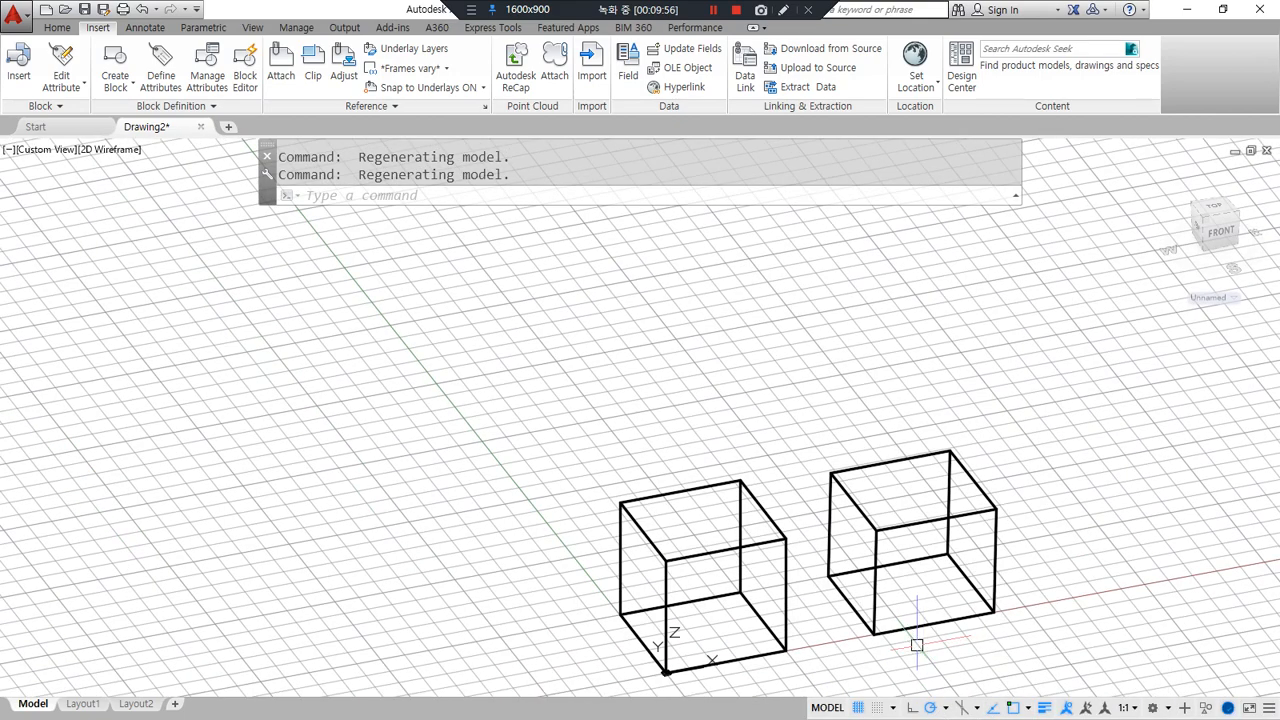
{"action": "middle_click_drag", "start_coordinate": [849, 635], "coordinate": [933, 500], "text": "shift"}
{"action": "left_click", "coordinate": [1032, 460]}
{"action": "left_click", "coordinate": [805, 355]}
{"action": "type", "text": "e"}
{"action": "key", "text": "Return"}
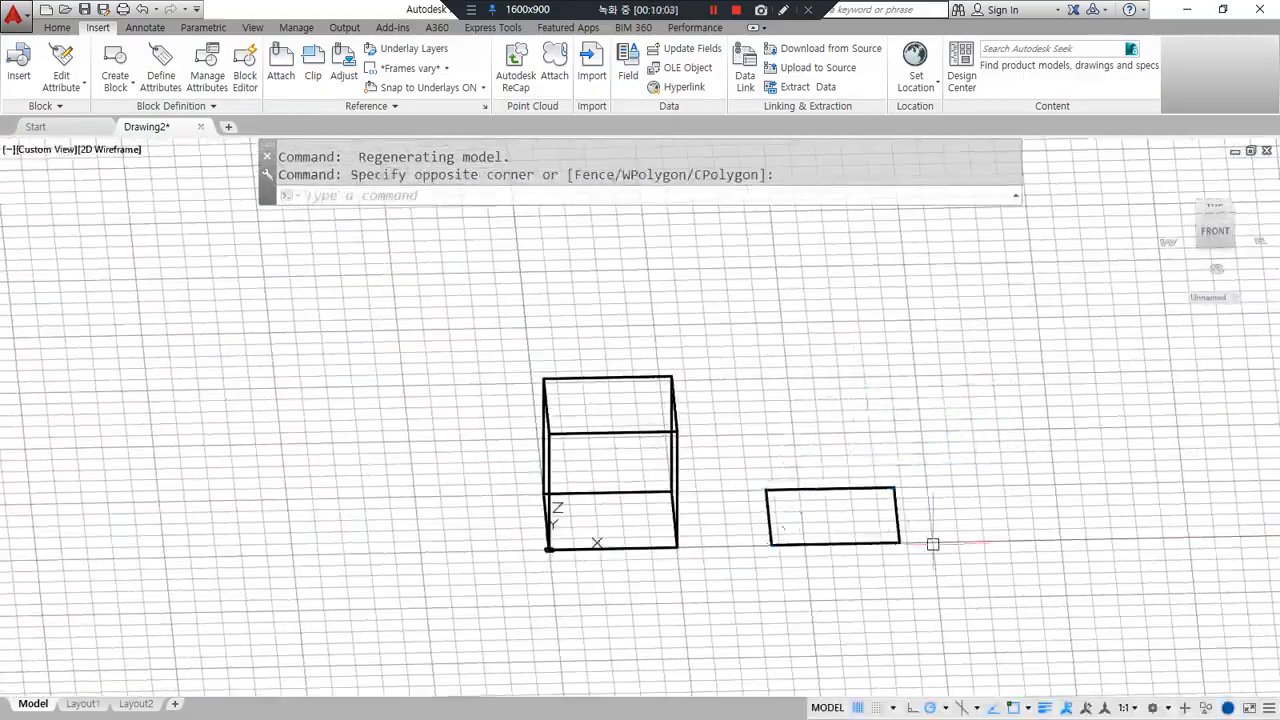
{"action": "scroll", "coordinate": [951, 589], "scroll_direction": "up", "scroll_amount": 2}
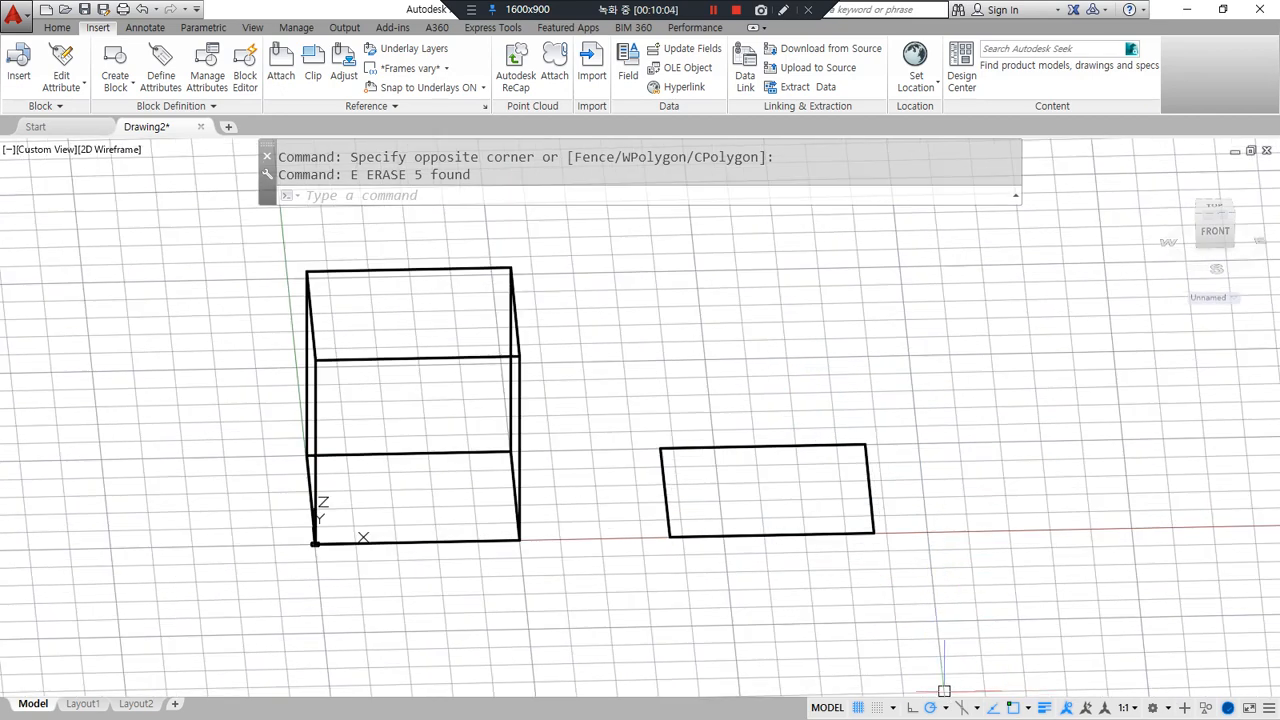
{"action": "mouse_move", "coordinate": [931, 688]}
{"action": "left_mouse_down"}
{"action": "mouse_move", "coordinate": [952, 564]}
{"action": "mouse_move", "coordinate": [918, 587]}
{"action": "mouse_move", "coordinate": [975, 600]}
{"action": "left_mouse_up"}
{"action": "key", "text": "Escape"}
{"action": "type", "text": "l"}
{"action": "key", "text": "Return"}
{"action": "middle_click_drag", "start_coordinate": [977, 609], "coordinate": [813, 461], "text": "shift"}
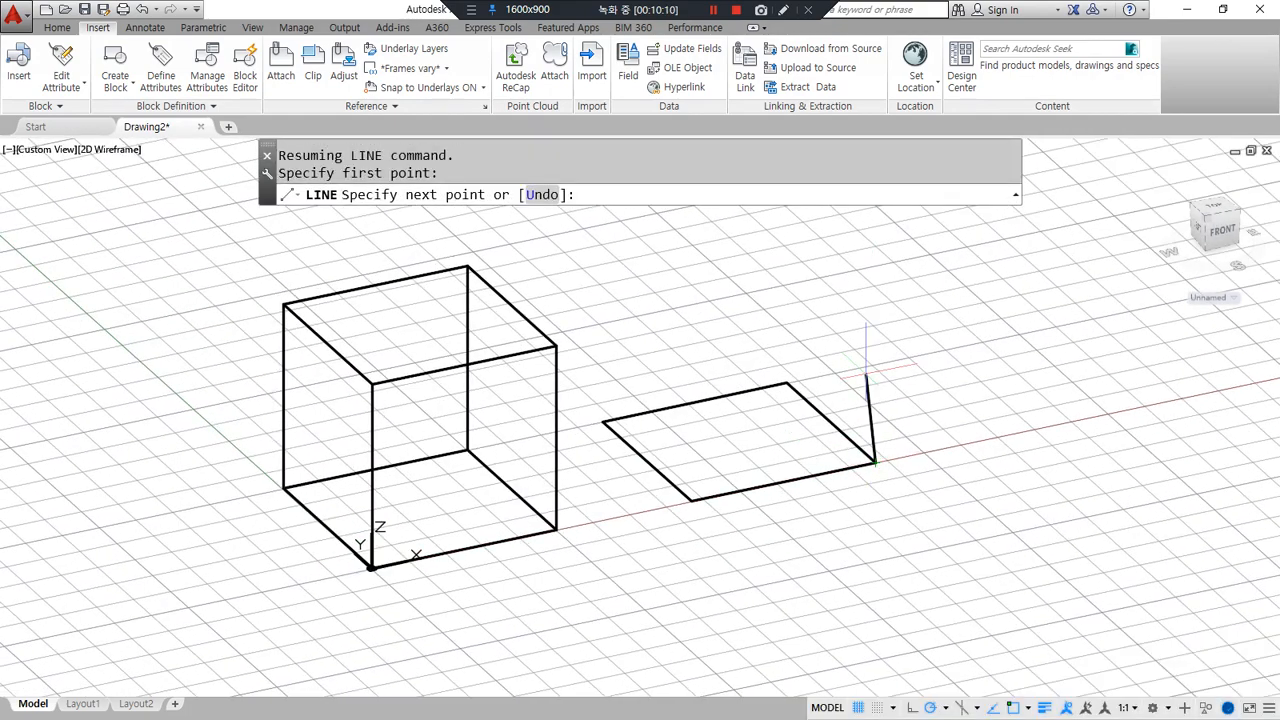
{"action": "key", "text": "Escape"}
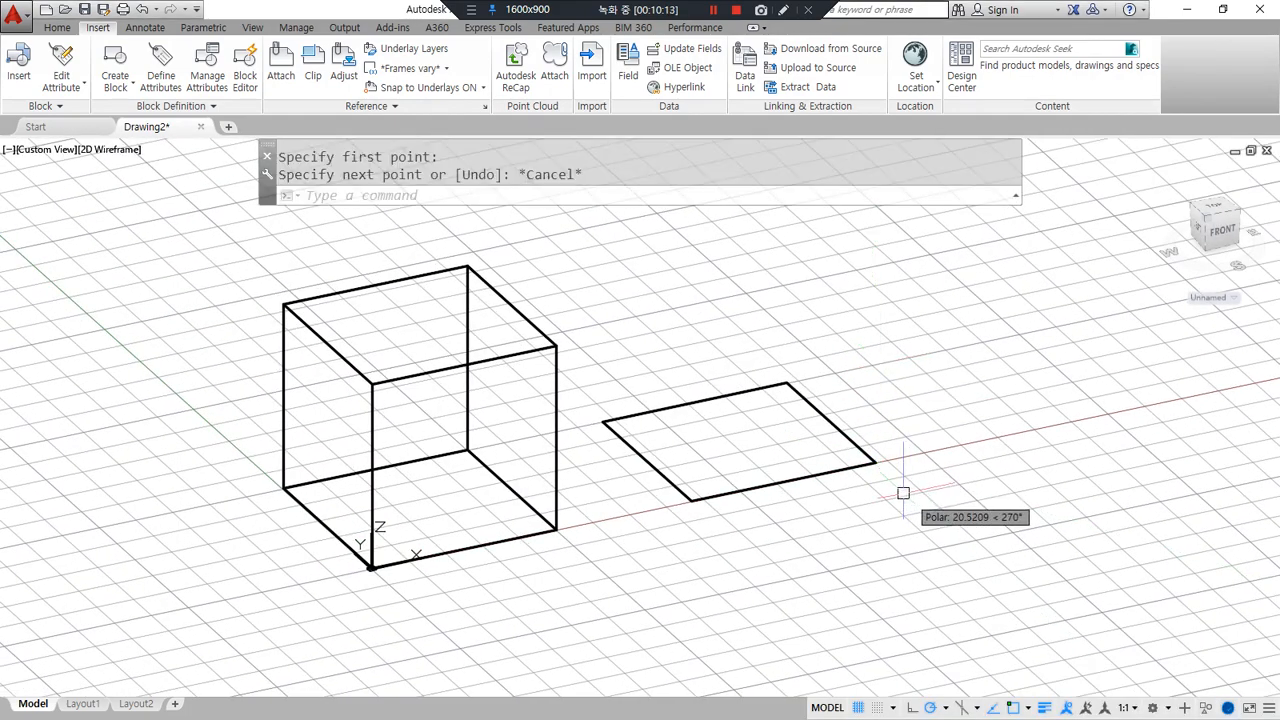
Draw a 50-unit line straight up the Z axis from the front right corner of the second square.
{"action": "key", "text": "Return"}
{"action": "left_click", "coordinate": [875, 462]}
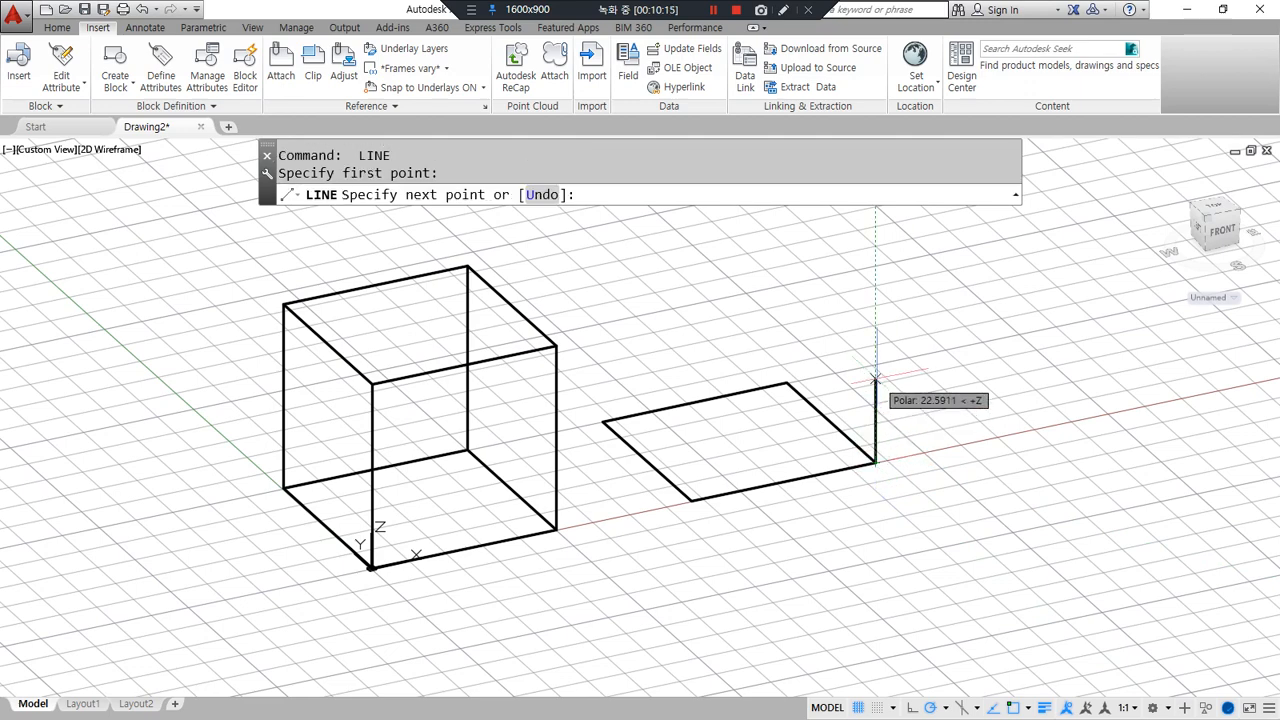
{"action": "mouse_move", "coordinate": [974, 424]}
{"action": "left_mouse_down"}
{"action": "mouse_move", "coordinate": [992, 370]}
{"action": "mouse_move", "coordinate": [965, 437]}
{"action": "left_mouse_up"}
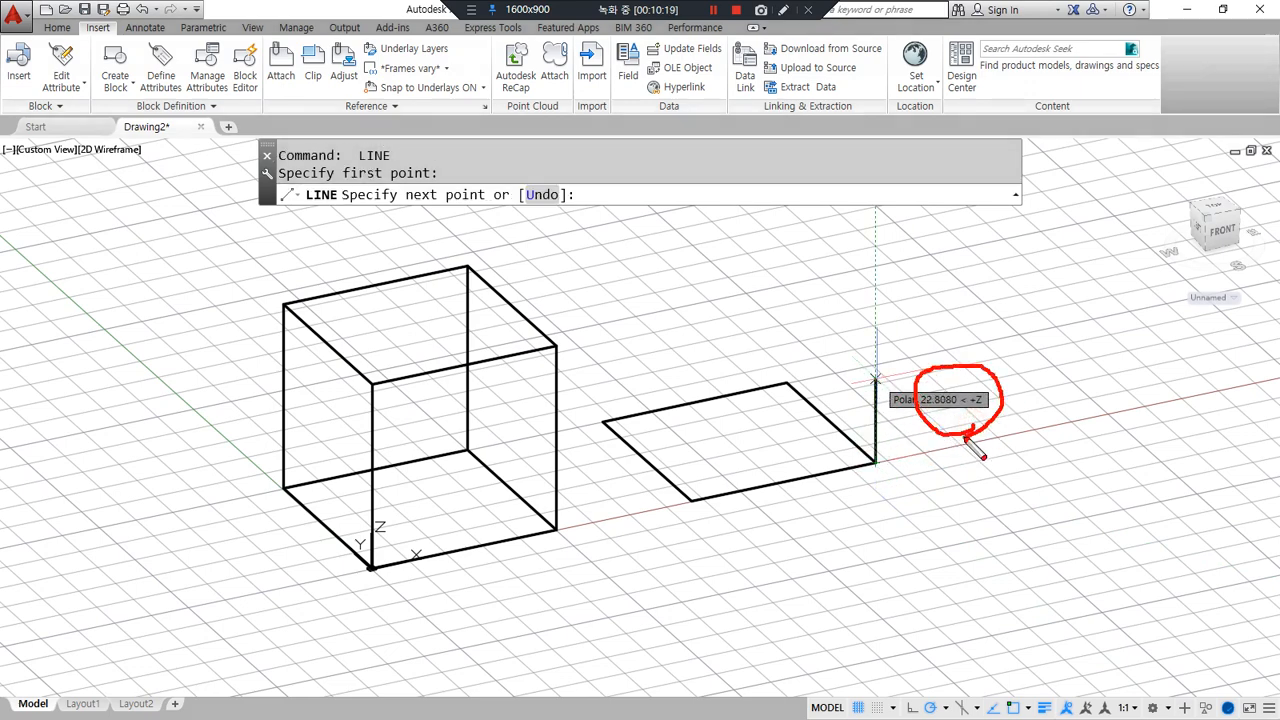
{"action": "key", "text": "F8"}
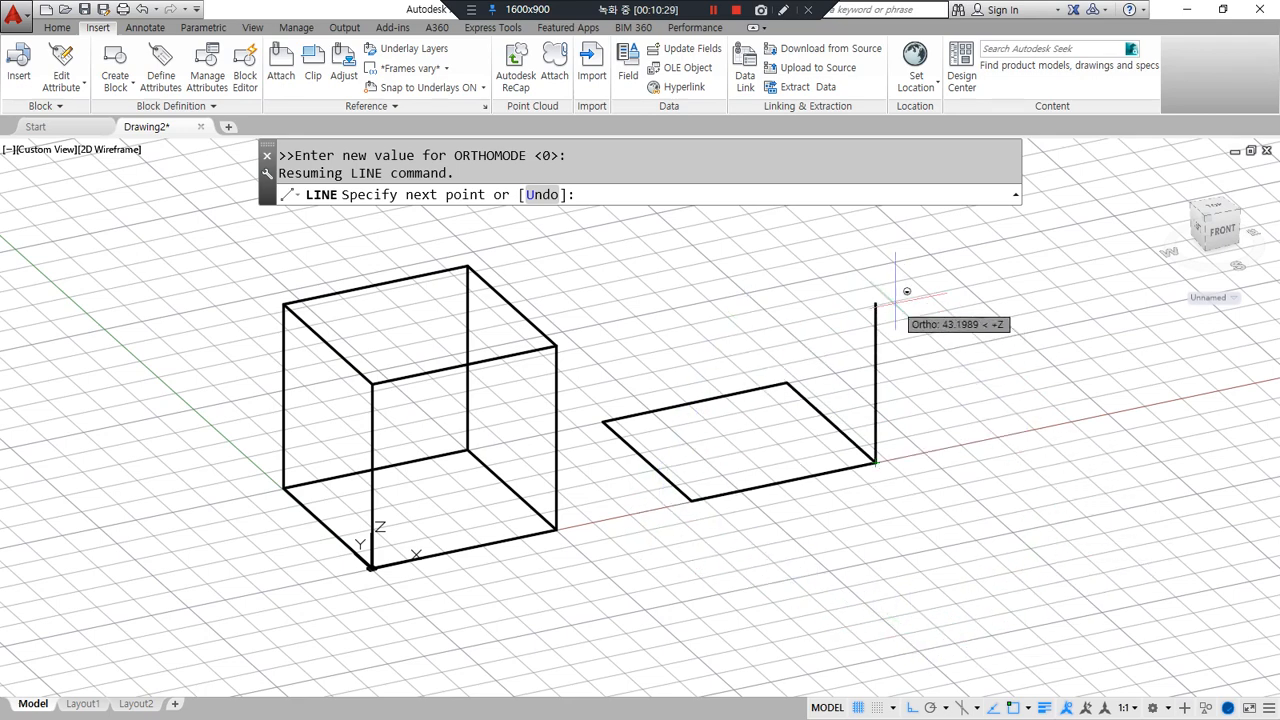
{"action": "key", "text": "shift"}
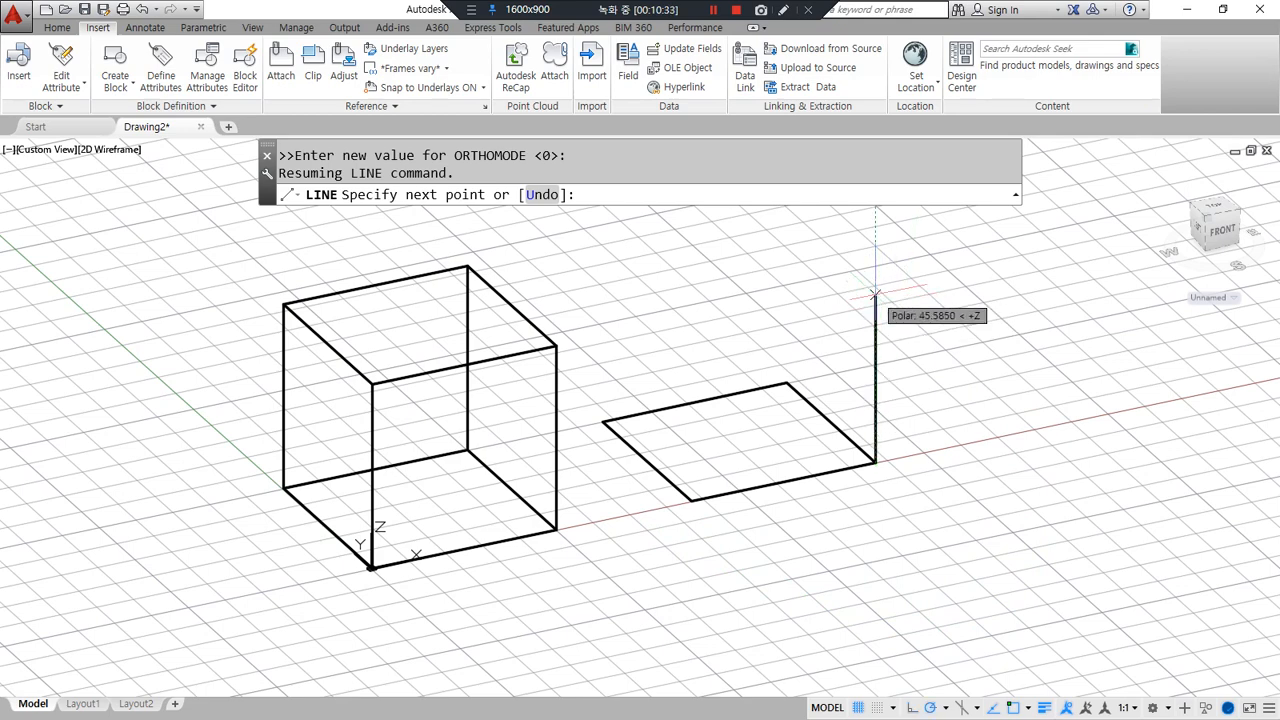
{"action": "type", "text": "50"}
{"action": "key", "text": "Return"}
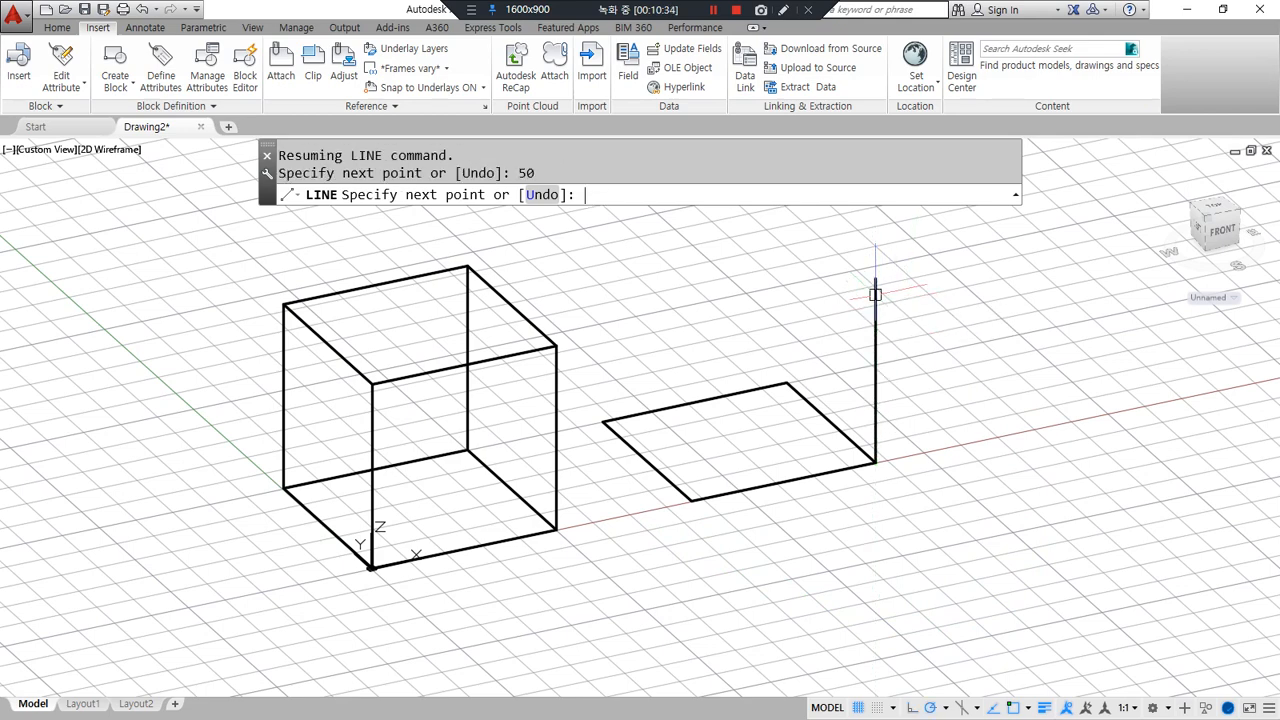
{"action": "key", "text": "Return"}
Copy the upright line from its foot to the second square's other three corners.
{"action": "type", "text": "c"}
{"action": "key", "text": "Return"}
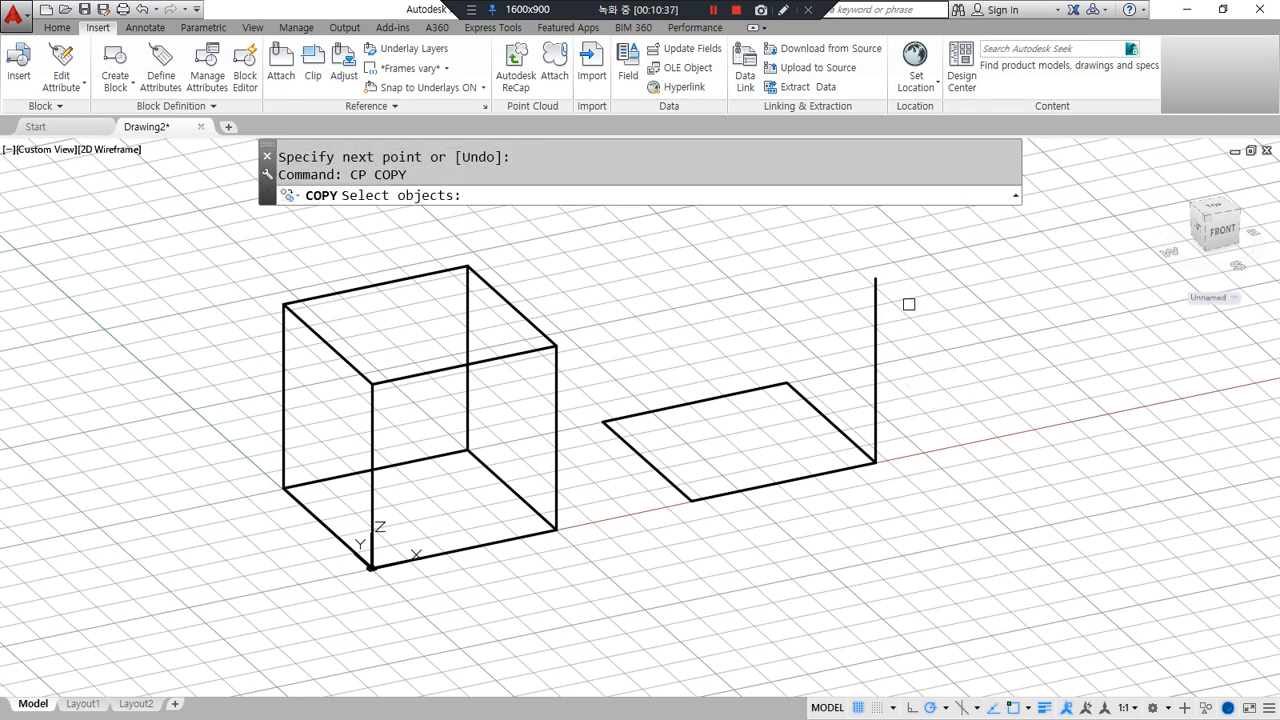
{"action": "left_click", "coordinate": [911, 302]}
{"action": "left_click", "coordinate": [771, 260]}
{"action": "key", "text": "Return"}
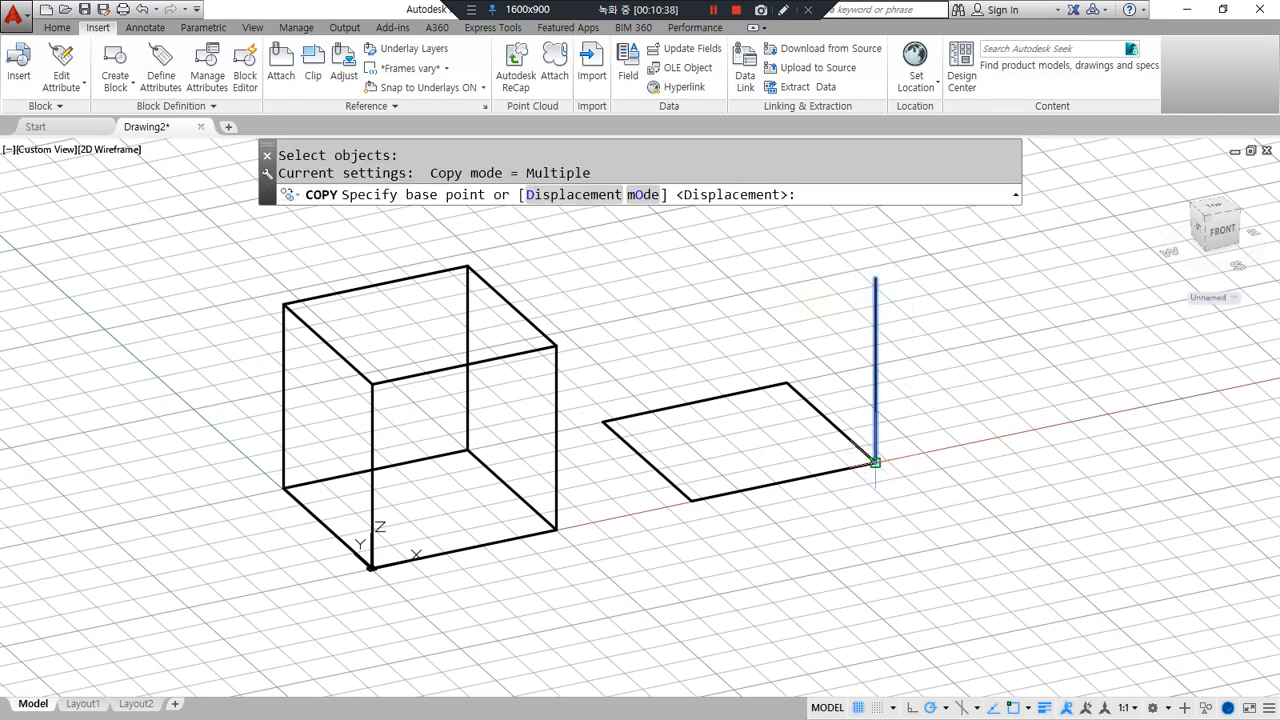
{"action": "left_click", "coordinate": [875, 462]}
{"action": "left_click", "coordinate": [787, 383]}
{"action": "left_click", "coordinate": [603, 422]}
{"action": "left_click", "coordinate": [691, 499]}
{"action": "key", "text": "Return"}
Copy the second square from the foot of its upright line to the line's upper end.
{"action": "key", "text": "Return"}
{"action": "left_click", "coordinate": [777, 482]}
{"action": "key", "text": "Return"}
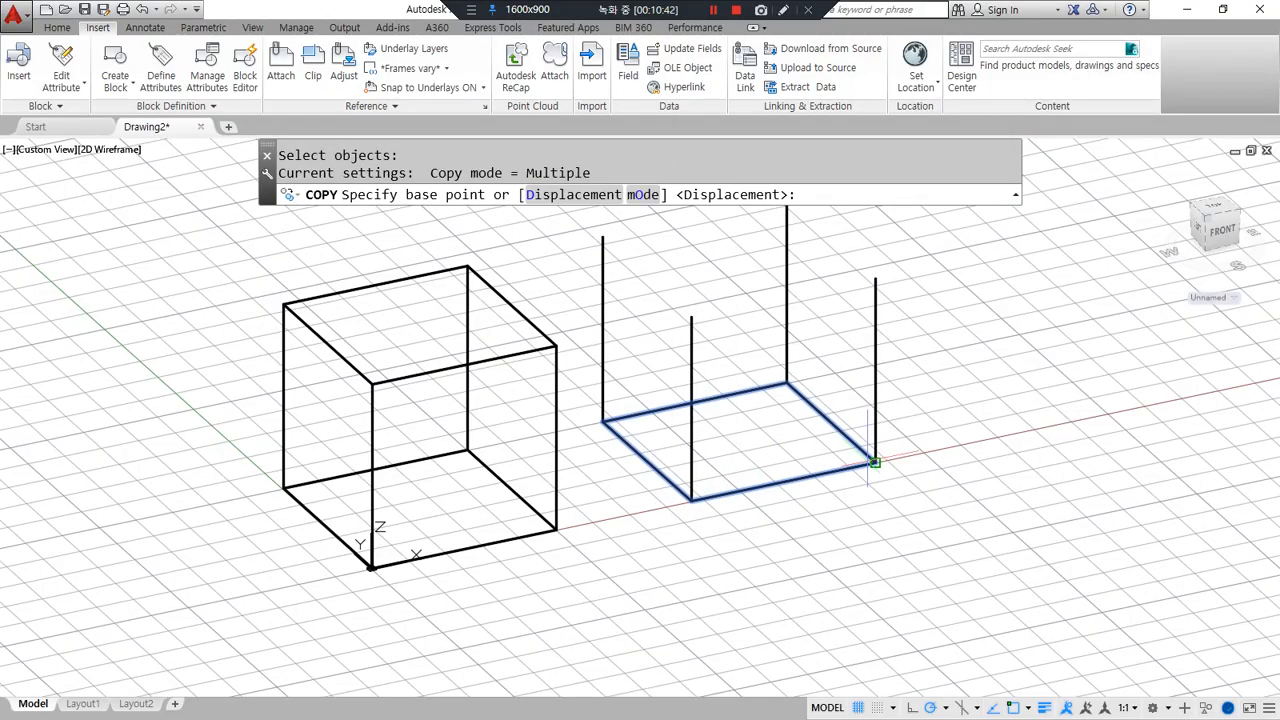
{"action": "left_click", "coordinate": [875, 462]}
{"action": "left_click", "coordinate": [876, 280]}
{"action": "key", "text": "Return"}
{"action": "scroll", "coordinate": [870, 458], "scroll_direction": "down", "scroll_amount": 2}
{"action": "mouse_move", "coordinate": [870, 458]}
{"action": "middle_mouse_down", "text": "shift"}
{"action": "mouse_move", "coordinate": [526, 451]}
{"action": "mouse_move", "coordinate": [729, 454]}
{"action": "mouse_move", "coordinate": [814, 480]}
{"action": "mouse_move", "coordinate": [605, 488]}
{"action": "mouse_move", "coordinate": [809, 466]}
{"action": "mouse_move", "coordinate": [854, 477]}
{"action": "middle_mouse_up", "text": "shift"}
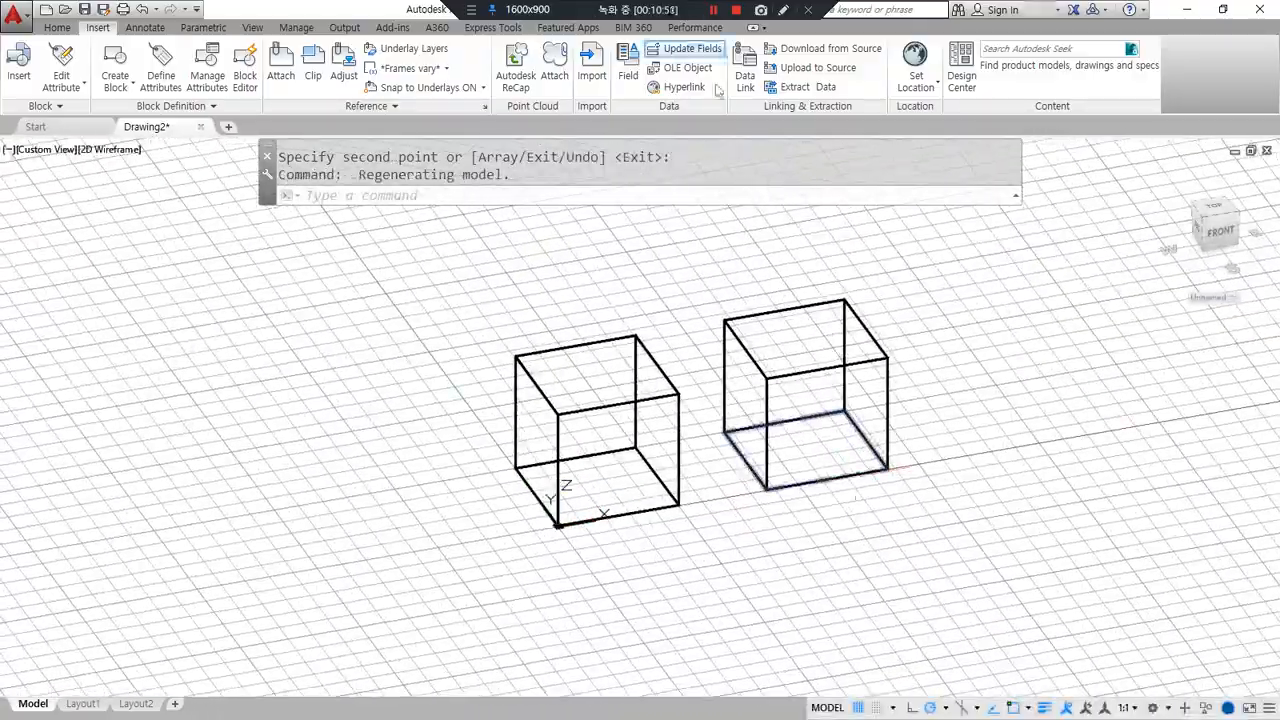
Erase the entire second box, including its base square, leaving only the first box.
{"action": "left_click", "coordinate": [949, 486]}
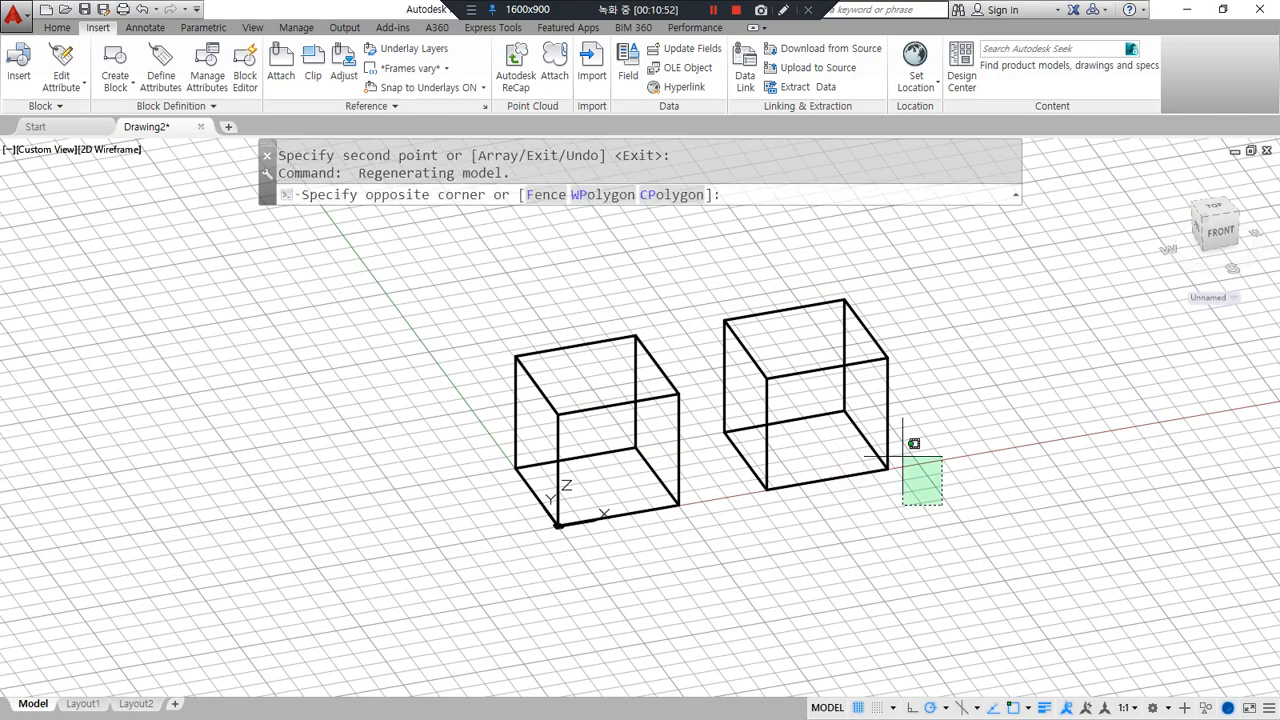
{"action": "left_click", "coordinate": [726, 236]}
{"action": "key", "text": "Delete"}
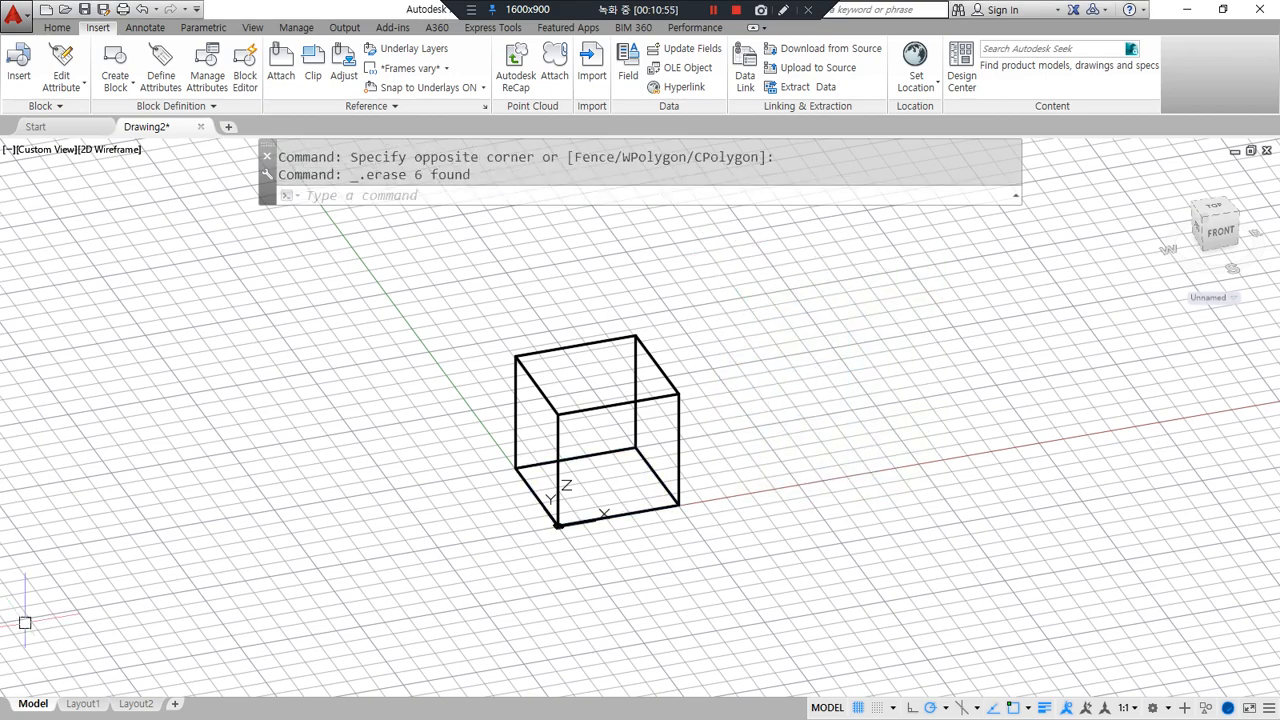
Switch to the Notepad notes, underline the WCS line and circle WCS, world, coordinate and system with the pen.
{"action": "key", "text": "alt+Tab"}
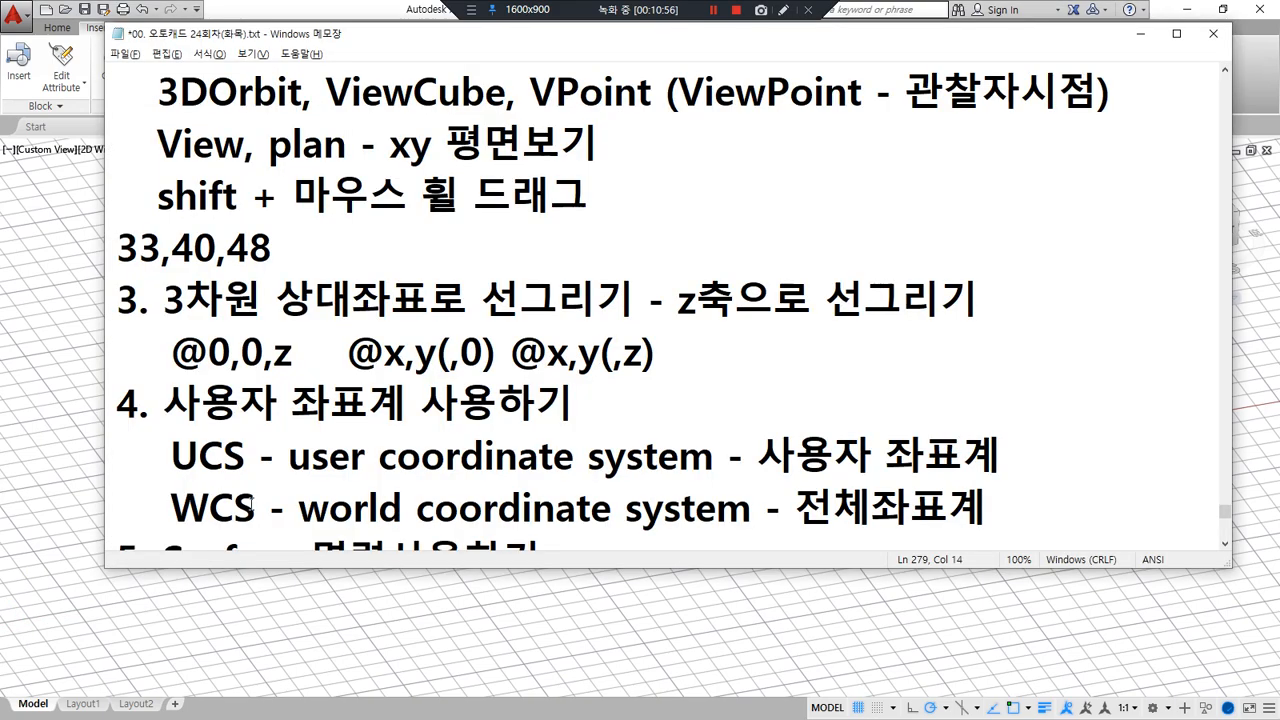
{"action": "scroll", "coordinate": [192, 500], "scroll_direction": "down", "scroll_amount": 1}
{"action": "mouse_move", "coordinate": [252, 392]}
{"action": "left_mouse_down"}
{"action": "mouse_move", "coordinate": [164, 345]}
{"action": "mouse_move", "coordinate": [378, 295]}
{"action": "mouse_move", "coordinate": [318, 392]}
{"action": "mouse_move", "coordinate": [292, 398]}
{"action": "left_mouse_up"}
{"action": "left_click_drag", "start_coordinate": [186, 380], "coordinate": [946, 381]}
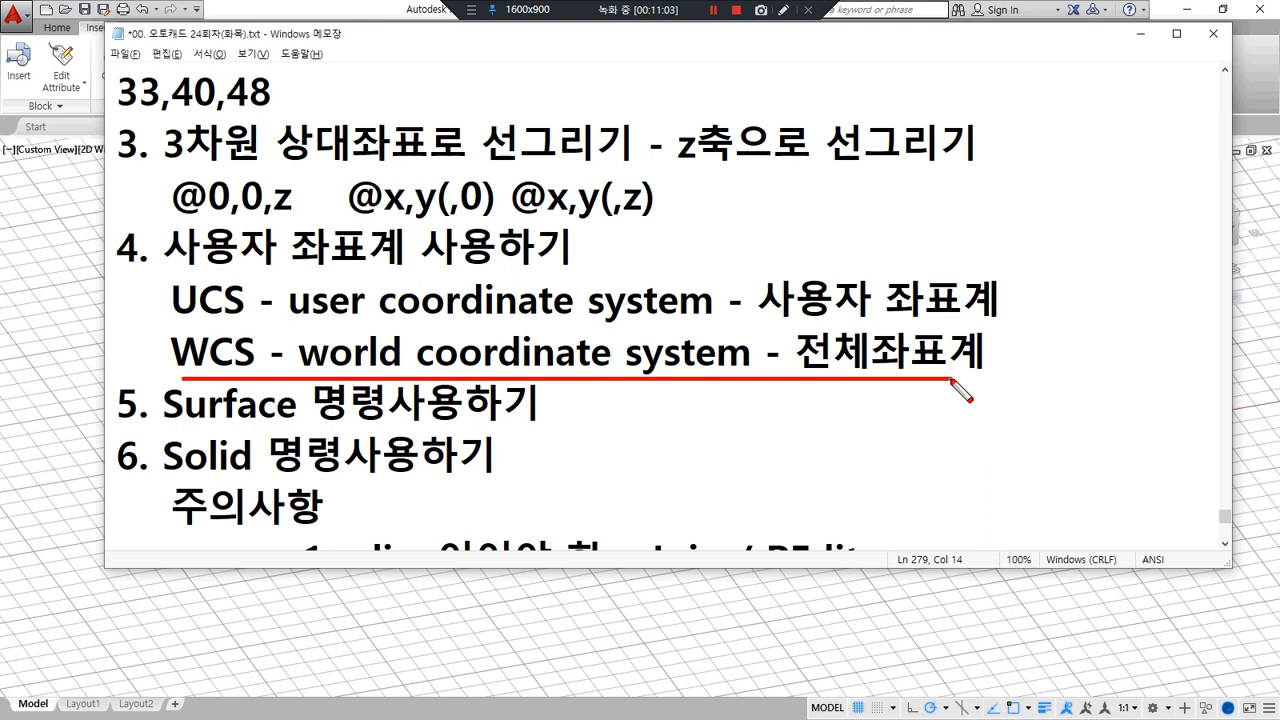
{"action": "left_click_drag", "start_coordinate": [188, 366], "coordinate": [250, 380]}
{"action": "mouse_move", "coordinate": [372, 366]}
{"action": "left_mouse_down"}
{"action": "mouse_move", "coordinate": [318, 335]}
{"action": "mouse_move", "coordinate": [402, 370]}
{"action": "left_mouse_up"}
{"action": "mouse_move", "coordinate": [548, 362]}
{"action": "left_mouse_down"}
{"action": "mouse_move", "coordinate": [535, 385]}
{"action": "mouse_move", "coordinate": [510, 333]}
{"action": "mouse_move", "coordinate": [556, 379]}
{"action": "left_mouse_up"}
{"action": "mouse_move", "coordinate": [692, 378]}
{"action": "left_mouse_down"}
{"action": "mouse_move", "coordinate": [670, 345]}
{"action": "mouse_move", "coordinate": [716, 372]}
{"action": "left_mouse_up"}
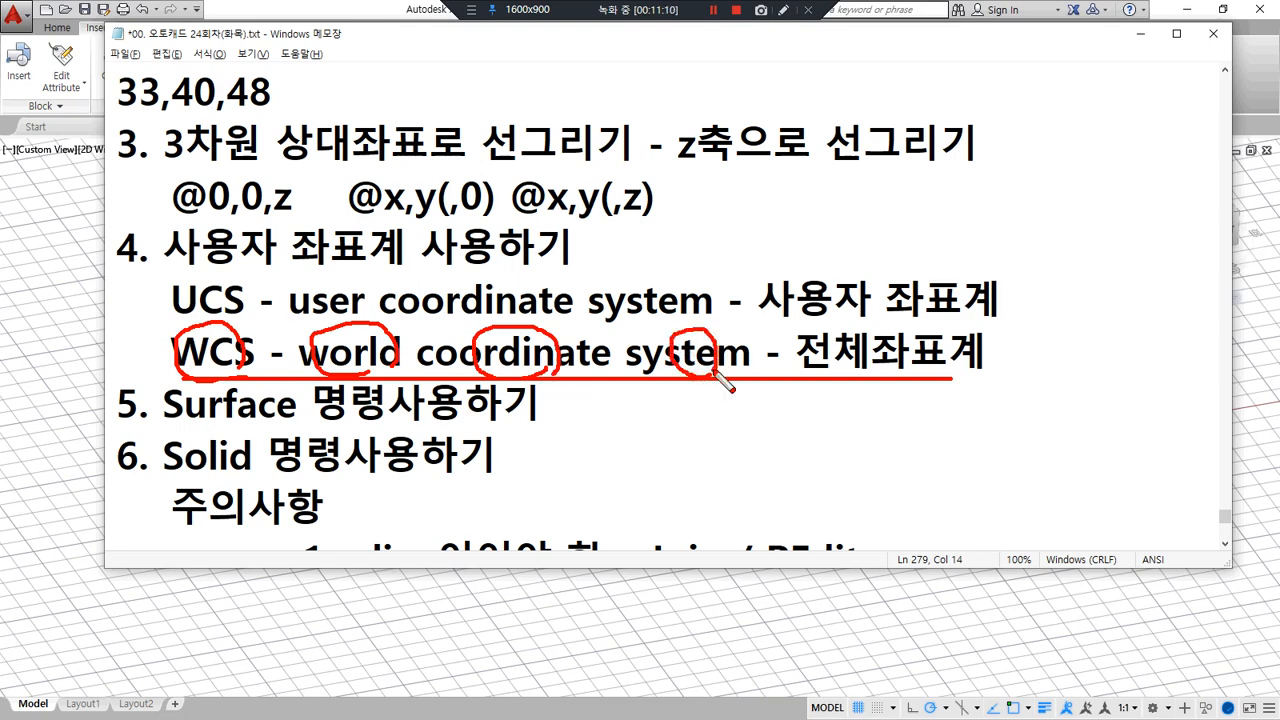
Clear the pen marks, mark the words of the UCS line, and underline both the UCS and WCS lines.
{"action": "key", "text": "Delete"}
{"action": "left_click_drag", "start_coordinate": [173, 318], "coordinate": [765, 325], "text": "shift"}
{"action": "mouse_move", "coordinate": [325, 315]}
{"action": "left_mouse_down"}
{"action": "mouse_move", "coordinate": [352, 282]}
{"action": "mouse_move", "coordinate": [344, 296]}
{"action": "left_mouse_up"}
{"action": "mouse_move", "coordinate": [445, 312]}
{"action": "left_mouse_down"}
{"action": "mouse_move", "coordinate": [488, 290]}
{"action": "mouse_move", "coordinate": [482, 318]}
{"action": "left_mouse_up"}
{"action": "left_click_drag", "start_coordinate": [618, 316], "coordinate": [660, 322]}
{"action": "key", "text": "Delete"}
{"action": "left_click_drag", "start_coordinate": [211, 369], "coordinate": [1020, 370], "text": "shift"}
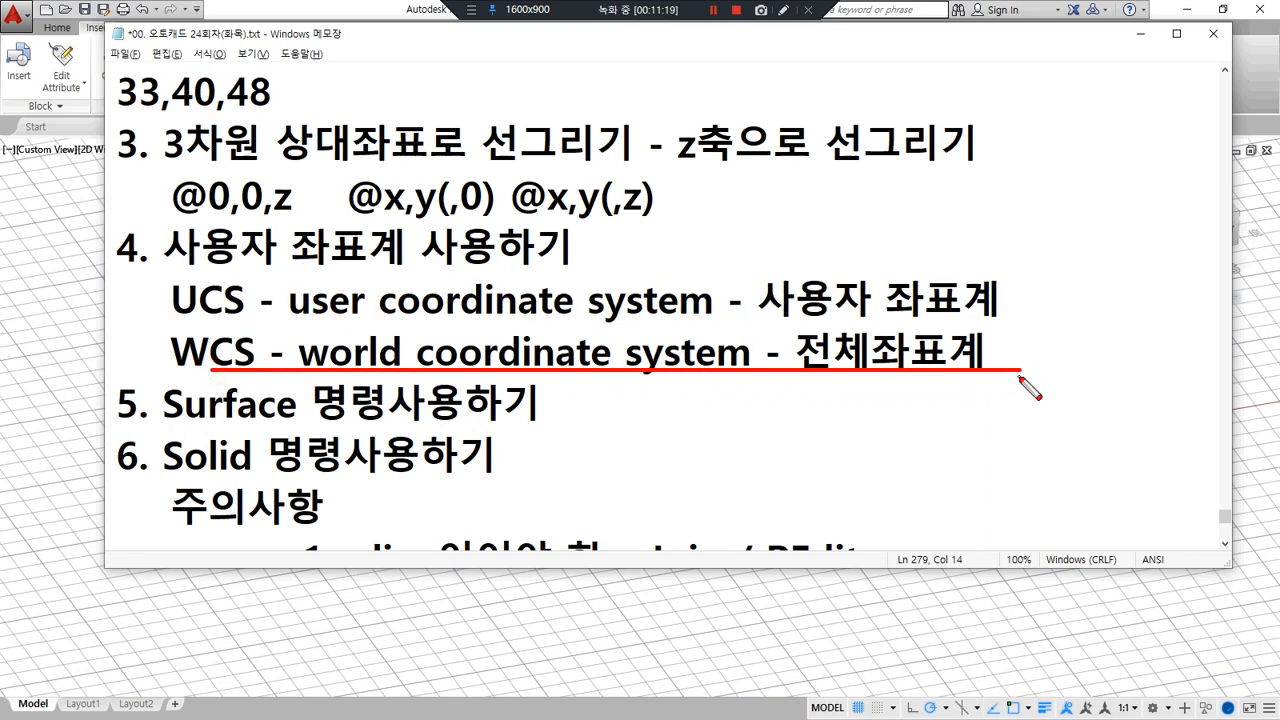
{"action": "left_click_drag", "start_coordinate": [160, 323], "coordinate": [986, 323], "text": "shift"}
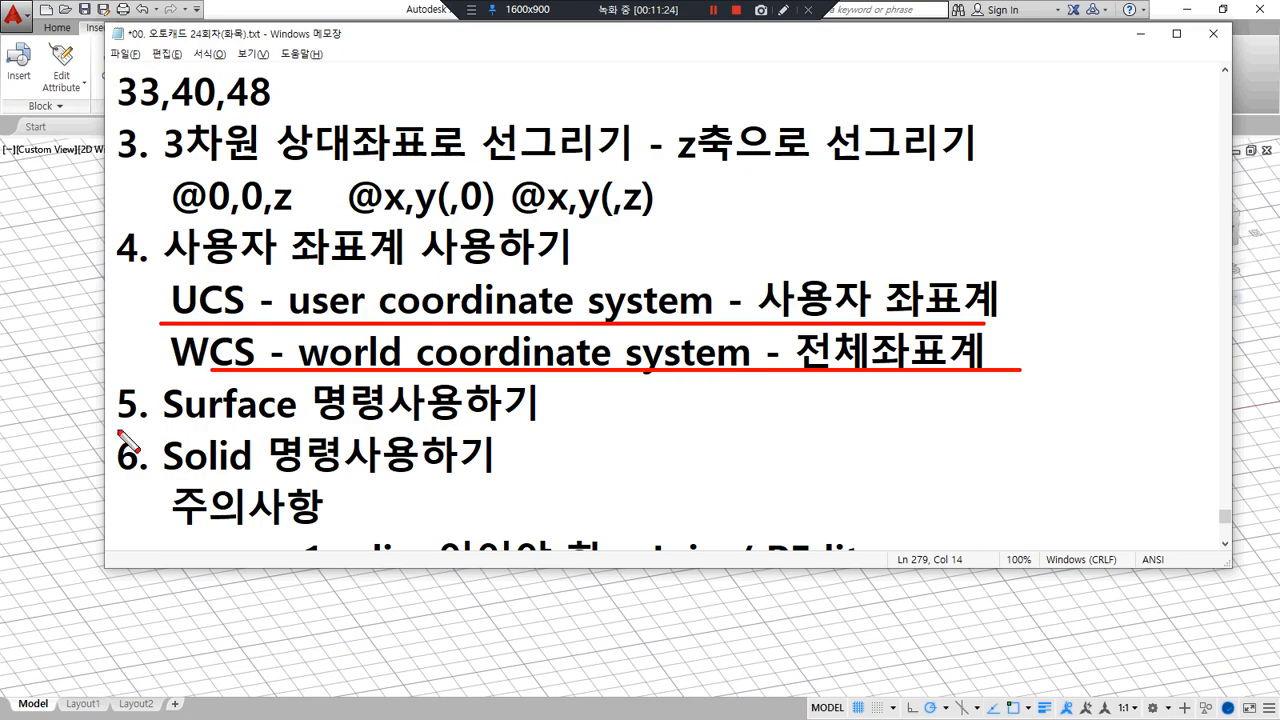
Return to AutoCAD and mark the box's bottom face with the pen.
{"action": "key", "text": "Escape"}
{"action": "left_click", "coordinate": [70, 393]}
{"action": "scroll", "coordinate": [626, 525], "scroll_direction": "up", "scroll_amount": 3}
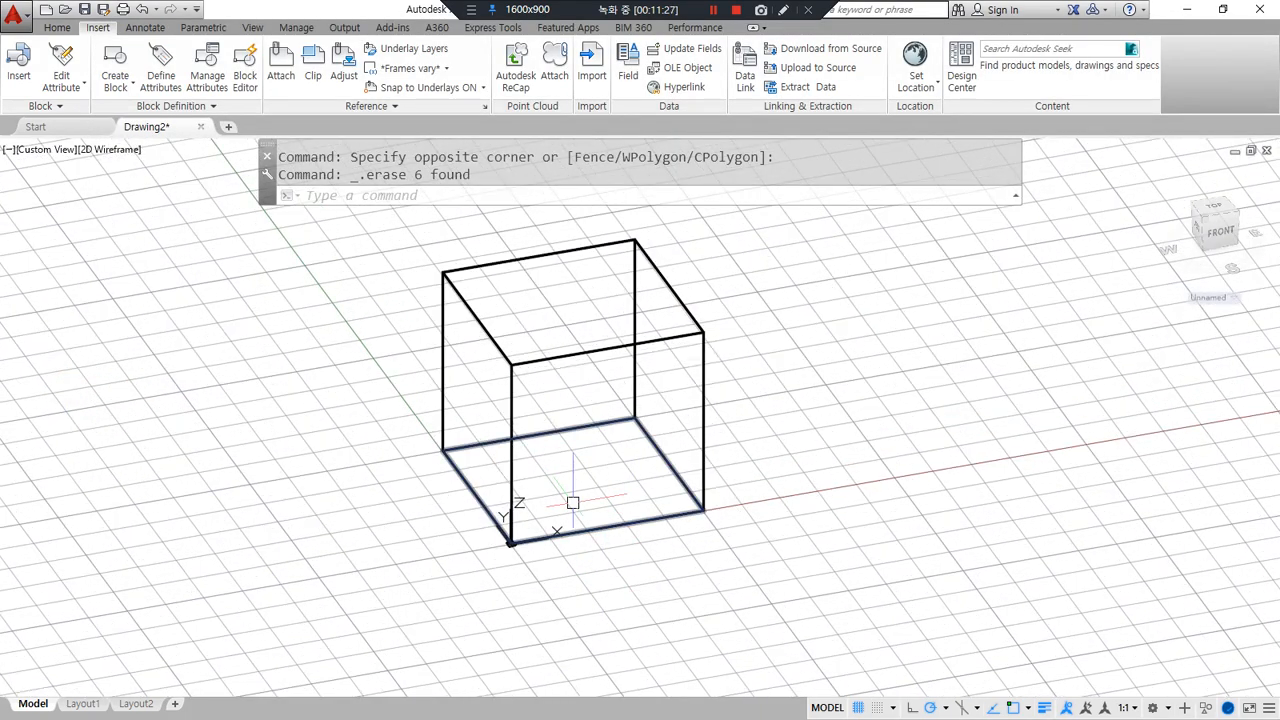
{"action": "left_click_drag", "start_coordinate": [551, 533], "coordinate": [709, 506], "text": "shift"}
{"action": "key", "text": "ctrl+z"}
{"action": "left_click_drag", "start_coordinate": [531, 539], "coordinate": [702, 509]}
{"action": "left_click_drag", "start_coordinate": [658, 495], "coordinate": [660, 530]}
{"action": "mouse_move", "coordinate": [543, 533]}
{"action": "left_mouse_down"}
{"action": "mouse_move", "coordinate": [463, 488]}
{"action": "mouse_move", "coordinate": [511, 473]}
{"action": "left_mouse_up"}
{"action": "key", "text": "Escape"}
Draw a helper line across the box's bottom face between the midpoints of its left and right edges.
{"action": "type", "text": "l"}
{"action": "key", "text": "Return"}
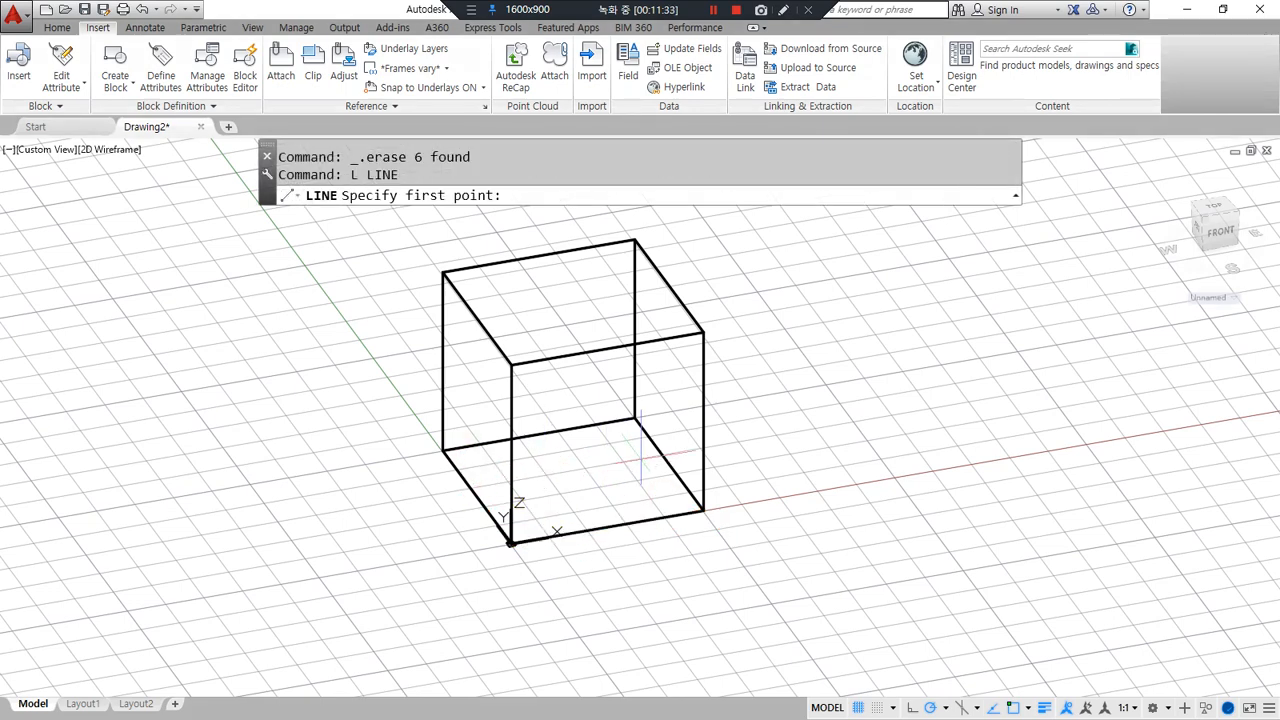
{"action": "left_click", "coordinate": [669, 464]}
{"action": "left_click", "coordinate": [477, 497]}
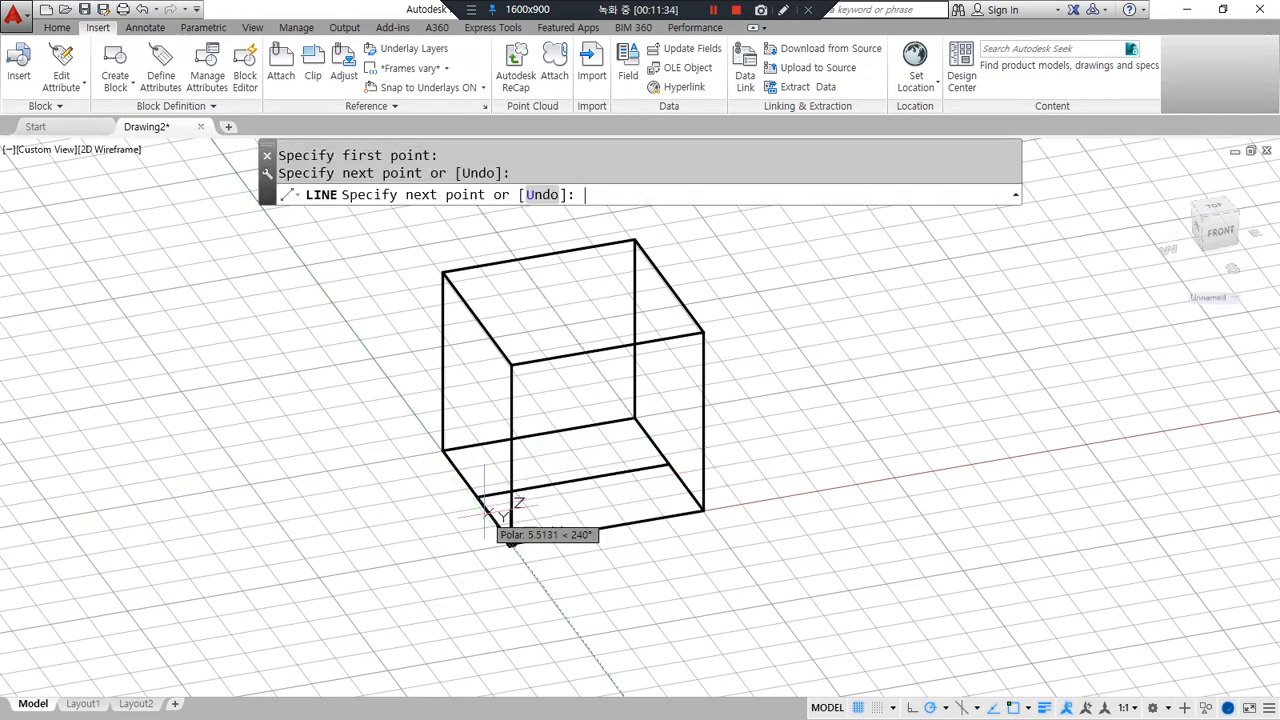
{"action": "key", "text": "Return"}
Draw a circle of radius 10 centred on the bottom face's helper line midpoint and erase the helper line.
{"action": "type", "text": "c"}
{"action": "key", "text": "Return"}
{"action": "left_click", "coordinate": [573, 481]}
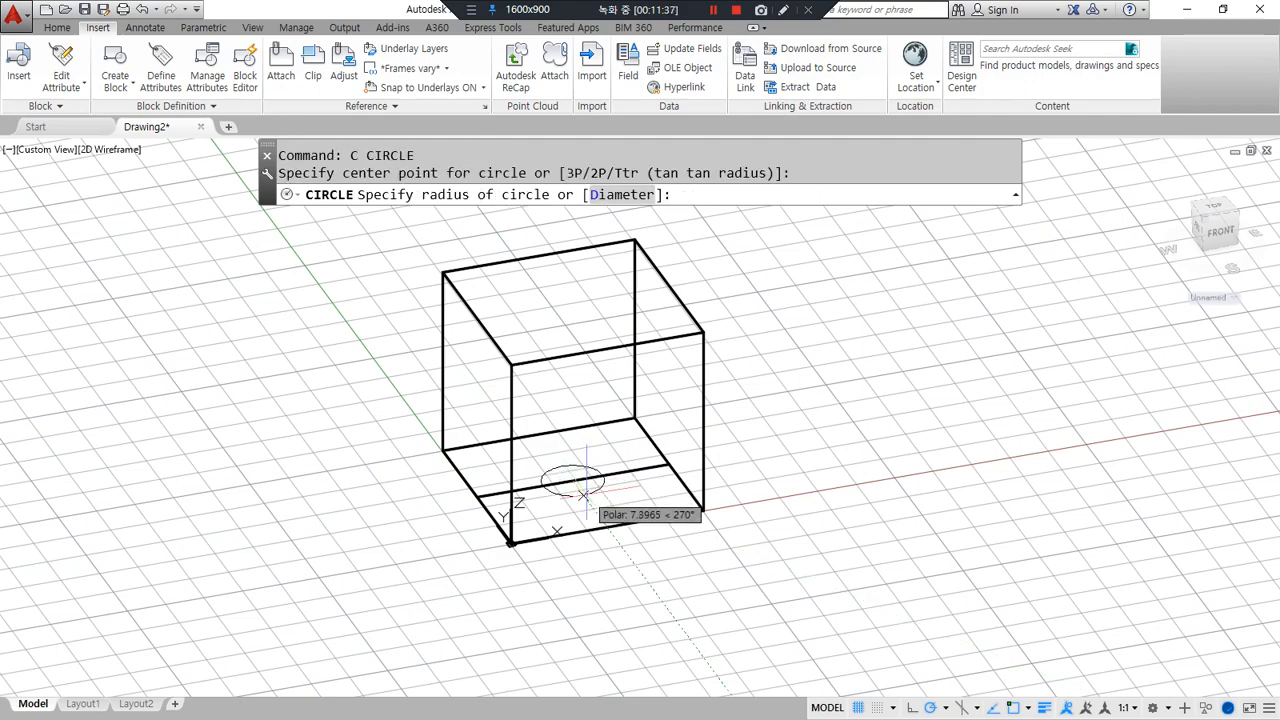
{"action": "type", "text": "10"}
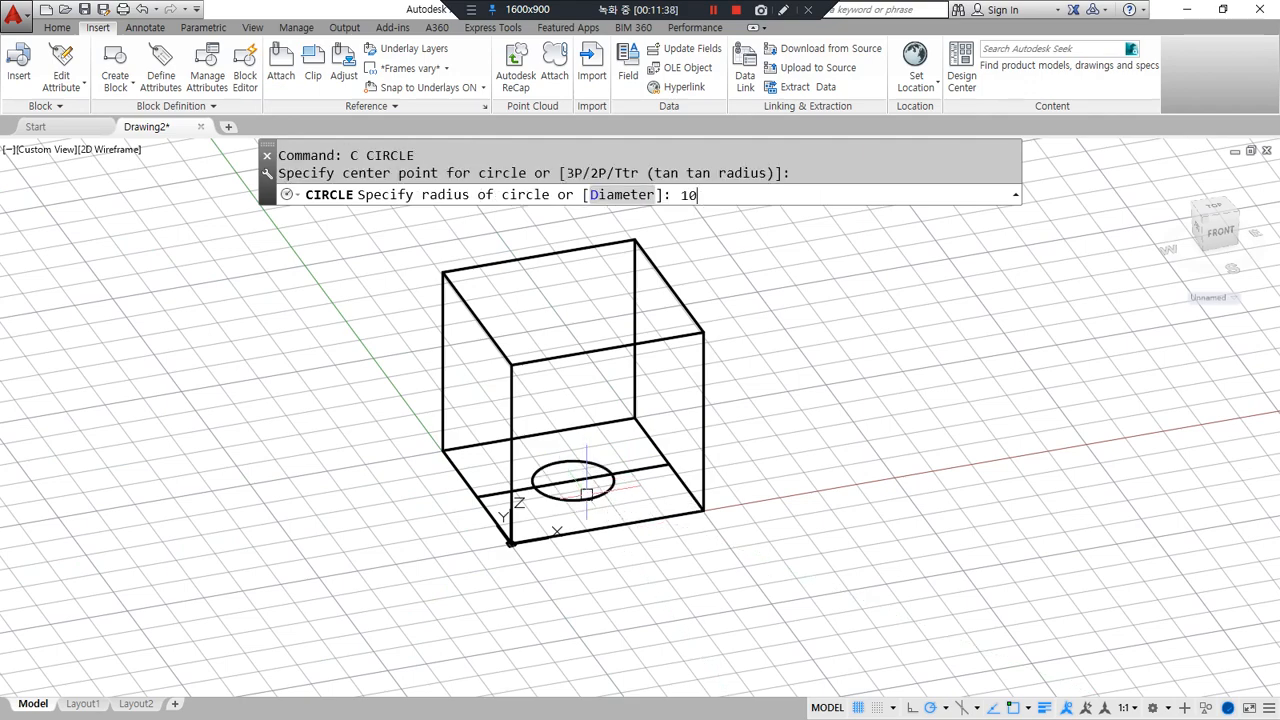
{"action": "key", "text": "Return"}
{"action": "left_click", "coordinate": [584, 484]}
{"action": "type", "text": "e"}
{"action": "key", "text": "Return"}
Draw a helper line across the box's top face between the midpoints of its back and front edges.
{"action": "middle_click_drag", "start_coordinate": [584, 490], "coordinate": [584, 588], "text": "shift"}
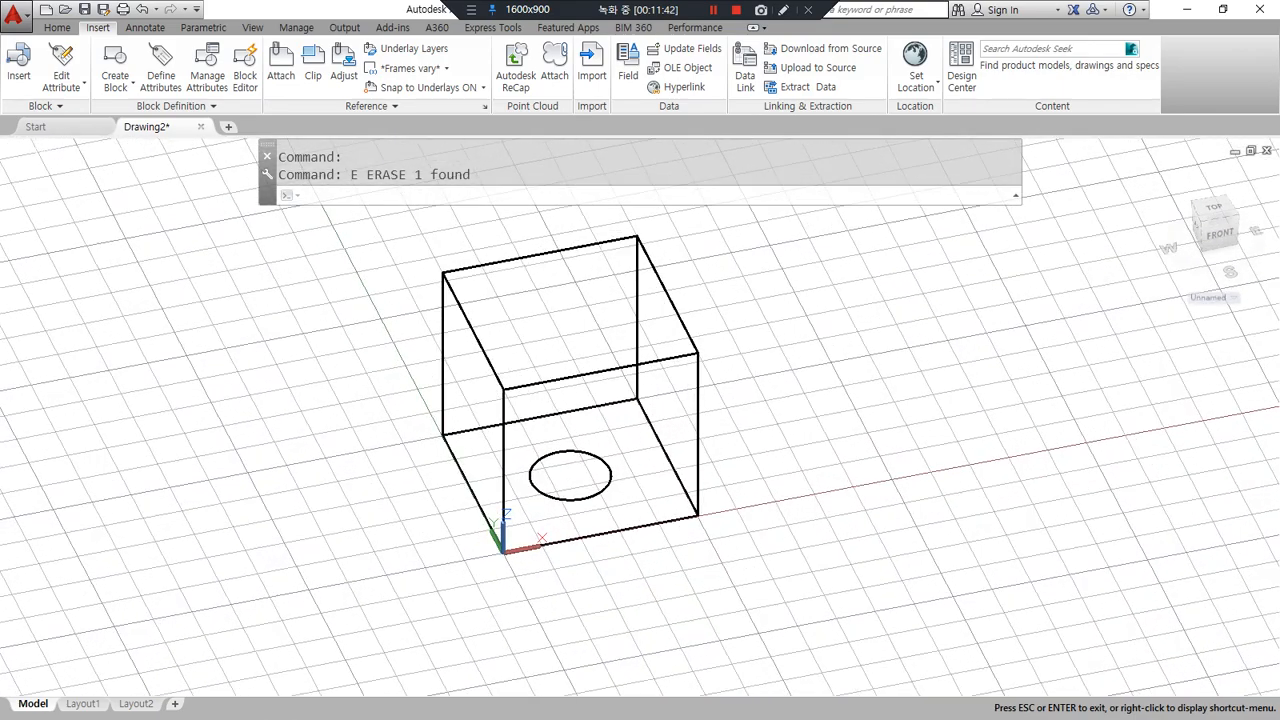
{"action": "type", "text": "L"}
{"action": "key", "text": "Return"}
{"action": "left_click", "coordinate": [540, 256]}
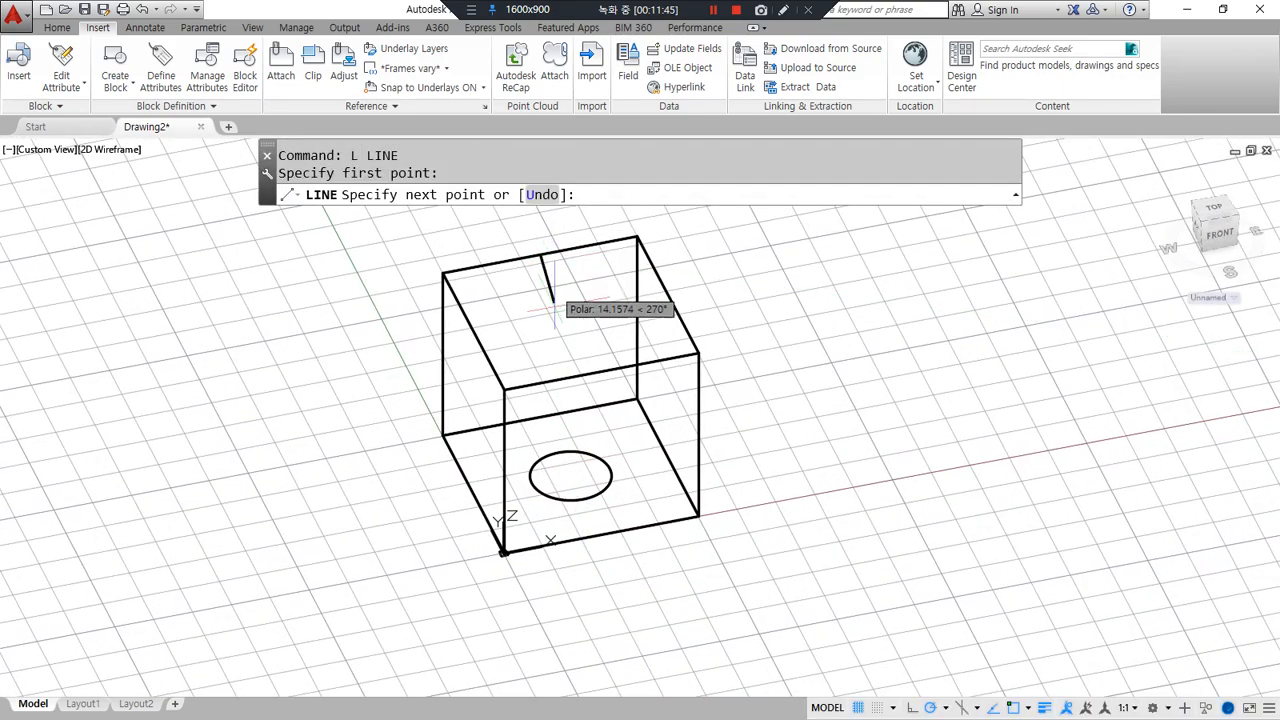
{"action": "left_click", "coordinate": [600, 371]}
{"action": "key", "text": "Return"}
Draw a circle with the default radius at the top face's helper line midpoint and erase the helper line.
{"action": "type", "text": "c"}
{"action": "key", "text": "Return"}
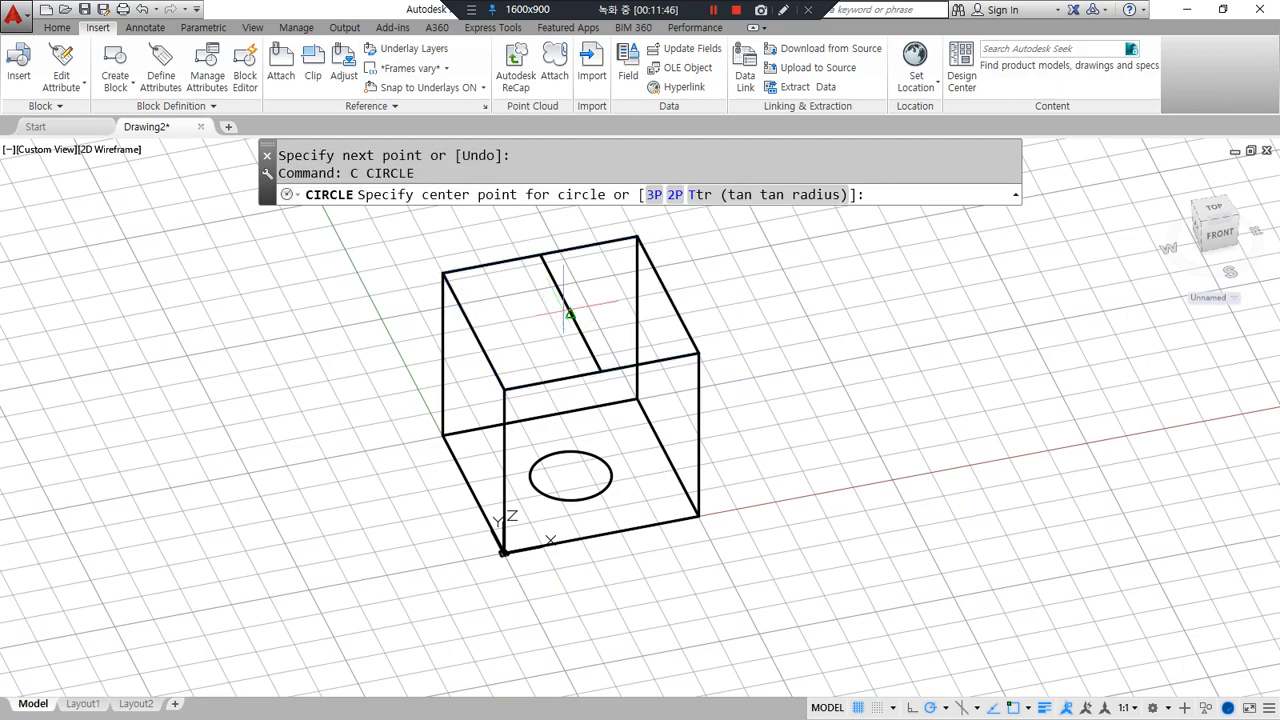
{"action": "left_click", "coordinate": [570, 313]}
{"action": "key", "text": "Return"}
{"action": "left_click", "coordinate": [588, 352]}
{"action": "type", "text": "e"}
{"action": "key", "text": "Return"}
Orbit to view the box's front face and cross-hatch that face with the pen.
{"action": "mouse_move", "coordinate": [750, 349]}
{"action": "middle_mouse_down", "text": "shift"}
{"action": "mouse_move", "coordinate": [743, 486]}
{"action": "mouse_move", "coordinate": [766, 357]}
{"action": "mouse_move", "coordinate": [766, 369]}
{"action": "mouse_move", "coordinate": [740, 355]}
{"action": "middle_mouse_up", "text": "shift"}
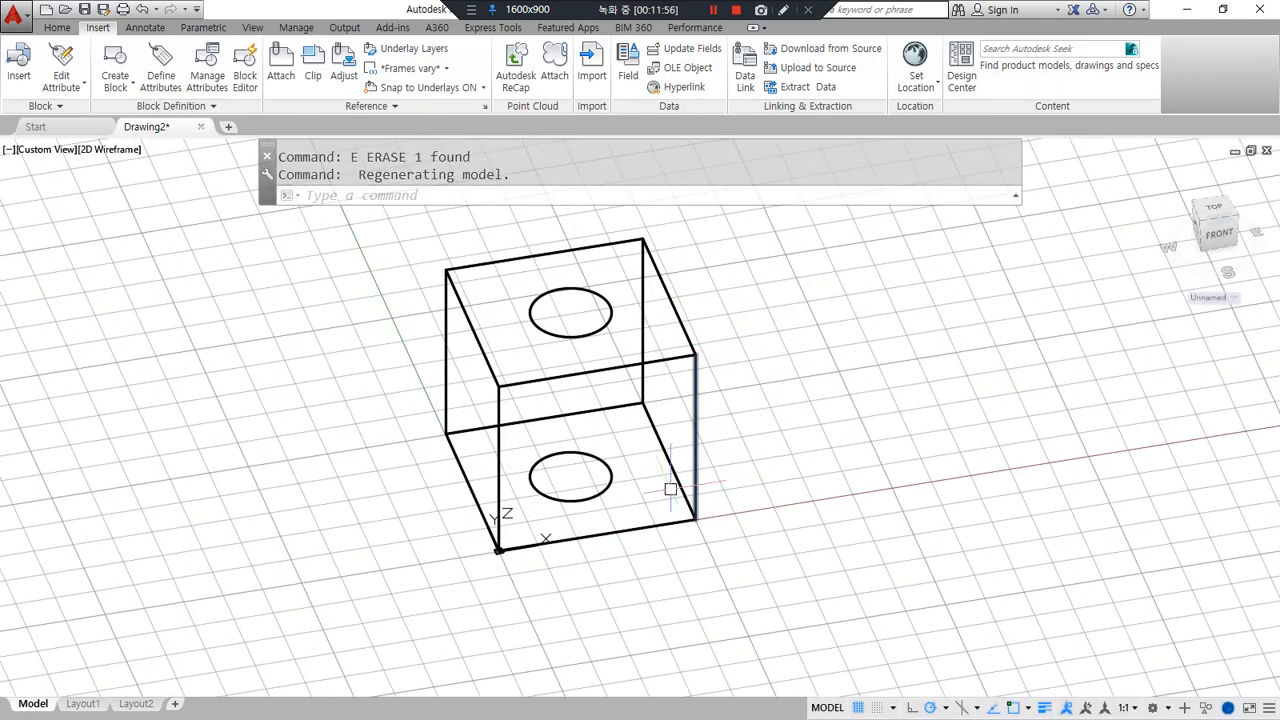
{"action": "middle_click_drag", "start_coordinate": [700, 494], "coordinate": [716, 487], "text": "shift"}
{"action": "key", "text": "ctrl+alt+d"}
{"action": "left_click_drag", "start_coordinate": [559, 374], "coordinate": [532, 442]}
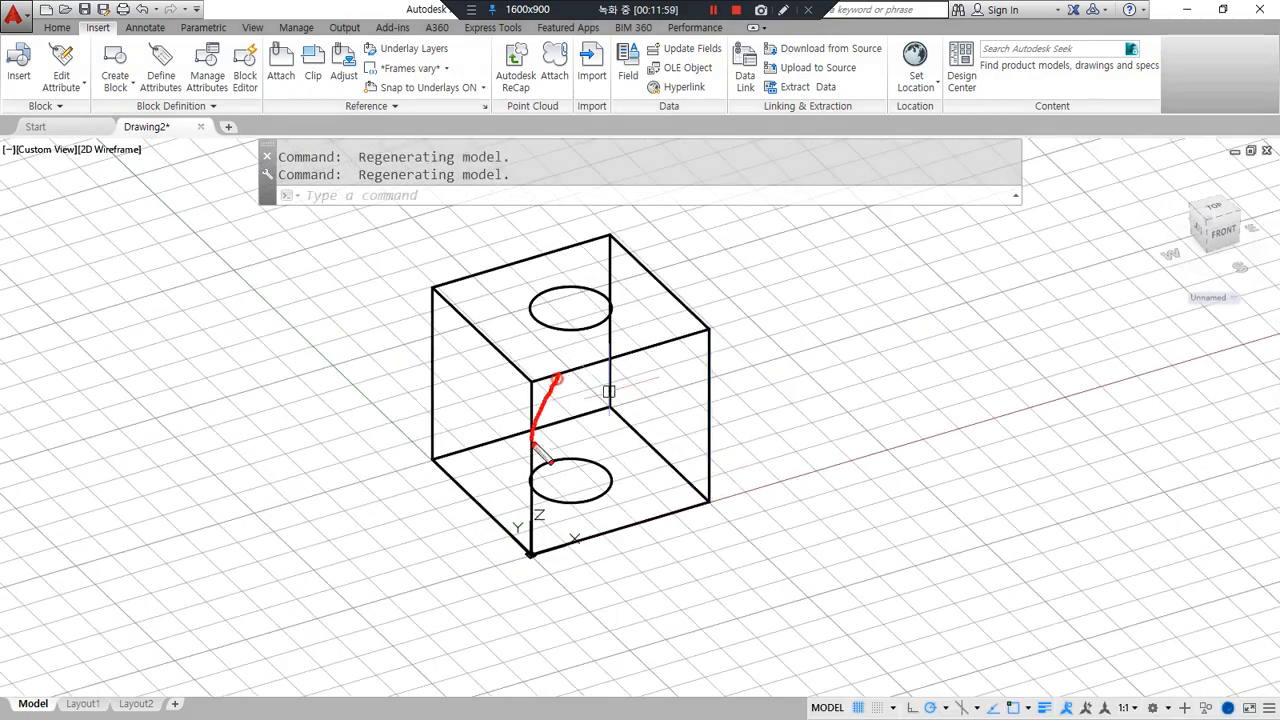
{"action": "left_click_drag", "start_coordinate": [603, 362], "coordinate": [543, 492]}
{"action": "left_click_drag", "start_coordinate": [680, 333], "coordinate": [591, 500]}
{"action": "left_click_drag", "start_coordinate": [695, 383], "coordinate": [630, 522]}
{"action": "left_click_drag", "start_coordinate": [698, 460], "coordinate": [663, 514]}
{"action": "left_click_drag", "start_coordinate": [619, 366], "coordinate": [724, 414]}
{"action": "left_click_drag", "start_coordinate": [606, 408], "coordinate": [705, 468]}
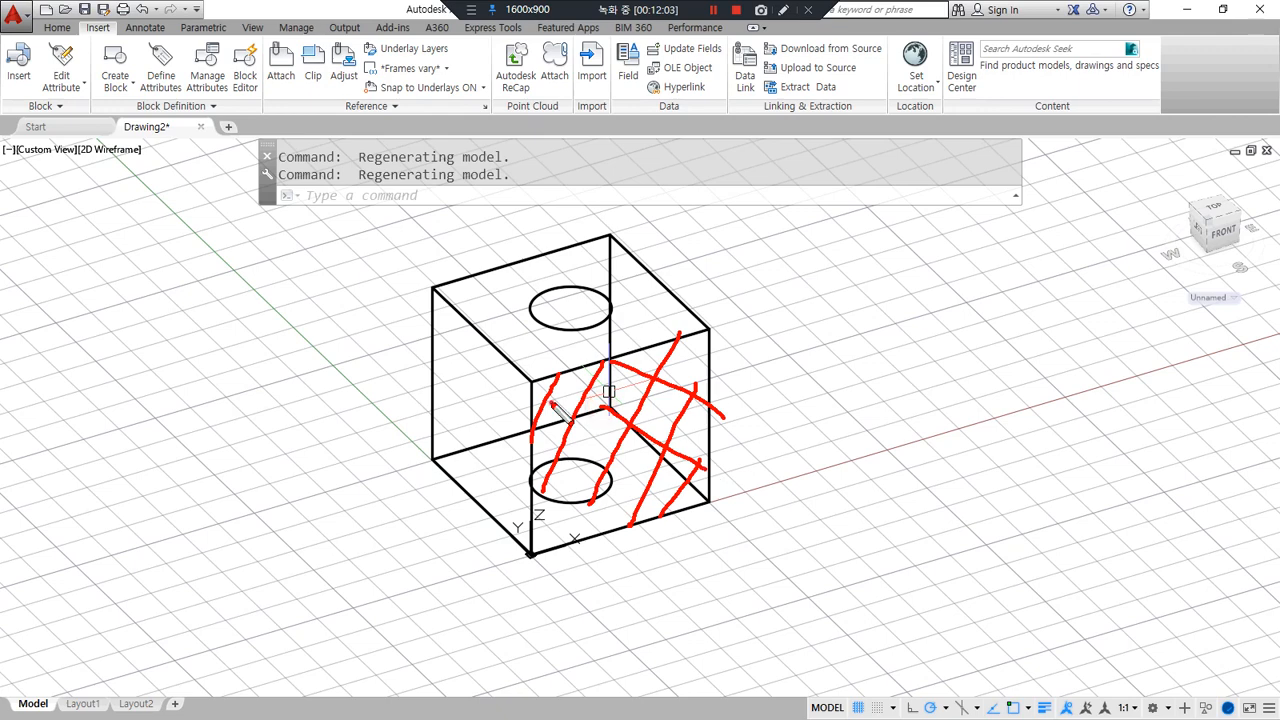
{"action": "left_click_drag", "start_coordinate": [552, 403], "coordinate": [673, 505]}
{"action": "left_click_drag", "start_coordinate": [557, 453], "coordinate": [655, 517]}
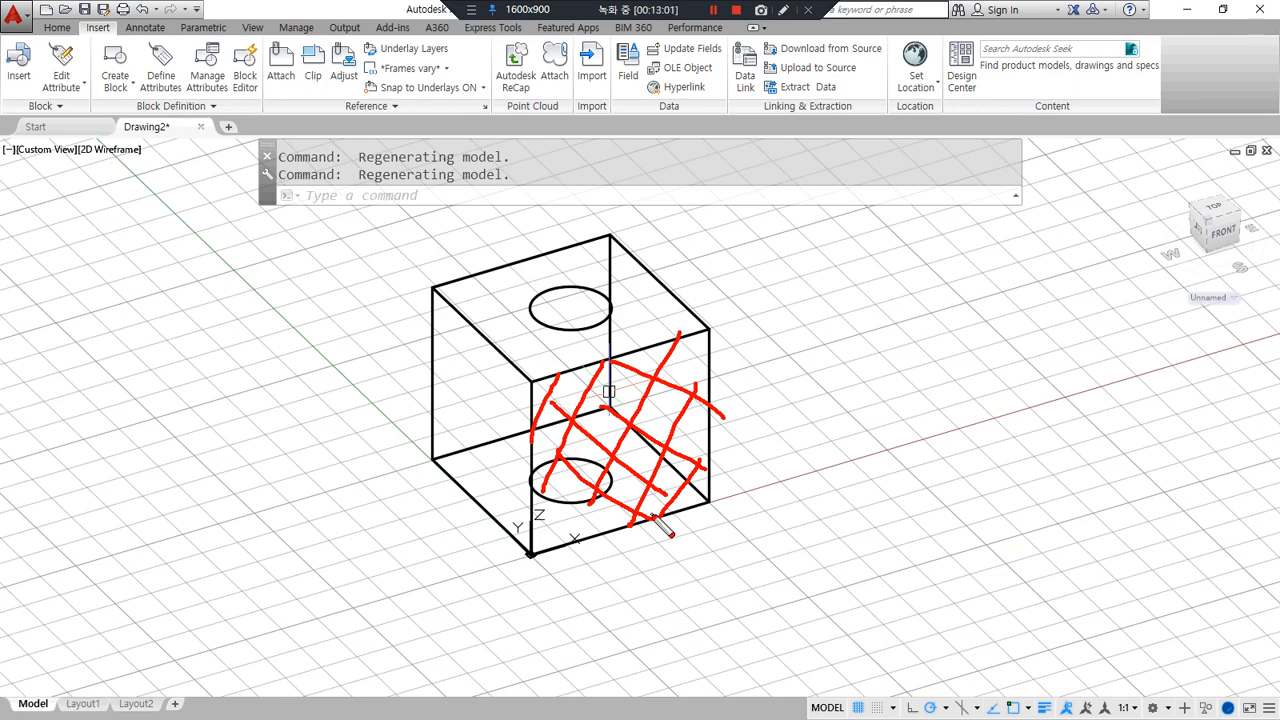
Align the UCS to the front face: origin at its lower left corner, X along the bottom edge, Y up the left edge.
{"action": "type", "text": "UCS"}
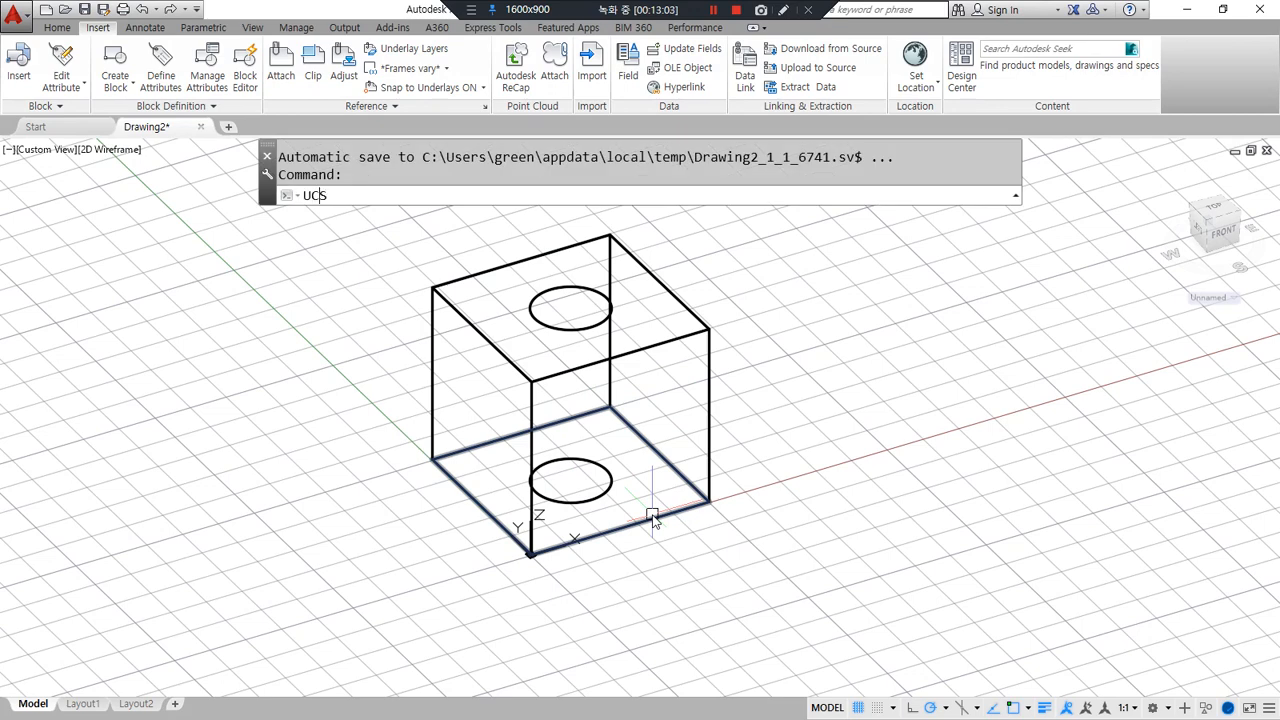
{"action": "key", "text": "Return"}
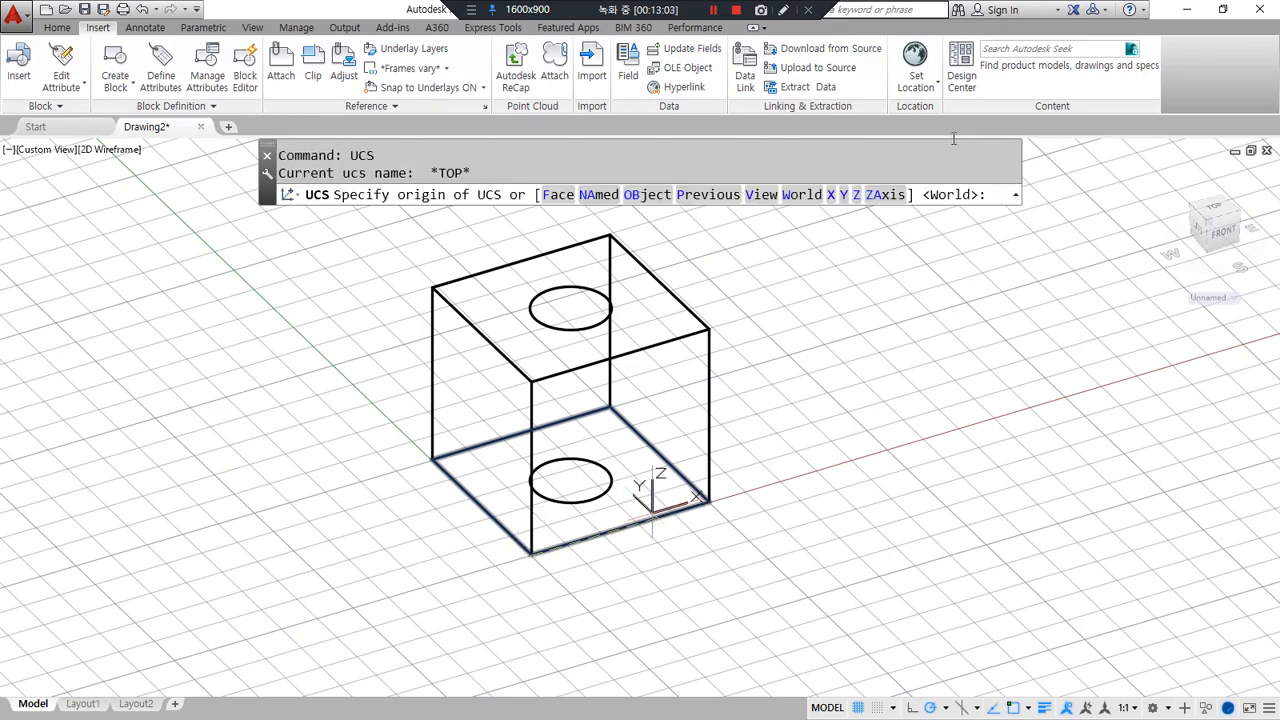
{"action": "left_click", "coordinate": [531, 551]}
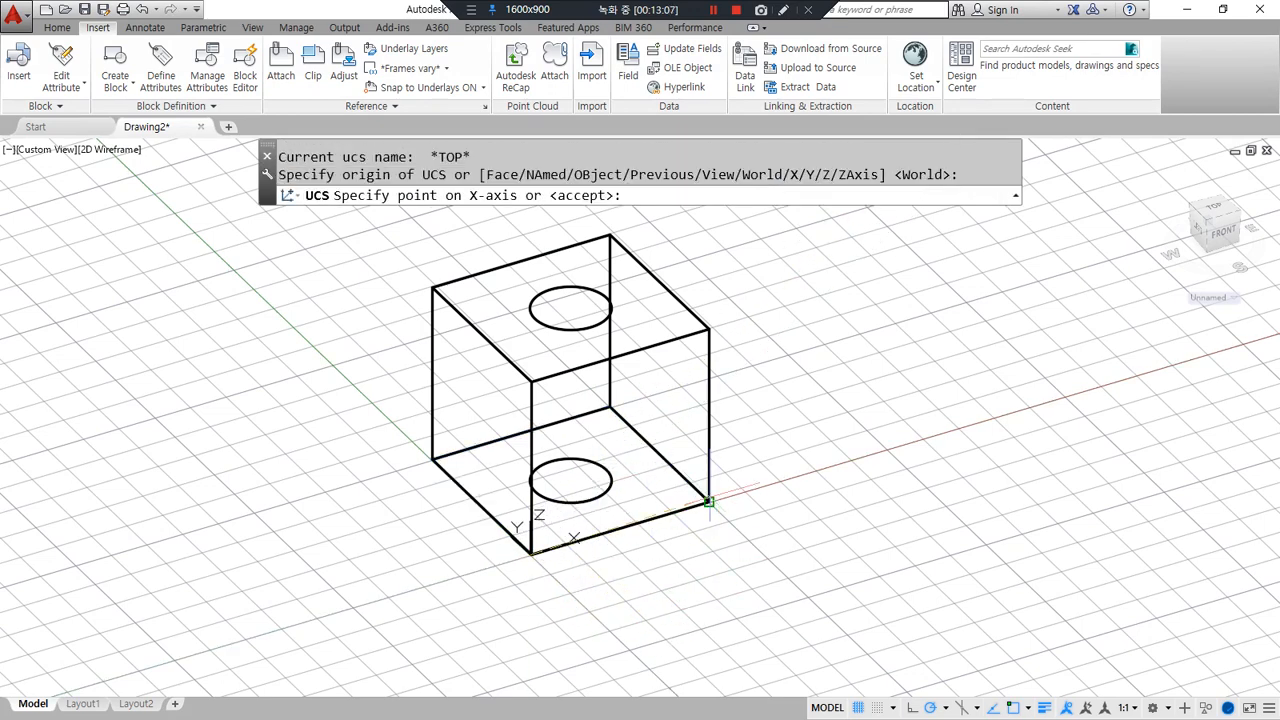
{"action": "left_click", "coordinate": [709, 501]}
{"action": "left_click", "coordinate": [531, 382]}
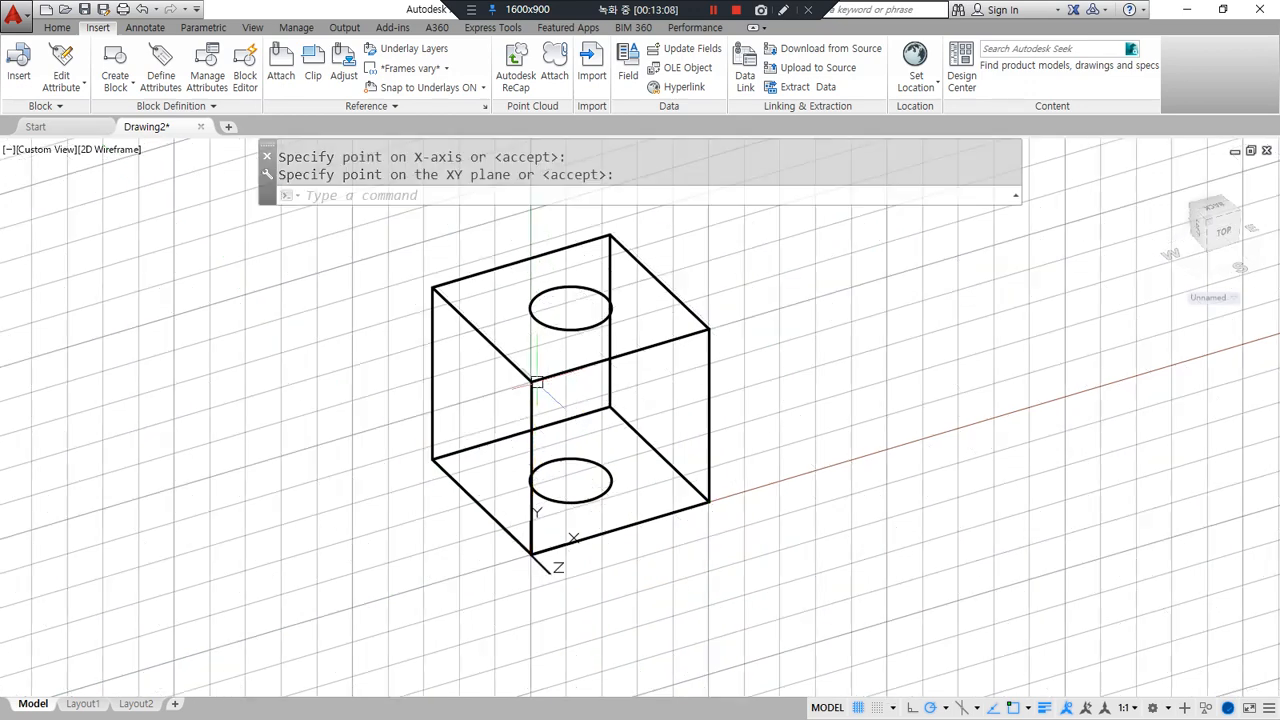
{"action": "mouse_move", "coordinate": [522, 586]}
{"action": "left_mouse_down"}
{"action": "mouse_move", "coordinate": [536, 492]}
{"action": "mouse_move", "coordinate": [600, 525]}
{"action": "mouse_move", "coordinate": [524, 588]}
{"action": "left_mouse_up"}
Draw a vertical helper line on the front face between the midpoints of its top and bottom edges.
{"action": "type", "text": "l"}
{"action": "key", "text": "Return"}
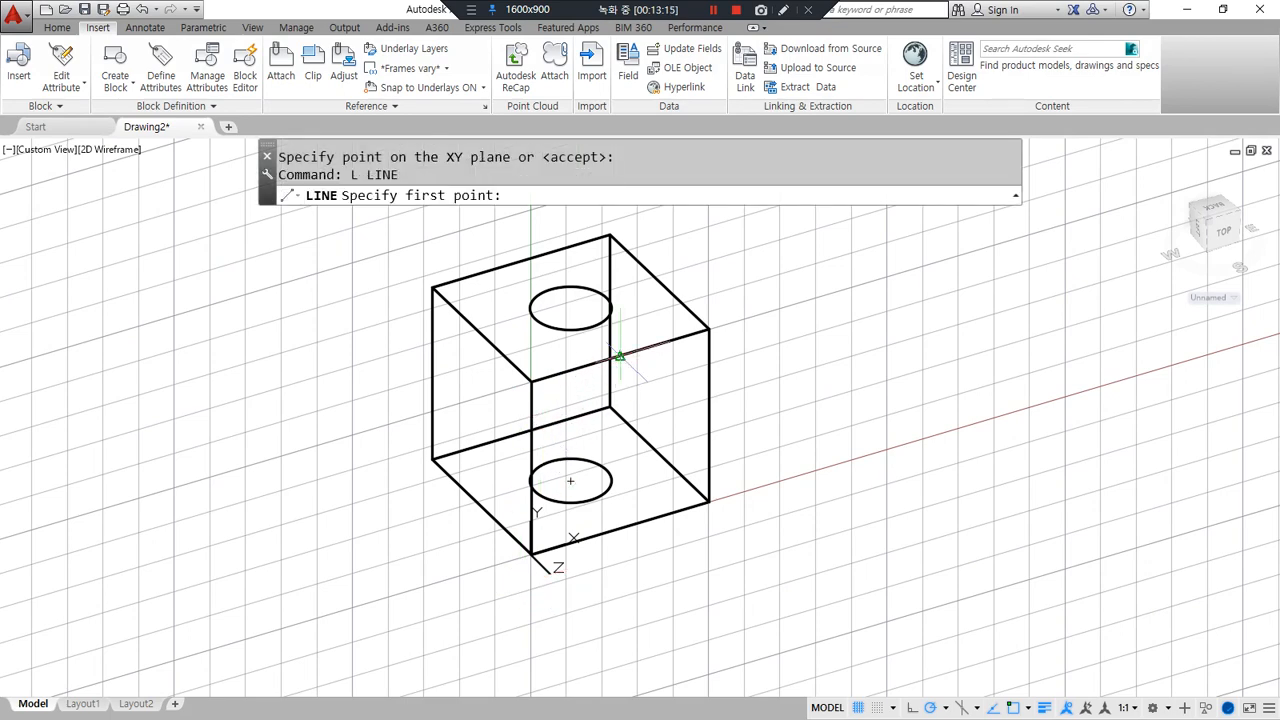
{"action": "left_click", "coordinate": [619, 355]}
{"action": "key", "text": "Return"}
Draw a circle of radius 10 at the front face's helper line midpoint and erase the helper line.
{"action": "type", "text": "c"}
{"action": "key", "text": "Return"}
{"action": "left_click", "coordinate": [620, 441]}
{"action": "key", "text": "Escape"}
{"action": "left_click", "coordinate": [620, 458]}
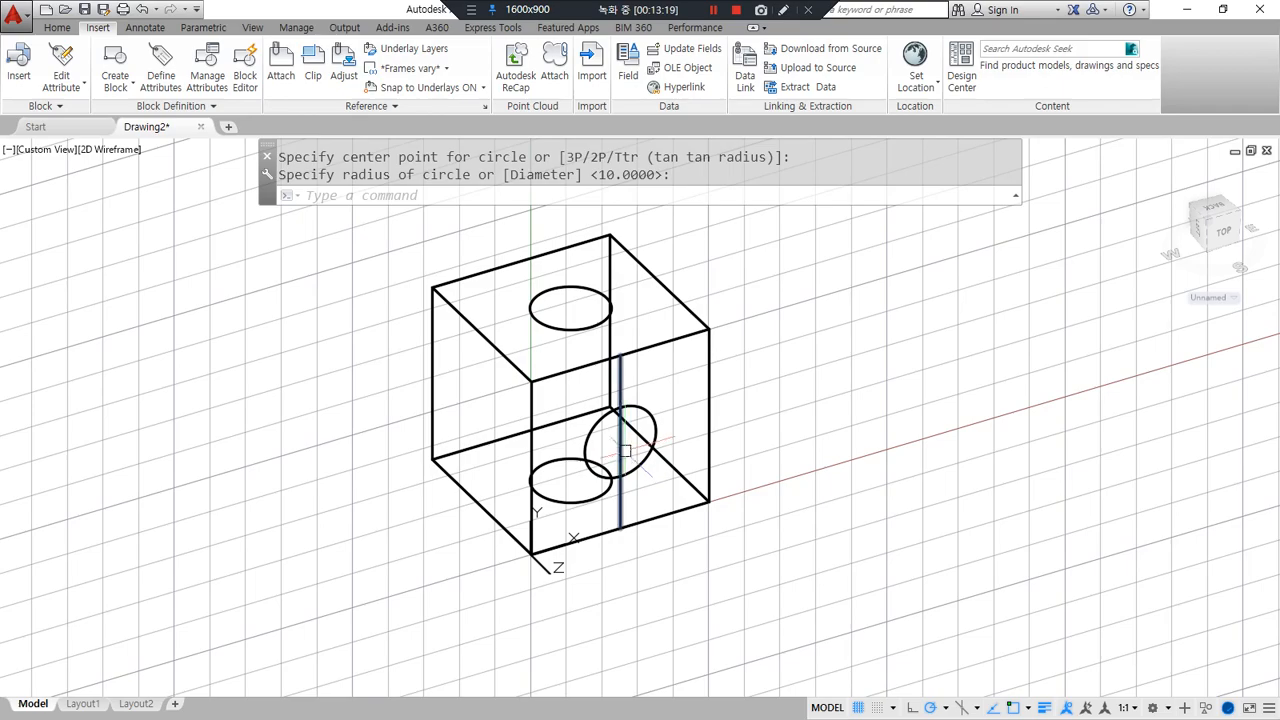
{"action": "type", "text": "e"}
{"action": "key", "text": "Return"}
Draw a vertical helper line on the back face between the midpoints of its top and bottom edges.
{"action": "type", "text": "l"}
{"action": "key", "text": "Return"}
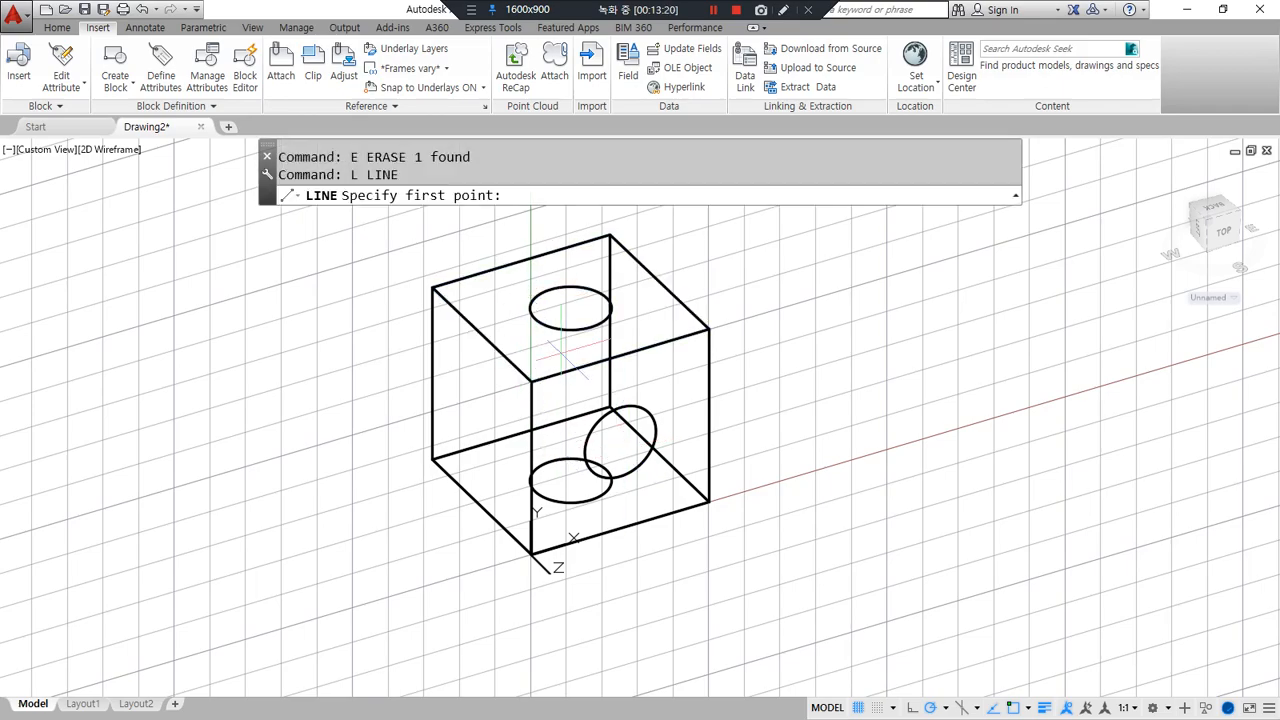
{"action": "middle_click_drag", "start_coordinate": [570, 308], "coordinate": [576, 366], "text": "shift"}
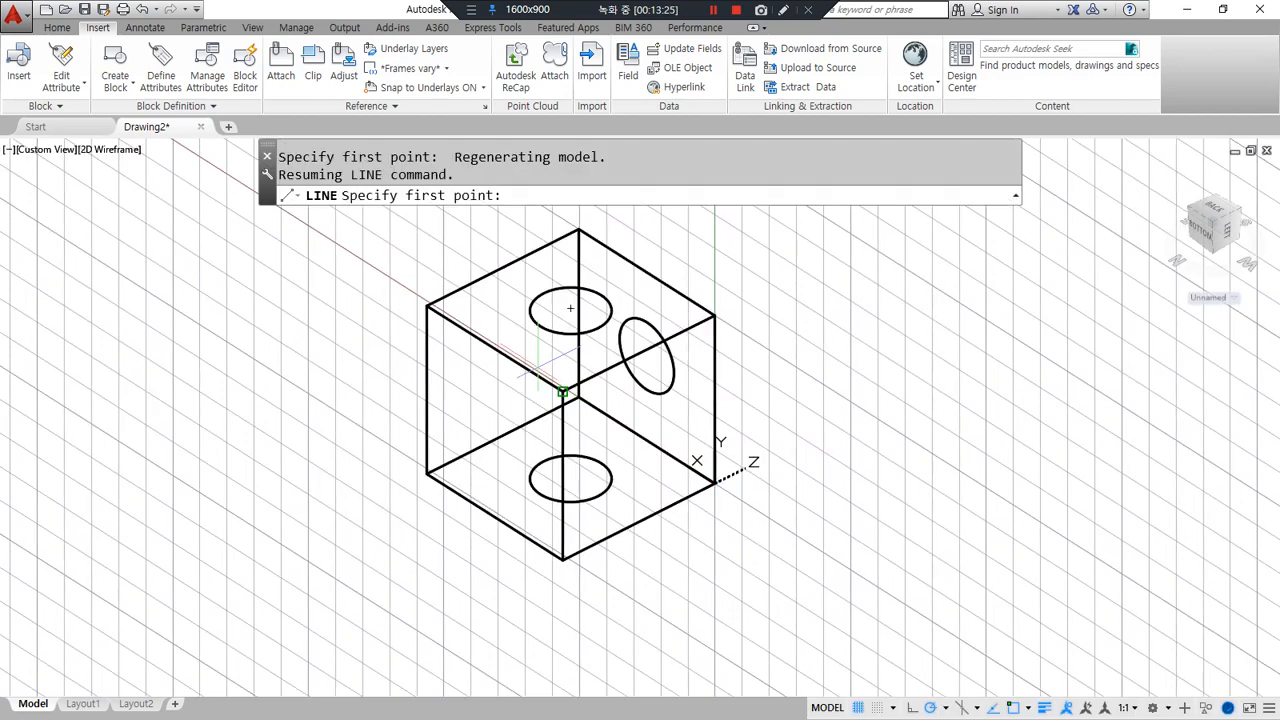
{"action": "left_click", "coordinate": [495, 349]}
{"action": "left_click", "coordinate": [493, 517]}
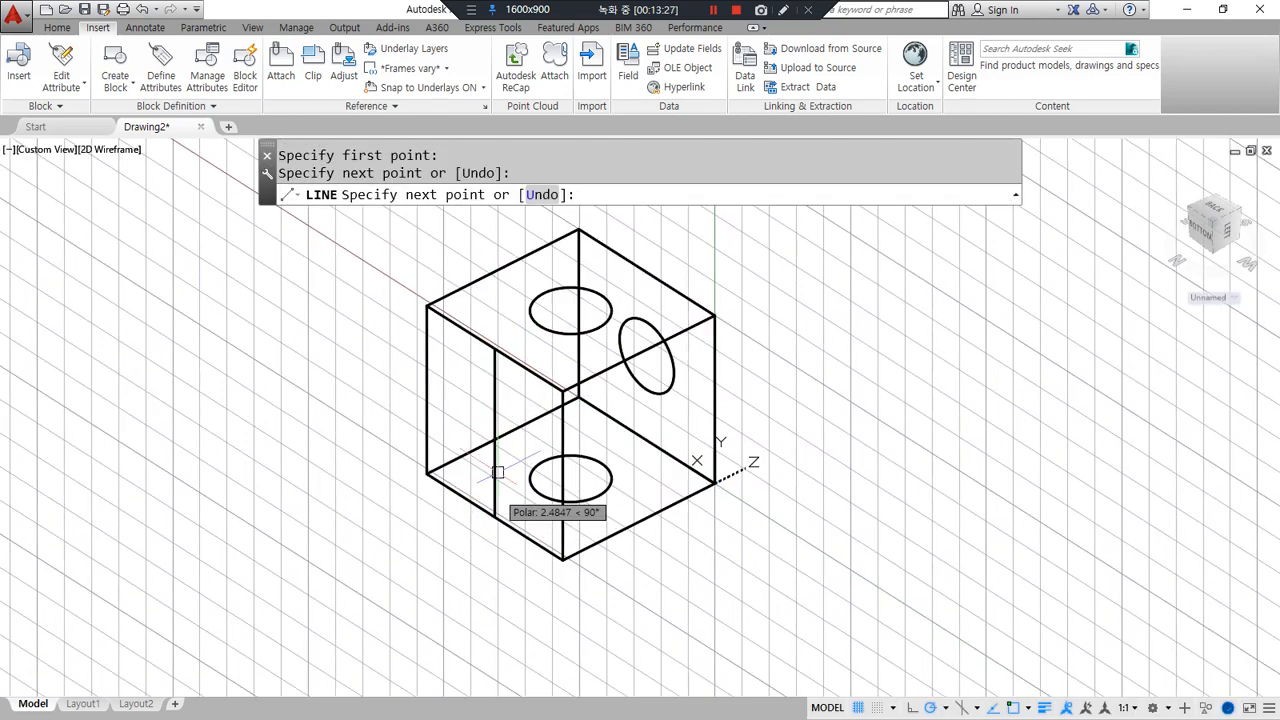
{"action": "key", "text": "Return"}
Draw a circle of radius 10 at the back face's helper line midpoint and erase the helper line.
{"action": "type", "text": "c"}
{"action": "key", "text": "Return"}
{"action": "left_click", "coordinate": [492, 430]}
{"action": "left_click", "coordinate": [478, 452]}
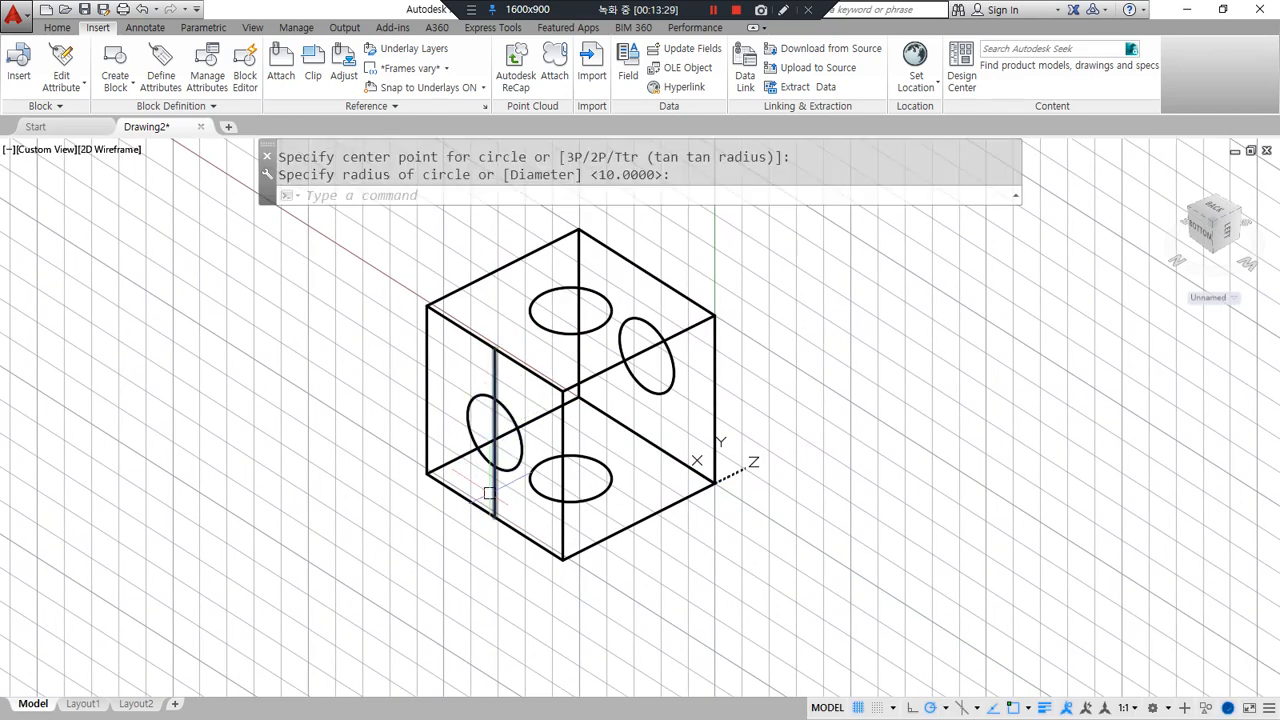
{"action": "left_click", "coordinate": [494, 485]}
{"action": "type", "text": "e"}
{"action": "key", "text": "Return"}
Orbit to view the box's left side face, hatch it with diagonal pen strokes, and clear the marks.
{"action": "middle_click_drag", "start_coordinate": [605, 472], "coordinate": [540, 458], "text": "shift"}
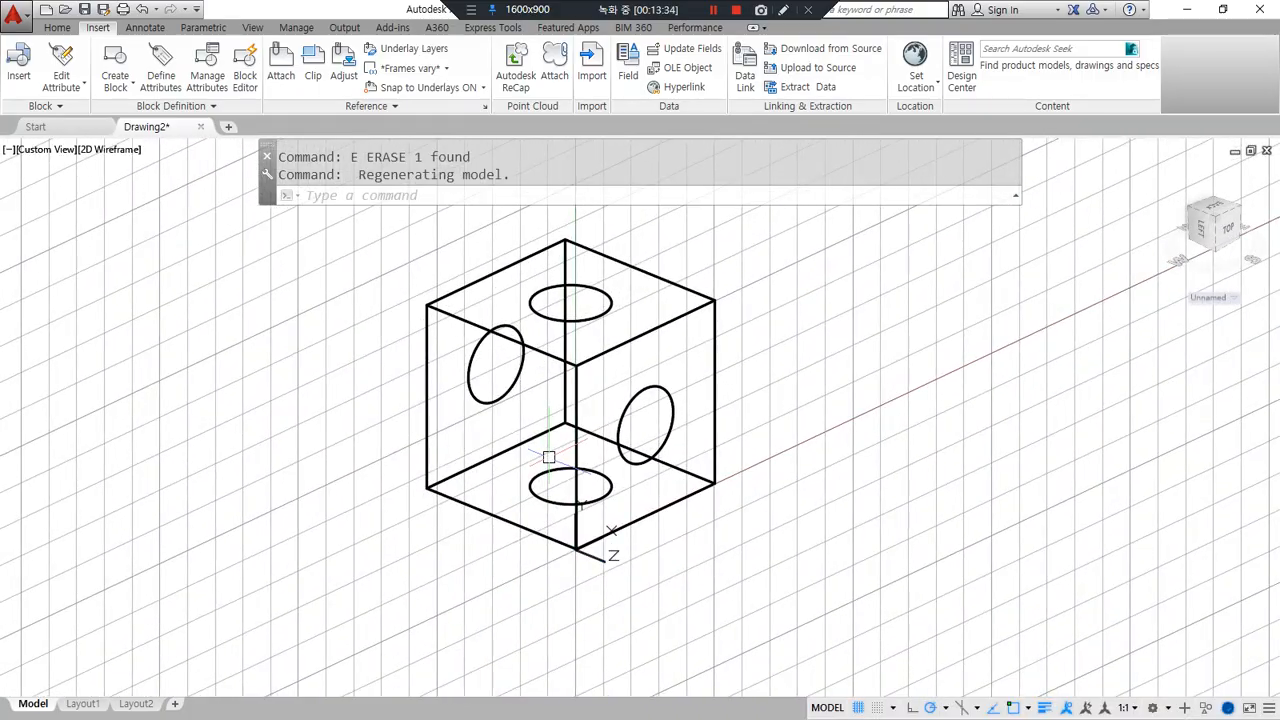
{"action": "left_click_drag", "start_coordinate": [475, 320], "coordinate": [425, 353]}
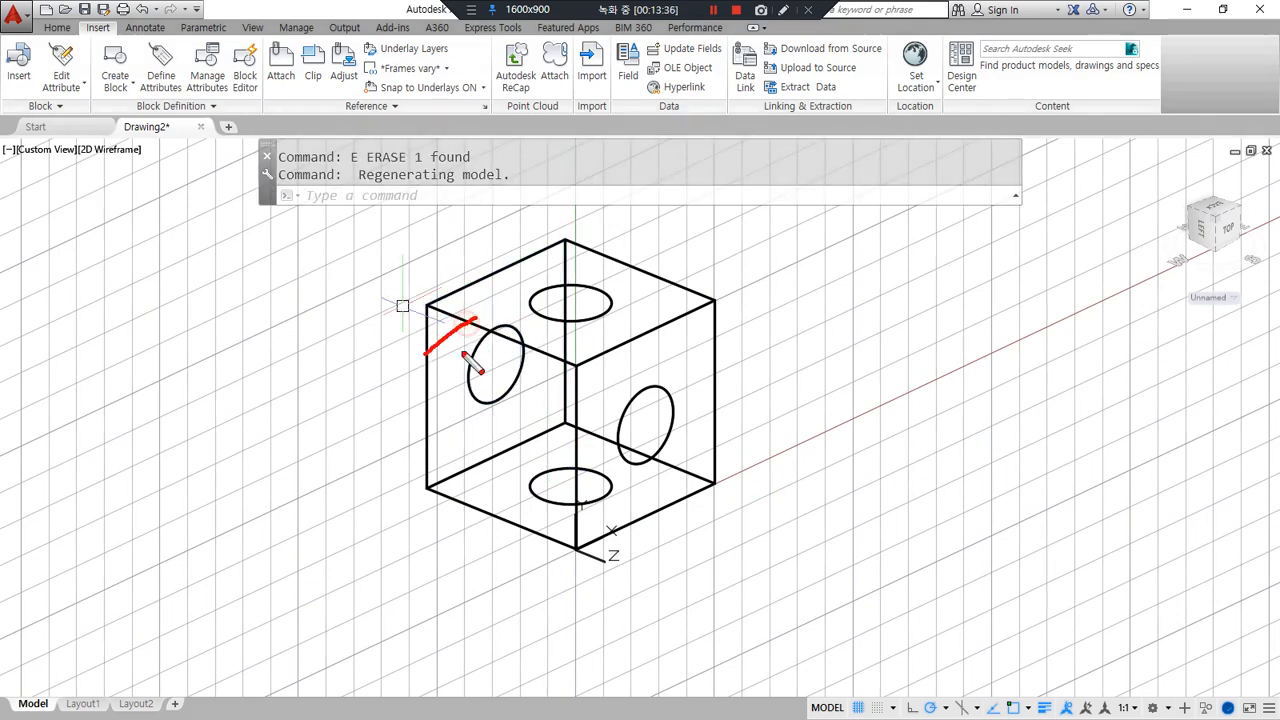
{"action": "left_click_drag", "start_coordinate": [520, 335], "coordinate": [396, 420]}
{"action": "left_click_drag", "start_coordinate": [560, 335], "coordinate": [428, 440]}
{"action": "left_click_drag", "start_coordinate": [565, 385], "coordinate": [457, 457]}
{"action": "mouse_move", "coordinate": [609, 387]}
{"action": "left_mouse_down"}
{"action": "mouse_move", "coordinate": [522, 446]}
{"action": "mouse_move", "coordinate": [558, 442]}
{"action": "mouse_move", "coordinate": [508, 503]}
{"action": "left_mouse_up"}
{"action": "key", "text": "Escape"}
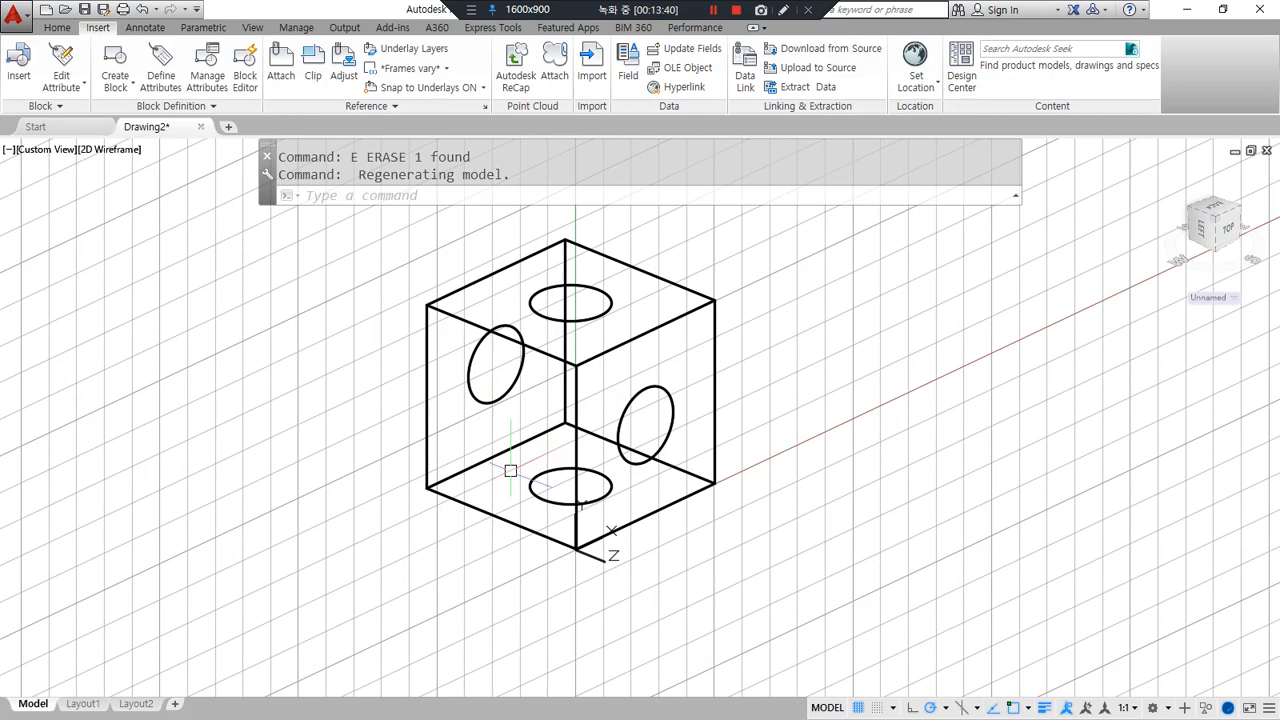
Align the UCS to the left side face: origin at its lower left corner, X along the bottom edge, Y up the left edge.
{"action": "type", "text": "ucs"}
{"action": "key", "text": "Return"}
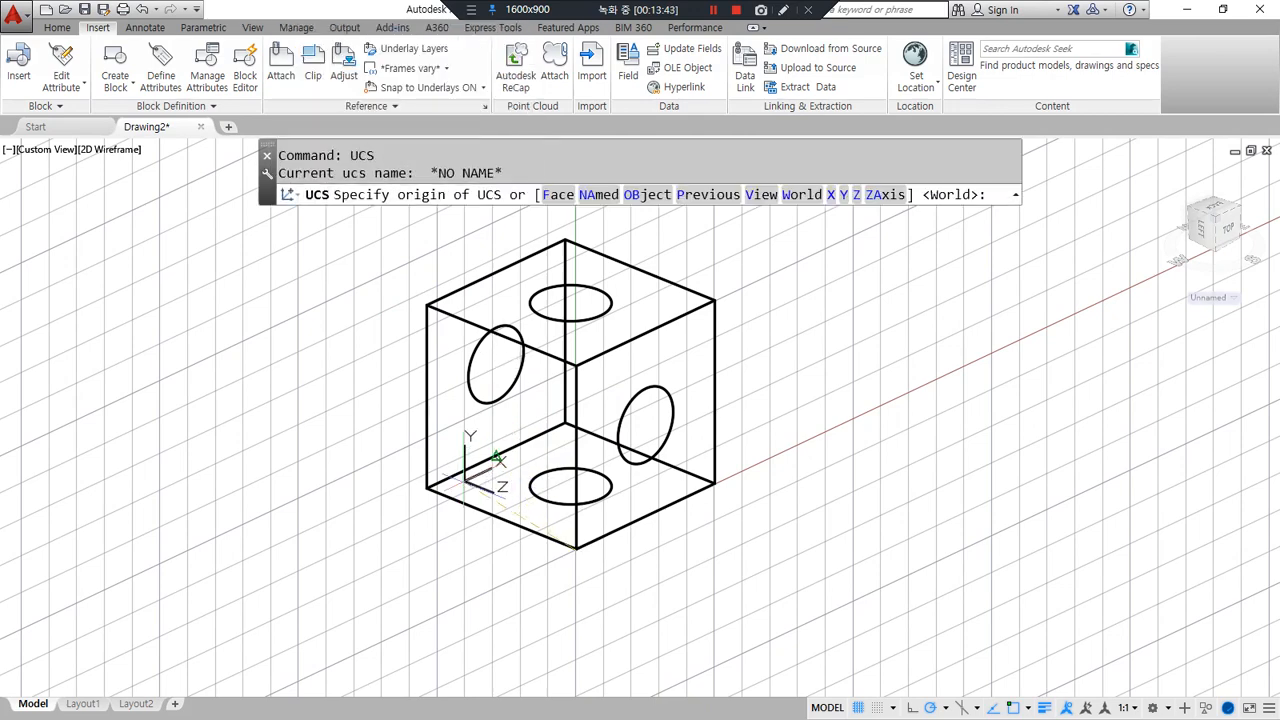
{"action": "left_click", "coordinate": [427, 488]}
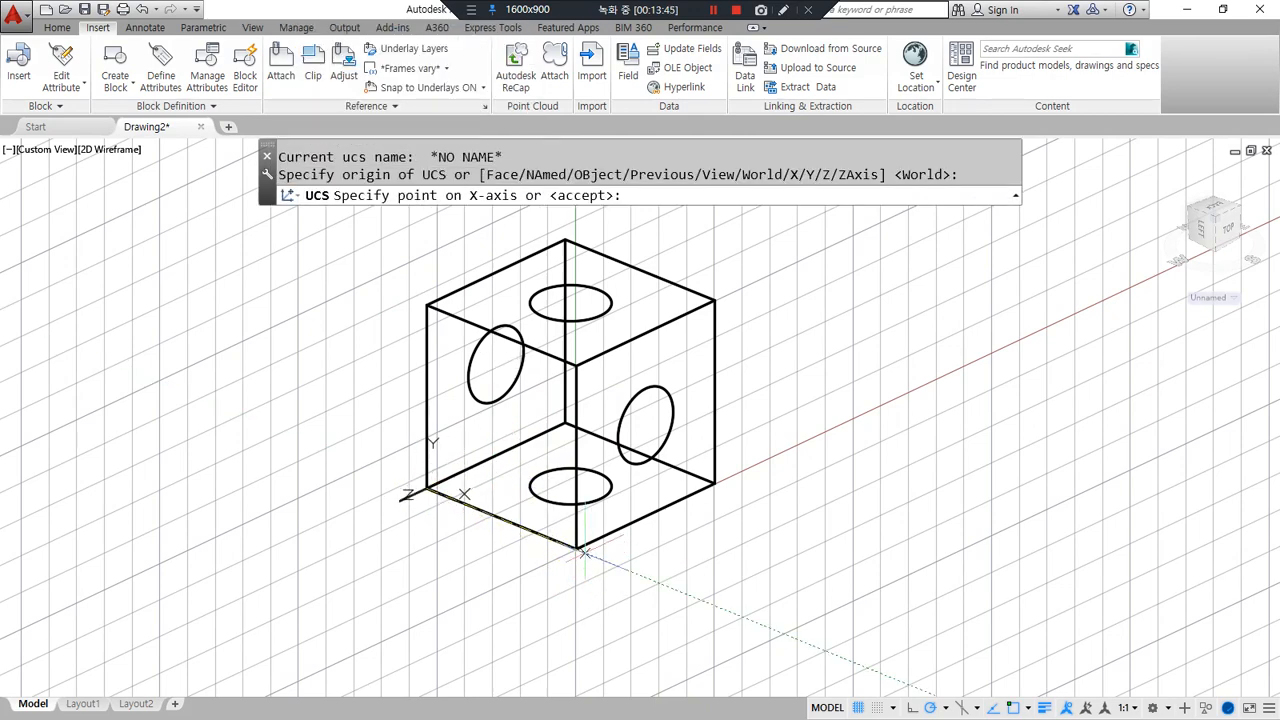
{"action": "left_click", "coordinate": [576, 549]}
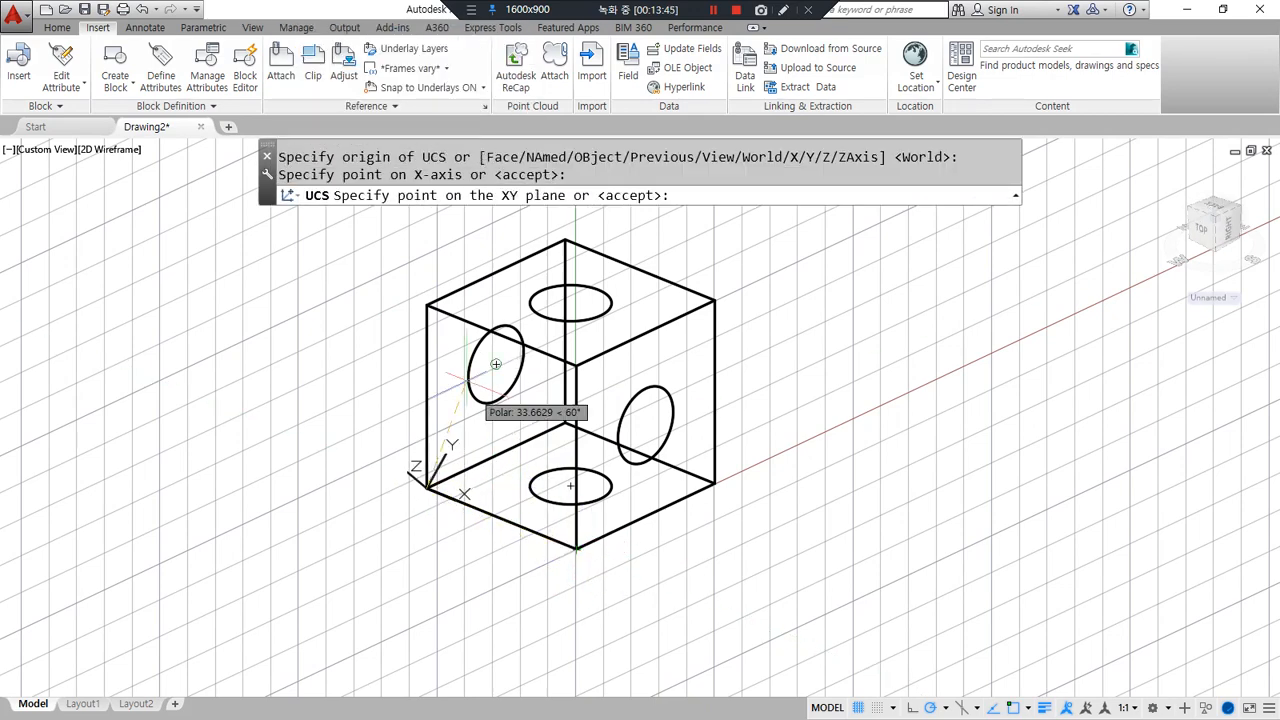
{"action": "left_click", "coordinate": [428, 308]}
Draw a horizontal helper line across the left side face between the midpoints of its two vertical edges.
{"action": "type", "text": "l"}
{"action": "key", "text": "Return"}
{"action": "left_click", "coordinate": [427, 398]}
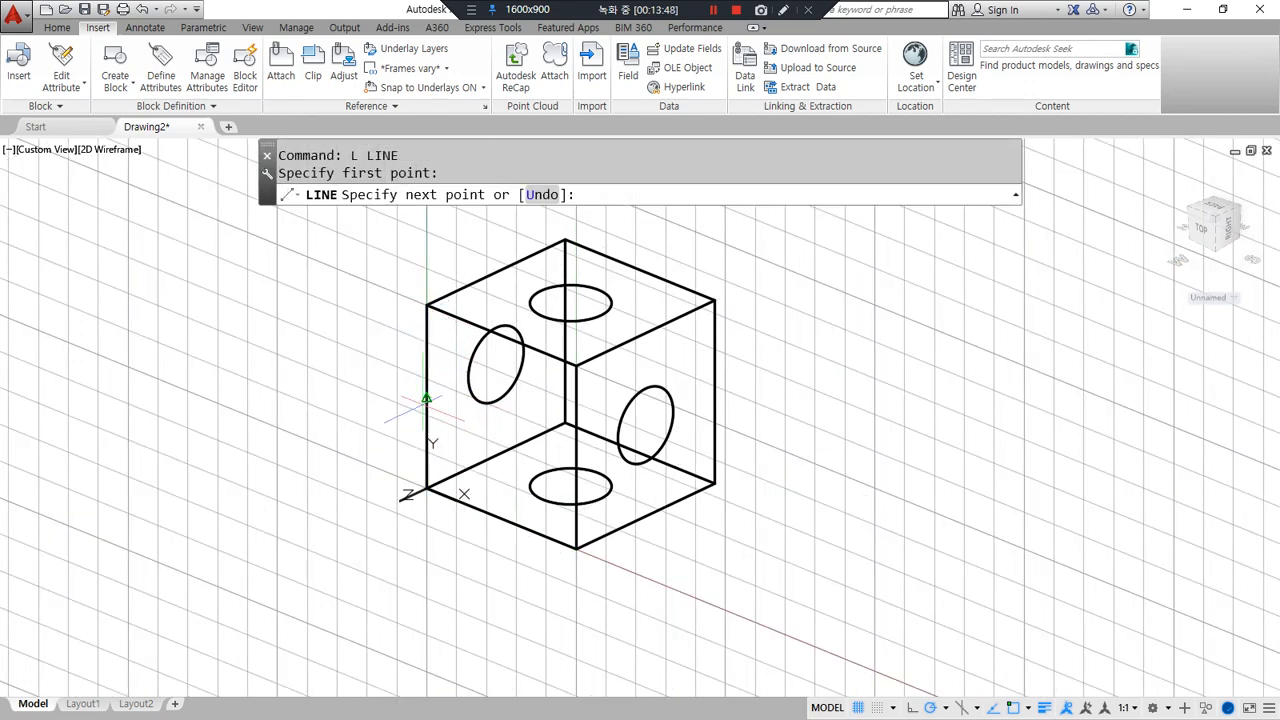
{"action": "left_click", "coordinate": [576, 458]}
{"action": "key", "text": "Return"}
Draw a circle of radius 10 at the midpoint of the left side face's helper line and erase that line.
{"action": "type", "text": "c"}
{"action": "key", "text": "Return"}
{"action": "left_click", "coordinate": [501, 428]}
{"action": "key", "text": "Return"}
{"action": "left_click", "coordinate": [520, 435]}
{"action": "type", "text": "e"}
{"action": "key", "text": "Return"}
Draw a diagonal helper line between opposite corners of the side face on the box's far side.
{"action": "mouse_move", "coordinate": [800, 457]}
{"action": "middle_mouse_down", "text": "shift"}
{"action": "mouse_move", "coordinate": [607, 453]}
{"action": "mouse_move", "coordinate": [565, 430]}
{"action": "middle_mouse_up", "text": "shift"}
{"action": "type", "text": "l"}
{"action": "key", "text": "Return"}
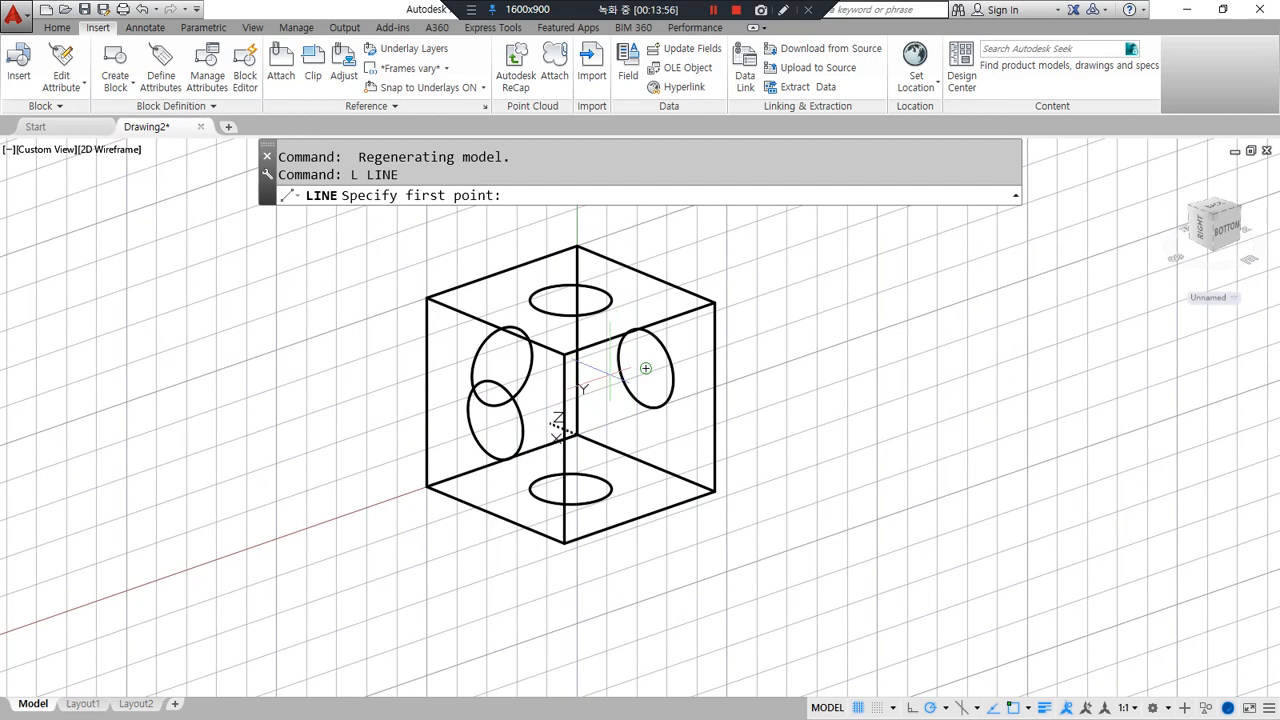
{"action": "left_click", "coordinate": [565, 355]}
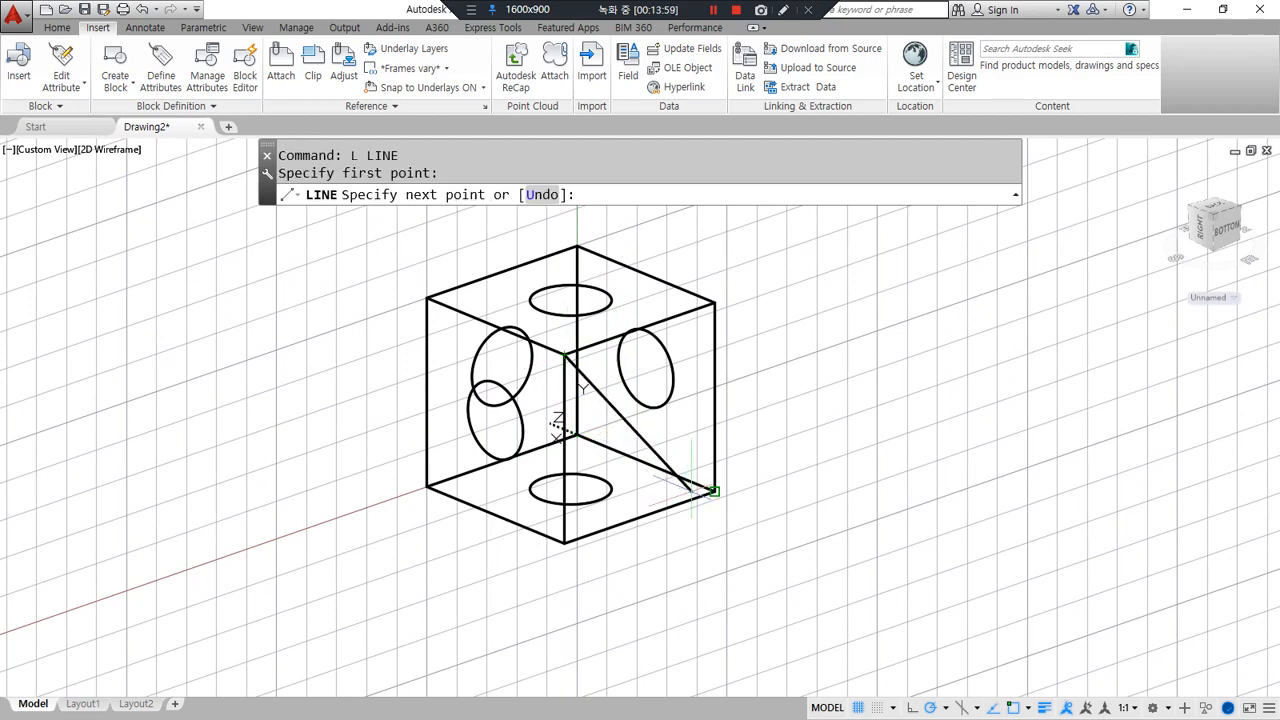
{"action": "left_click", "coordinate": [713, 491]}
{"action": "key", "text": "Return"}
Draw a circle of radius 10 at the diagonal helper line's midpoint and erase the diagonal.
{"action": "type", "text": "c"}
{"action": "key", "text": "Return"}
{"action": "left_click", "coordinate": [639, 423]}
{"action": "left_click", "coordinate": [660, 436]}
{"action": "left_click", "coordinate": [657, 439]}
{"action": "type", "text": "e"}
{"action": "key", "text": "Return"}
Reset the UCS to the World coordinate system.
{"action": "mouse_move", "coordinate": [354, 466]}
{"action": "middle_mouse_down", "text": "shift"}
{"action": "mouse_move", "coordinate": [726, 486]}
{"action": "mouse_move", "coordinate": [820, 466]}
{"action": "mouse_move", "coordinate": [867, 438]}
{"action": "mouse_move", "coordinate": [840, 400]}
{"action": "mouse_move", "coordinate": [686, 543]}
{"action": "middle_mouse_up", "text": "shift"}
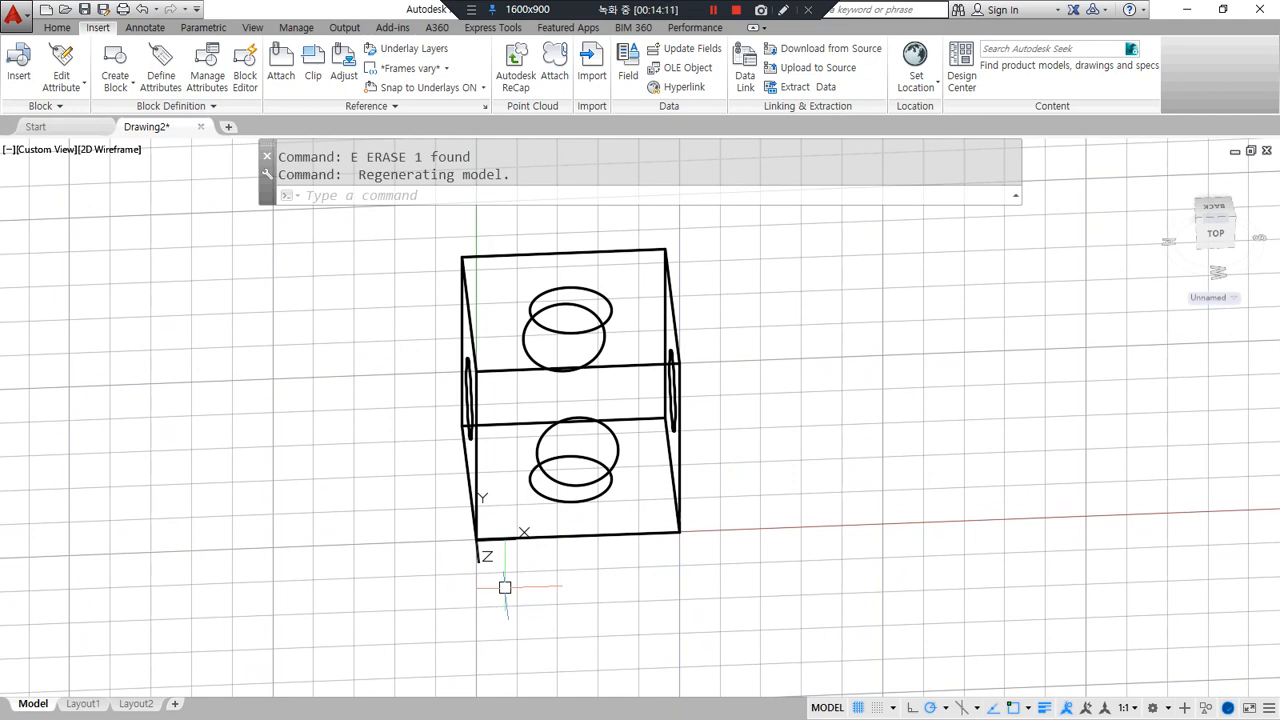
{"action": "left_click_drag", "start_coordinate": [505, 587], "coordinate": [240, 588]}
{"action": "key", "text": "Escape"}
{"action": "key", "text": "Escape"}
{"action": "left_click", "coordinate": [233, 507]}
{"action": "left_click", "coordinate": [307, 529]}
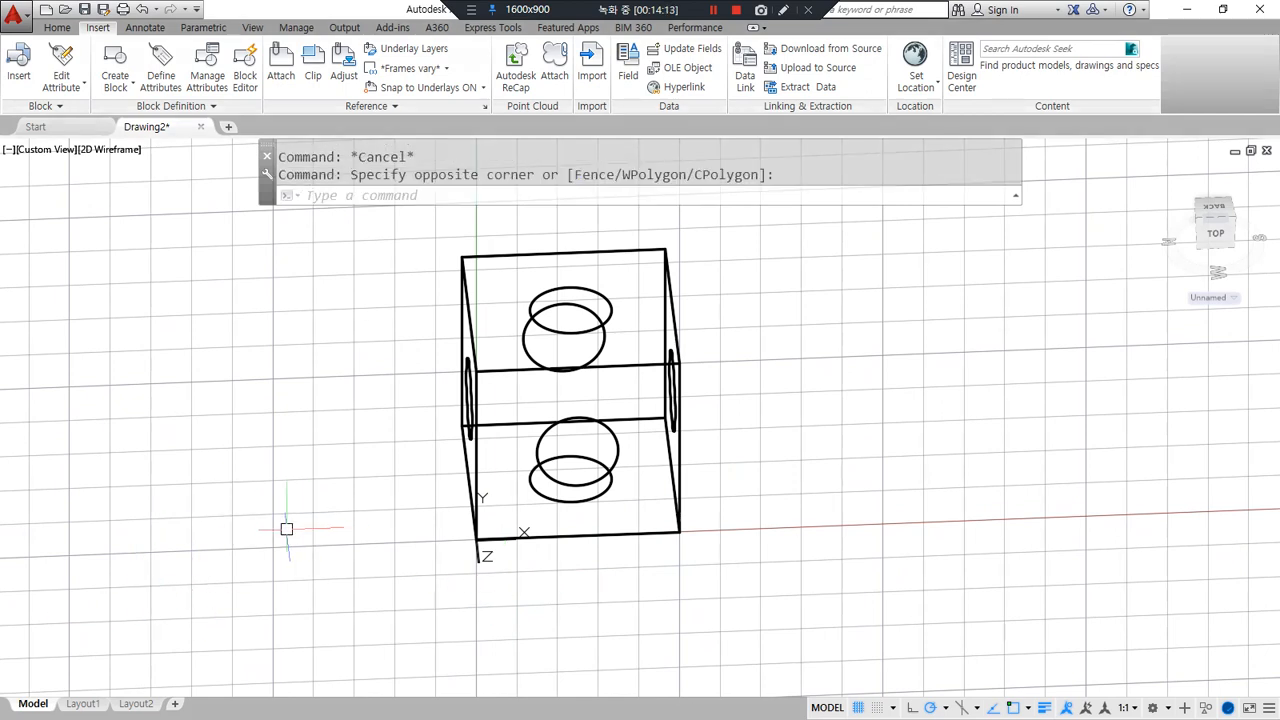
{"action": "type", "text": "UCS"}
{"action": "key", "text": "Return"}
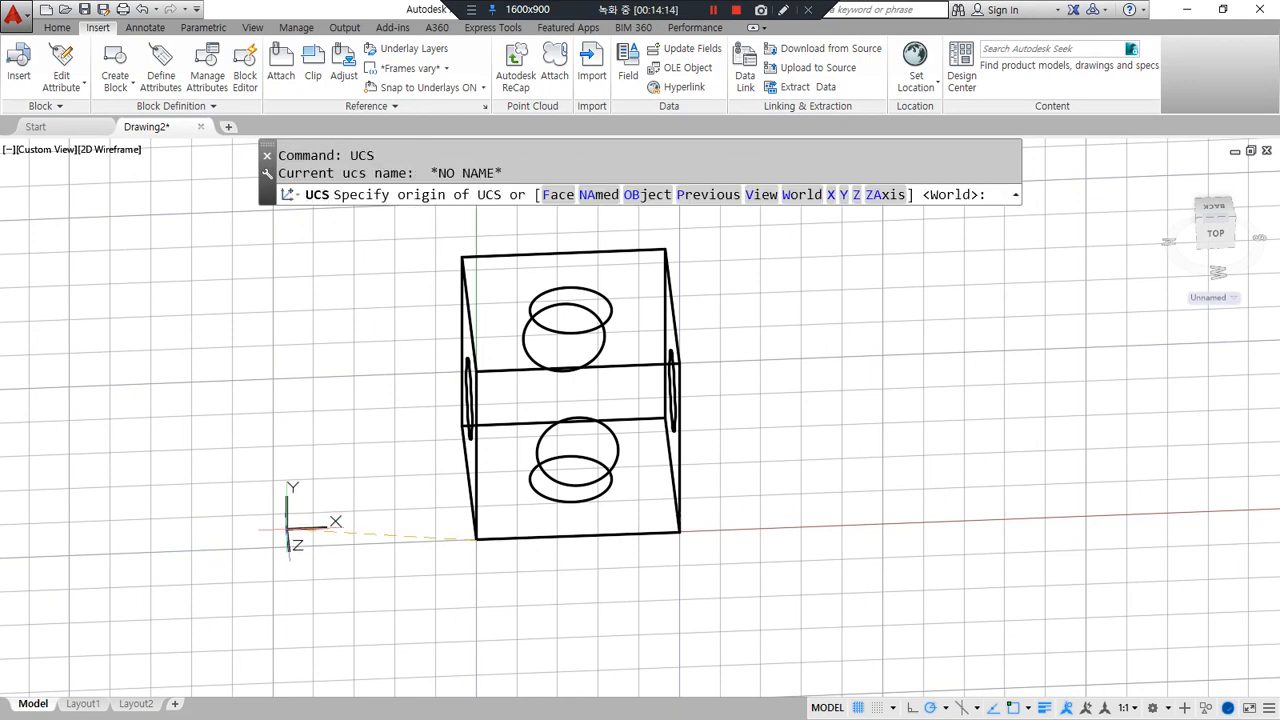
{"action": "mouse_move", "coordinate": [985, 213]}
{"action": "left_mouse_down"}
{"action": "mouse_move", "coordinate": [928, 214]}
{"action": "mouse_move", "coordinate": [993, 240]}
{"action": "left_mouse_up"}
{"action": "key", "text": "Return"}
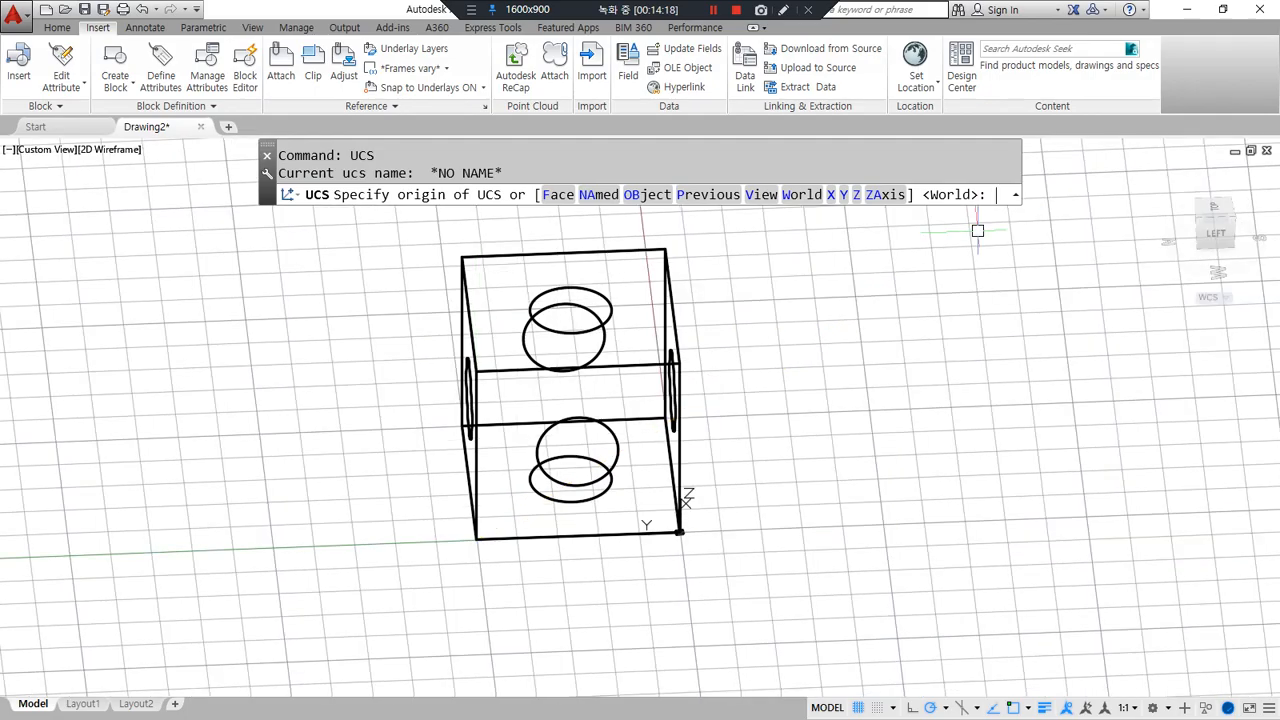
Orbit to a front view from above, circle the whole box and the UCS icon with the pen, and clear the marks.
{"action": "middle_click_drag", "start_coordinate": [834, 628], "coordinate": [516, 618], "text": "shift"}
{"action": "mouse_move", "coordinate": [491, 579]}
{"action": "left_mouse_down"}
{"action": "mouse_move", "coordinate": [360, 509]}
{"action": "mouse_move", "coordinate": [757, 386]}
{"action": "mouse_move", "coordinate": [545, 562]}
{"action": "mouse_move", "coordinate": [513, 561]}
{"action": "left_mouse_up"}
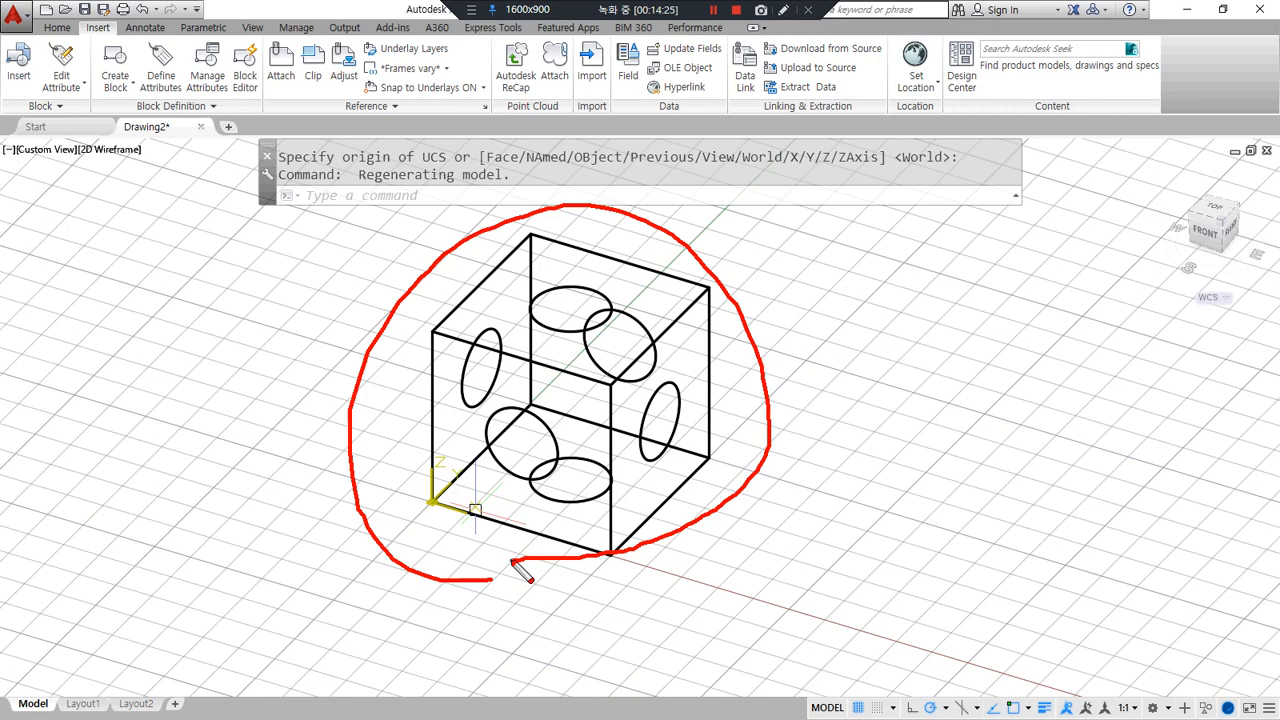
{"action": "mouse_move", "coordinate": [453, 530]}
{"action": "left_mouse_down"}
{"action": "mouse_move", "coordinate": [498, 486]}
{"action": "mouse_move", "coordinate": [455, 563]}
{"action": "left_mouse_up"}
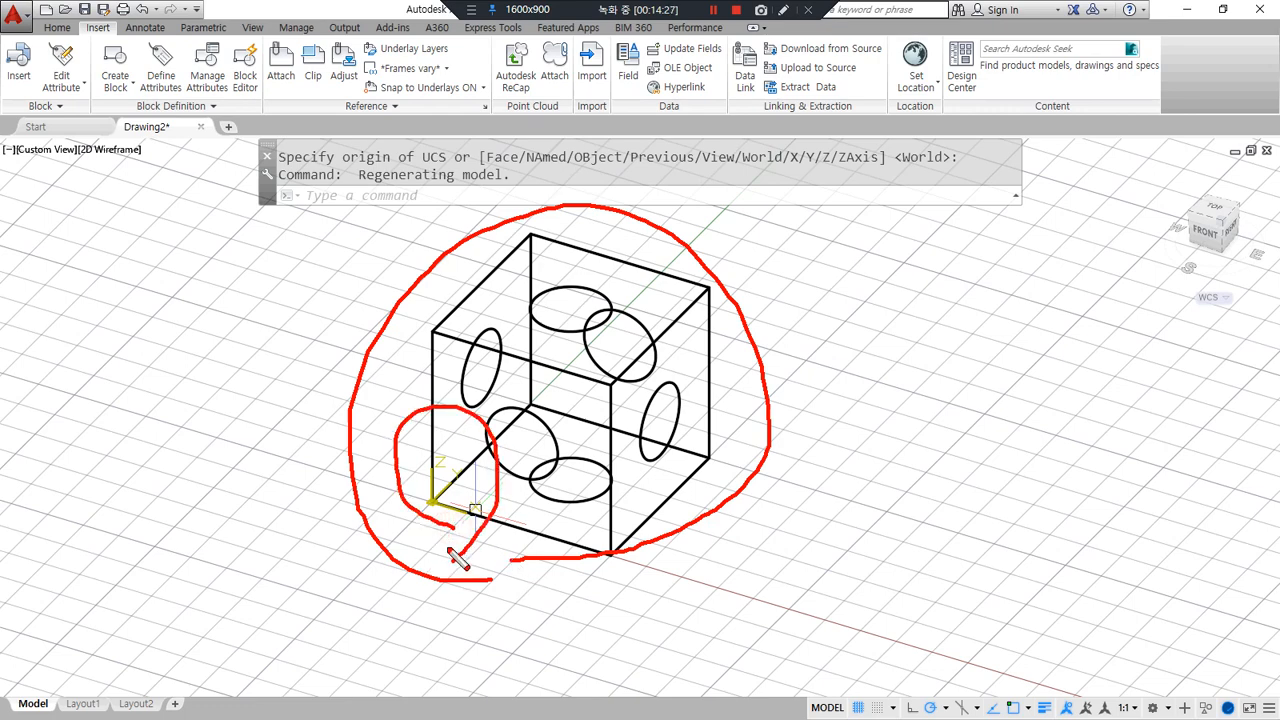
{"action": "key", "text": "Escape"}
Switch to the Notepad lesson notes, strike through the Surface heading with the pen and circle Solid.
{"action": "key", "text": "alt+Tab"}
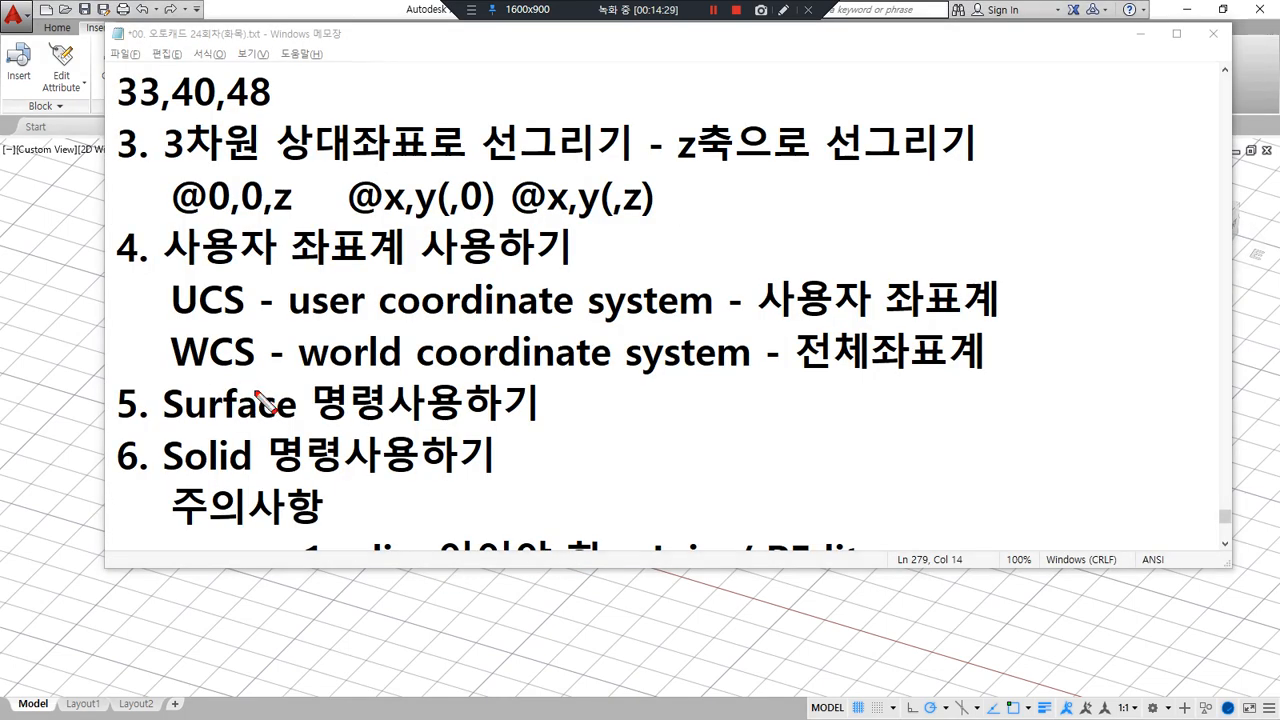
{"action": "left_click_drag", "start_coordinate": [170, 425], "coordinate": [560, 425]}
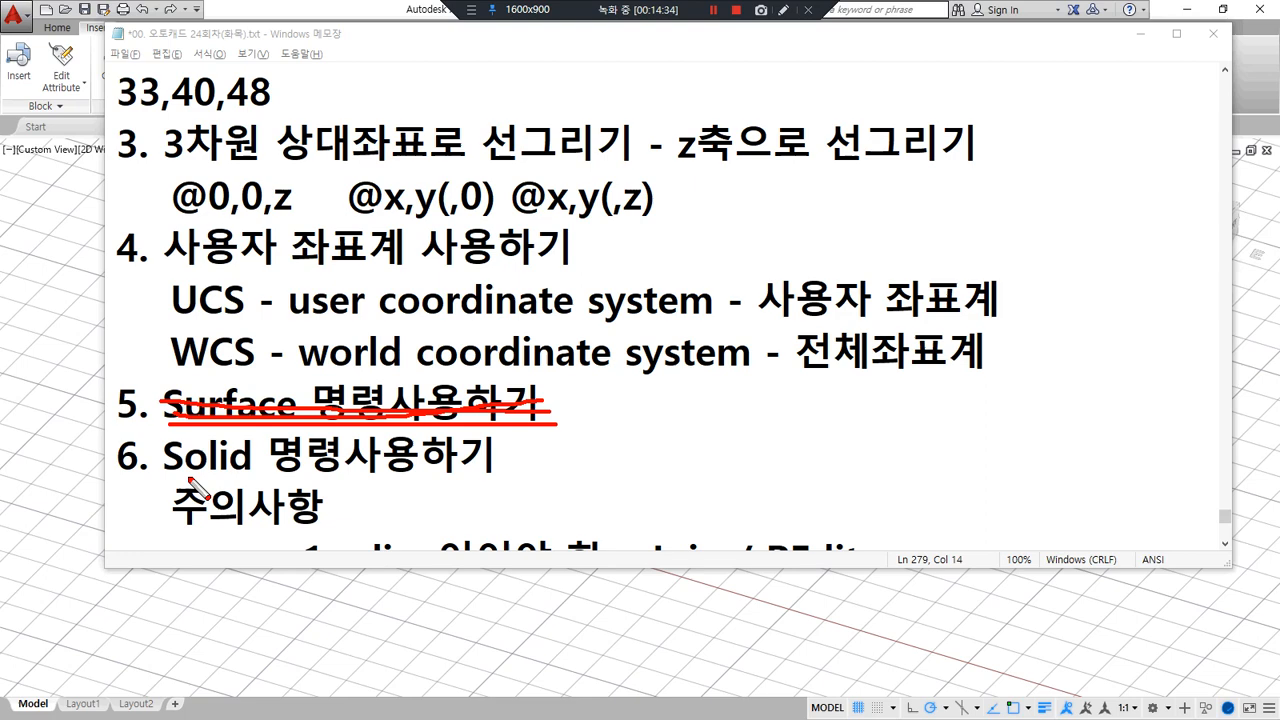
{"action": "mouse_move", "coordinate": [167, 432]}
{"action": "left_mouse_down"}
{"action": "mouse_move", "coordinate": [209, 526]}
{"action": "mouse_move", "coordinate": [257, 468]}
{"action": "mouse_move", "coordinate": [125, 430]}
{"action": "left_mouse_up"}
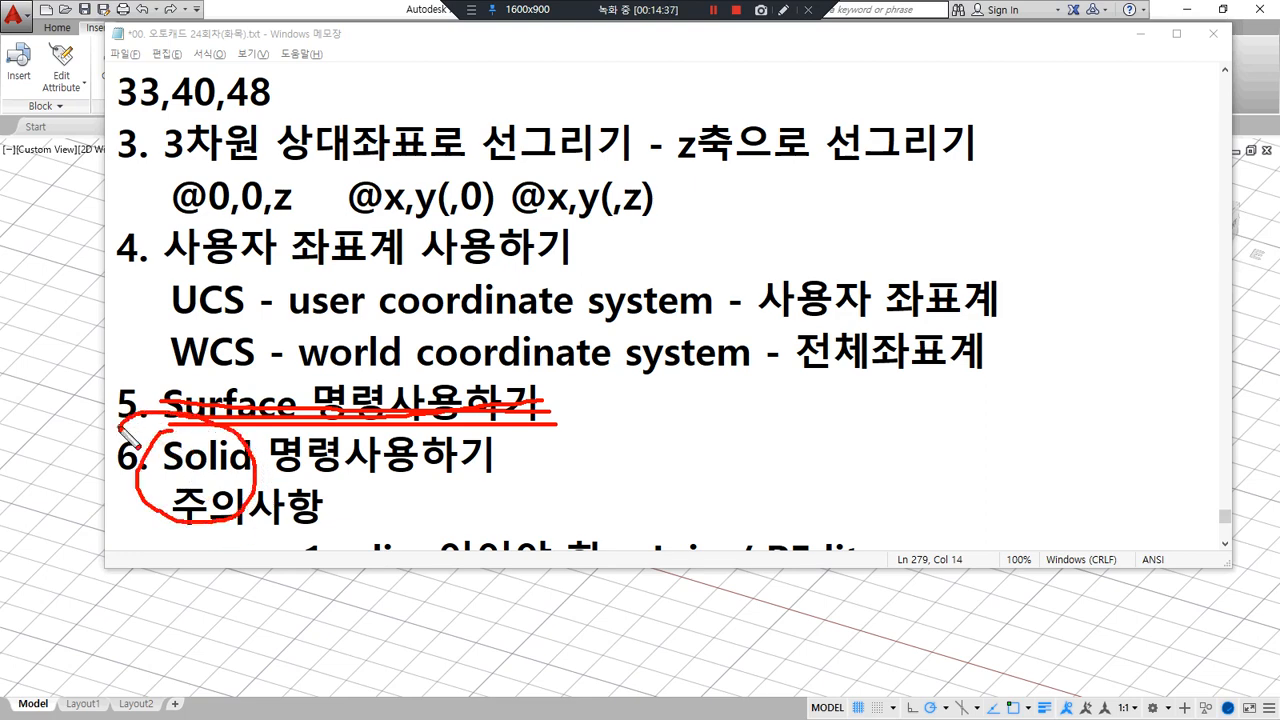
Mark the Solid precautions with a pen brace, underline the pline rule, circle Join and PEdit, and clear the marks.
{"action": "scroll", "coordinate": [330, 435], "scroll_direction": "down", "scroll_amount": 2}
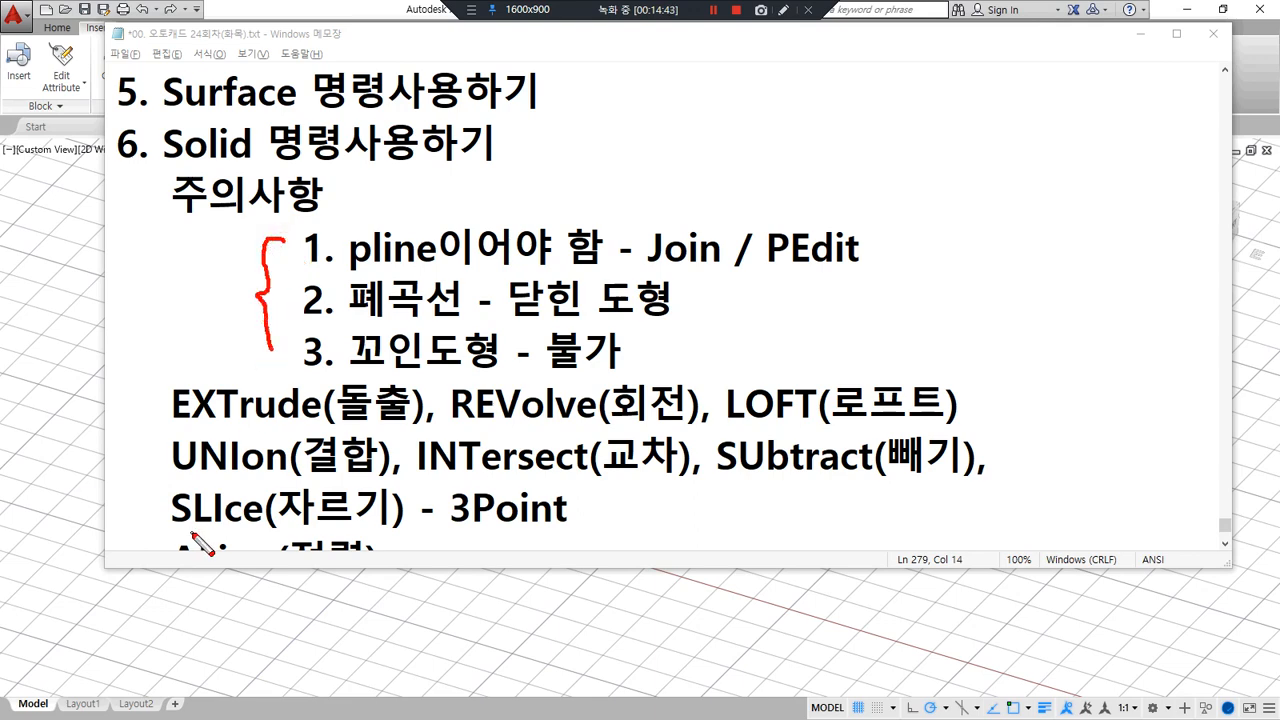
{"action": "left_click_drag", "start_coordinate": [350, 266], "coordinate": [514, 266]}
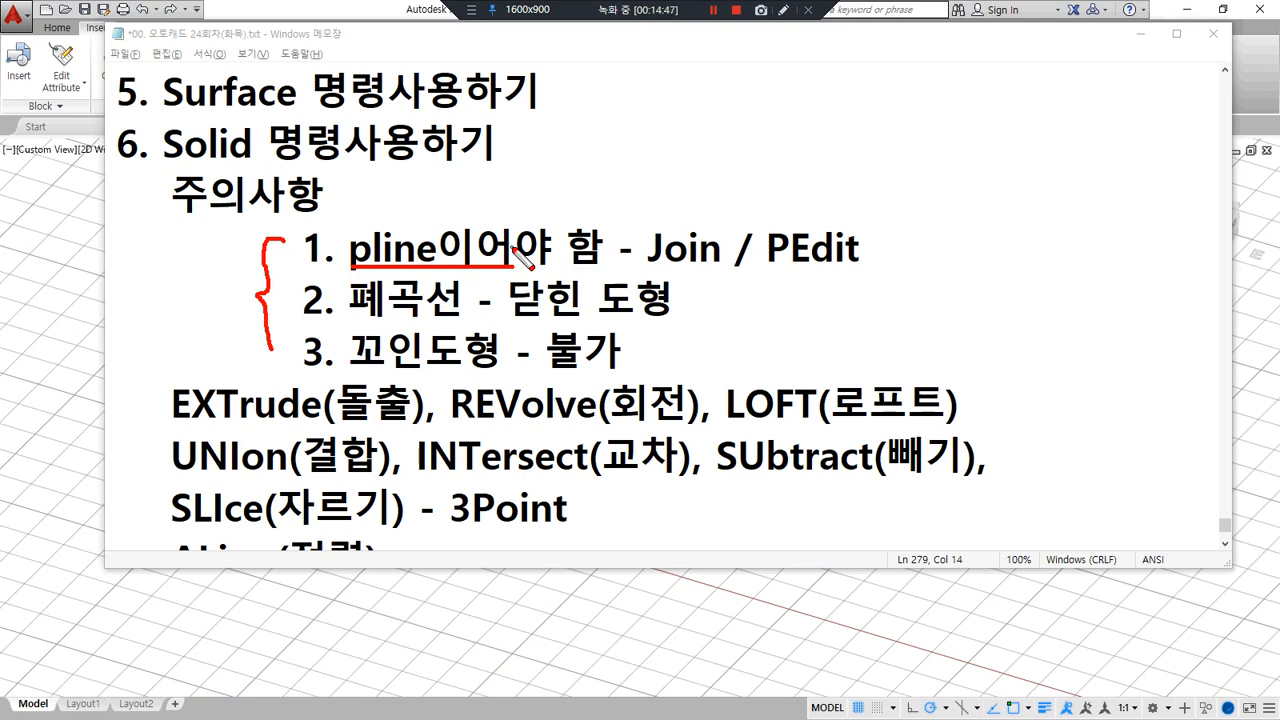
{"action": "left_click_drag", "start_coordinate": [497, 276], "coordinate": [397, 280]}
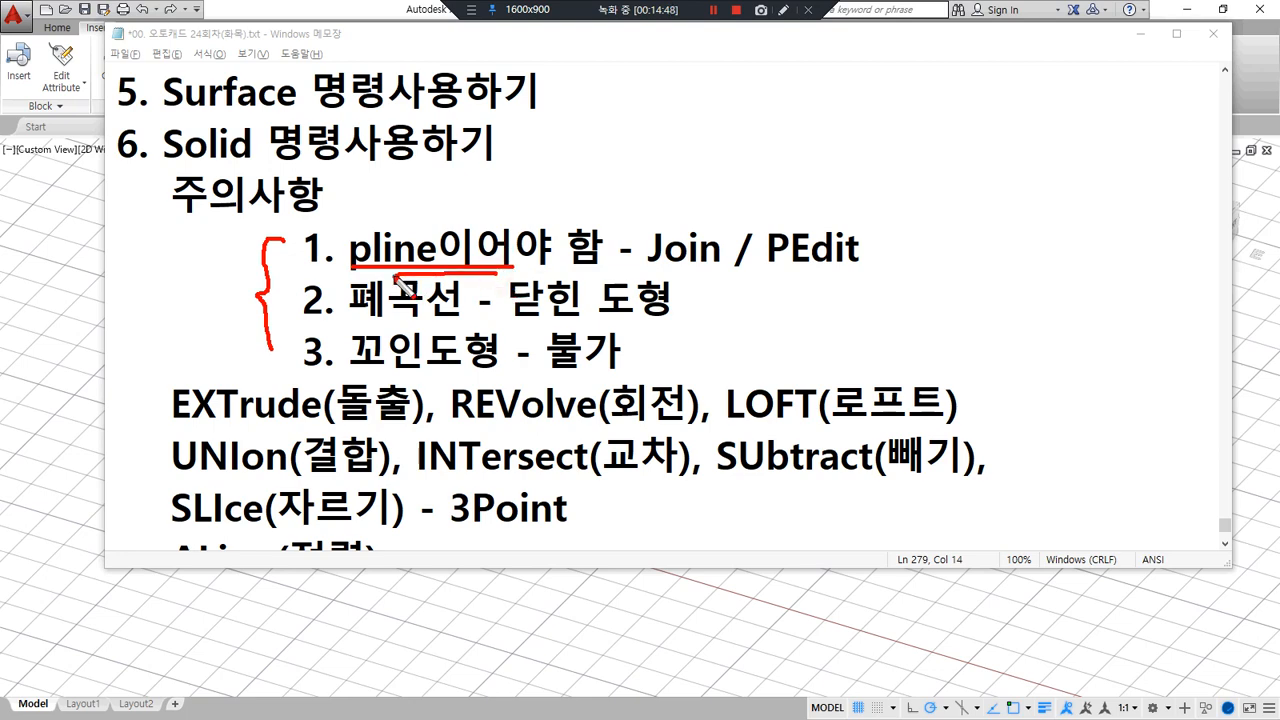
{"action": "mouse_move", "coordinate": [665, 210]}
{"action": "left_mouse_down"}
{"action": "mouse_move", "coordinate": [655, 265]}
{"action": "mouse_move", "coordinate": [720, 268]}
{"action": "left_mouse_up"}
{"action": "mouse_move", "coordinate": [820, 266]}
{"action": "left_mouse_down"}
{"action": "mouse_move", "coordinate": [766, 240]}
{"action": "mouse_move", "coordinate": [829, 280]}
{"action": "left_mouse_up"}
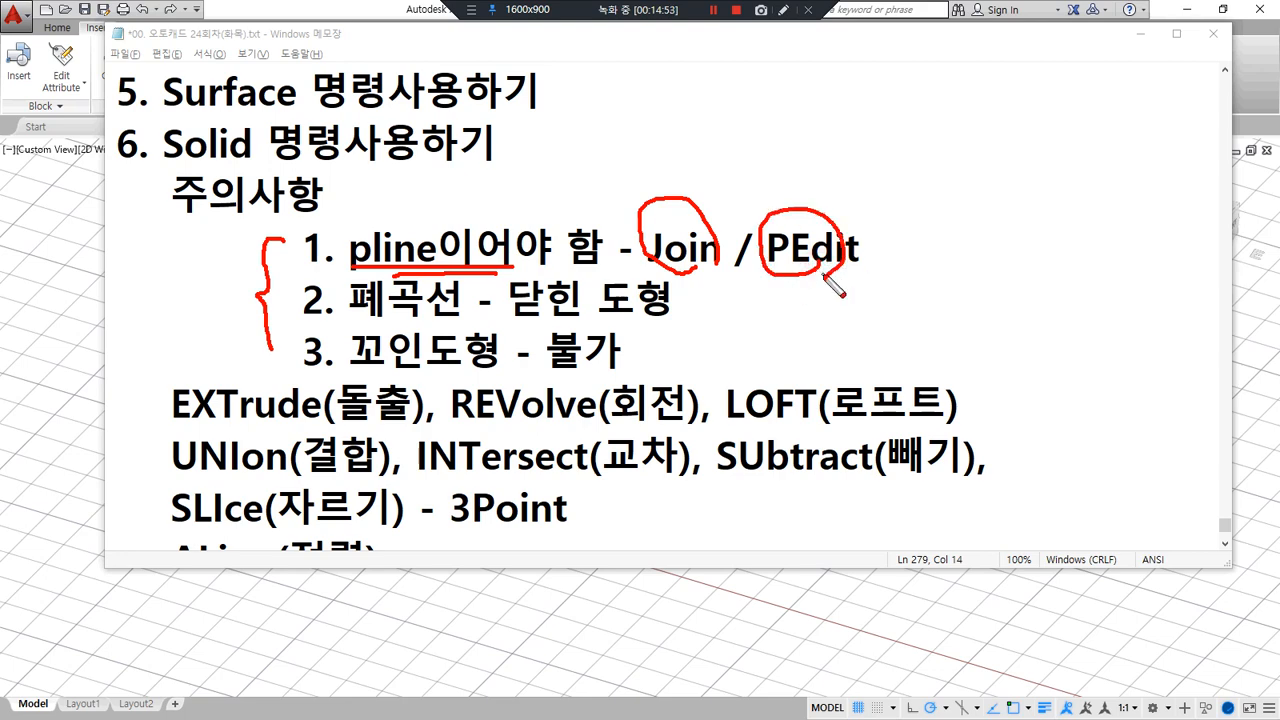
{"action": "key", "text": "e"}
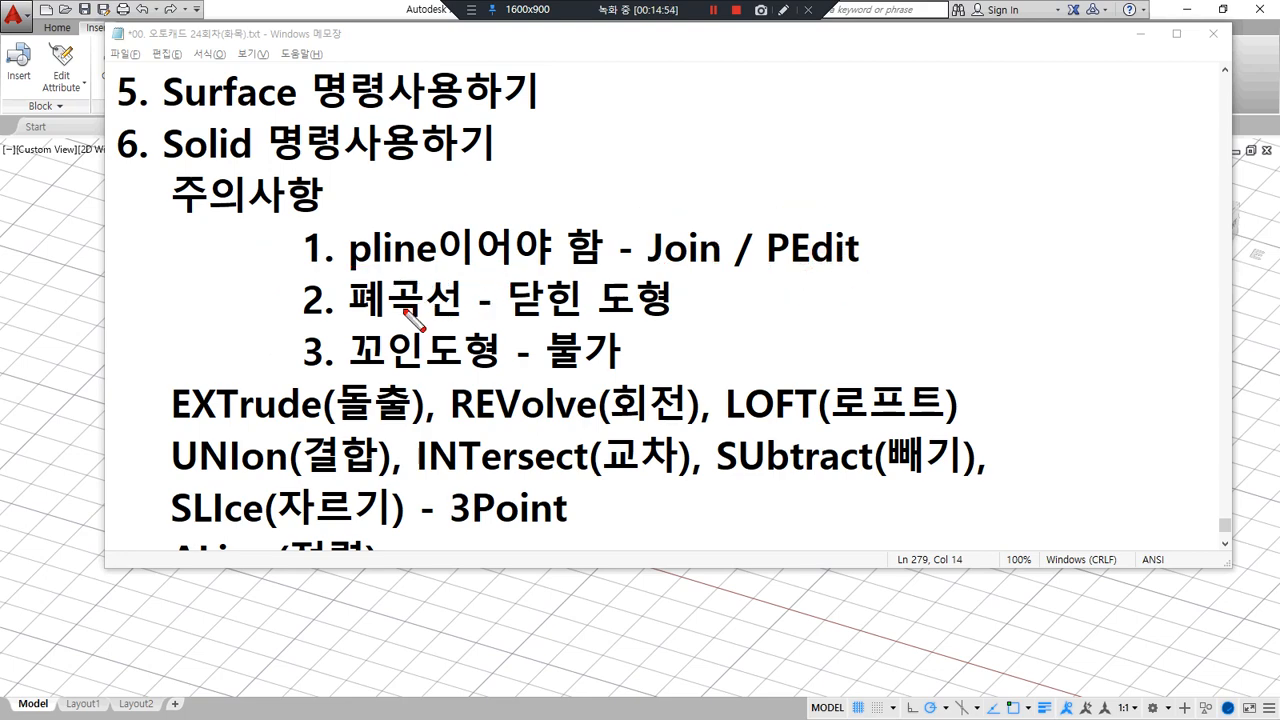
Underline the closed-shape rule and Surface with the pen, link the rule to the Solid and Surface headings with arrows, and clear the marks.
{"action": "left_click_drag", "start_coordinate": [368, 320], "coordinate": [716, 319]}
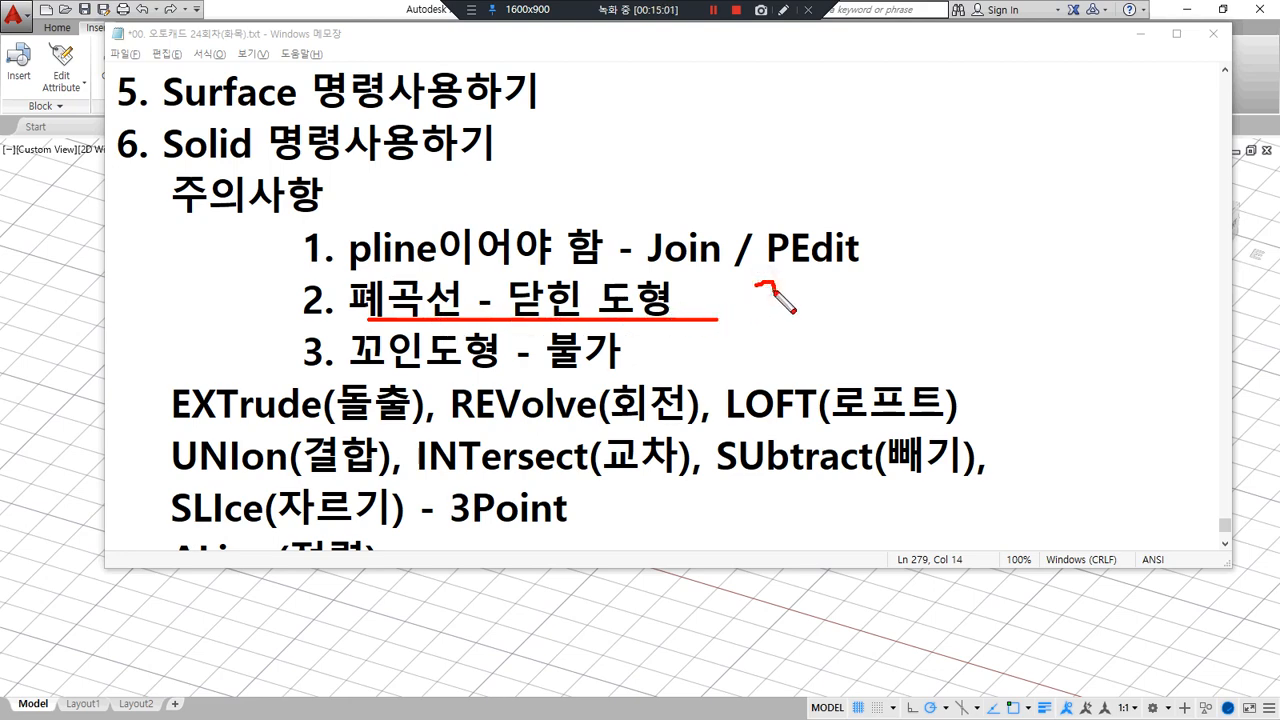
{"action": "left_click_drag", "start_coordinate": [158, 110], "coordinate": [259, 103]}
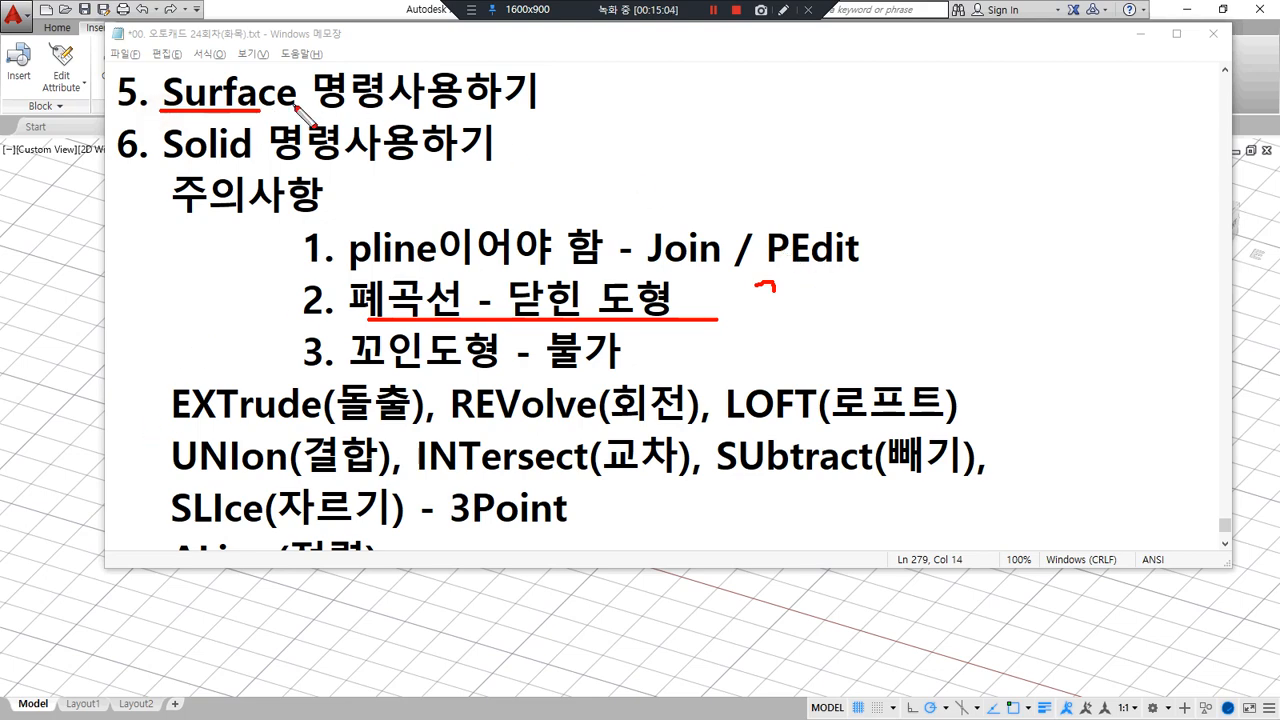
{"action": "left_click_drag", "start_coordinate": [355, 290], "coordinate": [212, 190]}
{"action": "mouse_move", "coordinate": [760, 292]}
{"action": "left_mouse_down"}
{"action": "mouse_move", "coordinate": [368, 103]}
{"action": "mouse_move", "coordinate": [350, 148]}
{"action": "left_mouse_up"}
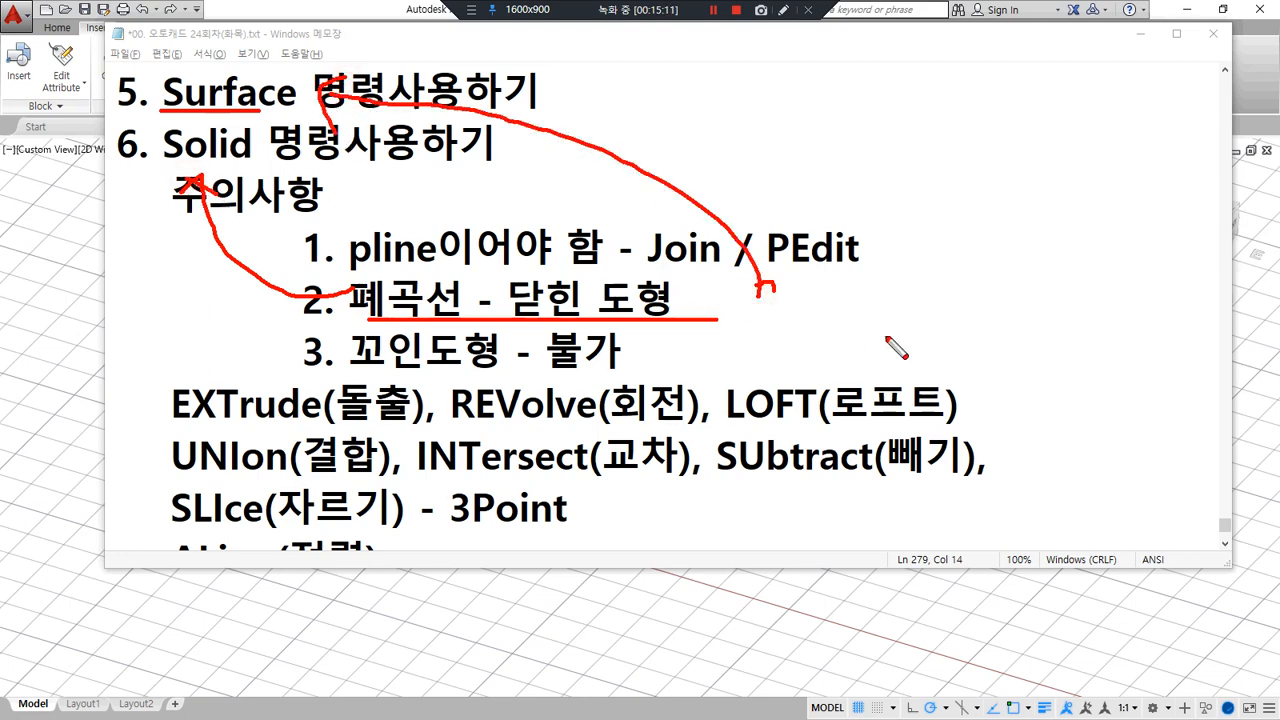
{"action": "key", "text": "Escape"}
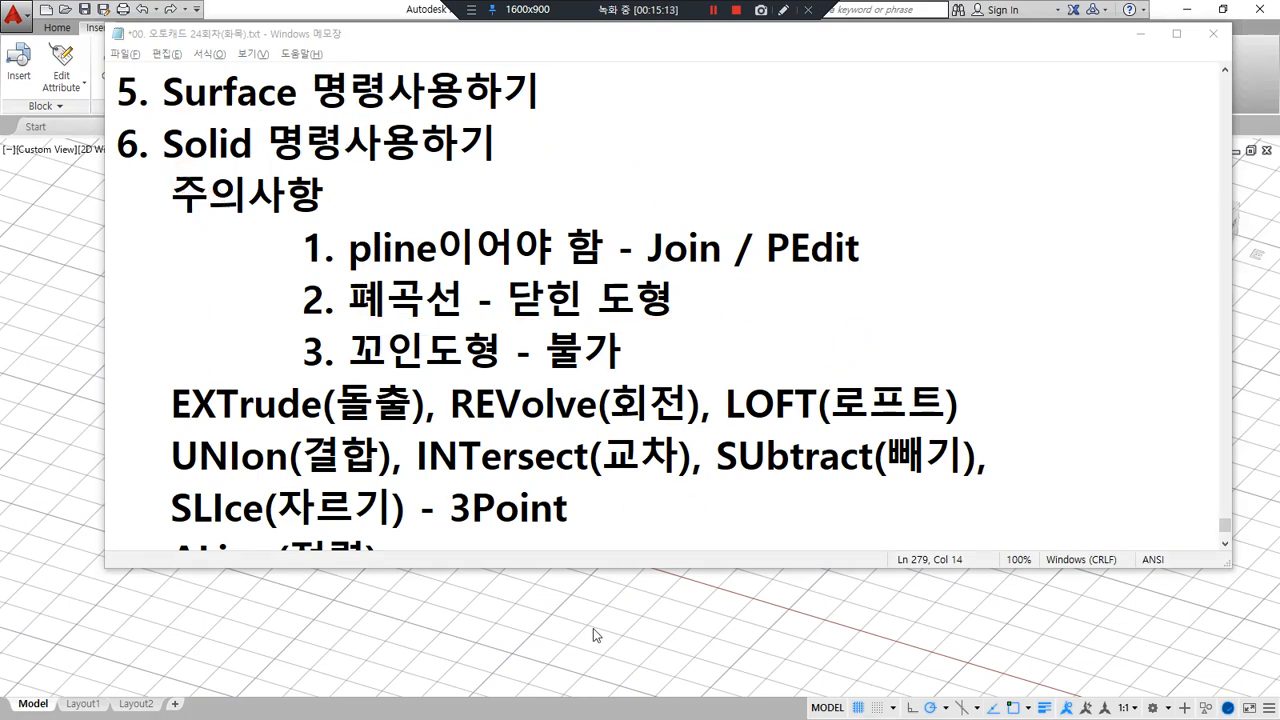
Return to the AutoCAD drawing and erase the whole wireframe box with its circles.
{"action": "left_click", "coordinate": [527, 584]}
{"action": "left_click", "coordinate": [815, 598]}
{"action": "left_click", "coordinate": [388, 262]}
{"action": "type", "text": "e"}
{"action": "key", "text": "Return"}
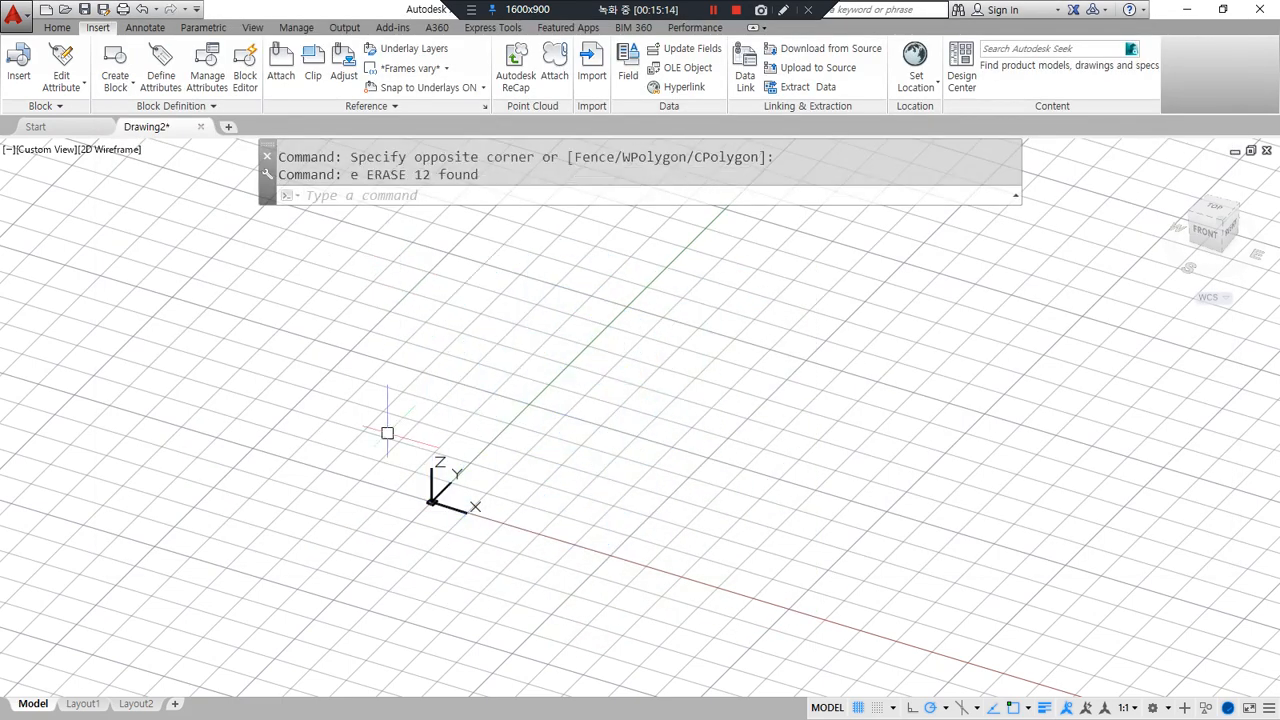
Draw a three-point arc bulging toward the X axis on the ground plane, near the origin.
{"action": "type", "text": "a"}
{"action": "key", "text": "Return"}
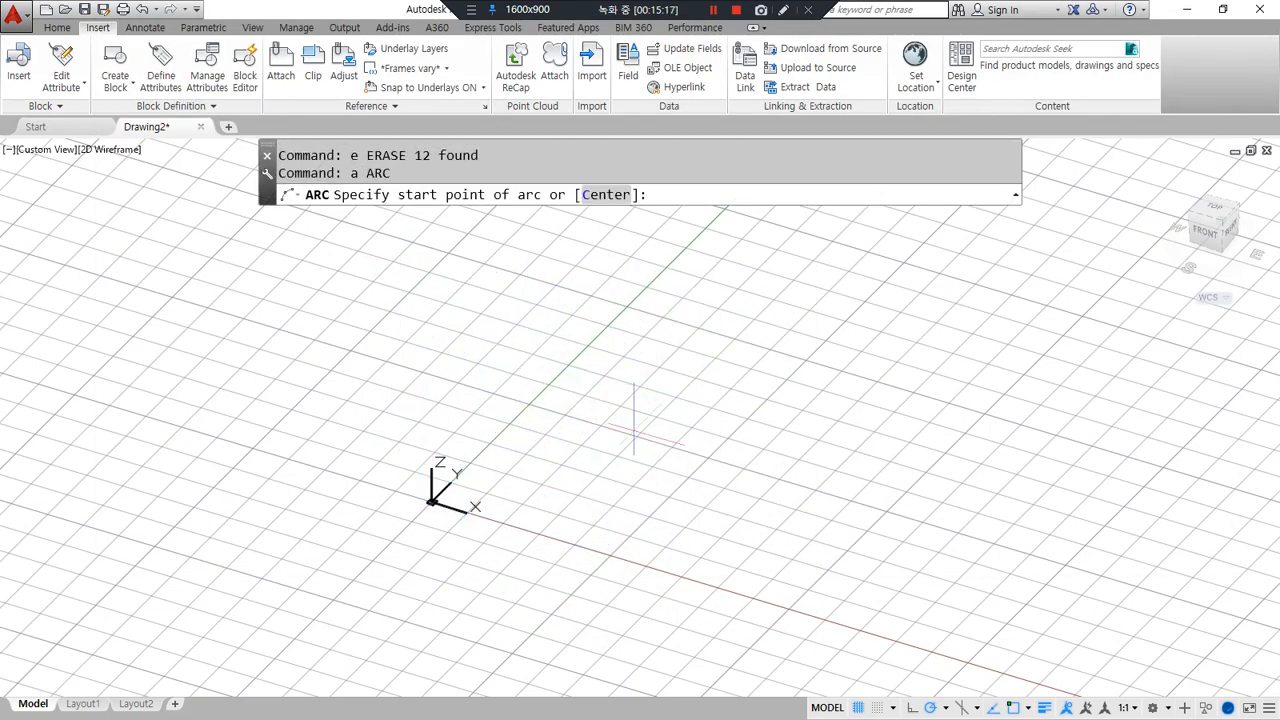
{"action": "left_click", "coordinate": [405, 355]}
{"action": "left_click", "coordinate": [430, 403]}
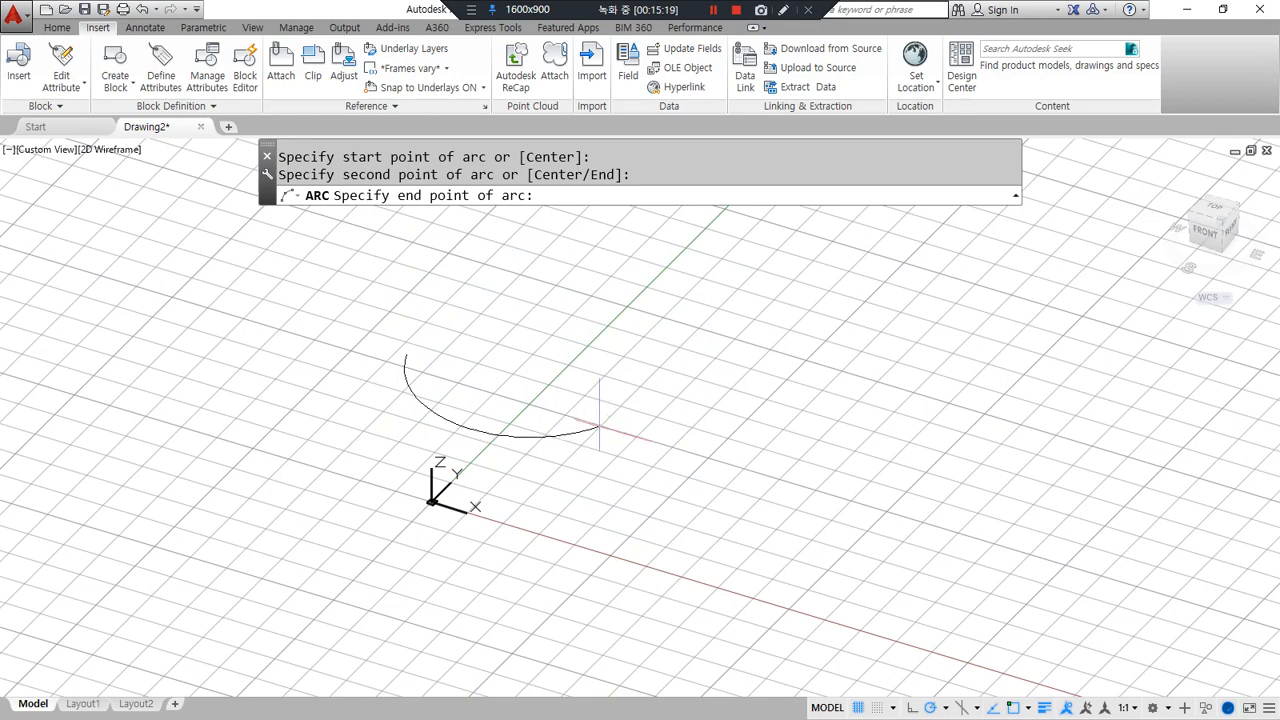
{"action": "left_click", "coordinate": [600, 428]}
Extrude the arc near the origin upward by about 54.5 units.
{"action": "type", "text": "ext"}
{"action": "key", "text": "Return"}
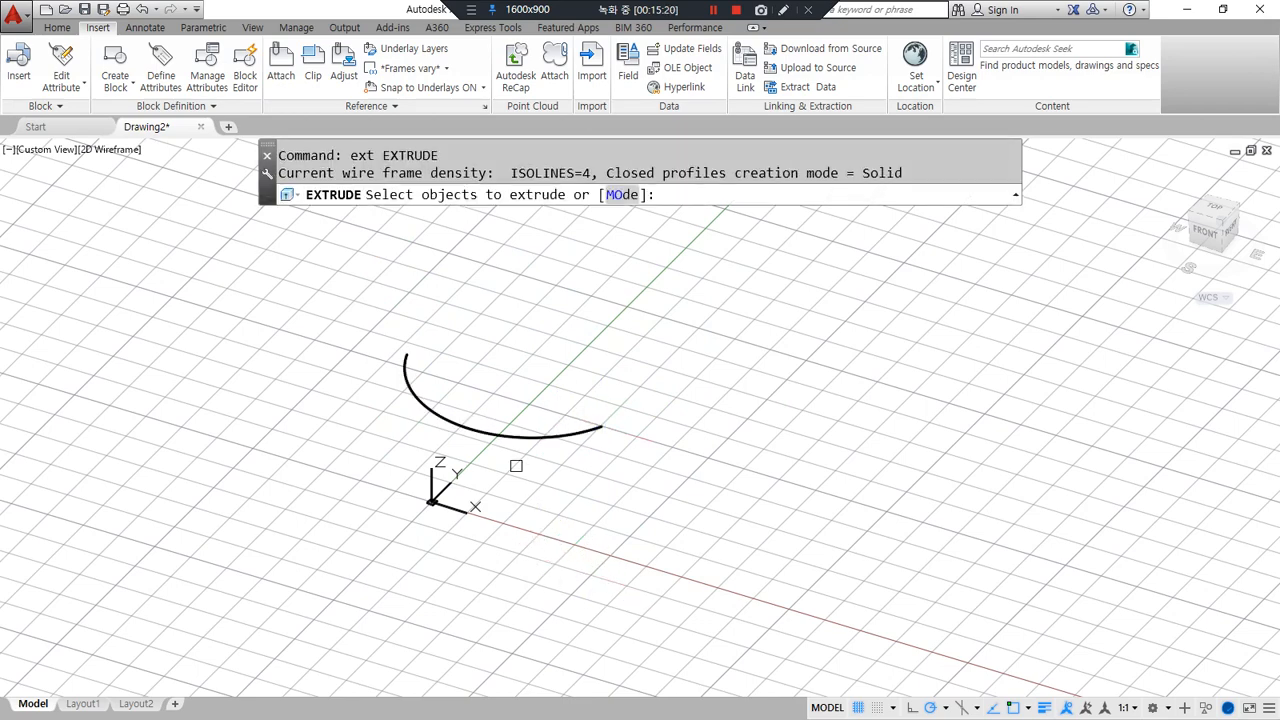
{"action": "left_click", "coordinate": [491, 434]}
{"action": "key", "text": "Return"}
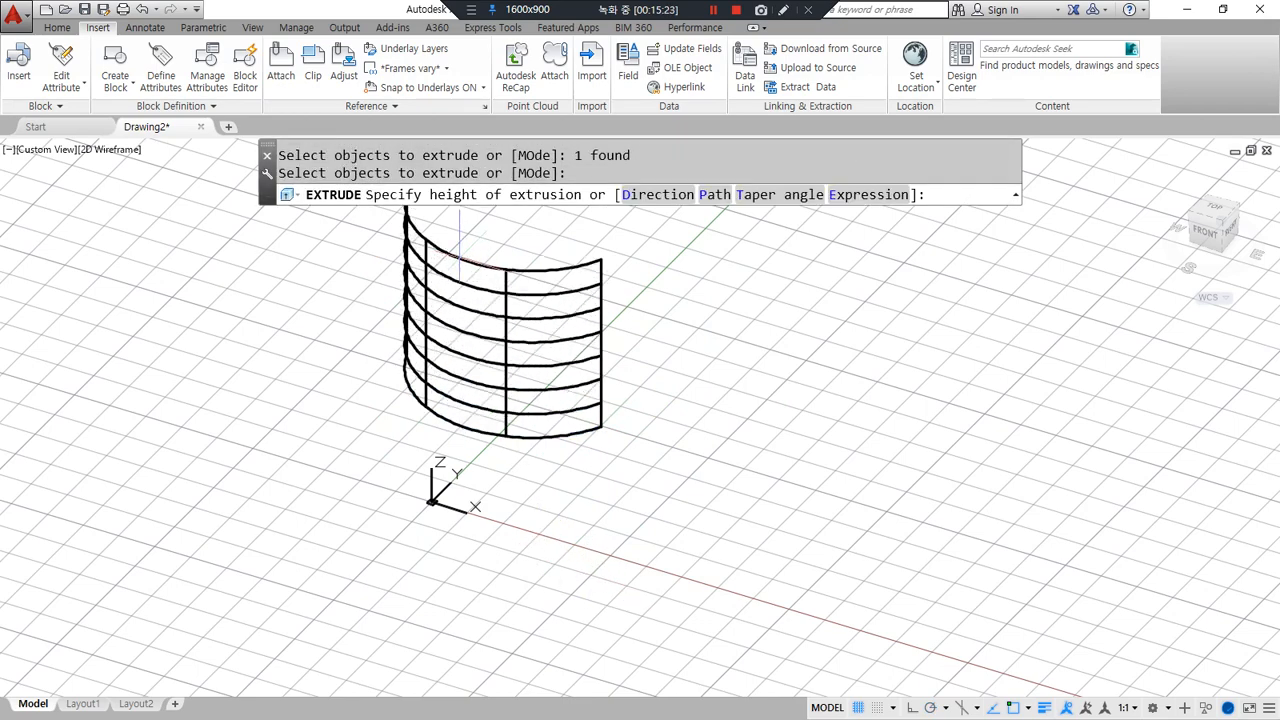
{"action": "left_click", "coordinate": [459, 245]}
Draw three connected line segments forming an open U shape on the ground plane, farther along the X axis than the curved surface.
{"action": "scroll", "coordinate": [520, 400], "scroll_direction": "down", "scroll_amount": 3}
{"action": "middle_click_drag", "start_coordinate": [520, 400], "coordinate": [514, 511]}
{"action": "middle_click_drag", "start_coordinate": [564, 492], "coordinate": [558, 540], "text": "shift"}
{"action": "type", "text": "l"}
{"action": "key", "text": "Return"}
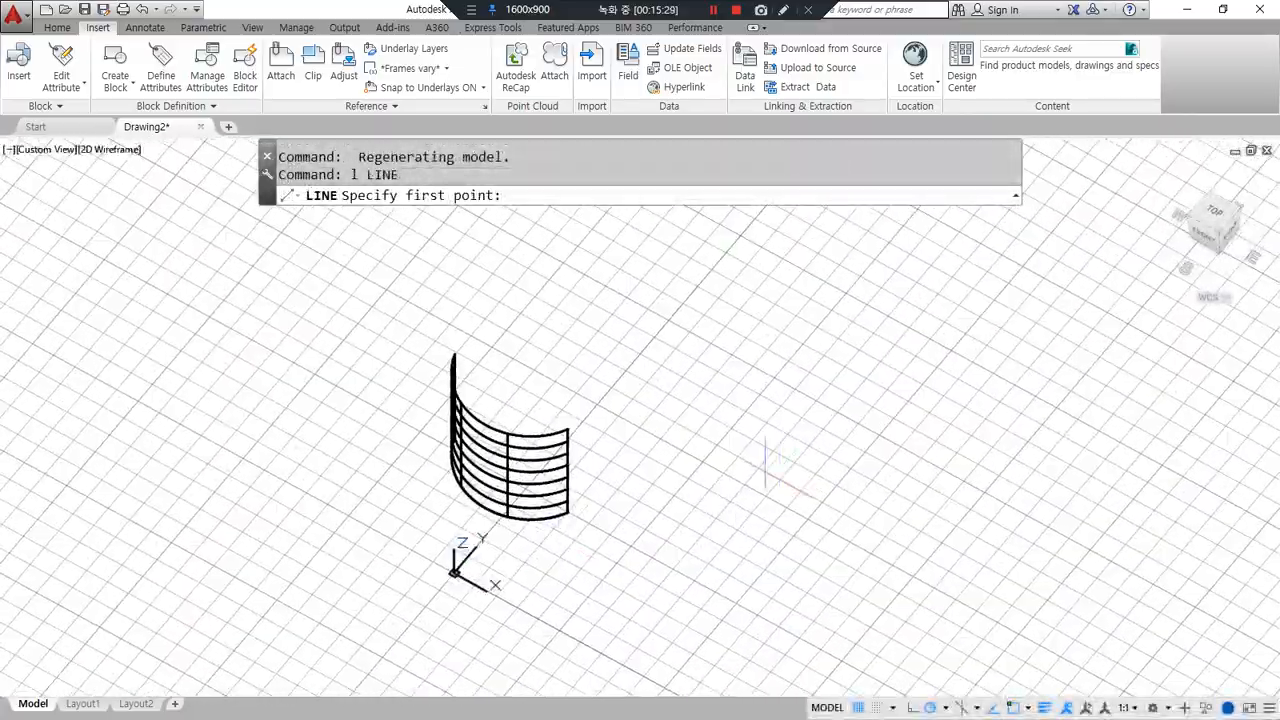
{"action": "left_click", "coordinate": [786, 452]}
{"action": "left_click", "coordinate": [703, 551]}
{"action": "left_click", "coordinate": [812, 600]}
{"action": "left_click", "coordinate": [910, 501]}
{"action": "key", "text": "Return"}
Join the three line segments of the open U shape into one polyline.
{"action": "type", "text": "j"}
{"action": "key", "text": "Return"}
{"action": "left_click", "coordinate": [897, 664]}
{"action": "left_click", "coordinate": [705, 537]}
{"action": "key", "text": "Return"}
Extrude the open U-shaped polyline upward by about 129.6 units and view it from the back.
{"action": "type", "text": "ext"}
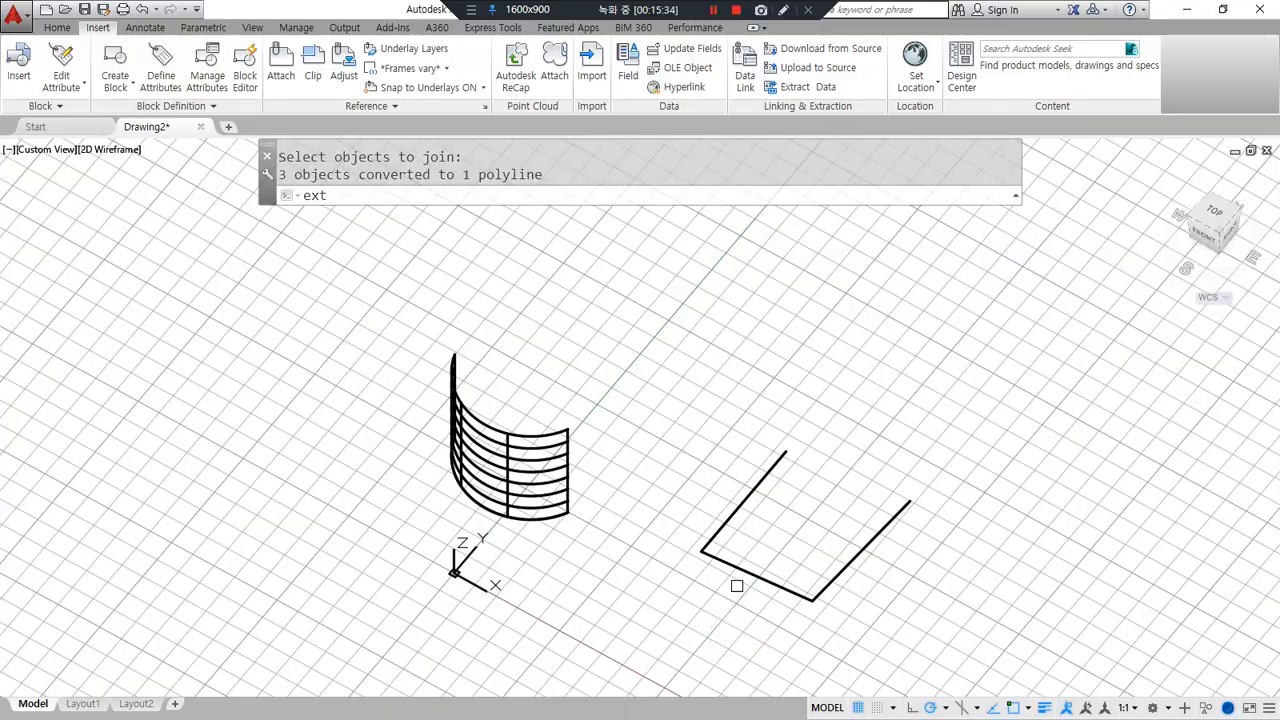
{"action": "key", "text": "Return"}
{"action": "left_click", "coordinate": [748, 573]}
{"action": "key", "text": "Return"}
{"action": "left_click", "coordinate": [736, 395]}
{"action": "middle_click_drag", "start_coordinate": [736, 395], "coordinate": [359, 489], "text": "shift"}
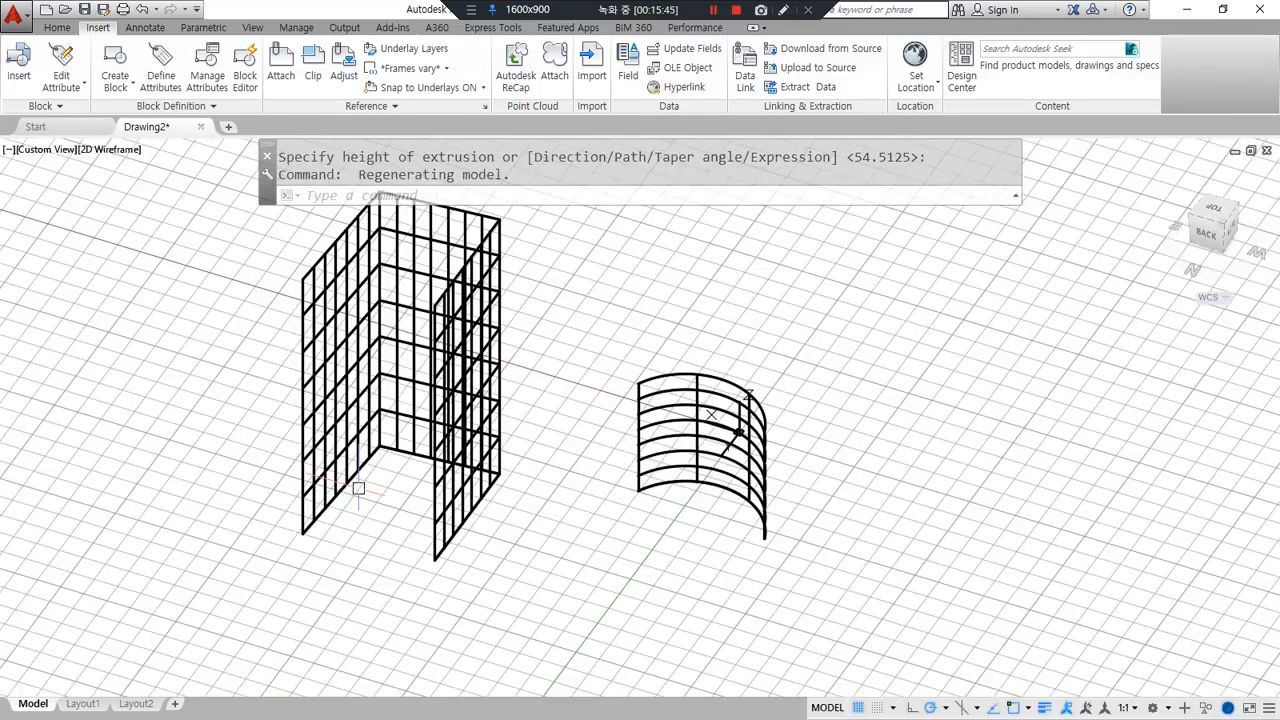
Show the model in the Conceptual visual style and select the U-shaped surface to inspect it, clearing the selection again.
{"action": "type", "text": "sha"}
{"action": "key", "text": "Return"}
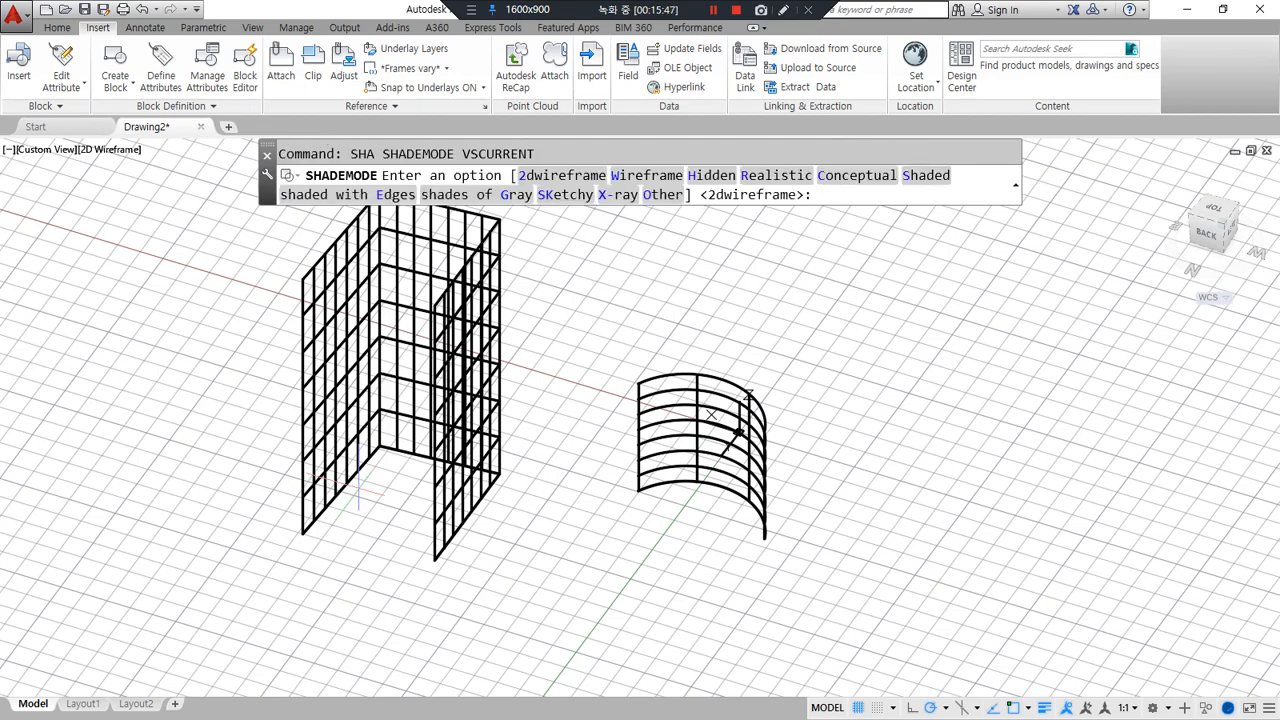
{"action": "type", "text": "c"}
{"action": "key", "text": "Return"}
{"action": "mouse_move", "coordinate": [171, 557]}
{"action": "middle_mouse_down", "text": "shift"}
{"action": "mouse_move", "coordinate": [223, 520]}
{"action": "mouse_move", "coordinate": [391, 517]}
{"action": "mouse_move", "coordinate": [363, 531]}
{"action": "middle_mouse_up", "text": "shift"}
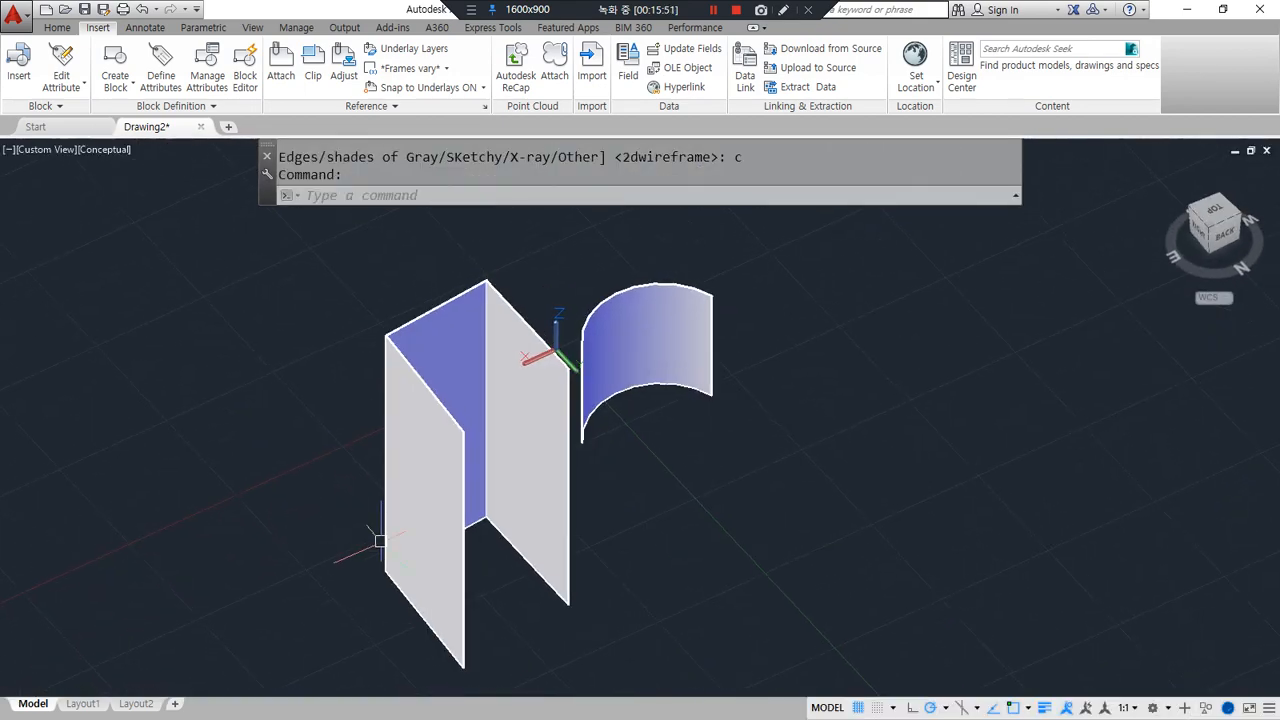
{"action": "left_click", "coordinate": [496, 423]}
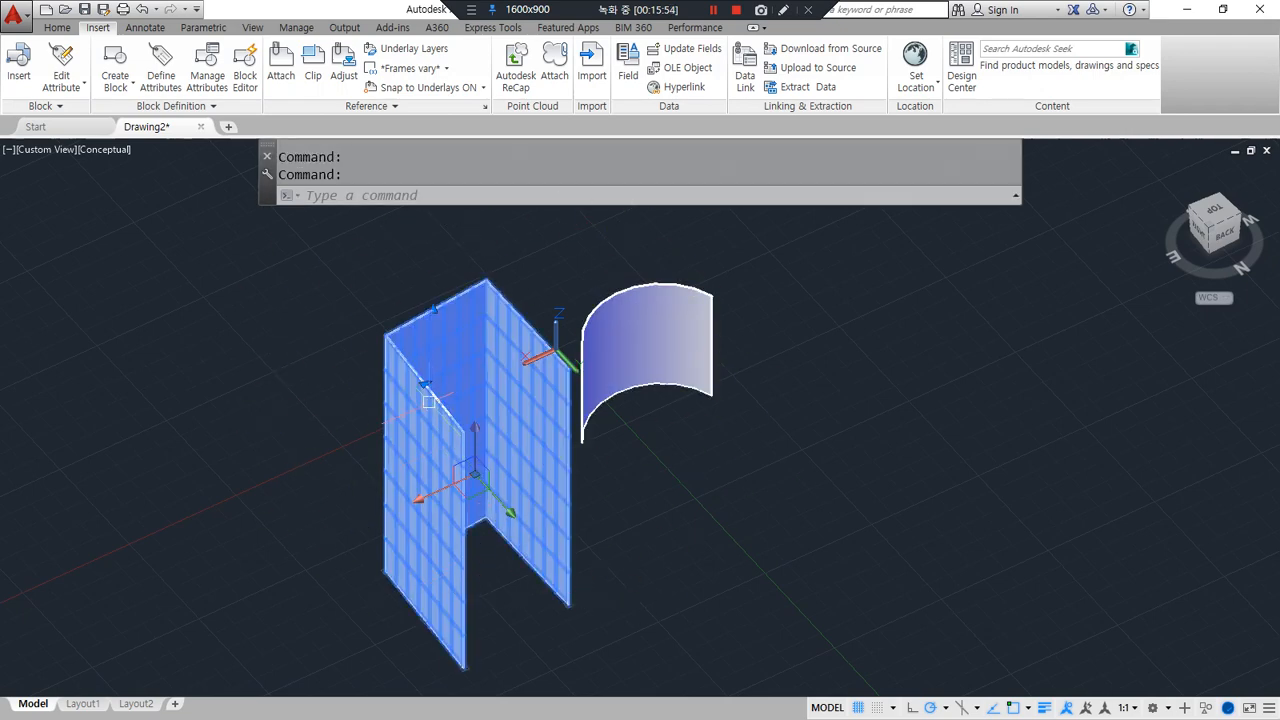
{"action": "scroll", "coordinate": [296, 429], "scroll_direction": "down", "scroll_amount": 2}
{"action": "key", "text": "Escape"}
Switch the visual style back to 2D Wireframe.
{"action": "middle_click_drag", "start_coordinate": [357, 531], "coordinate": [437, 449]}
{"action": "type", "text": "sha"}
{"action": "key", "text": "Return"}
{"action": "type", "text": "2d"}
{"action": "key", "text": "Return"}
Draw a rectangle on the ground plane beside the U-shaped surface.
{"action": "type", "text": "rec"}
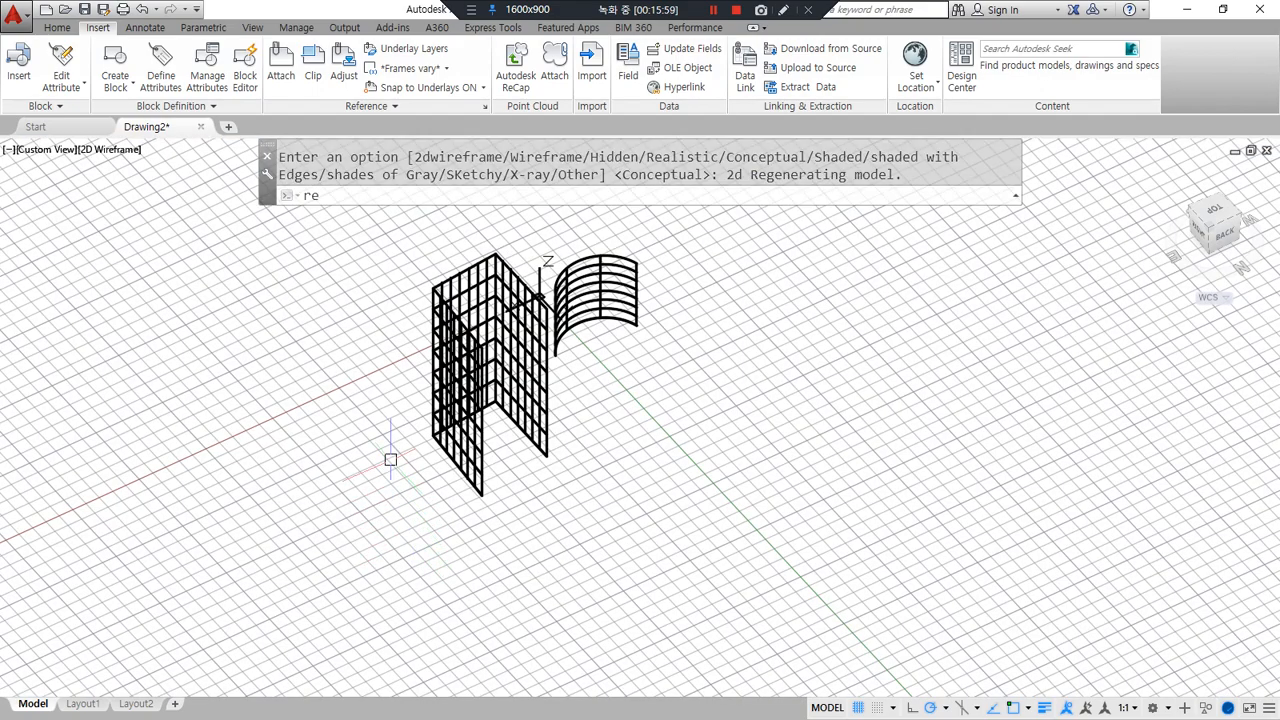
{"action": "key", "text": "Return"}
{"action": "left_click", "coordinate": [391, 455]}
{"action": "left_click", "coordinate": [360, 569]}
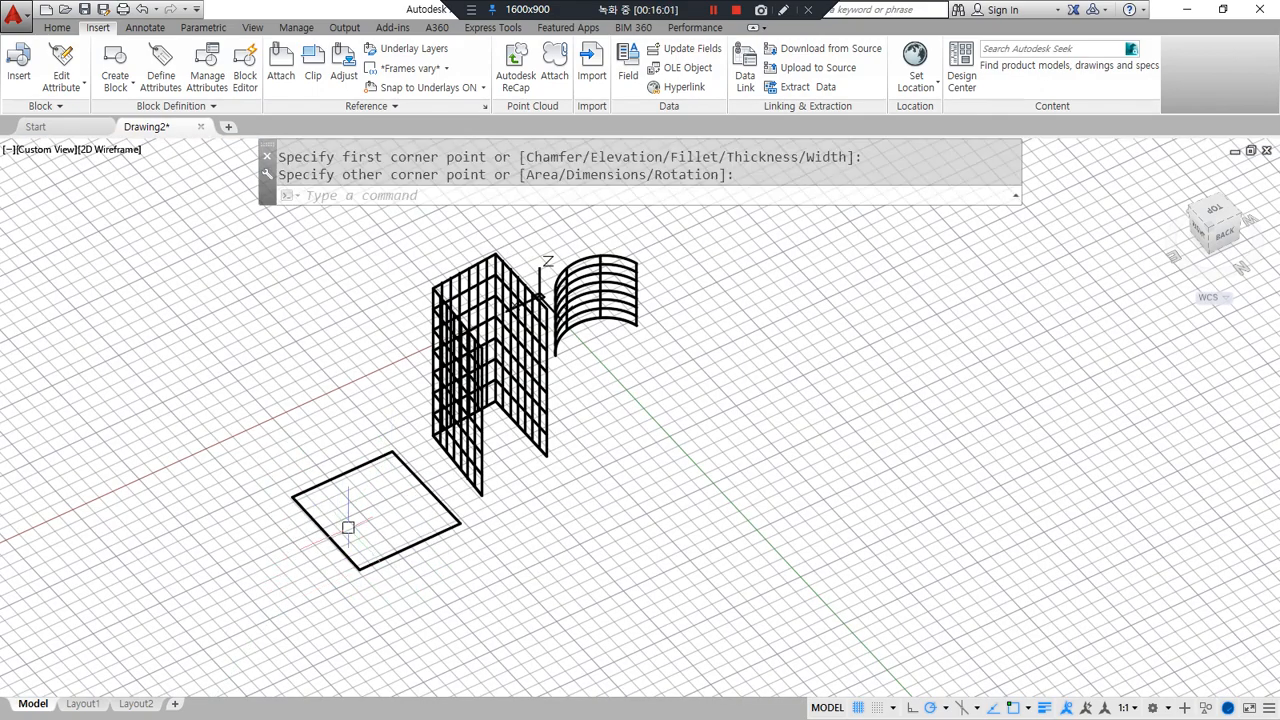
Extrude the rectangle beside the U-shaped surface upward by about 82.3 units.
{"action": "type", "text": "ext"}
{"action": "key", "text": "Return"}
{"action": "left_click", "coordinate": [390, 551]}
{"action": "key", "text": "Return"}
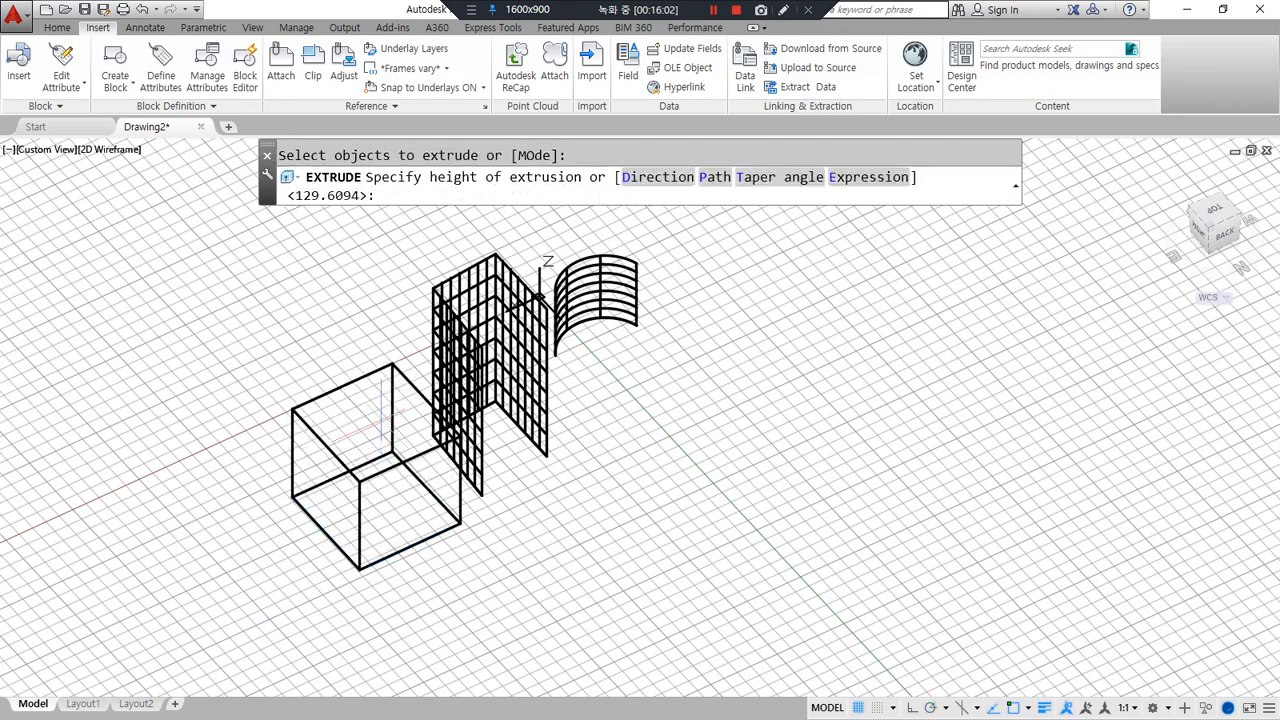
{"action": "left_click", "coordinate": [362, 404]}
Circle the extruded box and the U-shaped surface with the pen, and clear the marks.
{"action": "scroll", "coordinate": [436, 502], "scroll_direction": "up", "scroll_amount": 2}
{"action": "mouse_move", "coordinate": [383, 528]}
{"action": "left_mouse_down"}
{"action": "mouse_move", "coordinate": [308, 460]}
{"action": "mouse_move", "coordinate": [340, 594]}
{"action": "mouse_move", "coordinate": [326, 583]}
{"action": "left_mouse_up"}
{"action": "mouse_move", "coordinate": [660, 418]}
{"action": "left_mouse_down"}
{"action": "mouse_move", "coordinate": [544, 383]}
{"action": "mouse_move", "coordinate": [621, 391]}
{"action": "left_mouse_up"}
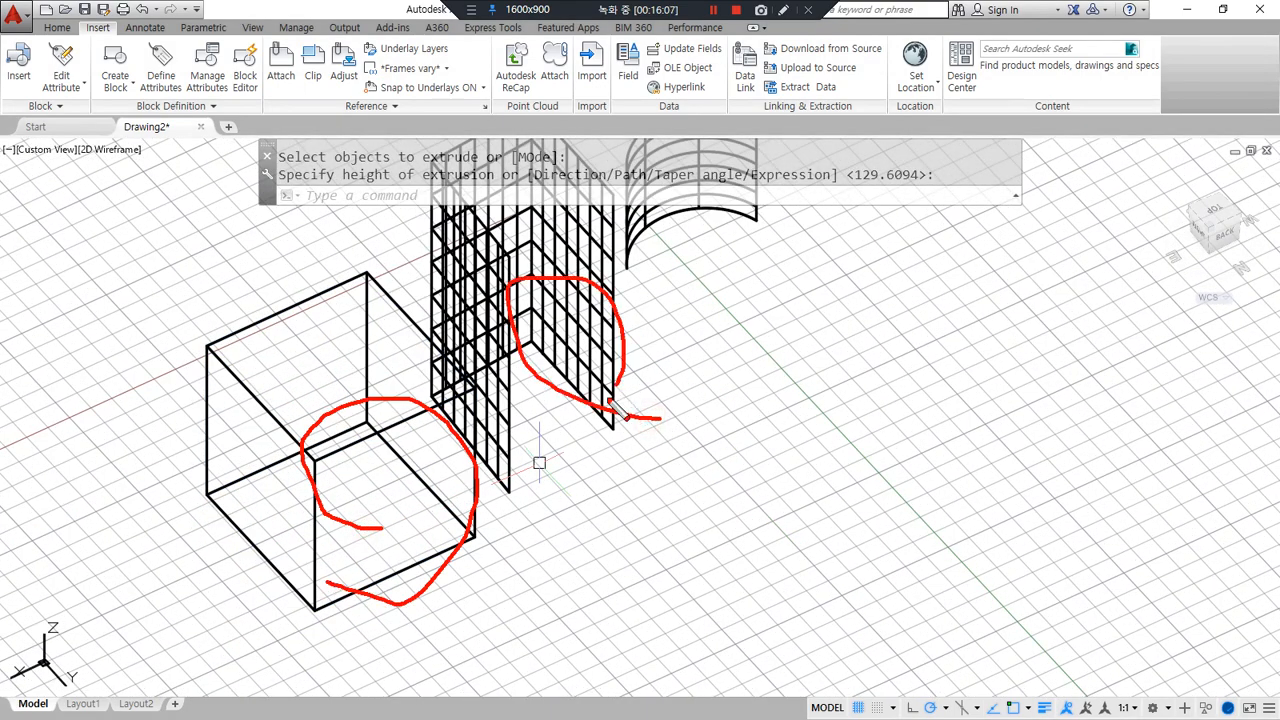
{"action": "key", "text": "Escape"}
Draw a circle on the ground plane beside the extruded box.
{"action": "middle_click_drag", "start_coordinate": [163, 493], "coordinate": [188, 454]}
{"action": "type", "text": "c"}
{"action": "key", "text": "Return"}
{"action": "left_click", "coordinate": [136, 546]}
{"action": "left_click", "coordinate": [157, 493]}
Extrude the circle upward by about 78.4 units.
{"action": "type", "text": "ext"}
{"action": "key", "text": "Return"}
{"action": "left_click", "coordinate": [211, 550]}
{"action": "key", "text": "Return"}
{"action": "left_click", "coordinate": [196, 405]}
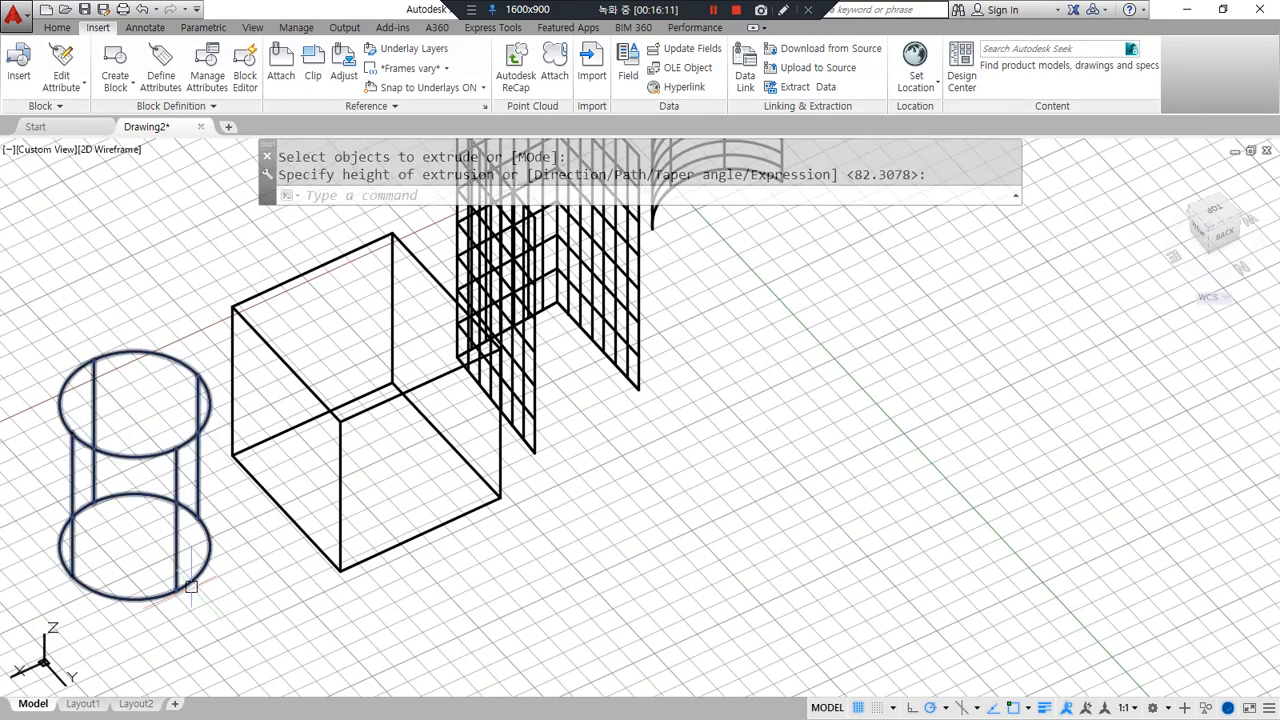
Circle the surfaces, the cylinder and the box with the pen, and clear the marks.
{"action": "left_click_drag", "start_coordinate": [660, 302], "coordinate": [692, 283]}
{"action": "mouse_move", "coordinate": [157, 555]}
{"action": "left_mouse_down"}
{"action": "mouse_move", "coordinate": [20, 410]}
{"action": "mouse_move", "coordinate": [206, 572]}
{"action": "left_mouse_up"}
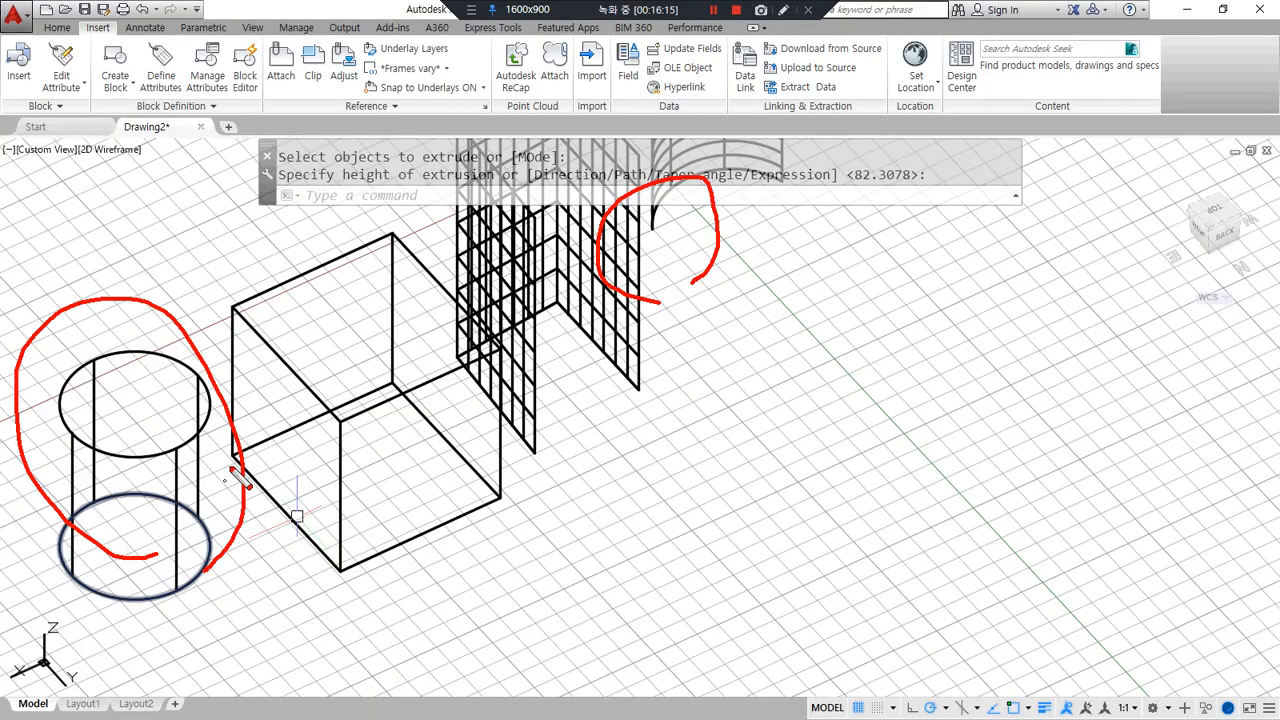
{"action": "left_click_drag", "start_coordinate": [340, 245], "coordinate": [234, 263]}
{"action": "scroll", "coordinate": [498, 445], "scroll_direction": "down", "scroll_amount": 4}
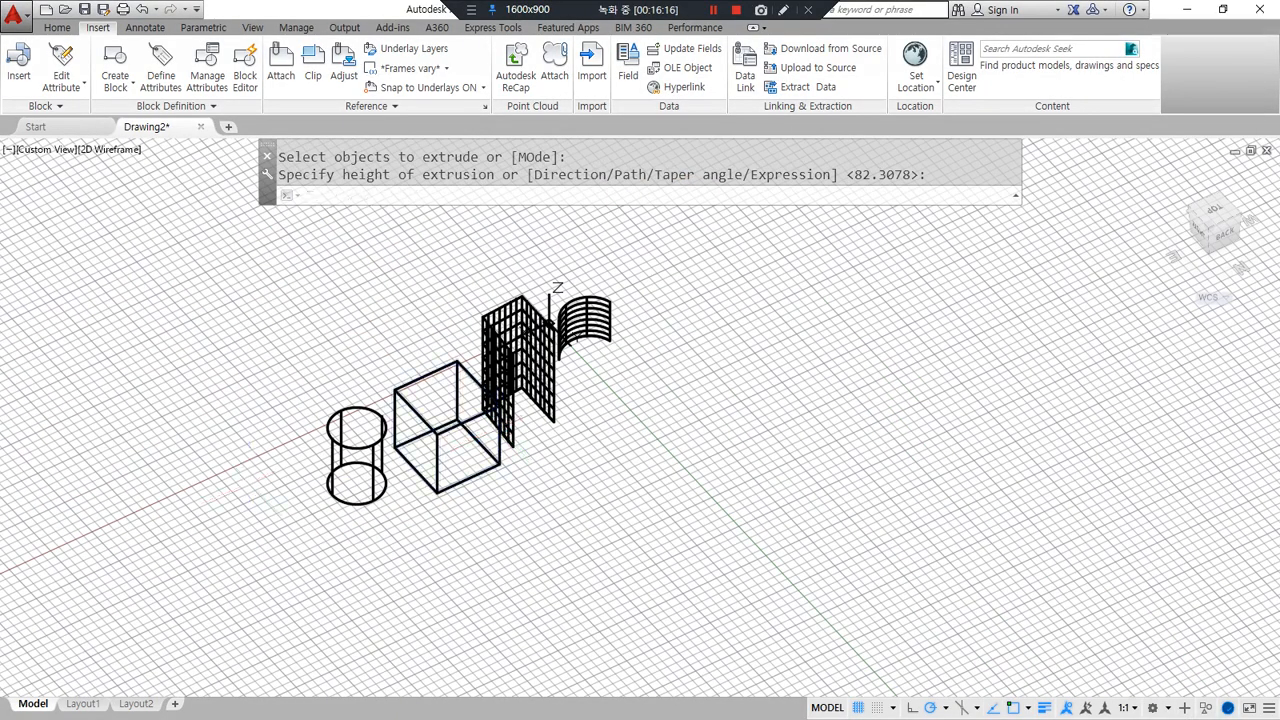
From the front, separate surfaces and solids with a pen line, mark each pair with a double arrow, circle the U-shaped surface, and clear the marks.
{"action": "left_click_drag", "start_coordinate": [272, 500], "coordinate": [611, 441], "text": "shift"}
{"action": "middle_click_drag", "start_coordinate": [611, 441], "coordinate": [665, 430], "text": "shift"}
{"action": "scroll", "coordinate": [468, 422], "scroll_direction": "up", "scroll_amount": 5}
{"action": "left_click_drag", "start_coordinate": [482, 192], "coordinate": [482, 550]}
{"action": "left_click_drag", "start_coordinate": [145, 269], "coordinate": [155, 352]}
{"action": "mouse_move", "coordinate": [117, 303]}
{"action": "left_mouse_down"}
{"action": "mouse_move", "coordinate": [336, 296]}
{"action": "mouse_move", "coordinate": [346, 322]}
{"action": "left_mouse_up"}
{"action": "mouse_move", "coordinate": [602, 308]}
{"action": "left_mouse_down"}
{"action": "mouse_move", "coordinate": [591, 350]}
{"action": "mouse_move", "coordinate": [910, 347]}
{"action": "mouse_move", "coordinate": [910, 362]}
{"action": "left_mouse_up"}
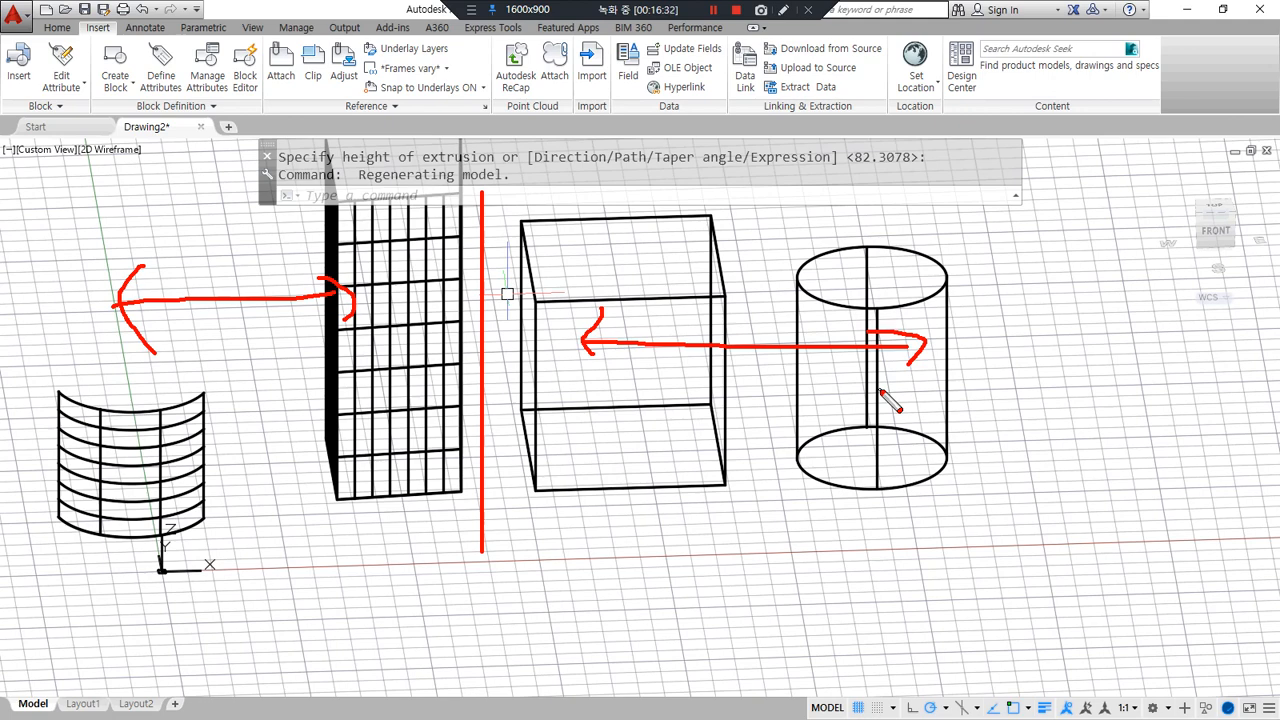
{"action": "mouse_move", "coordinate": [401, 422]}
{"action": "left_mouse_down"}
{"action": "mouse_move", "coordinate": [446, 354]}
{"action": "mouse_move", "coordinate": [403, 451]}
{"action": "left_mouse_up"}
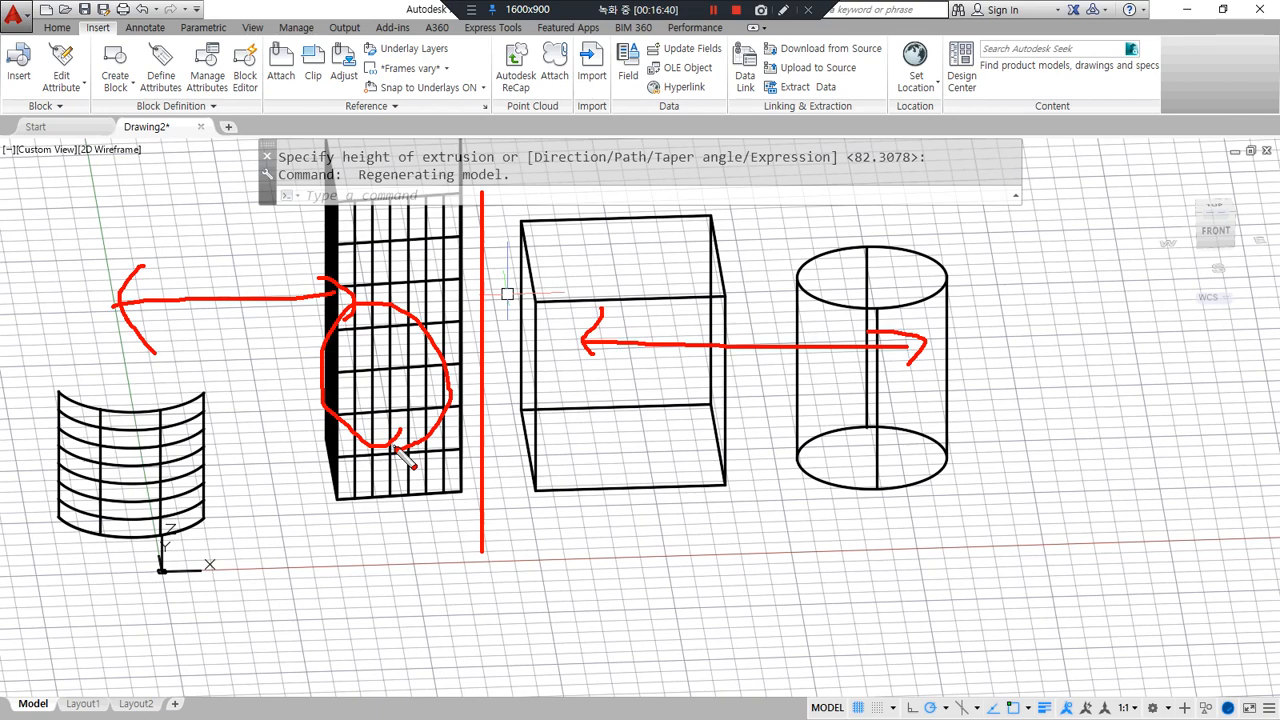
{"action": "key", "text": "Escape"}
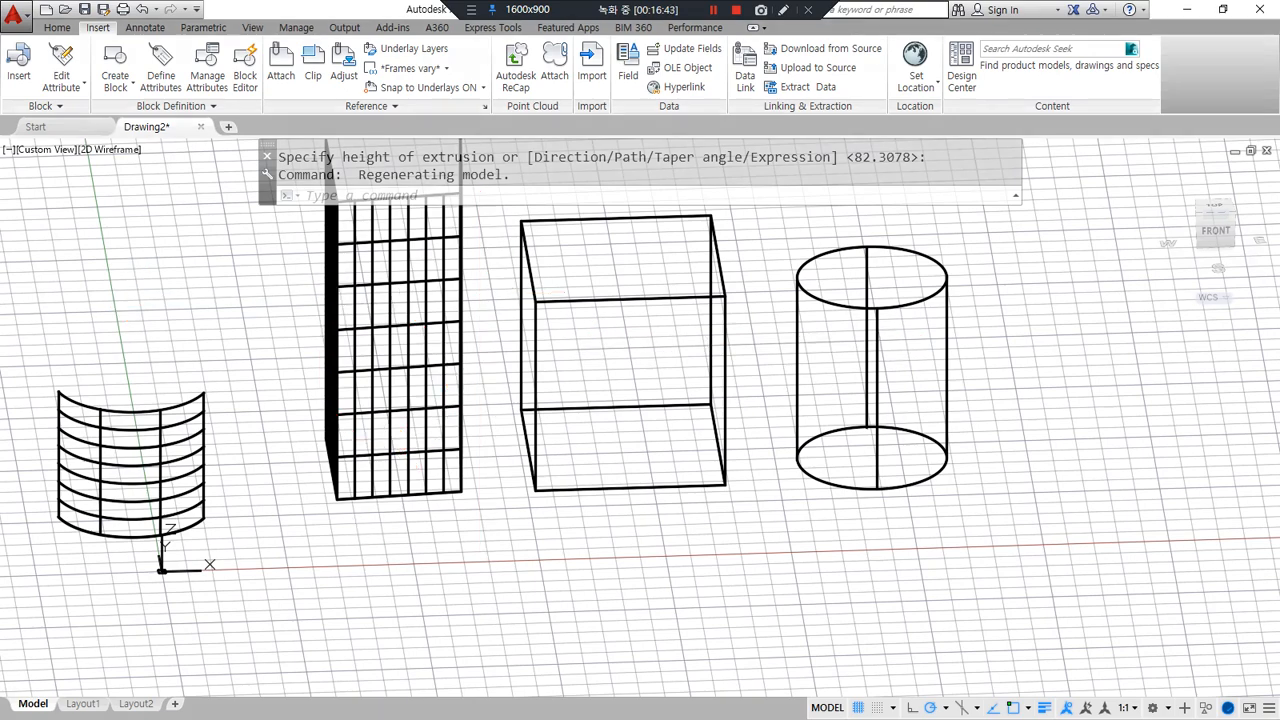
Switch to the Notepad notes, circle the three Solid precautions, underline the twisted-shape rule, Join / PEdit and the closed-curve rule, and clear the marks.
{"action": "key", "text": "alt+Tab"}
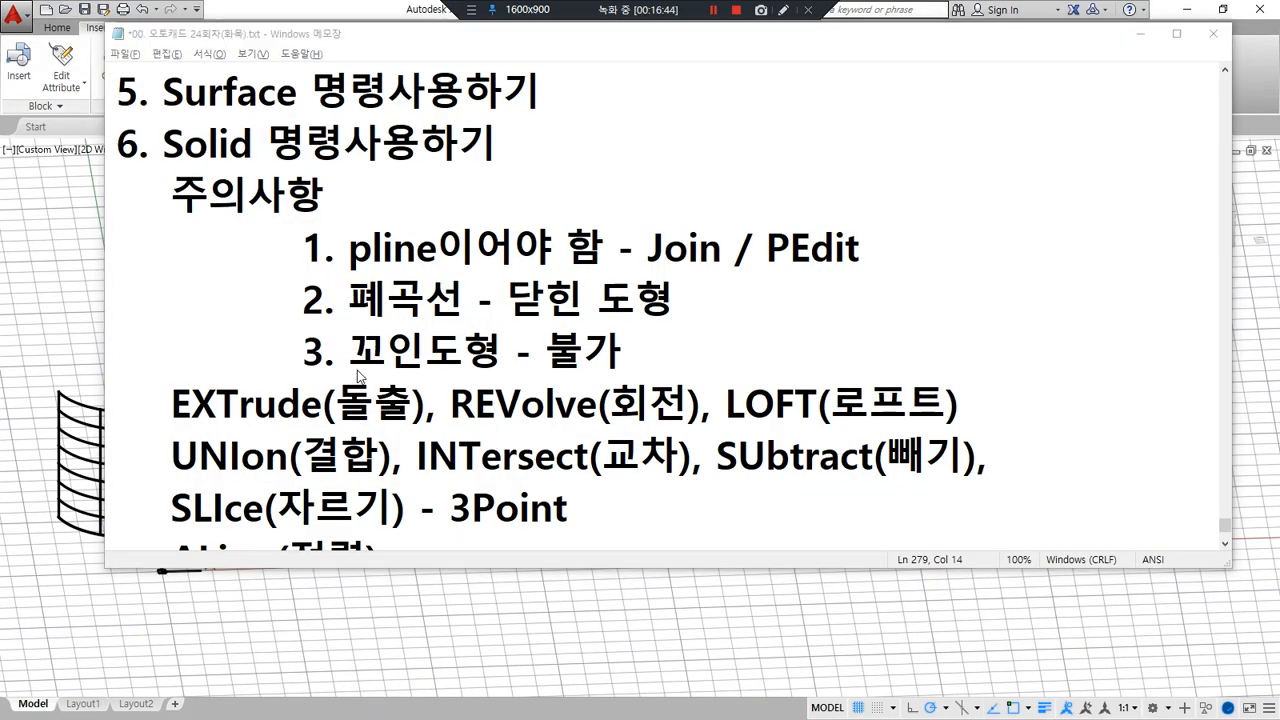
{"action": "left_click_drag", "start_coordinate": [337, 367], "coordinate": [606, 370]}
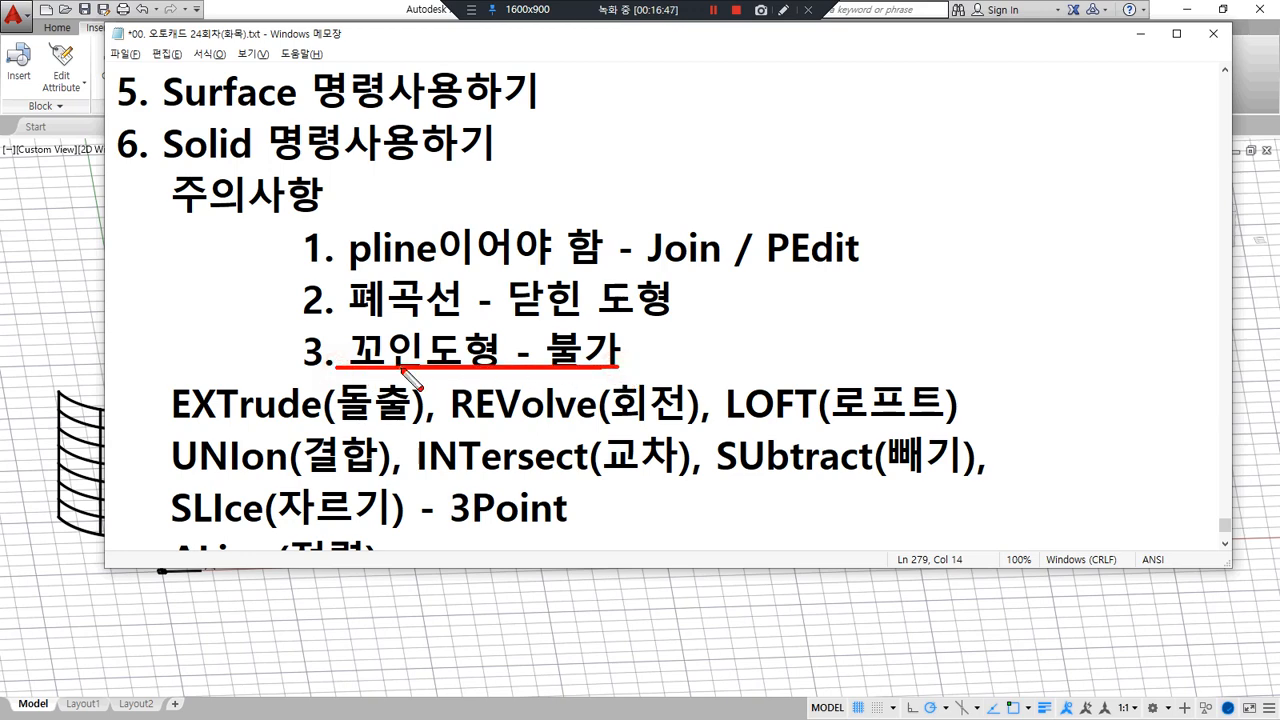
{"action": "mouse_move", "coordinate": [345, 372]}
{"action": "left_mouse_down"}
{"action": "mouse_move", "coordinate": [308, 220]}
{"action": "mouse_move", "coordinate": [455, 330]}
{"action": "left_mouse_up"}
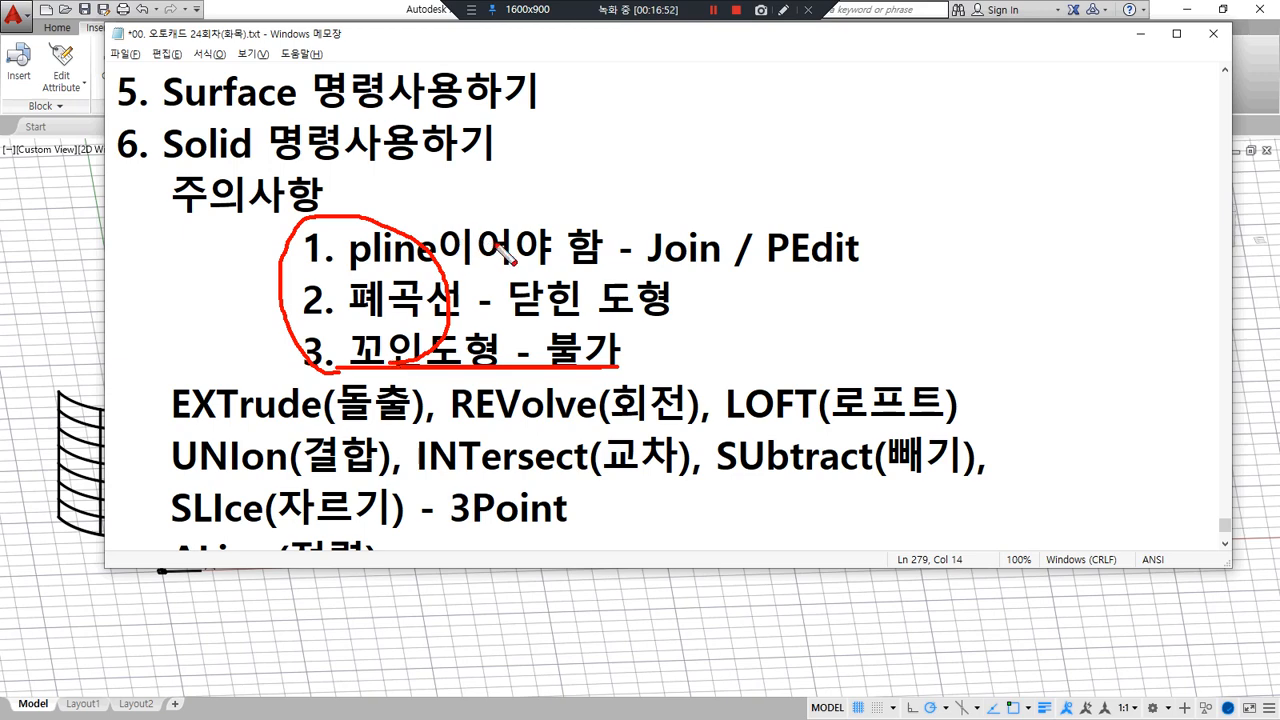
{"action": "left_click_drag", "start_coordinate": [652, 272], "coordinate": [868, 263]}
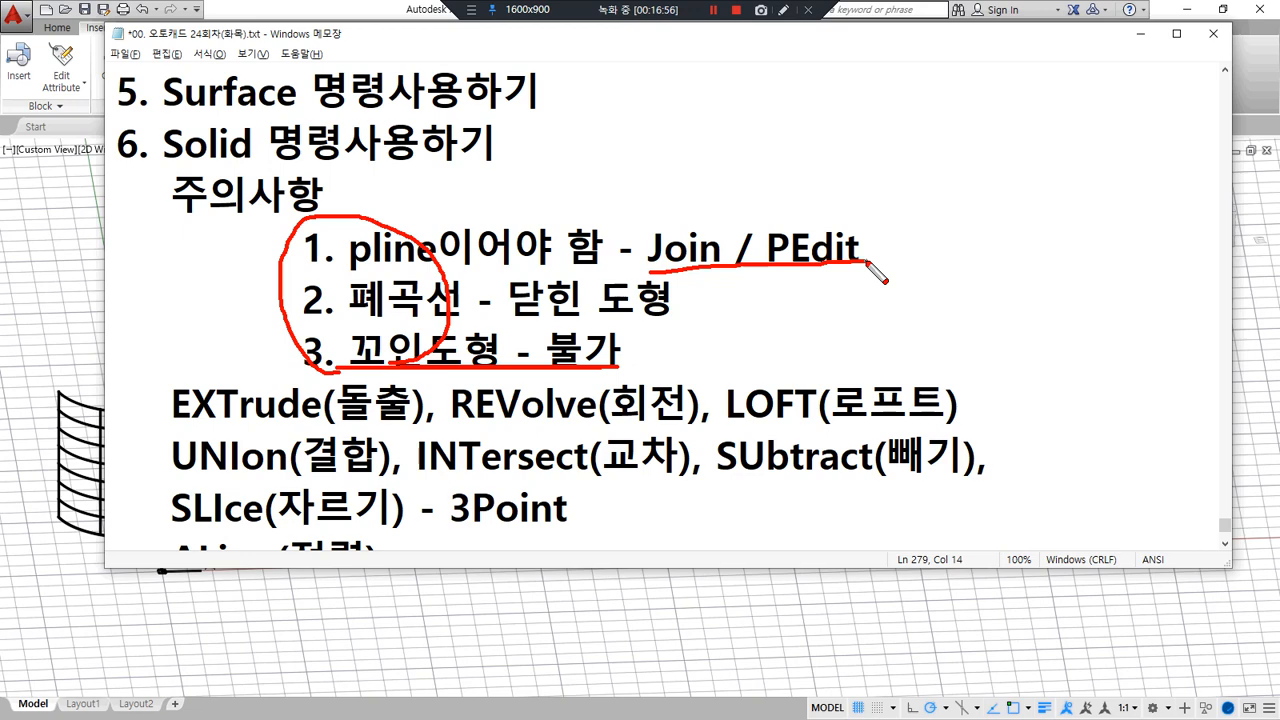
{"action": "left_click_drag", "start_coordinate": [350, 328], "coordinate": [488, 322]}
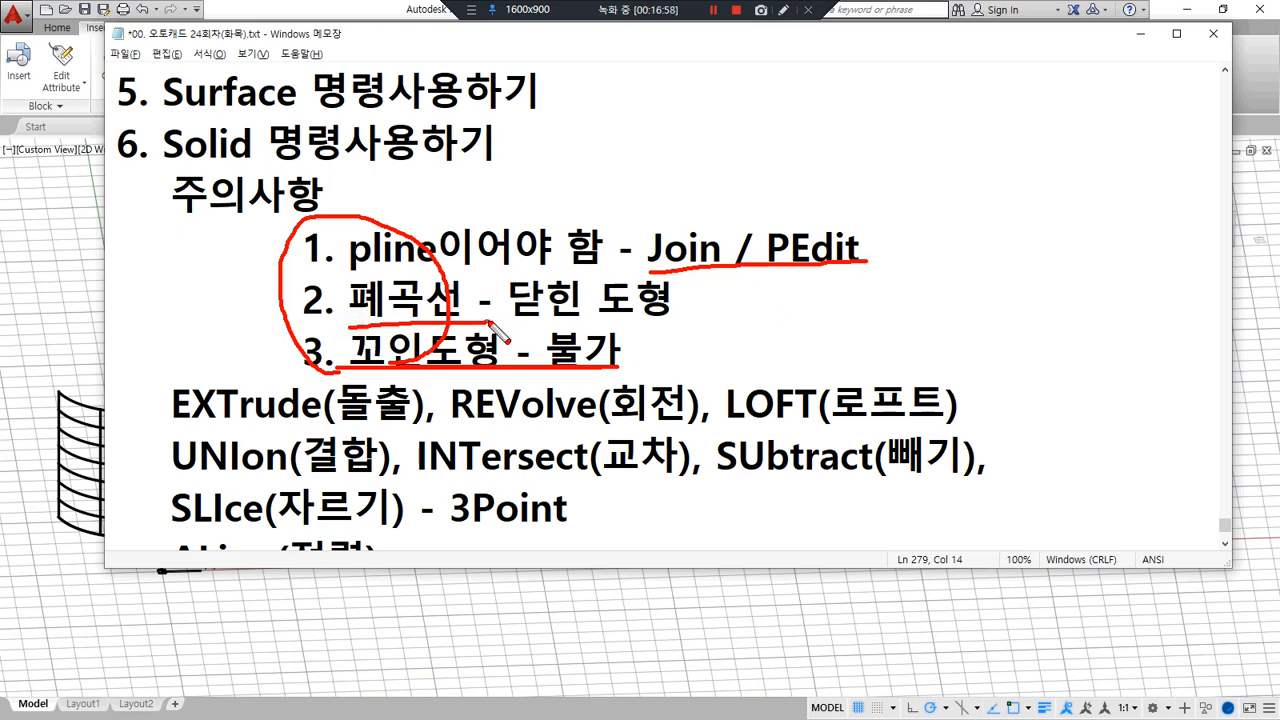
{"action": "left_click_drag", "start_coordinate": [493, 331], "coordinate": [652, 333]}
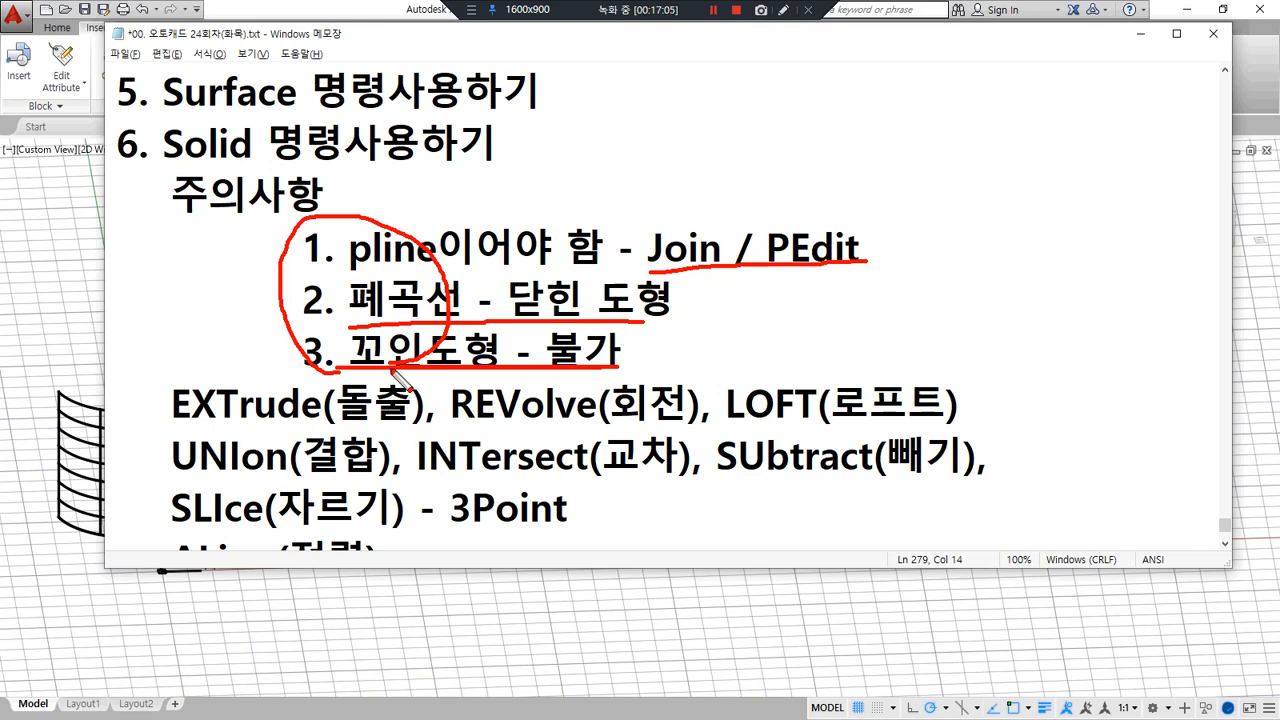
{"action": "key", "text": "e"}
Circle EXTrude, REVolve and LOFT in the notes with the pen, mark the whole command line, and clear the marks.
{"action": "mouse_move", "coordinate": [253, 425]}
{"action": "left_mouse_down"}
{"action": "mouse_move", "coordinate": [180, 418]}
{"action": "mouse_move", "coordinate": [300, 378]}
{"action": "mouse_move", "coordinate": [268, 428]}
{"action": "mouse_move", "coordinate": [230, 426]}
{"action": "left_mouse_up"}
{"action": "mouse_move", "coordinate": [545, 430]}
{"action": "left_mouse_down"}
{"action": "mouse_move", "coordinate": [440, 428]}
{"action": "mouse_move", "coordinate": [615, 372]}
{"action": "mouse_move", "coordinate": [541, 426]}
{"action": "left_mouse_up"}
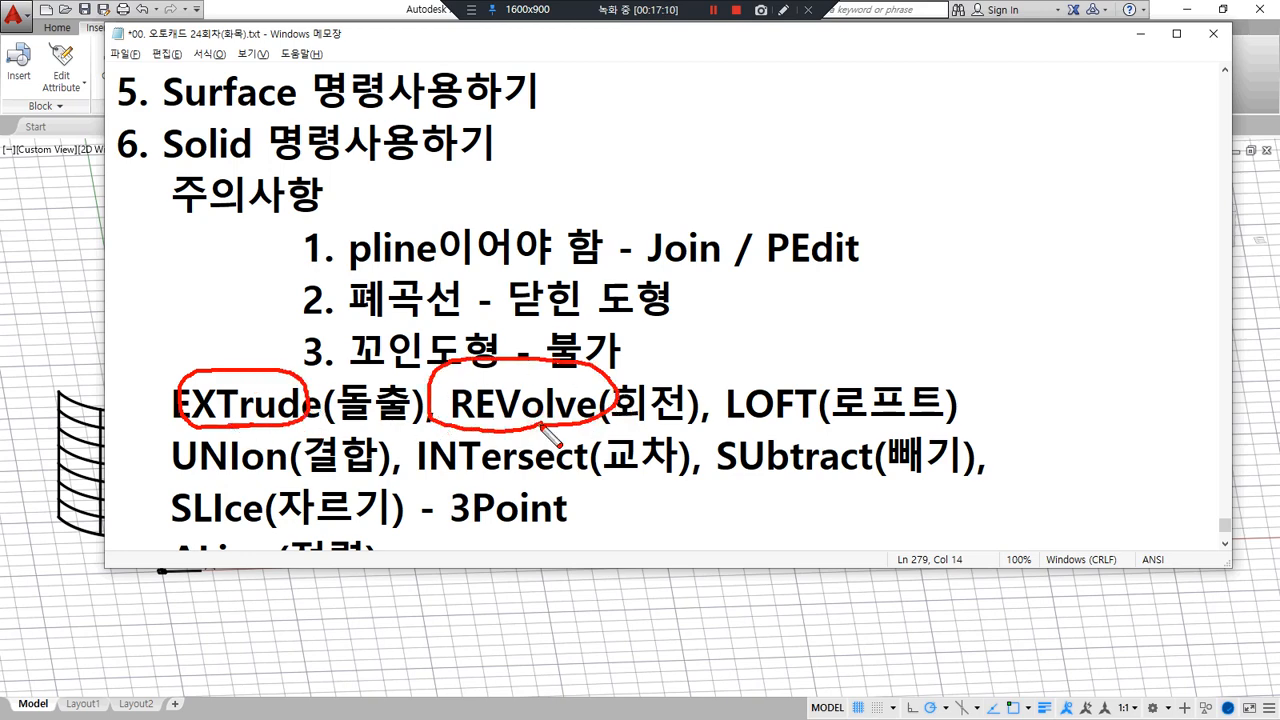
{"action": "mouse_move", "coordinate": [796, 408]}
{"action": "left_mouse_down"}
{"action": "mouse_move", "coordinate": [785, 366]}
{"action": "mouse_move", "coordinate": [808, 424]}
{"action": "left_mouse_up"}
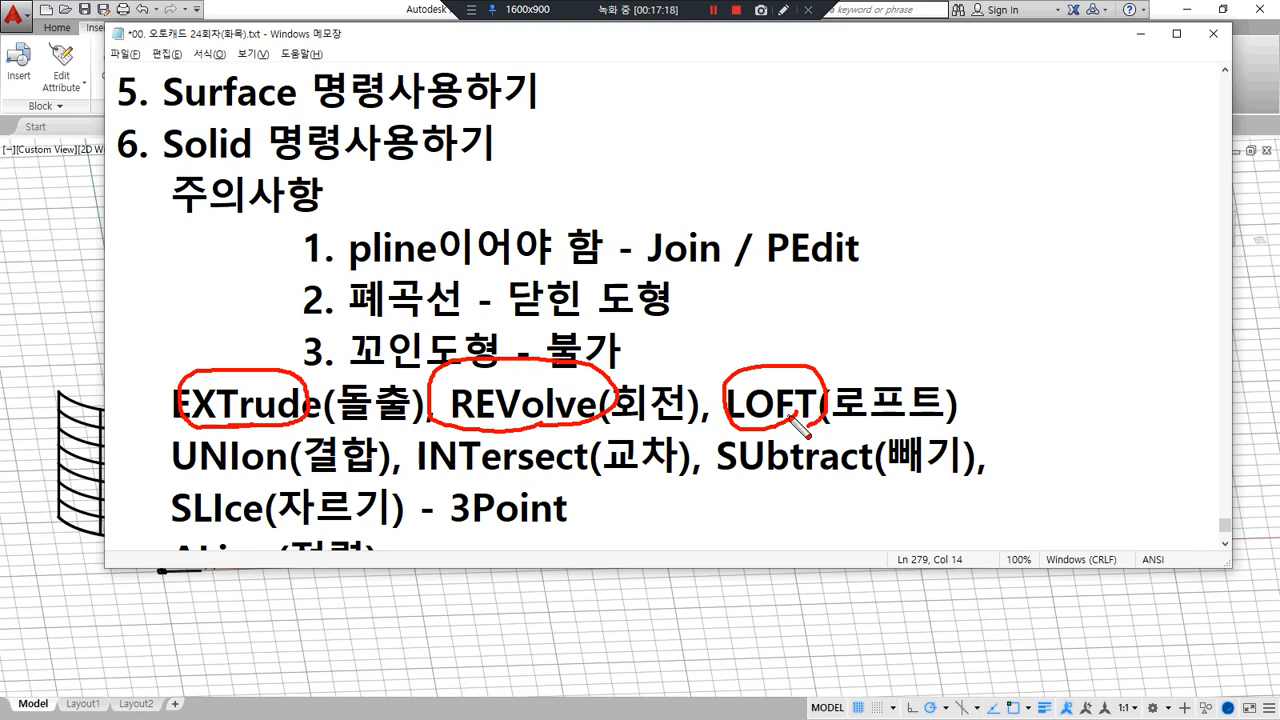
{"action": "key", "text": "e"}
{"action": "mouse_move", "coordinate": [160, 368]}
{"action": "left_mouse_down"}
{"action": "mouse_move", "coordinate": [160, 430]}
{"action": "mouse_move", "coordinate": [680, 428]}
{"action": "mouse_move", "coordinate": [718, 442]}
{"action": "left_mouse_up"}
{"action": "key", "text": "Escape"}
Return to the AutoCAD drawing and erase both surfaces, the box and the cylinder.
{"action": "left_click", "coordinate": [541, 620]}
{"action": "scroll", "coordinate": [902, 541], "scroll_direction": "down", "scroll_amount": 2}
{"action": "left_click", "coordinate": [966, 537]}
{"action": "left_click", "coordinate": [332, 284]}
{"action": "type", "text": "e"}
{"action": "key", "text": "Return"}
Draw a rectangle on the ground plane between the X and Y axes, away from the origin.
{"action": "middle_click_drag", "start_coordinate": [640, 464], "coordinate": [549, 495], "text": "shift"}
{"action": "type", "text": "rec"}
{"action": "key", "text": "Return"}
{"action": "left_click", "coordinate": [532, 463]}
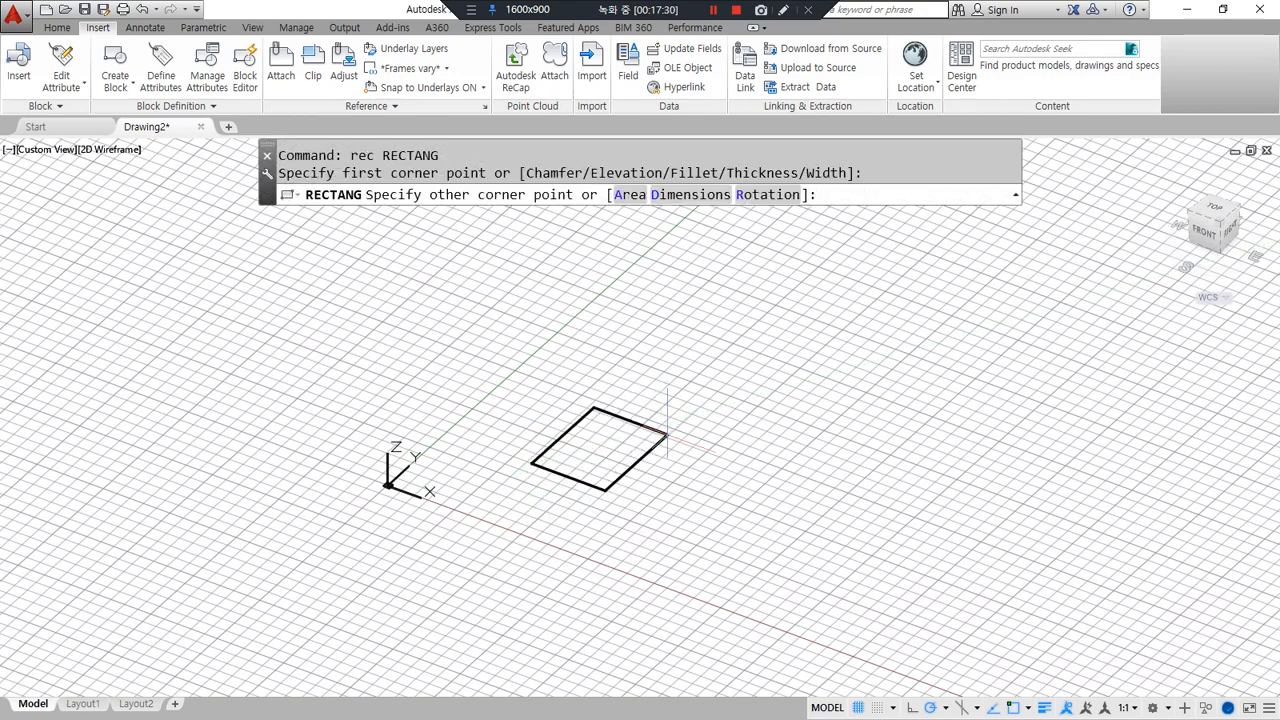
{"action": "left_click", "coordinate": [667, 432]}
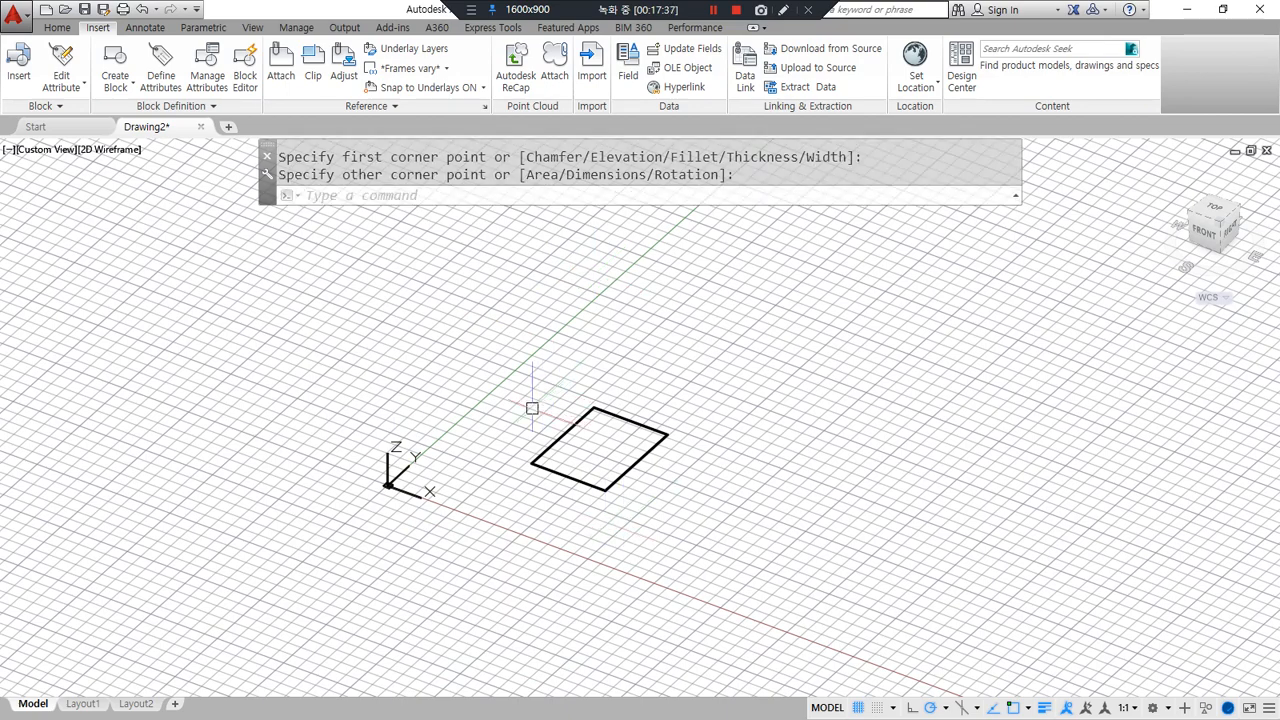
Switch to the Notepad notes, highlight the word EXTrude, and return to the AutoCAD drawing.
{"action": "key", "text": "alt+Tab"}
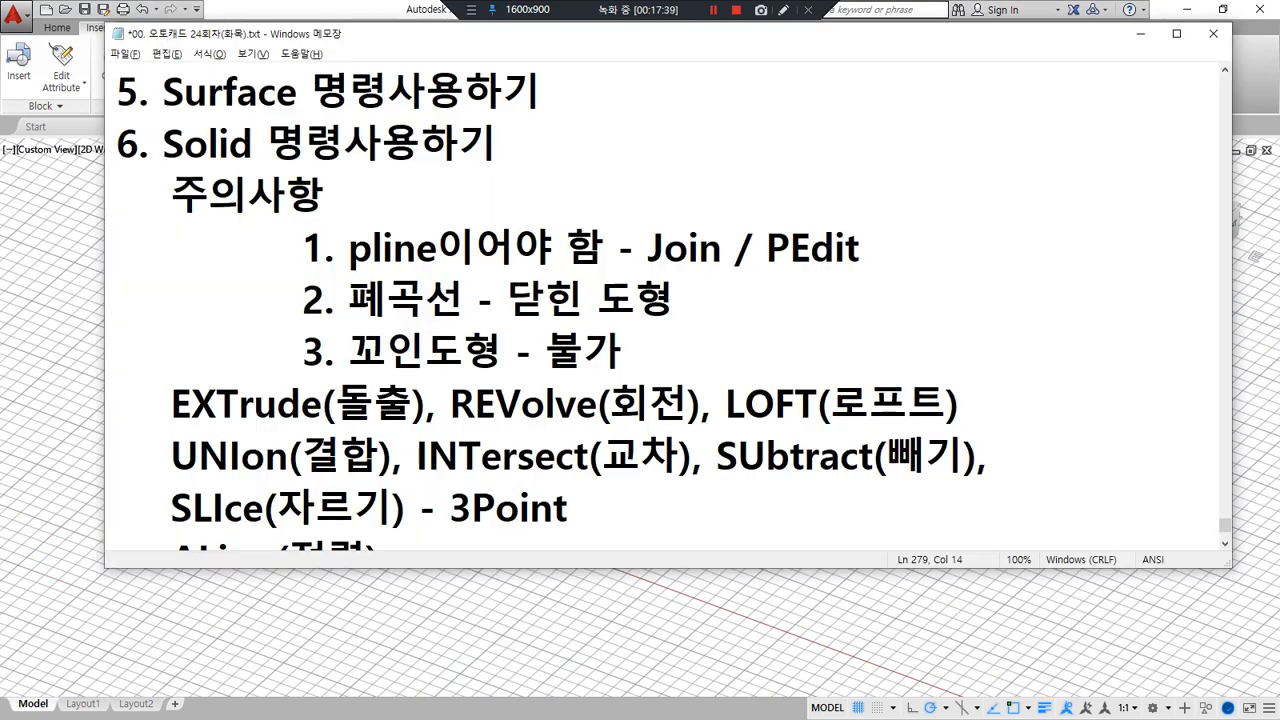
{"action": "left_click_drag", "start_coordinate": [171, 410], "coordinate": [318, 404]}
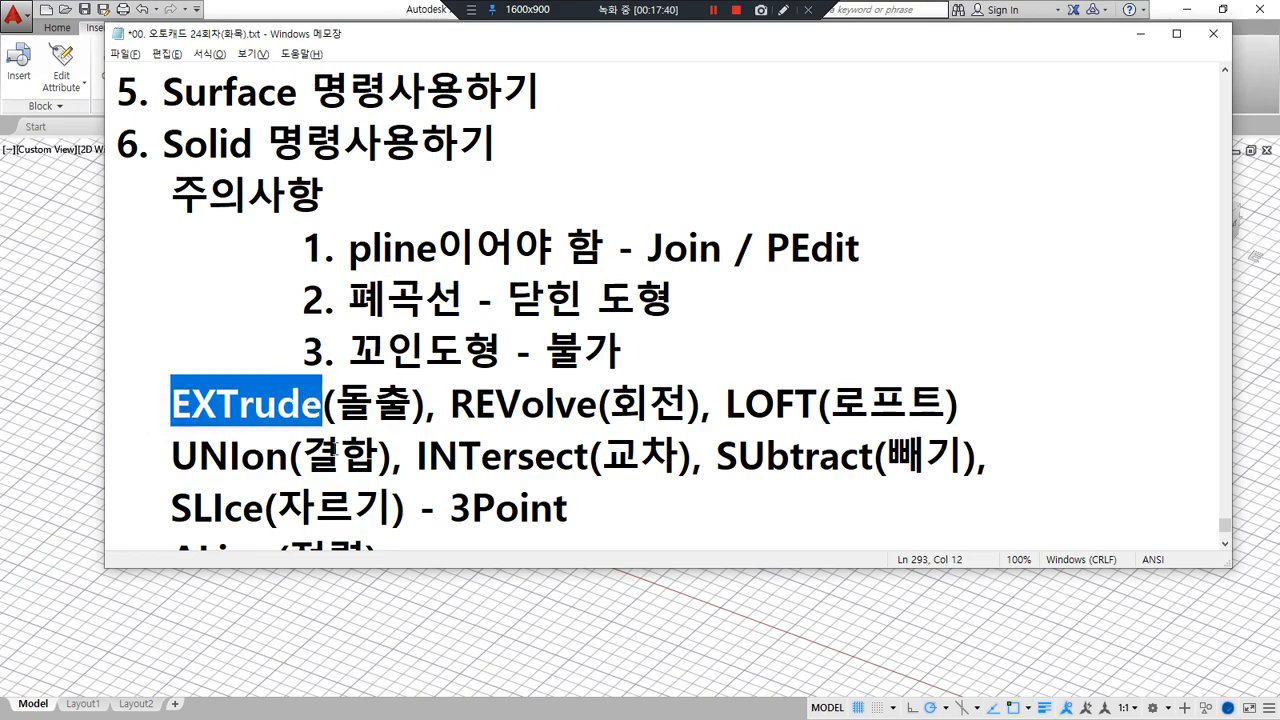
{"action": "left_click", "coordinate": [386, 590]}
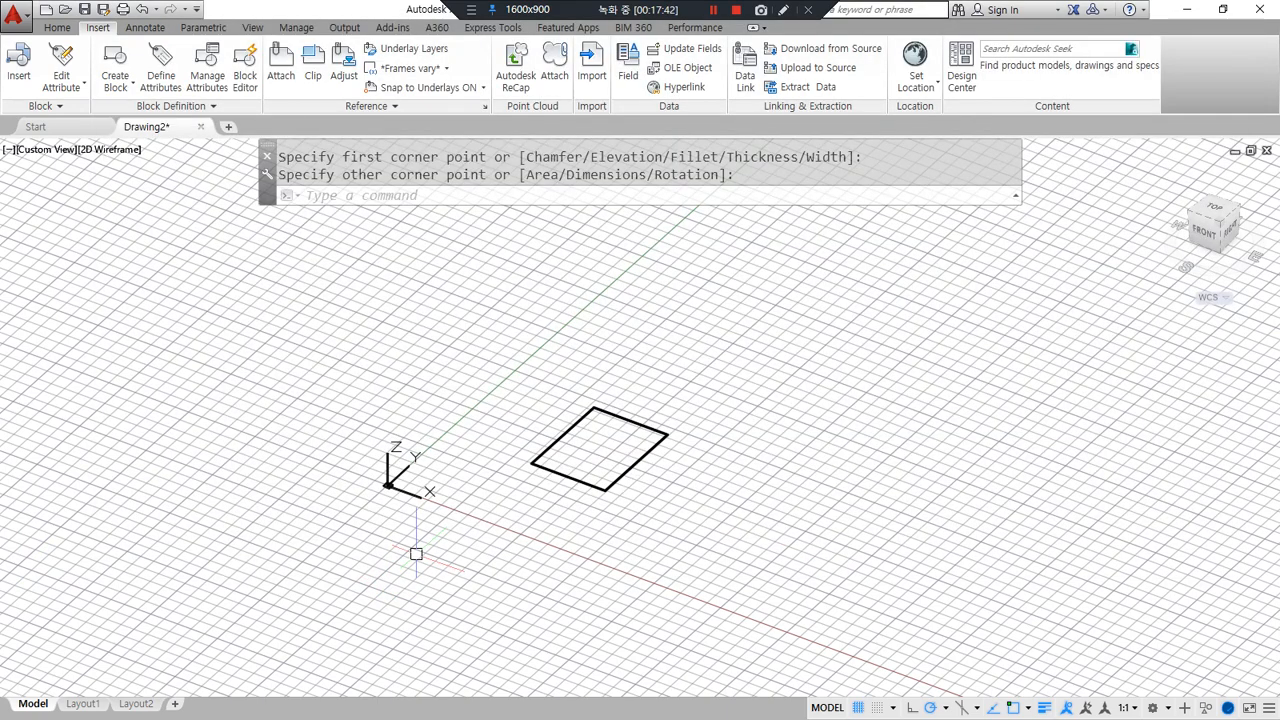
Start the Extrude command, underline its object-selection prompt with the pen, and select the rectangle as the profile.
{"action": "type", "text": "ext"}
{"action": "key", "text": "Return"}
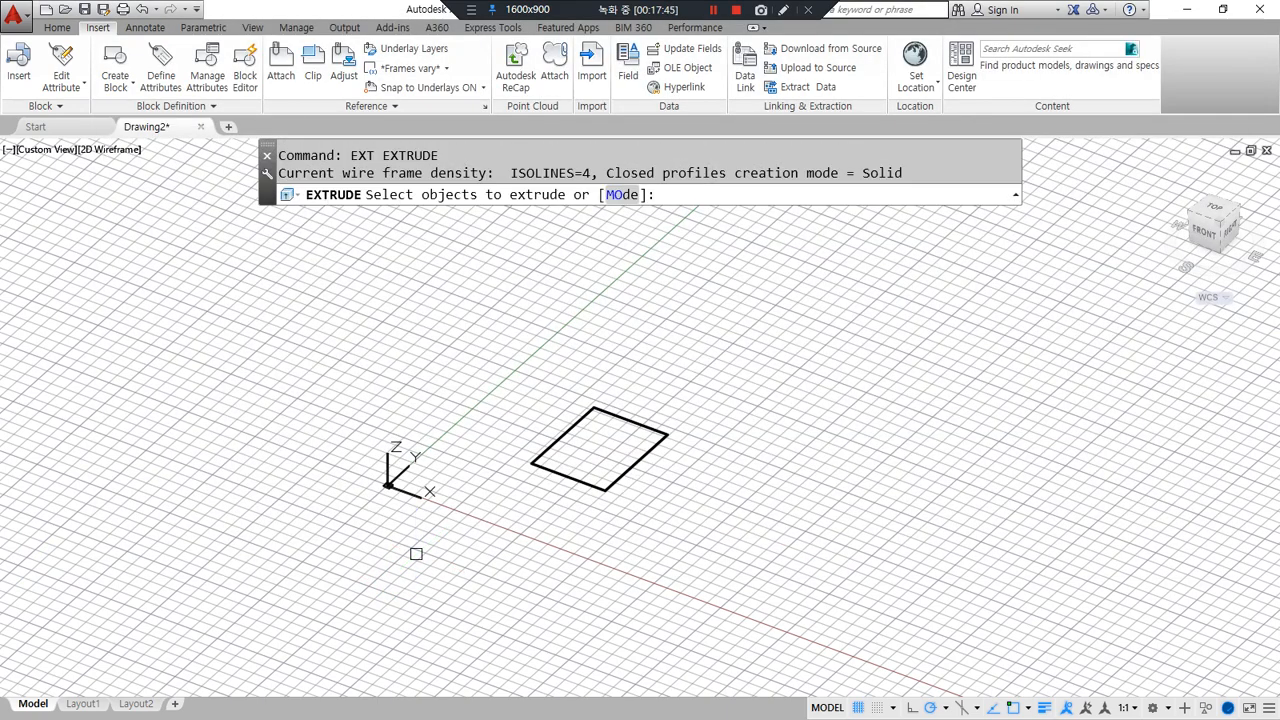
{"action": "left_click_drag", "start_coordinate": [372, 211], "coordinate": [582, 210]}
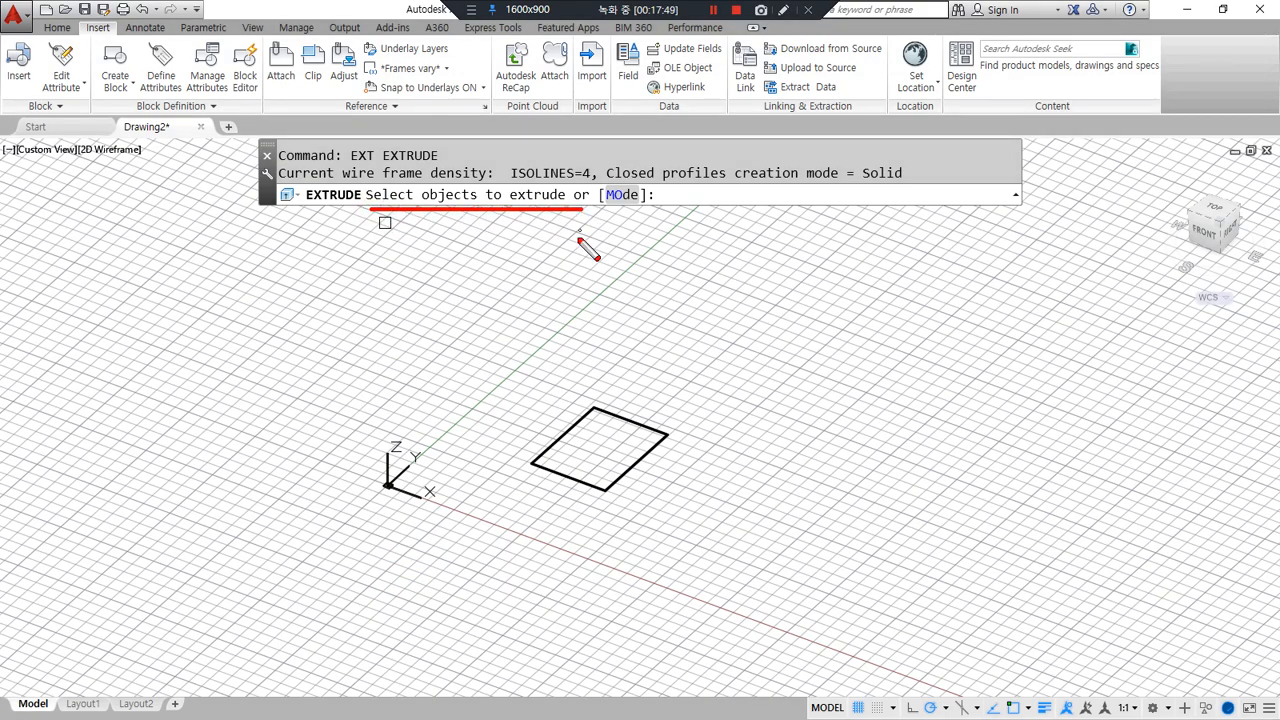
{"action": "left_click", "coordinate": [611, 397]}
{"action": "left_click", "coordinate": [455, 485]}
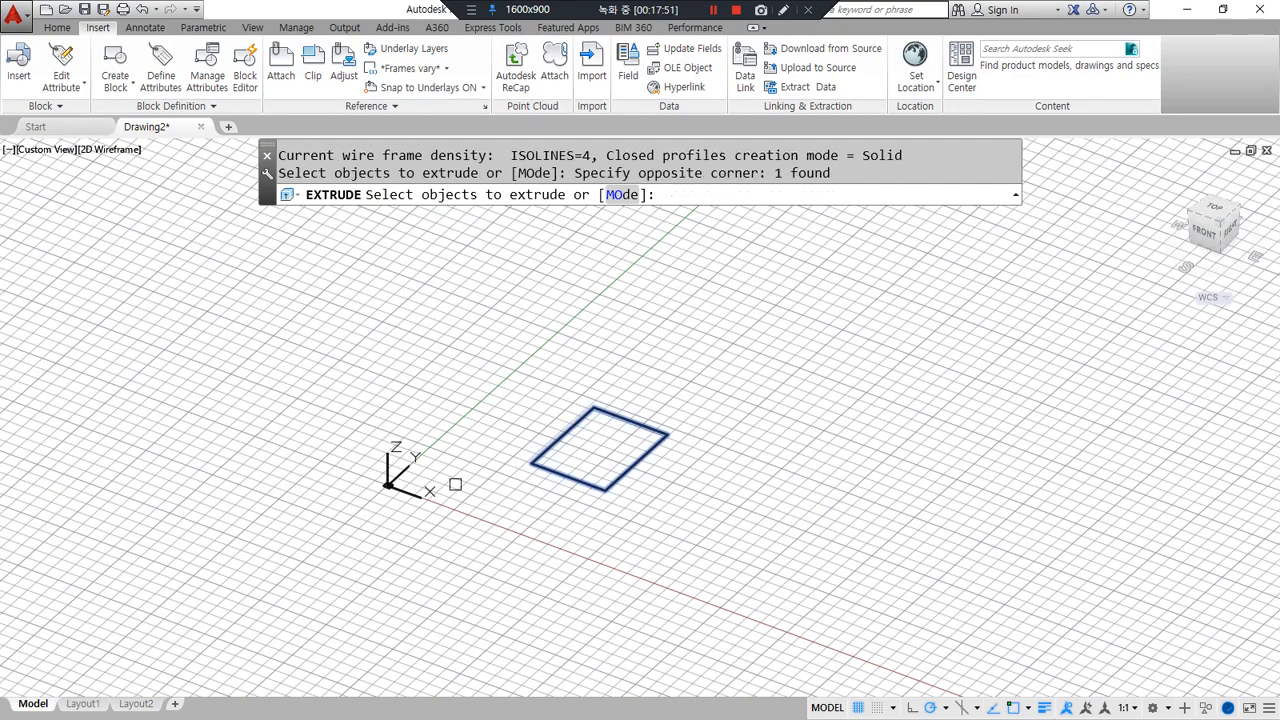
{"action": "key", "text": "Return"}
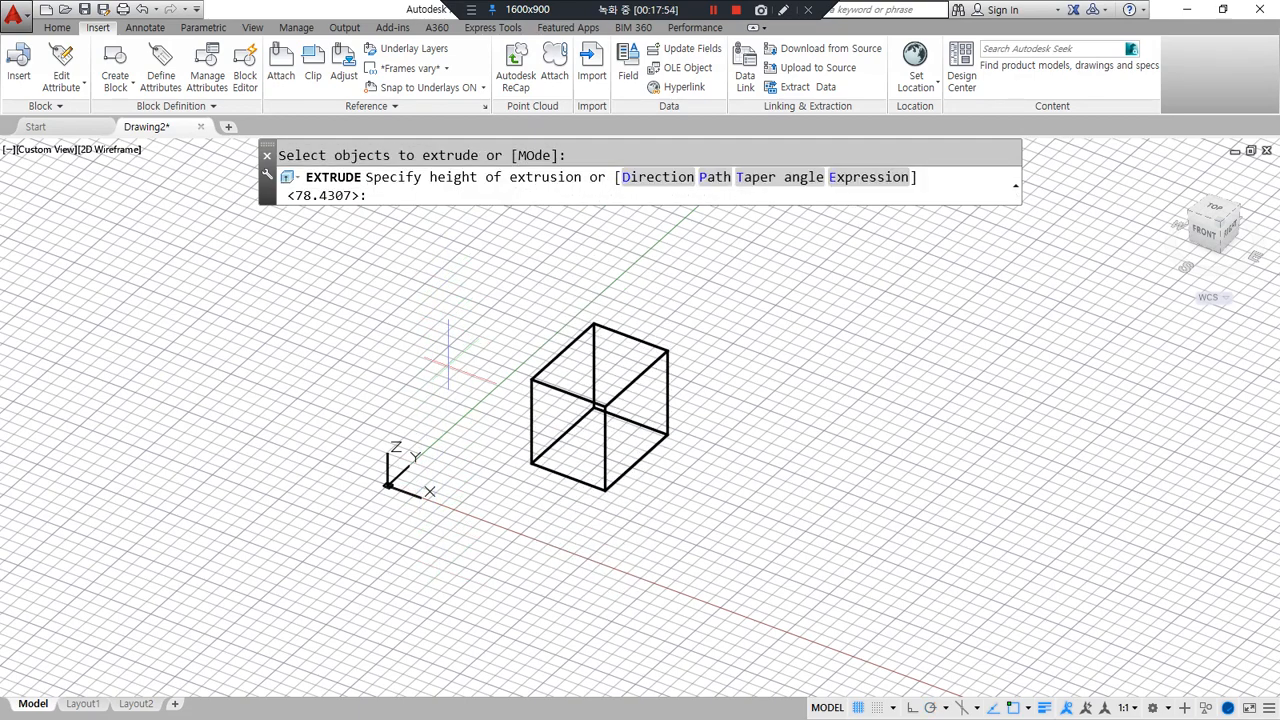
Underline "height of extrusion" in the prompt with the pen, point to the value field, mark the Z-axis direction at the origin, and clear the marks.
{"action": "left_click_drag", "start_coordinate": [432, 188], "coordinate": [568, 184]}
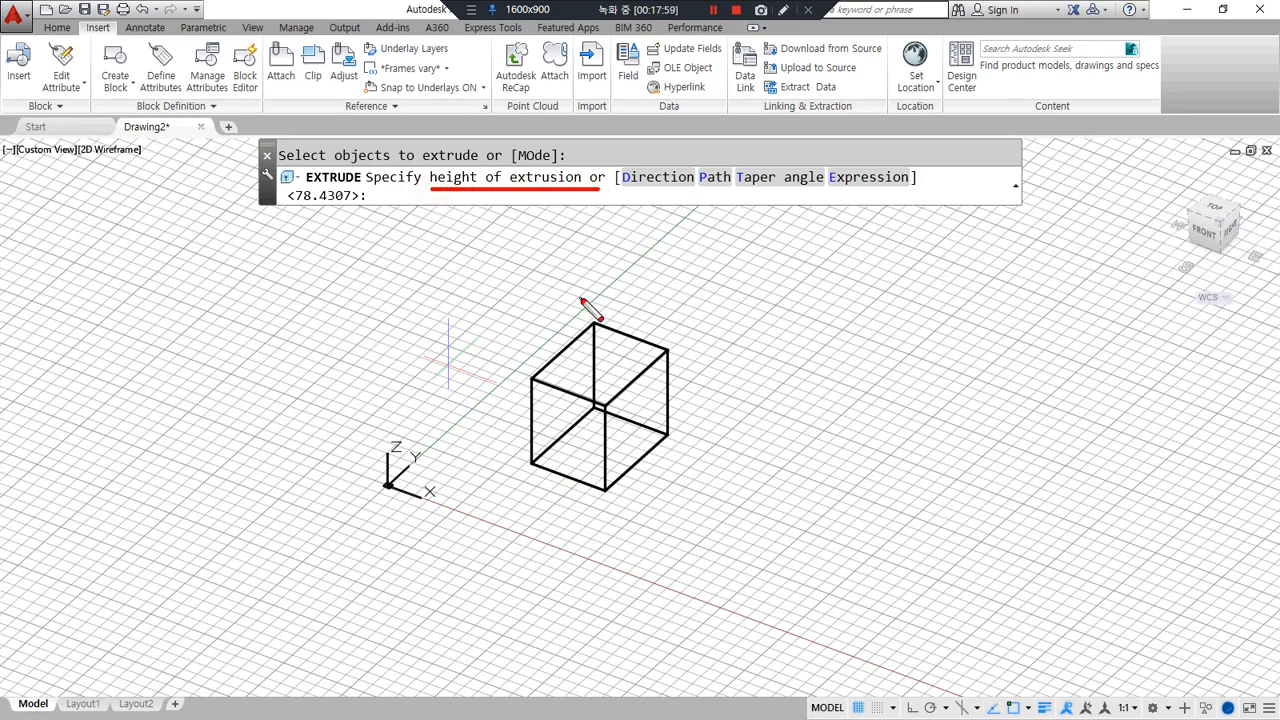
{"action": "mouse_move", "coordinate": [390, 258]}
{"action": "left_mouse_down"}
{"action": "mouse_move", "coordinate": [384, 216]}
{"action": "mouse_move", "coordinate": [429, 243]}
{"action": "left_mouse_up"}
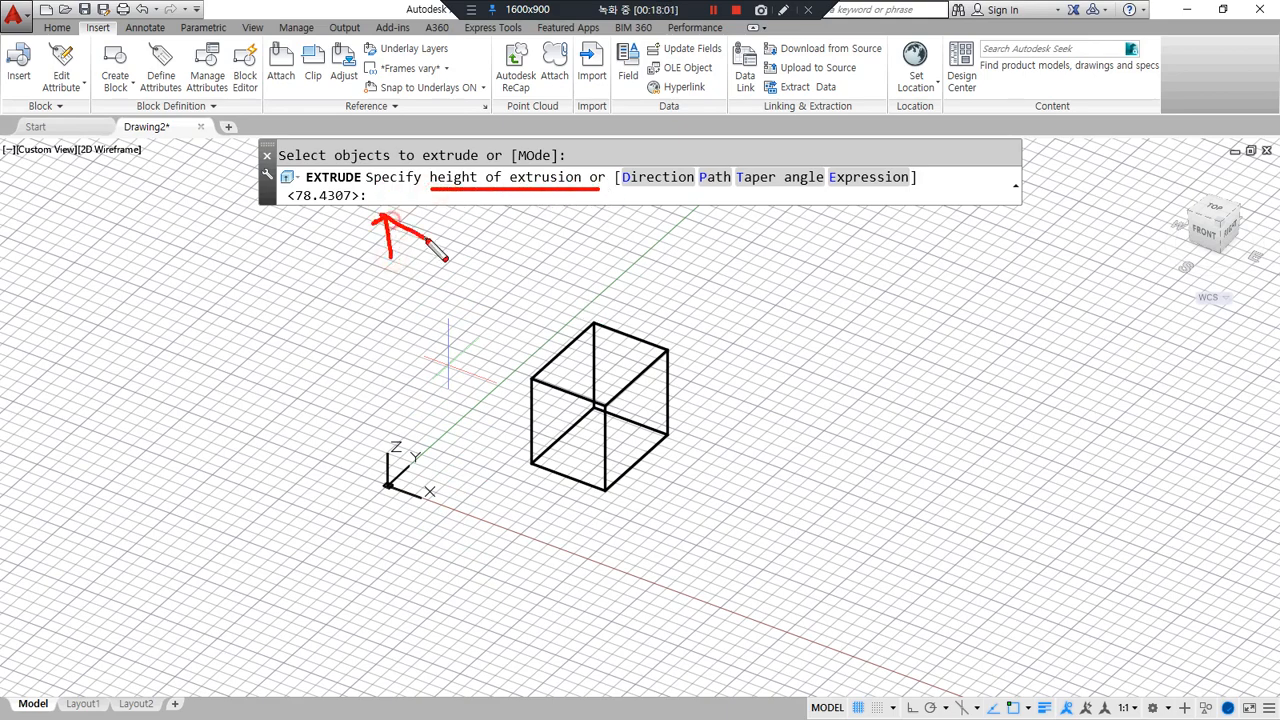
{"action": "mouse_move", "coordinate": [386, 487]}
{"action": "left_mouse_down"}
{"action": "mouse_move", "coordinate": [385, 364]}
{"action": "mouse_move", "coordinate": [403, 373]}
{"action": "left_mouse_up"}
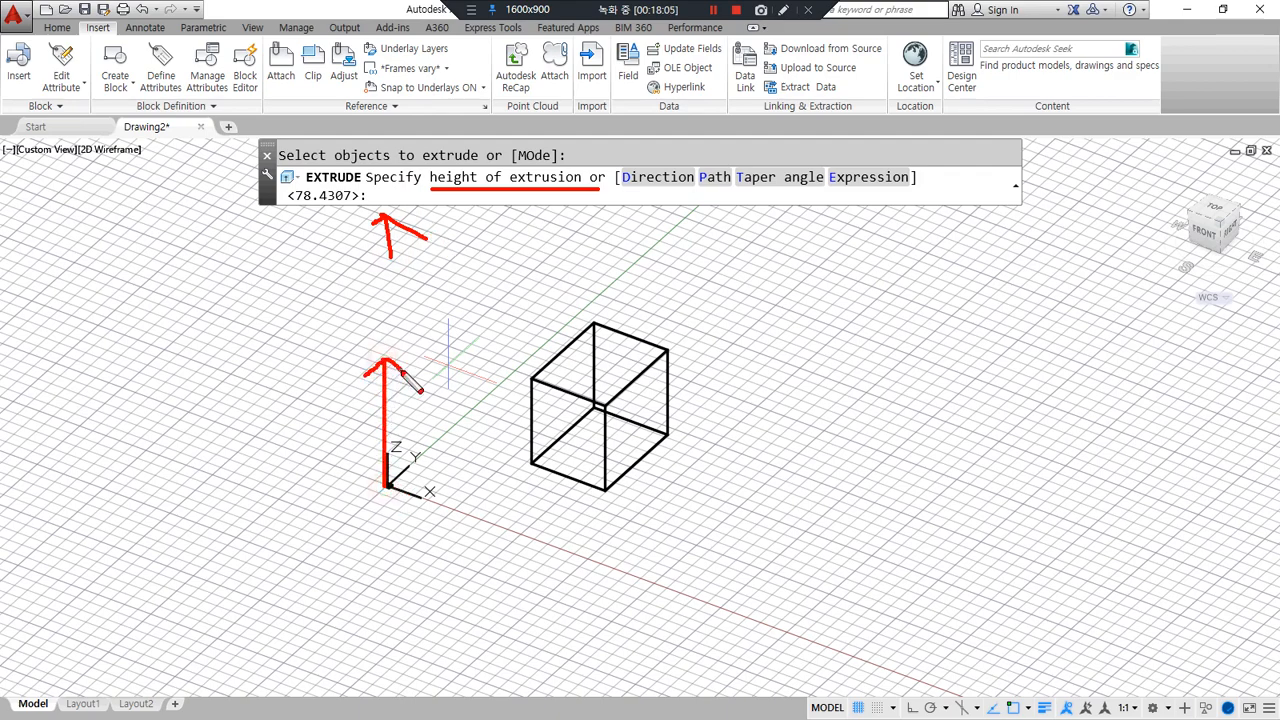
{"action": "mouse_move", "coordinate": [436, 552]}
{"action": "left_mouse_down"}
{"action": "mouse_move", "coordinate": [415, 556]}
{"action": "mouse_move", "coordinate": [432, 455]}
{"action": "mouse_move", "coordinate": [352, 482]}
{"action": "mouse_move", "coordinate": [414, 536]}
{"action": "mouse_move", "coordinate": [417, 450]}
{"action": "mouse_move", "coordinate": [345, 432]}
{"action": "mouse_move", "coordinate": [415, 404]}
{"action": "left_mouse_up"}
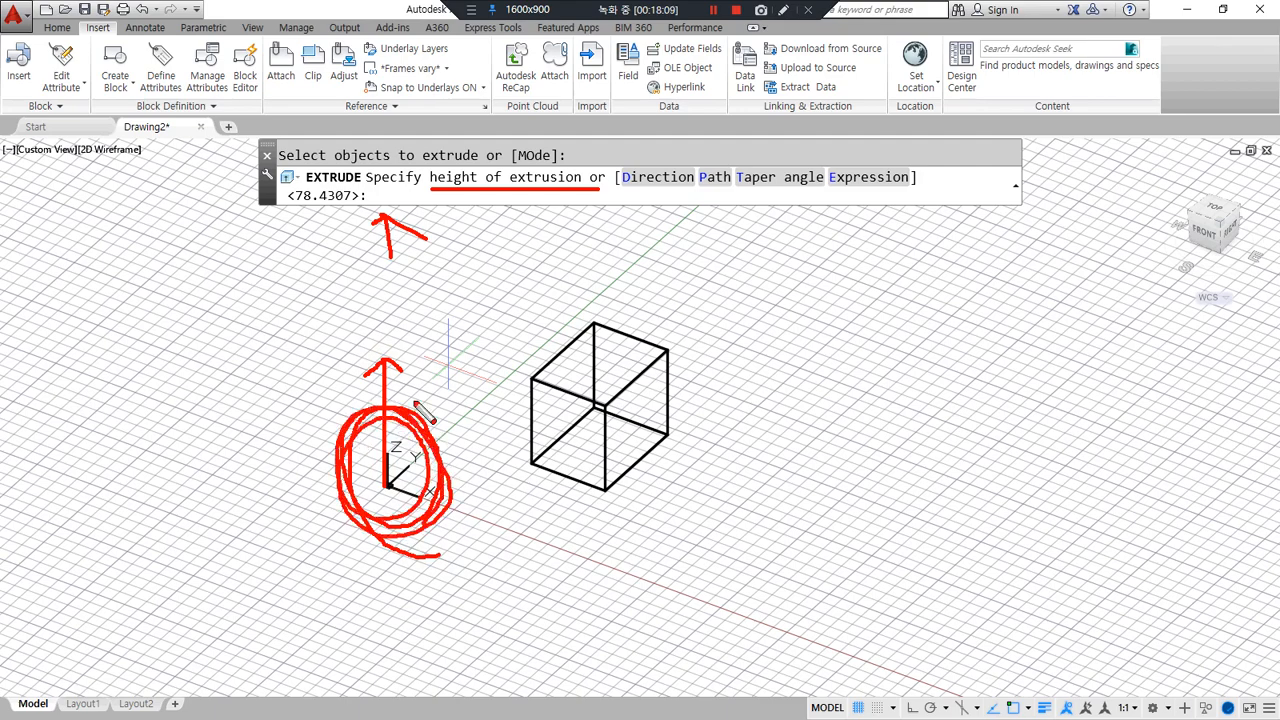
{"action": "left_click_drag", "start_coordinate": [398, 232], "coordinate": [414, 214]}
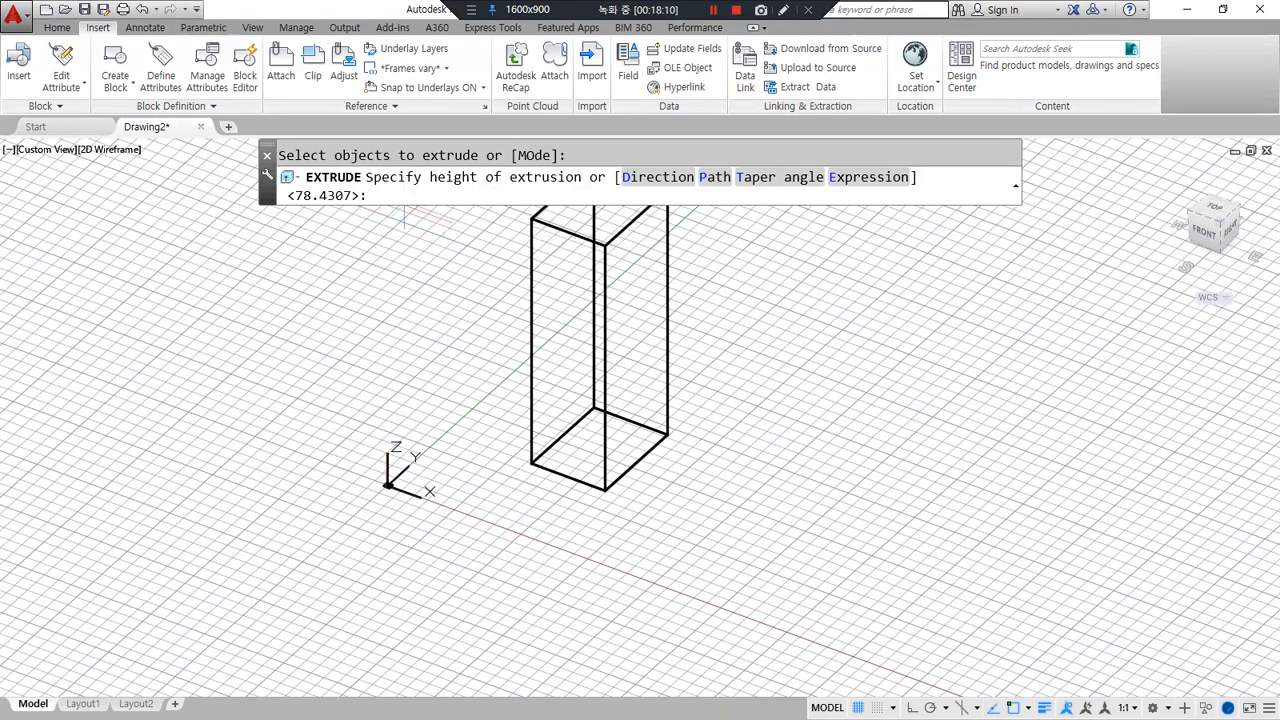
Extrude the rectangle to a height of 100 and view the box from another angle.
{"action": "type", "text": "00"}
{"action": "key", "text": "Return"}
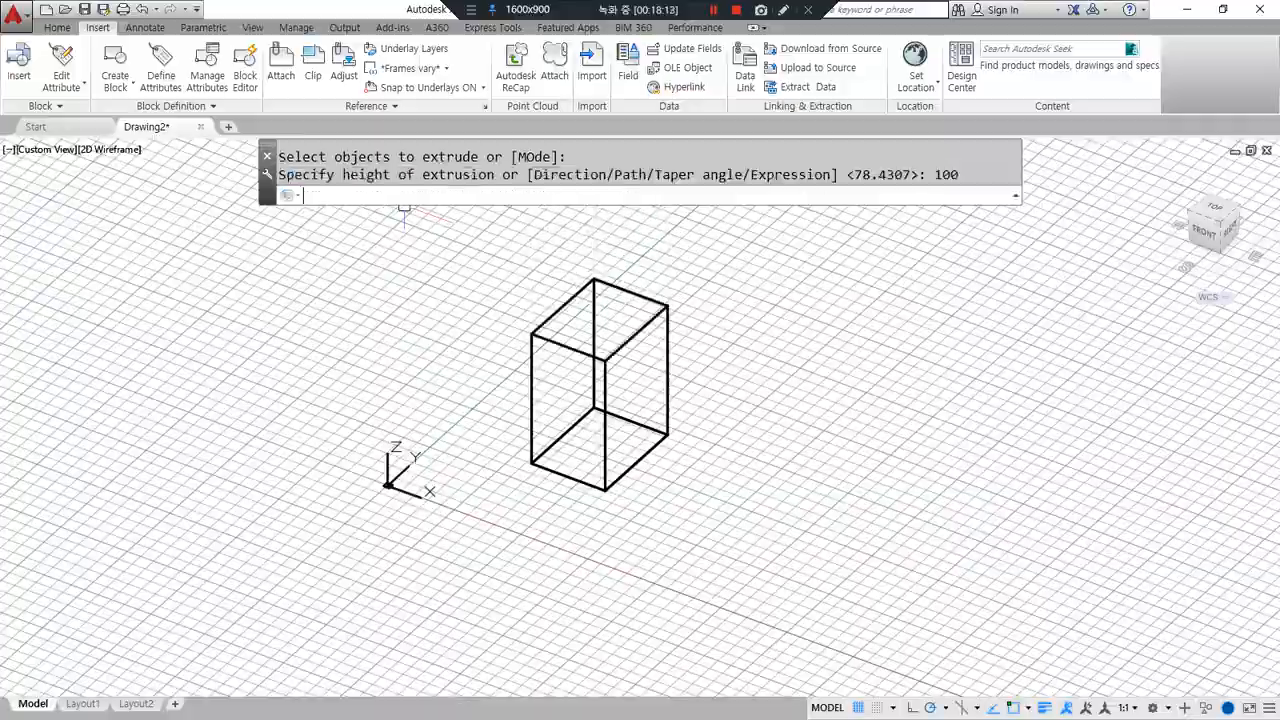
{"action": "middle_click_drag", "start_coordinate": [586, 391], "coordinate": [737, 380], "text": "shift"}
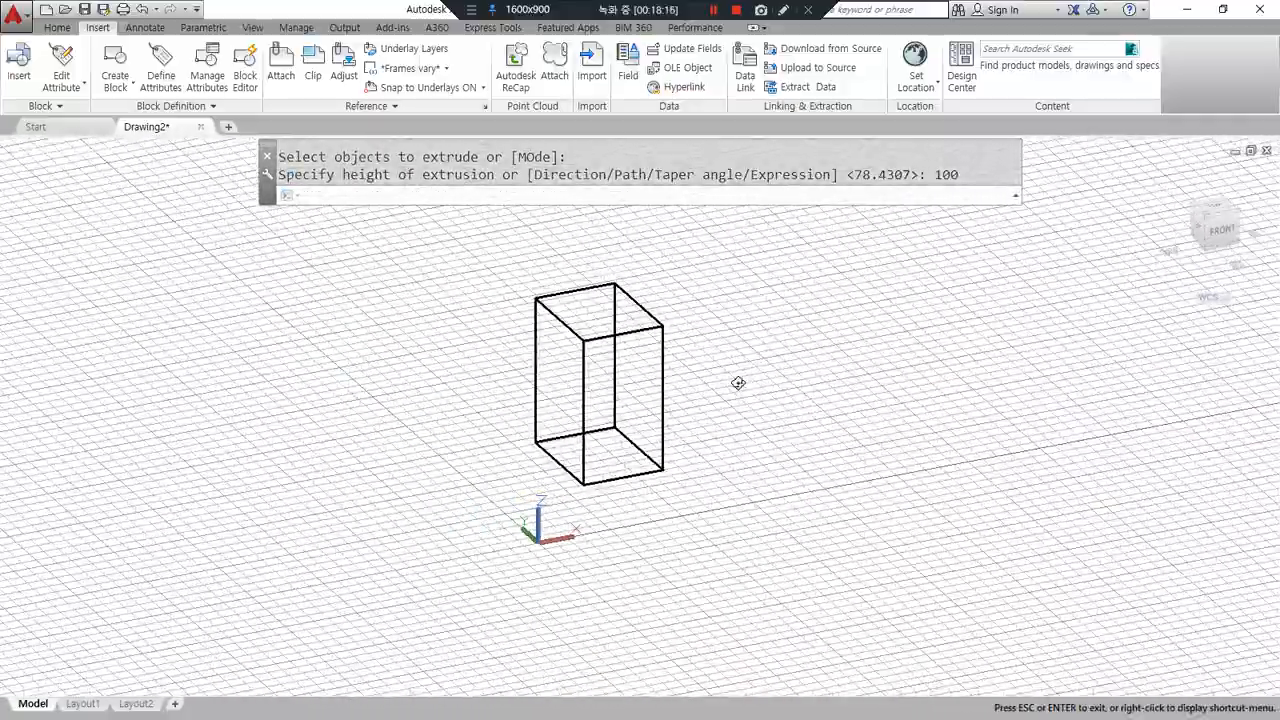
Draw a circle on the ground plane beside the box, on its positive X side.
{"action": "left_click", "coordinate": [785, 440]}
{"action": "type", "text": "c"}
{"action": "key", "text": "Return"}
{"action": "left_click", "coordinate": [783, 442]}
{"action": "left_click", "coordinate": [792, 472]}
{"action": "type", "text": "ex"}
{"action": "key", "text": "Return"}
{"action": "left_click", "coordinate": [792, 433]}
{"action": "key", "text": "Return"}
{"action": "left_click", "coordinate": [793, 375]}
{"action": "left_click", "coordinate": [768, 372]}
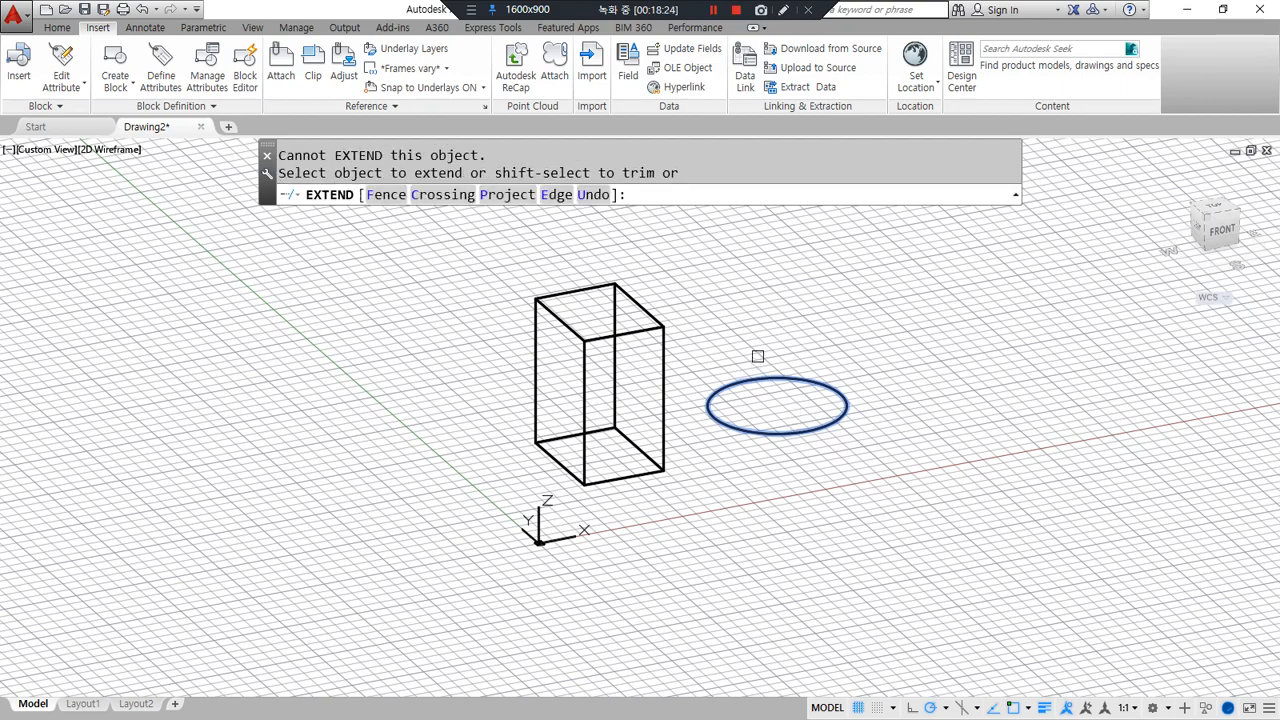
{"action": "key", "text": "Escape"}
{"action": "key", "text": "Escape"}
Extrude the circle upward into a cylinder with a typed height.
{"action": "type", "text": "ext"}
{"action": "key", "text": "Return"}
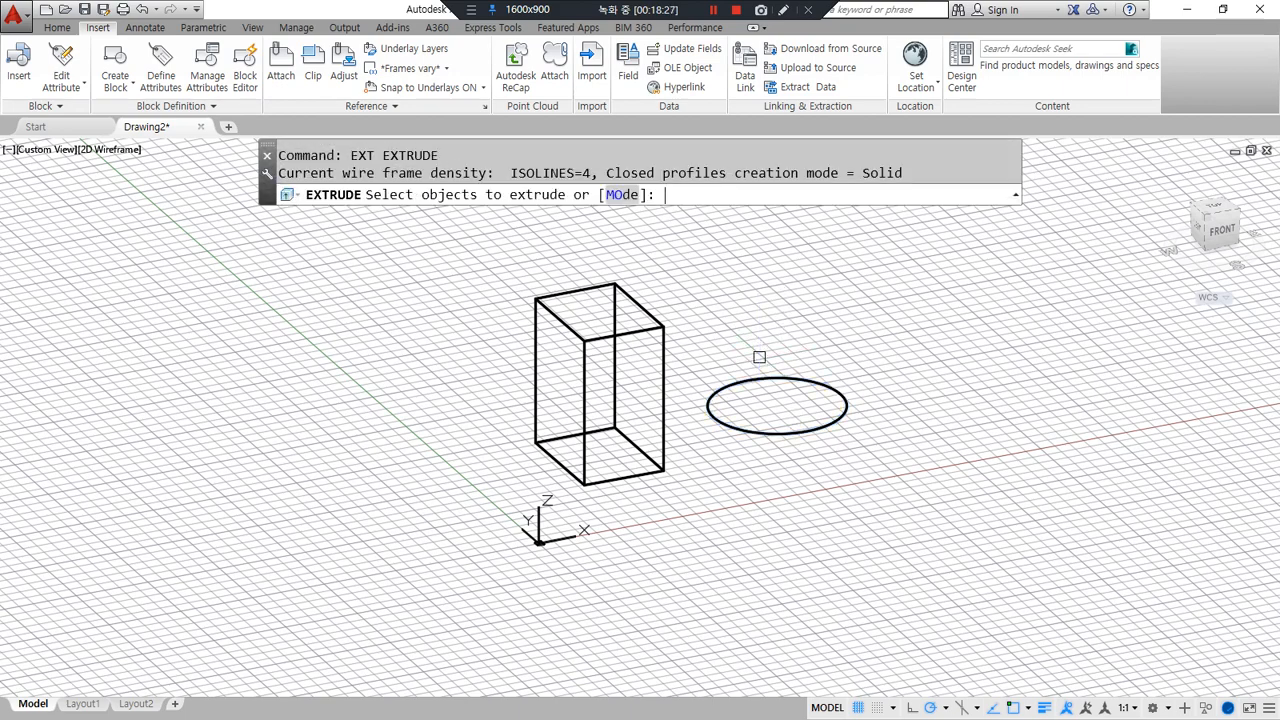
{"action": "left_click", "coordinate": [769, 434]}
{"action": "key", "text": "Return"}
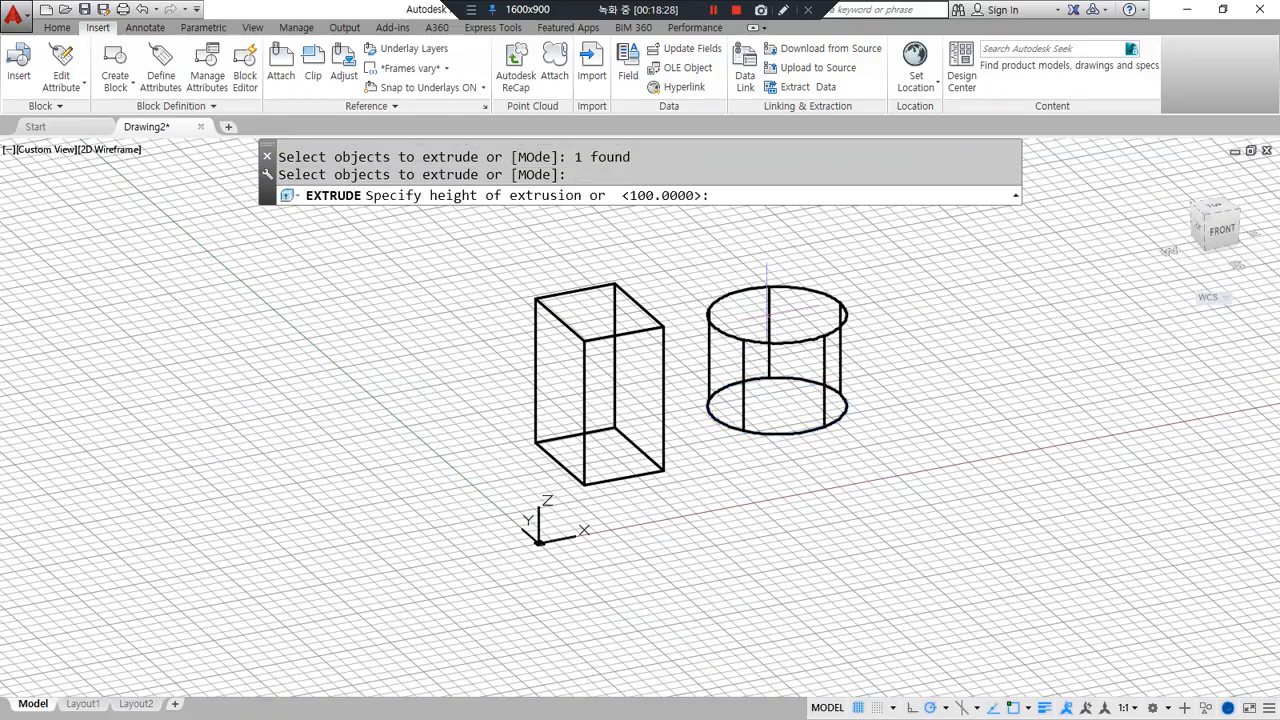
{"action": "type", "text": "10"}
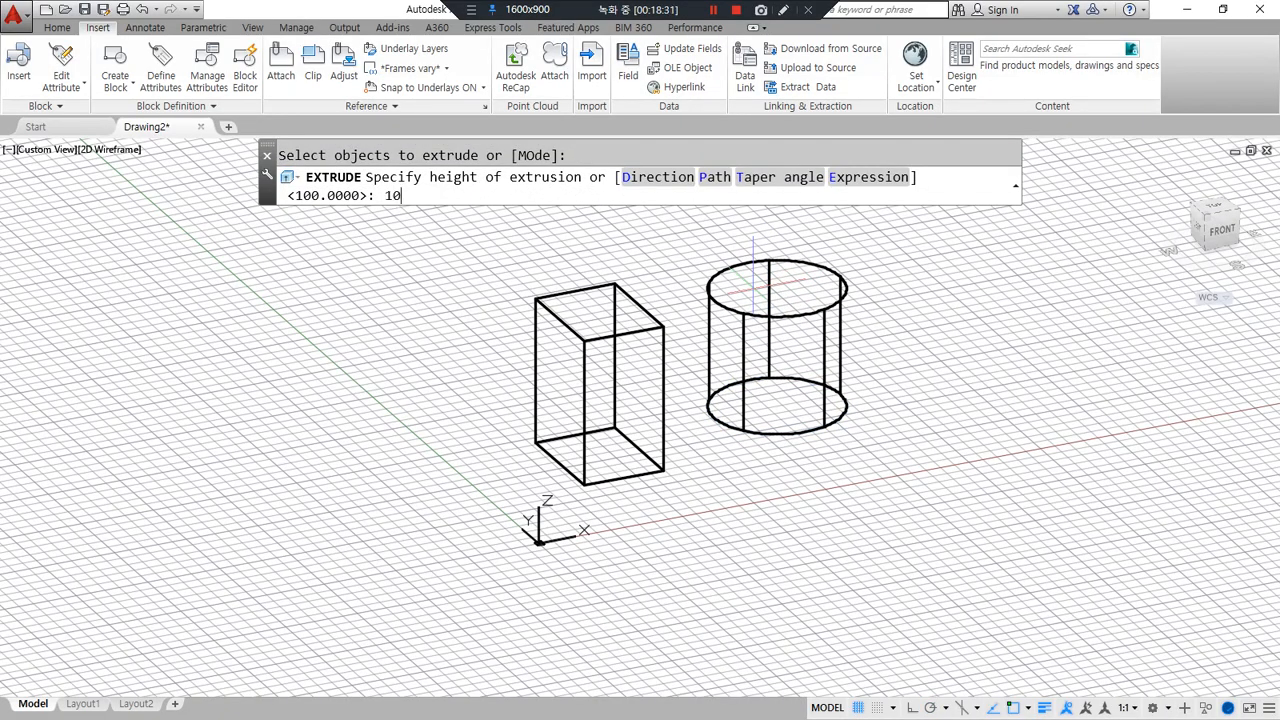
Extrude the circle beside the box to a height of 100.
{"action": "type", "text": "0"}
{"action": "key", "text": "Return"}
{"action": "middle_click_drag", "start_coordinate": [737, 491], "coordinate": [834, 523], "text": "shift"}
Delete both the extruded box and the extruded cylinder from the drawing.
{"action": "left_click", "coordinate": [559, 351]}
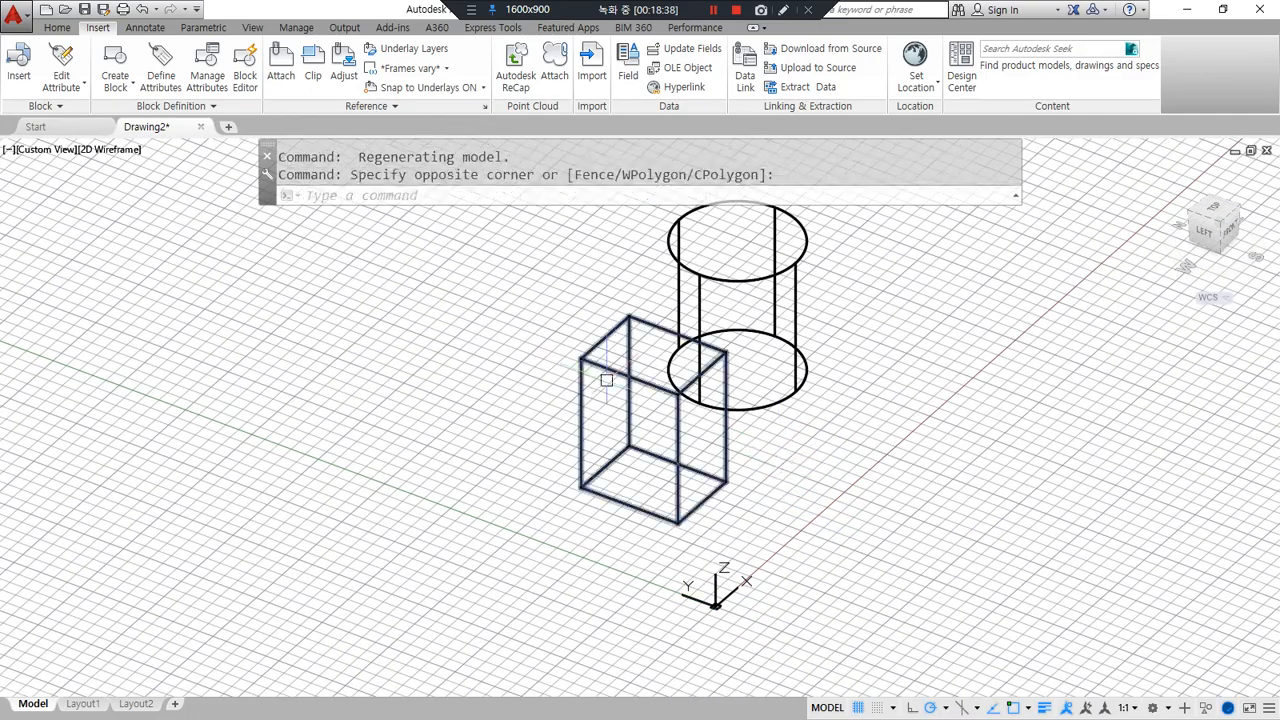
{"action": "left_click", "coordinate": [829, 441]}
{"action": "left_click", "coordinate": [837, 537]}
{"action": "left_click", "coordinate": [452, 306]}
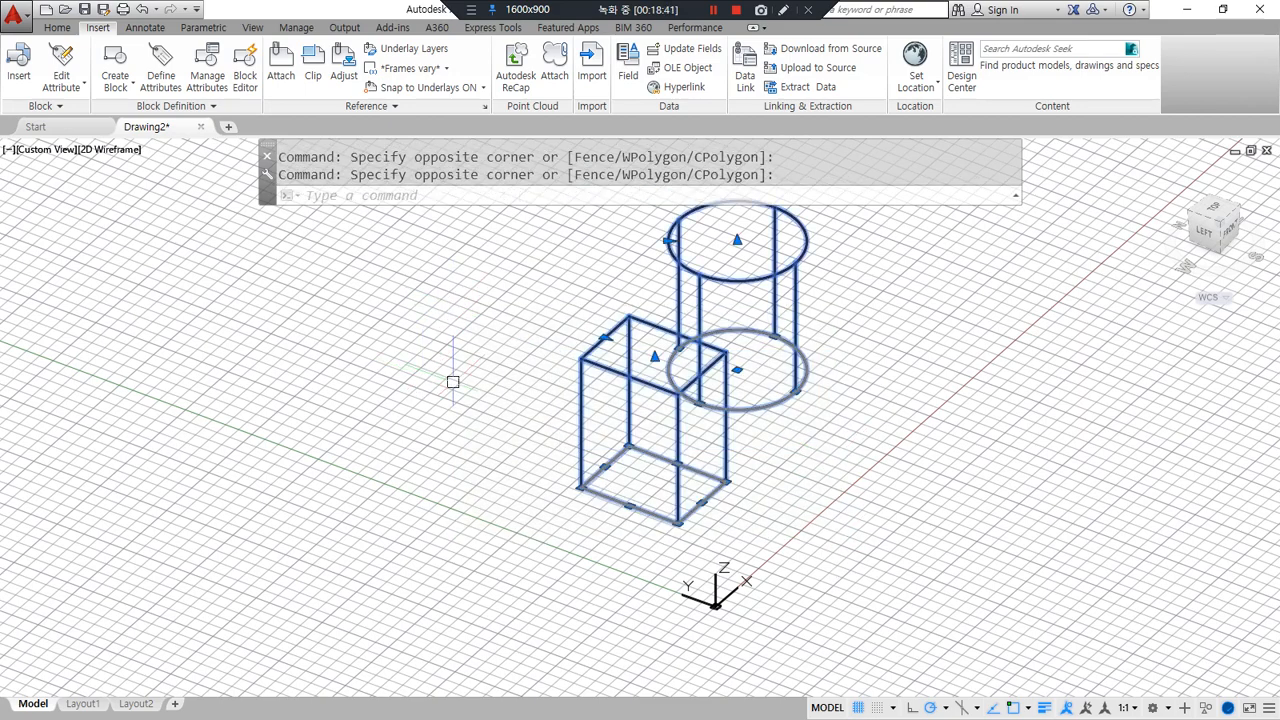
{"action": "key", "text": "Escape"}
{"action": "left_click", "coordinate": [839, 531]}
{"action": "left_click", "coordinate": [606, 306]}
{"action": "key", "text": "Delete"}
Draw a circle freehand on the XY plane, a short distance from the origin on the positive X and Y side.
{"action": "middle_click_drag", "start_coordinate": [808, 440], "coordinate": [628, 458]}
{"action": "middle_click_drag", "start_coordinate": [589, 560], "coordinate": [426, 357], "text": "shift"}
{"action": "type", "text": "c"}
{"action": "key", "text": "Return"}
{"action": "left_click", "coordinate": [415, 342]}
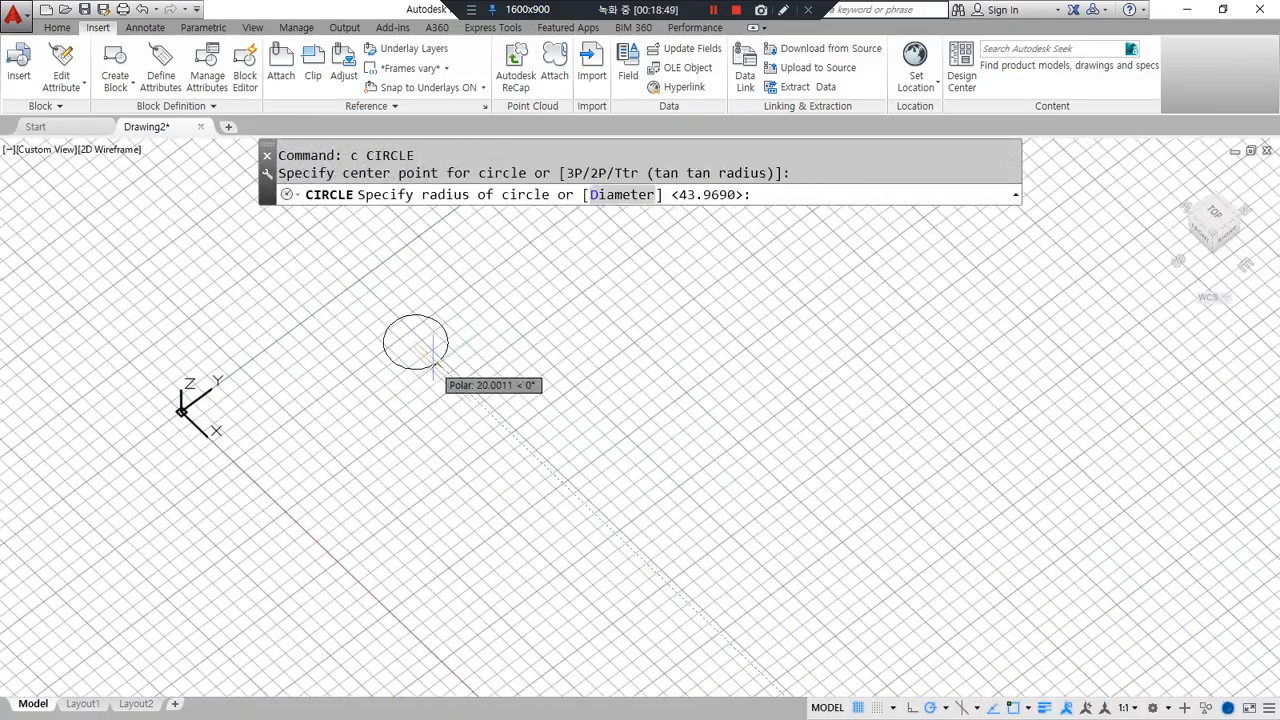
{"action": "left_click", "coordinate": [443, 369]}
Copy the circle a short distance along the positive X direction so that the two circles overlap.
{"action": "type", "text": "cp"}
{"action": "key", "text": "Return"}
{"action": "left_click", "coordinate": [489, 397]}
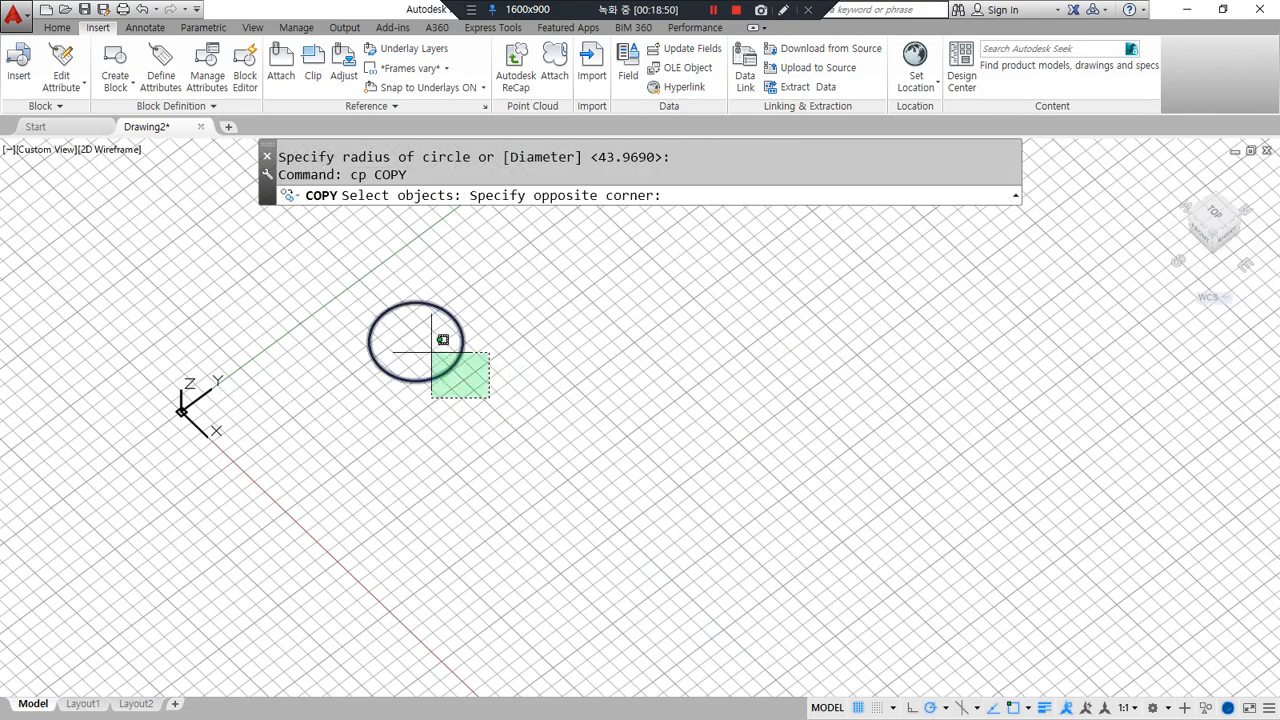
{"action": "left_click", "coordinate": [432, 352]}
{"action": "key", "text": "Return"}
{"action": "left_click", "coordinate": [490, 305]}
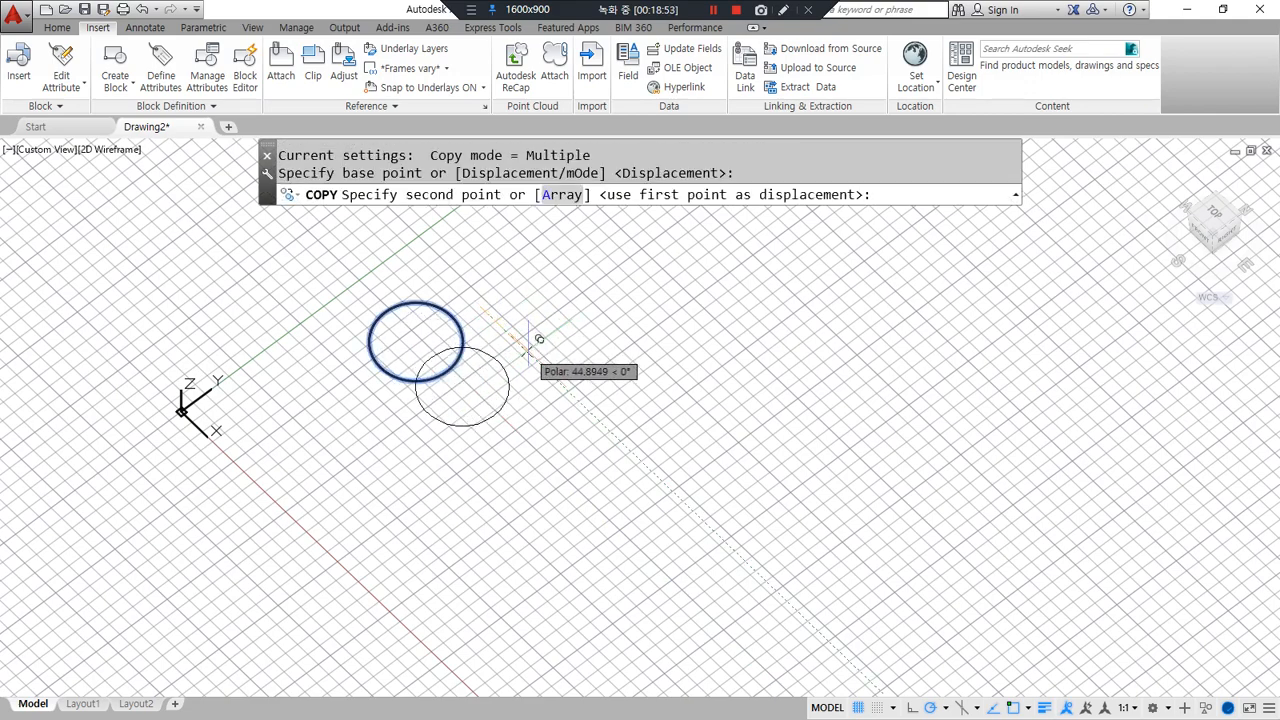
{"action": "left_click", "coordinate": [523, 344]}
{"action": "key", "text": "Return"}
Copy the pair of overlapping circles along the positive X direction, leaving a gap between the two pairs.
{"action": "key", "text": "Return"}
{"action": "left_click", "coordinate": [515, 308]}
{"action": "left_click", "coordinate": [430, 346]}
{"action": "key", "text": "Return"}
{"action": "left_click", "coordinate": [616, 343]}
{"action": "left_click", "coordinate": [462, 342]}
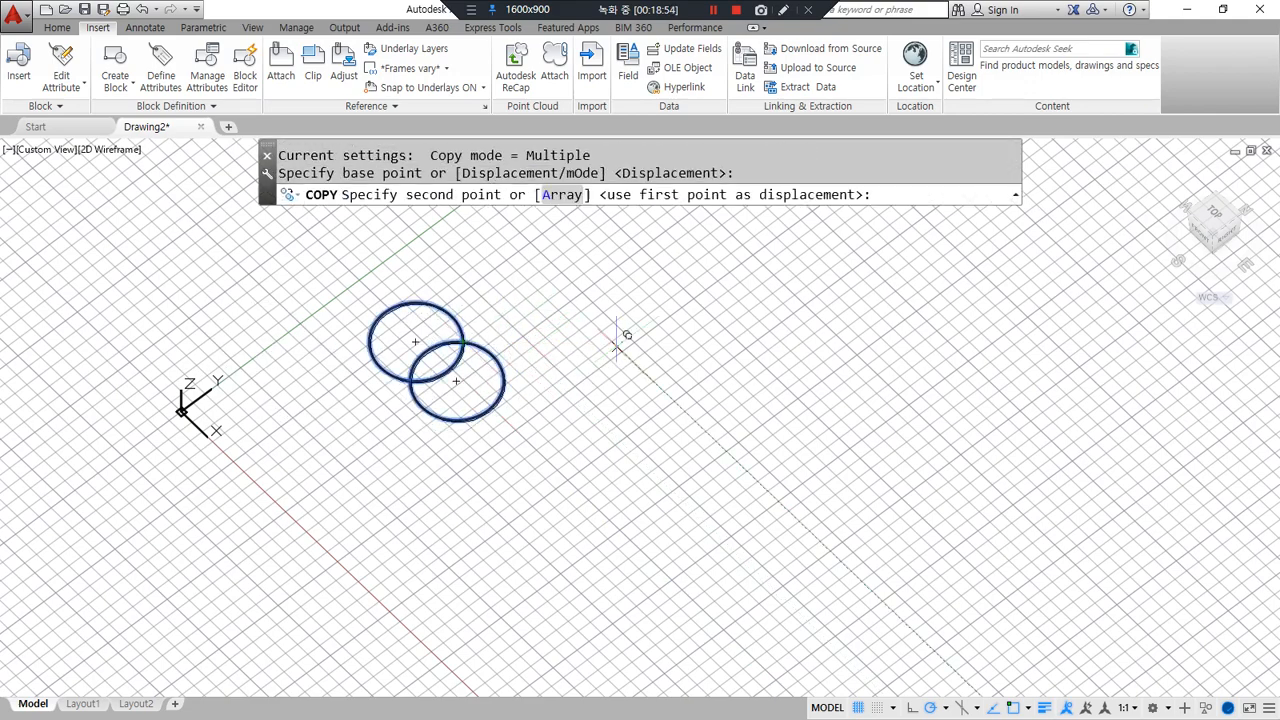
{"action": "left_click", "coordinate": [765, 487]}
{"action": "key", "text": "Return"}
Copy both pairs of overlapping circles about 107 units along the positive Y direction.
{"action": "key", "text": "Return"}
{"action": "left_click", "coordinate": [739, 297]}
{"action": "left_click", "coordinate": [391, 557]}
{"action": "key", "text": "Return"}
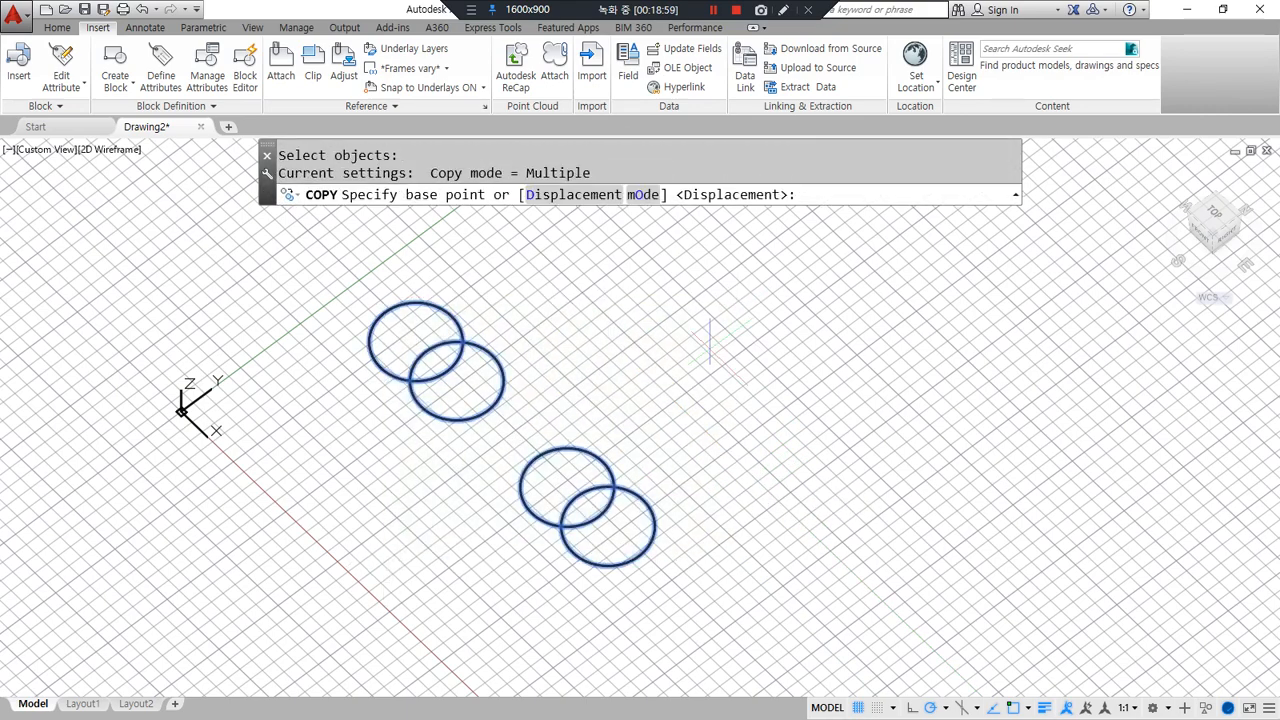
{"action": "left_click", "coordinate": [710, 341]}
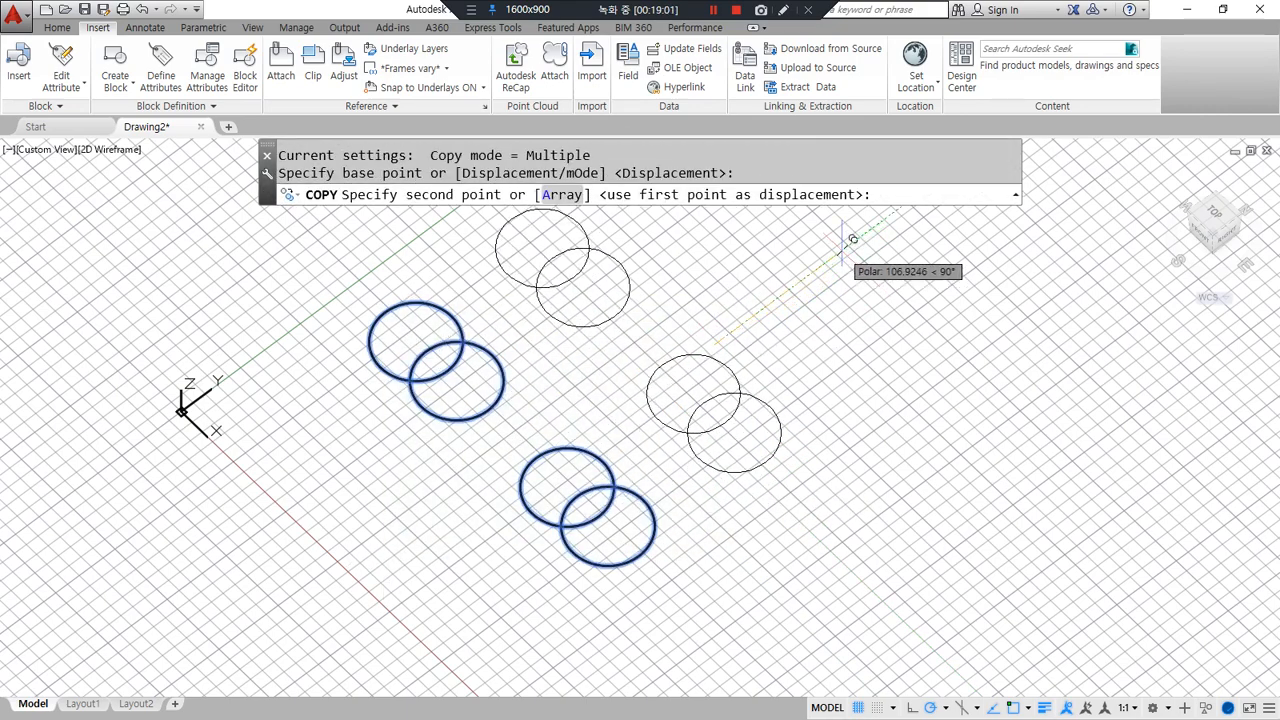
{"action": "left_click", "coordinate": [852, 240]}
{"action": "key", "text": "Escape"}
{"action": "middle_click_drag", "start_coordinate": [312, 478], "coordinate": [508, 480], "text": "shift"}
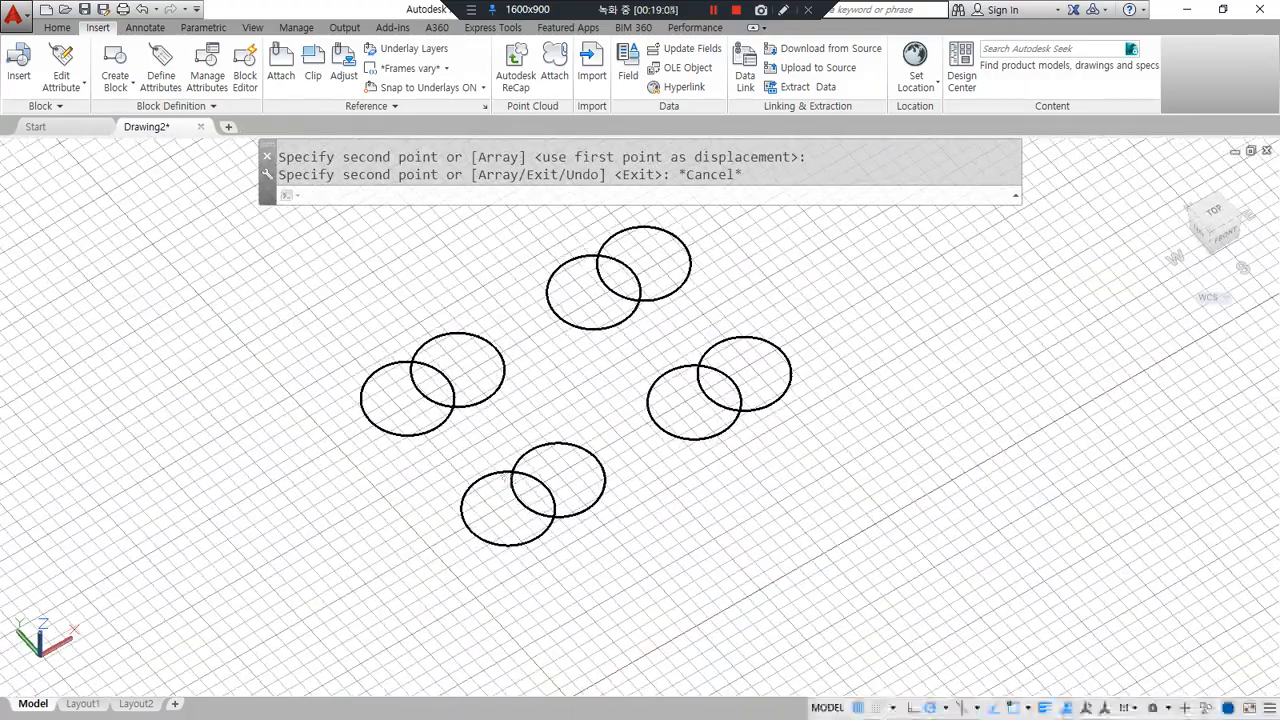
{"action": "mouse_move", "coordinate": [458, 440]}
{"action": "left_mouse_down"}
{"action": "mouse_move", "coordinate": [480, 389]}
{"action": "mouse_move", "coordinate": [477, 425]}
{"action": "left_mouse_up"}
{"action": "left_click_drag", "start_coordinate": [545, 527], "coordinate": [563, 533]}
{"action": "mouse_move", "coordinate": [730, 418]}
{"action": "left_mouse_down"}
{"action": "mouse_move", "coordinate": [720, 410]}
{"action": "mouse_move", "coordinate": [742, 420]}
{"action": "left_mouse_up"}
{"action": "mouse_move", "coordinate": [632, 320]}
{"action": "left_mouse_down"}
{"action": "mouse_move", "coordinate": [640, 305]}
{"action": "mouse_move", "coordinate": [658, 328]}
{"action": "left_mouse_up"}
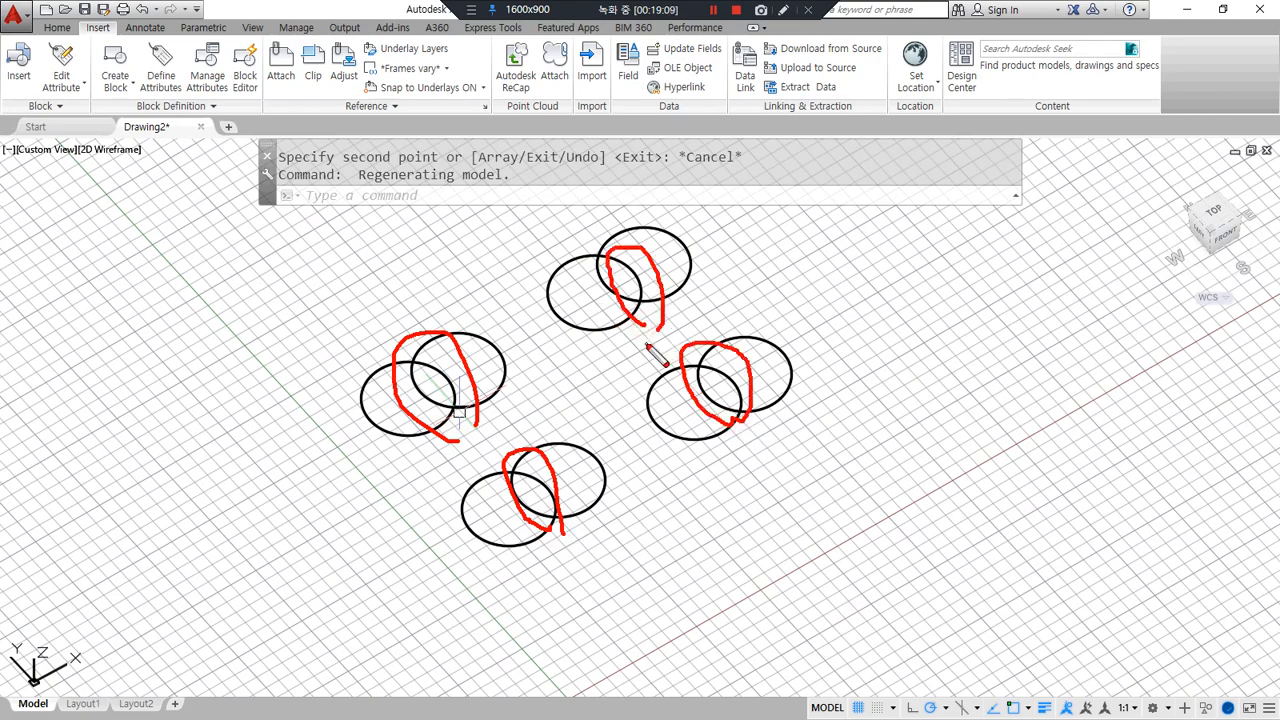
{"action": "key", "text": "Escape"}
{"action": "left_click", "coordinate": [227, 395]}
{"action": "left_click", "coordinate": [263, 408]}
{"action": "type", "text": "EX"}
{"action": "key", "text": "Escape"}
{"action": "left_click", "coordinate": [277, 290]}
{"action": "type", "text": "e"}
{"action": "key", "text": "Escape"}
{"action": "key", "text": "Escape"}
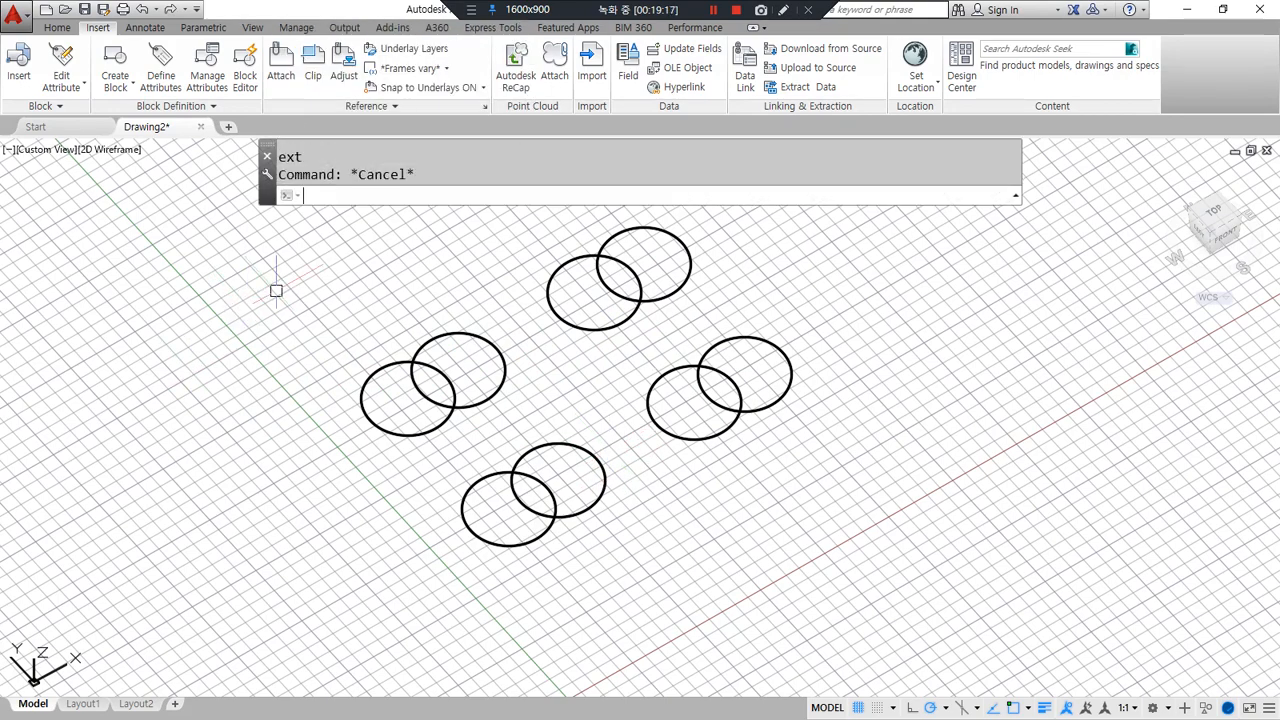
Extrude all eight circles together upward into overlapping cylinders, picking the height freehand.
{"action": "type", "text": "ext"}
{"action": "key", "text": "Return"}
{"action": "left_click", "coordinate": [812, 540]}
{"action": "left_click", "coordinate": [491, 297]}
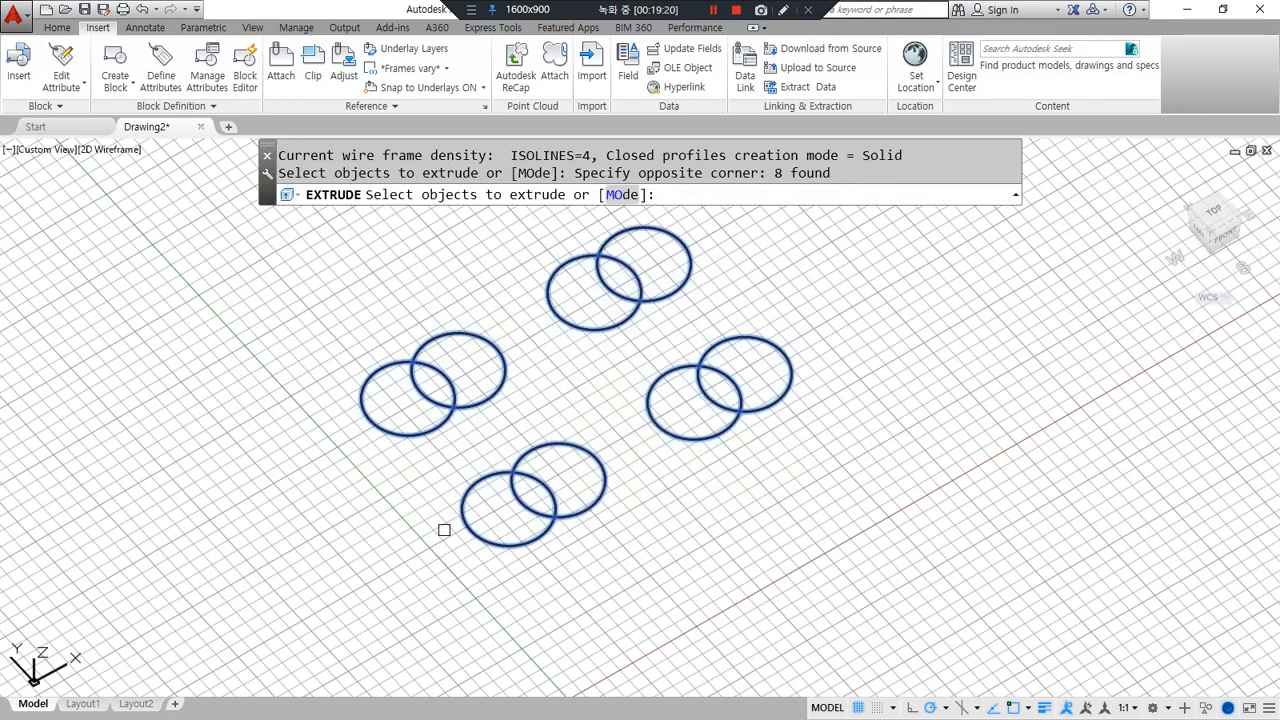
{"action": "key", "text": "Return"}
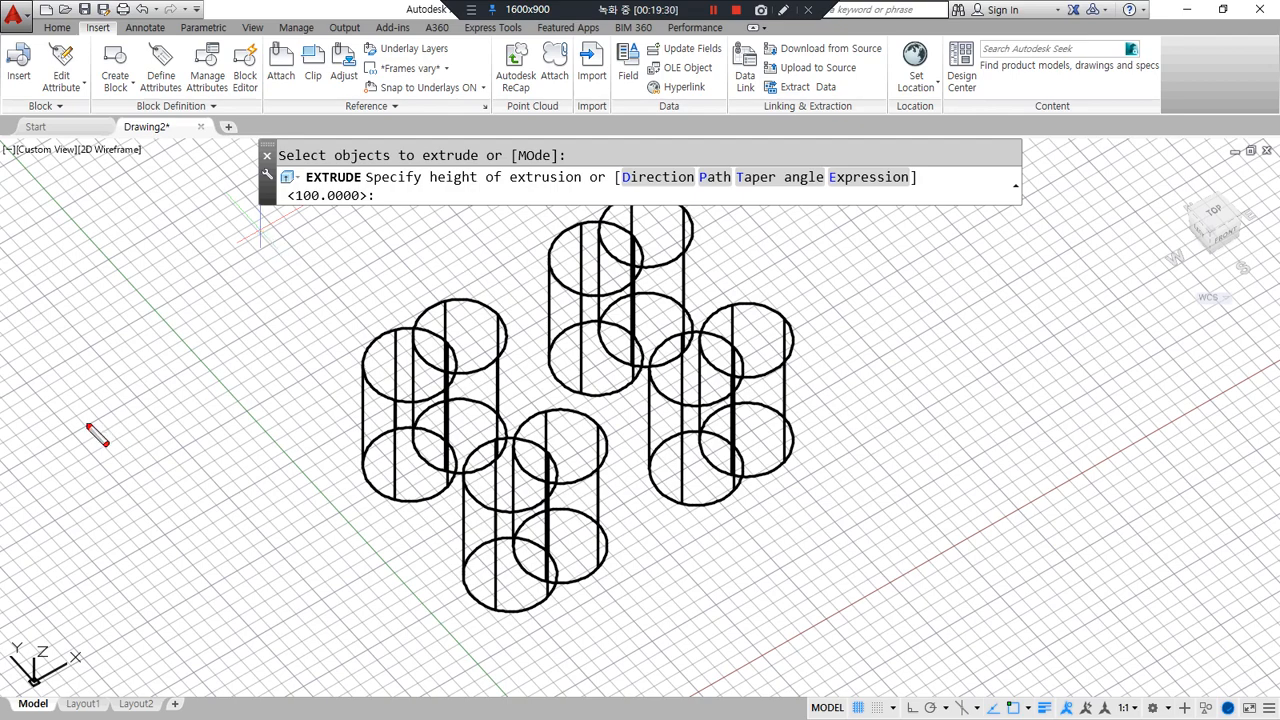
{"action": "mouse_move", "coordinate": [84, 423]}
{"action": "left_mouse_down"}
{"action": "mouse_move", "coordinate": [160, 352]}
{"action": "mouse_move", "coordinate": [255, 435]}
{"action": "mouse_move", "coordinate": [177, 514]}
{"action": "mouse_move", "coordinate": [102, 447]}
{"action": "left_mouse_up"}
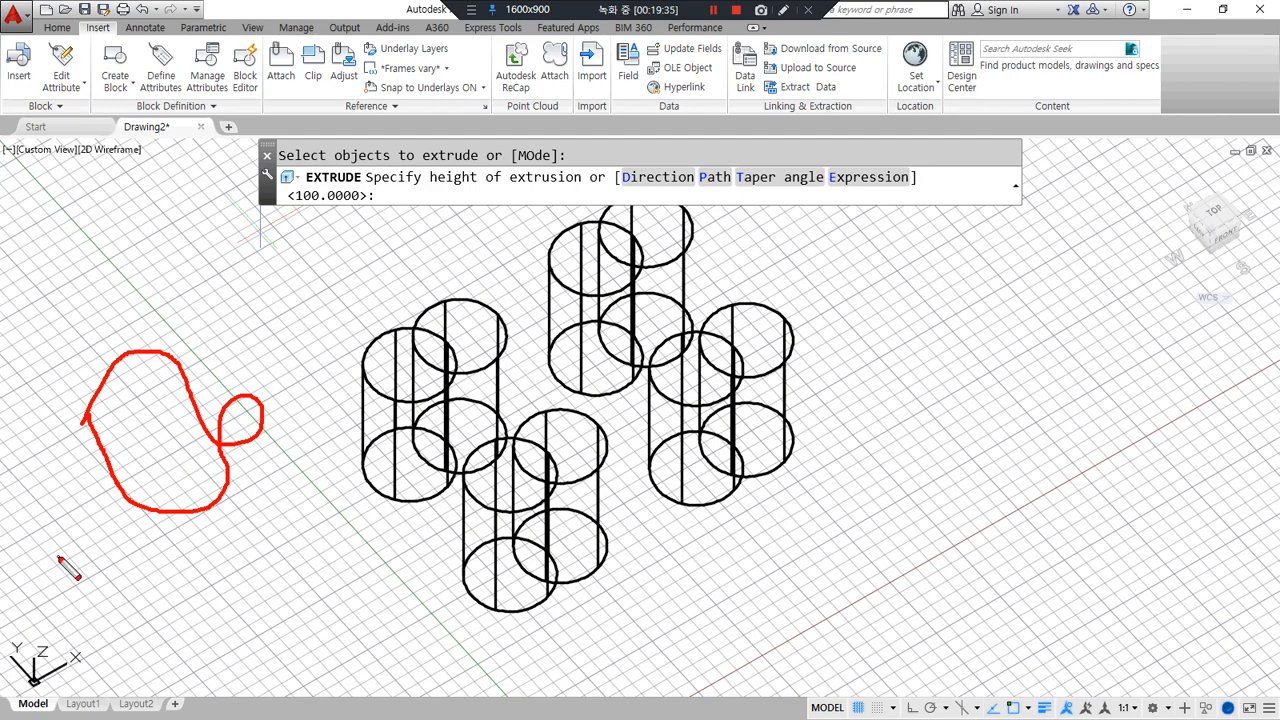
{"action": "mouse_move", "coordinate": [414, 518]}
{"action": "left_mouse_down"}
{"action": "mouse_move", "coordinate": [372, 430]}
{"action": "mouse_move", "coordinate": [385, 495]}
{"action": "mouse_move", "coordinate": [500, 432]}
{"action": "mouse_move", "coordinate": [488, 465]}
{"action": "left_mouse_up"}
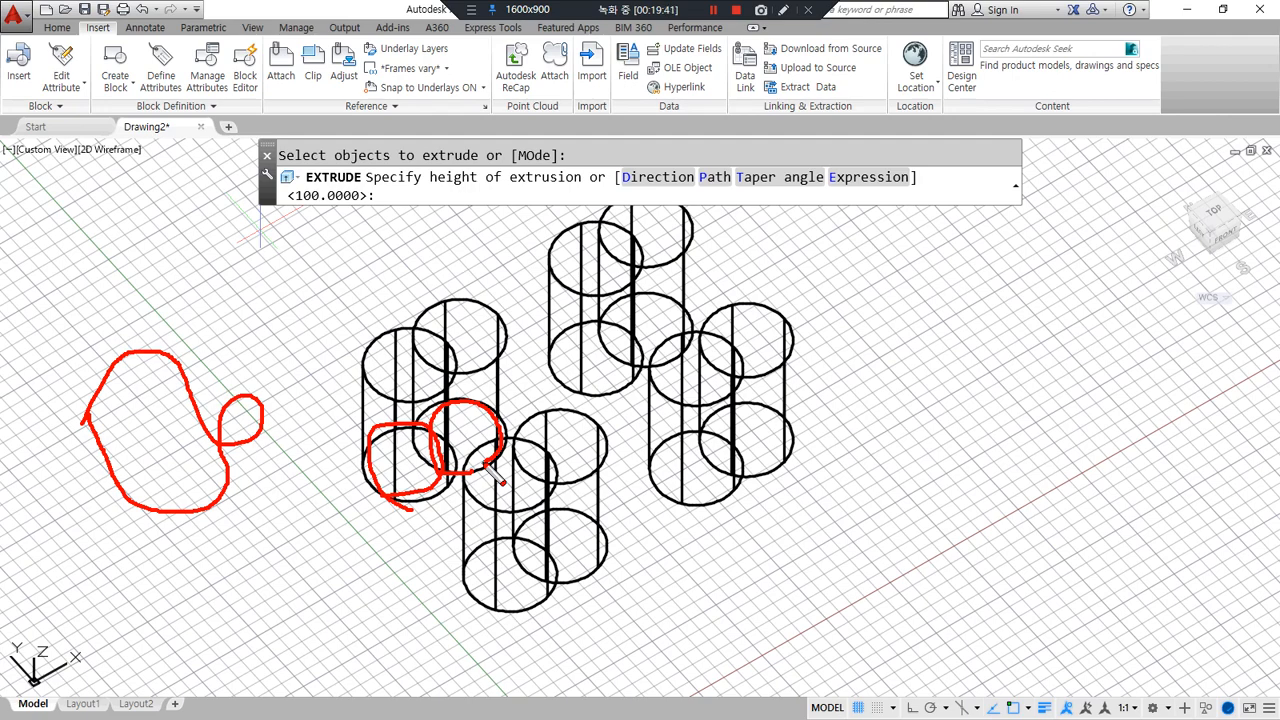
{"action": "mouse_move", "coordinate": [195, 596]}
{"action": "left_mouse_down"}
{"action": "mouse_move", "coordinate": [5, 430]}
{"action": "mouse_move", "coordinate": [286, 560]}
{"action": "mouse_move", "coordinate": [200, 606]}
{"action": "left_mouse_up"}
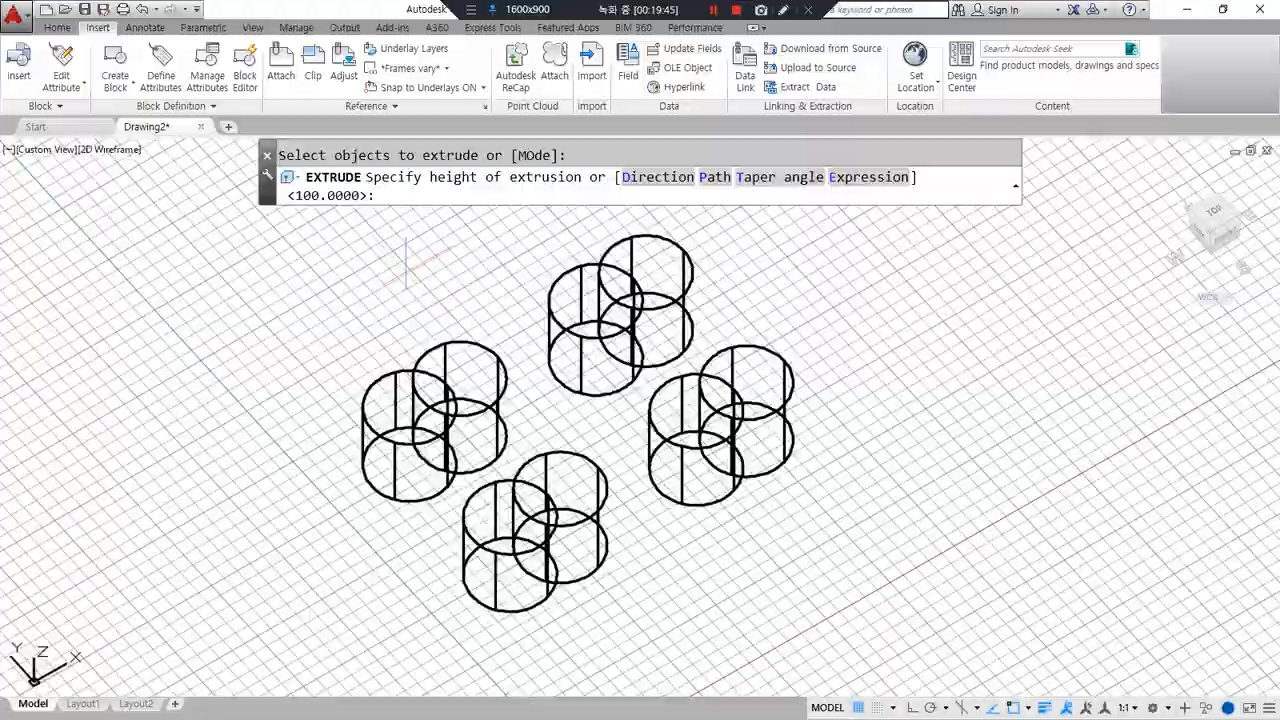
{"action": "left_click", "coordinate": [739, 509]}
{"action": "mouse_move", "coordinate": [739, 509]}
{"action": "middle_mouse_down", "text": "shift"}
{"action": "mouse_move", "coordinate": [324, 479]}
{"action": "mouse_move", "coordinate": [728, 489]}
{"action": "middle_mouse_up", "text": "shift"}
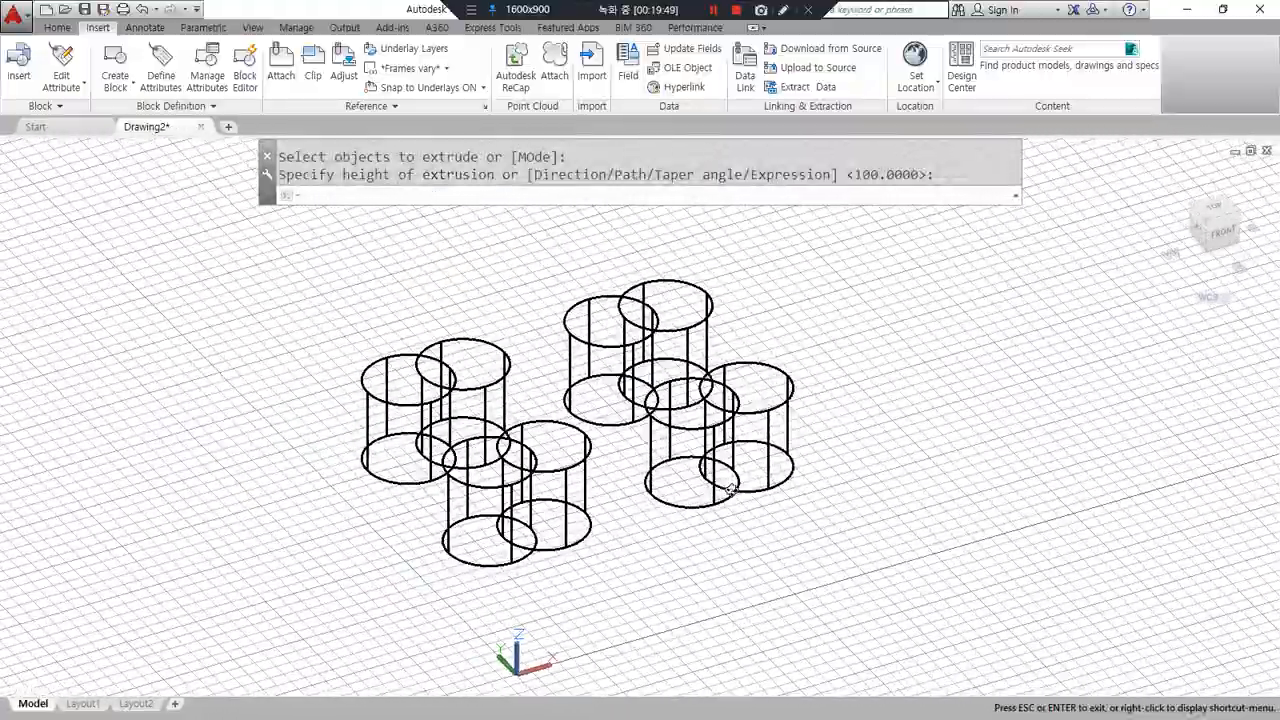
Switch to the Notepad notes, undo the deletion of "EXTrude", and insert a blank line above the UNIon line.
{"action": "key", "text": "alt+Tab"}
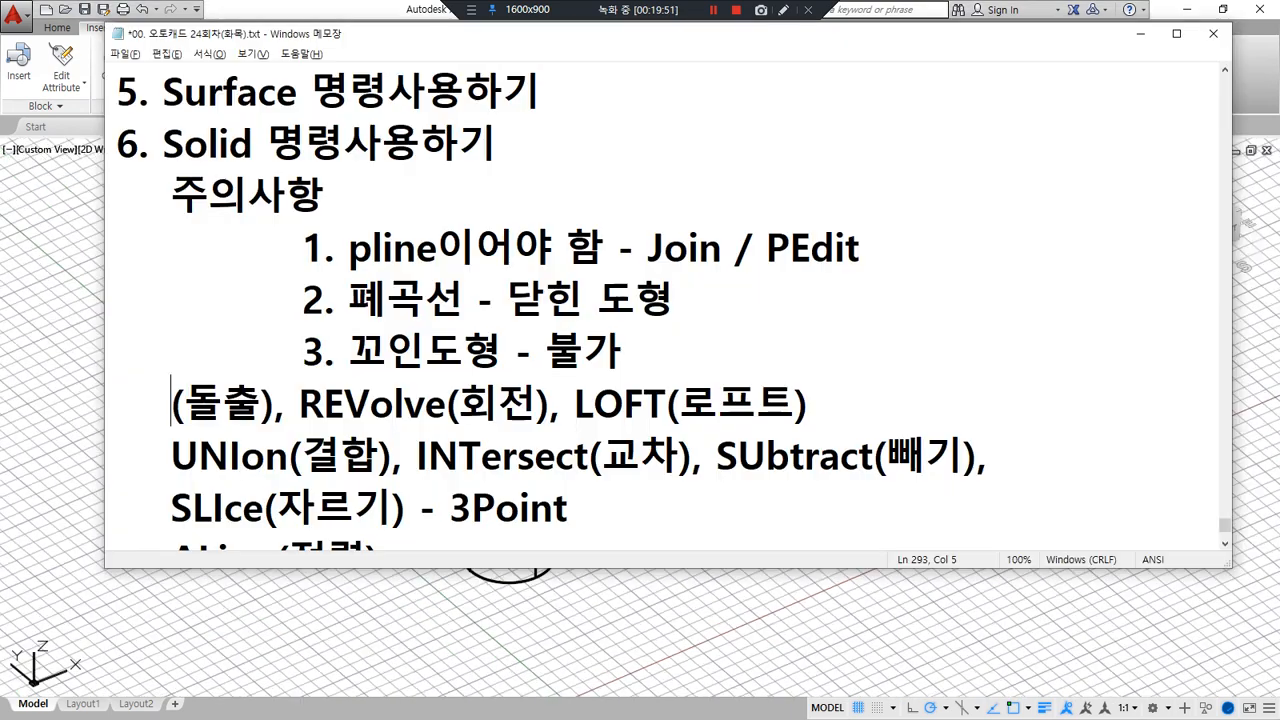
{"action": "key", "text": "ctrl+z"}
{"action": "key", "text": "alt+Tab"}
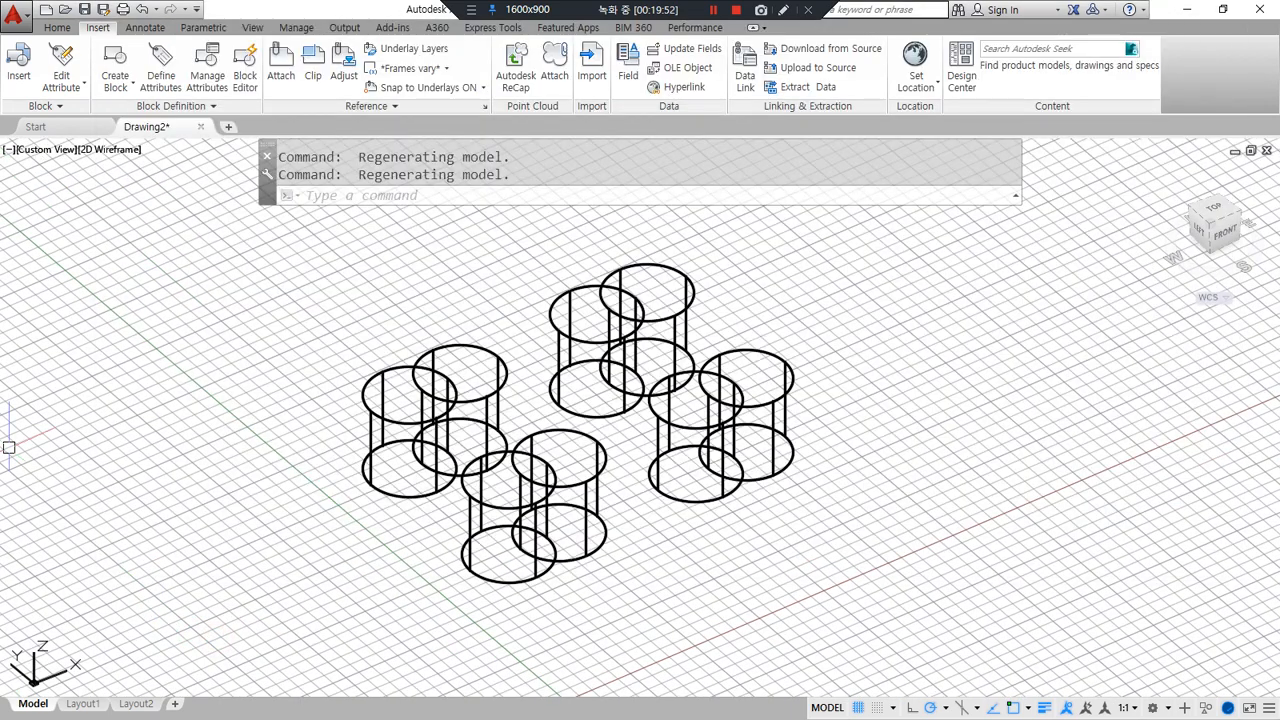
{"action": "key", "text": "alt+Tab"}
{"action": "left_click", "coordinate": [354, 506]}
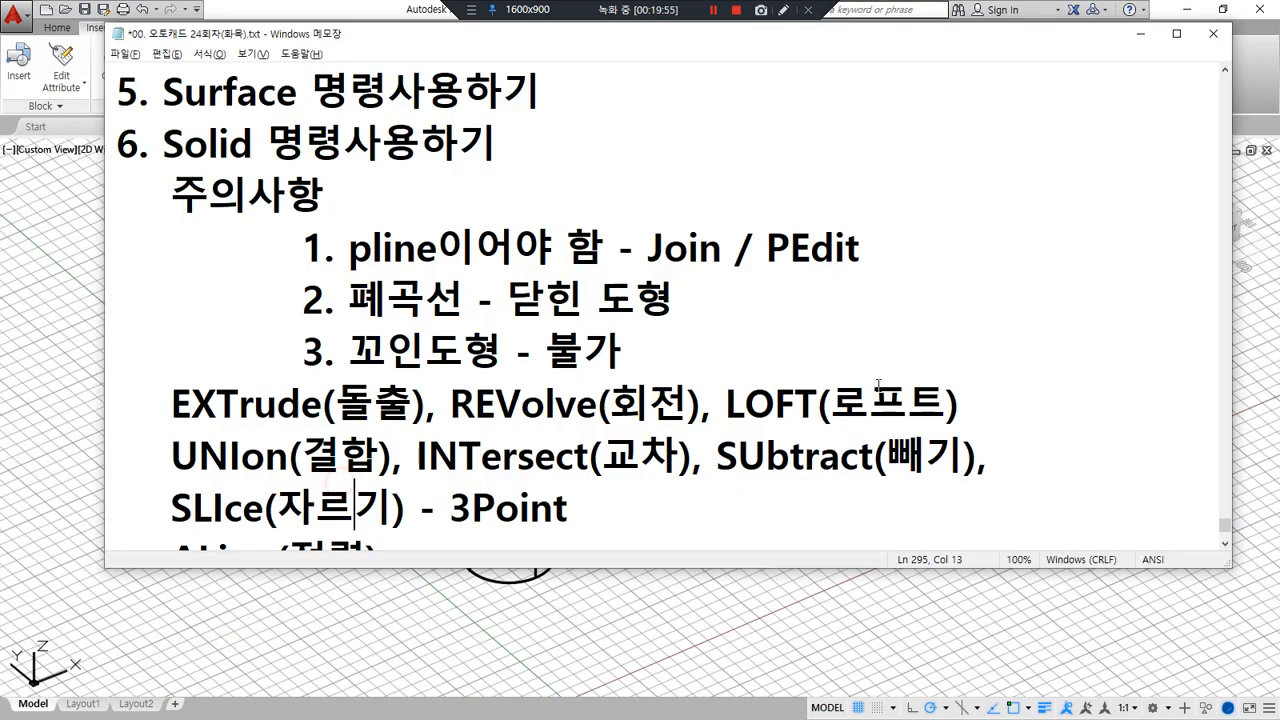
{"action": "key", "text": "Return"}
{"action": "scroll", "coordinate": [987, 396], "scroll_direction": "down", "scroll_amount": 2}
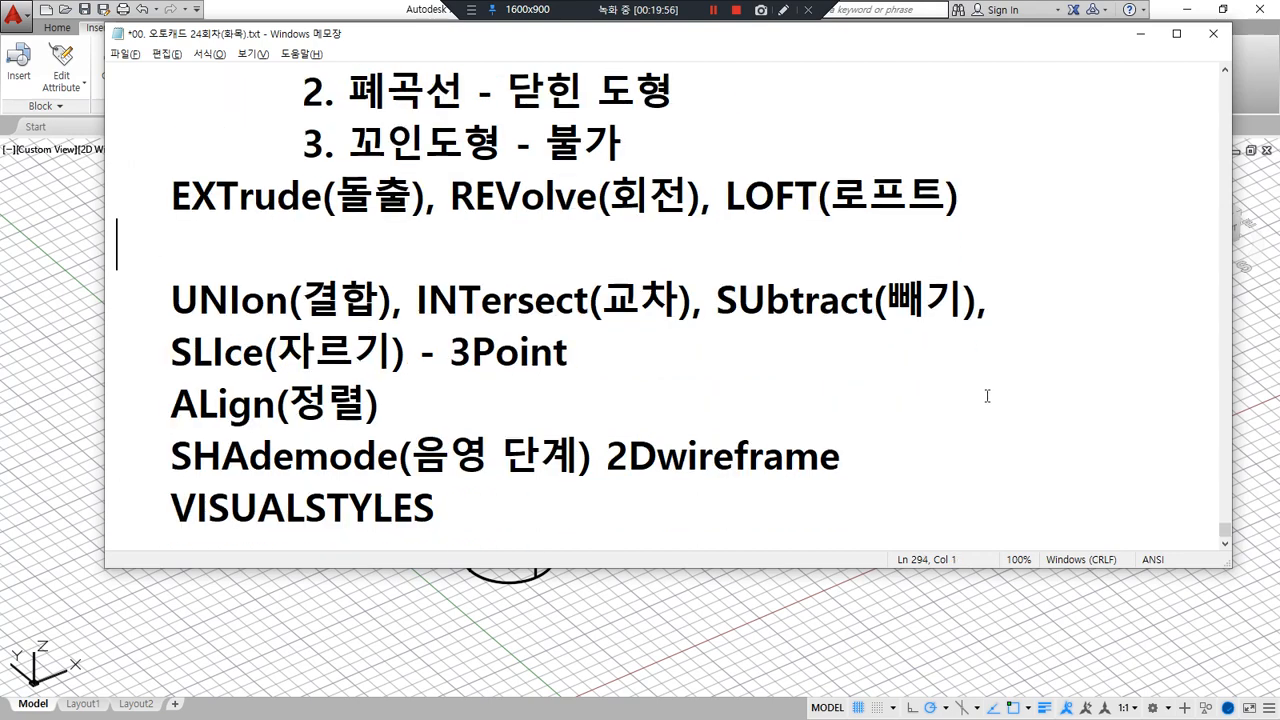
{"action": "mouse_move", "coordinate": [301, 381]}
{"action": "left_mouse_down"}
{"action": "mouse_move", "coordinate": [185, 370]}
{"action": "mouse_move", "coordinate": [228, 268]}
{"action": "mouse_move", "coordinate": [871, 257]}
{"action": "mouse_move", "coordinate": [1005, 285]}
{"action": "mouse_move", "coordinate": [855, 345]}
{"action": "mouse_move", "coordinate": [545, 345]}
{"action": "mouse_move", "coordinate": [310, 372]}
{"action": "left_mouse_up"}
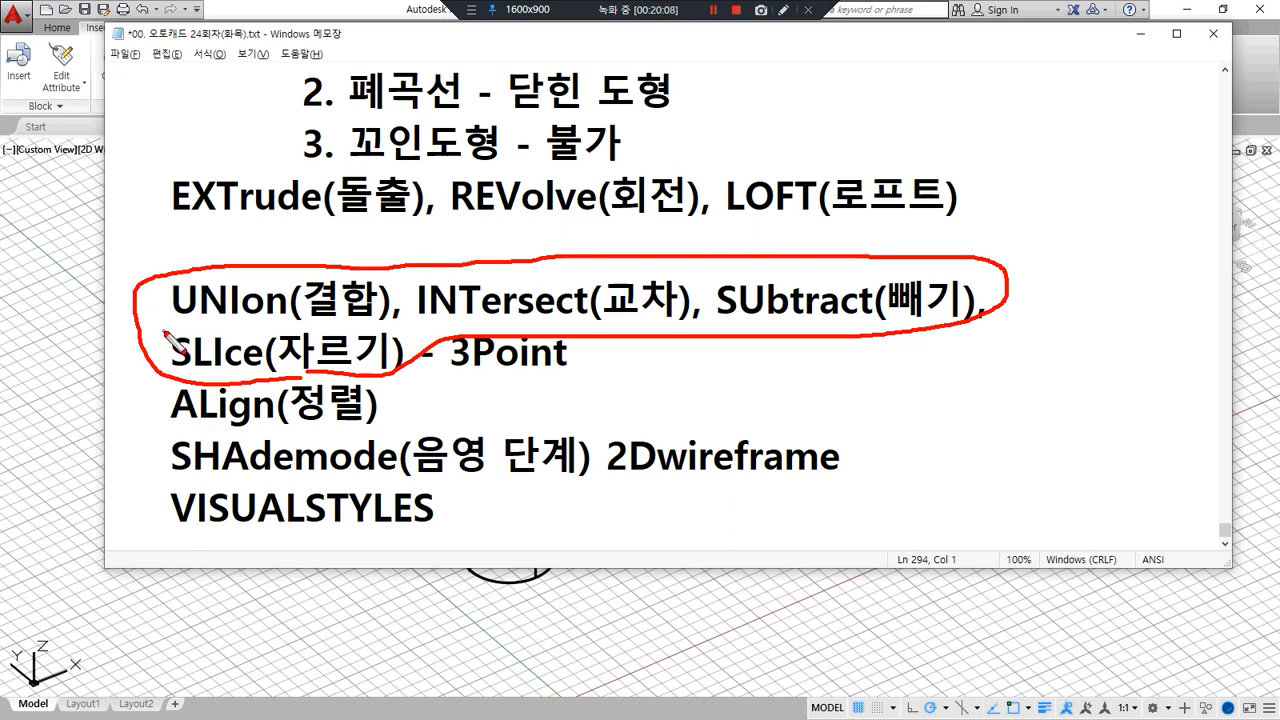
{"action": "left_click_drag", "start_coordinate": [200, 326], "coordinate": [274, 322]}
{"action": "mouse_move", "coordinate": [268, 270]}
{"action": "left_mouse_down"}
{"action": "mouse_move", "coordinate": [384, 340]}
{"action": "mouse_move", "coordinate": [195, 345]}
{"action": "left_mouse_up"}
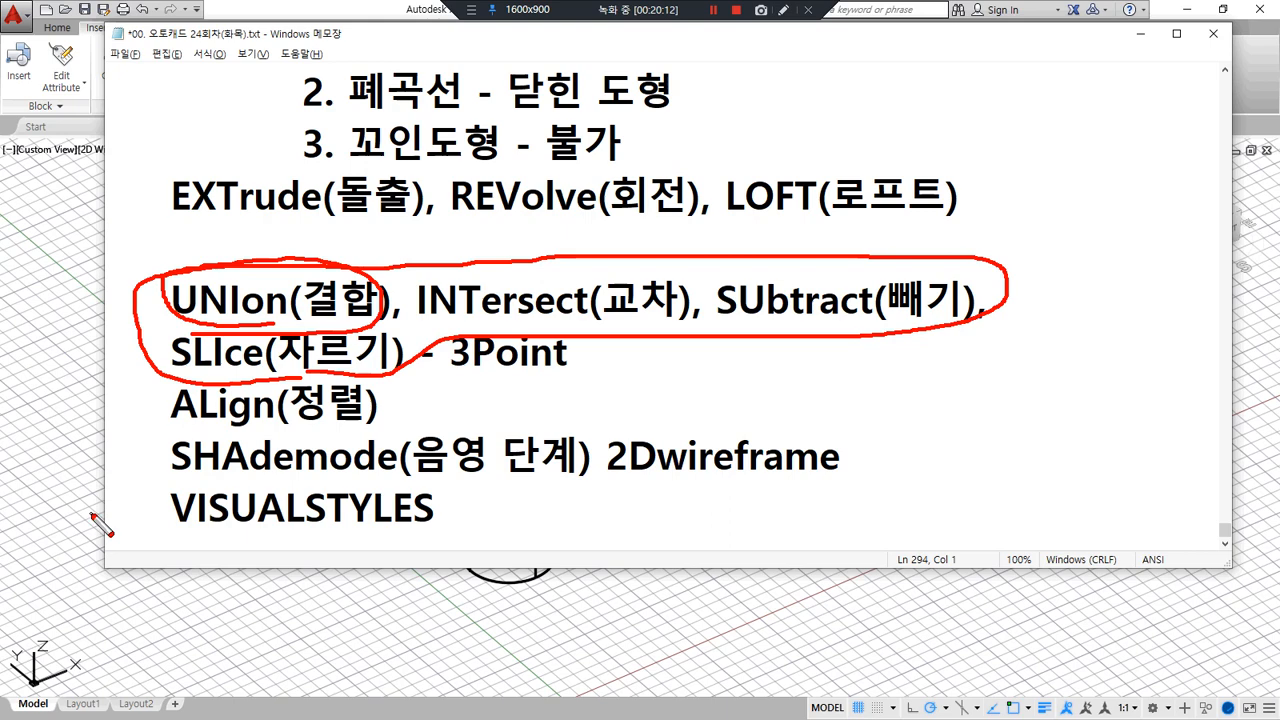
{"action": "mouse_move", "coordinate": [610, 320]}
{"action": "left_mouse_down"}
{"action": "mouse_move", "coordinate": [487, 264]}
{"action": "mouse_move", "coordinate": [655, 318]}
{"action": "left_mouse_up"}
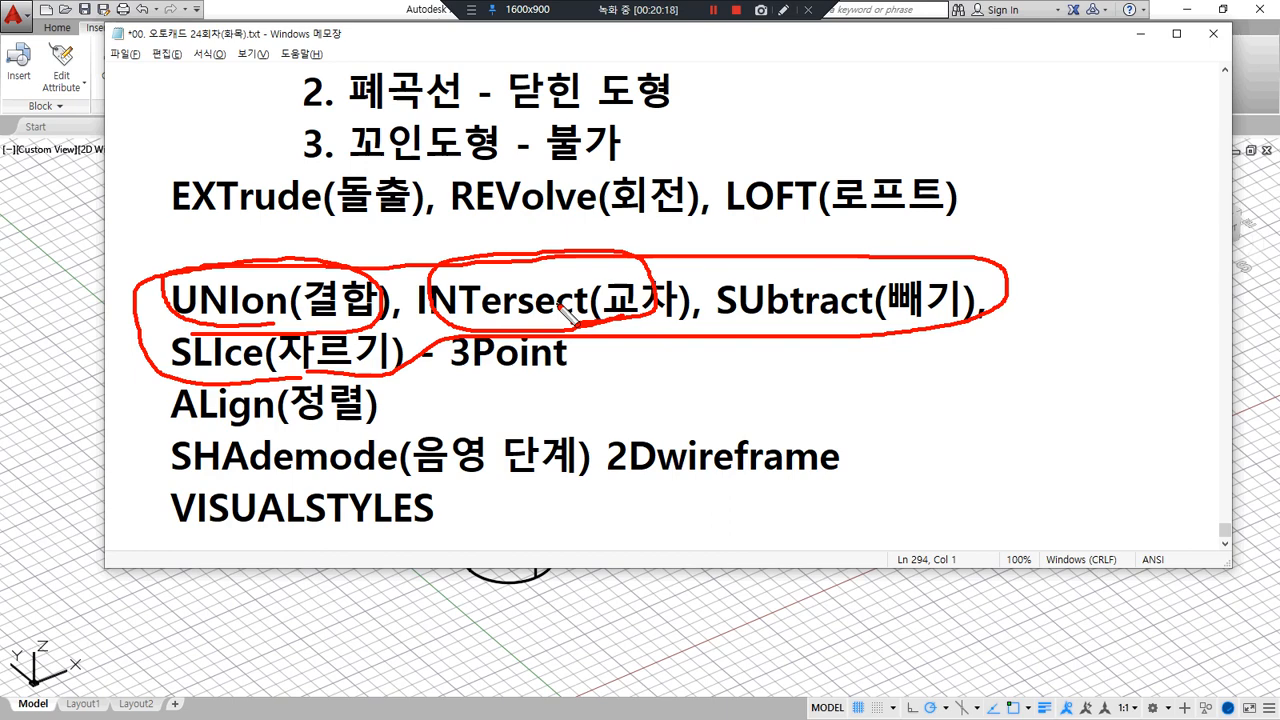
{"action": "mouse_move", "coordinate": [822, 322]}
{"action": "left_mouse_down"}
{"action": "mouse_move", "coordinate": [851, 343]}
{"action": "mouse_move", "coordinate": [828, 262]}
{"action": "mouse_move", "coordinate": [849, 340]}
{"action": "left_mouse_up"}
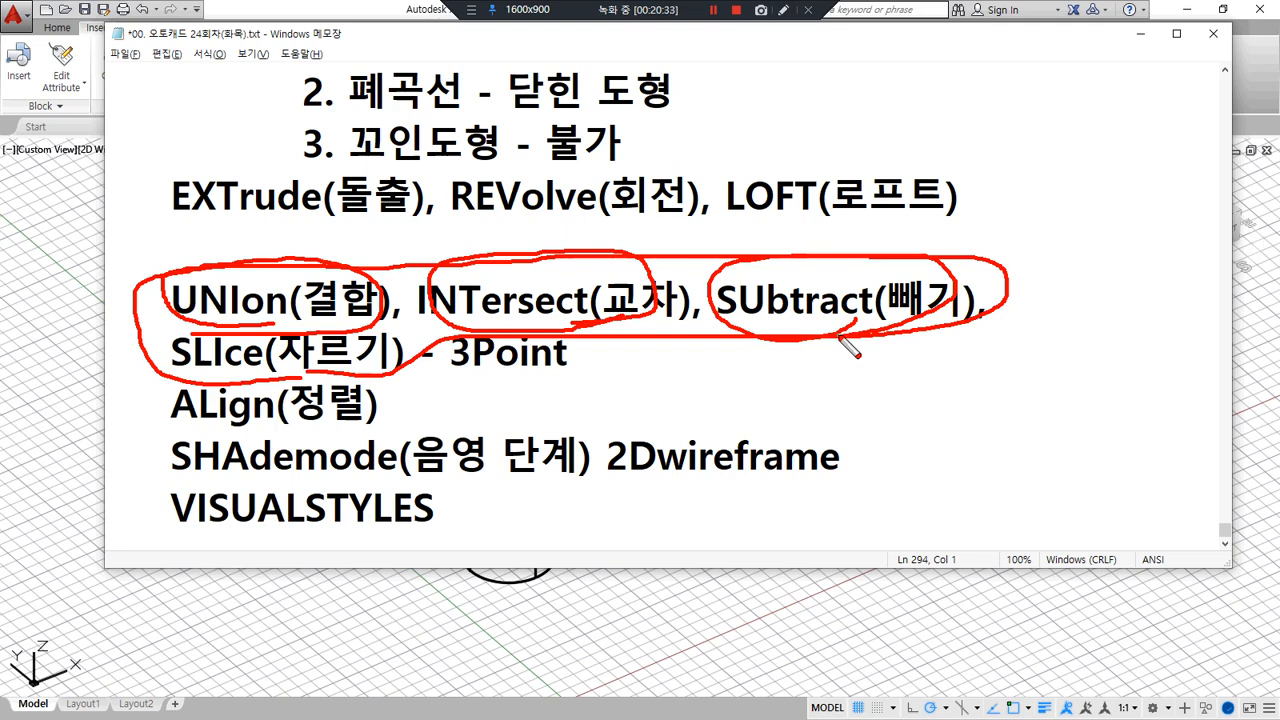
{"action": "key", "text": "e"}
{"action": "mouse_move", "coordinate": [370, 322]}
{"action": "left_mouse_down"}
{"action": "mouse_move", "coordinate": [183, 321]}
{"action": "mouse_move", "coordinate": [384, 290]}
{"action": "mouse_move", "coordinate": [368, 317]}
{"action": "left_mouse_up"}
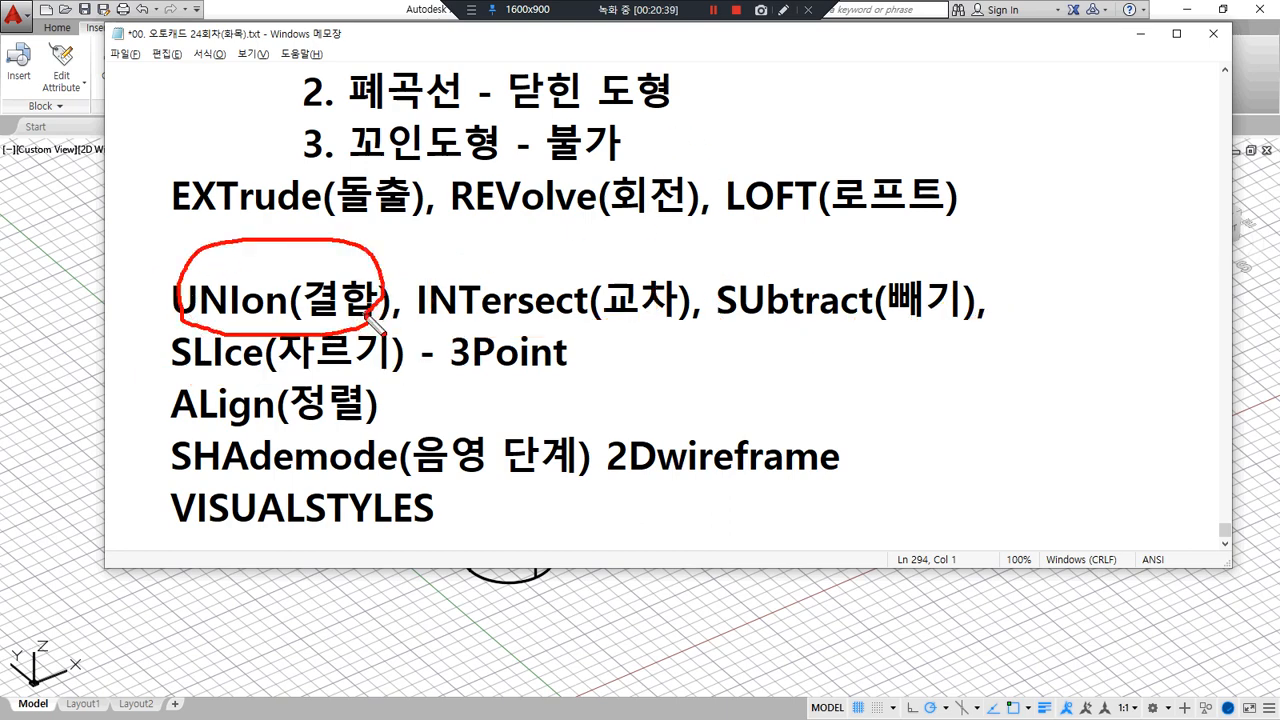
{"action": "mouse_move", "coordinate": [676, 328]}
{"action": "left_mouse_down"}
{"action": "mouse_move", "coordinate": [646, 338]}
{"action": "mouse_move", "coordinate": [410, 296]}
{"action": "mouse_move", "coordinate": [689, 307]}
{"action": "left_mouse_up"}
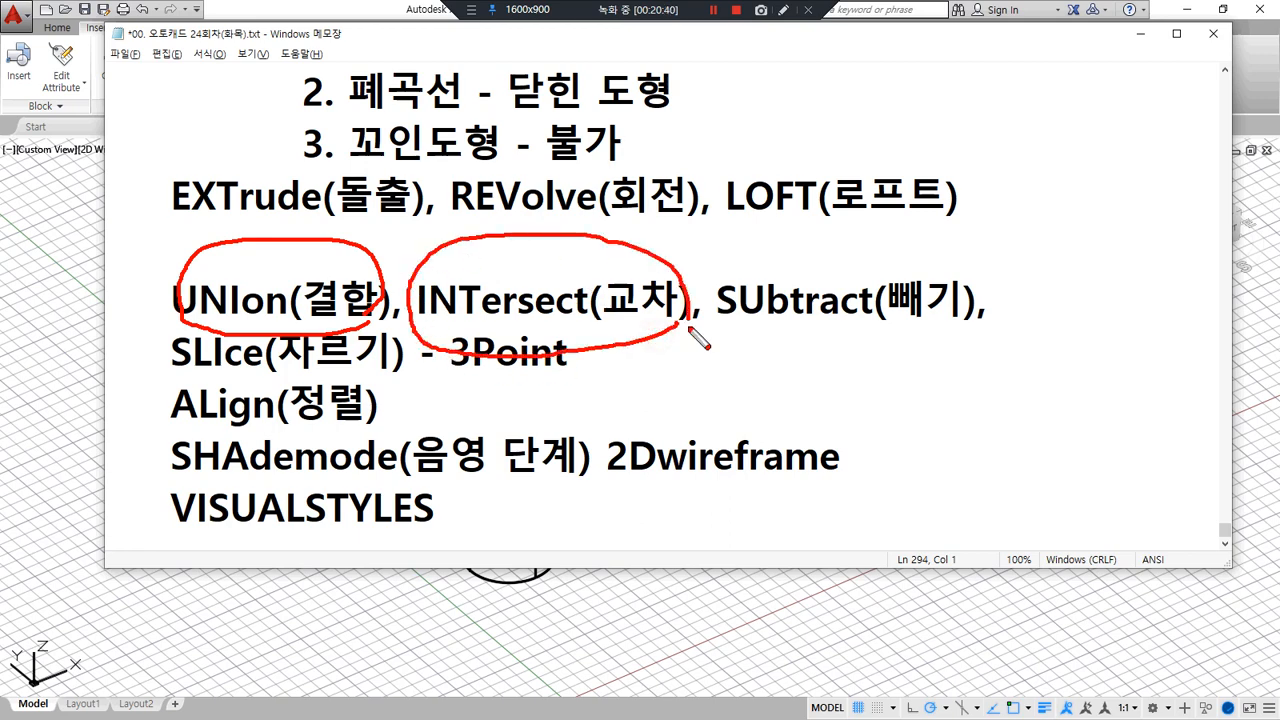
{"action": "key", "text": "e"}
{"action": "mouse_move", "coordinate": [975, 192]}
{"action": "left_mouse_down"}
{"action": "mouse_move", "coordinate": [975, 305]}
{"action": "mouse_move", "coordinate": [1030, 208]}
{"action": "mouse_move", "coordinate": [995, 196]}
{"action": "mouse_move", "coordinate": [1052, 296]}
{"action": "mouse_move", "coordinate": [1120, 170]}
{"action": "mouse_move", "coordinate": [1070, 163]}
{"action": "left_mouse_up"}
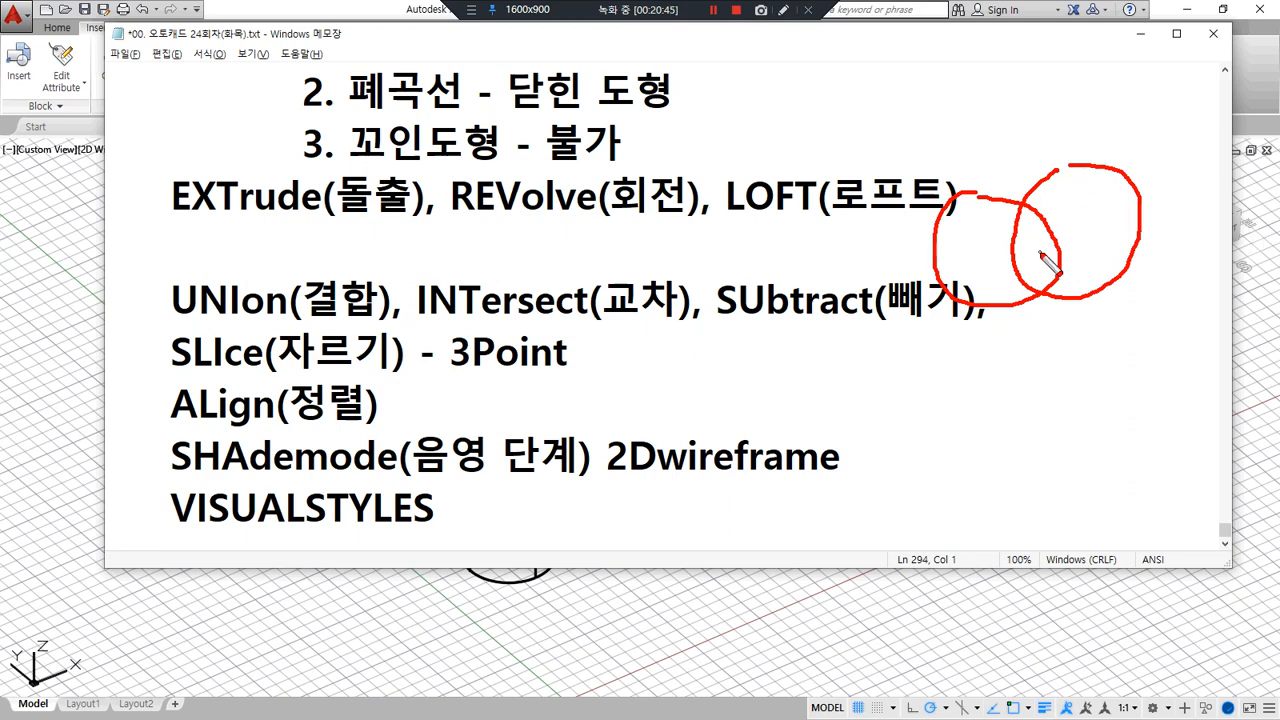
{"action": "mouse_move", "coordinate": [1036, 212]}
{"action": "left_mouse_down"}
{"action": "mouse_move", "coordinate": [1014, 258]}
{"action": "mouse_move", "coordinate": [1046, 292]}
{"action": "left_mouse_up"}
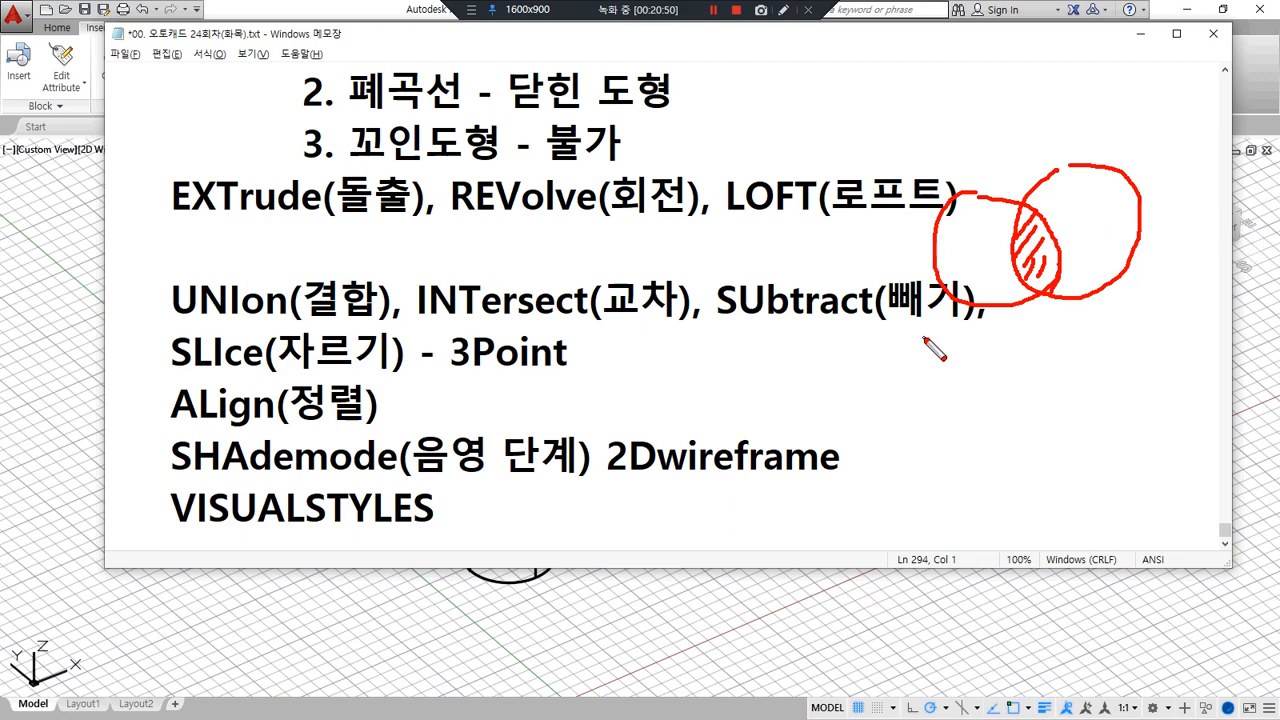
{"action": "key", "text": "e"}
{"action": "left_click_drag", "start_coordinate": [174, 324], "coordinate": [688, 314]}
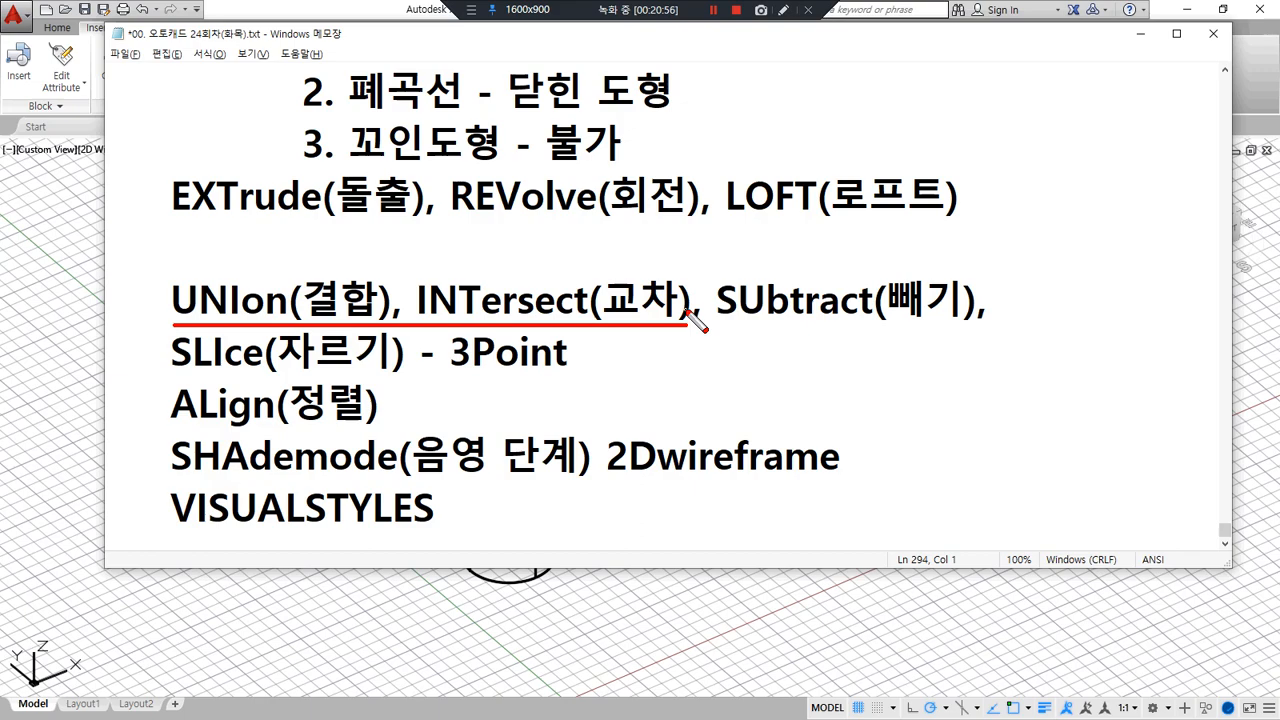
{"action": "key", "text": "Escape"}
Switch from the Notepad notes back to the AutoCAD drawing.
{"action": "left_click", "coordinate": [81, 287]}
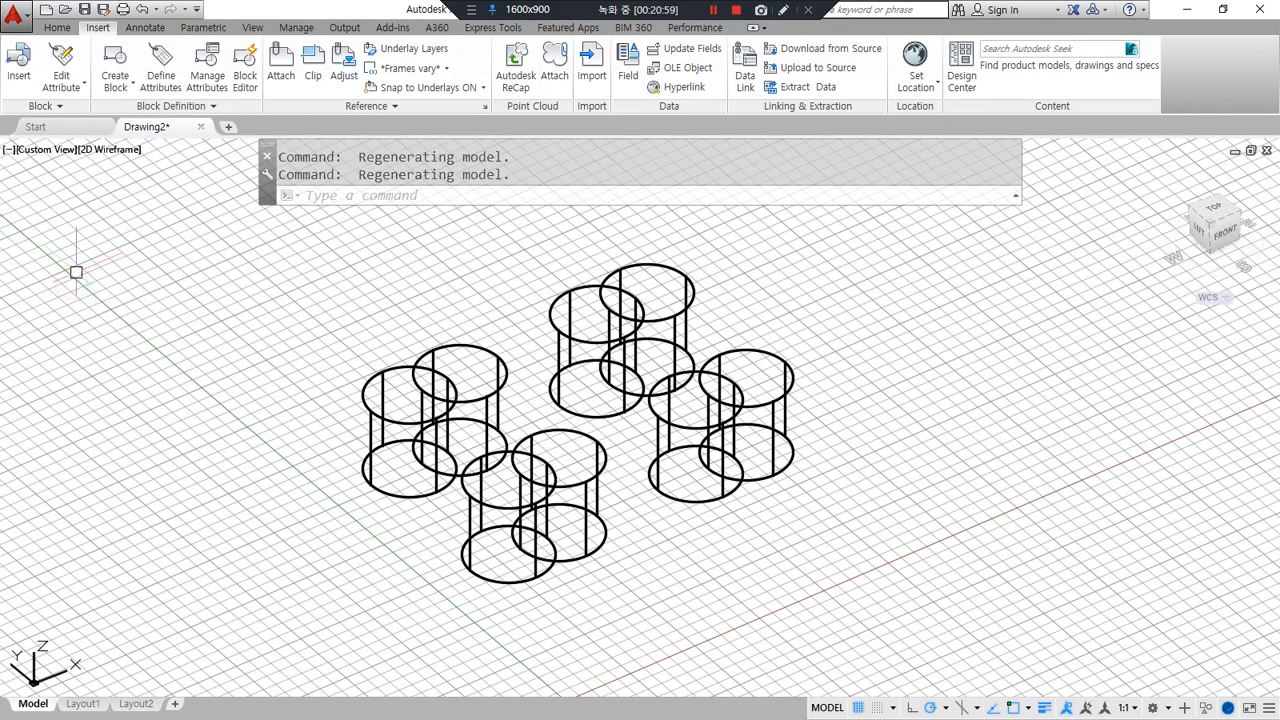
{"action": "type", "text": "un"}
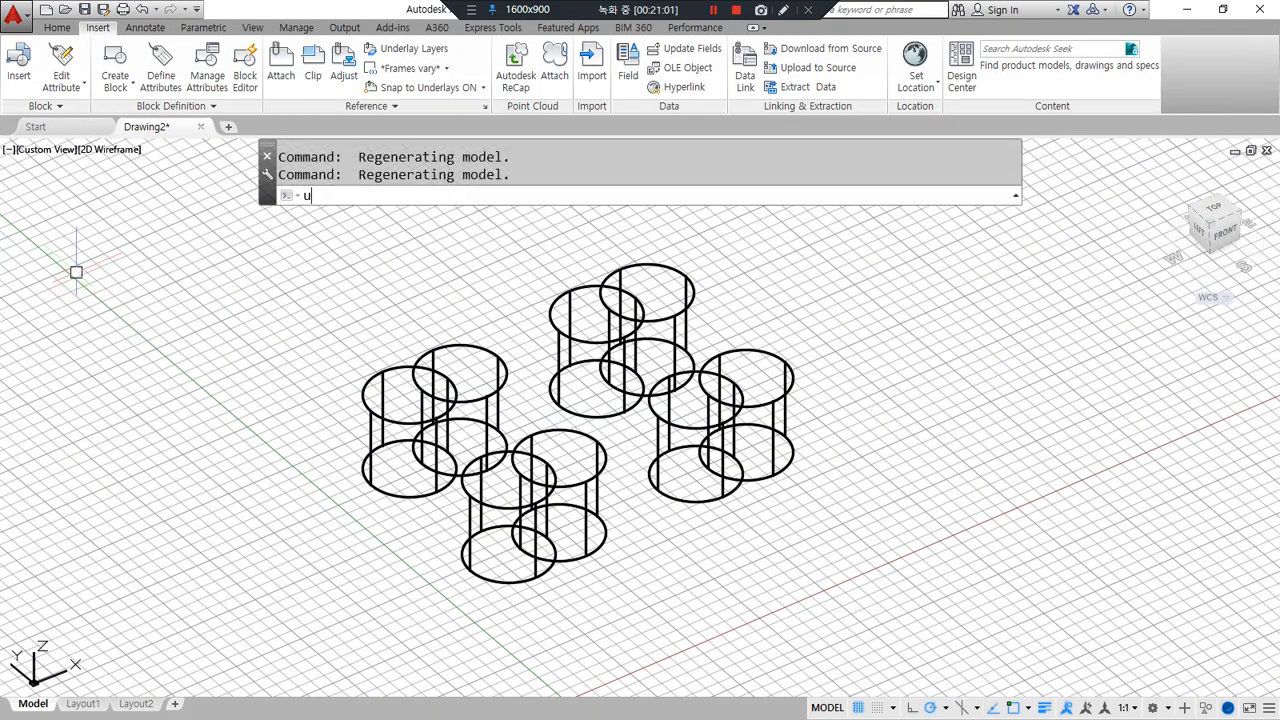
{"action": "key", "text": "Return"}
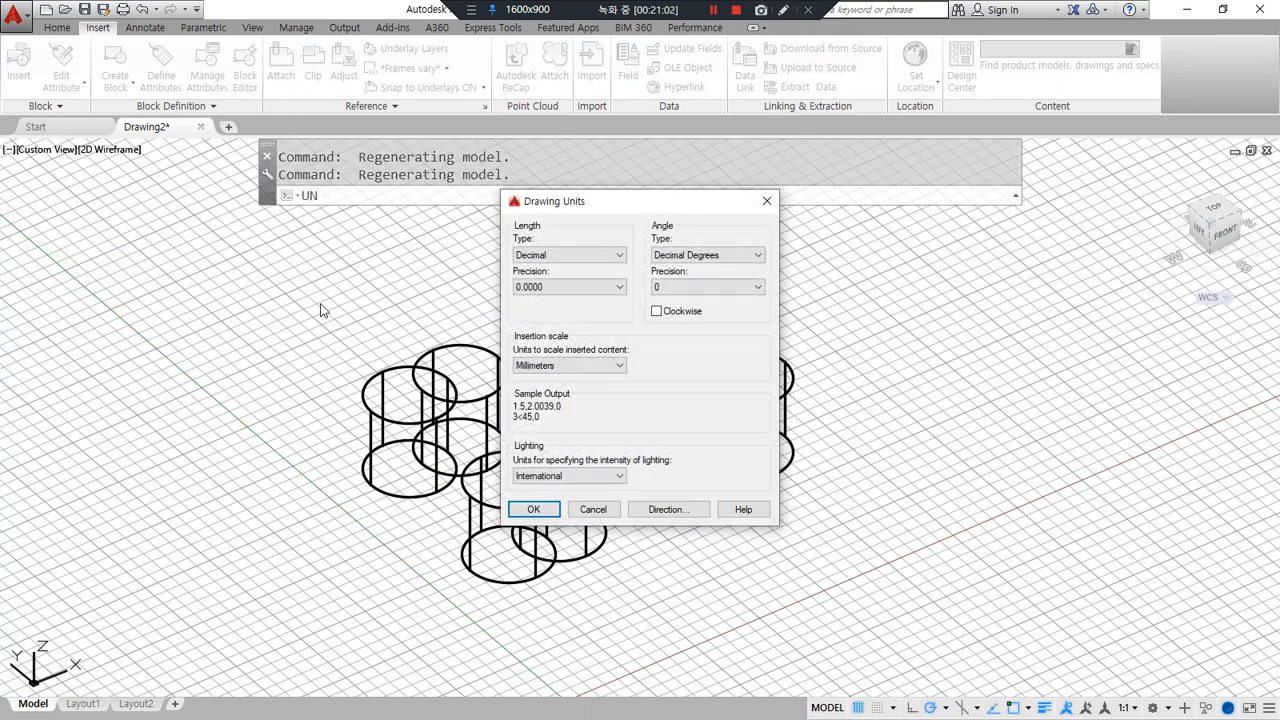
{"action": "left_click", "coordinate": [762, 199]}
{"action": "key", "text": "Escape"}
Union the leftmost pair of overlapping cylinders into one solid.
{"action": "type", "text": "uni"}
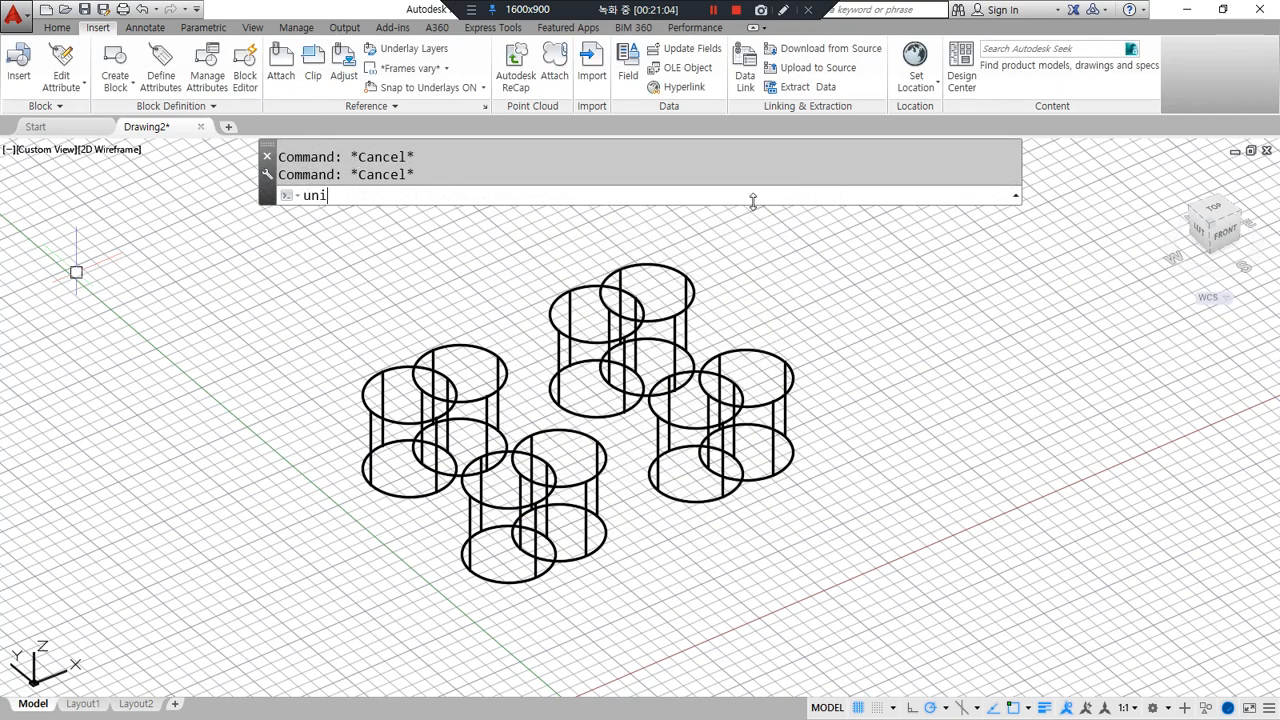
{"action": "key", "text": "Return"}
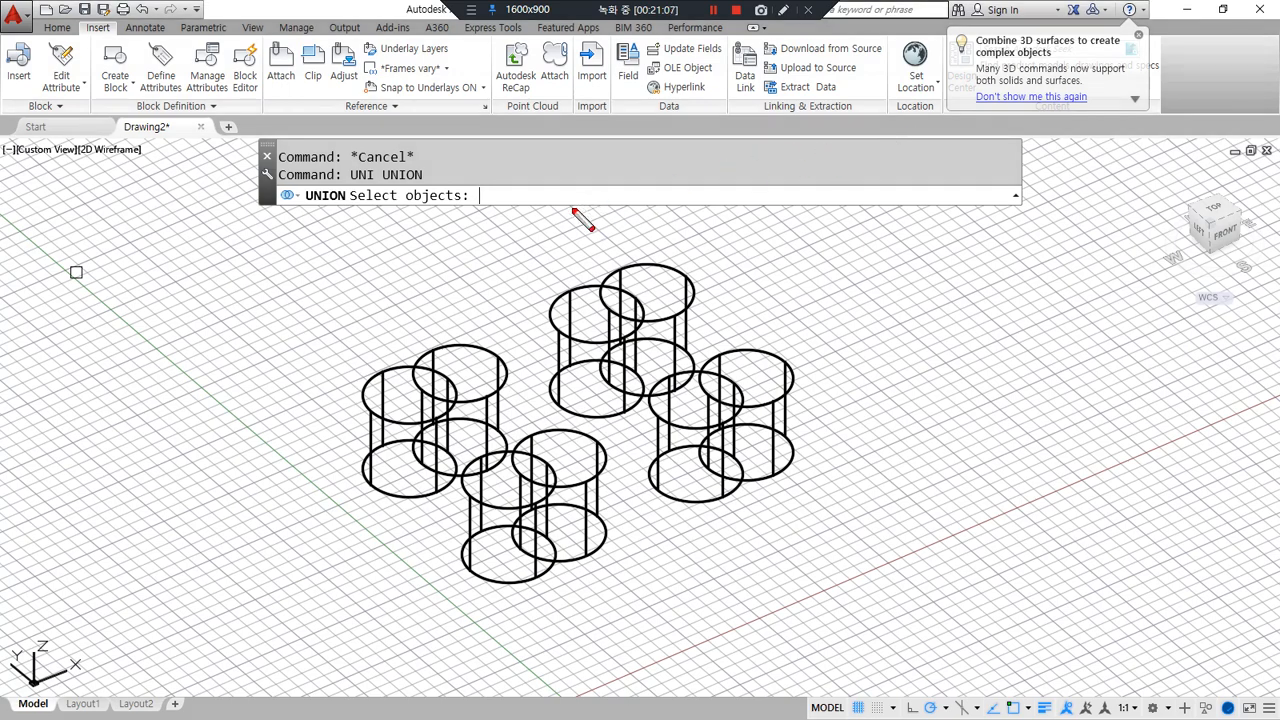
{"action": "mouse_move", "coordinate": [486, 225]}
{"action": "left_mouse_down"}
{"action": "mouse_move", "coordinate": [391, 229]}
{"action": "mouse_move", "coordinate": [470, 165]}
{"action": "mouse_move", "coordinate": [459, 240]}
{"action": "left_mouse_up"}
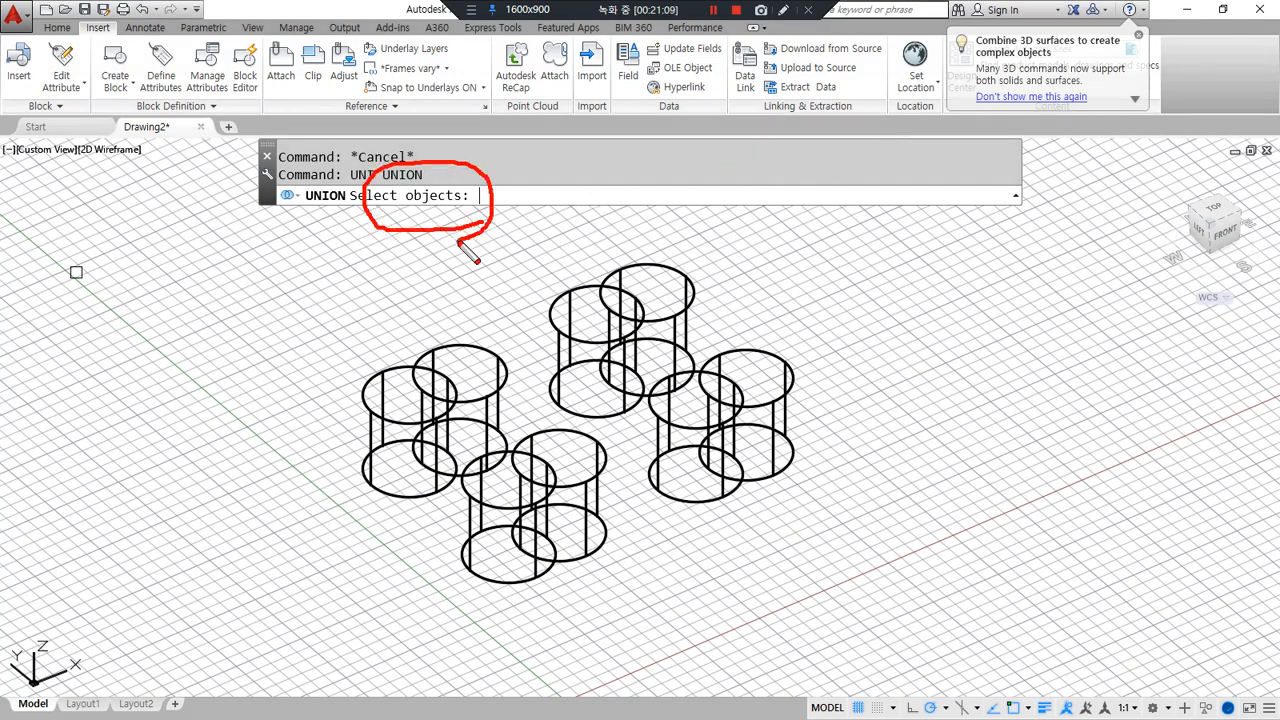
{"action": "left_click", "coordinate": [448, 300]}
{"action": "left_click", "coordinate": [376, 370]}
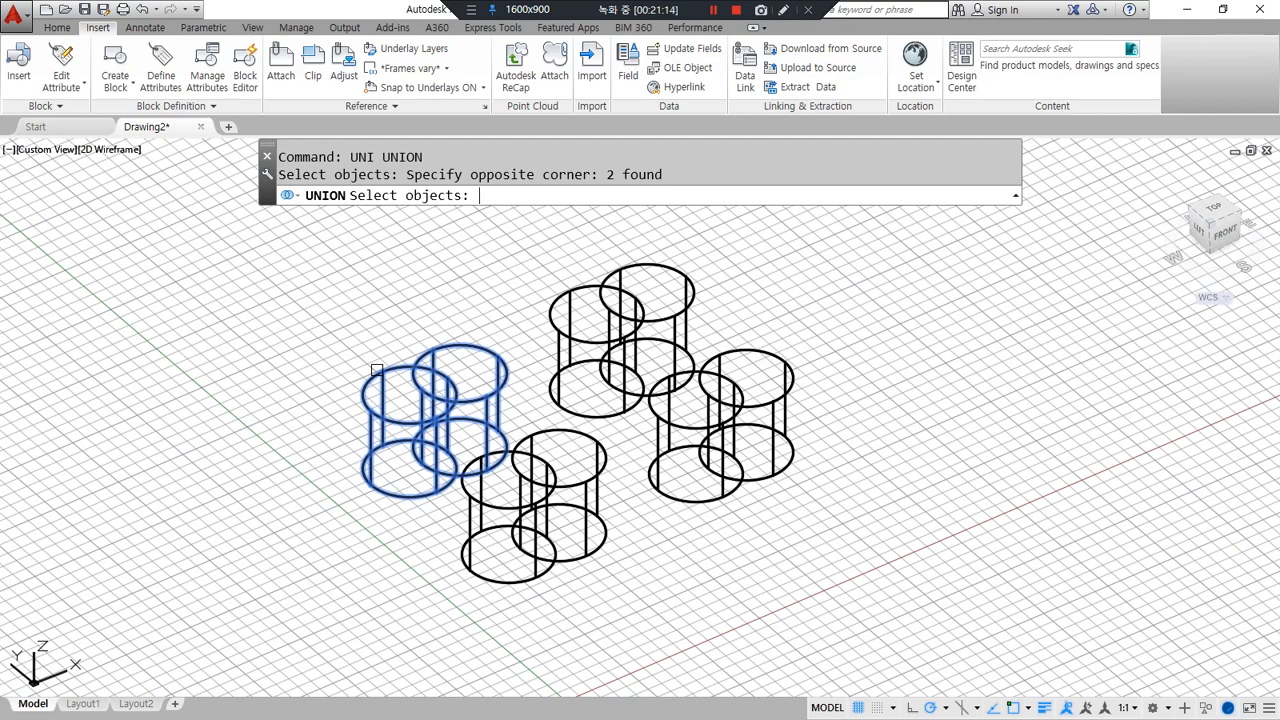
{"action": "key", "text": "Return"}
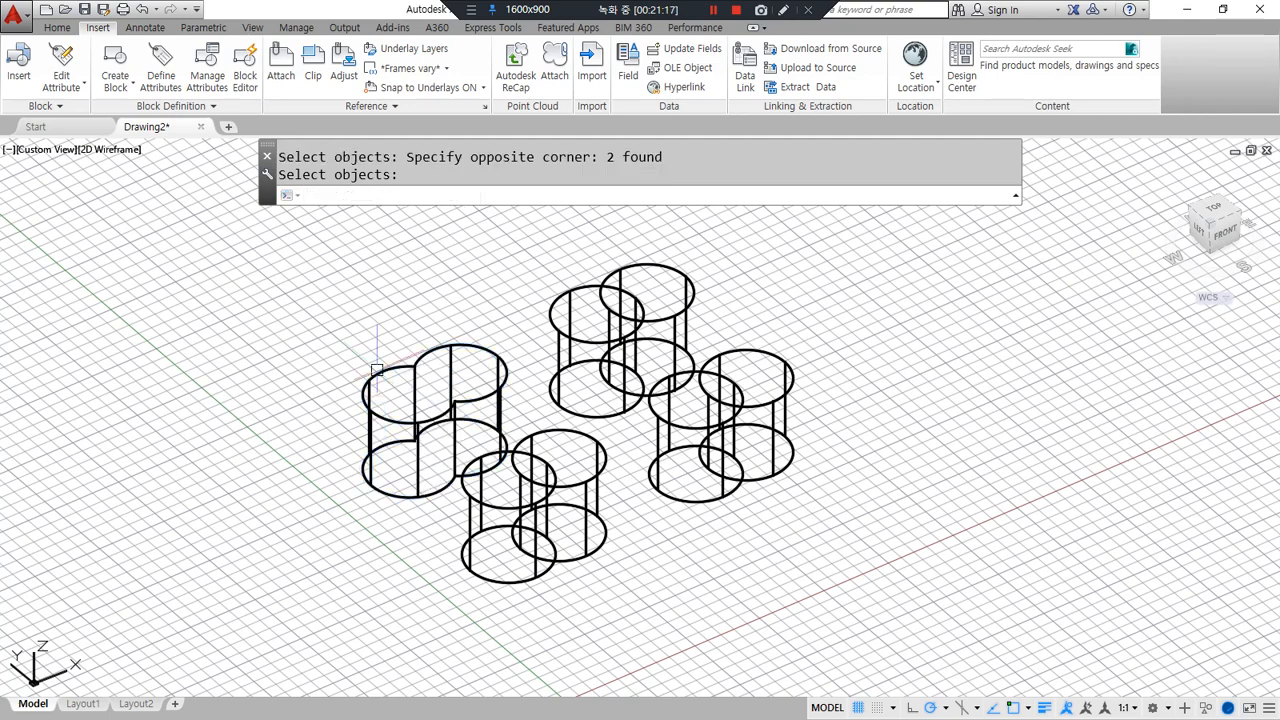
Intersect the two overlapping cylinders of the rearmost pair, keeping only their common volume.
{"action": "scroll", "coordinate": [329, 371], "scroll_direction": "up", "scroll_amount": 2}
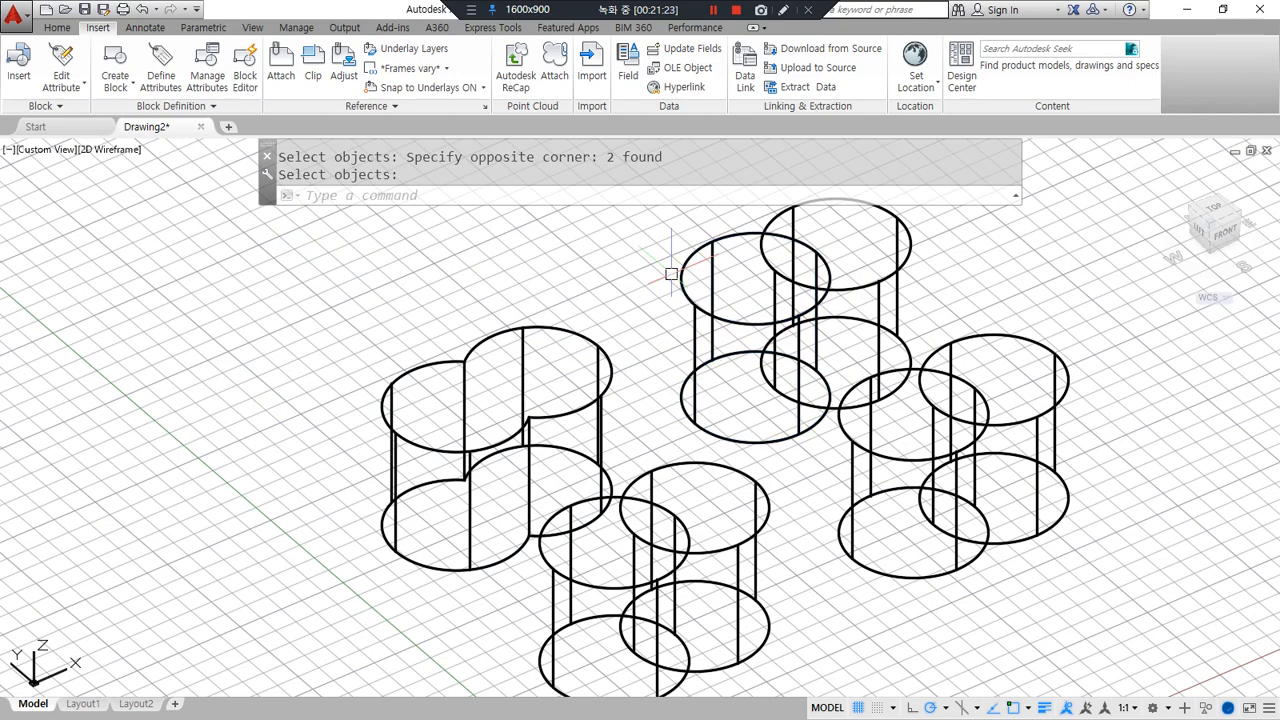
{"action": "type", "text": "in"}
{"action": "key", "text": "Return"}
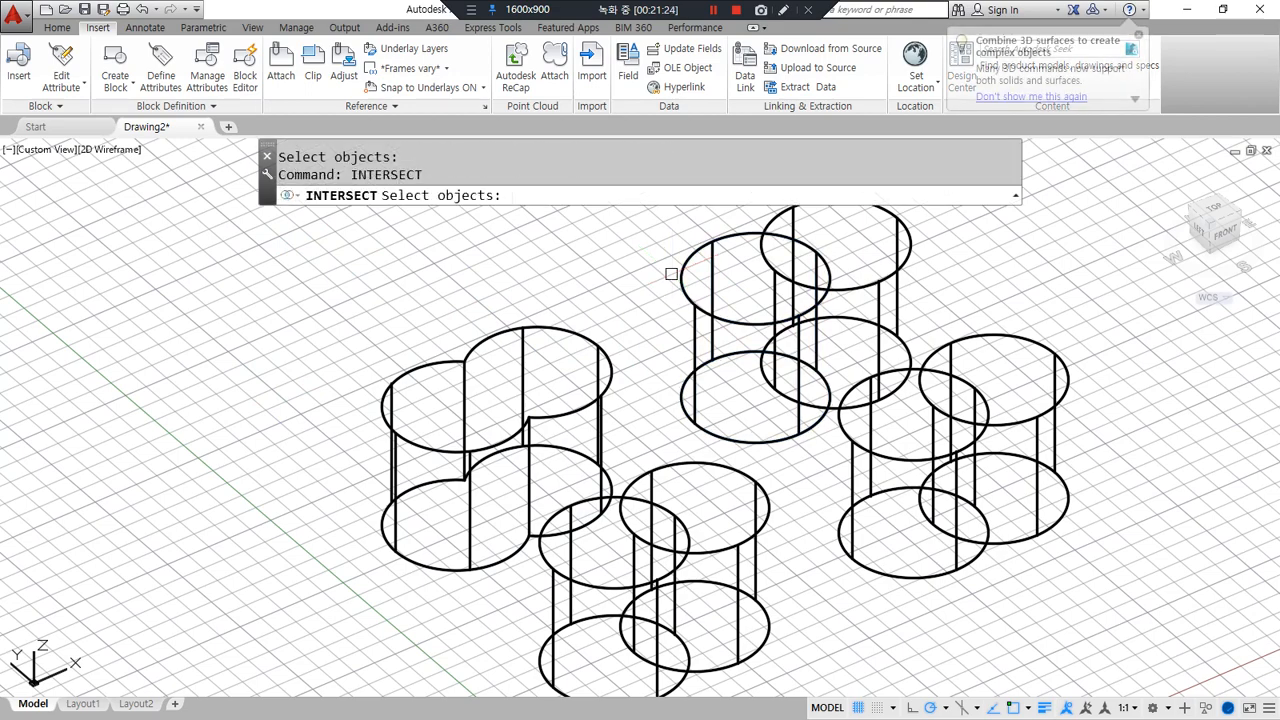
{"action": "middle_click_drag", "start_coordinate": [894, 323], "coordinate": [796, 399]}
{"action": "left_click", "coordinate": [742, 290]}
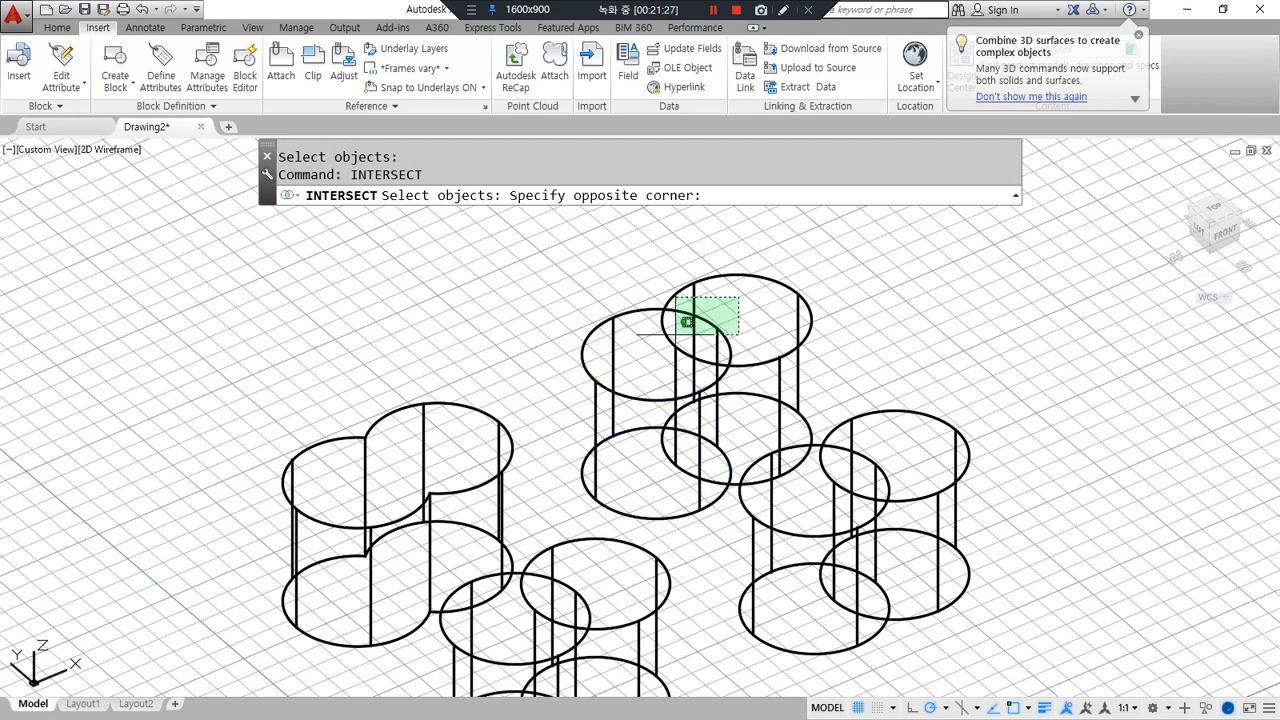
{"action": "left_click", "coordinate": [636, 353]}
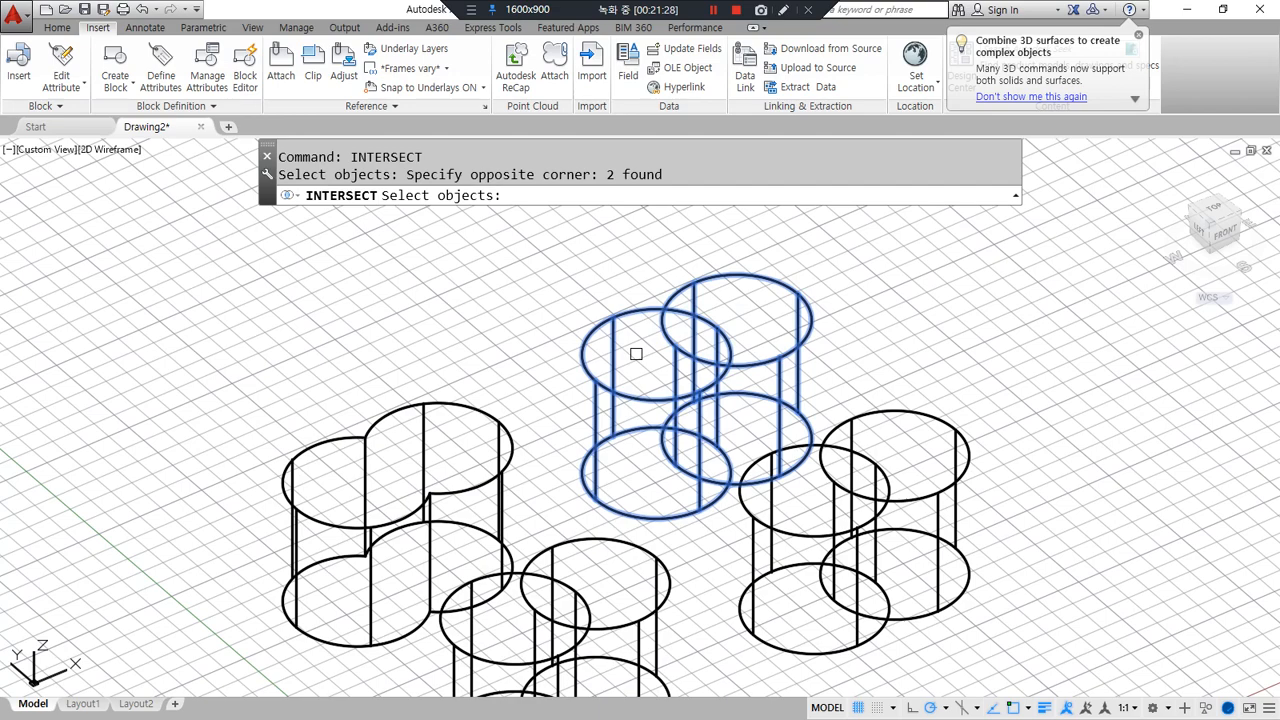
{"action": "key", "text": "Return"}
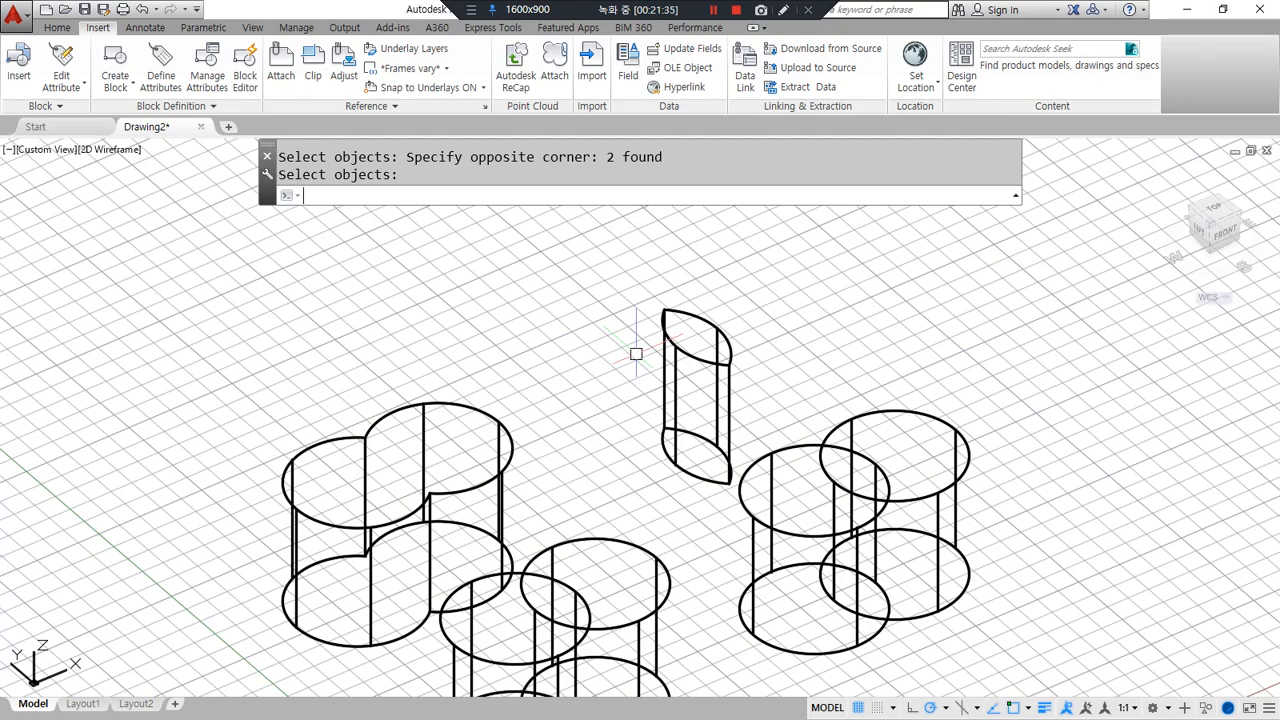
Switch to the Notepad notes and highlight the "SUbtract(빼기)" entry.
{"action": "middle_click_drag", "start_coordinate": [636, 354], "coordinate": [510, 137]}
{"action": "key", "text": "alt+Tab"}
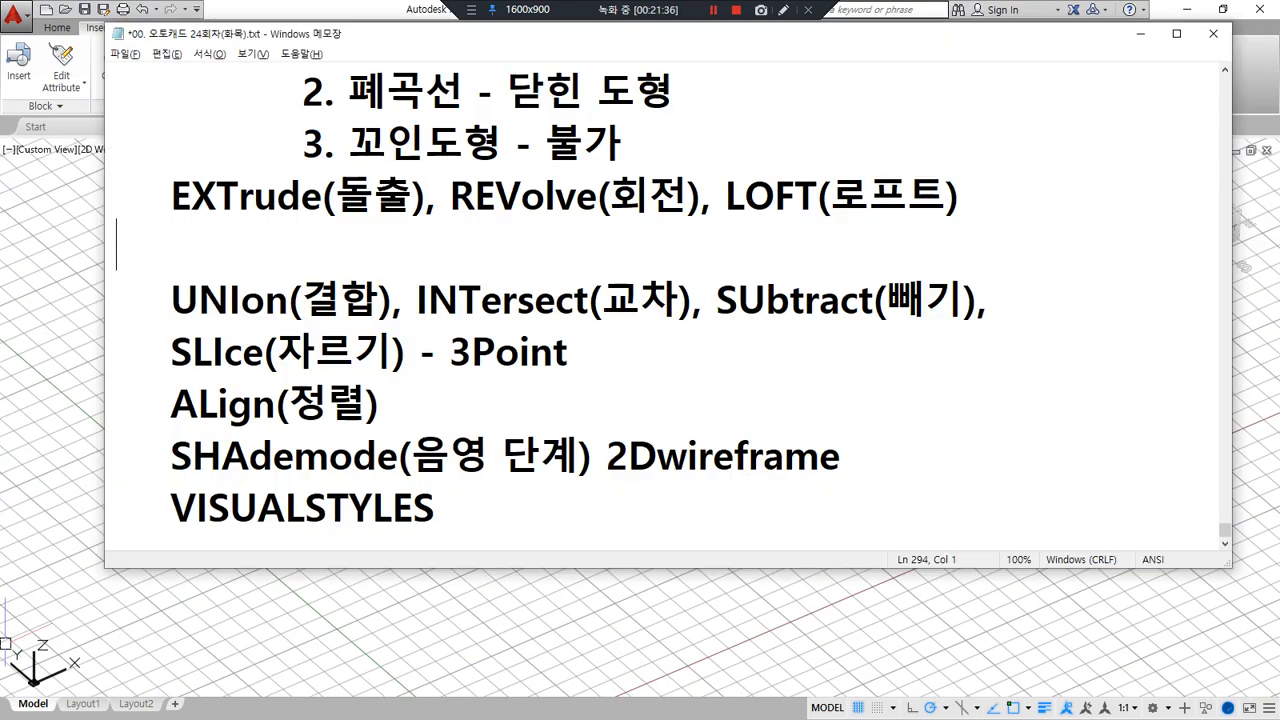
{"action": "left_click_drag", "start_coordinate": [717, 298], "coordinate": [1002, 300]}
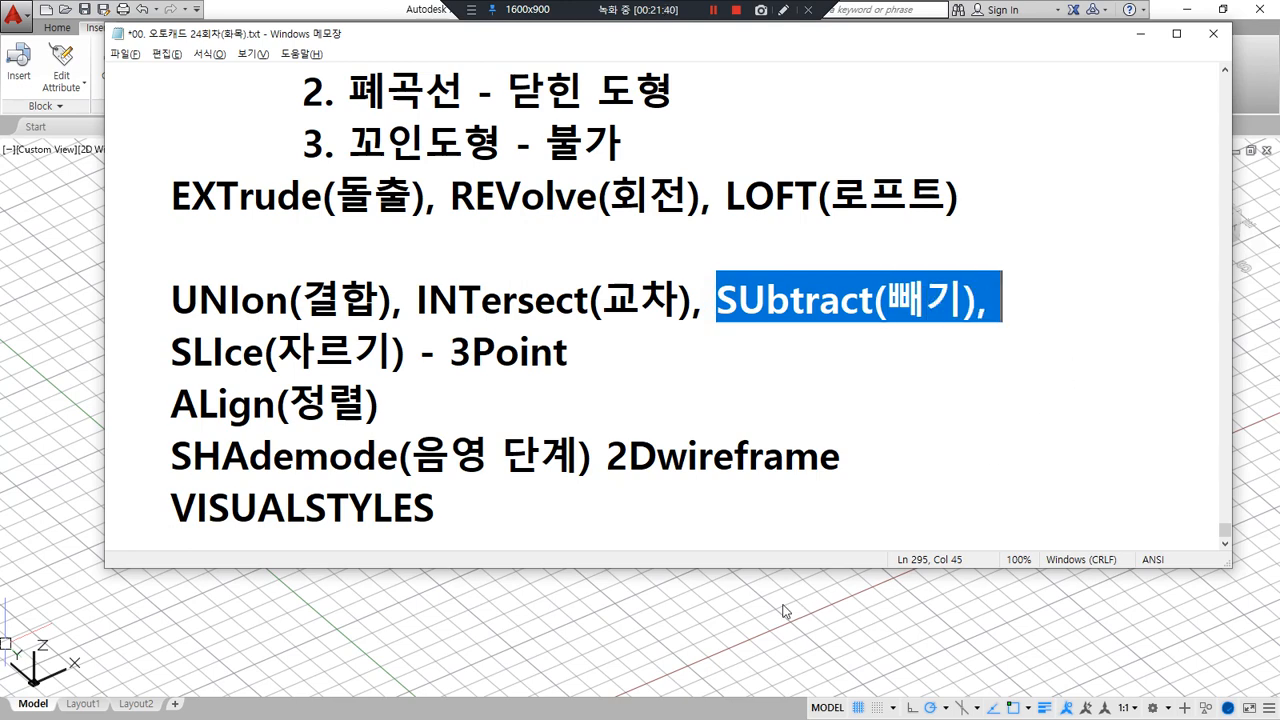
Switch back to AutoCAD and, in the frontmost pair, subtract the right-hand cylinder from the left-hand one.
{"action": "key", "text": "alt+Tab"}
{"action": "type", "text": "su"}
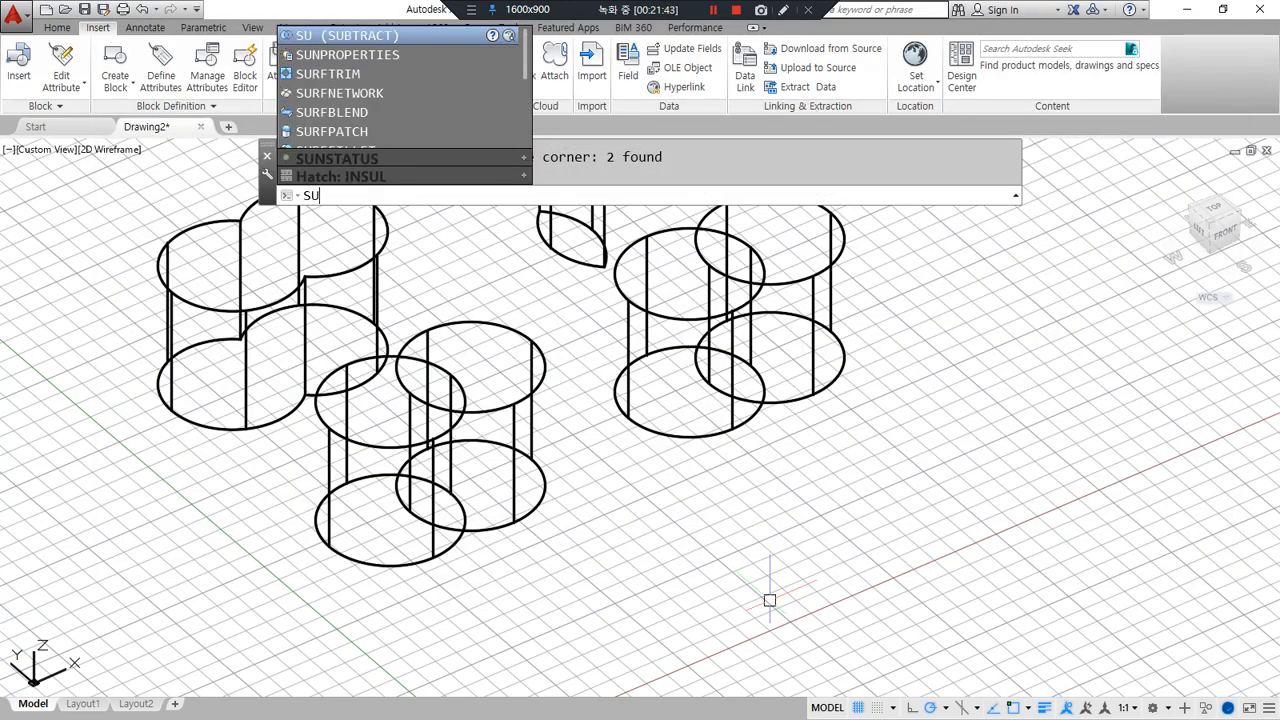
{"action": "key", "text": "Return"}
{"action": "left_click", "coordinate": [374, 442]}
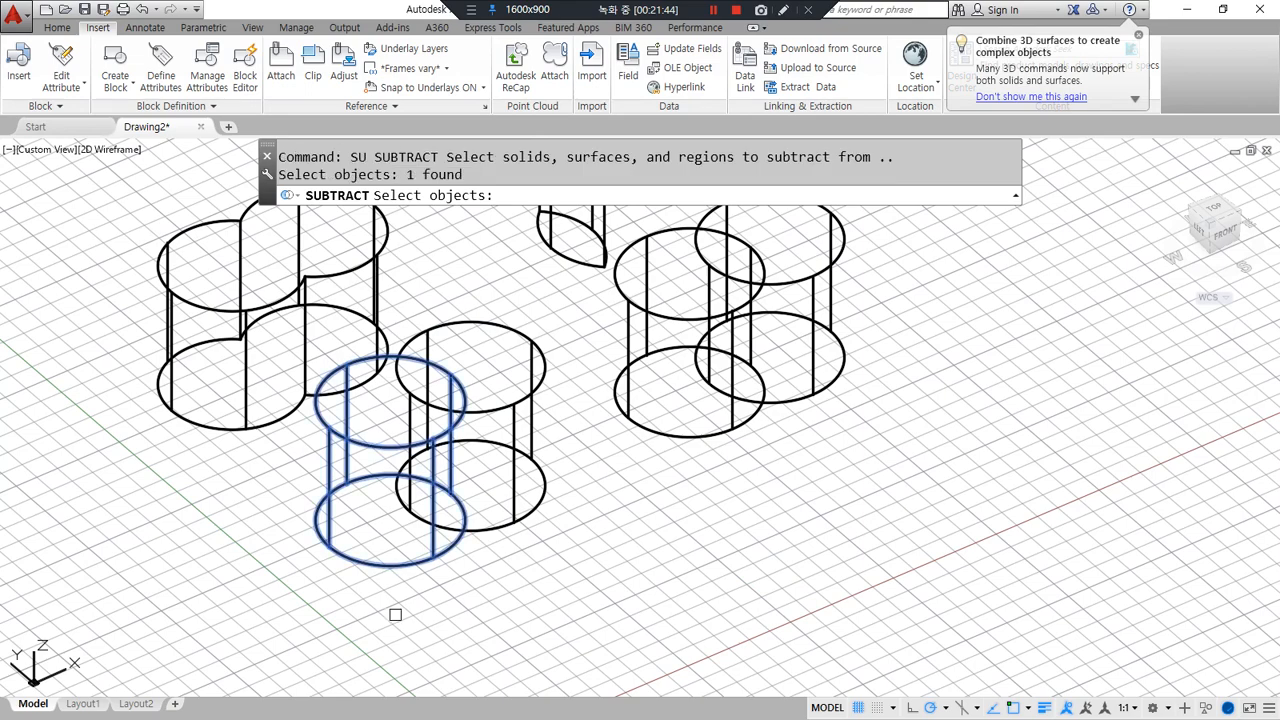
{"action": "key", "text": "Return"}
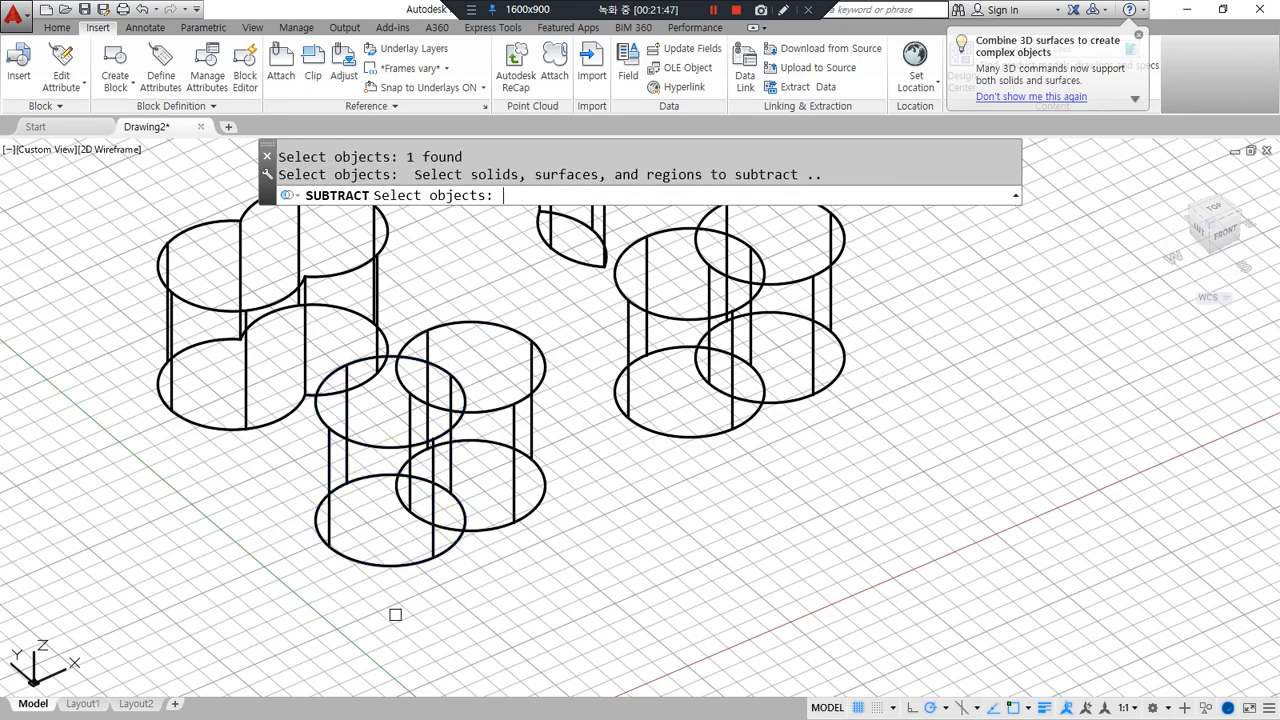
{"action": "left_click", "coordinate": [513, 412]}
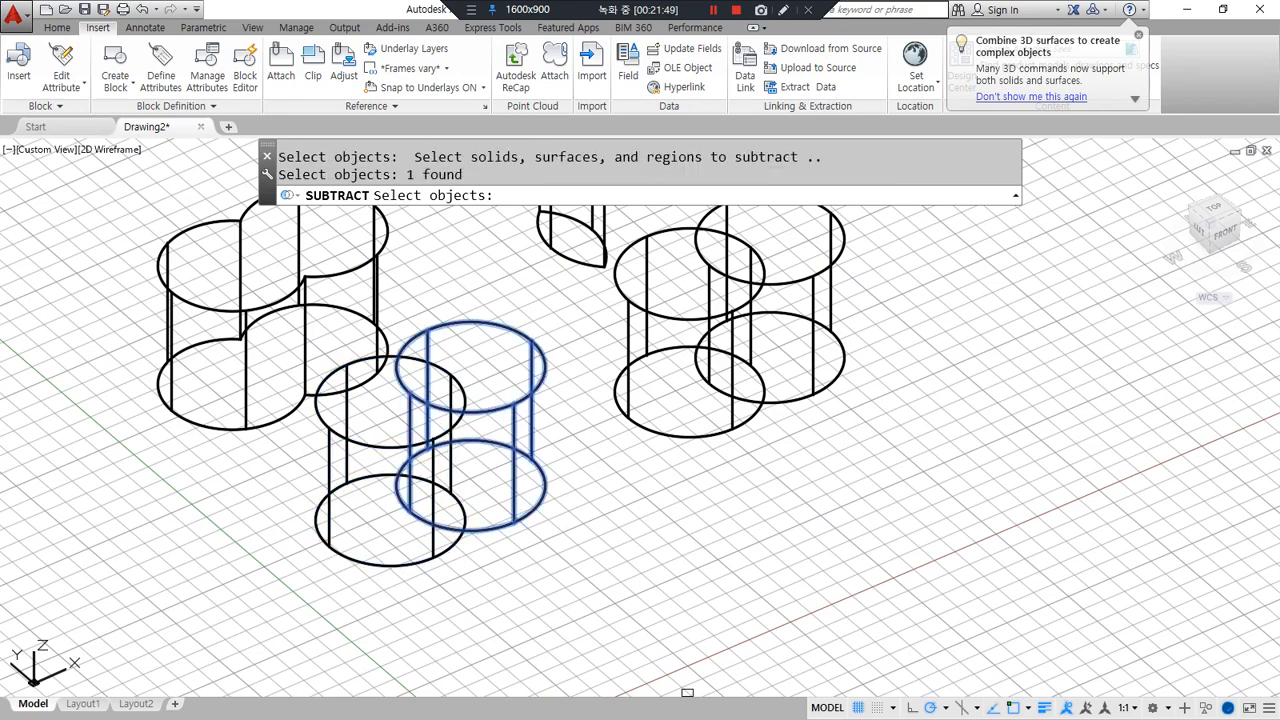
{"action": "mouse_move", "coordinate": [425, 330]}
{"action": "left_mouse_down"}
{"action": "mouse_move", "coordinate": [400, 360]}
{"action": "mouse_move", "coordinate": [446, 428]}
{"action": "mouse_move", "coordinate": [506, 418]}
{"action": "left_mouse_up"}
{"action": "key", "text": "Escape"}
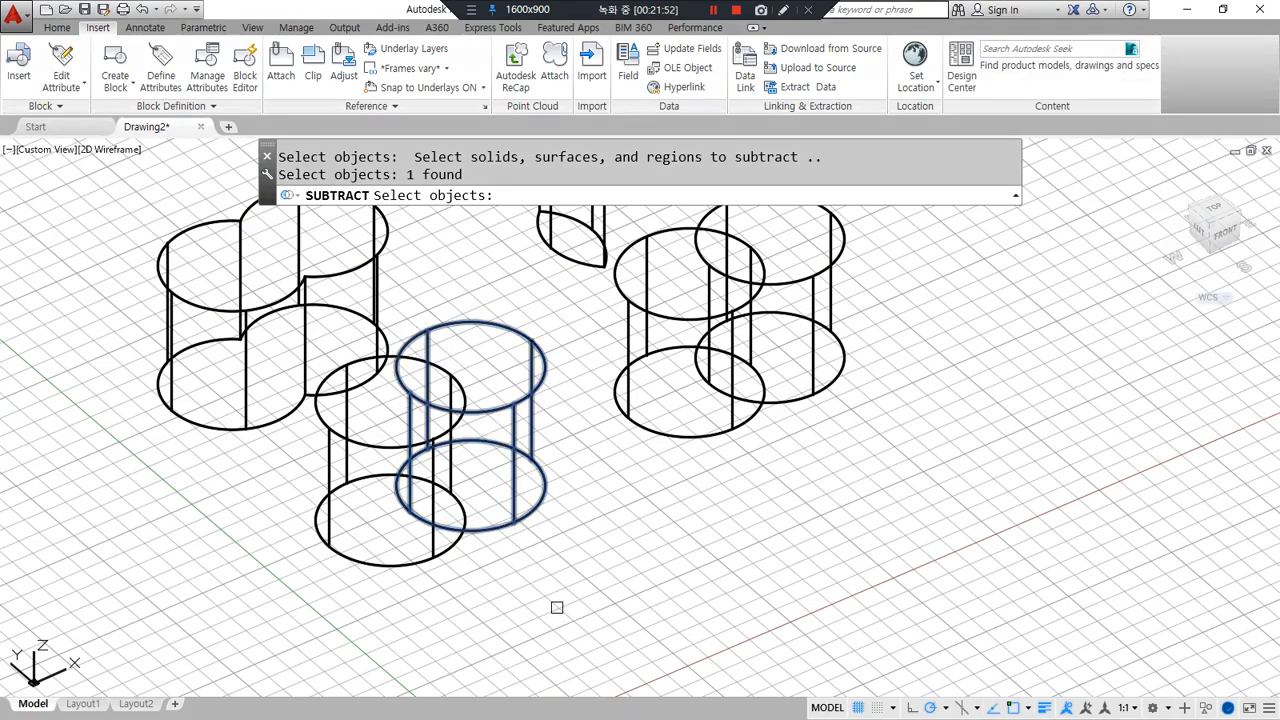
{"action": "key", "text": "Return"}
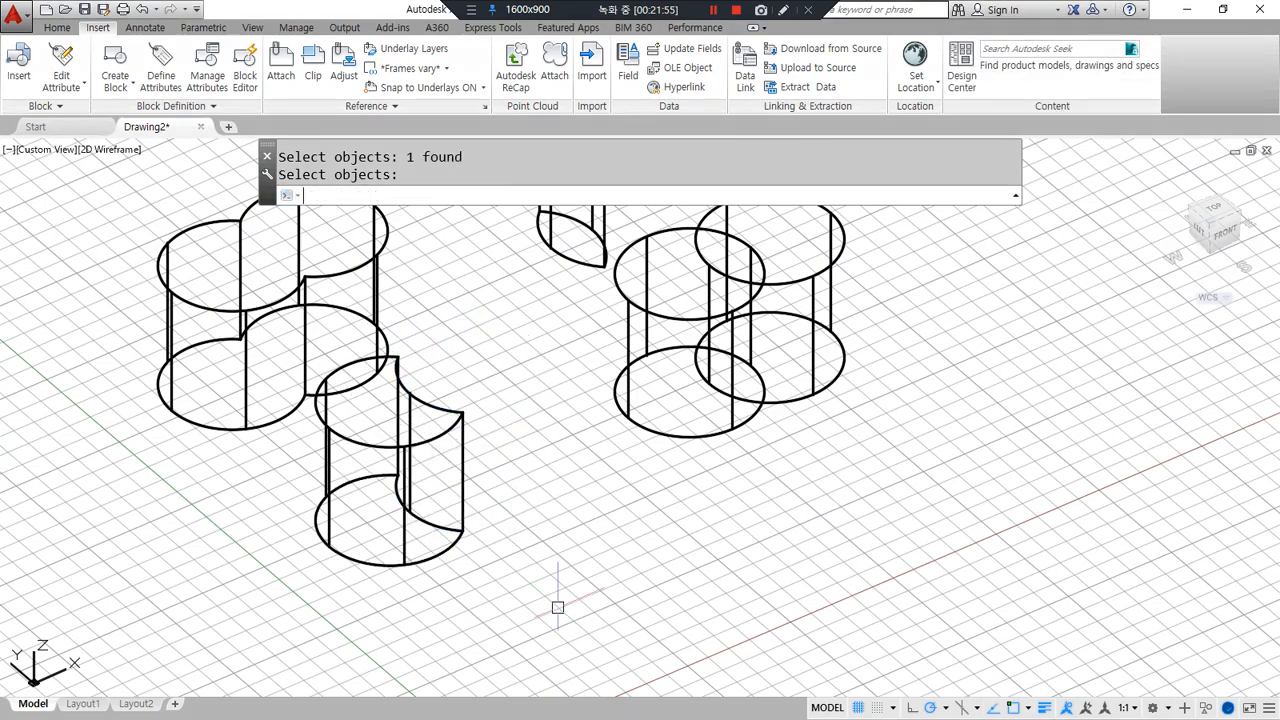
{"action": "mouse_move", "coordinate": [483, 417]}
{"action": "left_mouse_down"}
{"action": "mouse_move", "coordinate": [480, 323]}
{"action": "mouse_move", "coordinate": [510, 432]}
{"action": "left_mouse_up"}
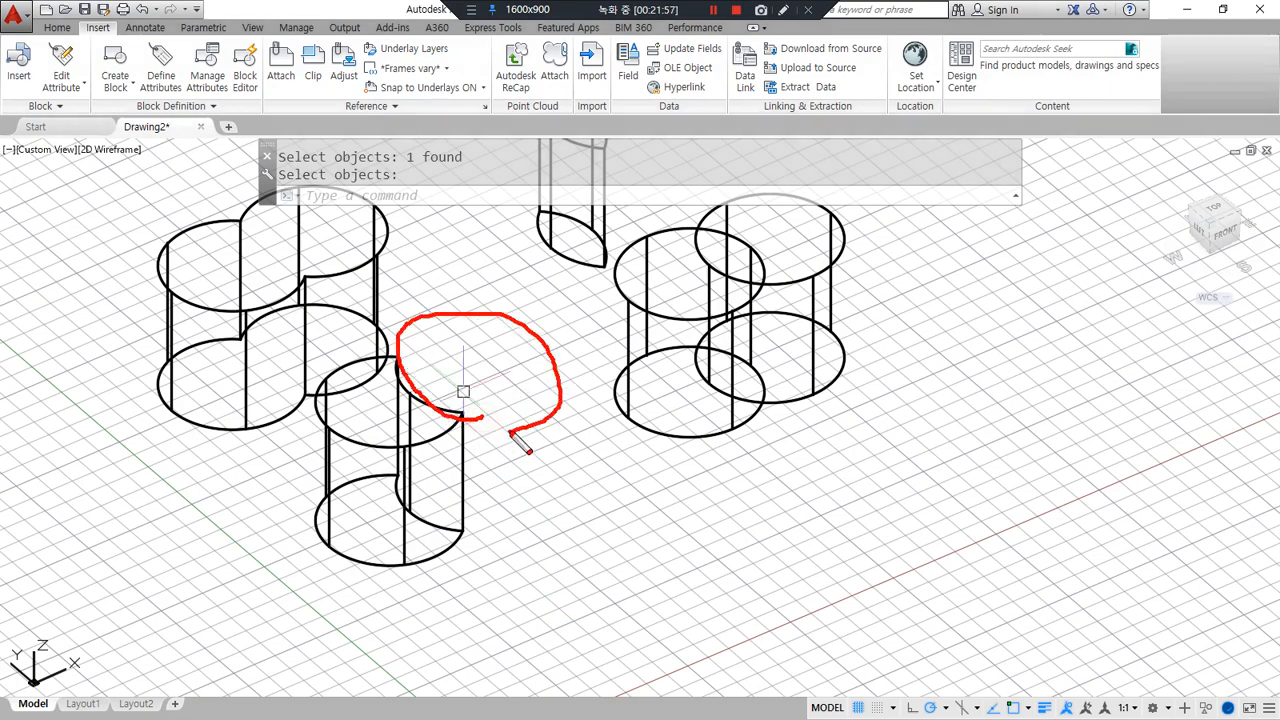
{"action": "key", "text": "Escape"}
In the remaining intact pair, subtract the left-hand cylinder from the right-hand one.
{"action": "middle_click_drag", "start_coordinate": [716, 443], "coordinate": [654, 503]}
{"action": "type", "text": "su"}
{"action": "key", "text": "Return"}
{"action": "left_click", "coordinate": [772, 317]}
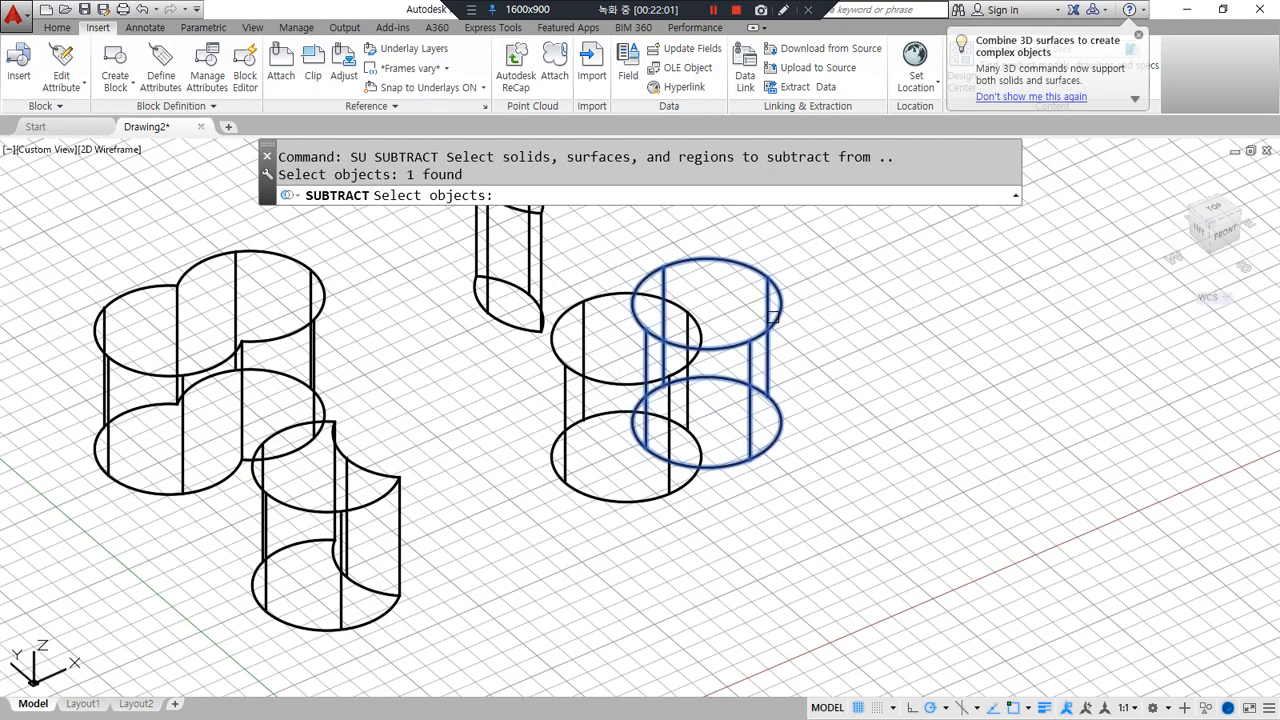
{"action": "key", "text": "Return"}
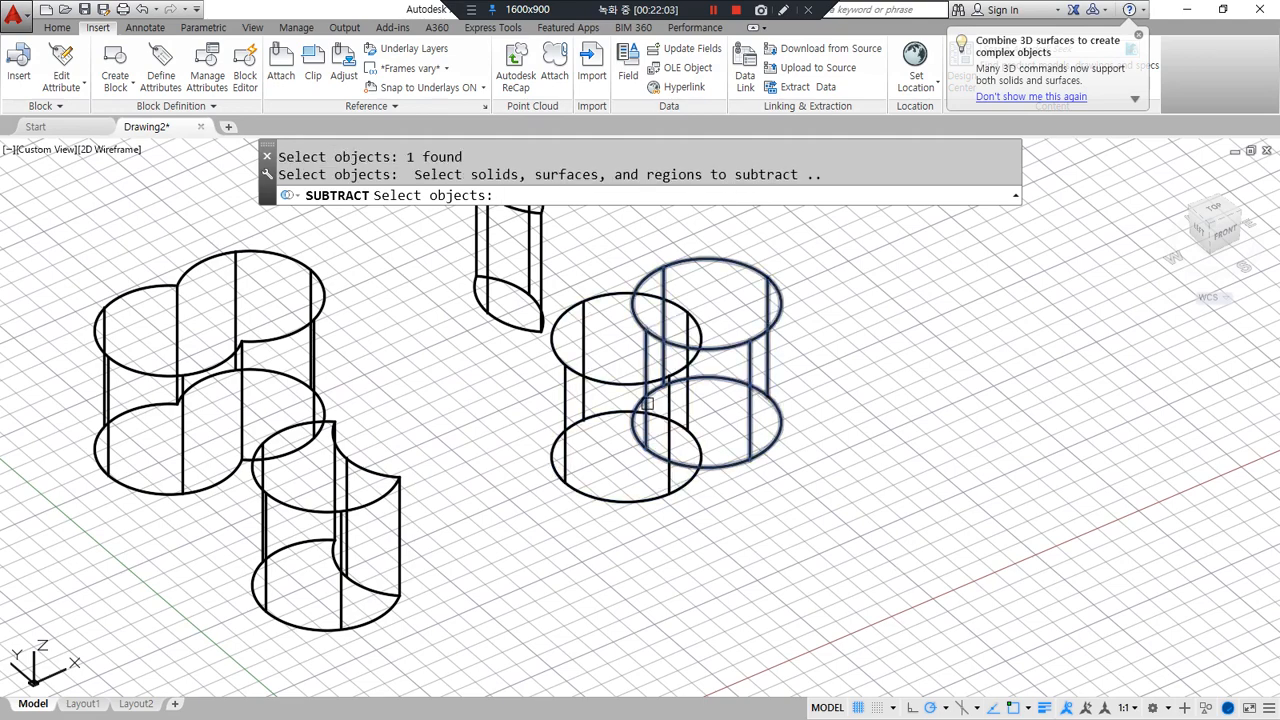
{"action": "left_click", "coordinate": [598, 380]}
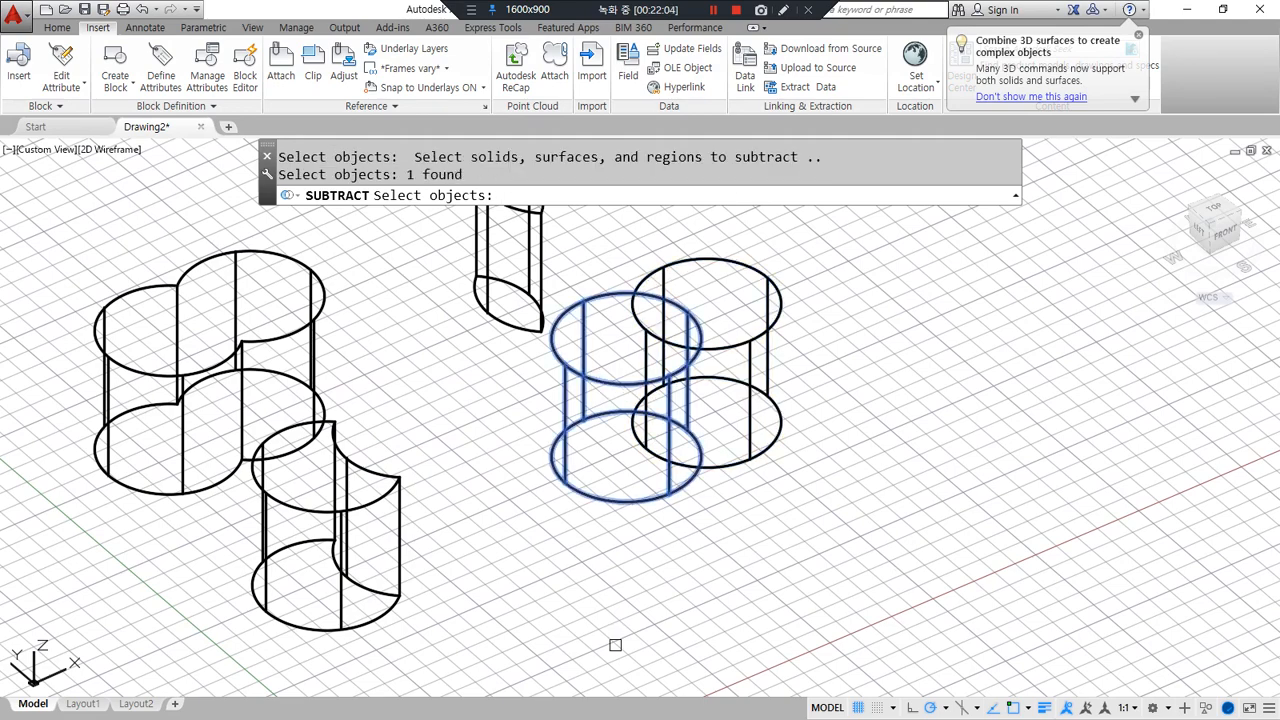
{"action": "key", "text": "Return"}
{"action": "mouse_move", "coordinate": [440, 396]}
{"action": "left_mouse_down"}
{"action": "mouse_move", "coordinate": [413, 433]}
{"action": "mouse_move", "coordinate": [448, 463]}
{"action": "mouse_move", "coordinate": [580, 366]}
{"action": "mouse_move", "coordinate": [597, 388]}
{"action": "left_mouse_up"}
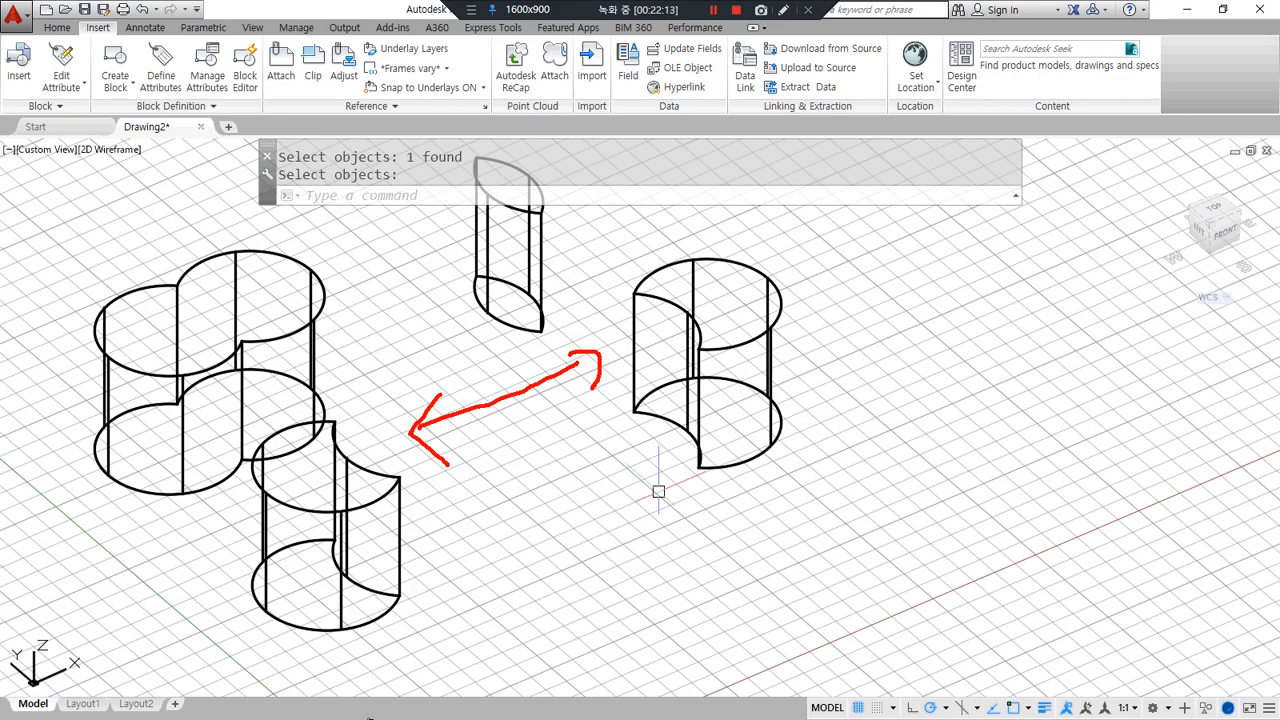
{"action": "mouse_move", "coordinate": [374, 376]}
{"action": "left_mouse_down"}
{"action": "mouse_move", "coordinate": [405, 488]}
{"action": "mouse_move", "coordinate": [376, 378]}
{"action": "left_mouse_up"}
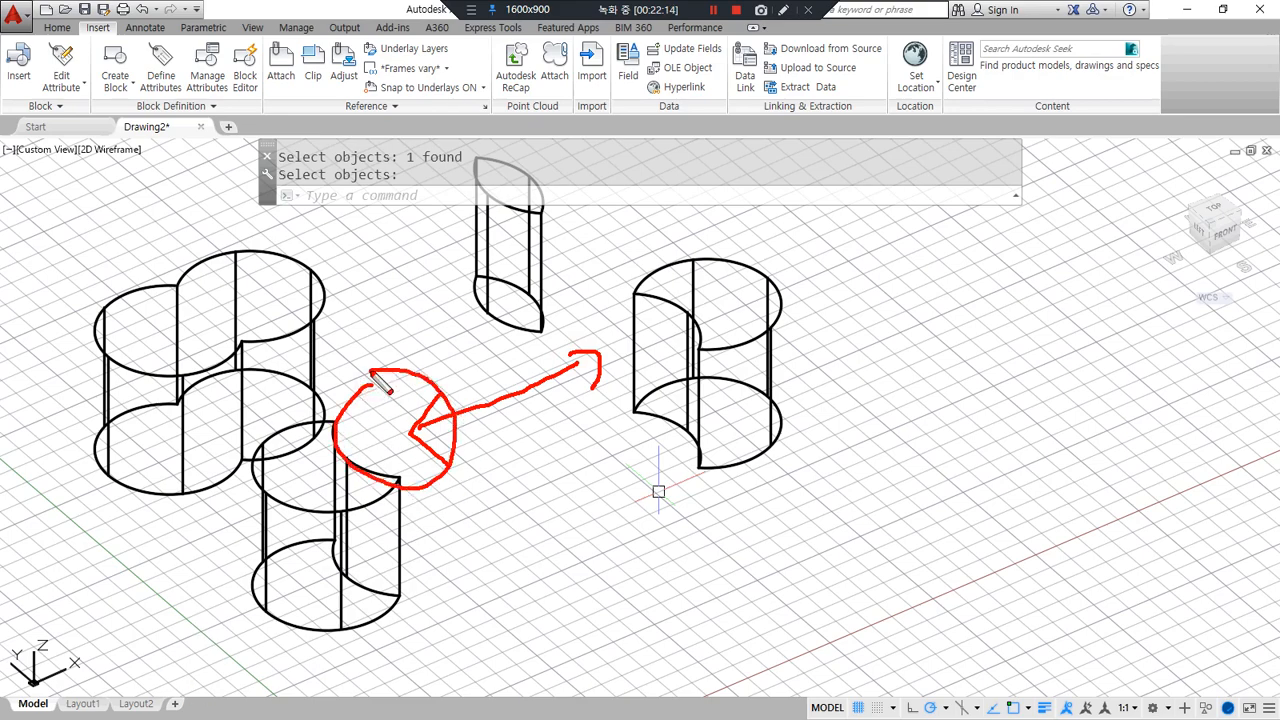
{"action": "mouse_move", "coordinate": [660, 304]}
{"action": "left_mouse_down"}
{"action": "mouse_move", "coordinate": [686, 364]}
{"action": "mouse_move", "coordinate": [630, 293]}
{"action": "left_mouse_up"}
{"action": "key", "text": "Escape"}
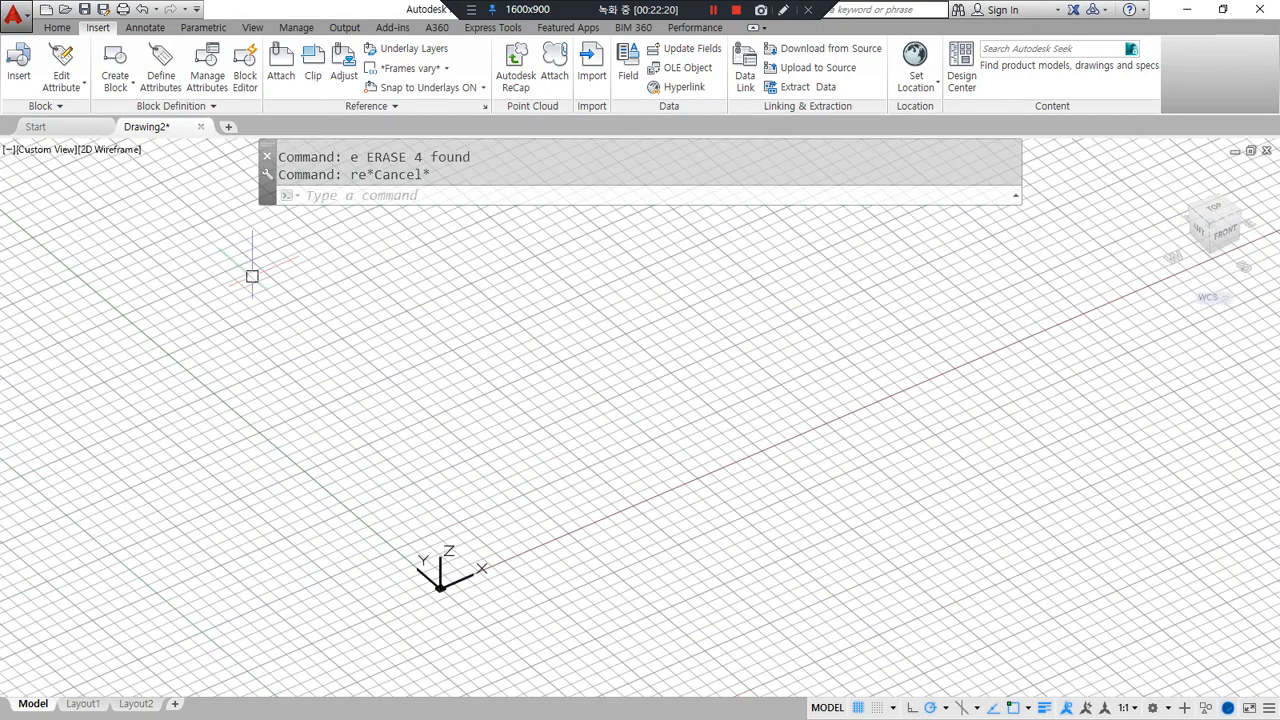
Draw a rectangle freehand on the ground plane near the origin.
{"action": "type", "text": "rec"}
{"action": "key", "text": "Return"}
{"action": "left_click", "coordinate": [401, 490]}
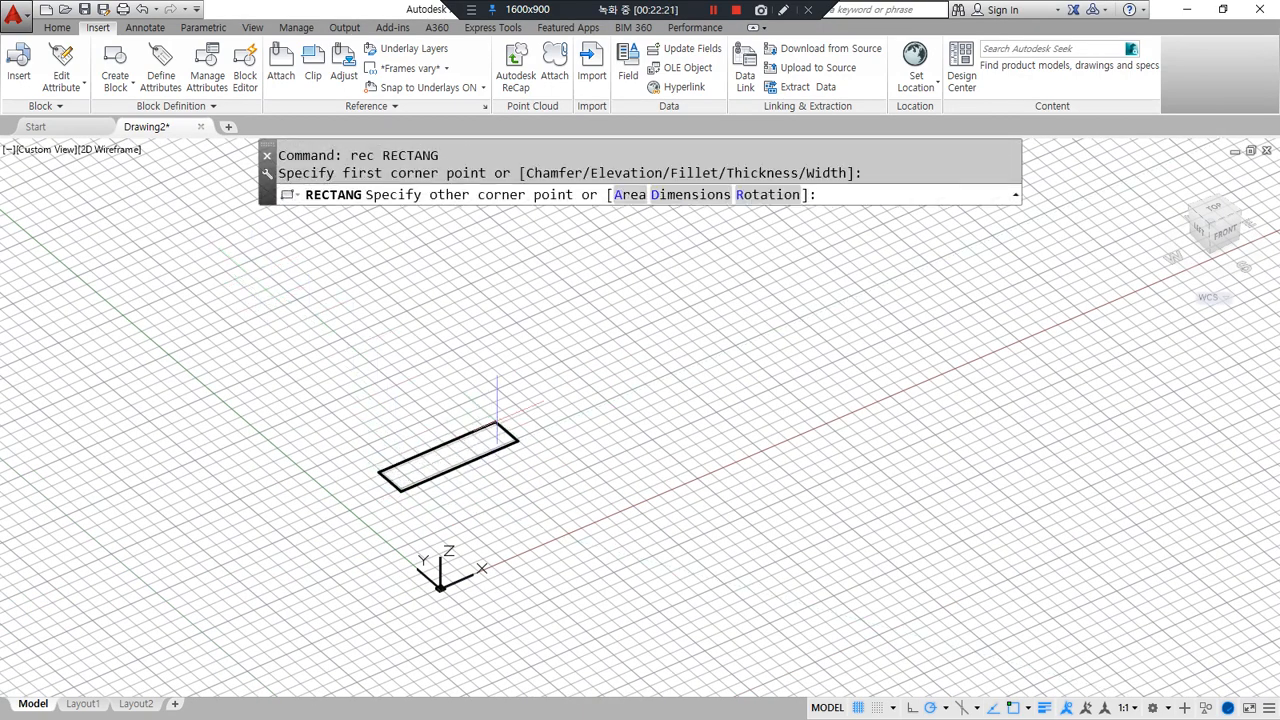
{"action": "left_click", "coordinate": [476, 355]}
Extrude the rectangle upward into a box, picking the height freehand.
{"action": "type", "text": "ext"}
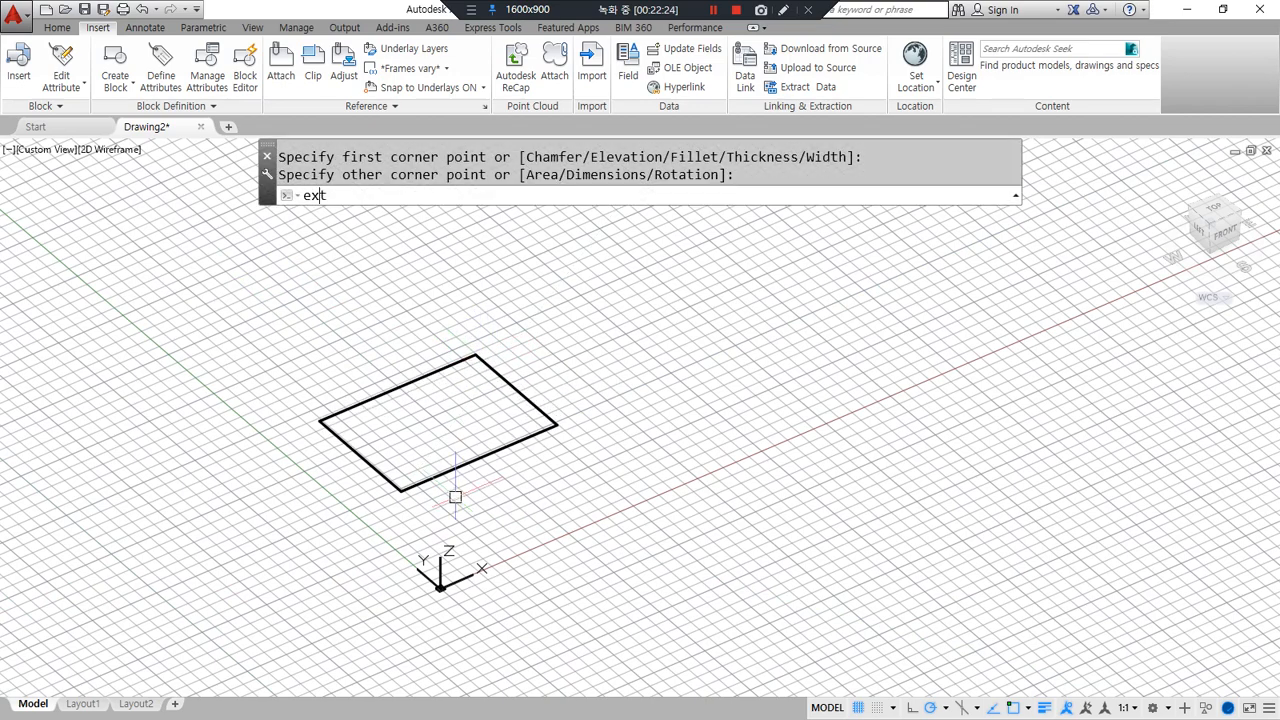
{"action": "key", "text": "Return"}
{"action": "left_click", "coordinate": [446, 467]}
{"action": "key", "text": "Return"}
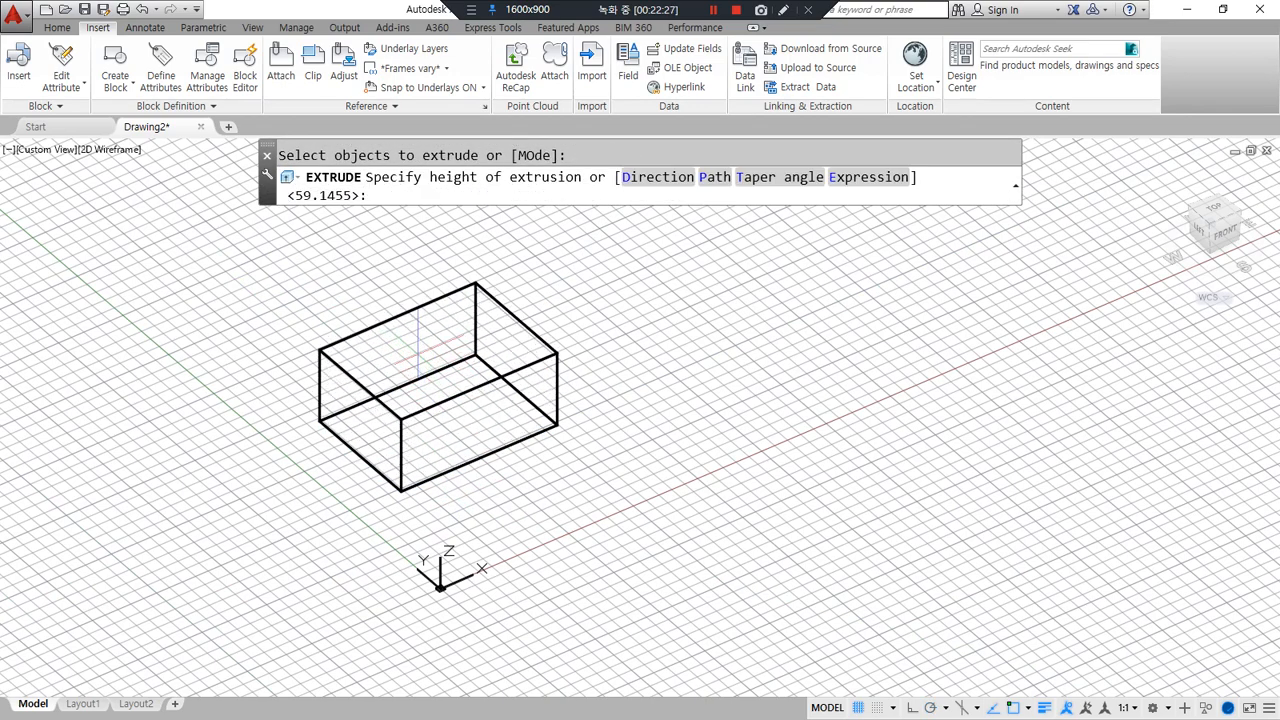
{"action": "left_click", "coordinate": [392, 336]}
{"action": "middle_click_drag", "start_coordinate": [389, 334], "coordinate": [375, 413]}
{"action": "scroll", "coordinate": [377, 366], "scroll_direction": "up", "scroll_amount": 2}
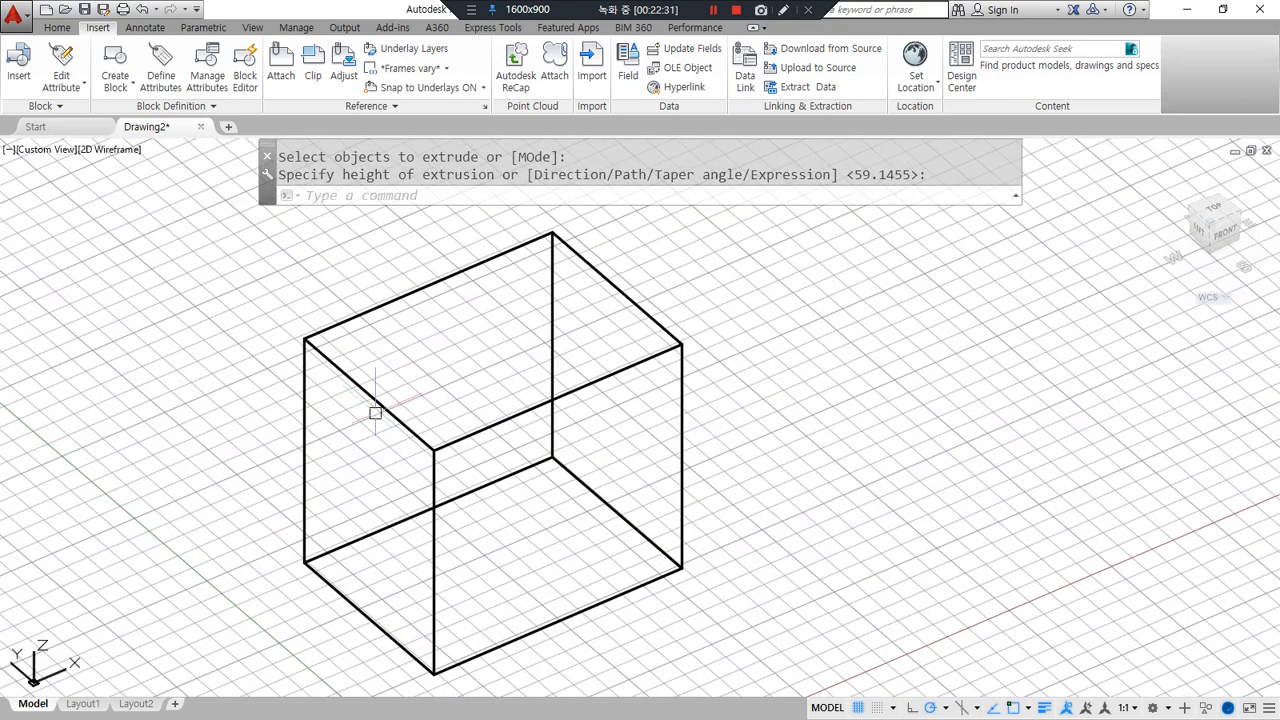
{"action": "key", "text": "Escape"}
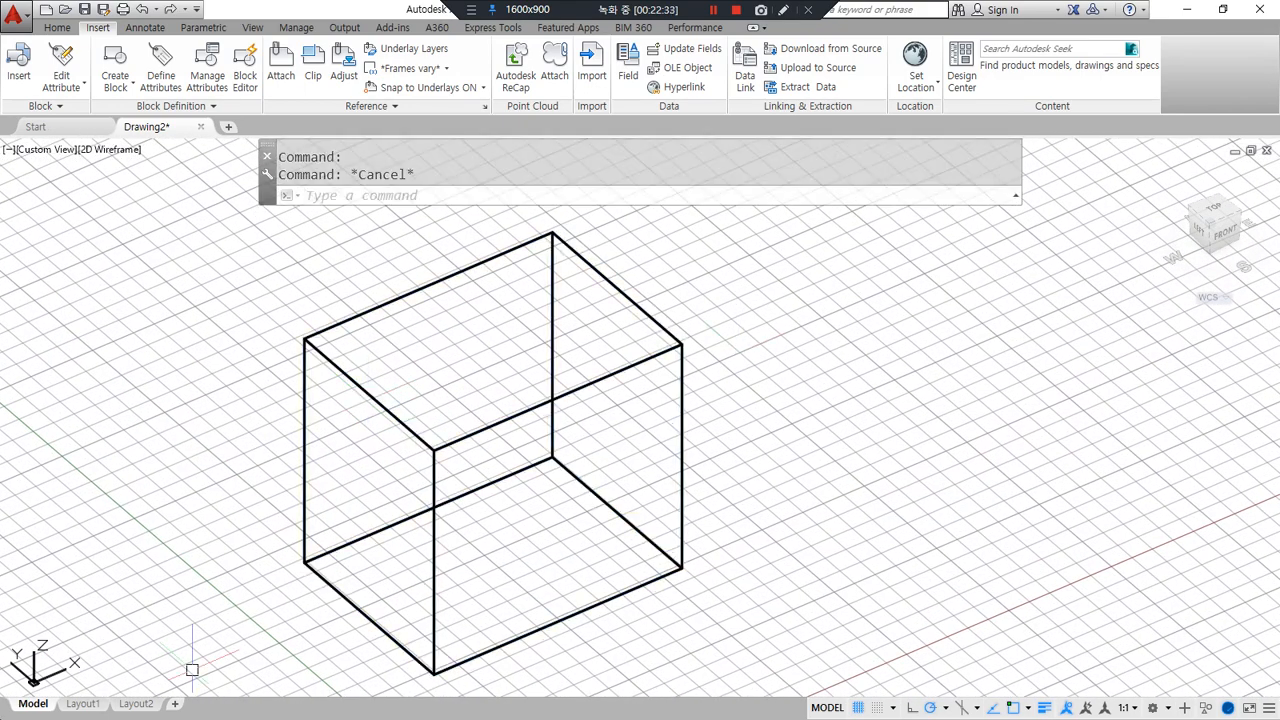
Switch to the Notepad notes and highlight the "SLIce(자르기)" entry.
{"action": "key", "text": "alt+Tab"}
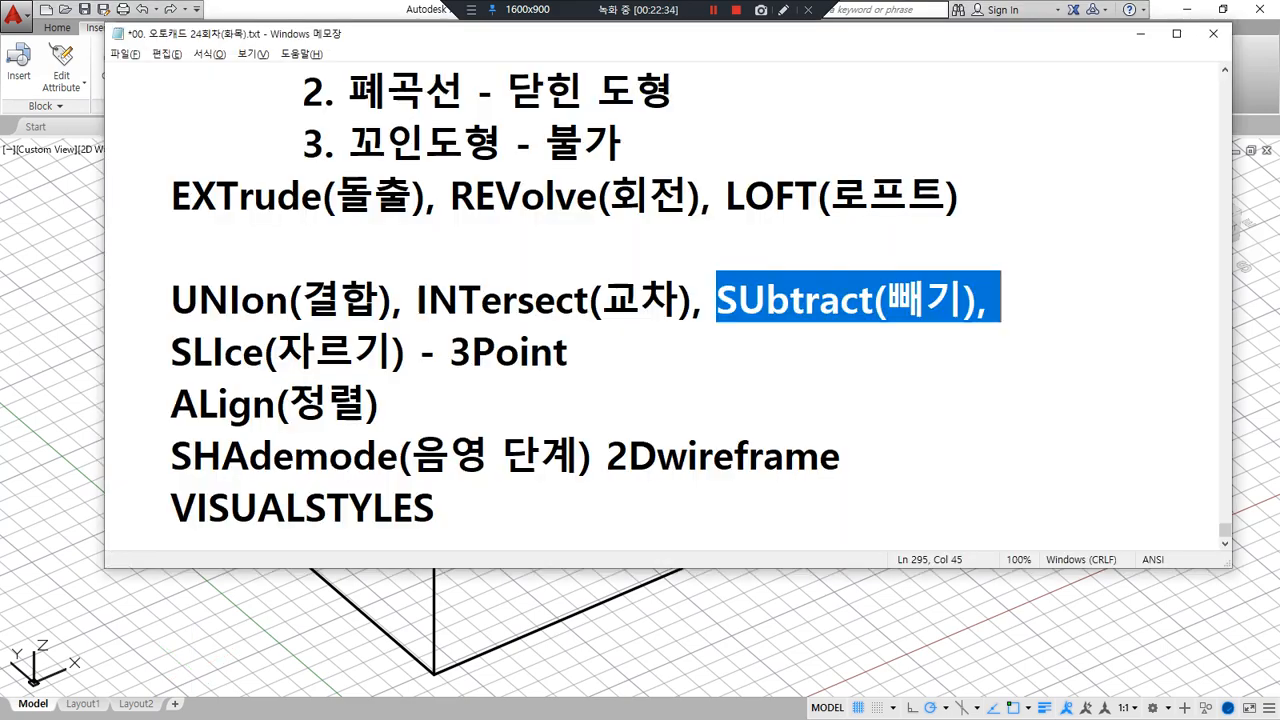
{"action": "left_click_drag", "start_coordinate": [405, 353], "coordinate": [174, 352]}
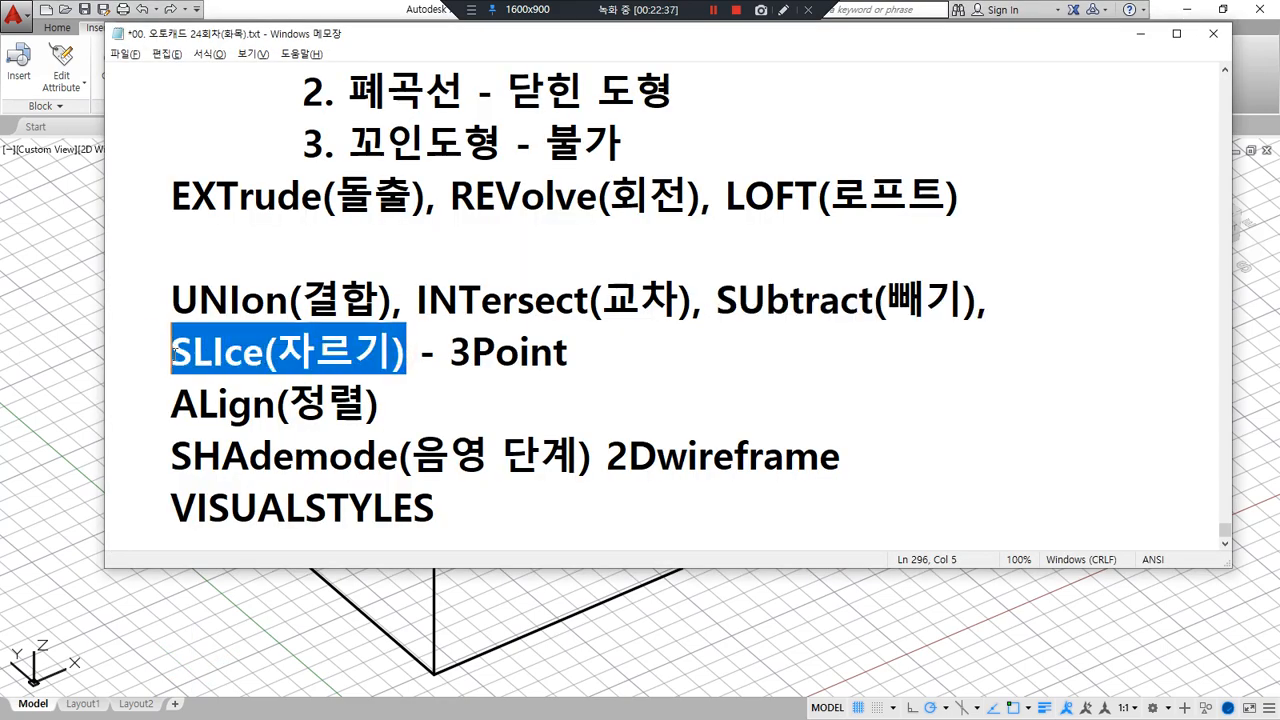
Highlight the "3Point" note beside the SLIce entry in Notepad and return to the AutoCAD drawing.
{"action": "left_click", "coordinate": [173, 352]}
{"action": "left_click_drag", "start_coordinate": [446, 357], "coordinate": [627, 352]}
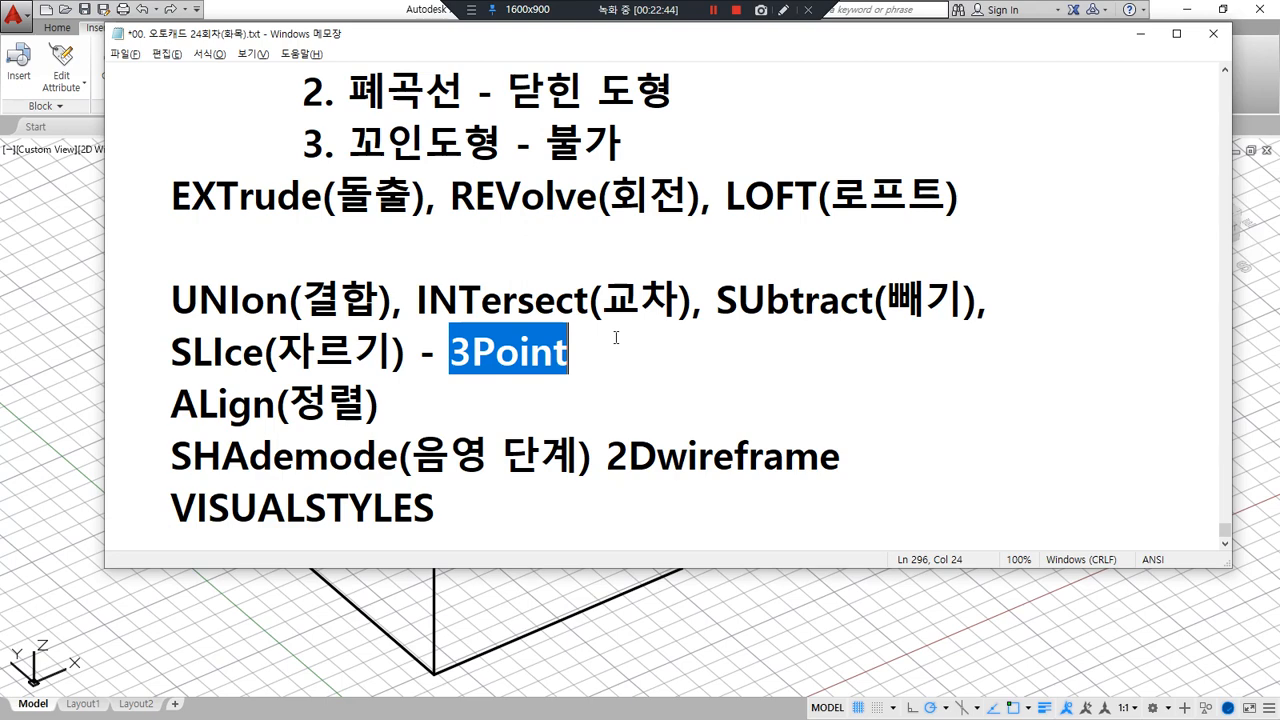
{"action": "left_click", "coordinate": [514, 605]}
Start slicing the box with the 3points option, setting the plane through its left and right top corners and front bottom corner.
{"action": "type", "text": "sli"}
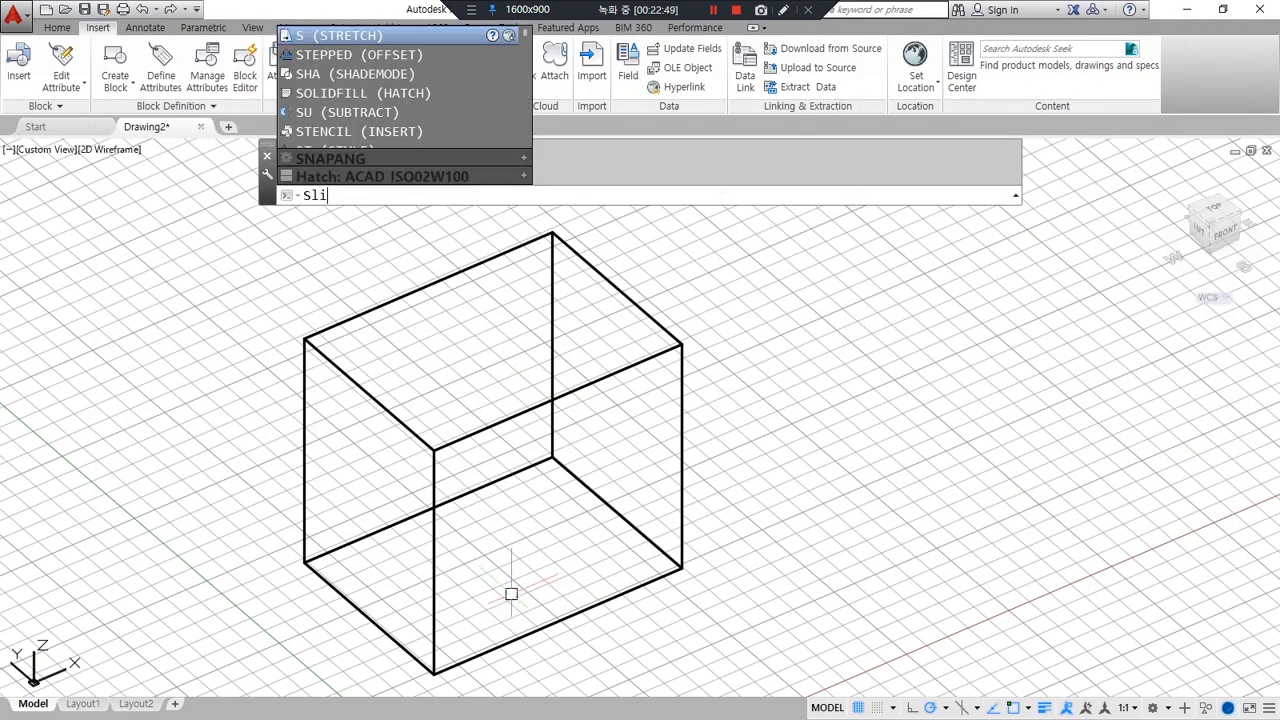
{"action": "key", "text": "Return"}
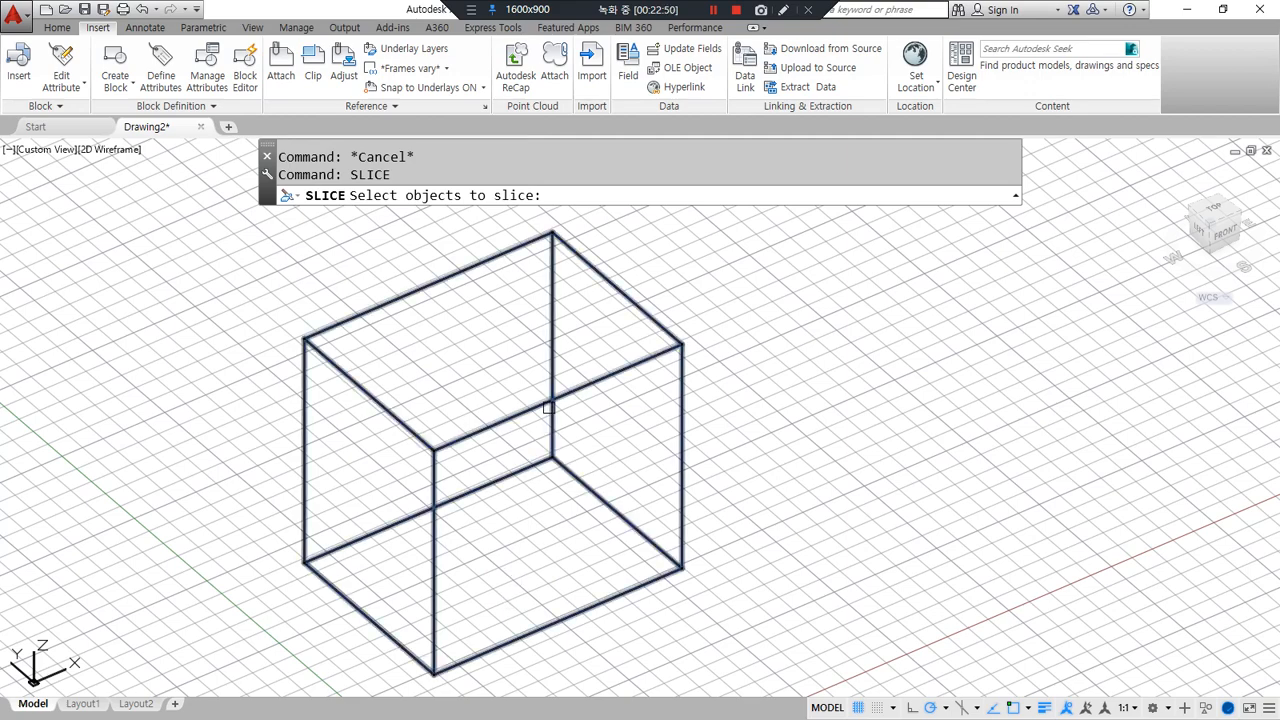
{"action": "left_click", "coordinate": [552, 408]}
{"action": "key", "text": "Return"}
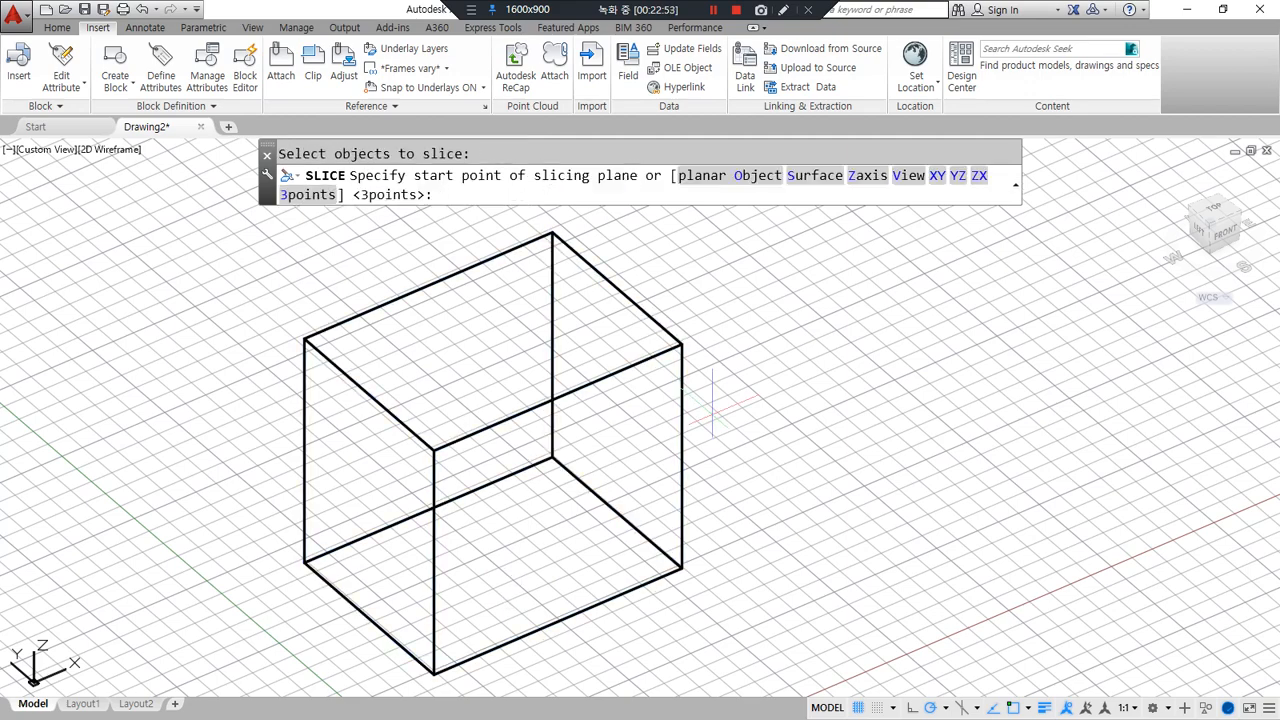
{"action": "left_click_drag", "start_coordinate": [551, 196], "coordinate": [990, 181]}
{"action": "mouse_move", "coordinate": [372, 212]}
{"action": "left_mouse_down"}
{"action": "mouse_move", "coordinate": [300, 214]}
{"action": "mouse_move", "coordinate": [306, 178]}
{"action": "mouse_move", "coordinate": [438, 195]}
{"action": "mouse_move", "coordinate": [322, 227]}
{"action": "left_mouse_up"}
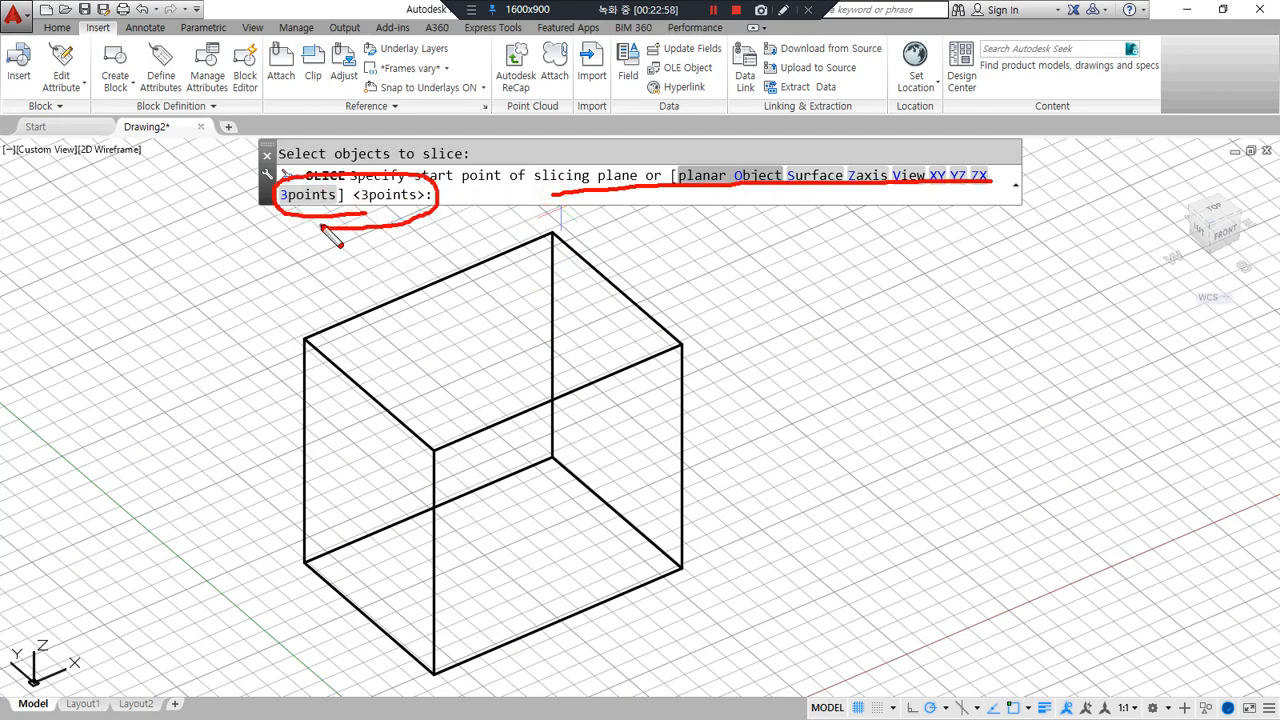
{"action": "key", "text": "Escape"}
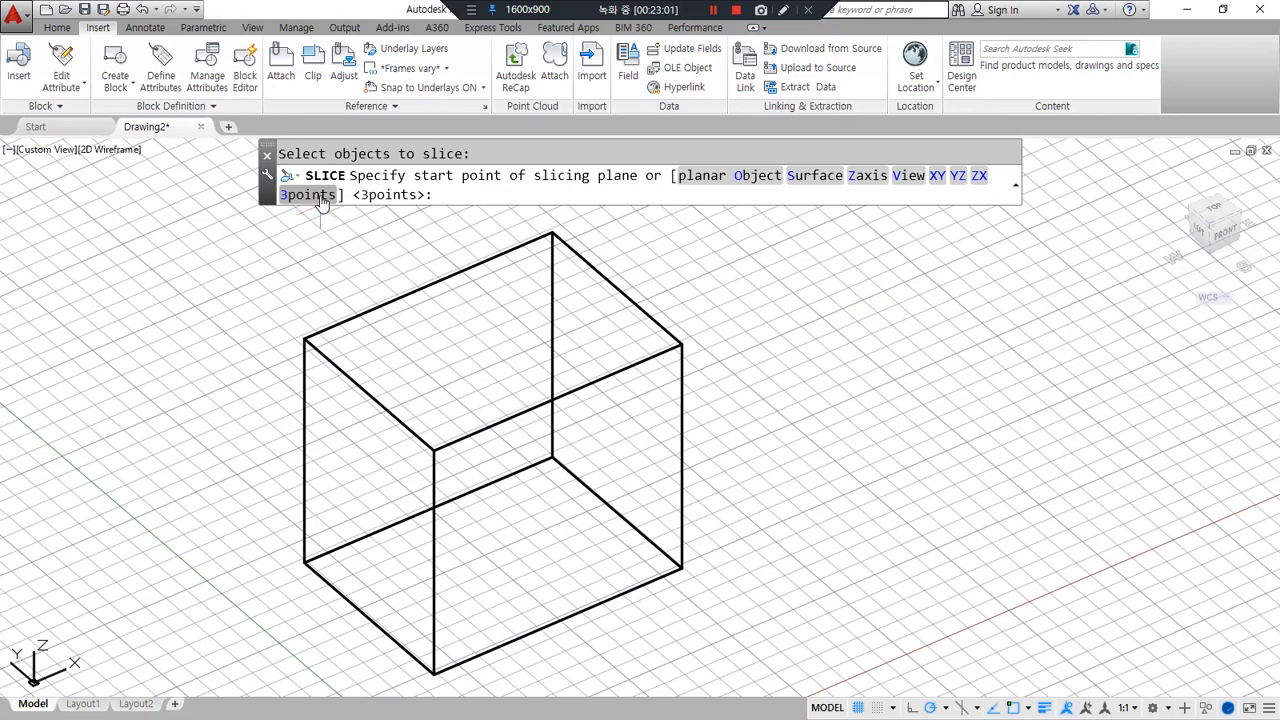
{"action": "left_click", "coordinate": [310, 195]}
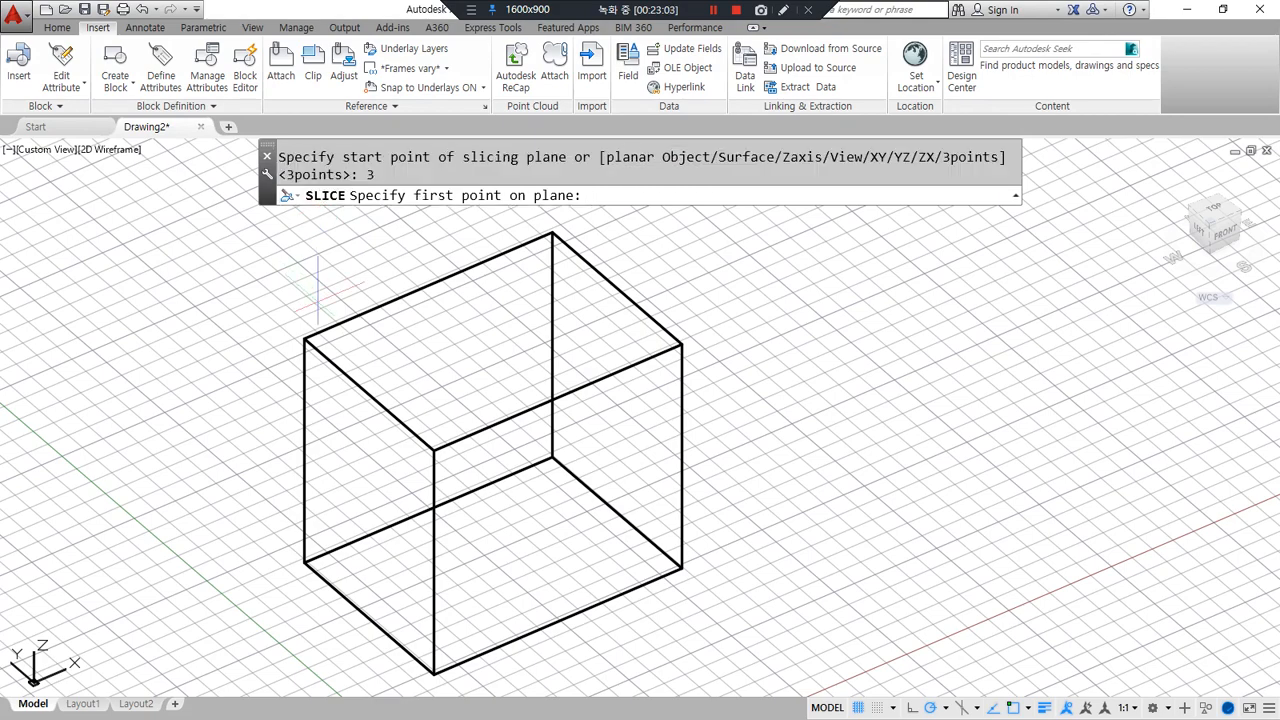
{"action": "left_click", "coordinate": [305, 340]}
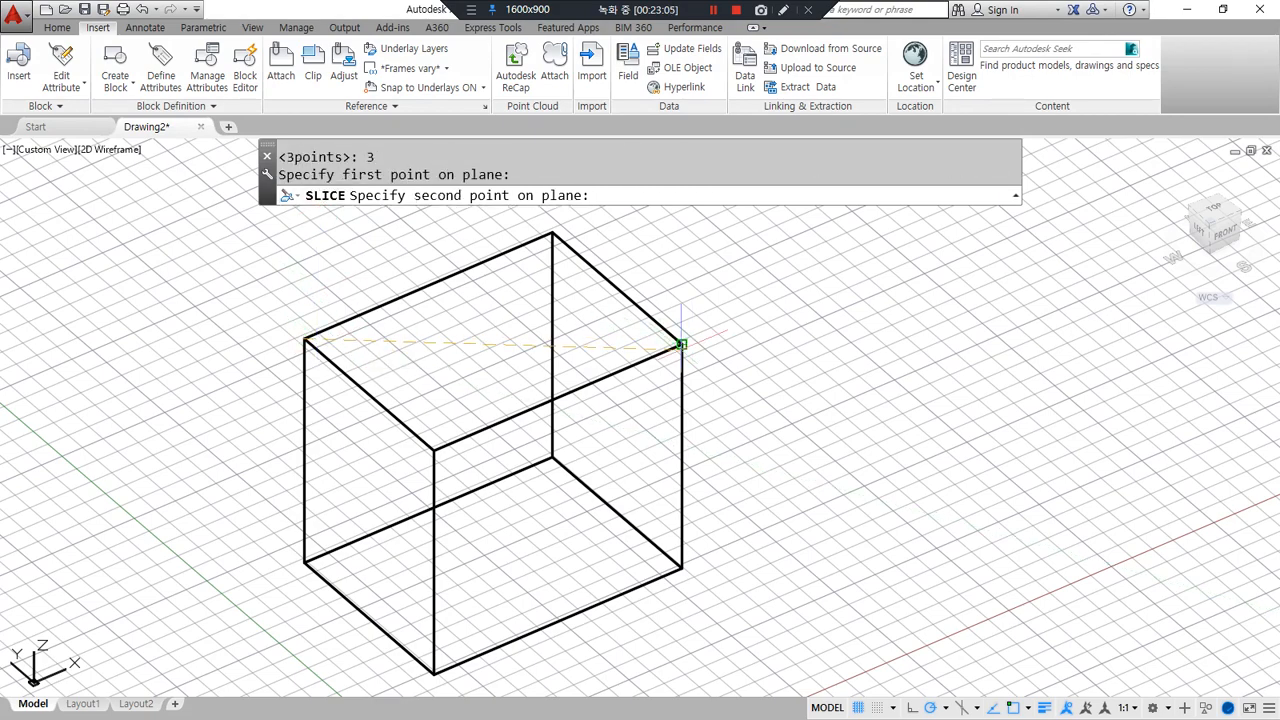
{"action": "left_click", "coordinate": [682, 346]}
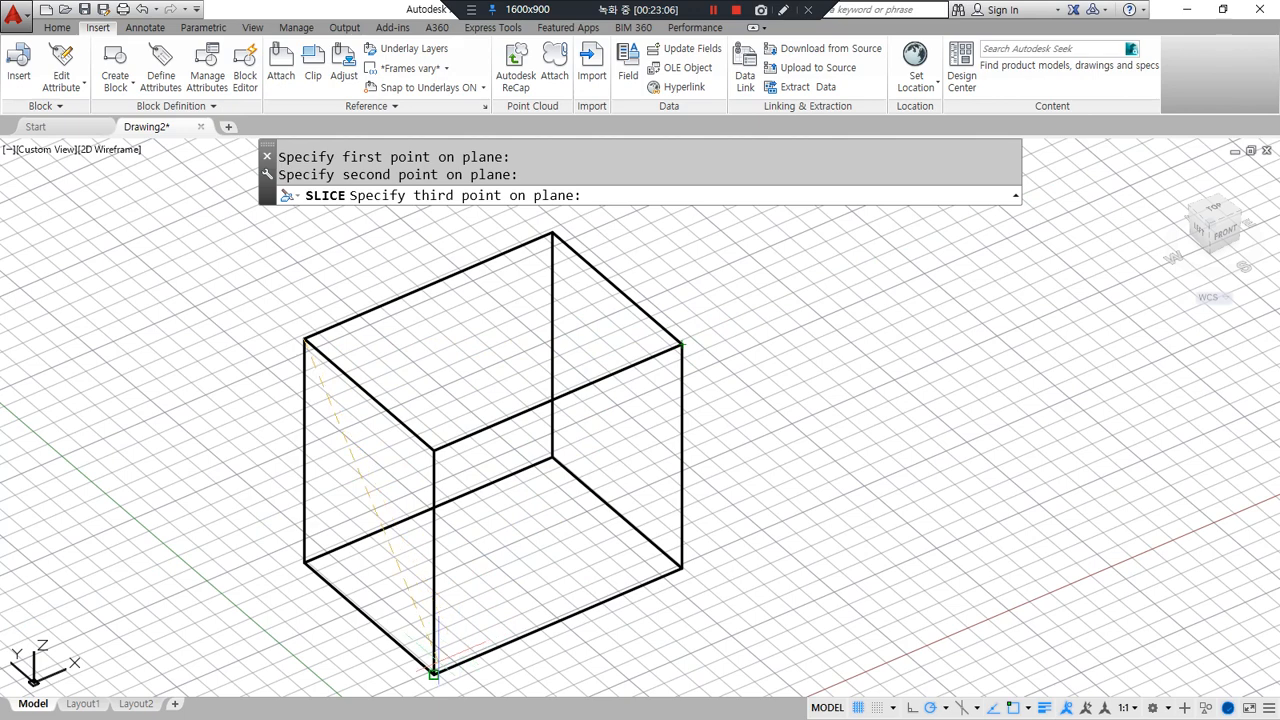
{"action": "left_click", "coordinate": [433, 672]}
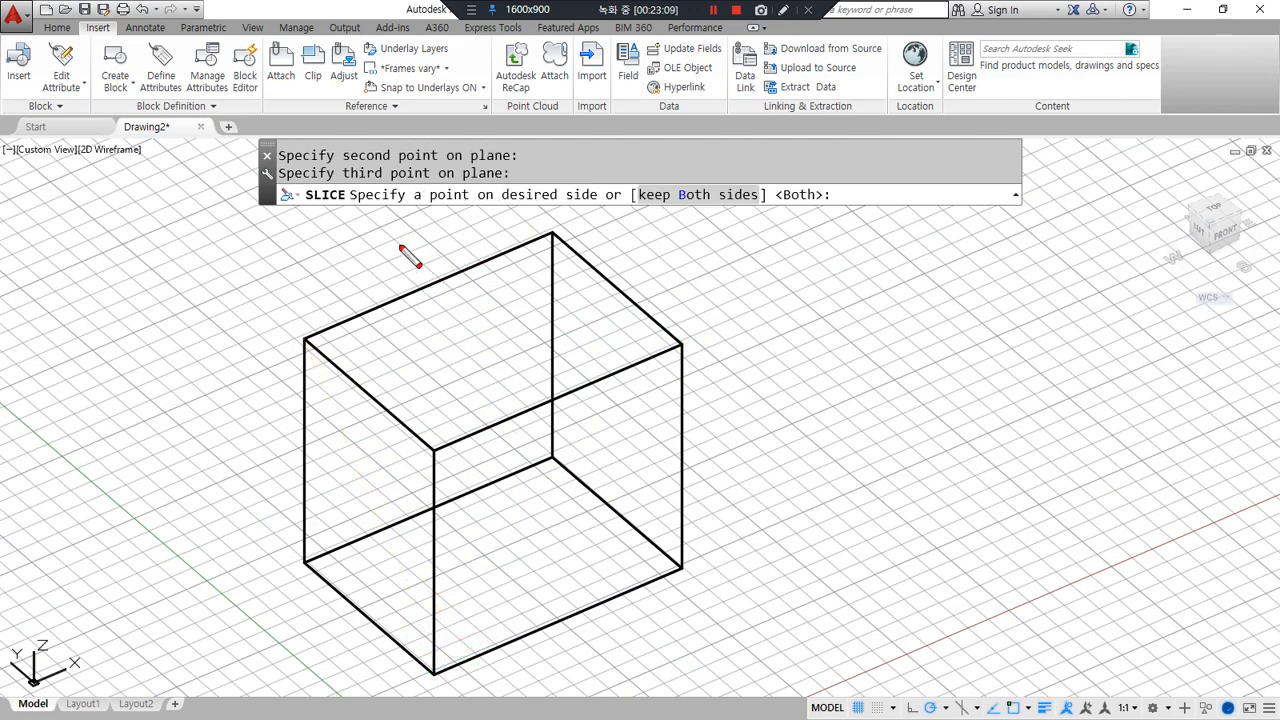
{"action": "left_click_drag", "start_coordinate": [376, 208], "coordinate": [715, 208]}
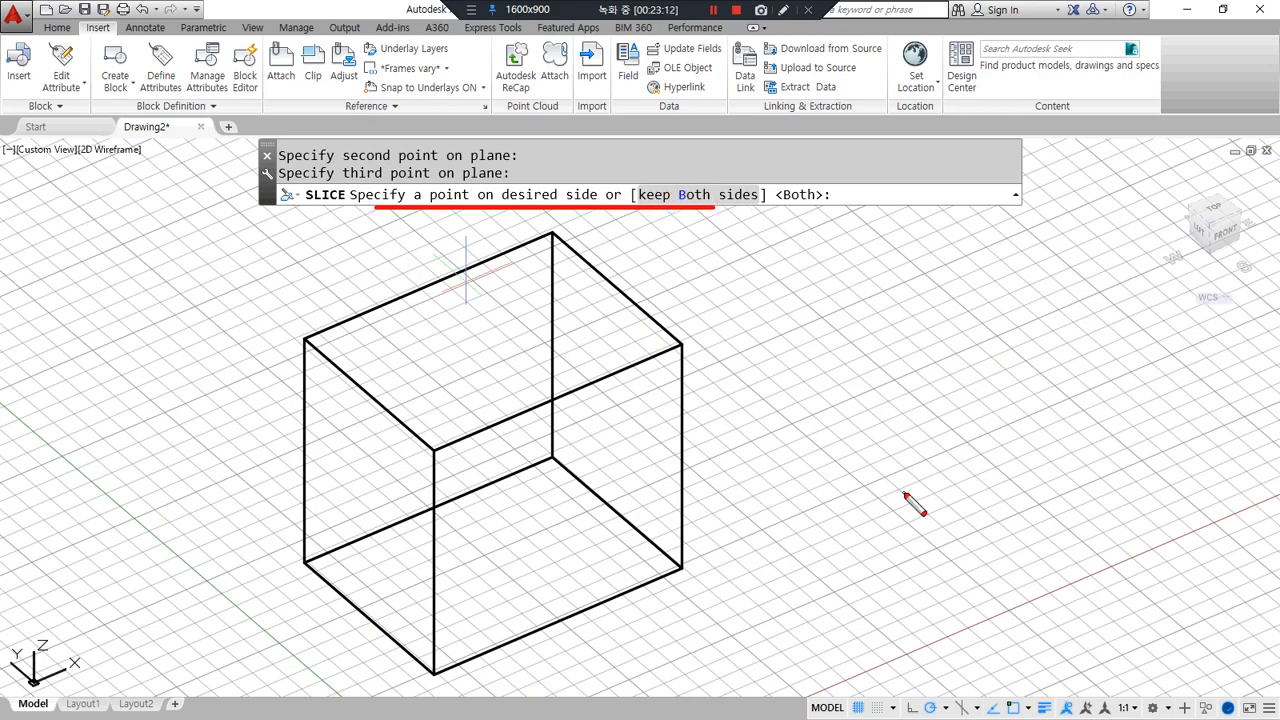
{"action": "mouse_move", "coordinate": [614, 208]}
{"action": "left_mouse_down"}
{"action": "mouse_move", "coordinate": [610, 220]}
{"action": "mouse_move", "coordinate": [556, 166]}
{"action": "mouse_move", "coordinate": [620, 210]}
{"action": "left_mouse_up"}
{"action": "mouse_move", "coordinate": [681, 346]}
{"action": "left_mouse_down"}
{"action": "mouse_move", "coordinate": [305, 344]}
{"action": "mouse_move", "coordinate": [421, 672]}
{"action": "left_mouse_up"}
{"action": "left_click_drag", "start_coordinate": [427, 447], "coordinate": [438, 482]}
{"action": "mouse_move", "coordinate": [572, 265]}
{"action": "left_mouse_down"}
{"action": "mouse_move", "coordinate": [718, 268]}
{"action": "mouse_move", "coordinate": [722, 237]}
{"action": "left_mouse_up"}
{"action": "mouse_move", "coordinate": [462, 244]}
{"action": "left_mouse_down"}
{"action": "mouse_move", "coordinate": [449, 266]}
{"action": "mouse_move", "coordinate": [478, 282]}
{"action": "left_mouse_up"}
{"action": "mouse_move", "coordinate": [471, 418]}
{"action": "left_mouse_down"}
{"action": "mouse_move", "coordinate": [486, 446]}
{"action": "mouse_move", "coordinate": [560, 489]}
{"action": "left_mouse_up"}
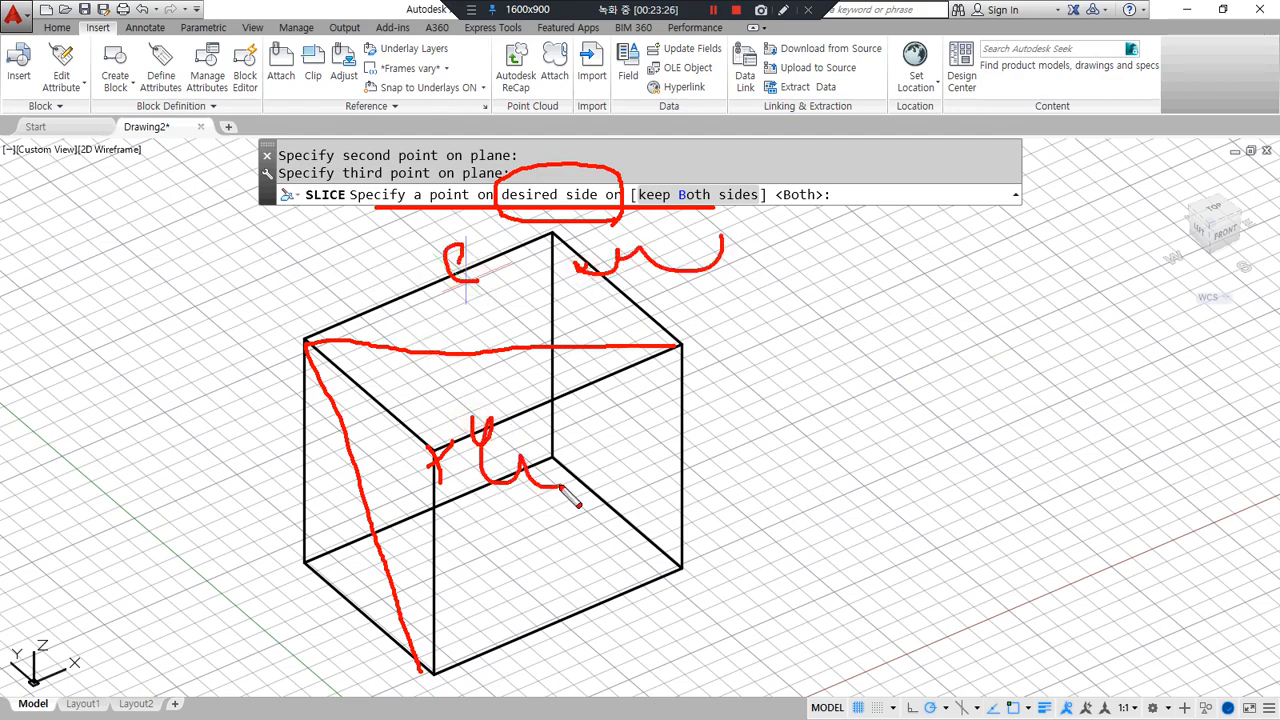
{"action": "key", "text": "Escape"}
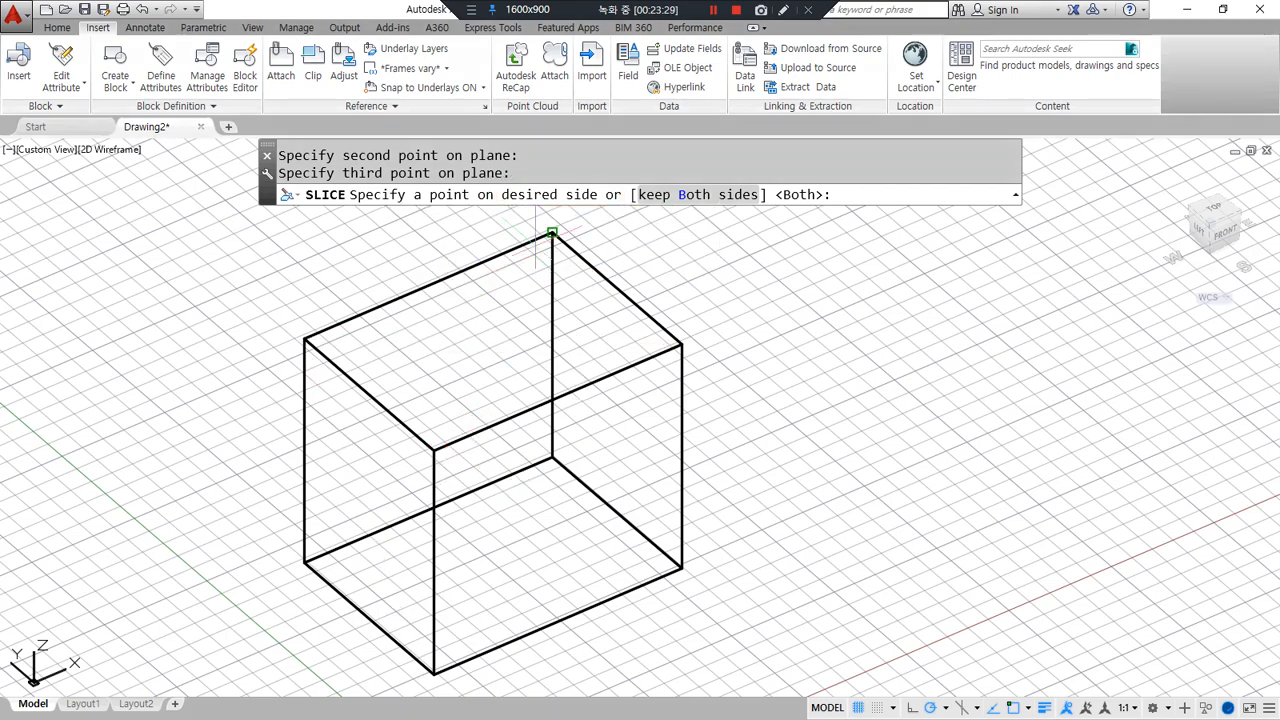
Keep both sides of the sliced box, and undo the slice.
{"action": "key", "text": "Return"}
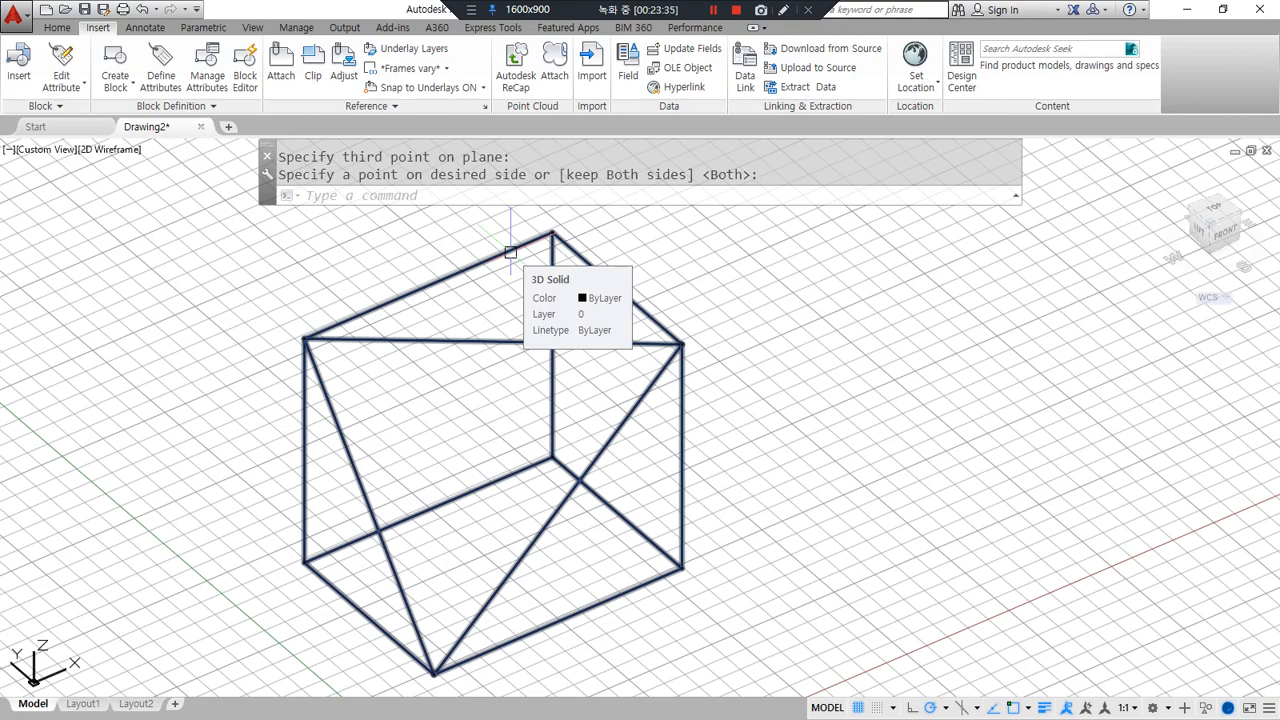
{"action": "key", "text": "Return"}
{"action": "key", "text": "ctrl+z"}
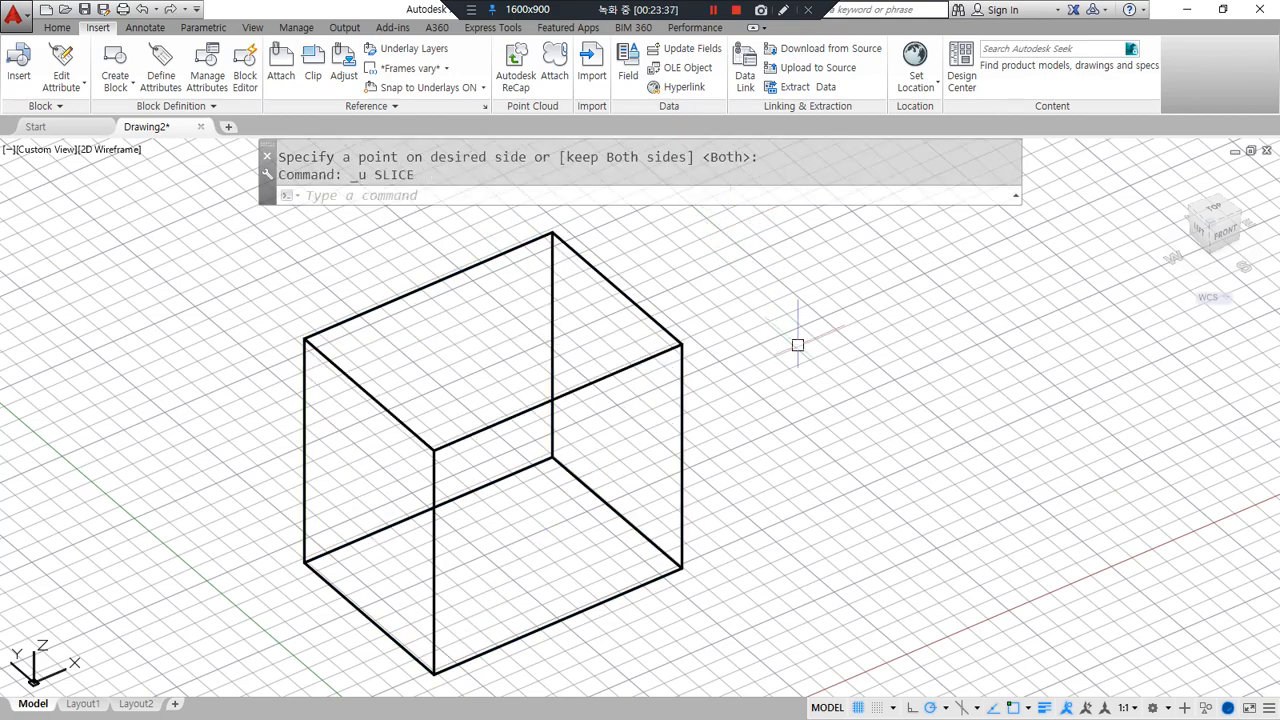
Slice the box with a vertical plane through its left and right top corners, keeping the front part.
{"action": "type", "text": "slice"}
{"action": "key", "text": "Return"}
{"action": "left_click", "coordinate": [654, 359]}
{"action": "key", "text": "Return"}
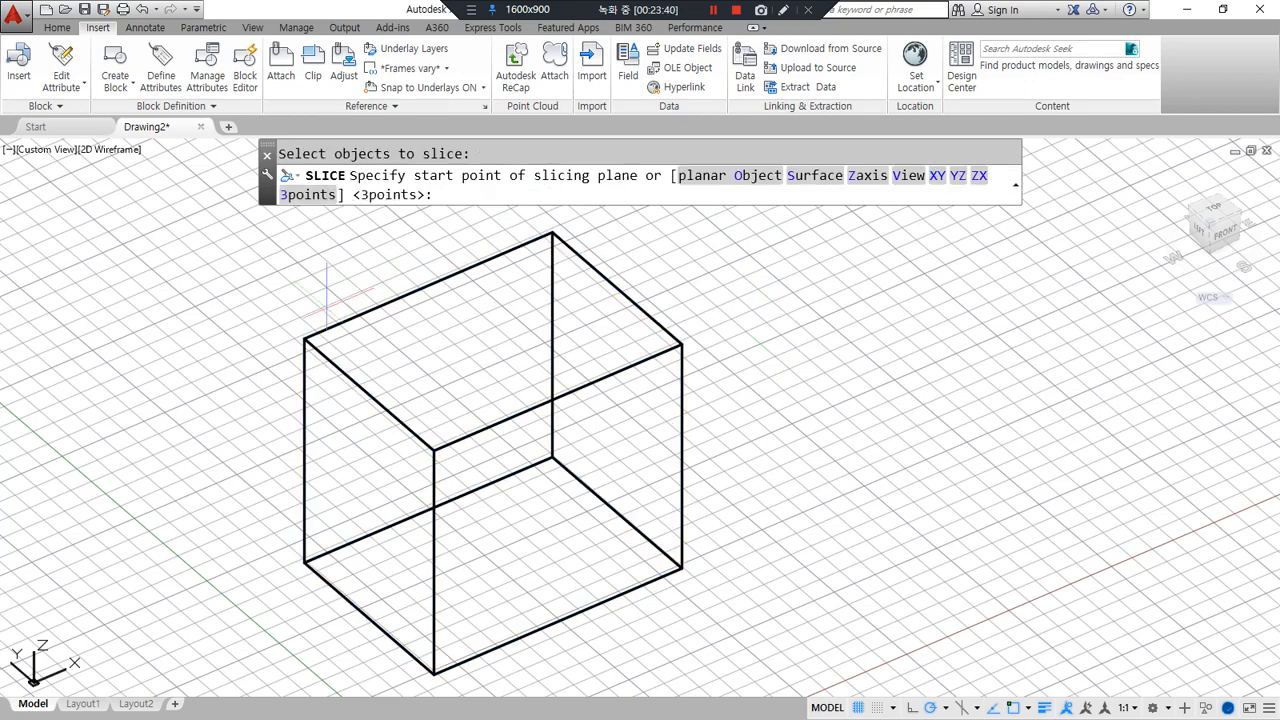
{"action": "left_click", "coordinate": [305, 340]}
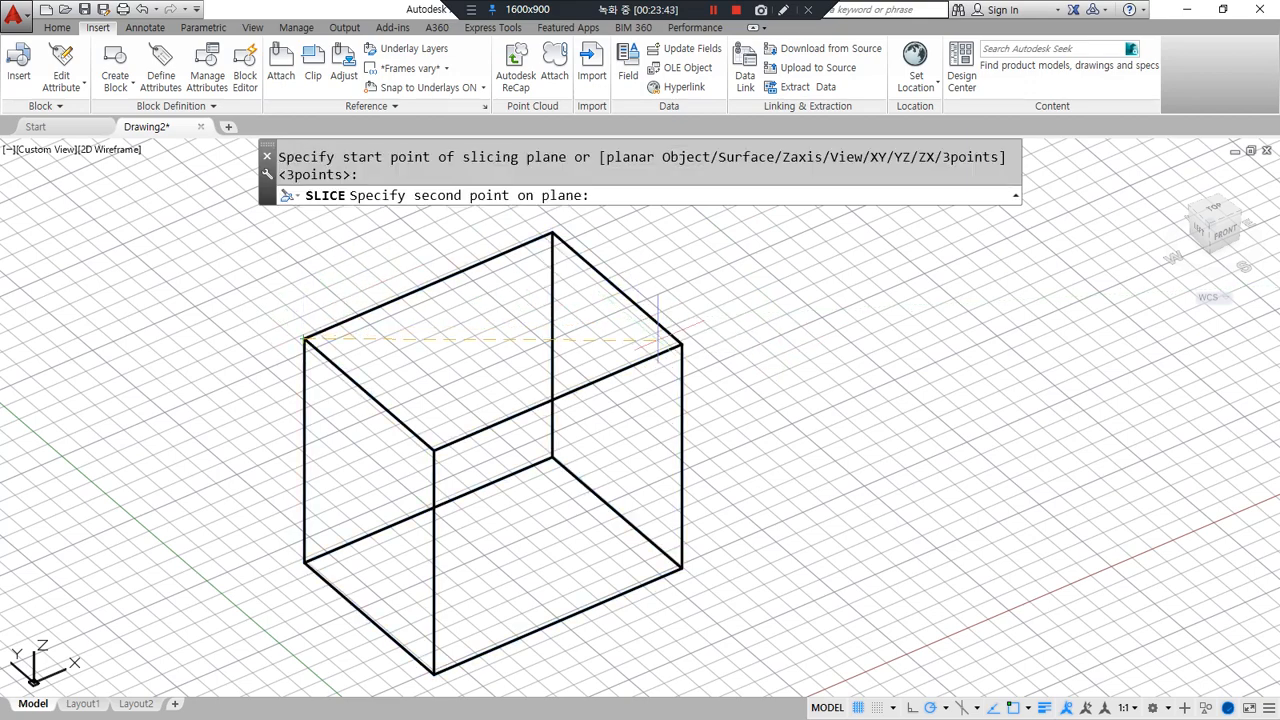
{"action": "left_click", "coordinate": [680, 344]}
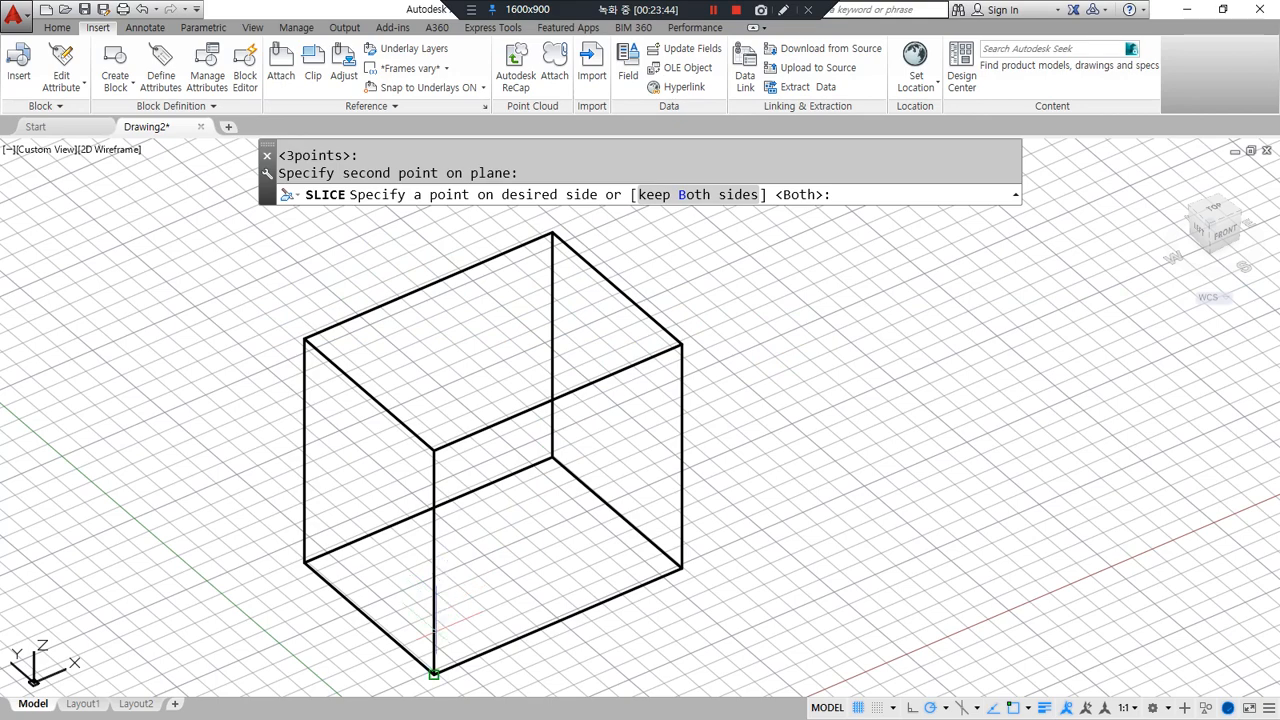
{"action": "left_click", "coordinate": [433, 673]}
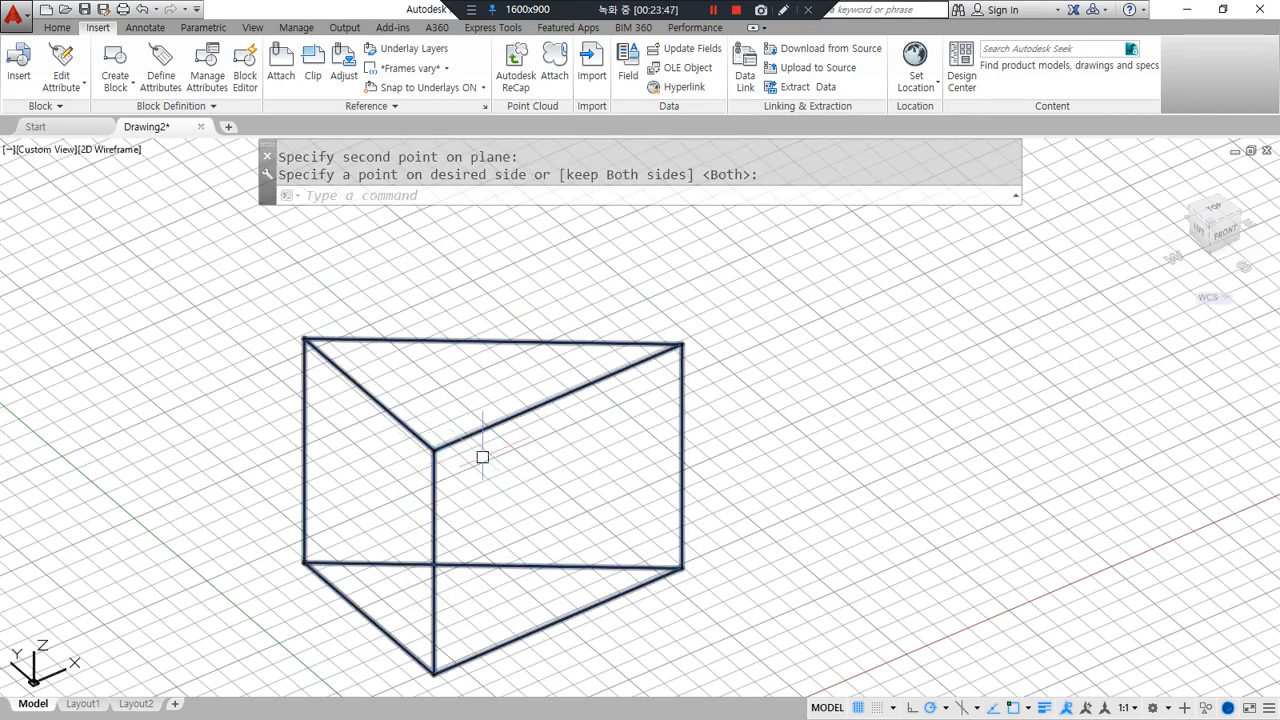
Undo the vertical slice of the box.
{"action": "key", "text": "ctrl+z"}
{"action": "key", "text": "space"}
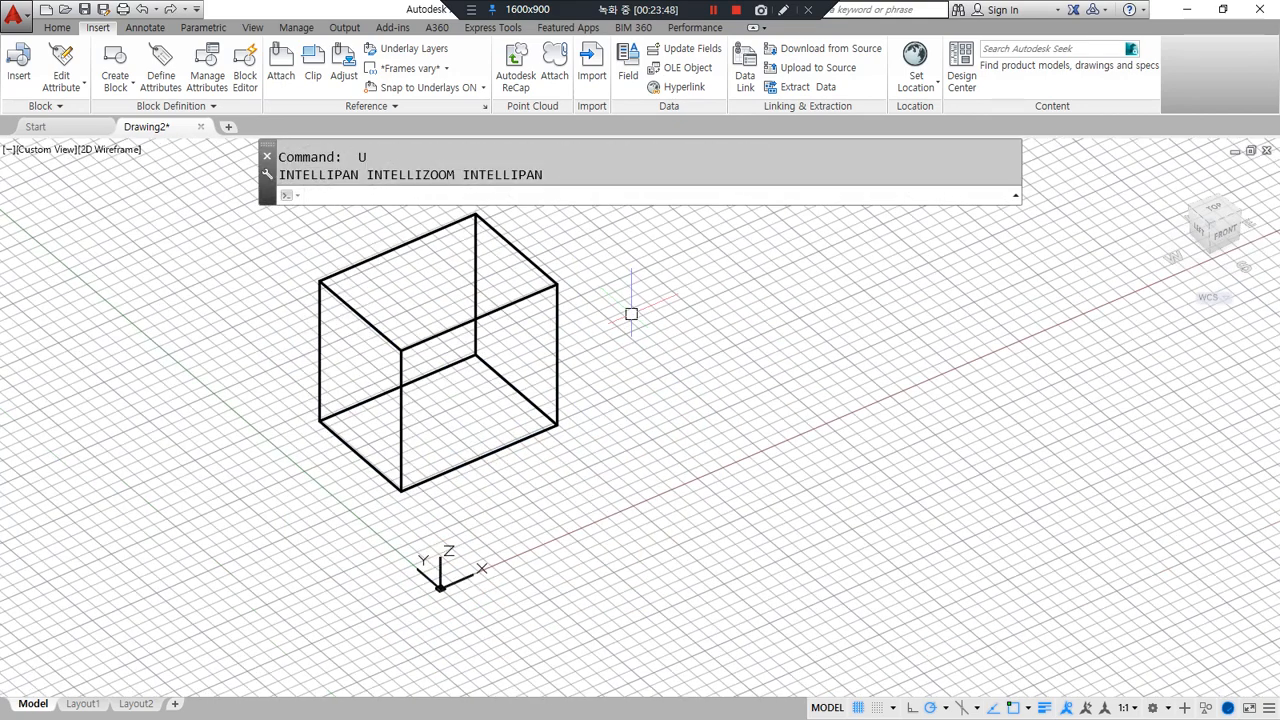
{"action": "scroll", "coordinate": [393, 318], "scroll_direction": "up", "scroll_amount": 4}
{"action": "type", "text": "slki Unknown command \"SLKI\".  Press F1 for help."}
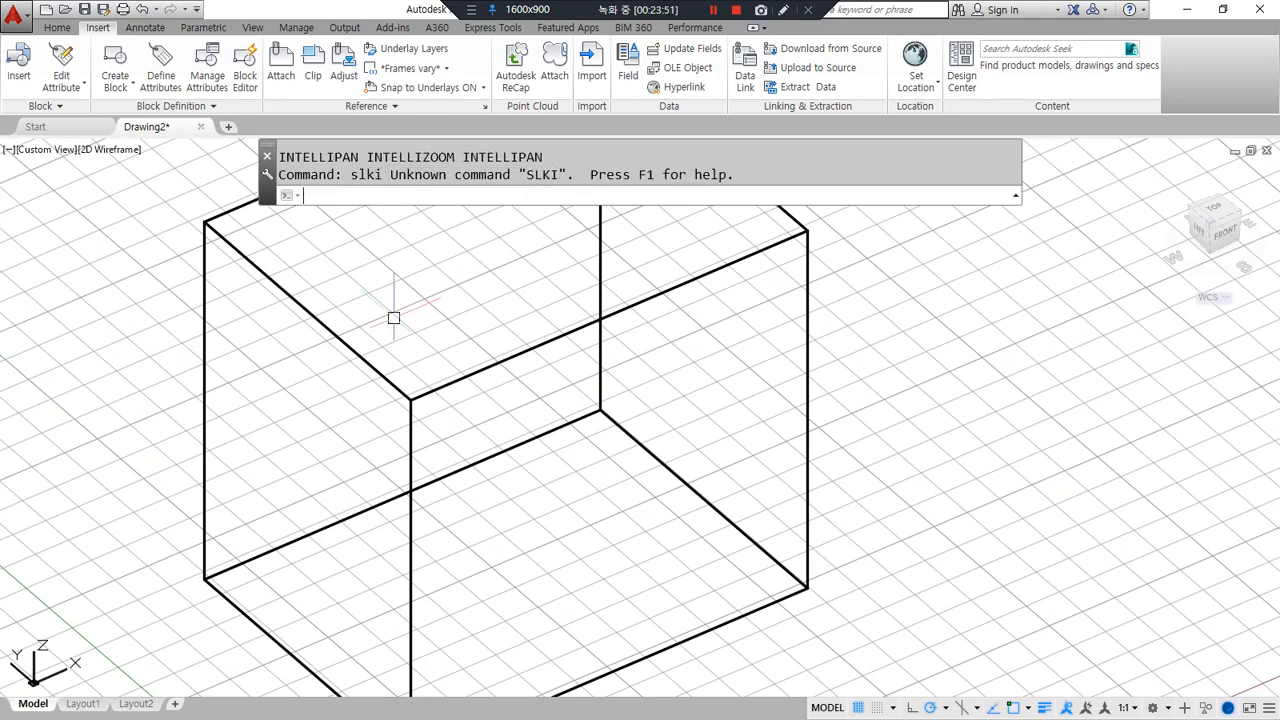
{"action": "key", "text": "Escape"}
{"action": "key", "text": "Escape"}
Slice the box by 3points through its left and right top and front bottom corners, keep the front corner piece, and undo the slice.
{"action": "type", "text": "sli"}
{"action": "key", "text": "space"}
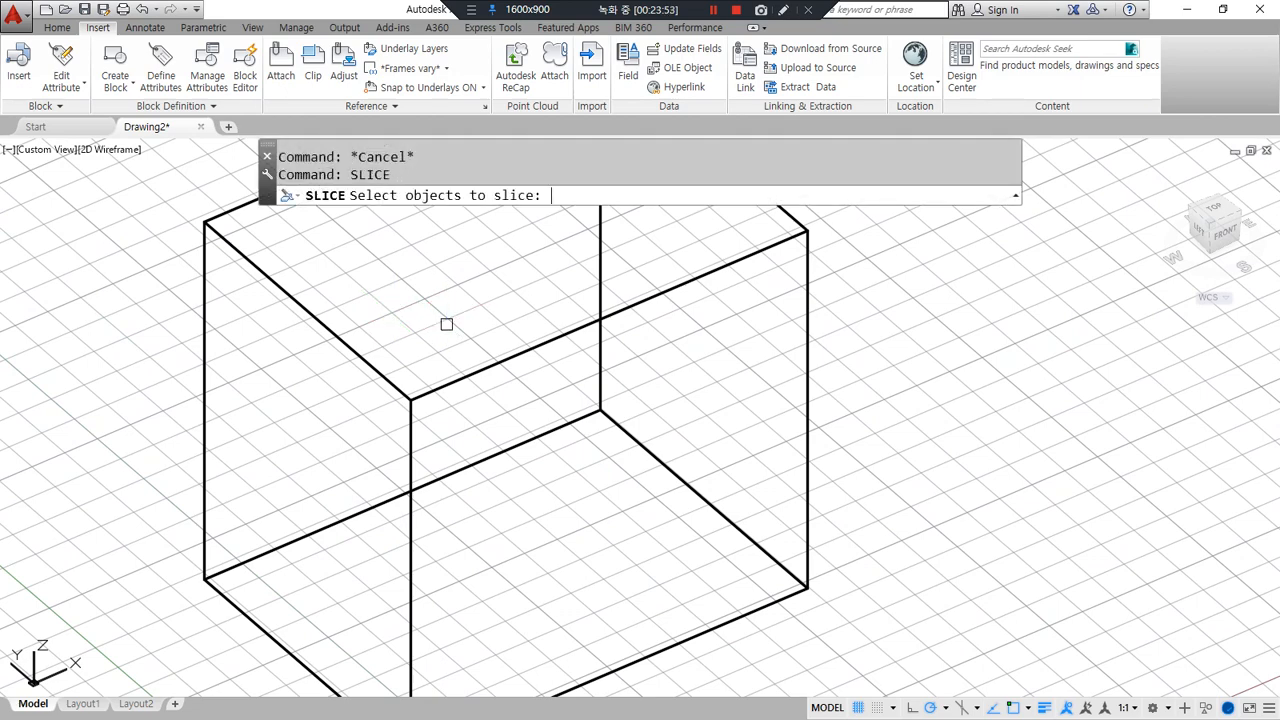
{"action": "left_click", "coordinate": [440, 388]}
{"action": "key", "text": "space"}
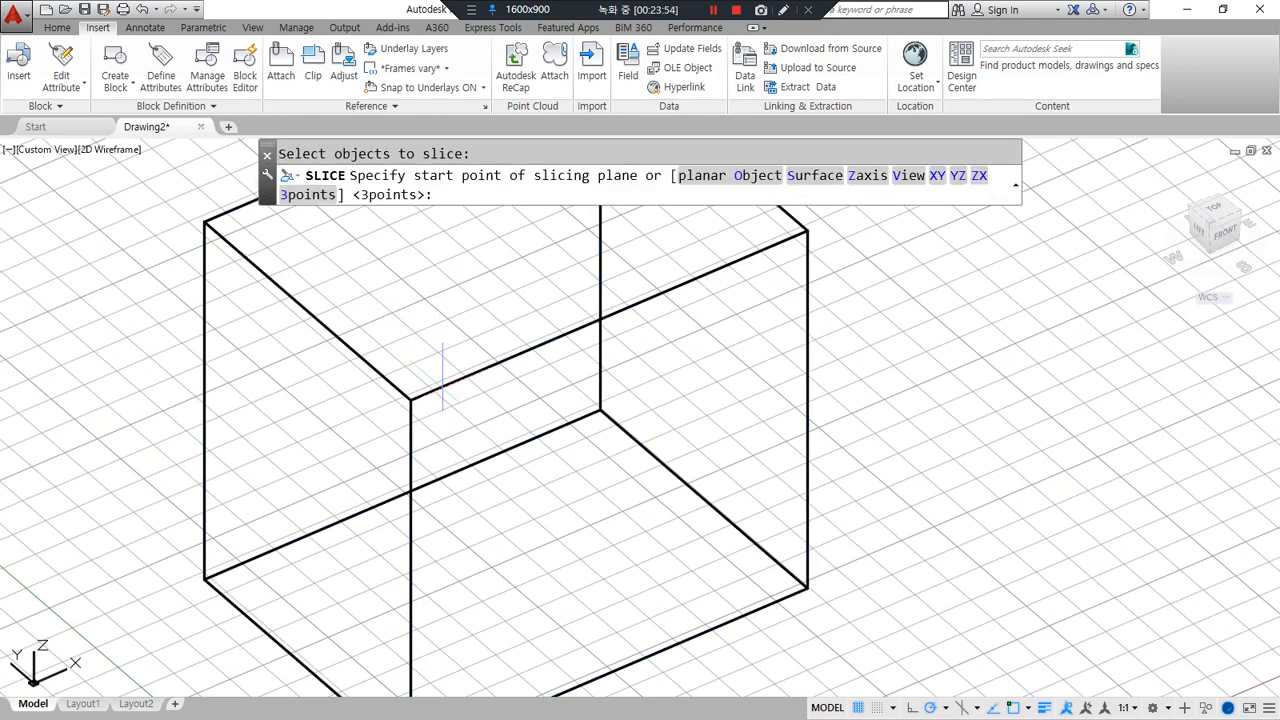
{"action": "key", "text": "space"}
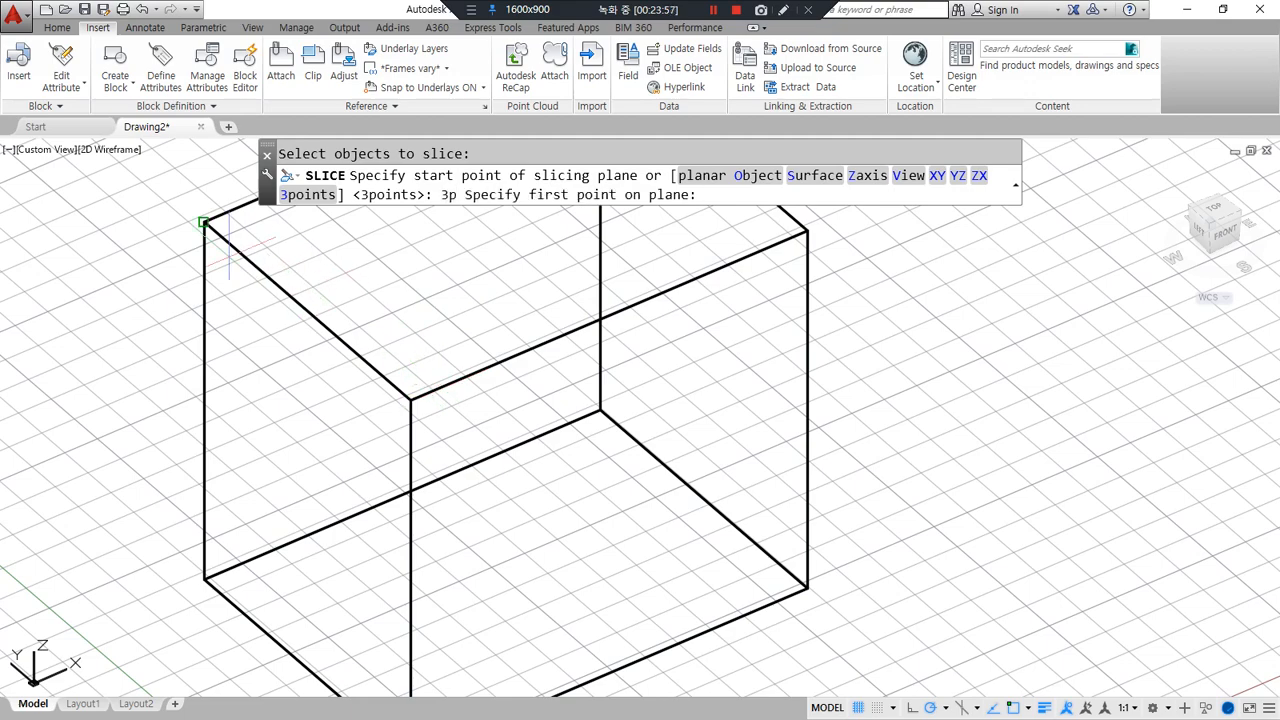
{"action": "left_click", "coordinate": [205, 222]}
{"action": "left_click", "coordinate": [775, 255]}
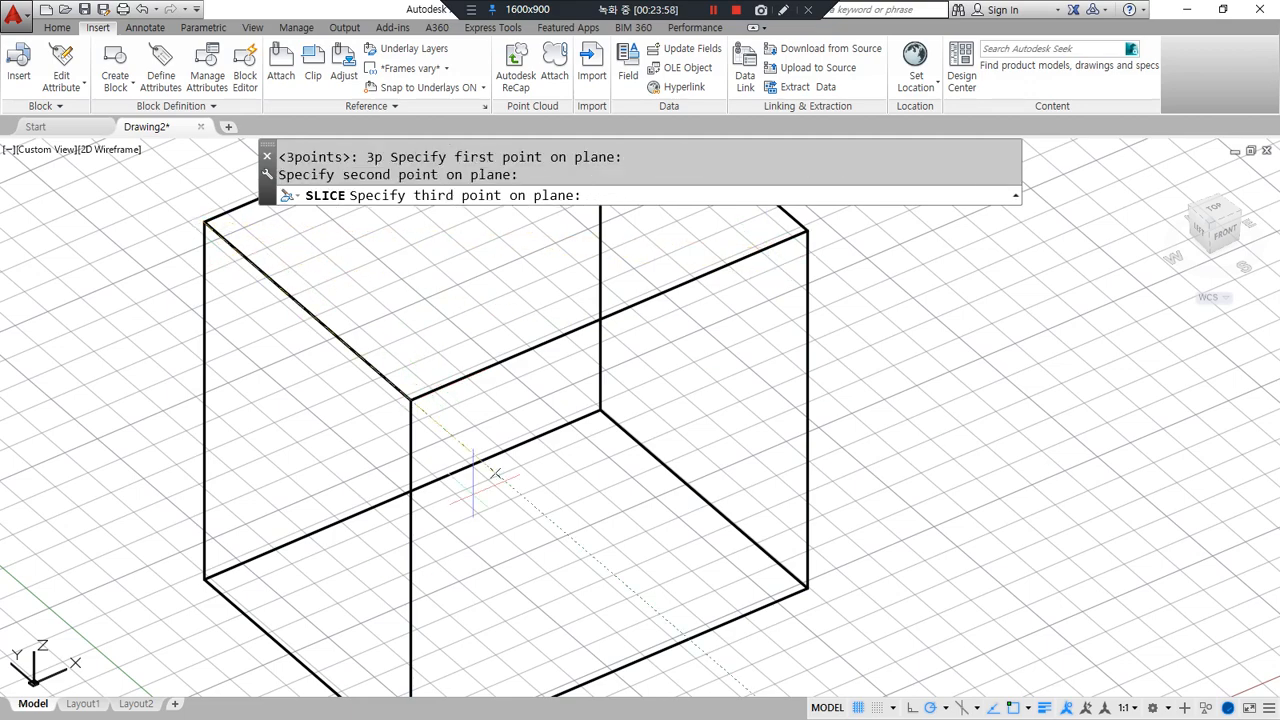
{"action": "scroll", "coordinate": [400, 590], "scroll_direction": "down", "scroll_amount": 2}
{"action": "middle_click_drag", "start_coordinate": [400, 590], "coordinate": [415, 552]}
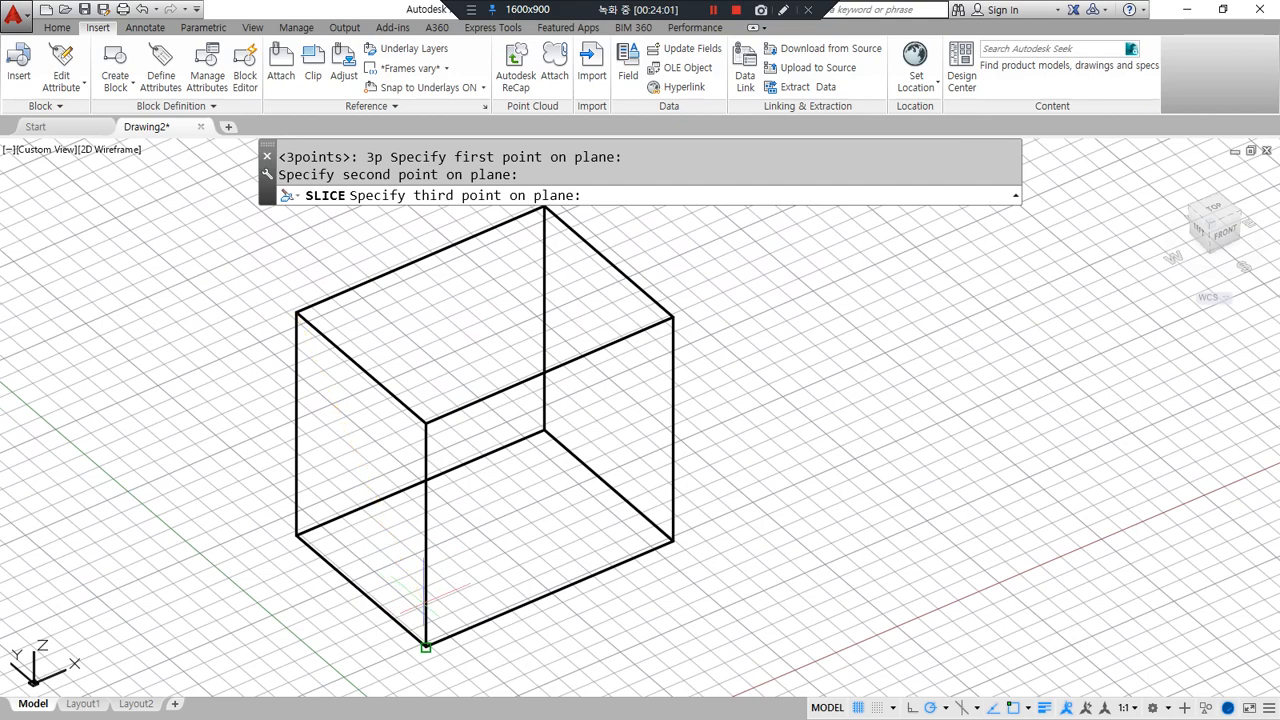
{"action": "left_click", "coordinate": [425, 645]}
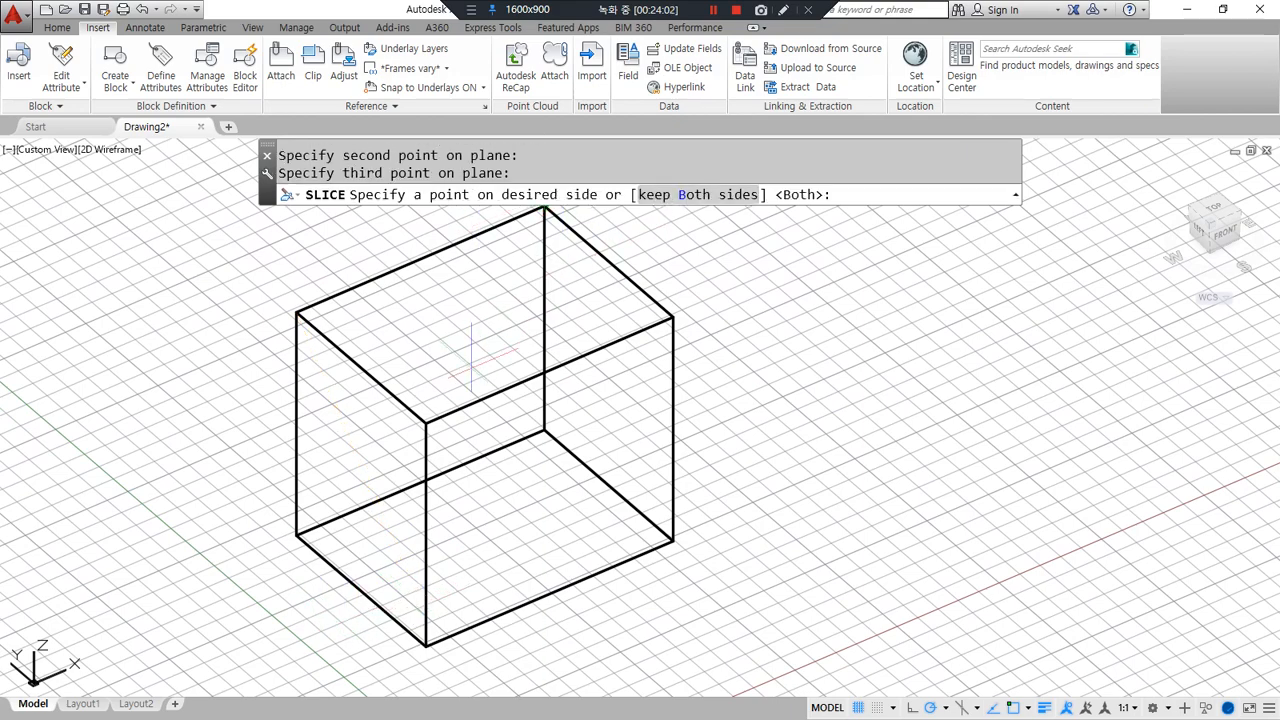
{"action": "left_click", "coordinate": [425, 424]}
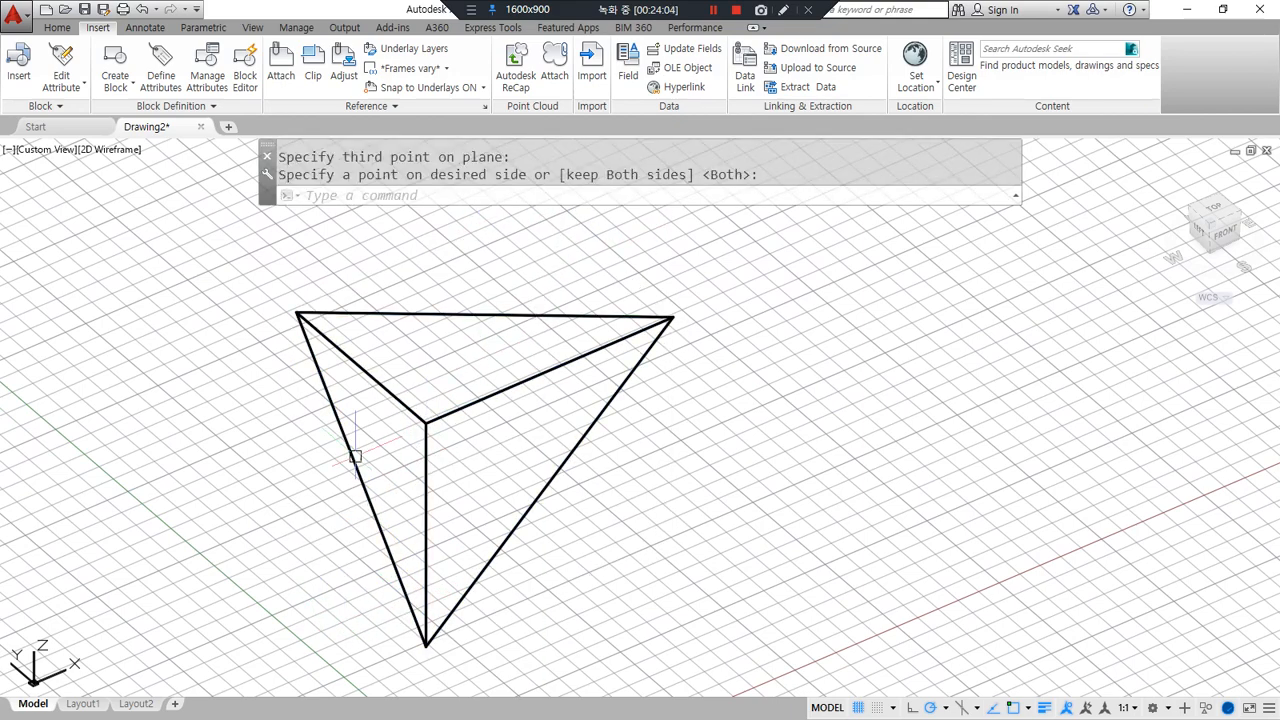
{"action": "key", "text": "ctrl+z"}
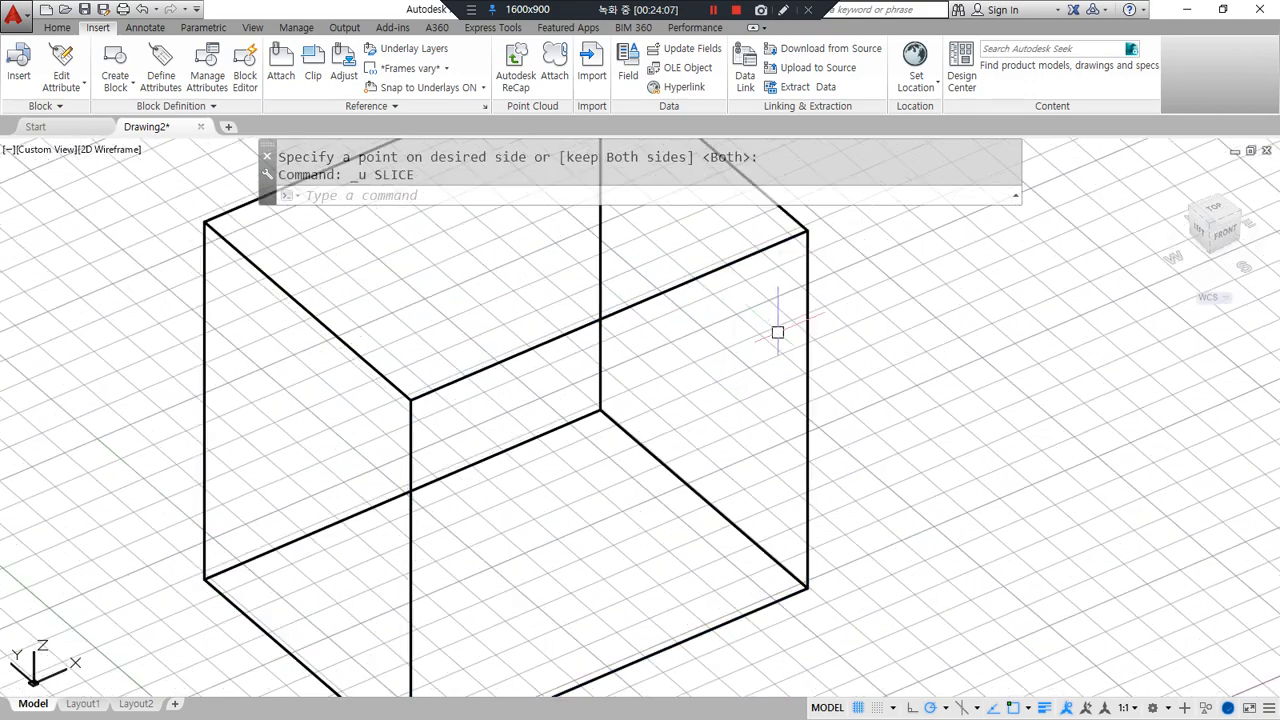
Begin a new 3points slice of the box, placing the plane through its left and right top corners and front bottom corner.
{"action": "scroll", "coordinate": [760, 320], "scroll_direction": "down", "scroll_amount": 2}
{"action": "type", "text": "Slice"}
{"action": "key", "text": "Return"}
{"action": "left_click", "coordinate": [688, 305]}
{"action": "key", "text": "Return"}
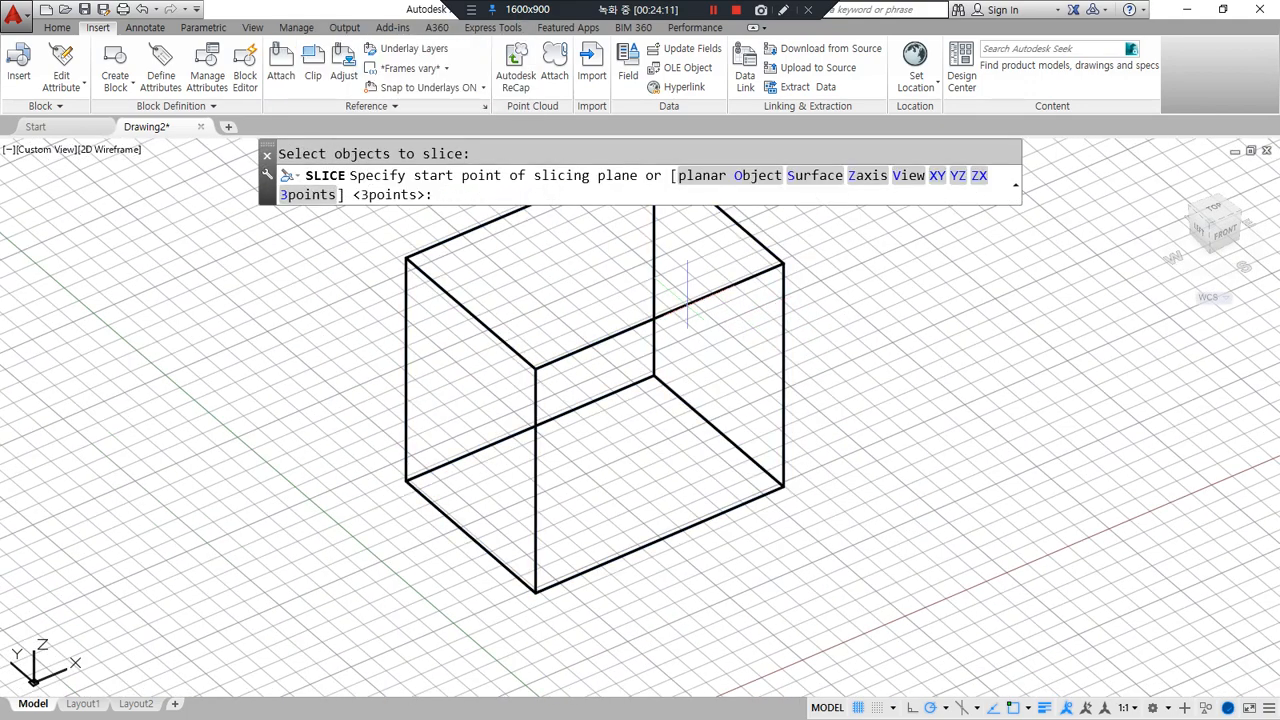
{"action": "left_click", "coordinate": [310, 196]}
{"action": "left_click", "coordinate": [406, 258]}
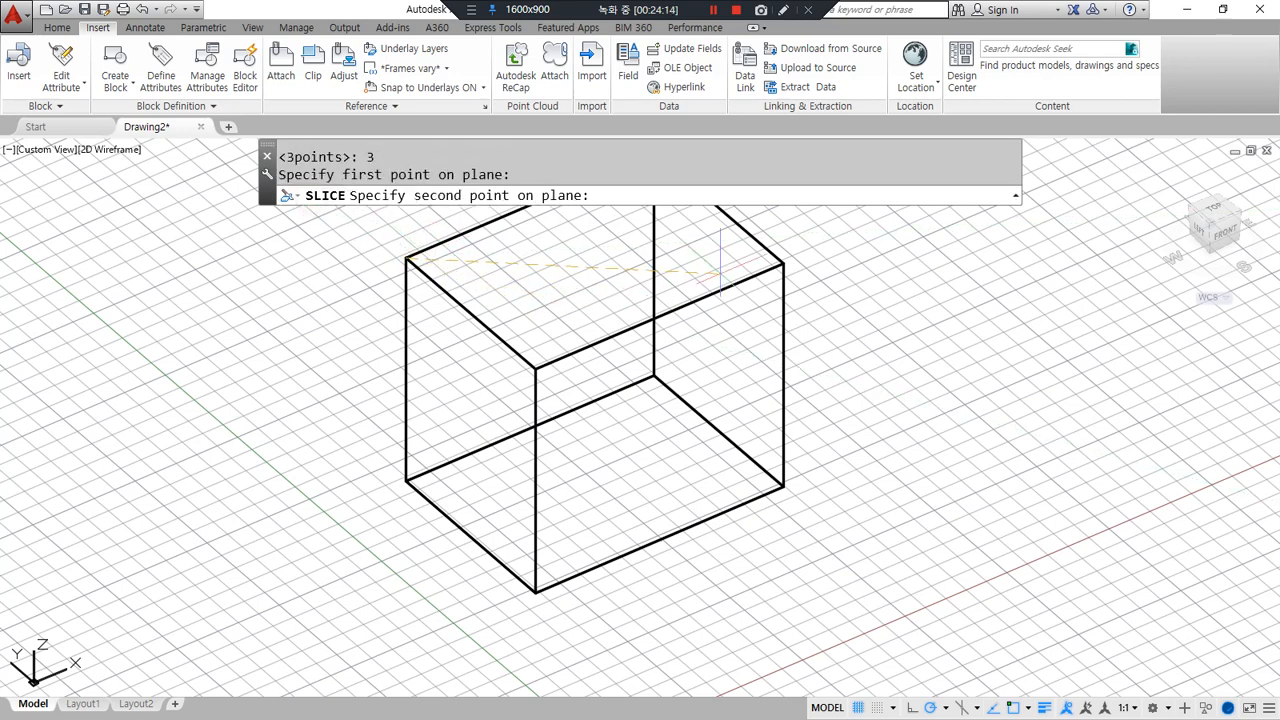
{"action": "left_click", "coordinate": [783, 263]}
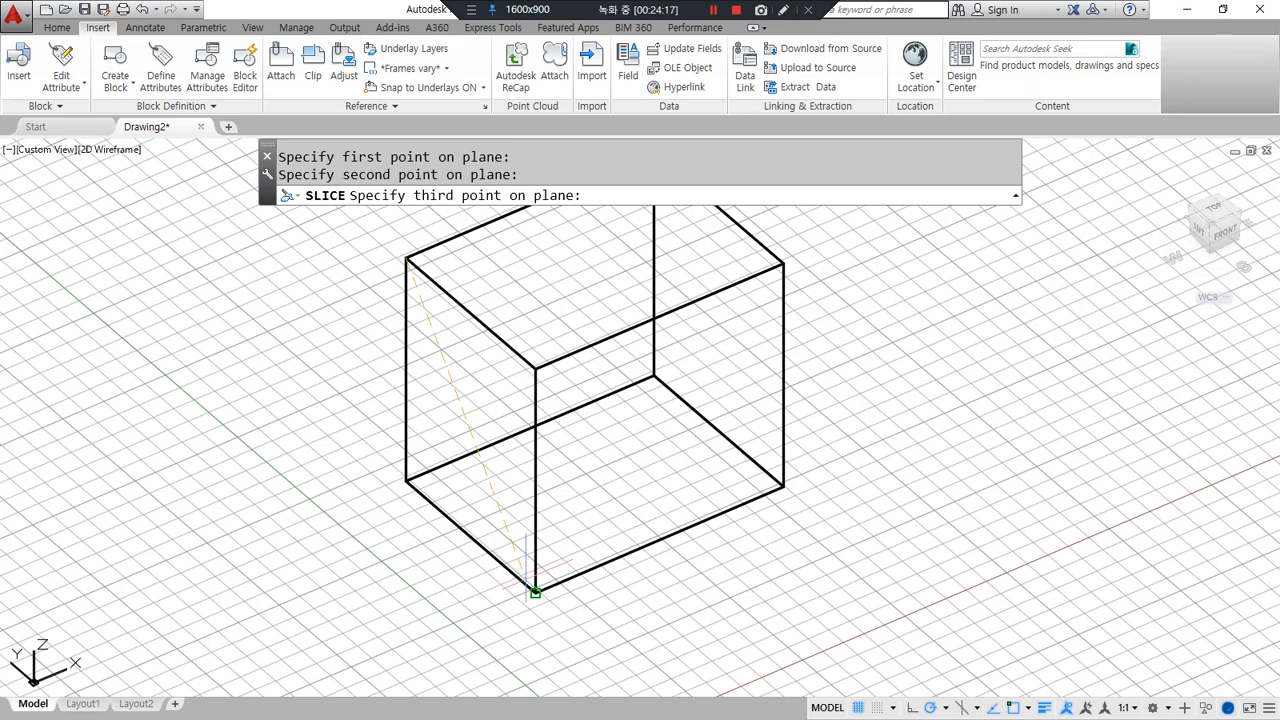
{"action": "left_click", "coordinate": [535, 591]}
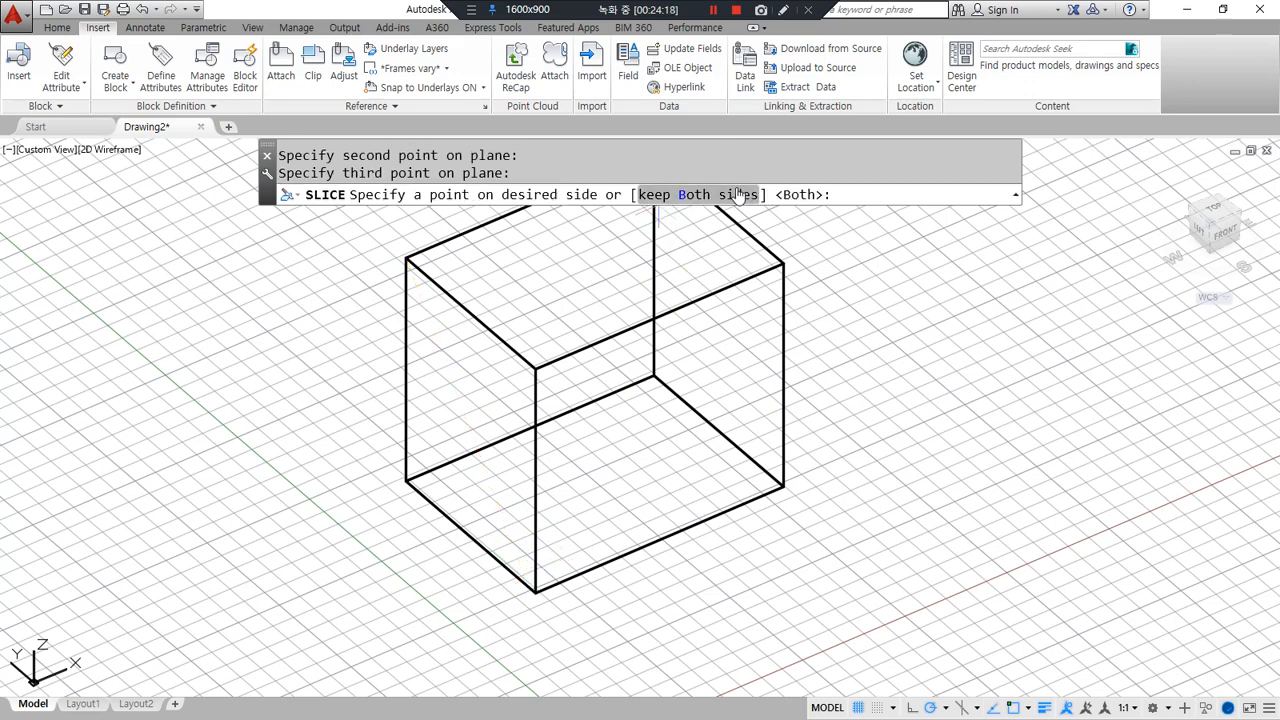
{"action": "left_click_drag", "start_coordinate": [427, 263], "coordinate": [757, 263]}
{"action": "left_click_drag", "start_coordinate": [410, 268], "coordinate": [509, 542]}
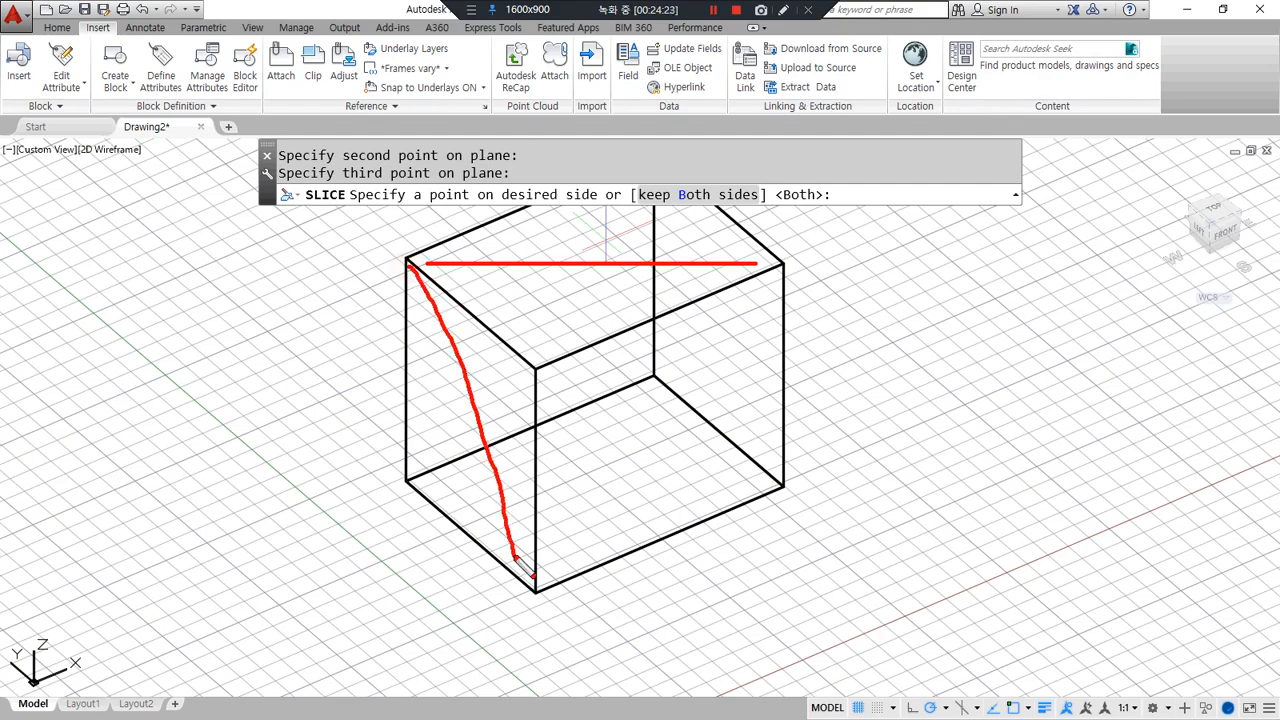
{"action": "mouse_move", "coordinate": [743, 278]}
{"action": "left_mouse_down"}
{"action": "mouse_move", "coordinate": [664, 421]}
{"action": "mouse_move", "coordinate": [549, 580]}
{"action": "left_mouse_up"}
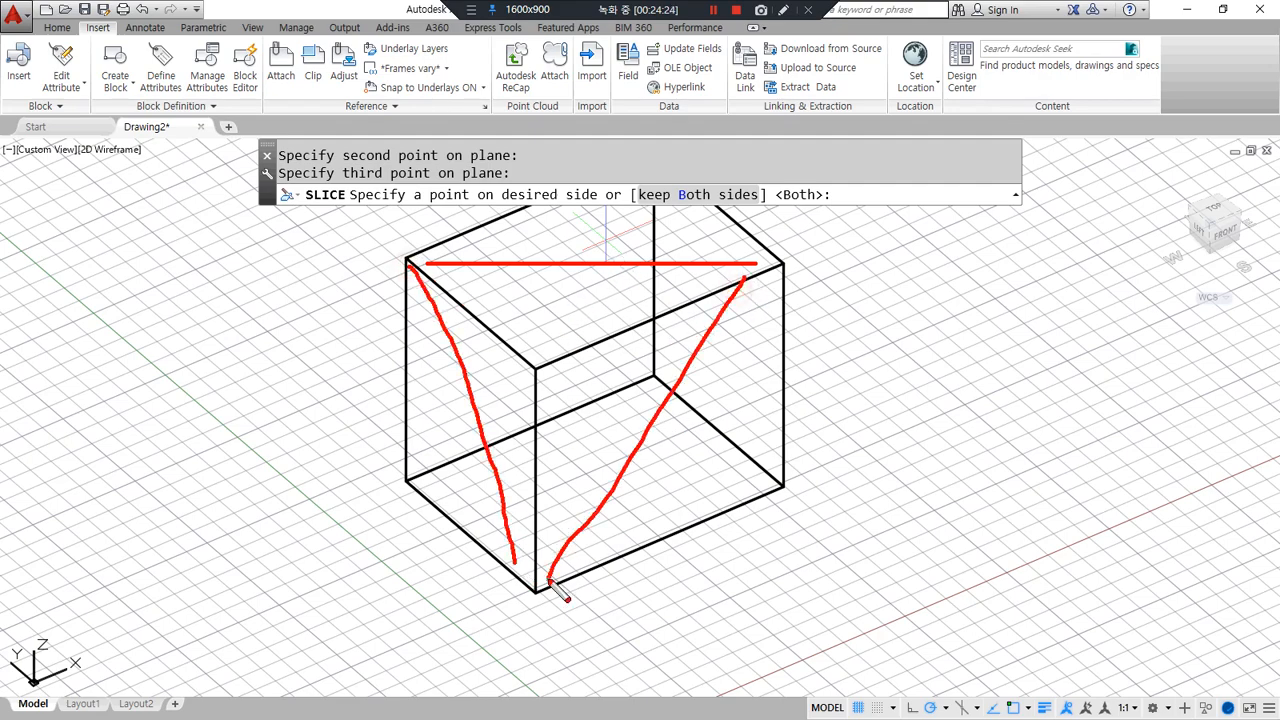
Keep both sides of the slice and move the front corner piece clear of the remaining box.
{"action": "left_click", "coordinate": [710, 194]}
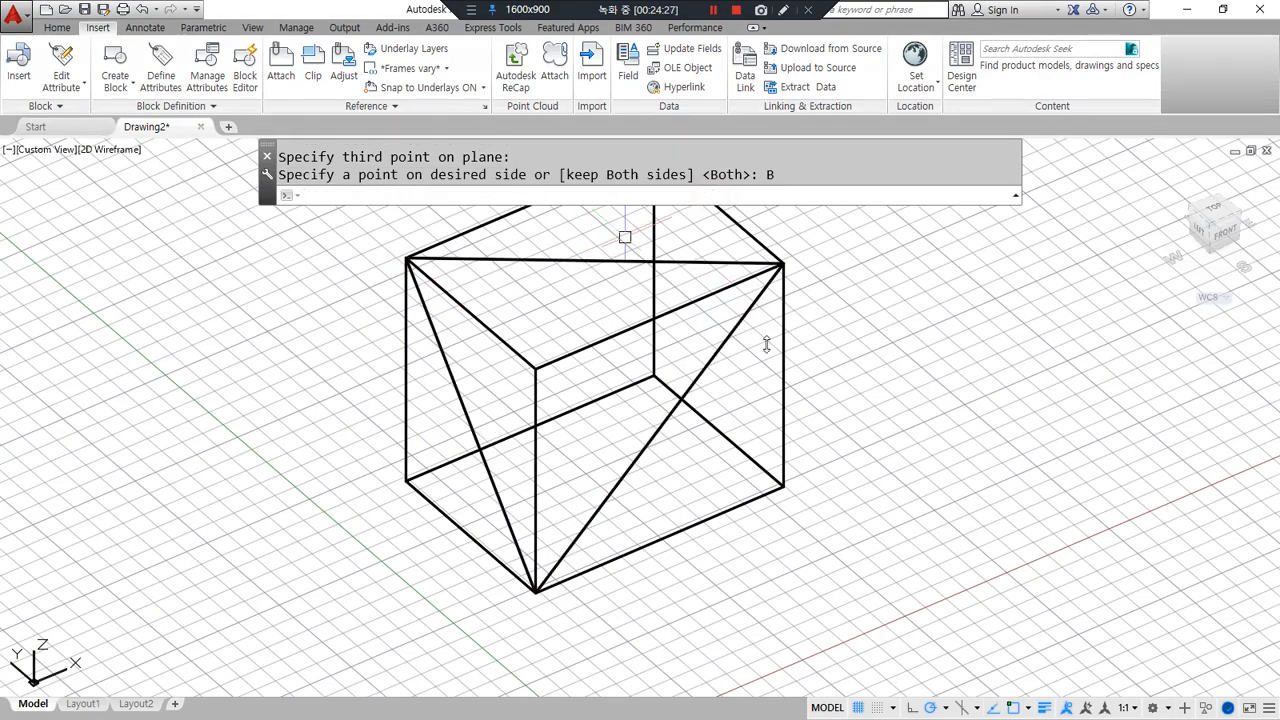
{"action": "type", "text": "m"}
{"action": "key", "text": "Return"}
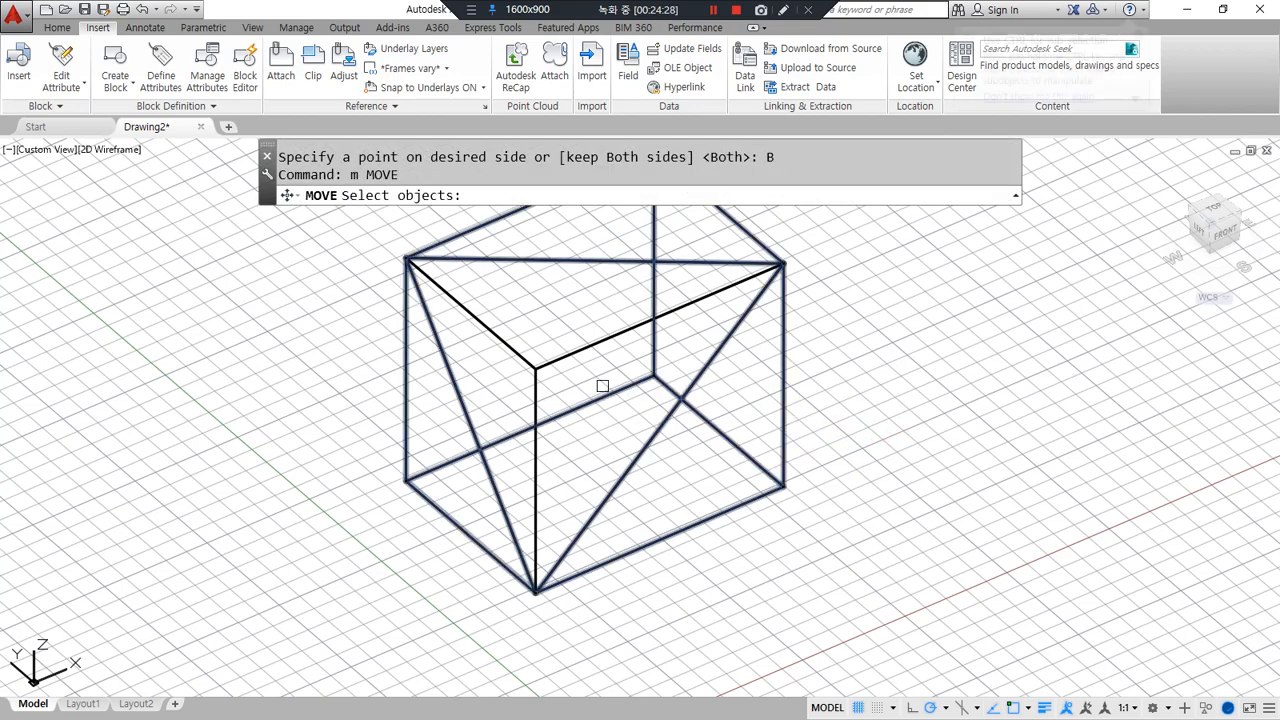
{"action": "left_click", "coordinate": [563, 358]}
{"action": "key", "text": "Return"}
{"action": "left_click", "coordinate": [569, 364]}
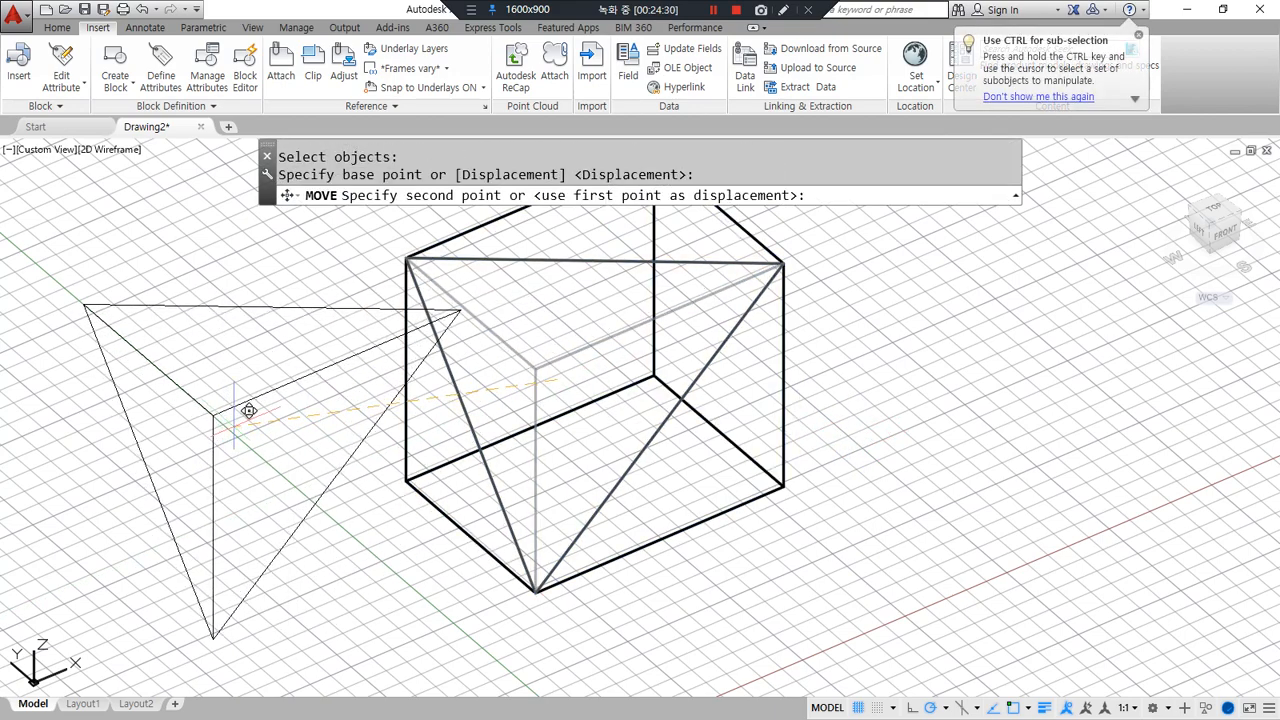
{"action": "left_click", "coordinate": [225, 508]}
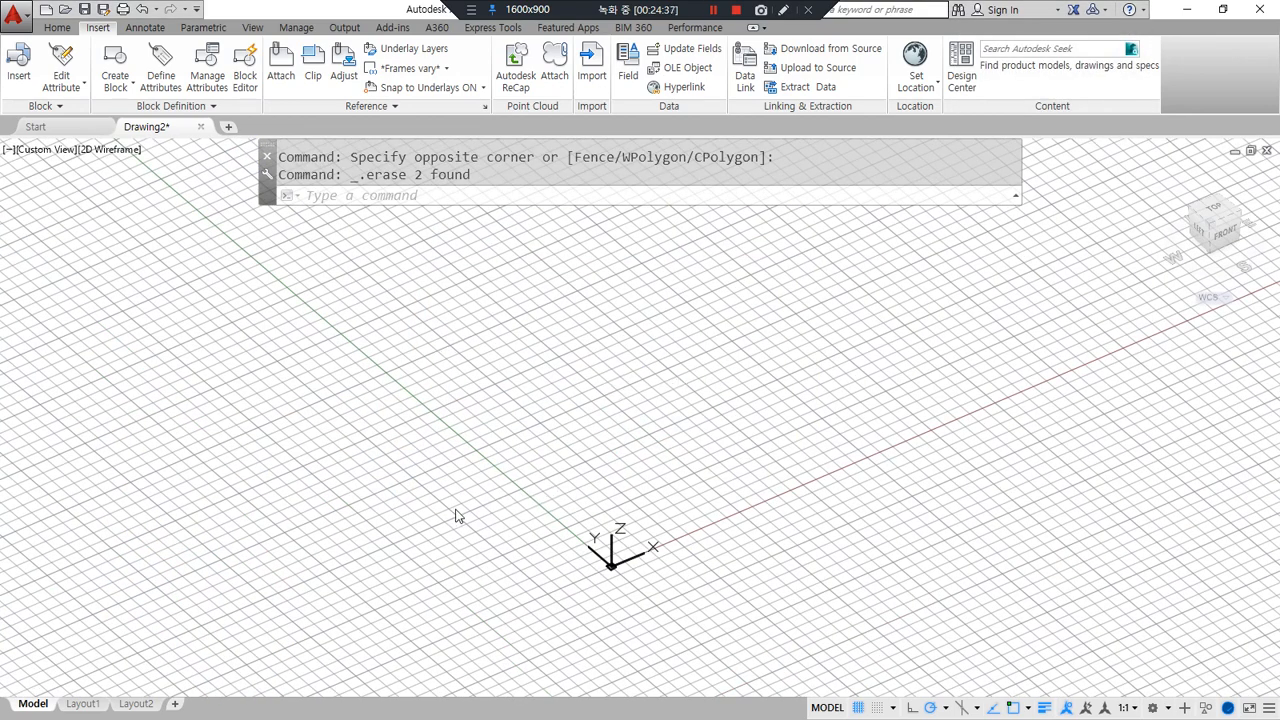
Draw a rectangle measuring 30 by 10 on the ground plane near the origin.
{"action": "mouse_move", "coordinate": [672, 462]}
{"action": "middle_mouse_down"}
{"action": "mouse_move", "coordinate": [311, 469]}
{"action": "mouse_move", "coordinate": [358, 476]}
{"action": "middle_mouse_up"}
{"action": "scroll", "coordinate": [374, 537], "scroll_direction": "up", "scroll_amount": 2}
{"action": "type", "text": "rec"}
{"action": "key", "text": "Return"}
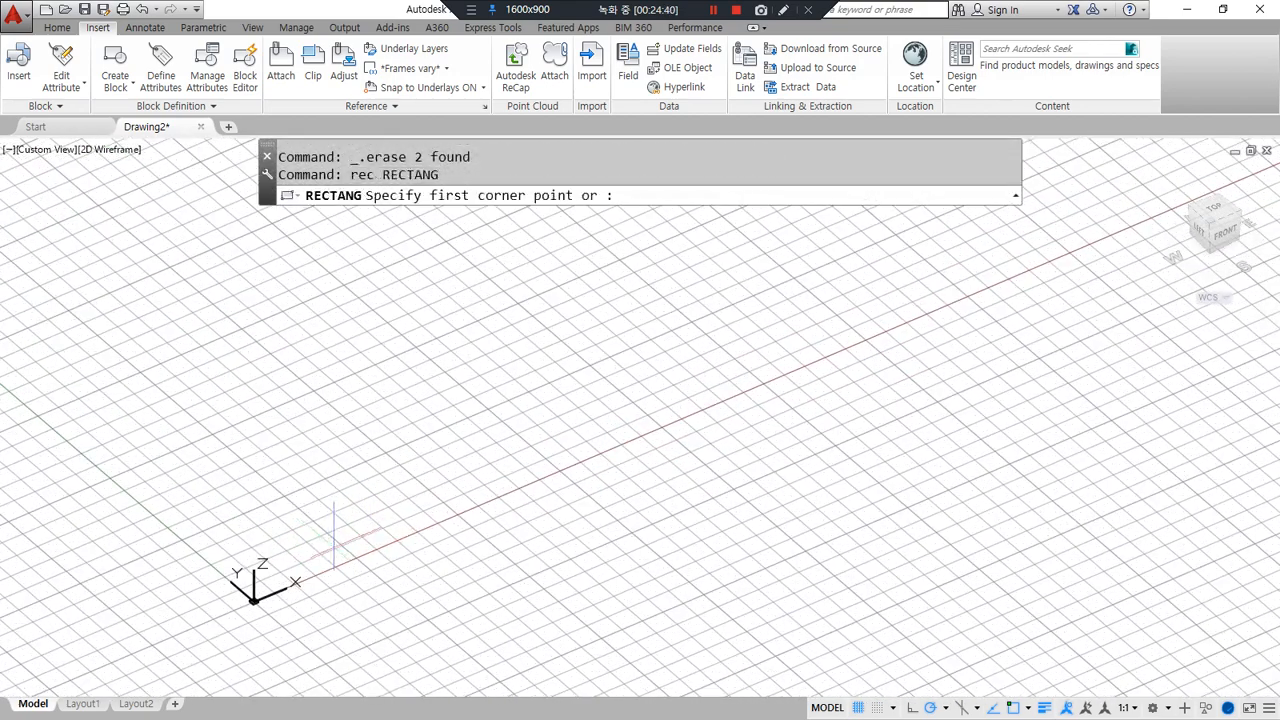
{"action": "left_click", "coordinate": [295, 540]}
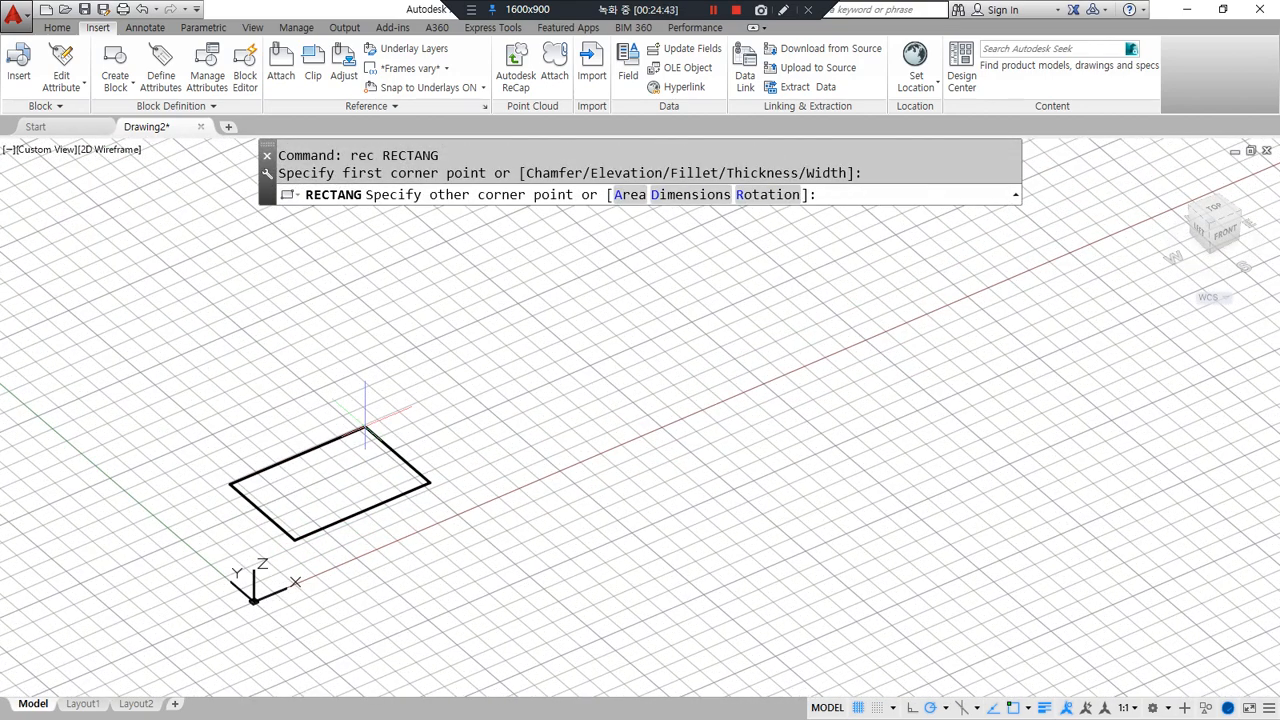
{"action": "type", "text": "@30,10"}
{"action": "key", "text": "Return"}
Extrude the rectangle to a height of 20.
{"action": "scroll", "coordinate": [320, 528], "scroll_direction": "up", "scroll_amount": 2}
{"action": "type", "text": "e"}
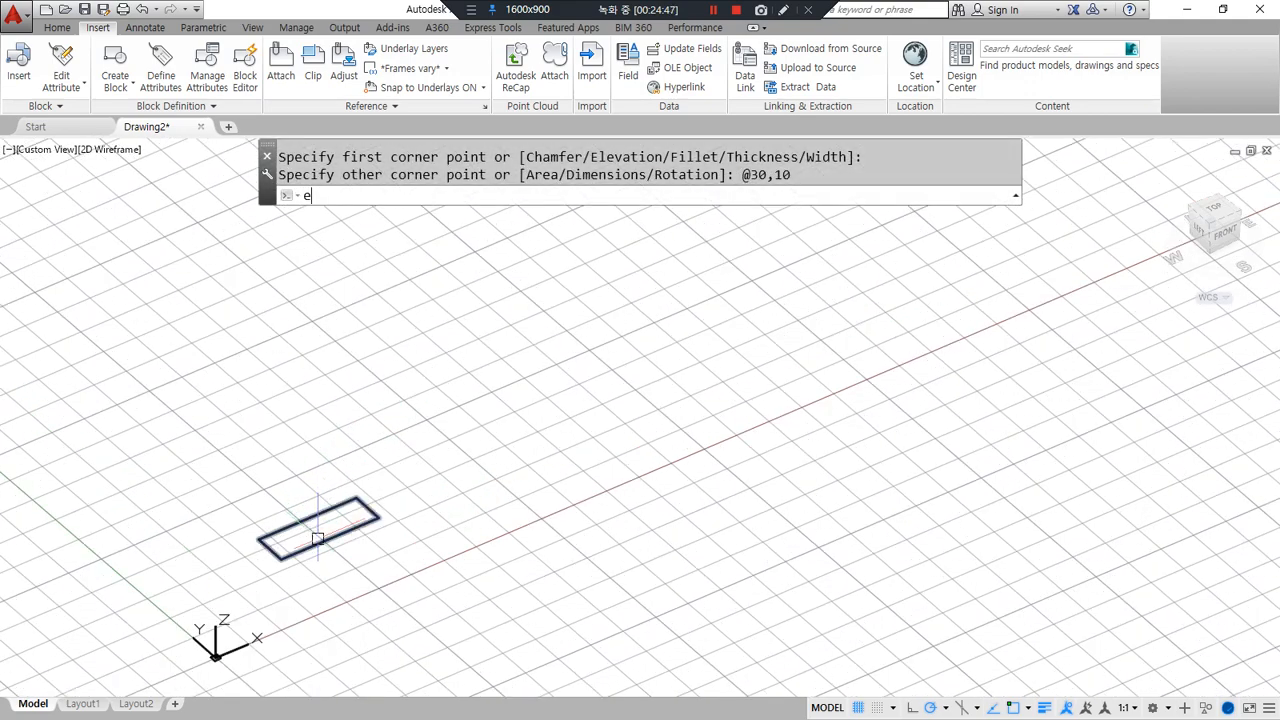
{"action": "type", "text": "xt"}
{"action": "key", "text": "Return"}
{"action": "left_click", "coordinate": [316, 538]}
{"action": "key", "text": "Return"}
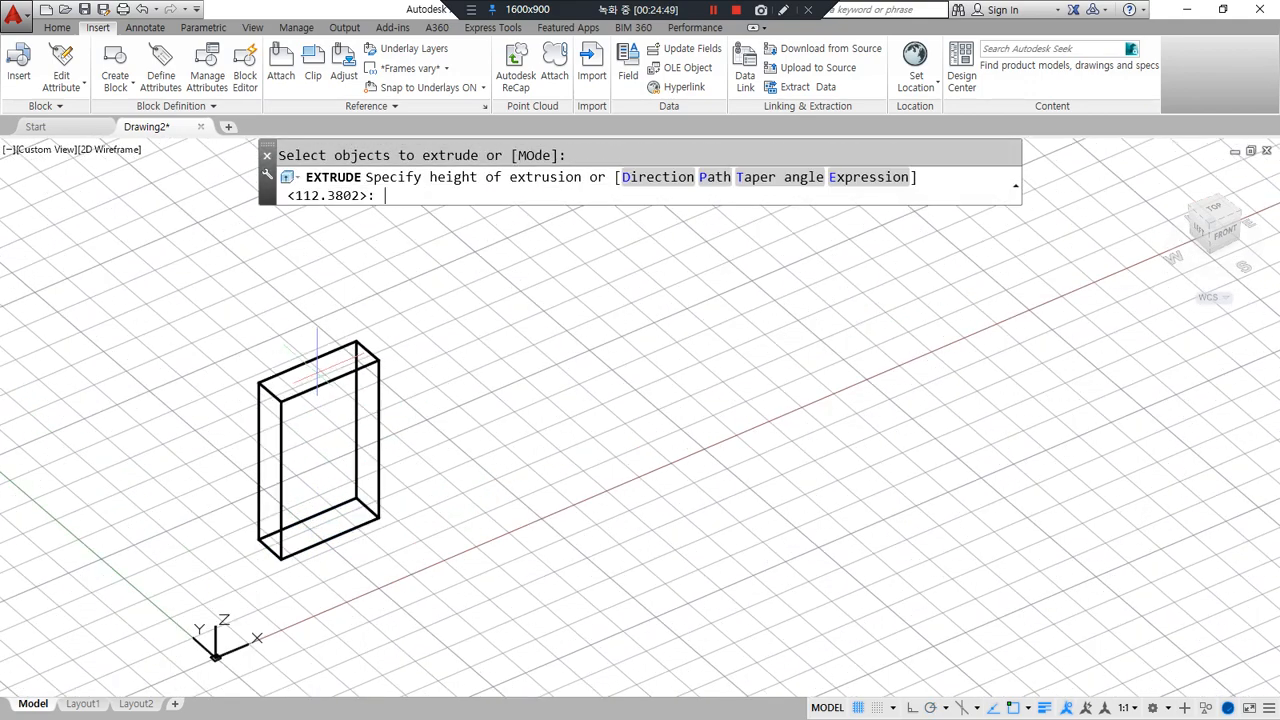
{"action": "type", "text": "20"}
{"action": "key", "text": "Return"}
{"action": "middle_click_drag", "start_coordinate": [296, 420], "coordinate": [333, 435], "text": "shift"}
{"action": "type", "text": "ext"}
{"action": "key", "text": "Escape"}
{"action": "key", "text": "Escape"}
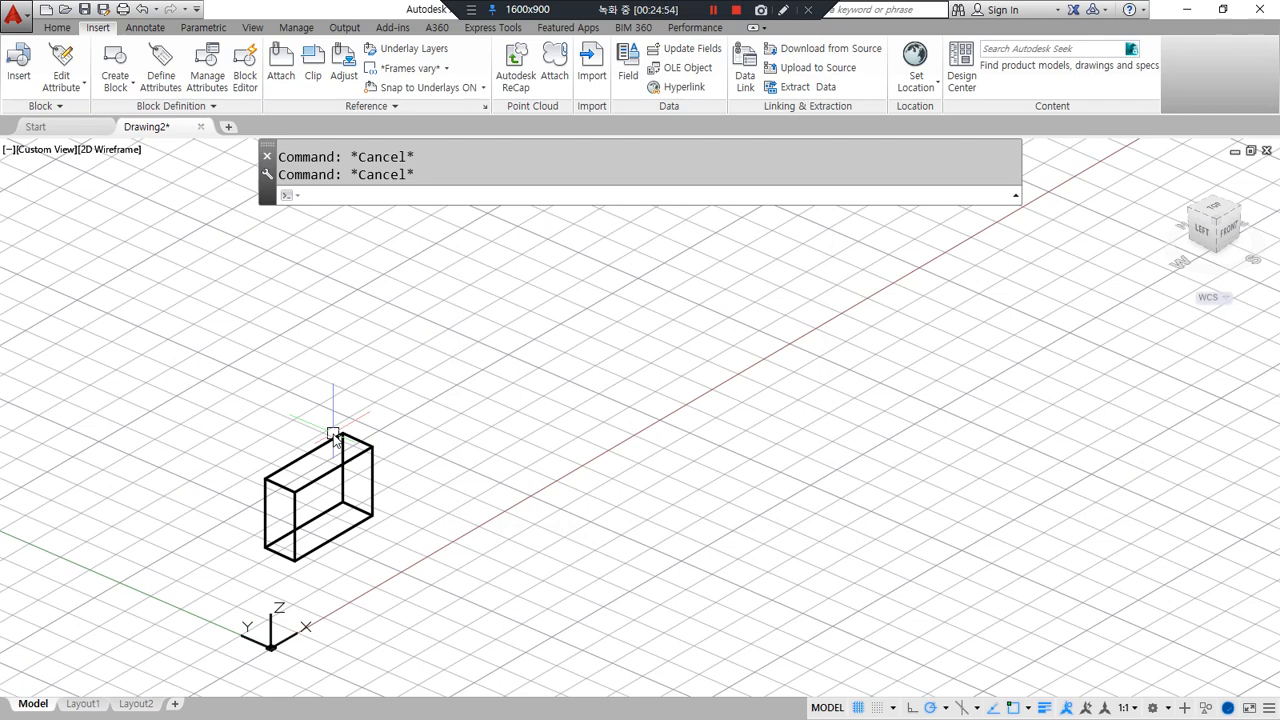
Create a rectangular array of the box with a column spacing of 100.
{"action": "type", "text": "ar"}
{"action": "key", "text": "Return"}
{"action": "left_click", "coordinate": [344, 428]}
{"action": "left_click", "coordinate": [321, 453]}
{"action": "key", "text": "Return"}
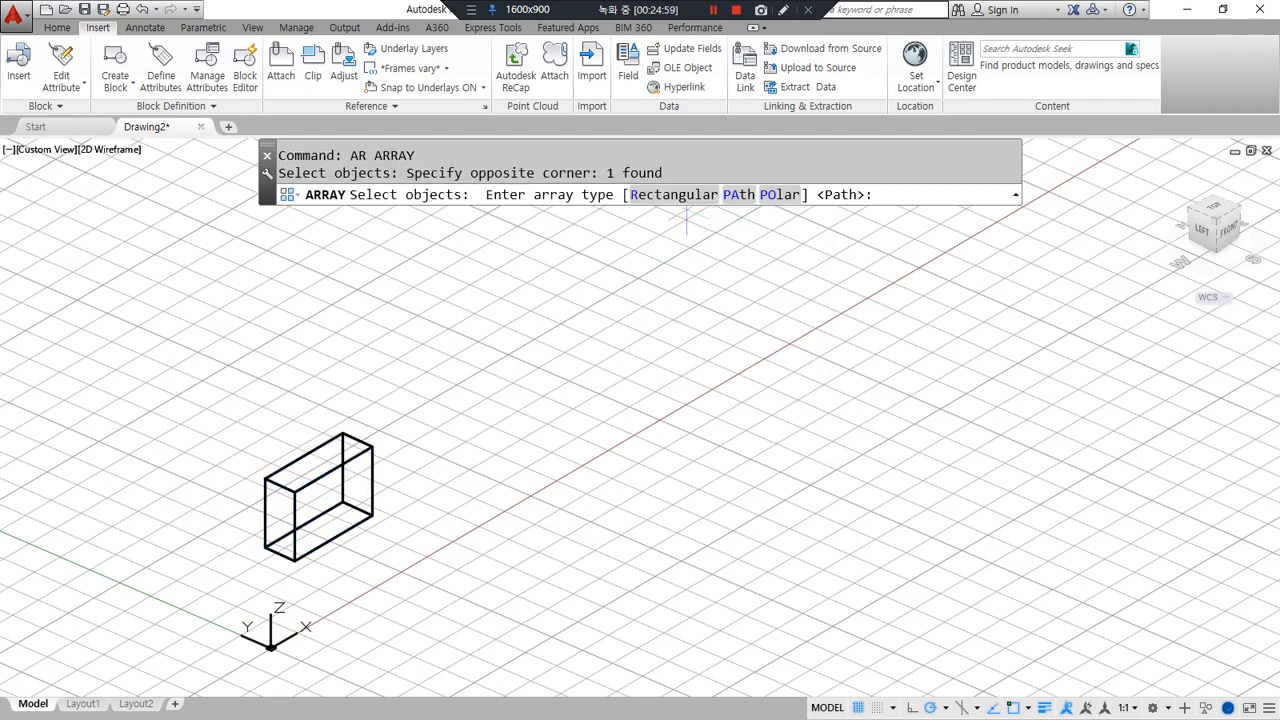
{"action": "left_click", "coordinate": [674, 195]}
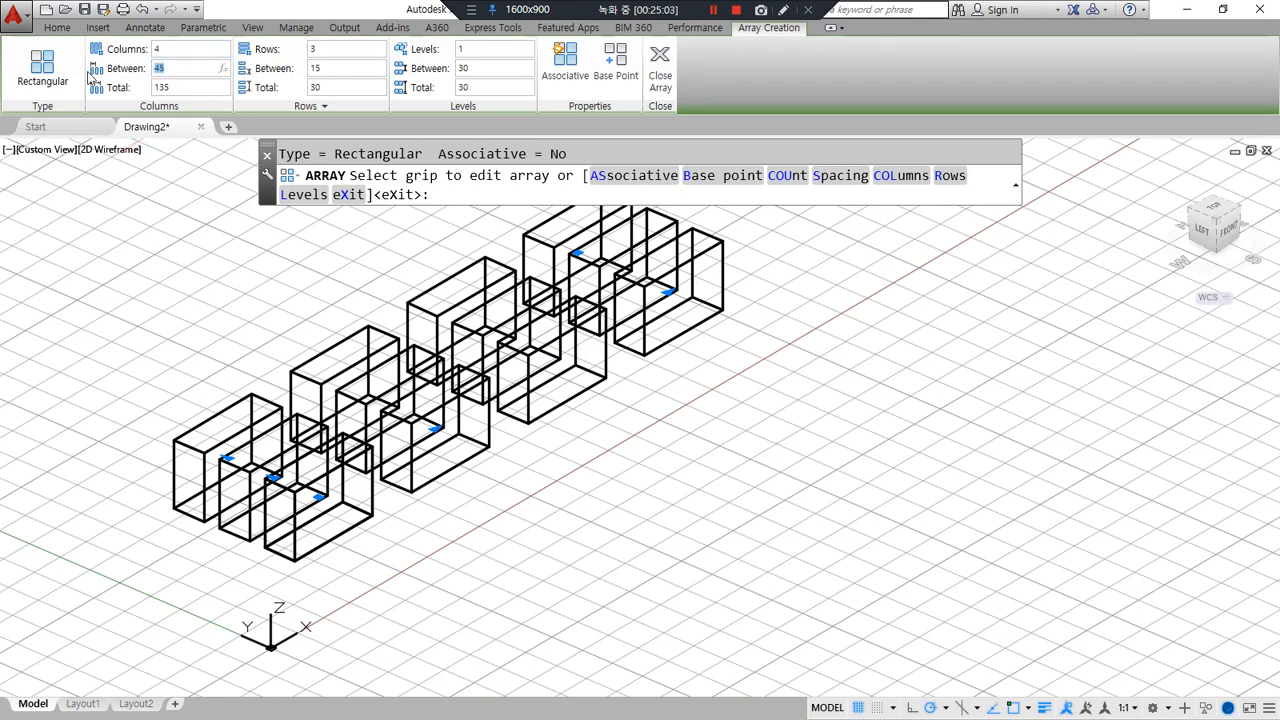
{"action": "key", "text": "Return"}
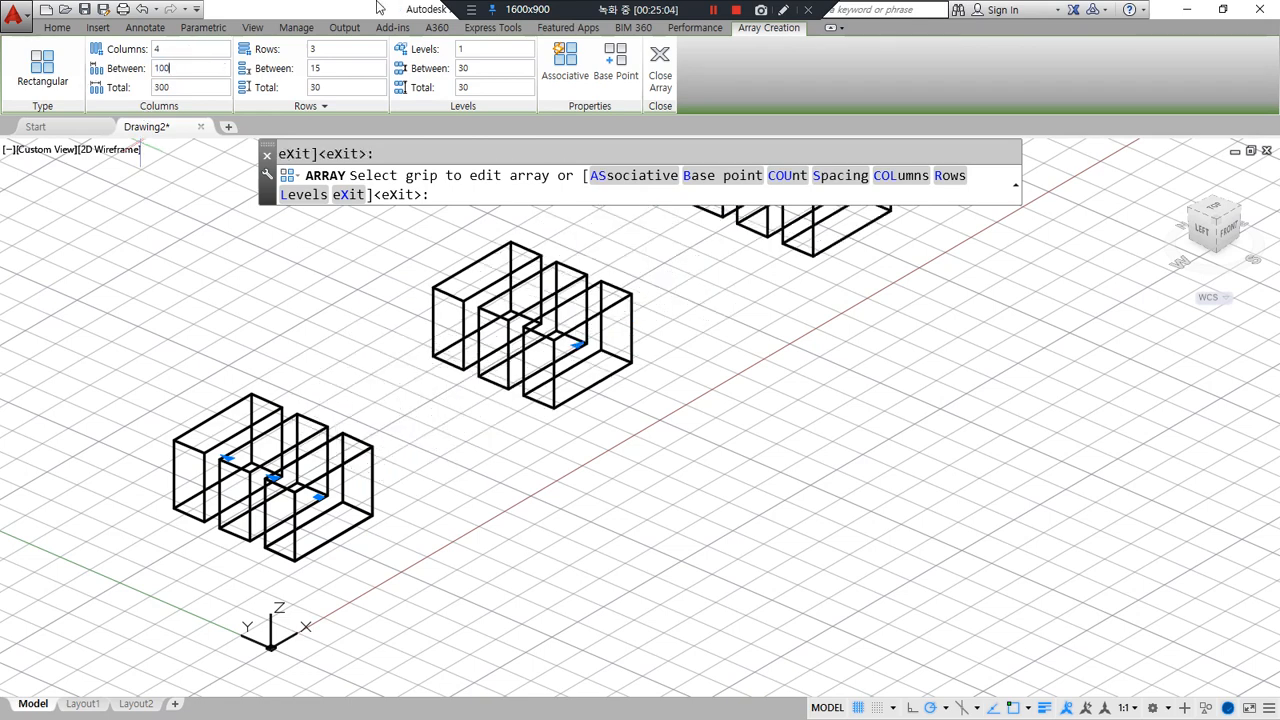
Set the array's row spacing to 100 and finish the array of 4 columns and 3 rows.
{"action": "left_click", "coordinate": [334, 69]}
{"action": "key", "text": "BackSpace"}
{"action": "key", "text": "BackSpace"}
{"action": "type", "text": "100"}
{"action": "key", "text": "Return"}
{"action": "scroll", "coordinate": [565, 370], "scroll_direction": "down", "scroll_amount": 4}
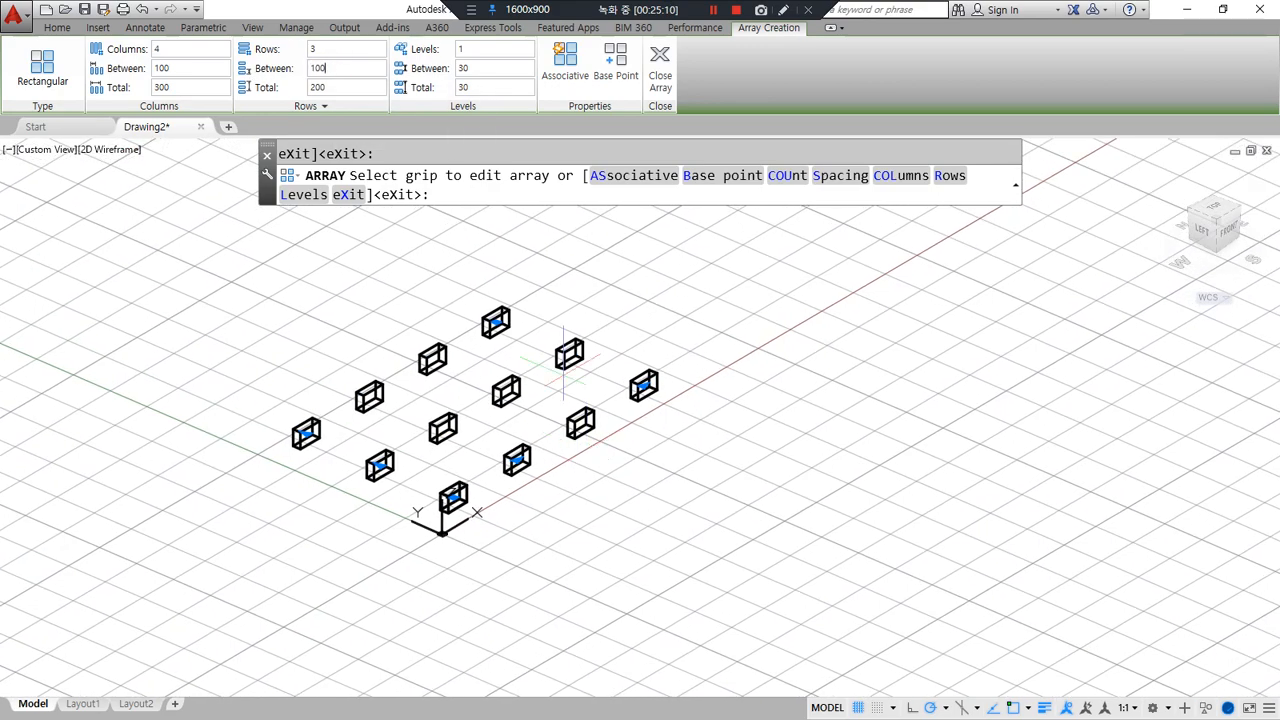
{"action": "left_click", "coordinate": [660, 65]}
{"action": "scroll", "coordinate": [316, 347], "scroll_direction": "up", "scroll_amount": 4}
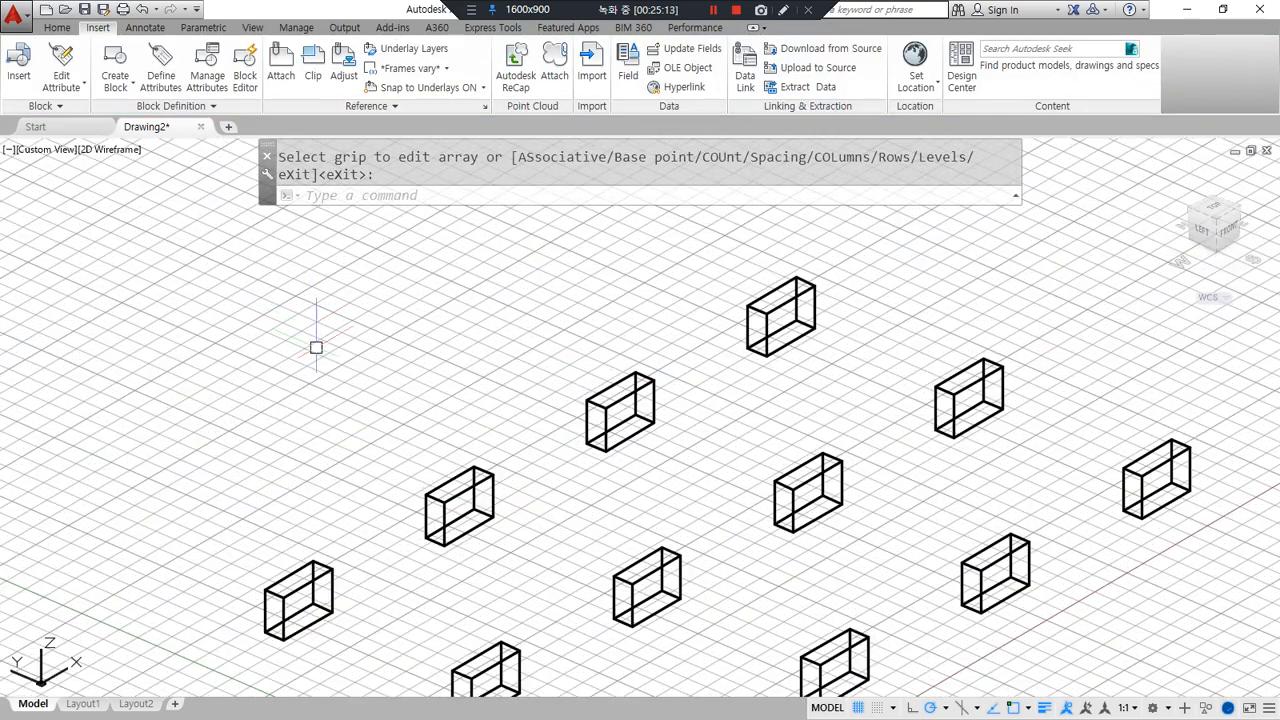
{"action": "middle_click_drag", "start_coordinate": [332, 560], "coordinate": [303, 500]}
{"action": "scroll", "coordinate": [302, 493], "scroll_direction": "down", "scroll_amount": 2}
{"action": "scroll", "coordinate": [366, 349], "scroll_direction": "up", "scroll_amount": 3}
{"action": "scroll", "coordinate": [386, 374], "scroll_direction": "down", "scroll_amount": 2}
{"action": "middle_click_drag", "start_coordinate": [506, 537], "coordinate": [423, 391]}
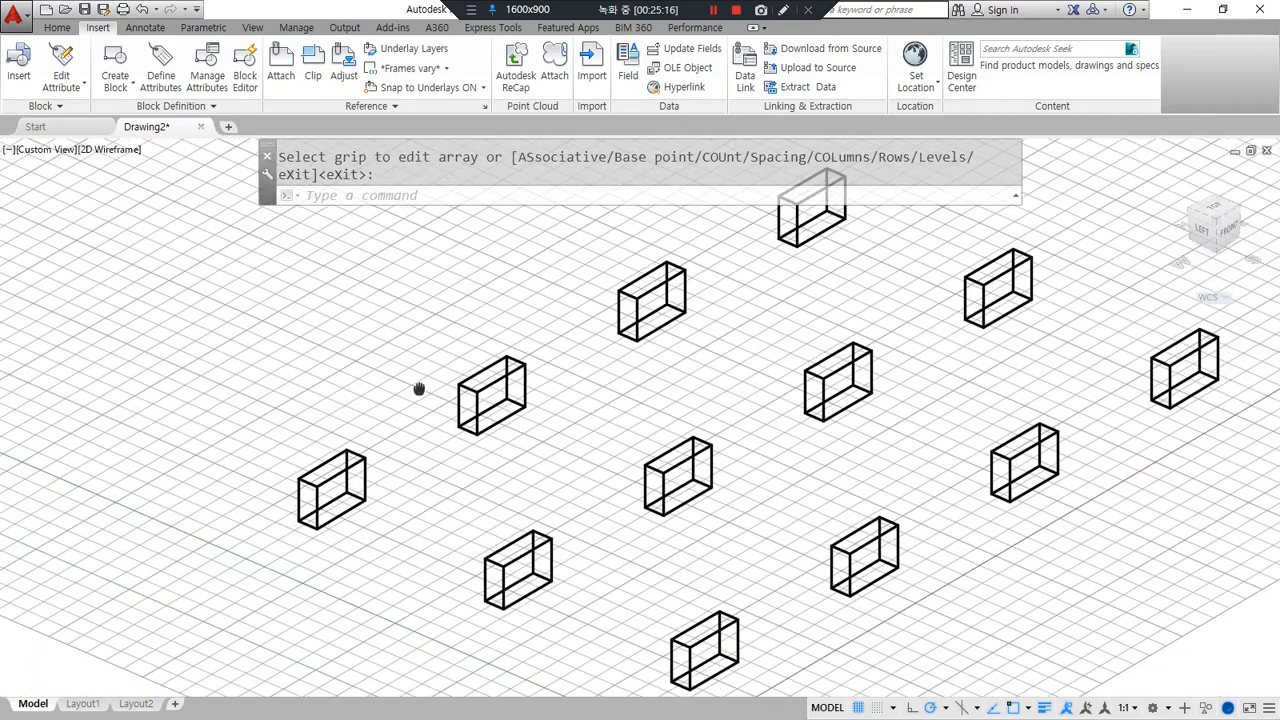
{"action": "mouse_move", "coordinate": [352, 568]}
{"action": "left_mouse_down"}
{"action": "mouse_move", "coordinate": [272, 500]}
{"action": "mouse_move", "coordinate": [411, 526]}
{"action": "mouse_move", "coordinate": [363, 572]}
{"action": "left_mouse_up"}
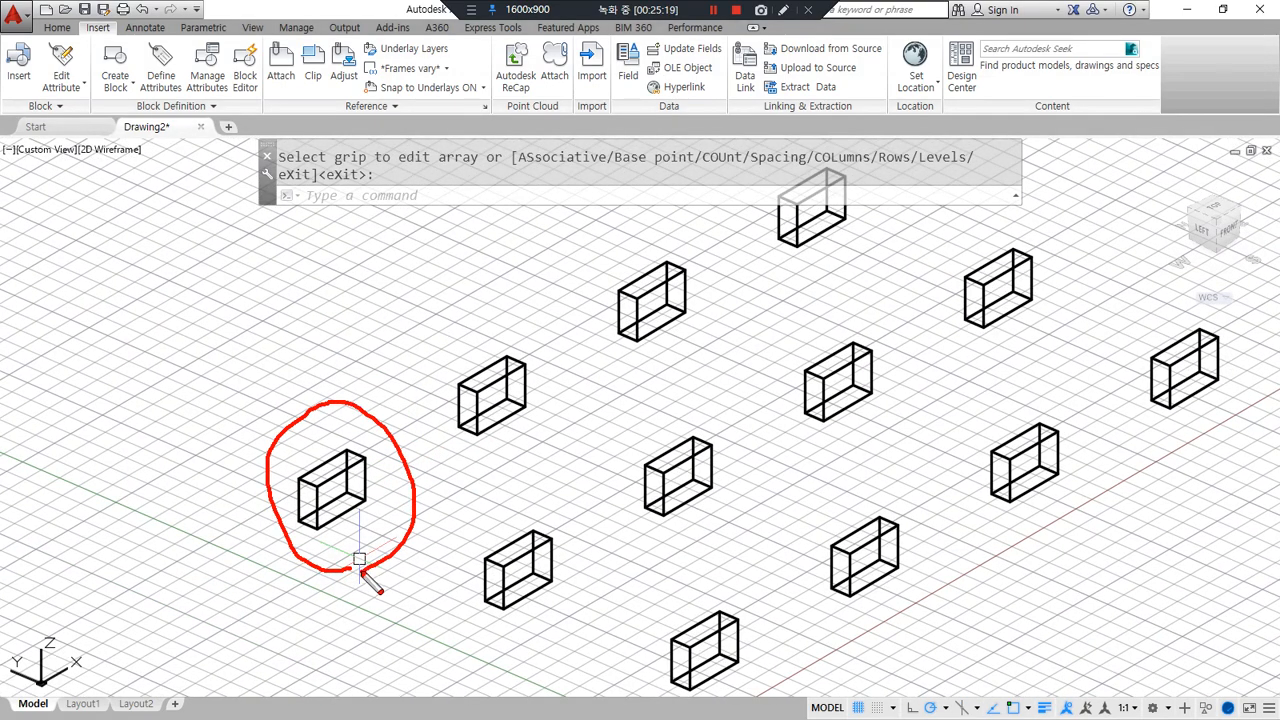
{"action": "mouse_move", "coordinate": [495, 466]}
{"action": "left_mouse_down"}
{"action": "mouse_move", "coordinate": [554, 365]}
{"action": "mouse_move", "coordinate": [498, 466]}
{"action": "left_mouse_up"}
{"action": "key", "text": "Escape"}
Draw a 10 by 10 square in the plane of the leftmost box's long front face, starting at its front top corner.
{"action": "scroll", "coordinate": [479, 396], "scroll_direction": "up", "scroll_amount": 8}
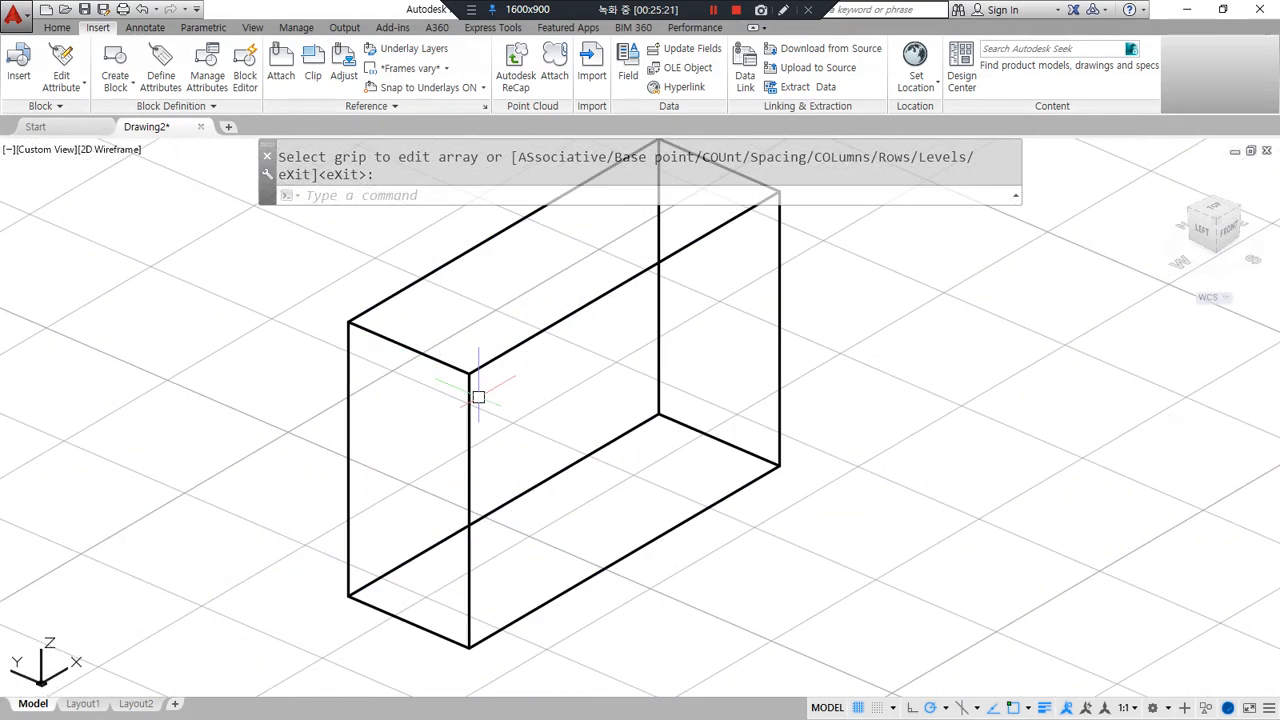
{"action": "mouse_move", "coordinate": [473, 259]}
{"action": "left_mouse_down"}
{"action": "mouse_move", "coordinate": [586, 325]}
{"action": "mouse_move", "coordinate": [578, 412]}
{"action": "mouse_move", "coordinate": [495, 470]}
{"action": "mouse_move", "coordinate": [378, 445]}
{"action": "mouse_move", "coordinate": [418, 386]}
{"action": "mouse_move", "coordinate": [452, 365]}
{"action": "left_mouse_up"}
{"action": "type", "text": "rec"}
{"action": "key", "text": "Return"}
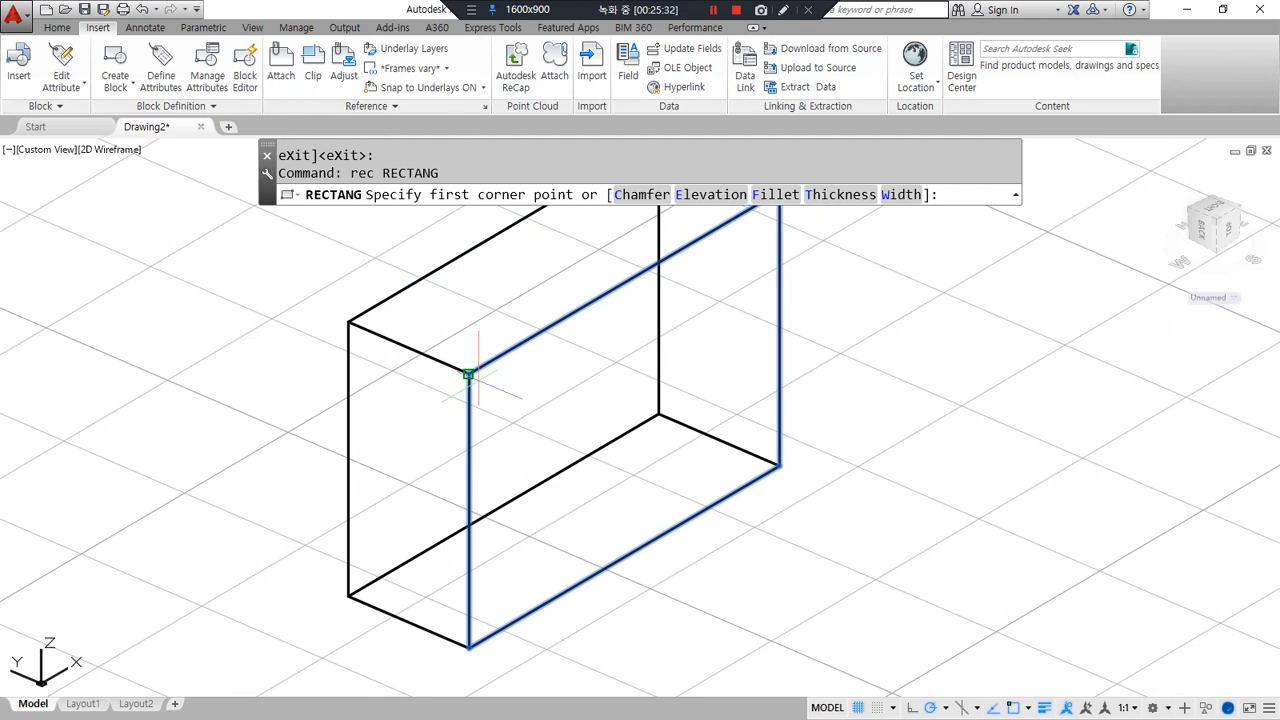
{"action": "left_click", "coordinate": [468, 373]}
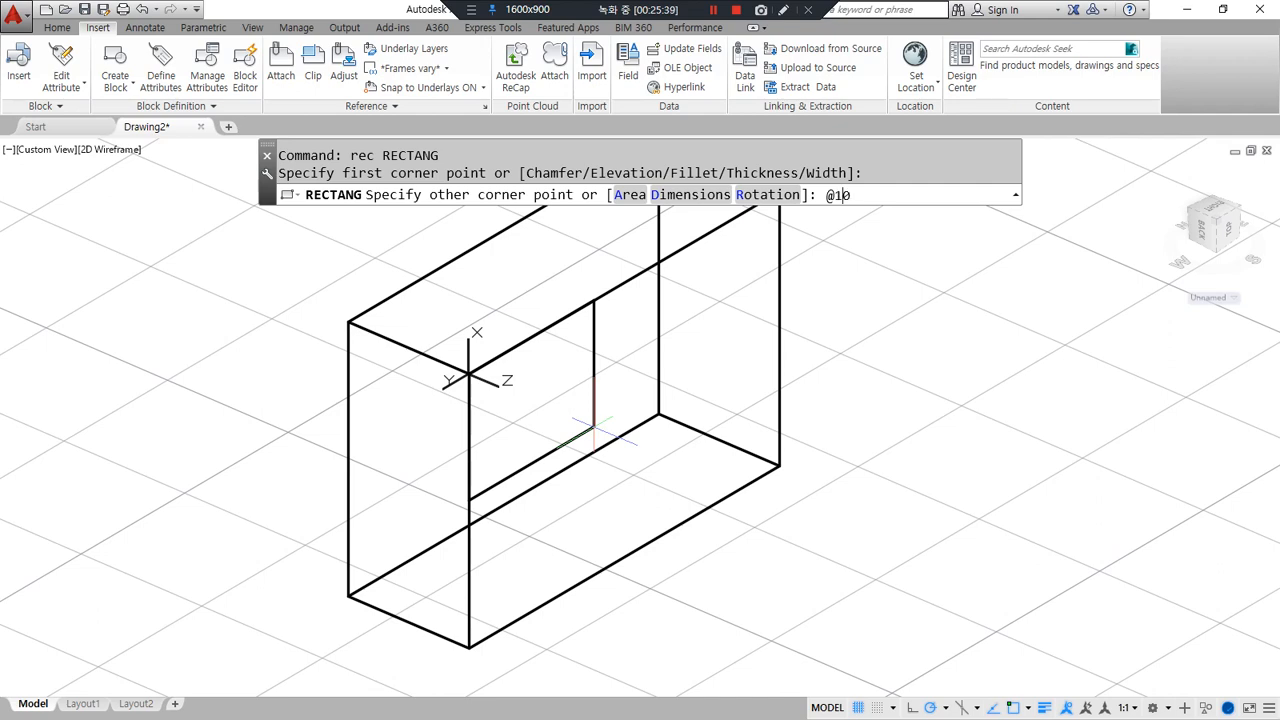
{"action": "type", "text": "@10,10"}
{"action": "key", "text": "Return"}
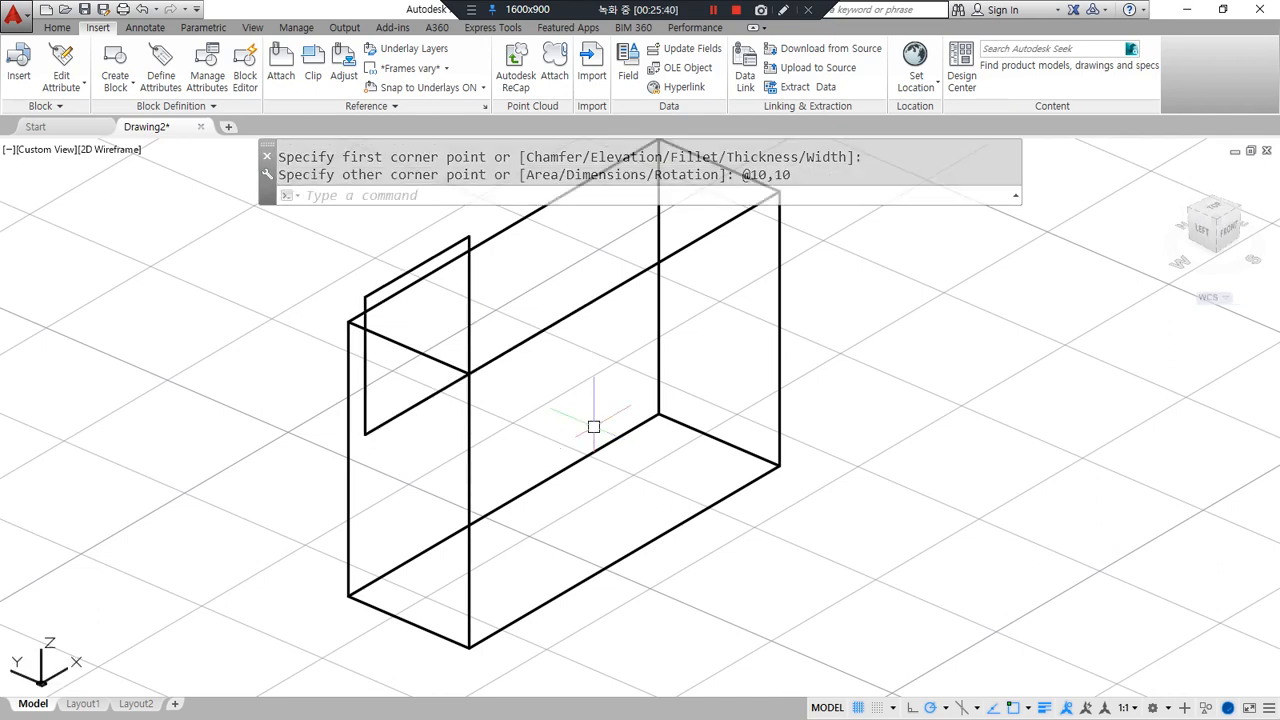
Move the square by its upper outer corner to the box's front top corner, placing it on the long front face.
{"action": "type", "text": "m"}
{"action": "key", "text": "Return"}
{"action": "left_click", "coordinate": [390, 283]}
{"action": "key", "text": "Return"}
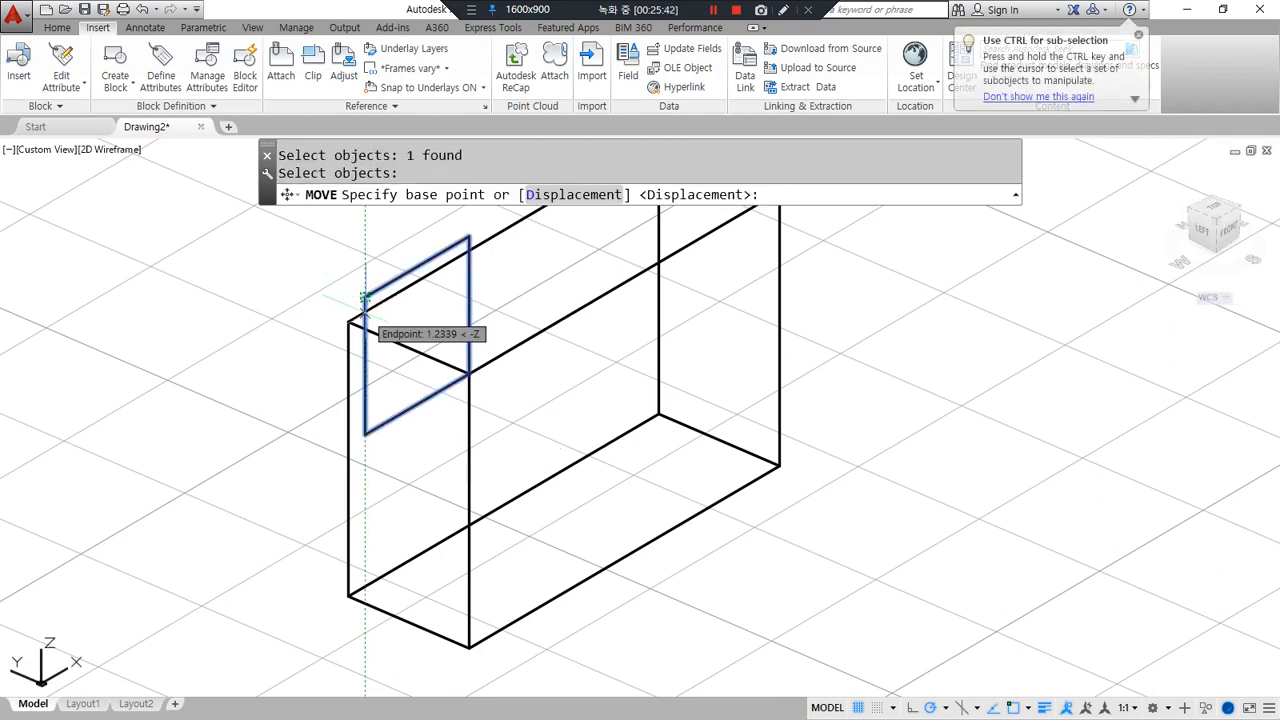
{"action": "left_click", "coordinate": [365, 298]}
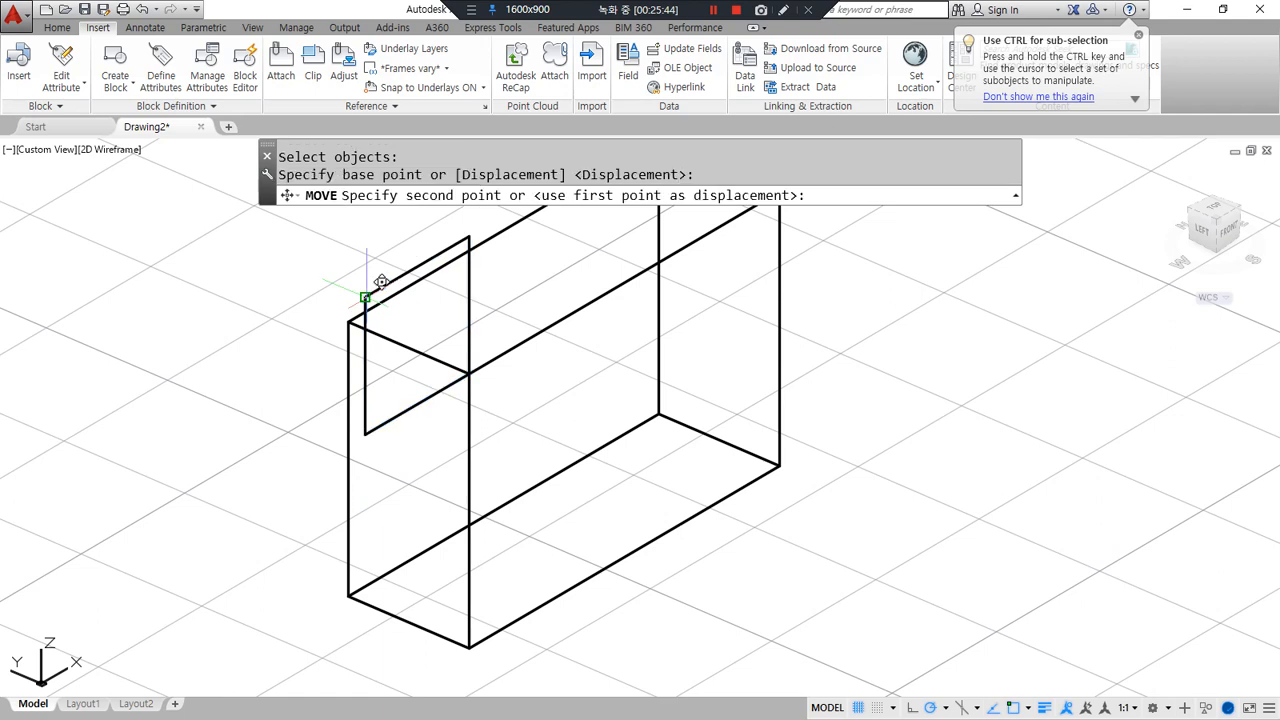
{"action": "left_click", "coordinate": [469, 373]}
Extrude the square through the full depth of the box to its back face.
{"action": "type", "text": "ext"}
{"action": "key", "text": "Return"}
{"action": "left_click", "coordinate": [519, 477]}
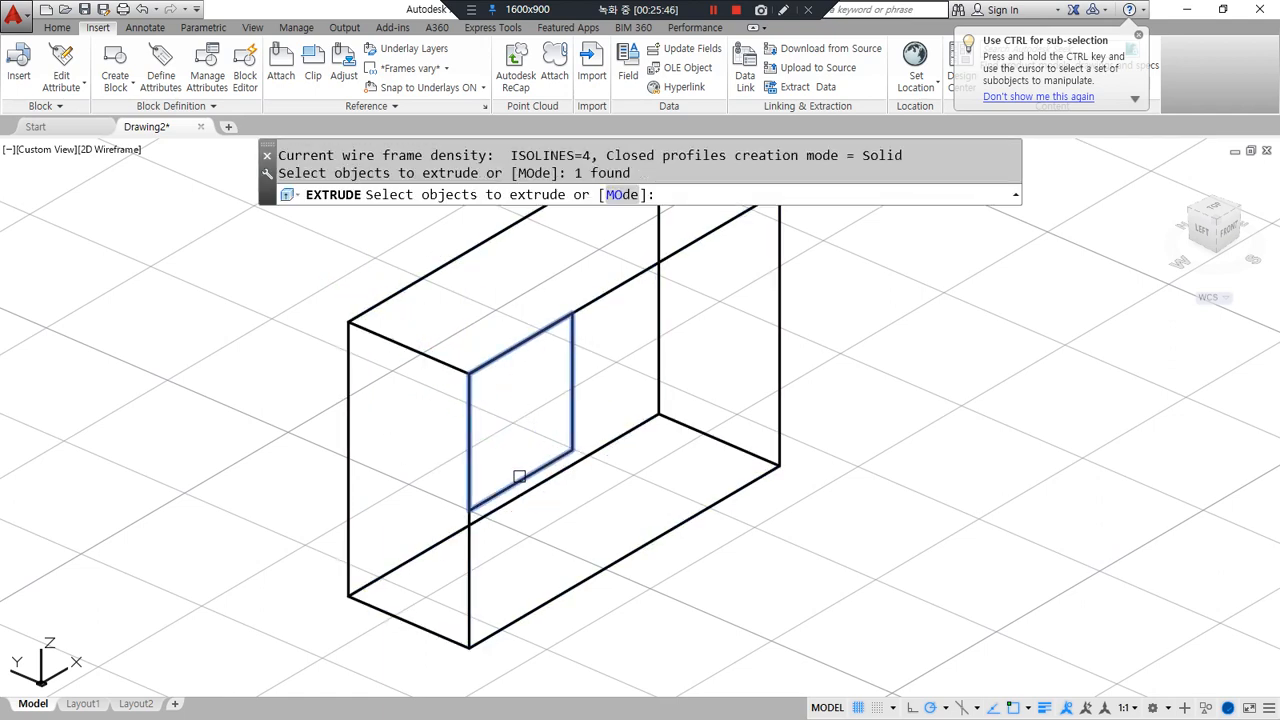
{"action": "key", "text": "Return"}
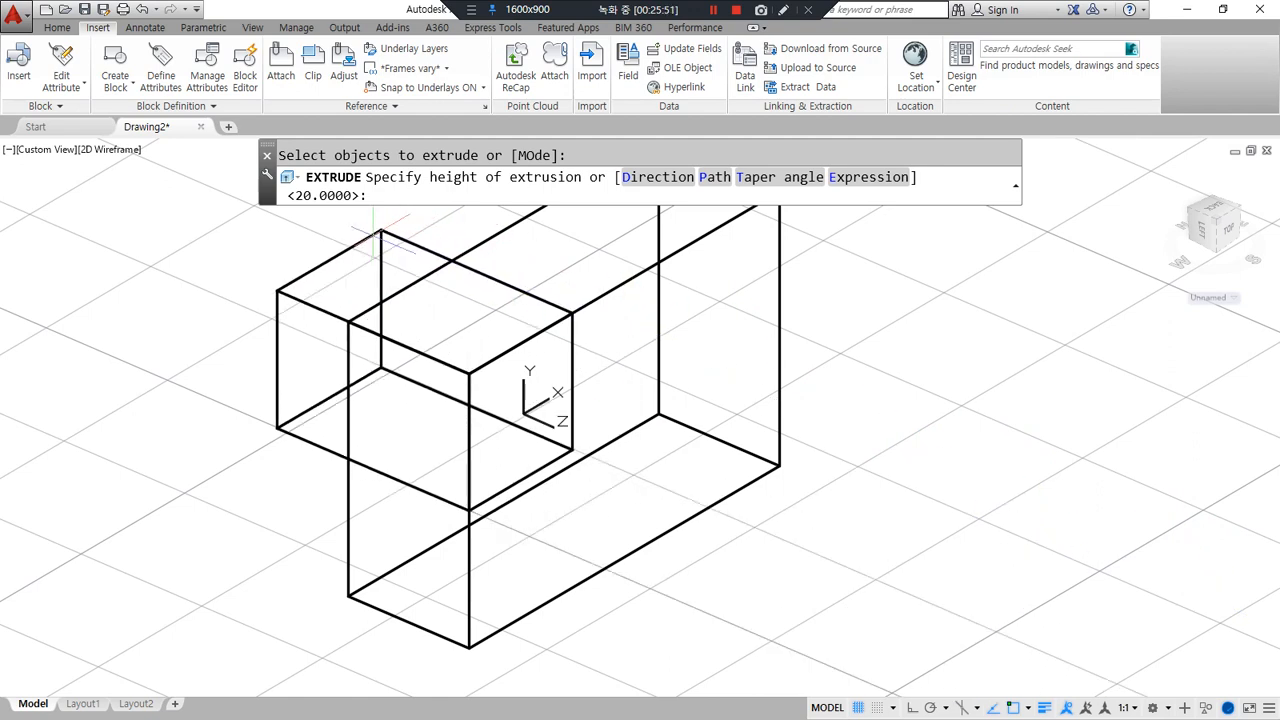
{"action": "left_click", "coordinate": [194, 471]}
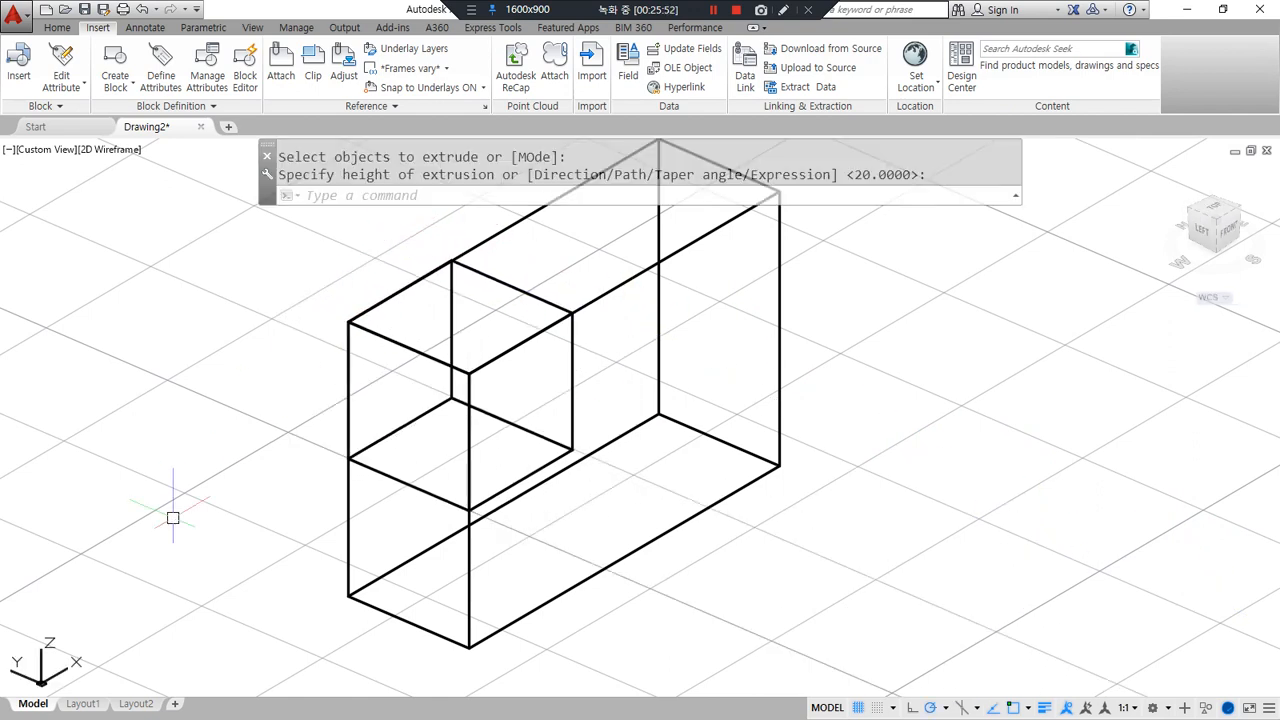
Subtract the small extruded block from the leftmost box.
{"action": "type", "text": "su"}
{"action": "key", "text": "Return"}
{"action": "left_click", "coordinate": [598, 295]}
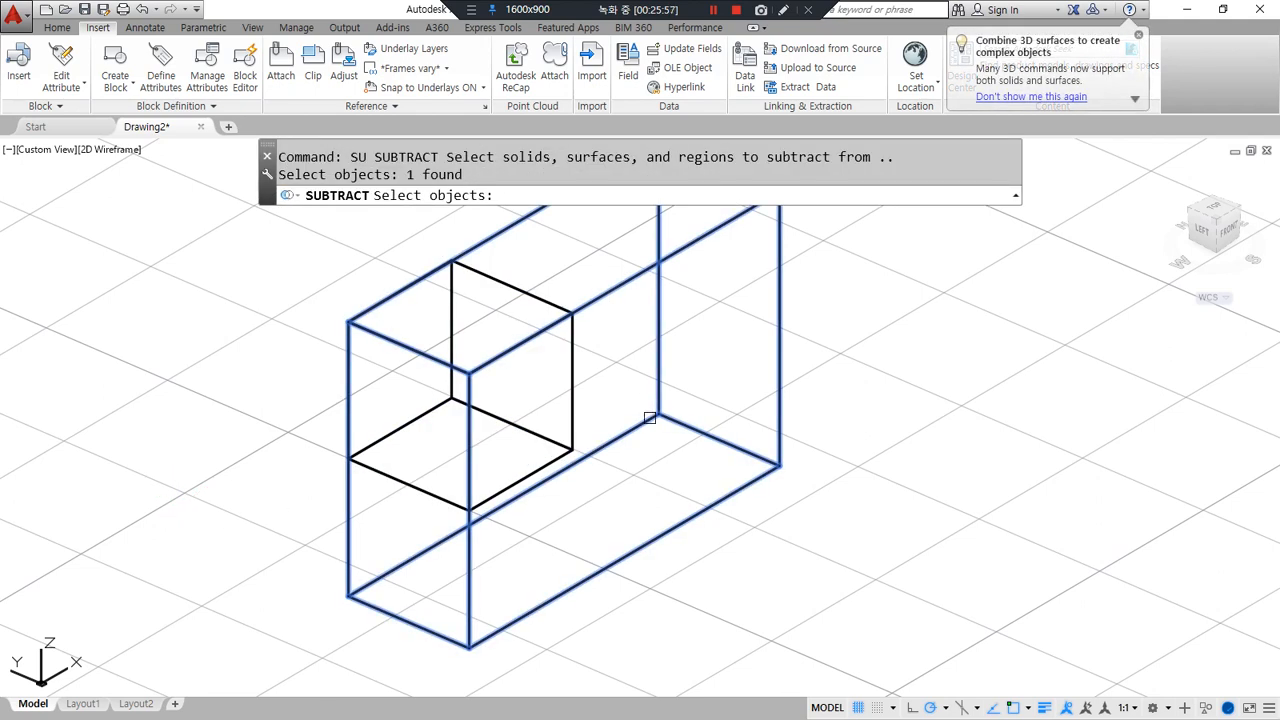
{"action": "key", "text": "Return"}
{"action": "left_click", "coordinate": [560, 384]}
{"action": "left_click", "coordinate": [586, 349]}
{"action": "left_click", "coordinate": [573, 366]}
{"action": "key", "text": "Return"}
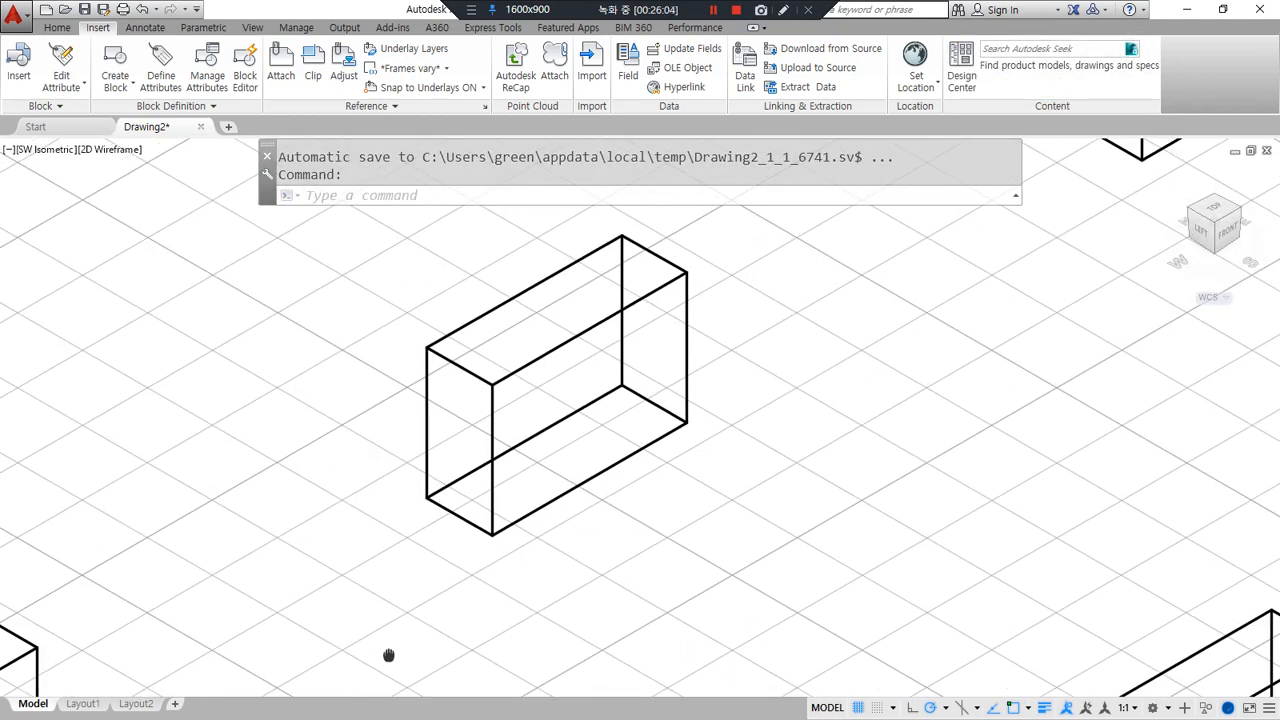
Draw a 10 by 10 square in the plane of another uncut box's long front face, starting at its front top corner.
{"action": "scroll", "coordinate": [494, 503], "scroll_direction": "up", "scroll_amount": 5}
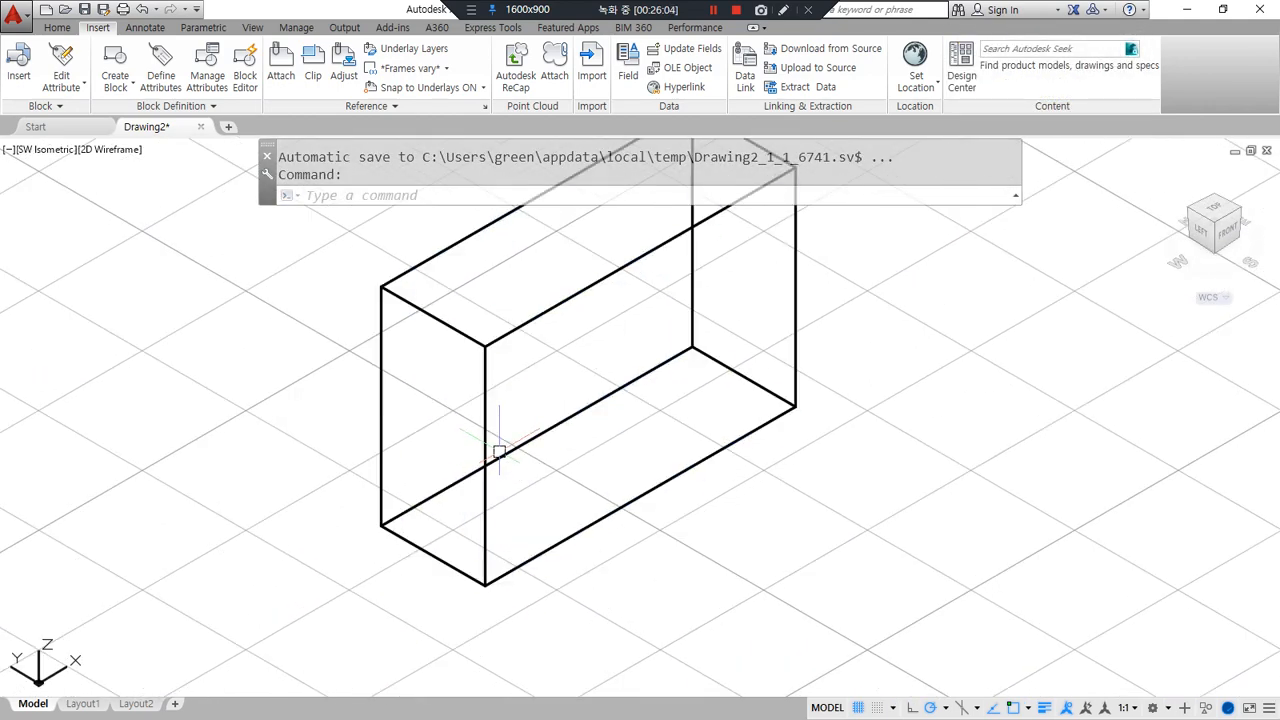
{"action": "type", "text": "rec"}
{"action": "key", "text": "Return"}
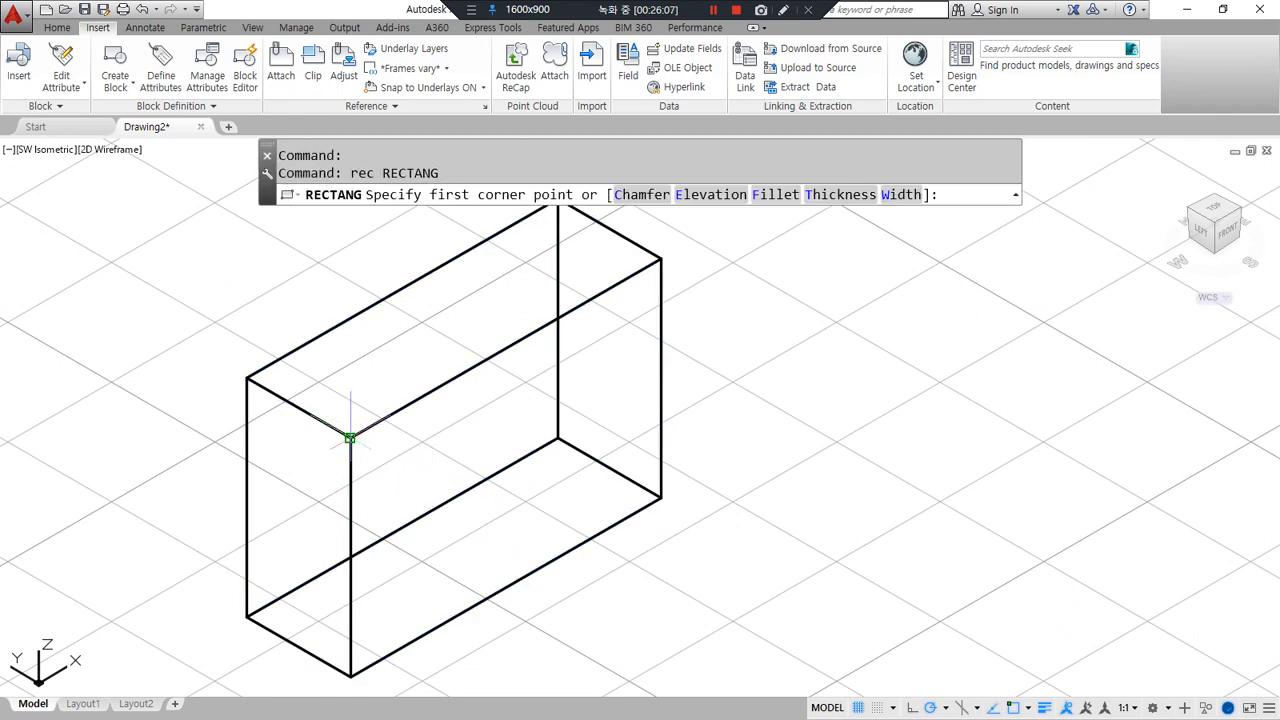
{"action": "left_click", "coordinate": [349, 437]}
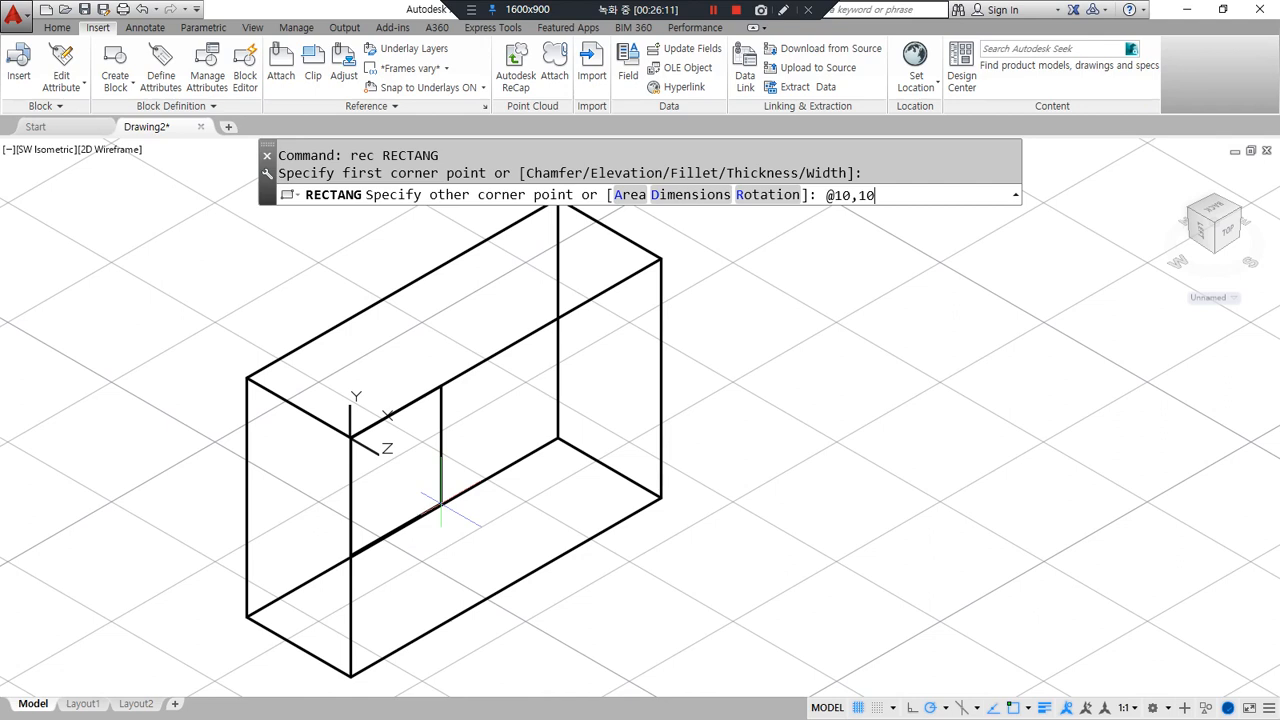
{"action": "key", "text": "Return"}
Move the square by its top edge's midpoint toward the middle of the box's long front top edge.
{"action": "type", "text": "m"}
{"action": "key", "text": "Return"}
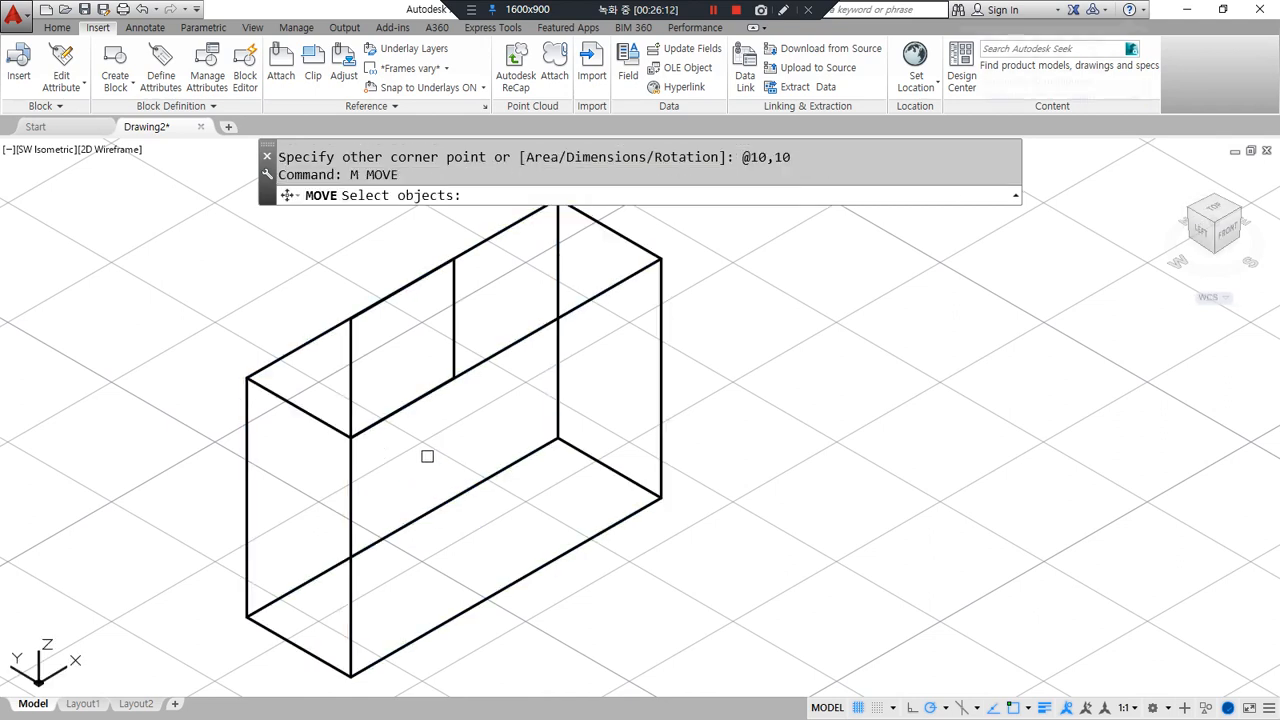
{"action": "left_click", "coordinate": [392, 294]}
{"action": "key", "text": "Return"}
{"action": "left_click", "coordinate": [400, 290]}
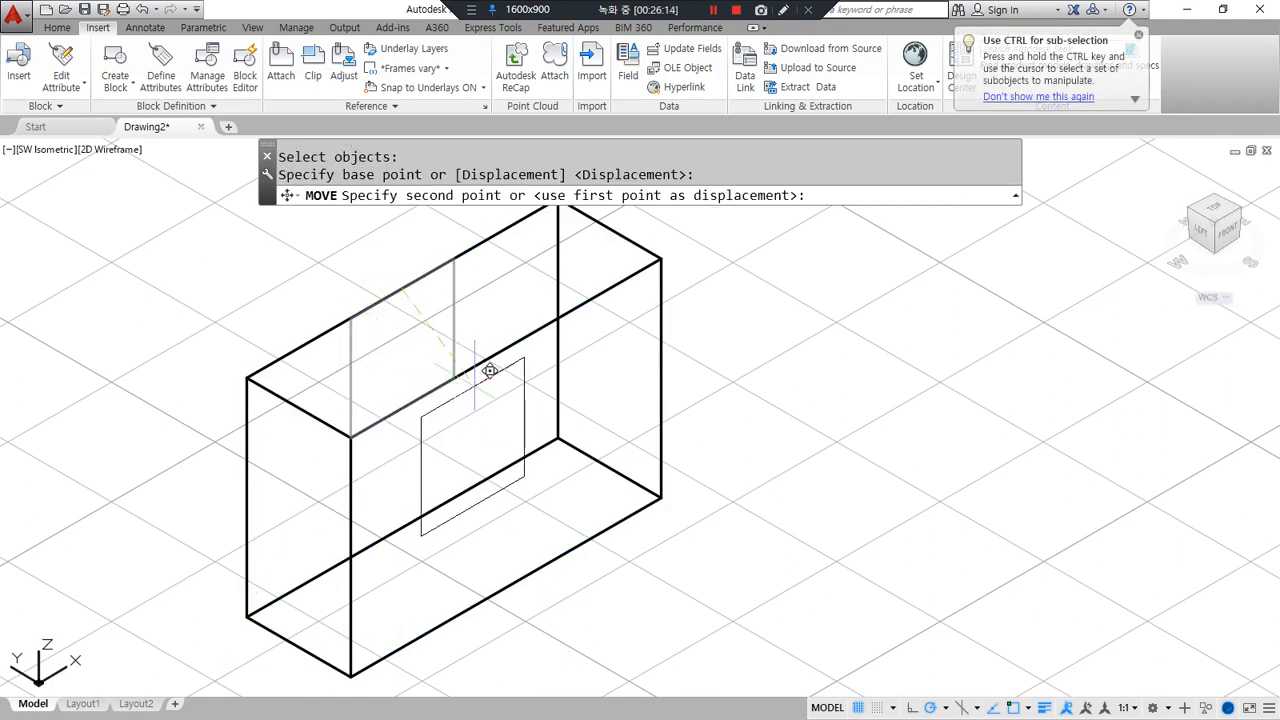
{"action": "left_click", "coordinate": [545, 325]}
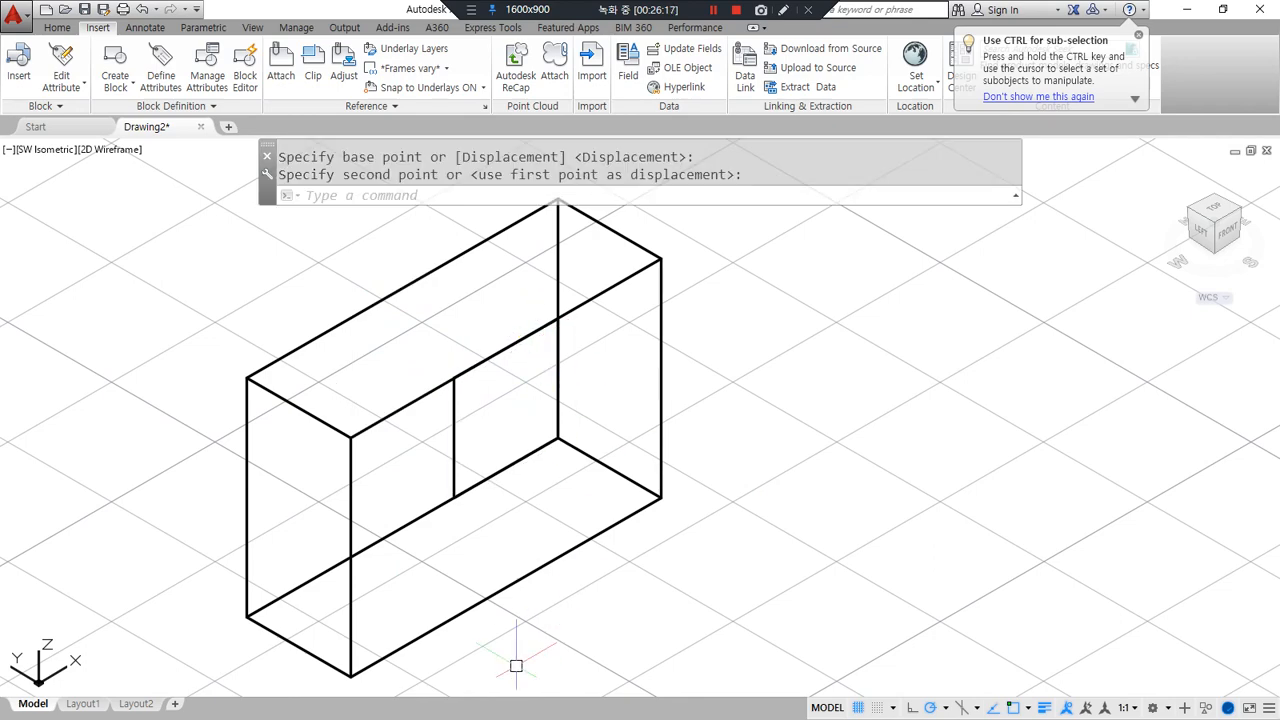
Move the square by its top edge's midpoint onto the midpoint of the box's long front top edge.
{"action": "middle_click_drag", "start_coordinate": [560, 597], "coordinate": [563, 591], "text": "shift"}
{"action": "type", "text": "m"}
{"action": "key", "text": "Return"}
{"action": "left_click", "coordinate": [438, 405]}
{"action": "key", "text": "Return"}
{"action": "left_click", "coordinate": [505, 337]}
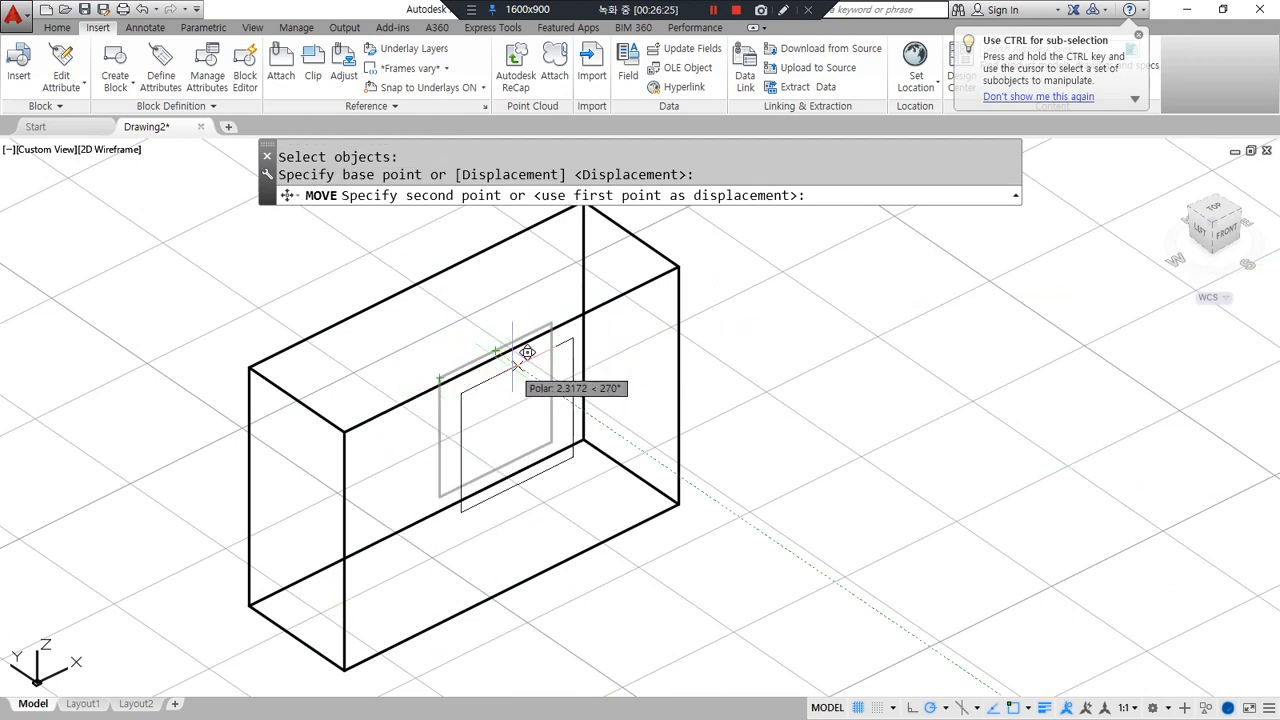
{"action": "type", "text": "mid"}
{"action": "key", "text": "Return"}
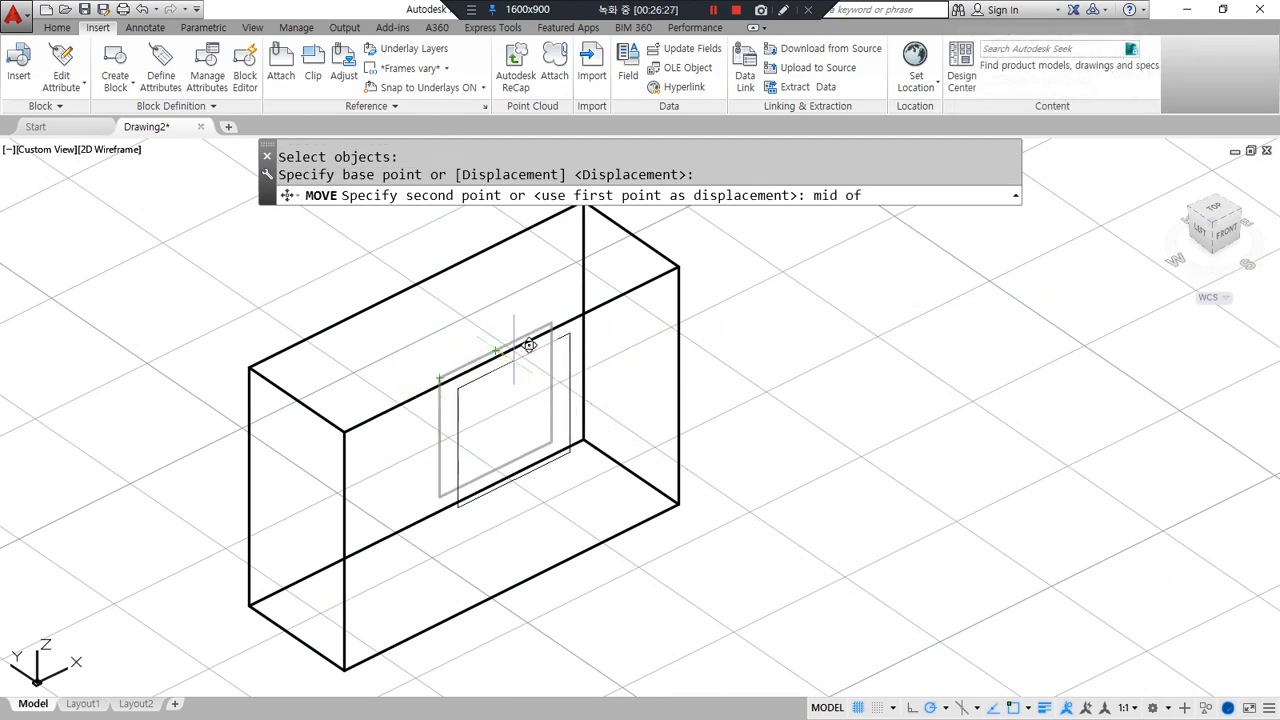
{"action": "left_click", "coordinate": [520, 347]}
Extrude the centred square through the full depth of the box to its back face.
{"action": "middle_click_drag", "start_coordinate": [457, 449], "coordinate": [416, 439], "text": "shift"}
{"action": "type", "text": "EXT"}
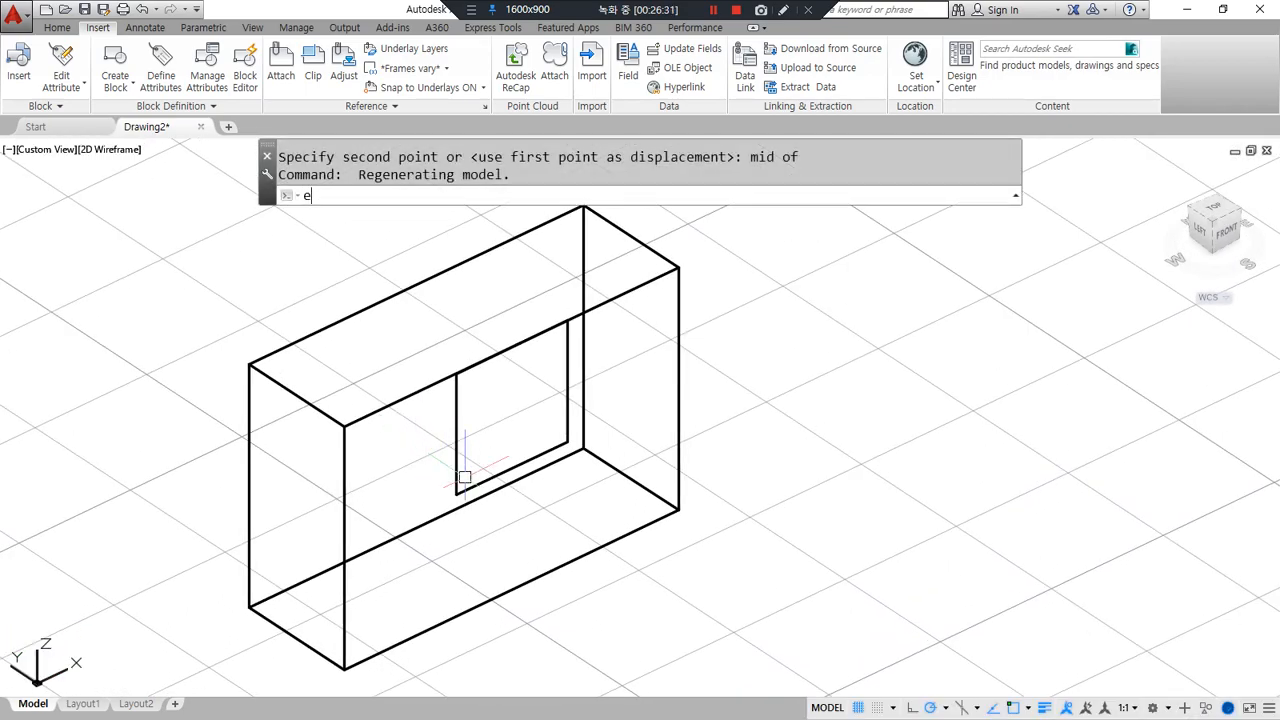
{"action": "key", "text": "Return"}
{"action": "left_click", "coordinate": [461, 472]}
{"action": "left_click", "coordinate": [437, 486]}
{"action": "key", "text": "Return"}
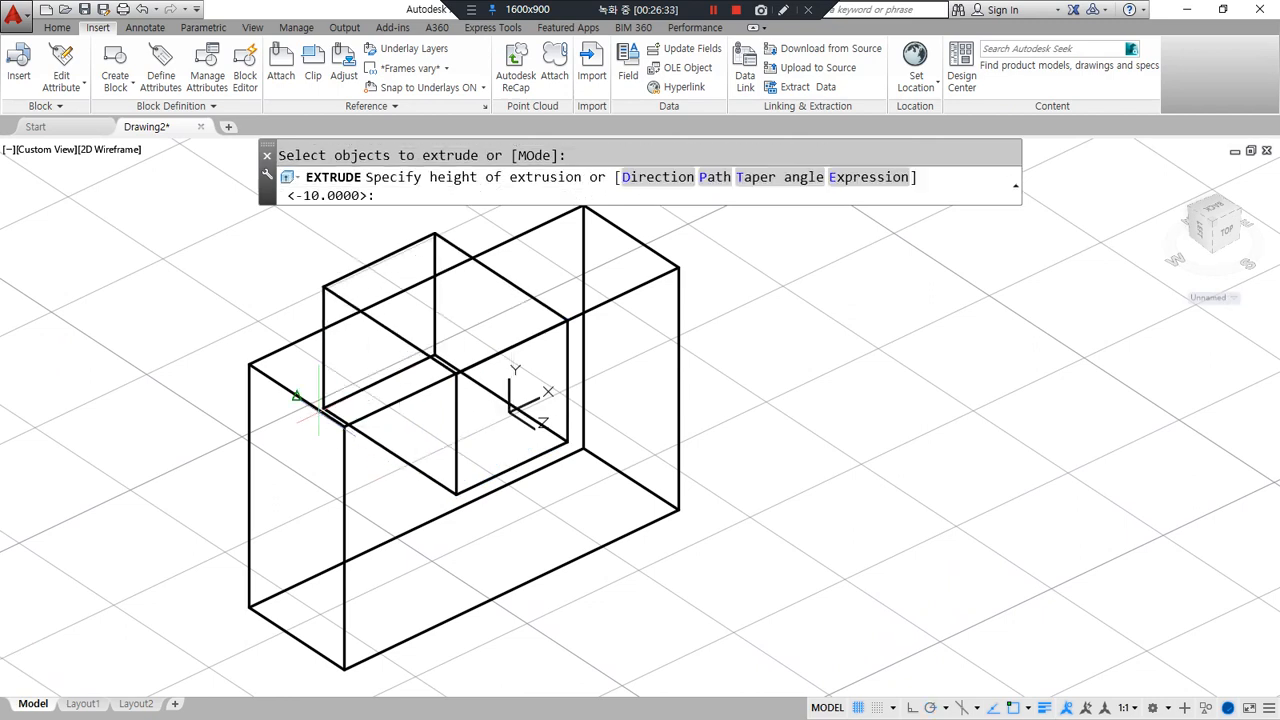
{"action": "left_click", "coordinate": [249, 364]}
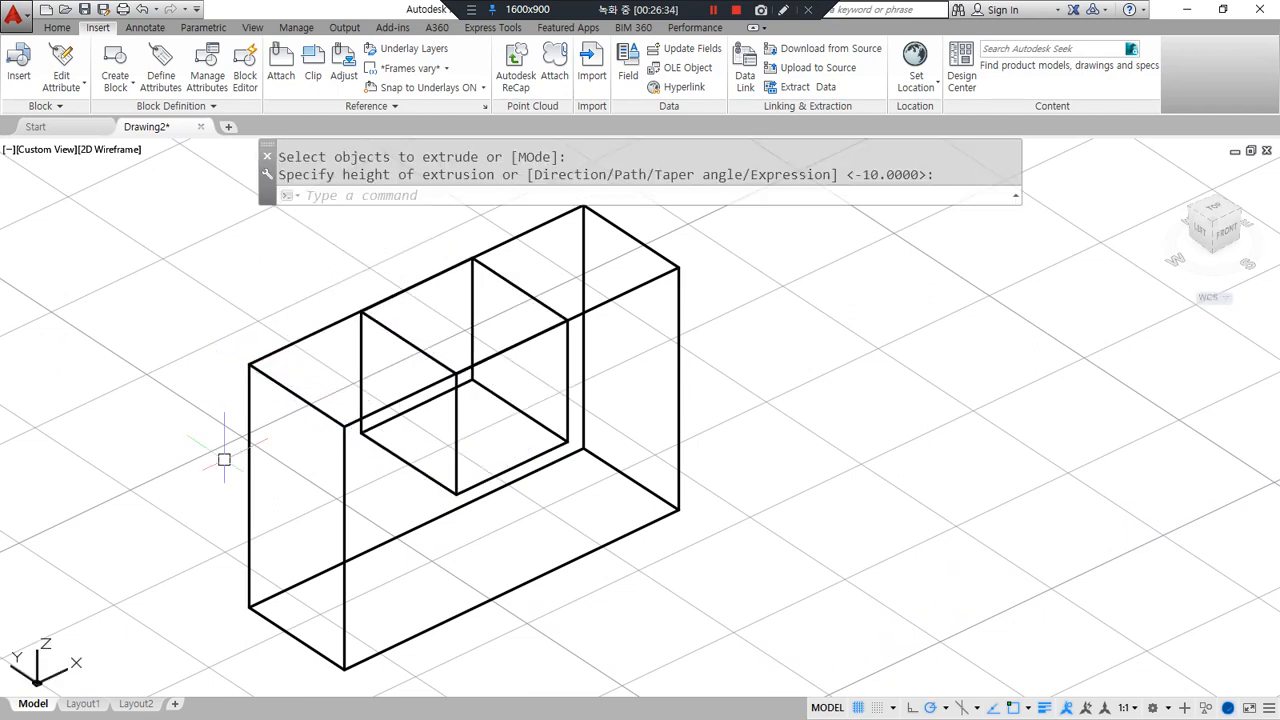
Subtract the extruded middle block from the box to cut a notch in its top.
{"action": "type", "text": "SU"}
{"action": "key", "text": "Return"}
{"action": "left_click", "coordinate": [300, 396]}
{"action": "key", "text": "Return"}
{"action": "left_click", "coordinate": [370, 323]}
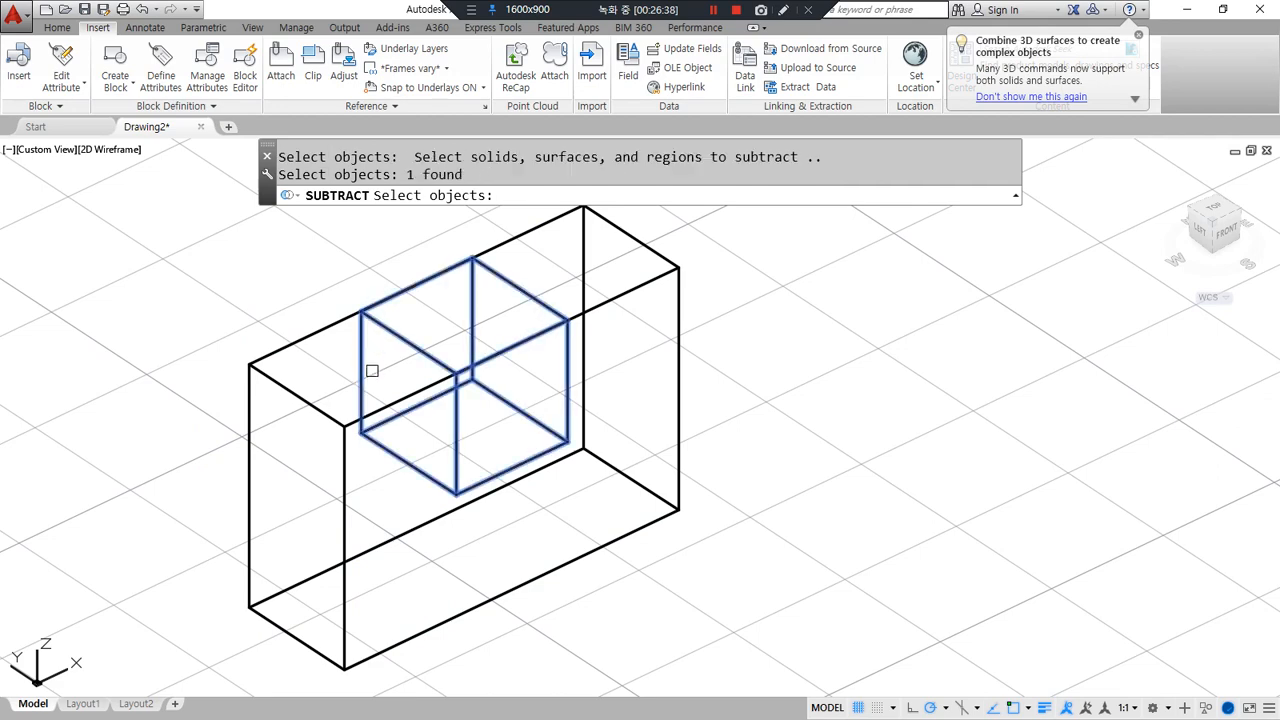
{"action": "key", "text": "Return"}
{"action": "type", "text": "R"}
{"action": "scroll", "coordinate": [392, 394], "scroll_direction": "down", "scroll_amount": 2}
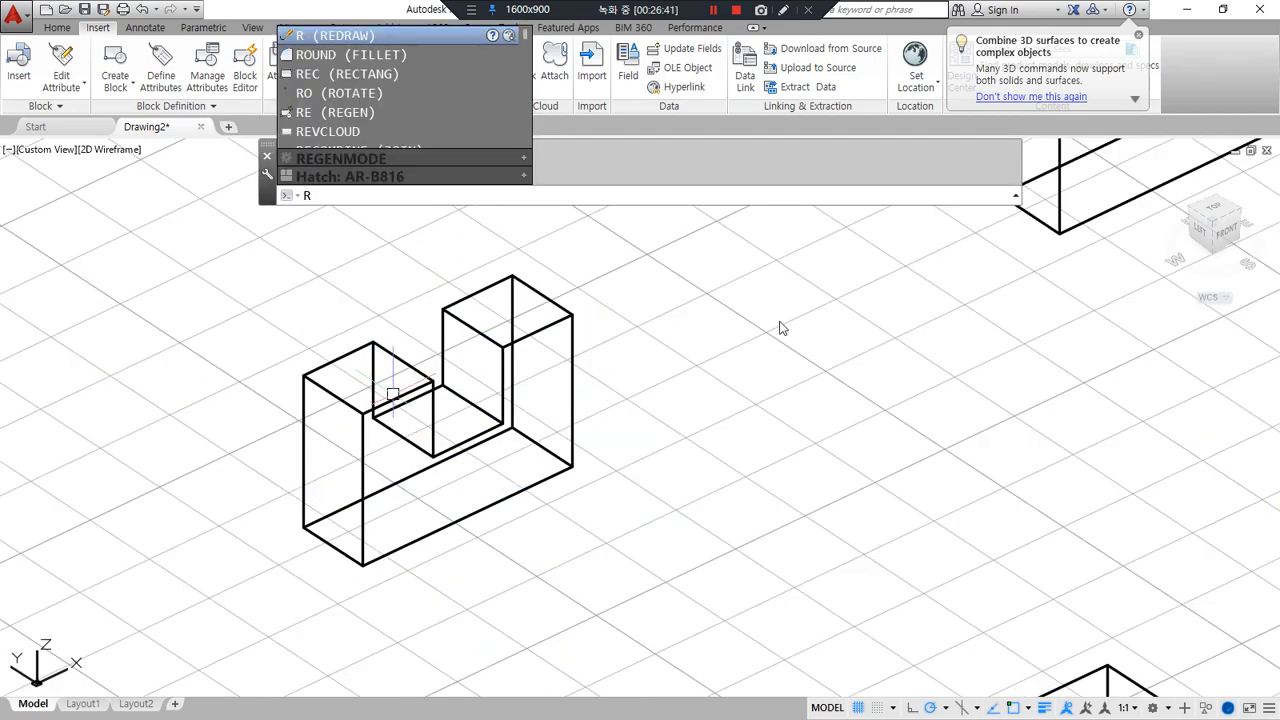
{"action": "left_click", "coordinate": [1138, 35]}
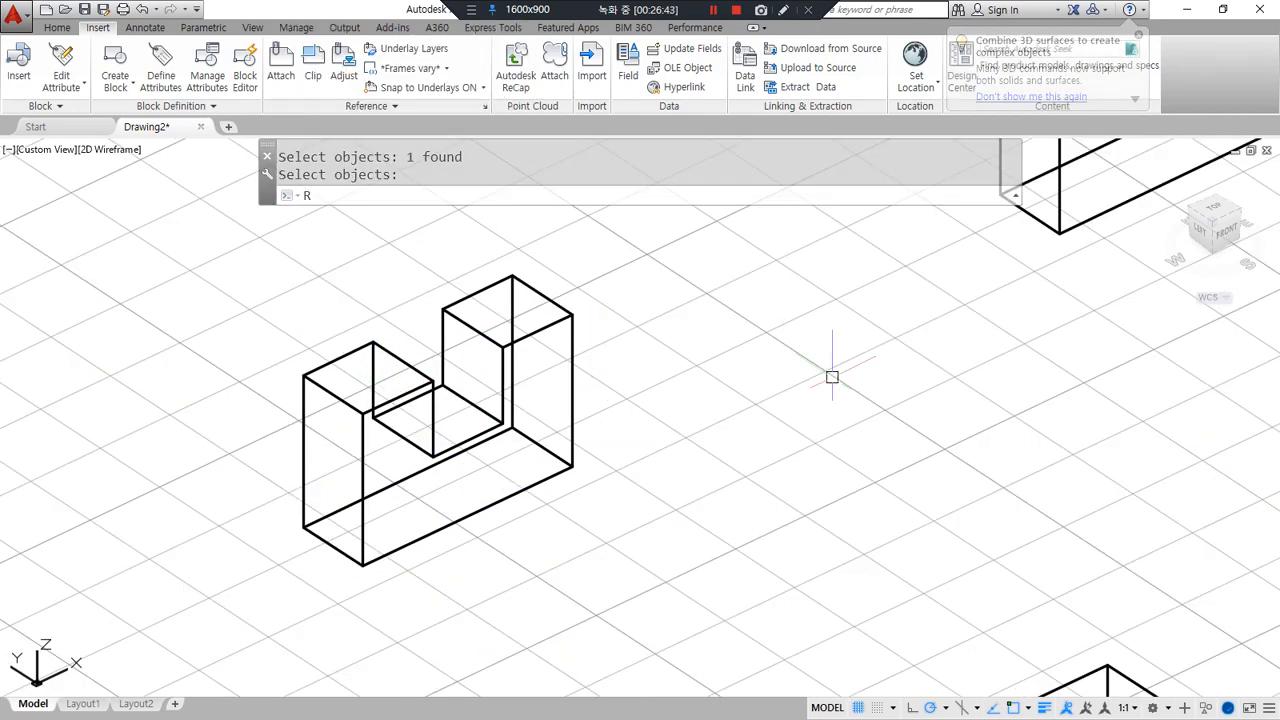
Align the UCS to the next uncut box's long front face, with the origin at its front bottom corner and X along the bottom edge.
{"action": "middle_click_drag", "start_coordinate": [894, 298], "coordinate": [420, 661]}
{"action": "middle_click_drag", "start_coordinate": [533, 571], "coordinate": [476, 560]}
{"action": "type", "text": "Ucs"}
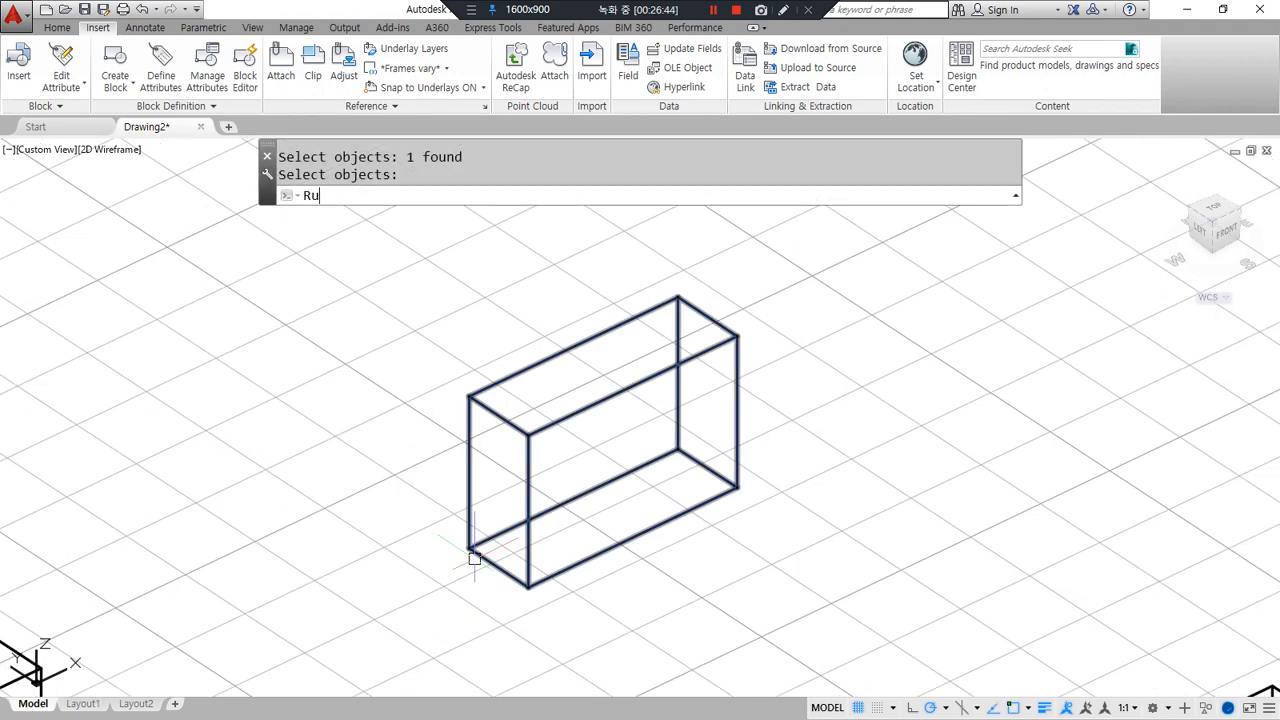
{"action": "key", "text": "space"}
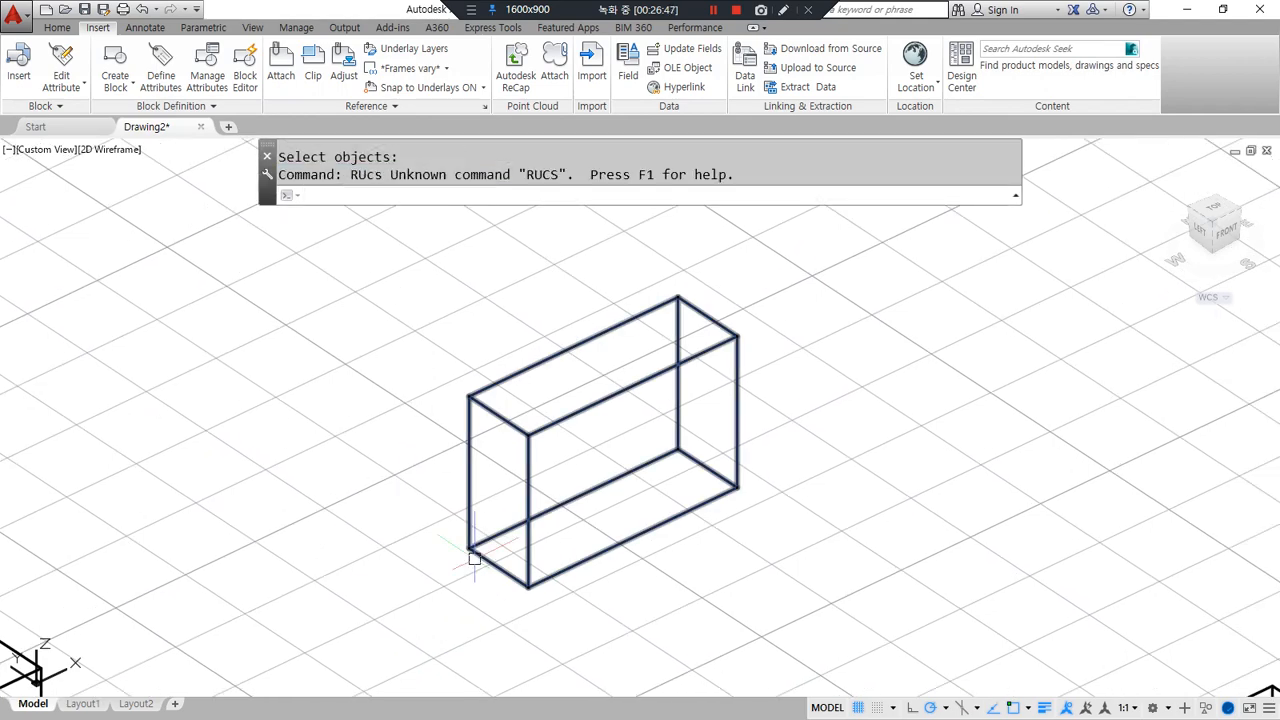
{"action": "type", "text": "ucs"}
{"action": "key", "text": "space"}
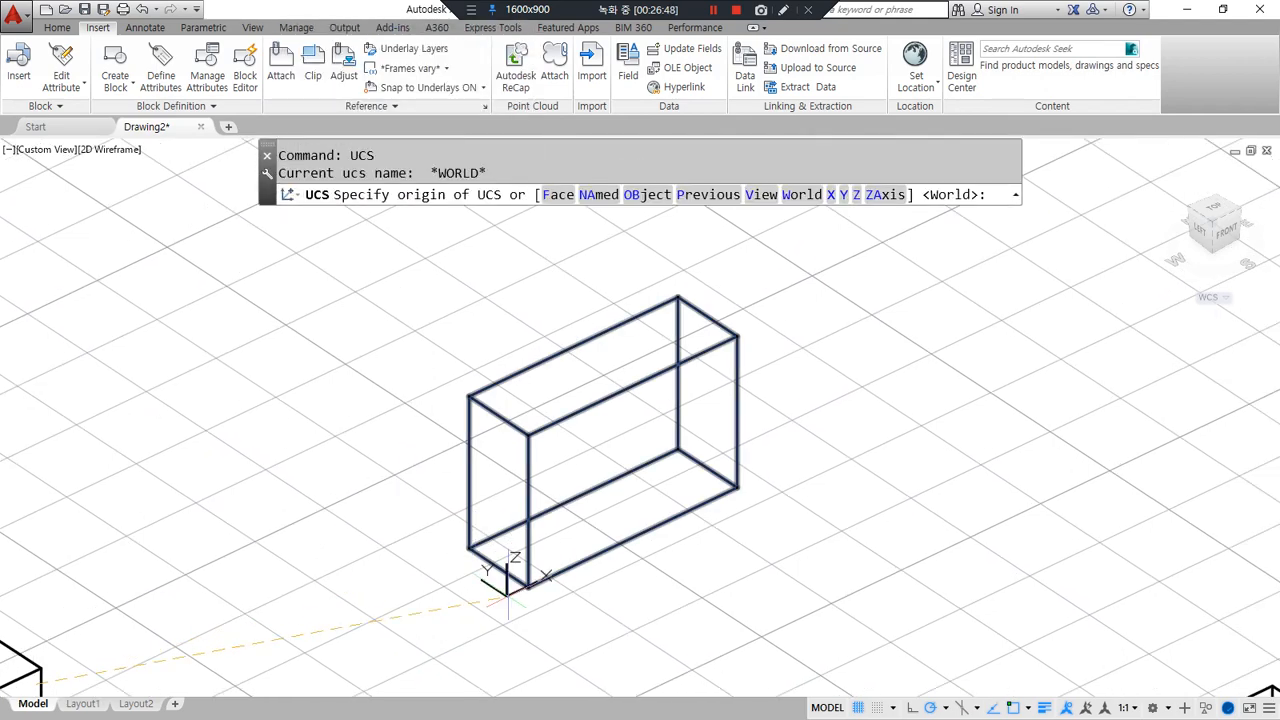
{"action": "left_click", "coordinate": [737, 488]}
{"action": "left_click", "coordinate": [528, 436]}
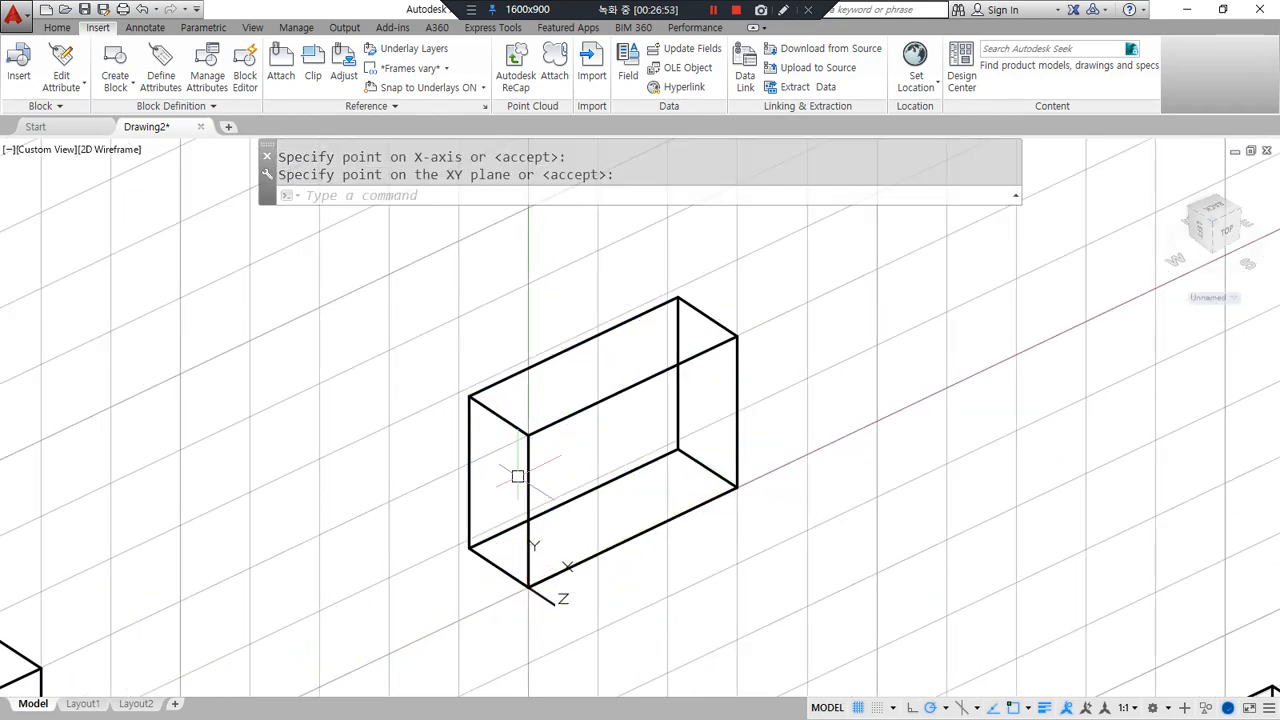
Draw a 10 by 10 square on the long front face, starting at the top corner above the UCS origin.
{"action": "type", "text": "rec"}
{"action": "key", "text": "Return"}
{"action": "left_click", "coordinate": [528, 436]}
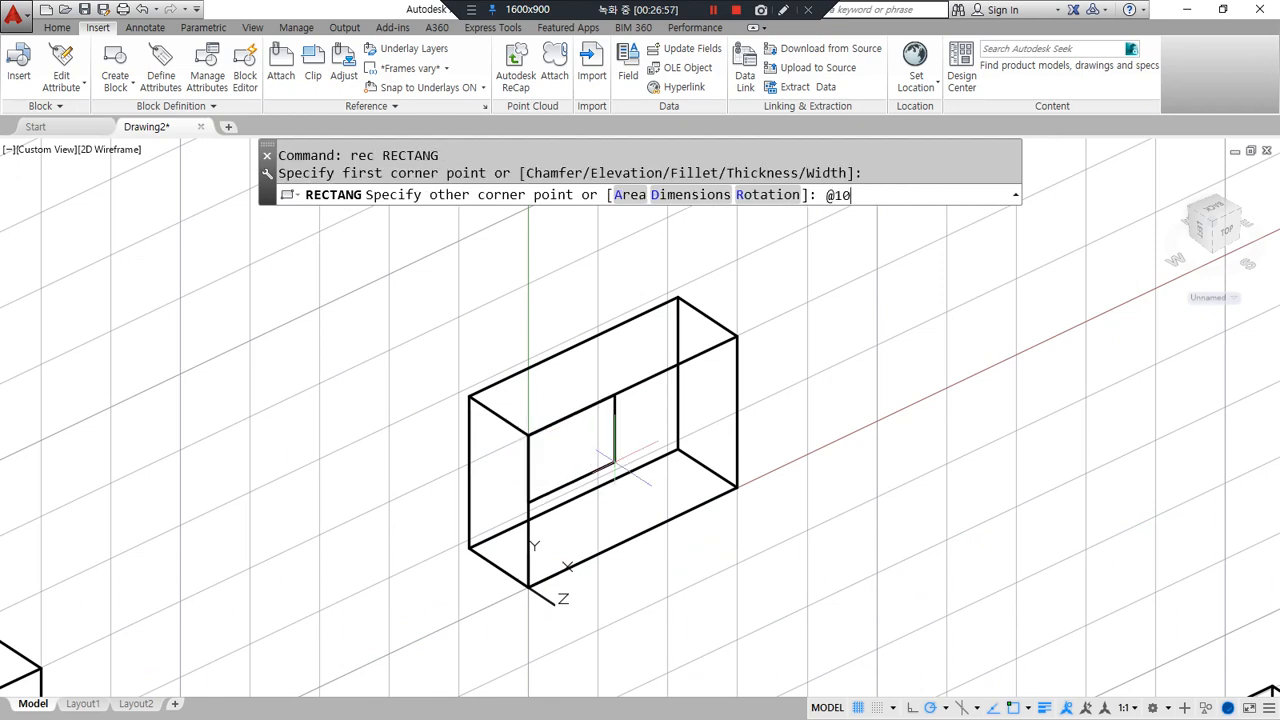
{"action": "type", "text": "@10,-10"}
{"action": "key", "text": "Return"}
Copy the square by its upper inner corner toward the opposite end of the long front top edge.
{"action": "scroll", "coordinate": [614, 461], "scroll_direction": "up", "scroll_amount": 2}
{"action": "type", "text": "c"}
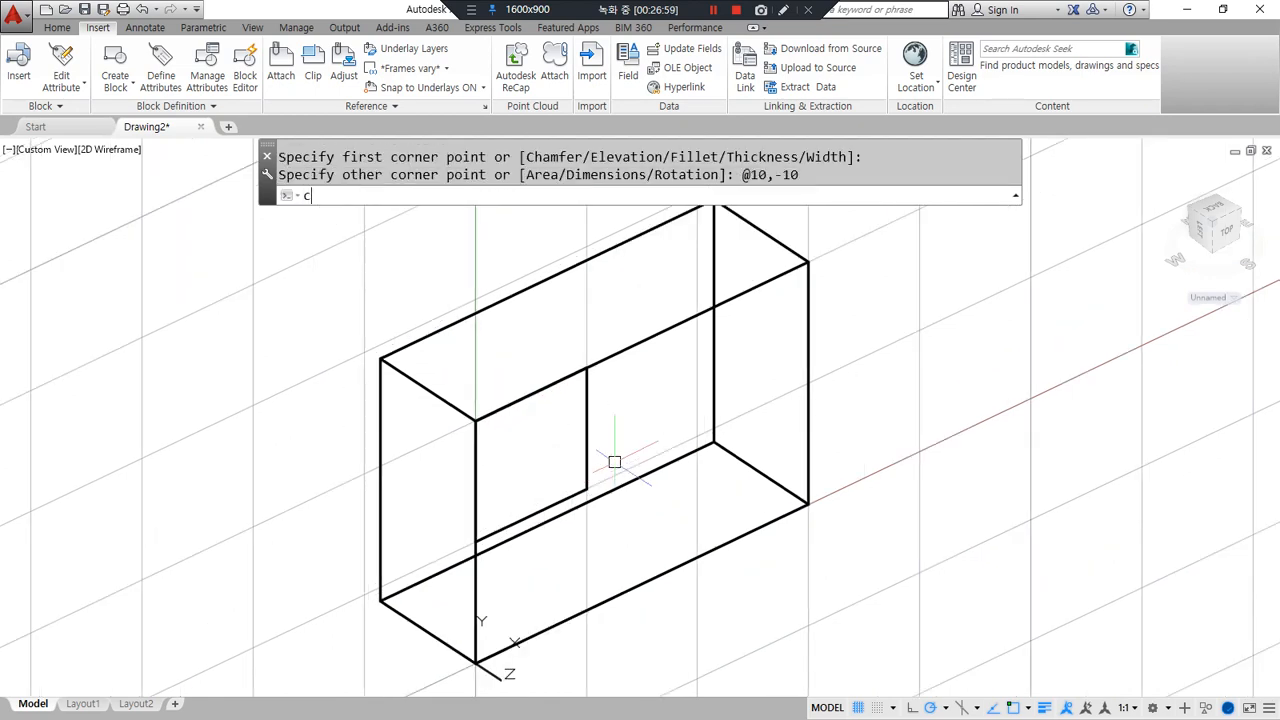
{"action": "type", "text": "o"}
{"action": "key", "text": "Return"}
{"action": "left_click", "coordinate": [584, 426]}
{"action": "key", "text": "Return"}
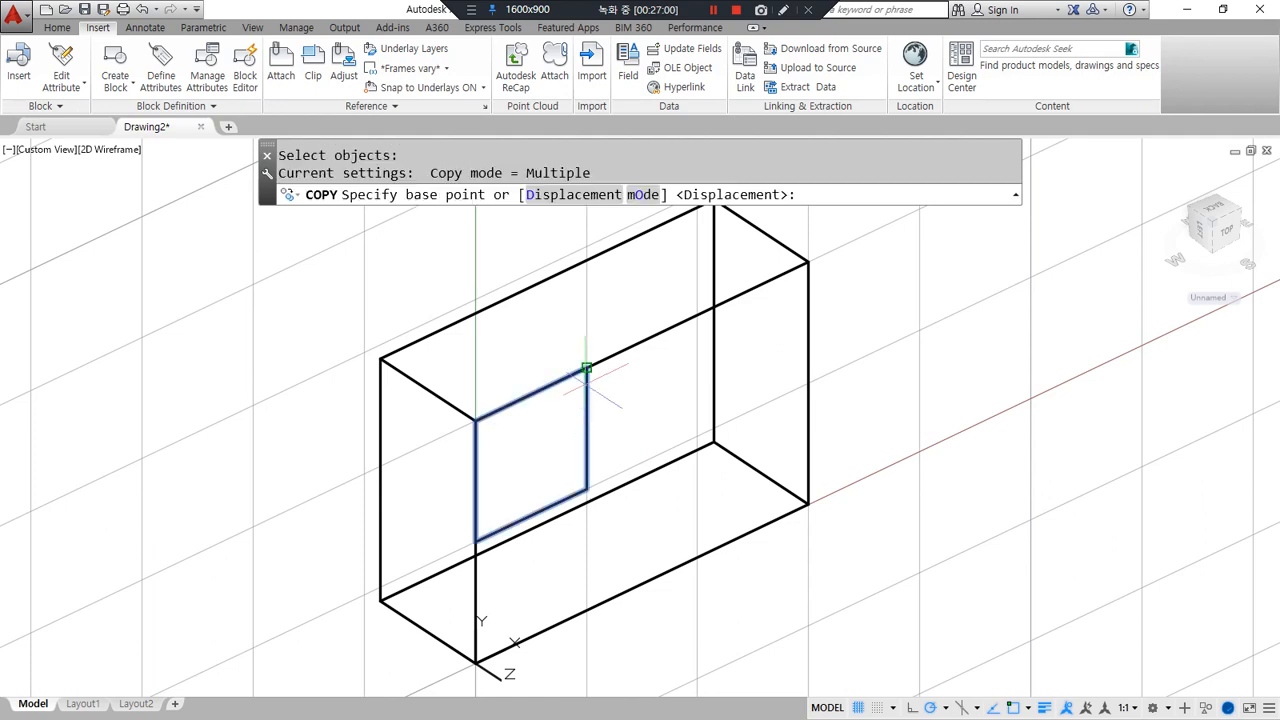
{"action": "left_click", "coordinate": [586, 370]}
{"action": "left_click", "coordinate": [801, 267]}
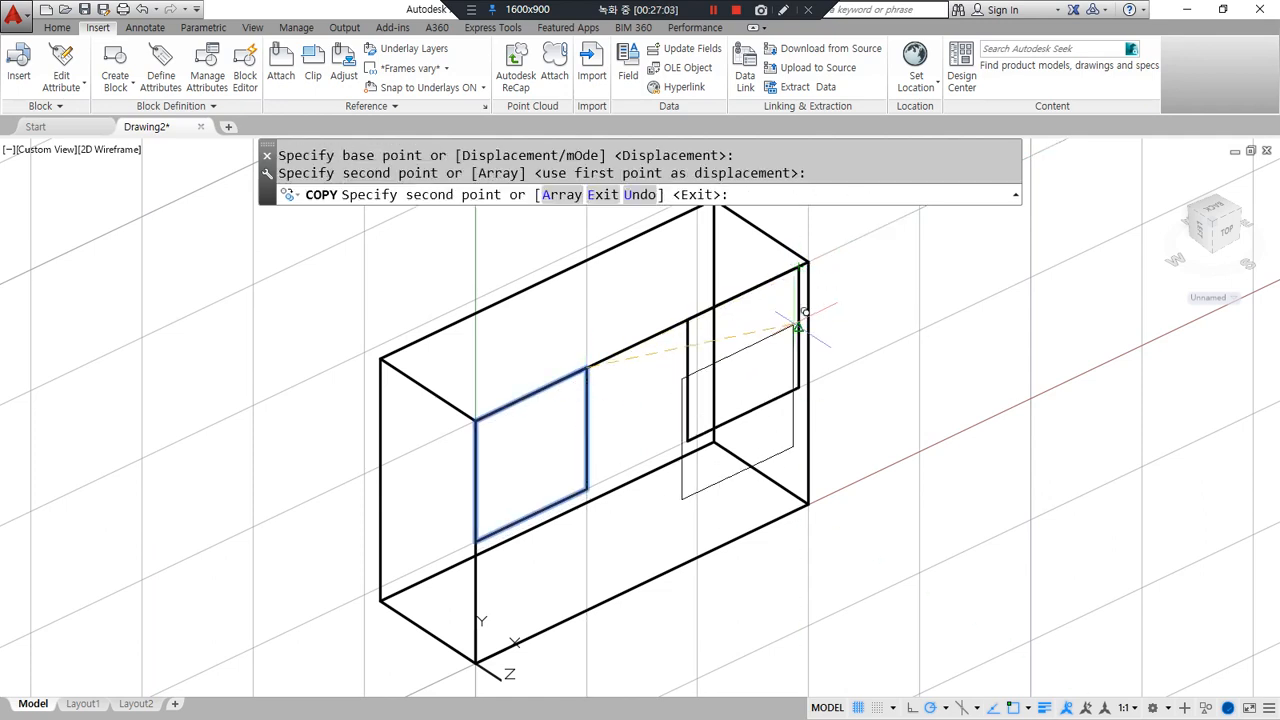
{"action": "key", "text": "Return"}
Move the copied square by its upper outer corner onto the box's front top corner.
{"action": "type", "text": "m"}
{"action": "key", "text": "Return"}
{"action": "scroll", "coordinate": [800, 275], "scroll_direction": "up", "scroll_amount": 4}
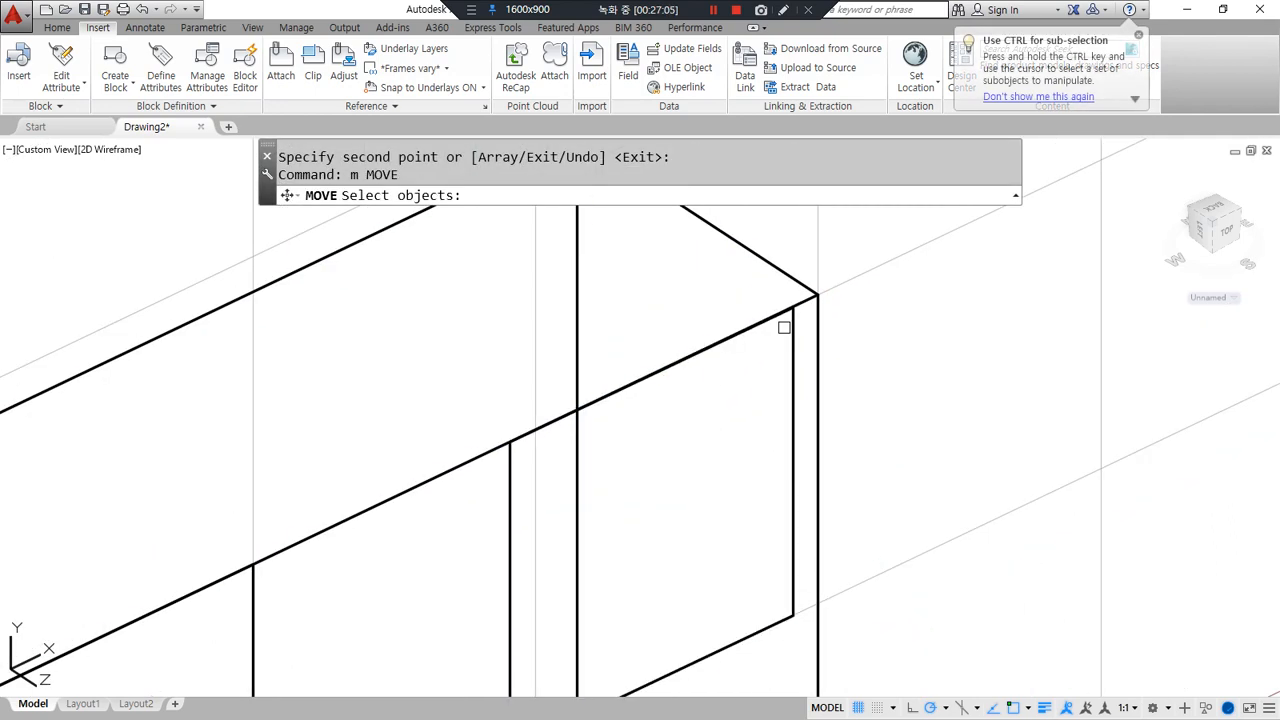
{"action": "left_click", "coordinate": [793, 318]}
{"action": "key", "text": "Return"}
{"action": "left_click", "coordinate": [793, 307]}
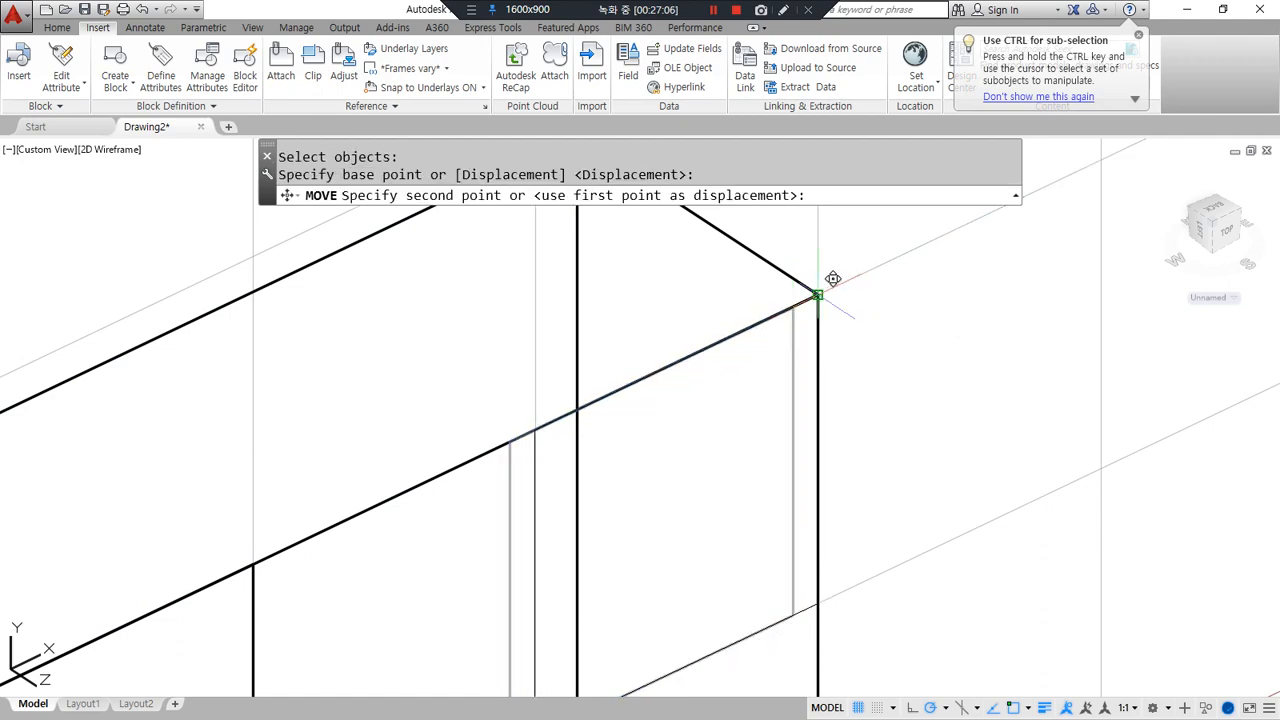
{"action": "left_click", "coordinate": [818, 295]}
Extrude both squares together through the full depth of the box to its back face.
{"action": "scroll", "coordinate": [661, 391], "scroll_direction": "down", "scroll_amount": 3}
{"action": "type", "text": "ext"}
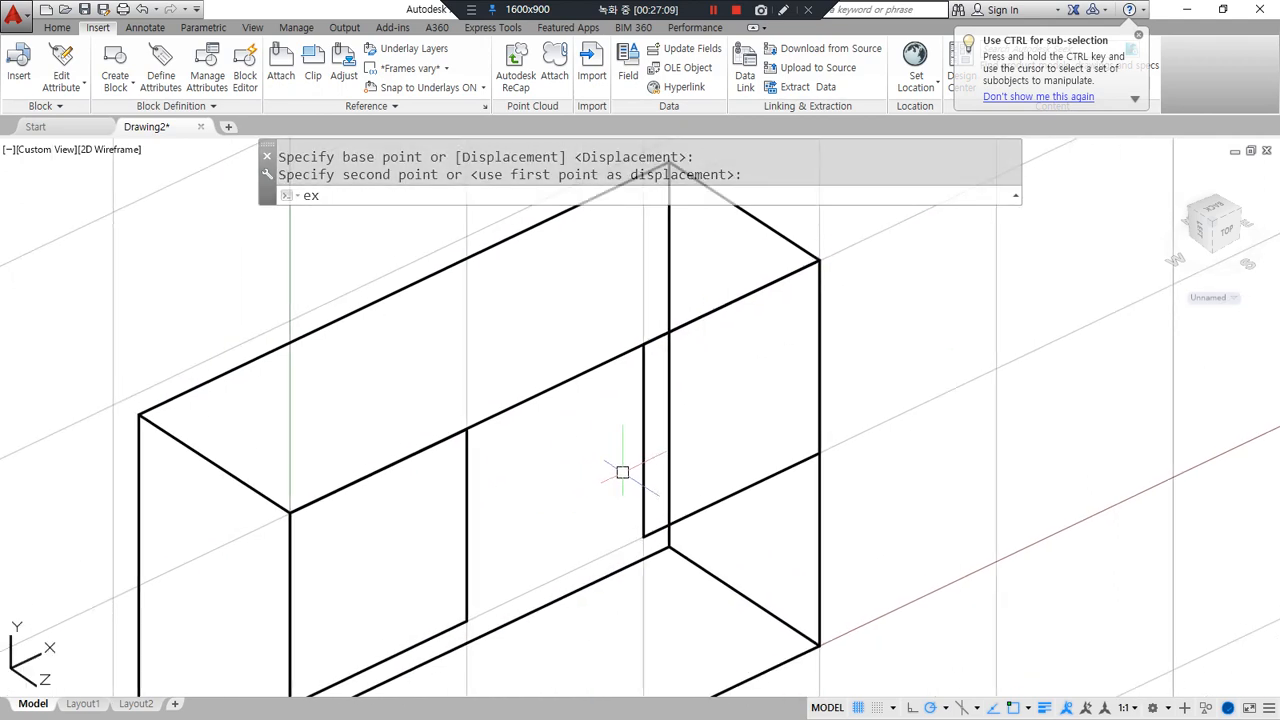
{"action": "key", "text": "Return"}
{"action": "left_click", "coordinate": [646, 453]}
{"action": "left_click", "coordinate": [466, 510]}
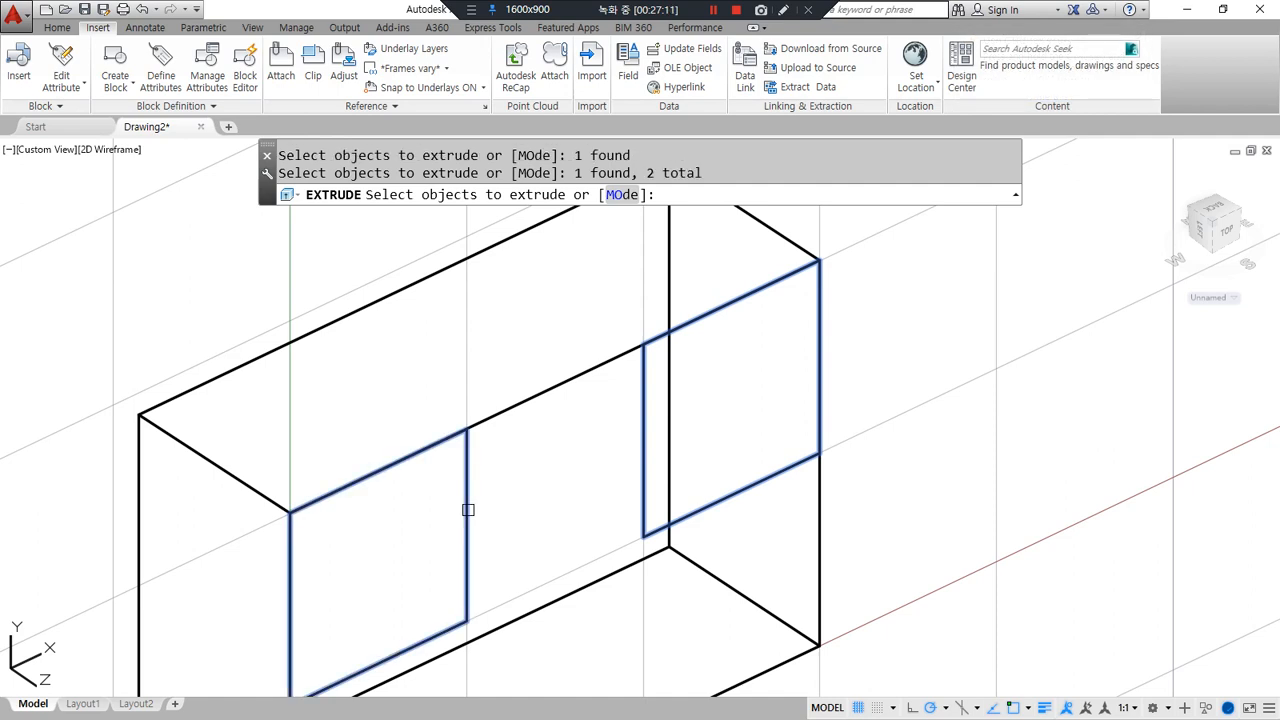
{"action": "key", "text": "Return"}
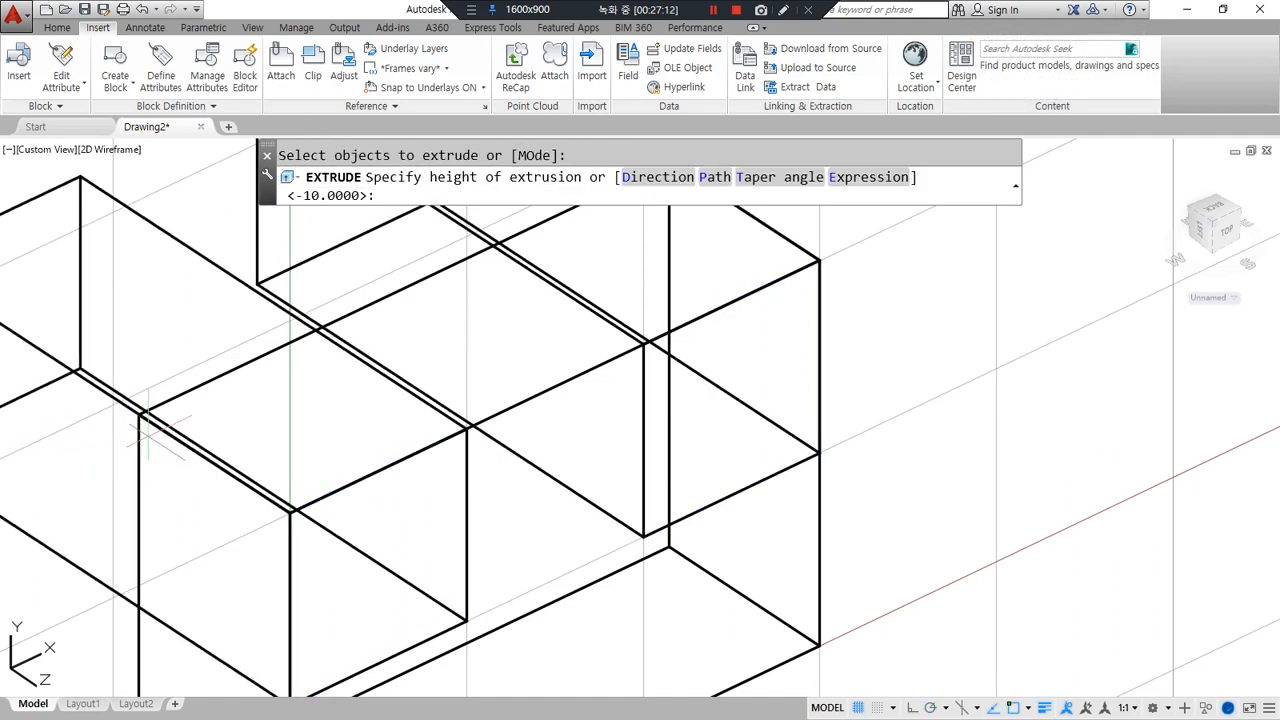
{"action": "left_click", "coordinate": [140, 415]}
Subtract both extruded end blocks from the box.
{"action": "type", "text": "su"}
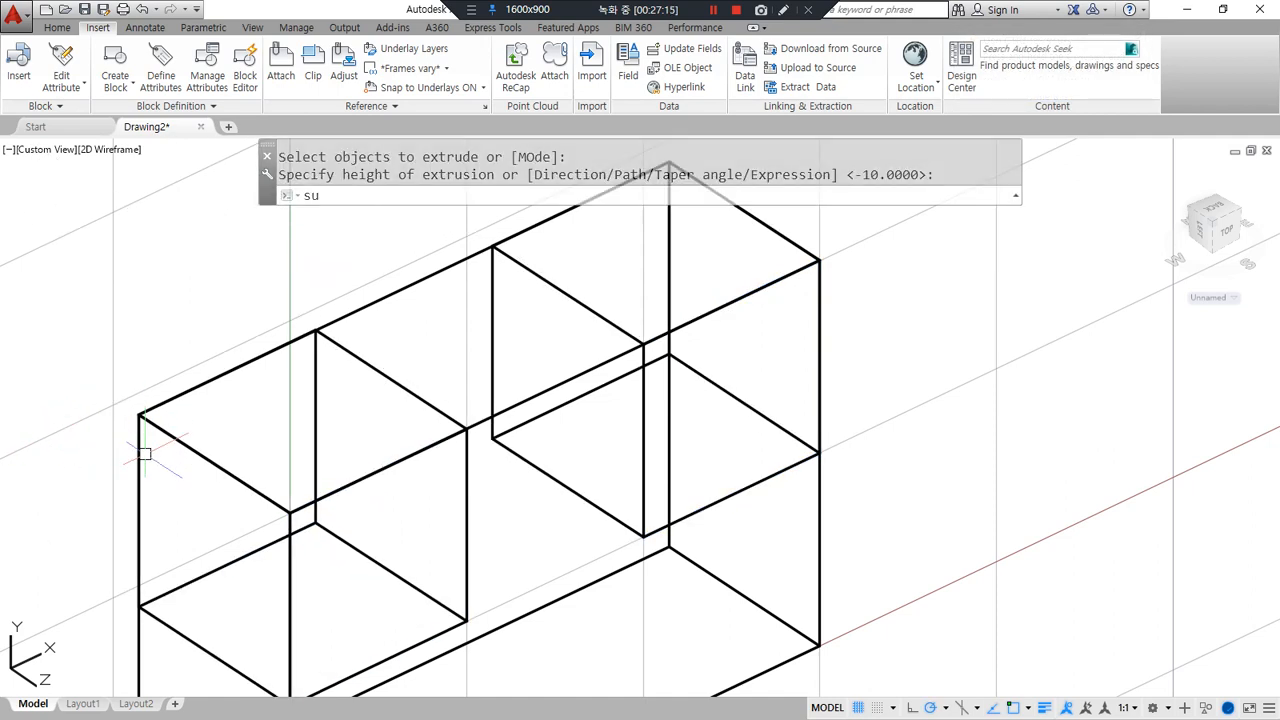
{"action": "key", "text": "Return"}
{"action": "left_click", "coordinate": [410, 288]}
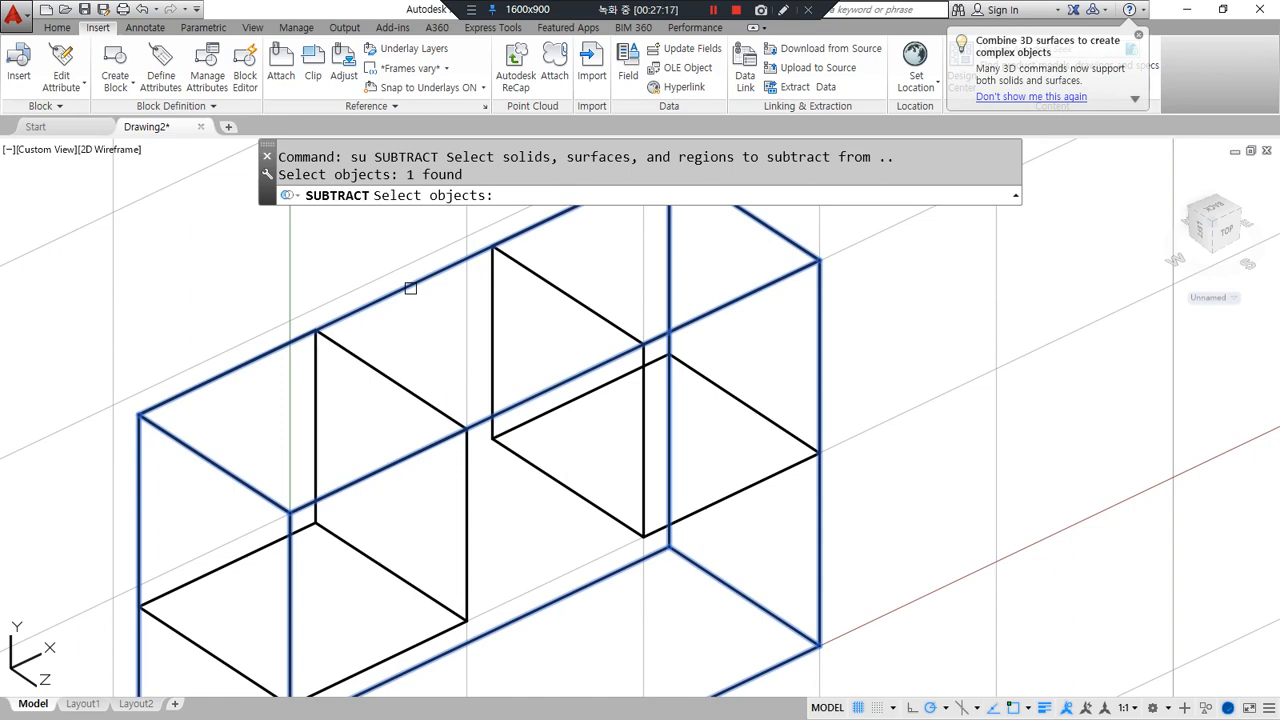
{"action": "key", "text": "Return"}
{"action": "left_click", "coordinate": [390, 357]}
{"action": "left_click", "coordinate": [551, 286]}
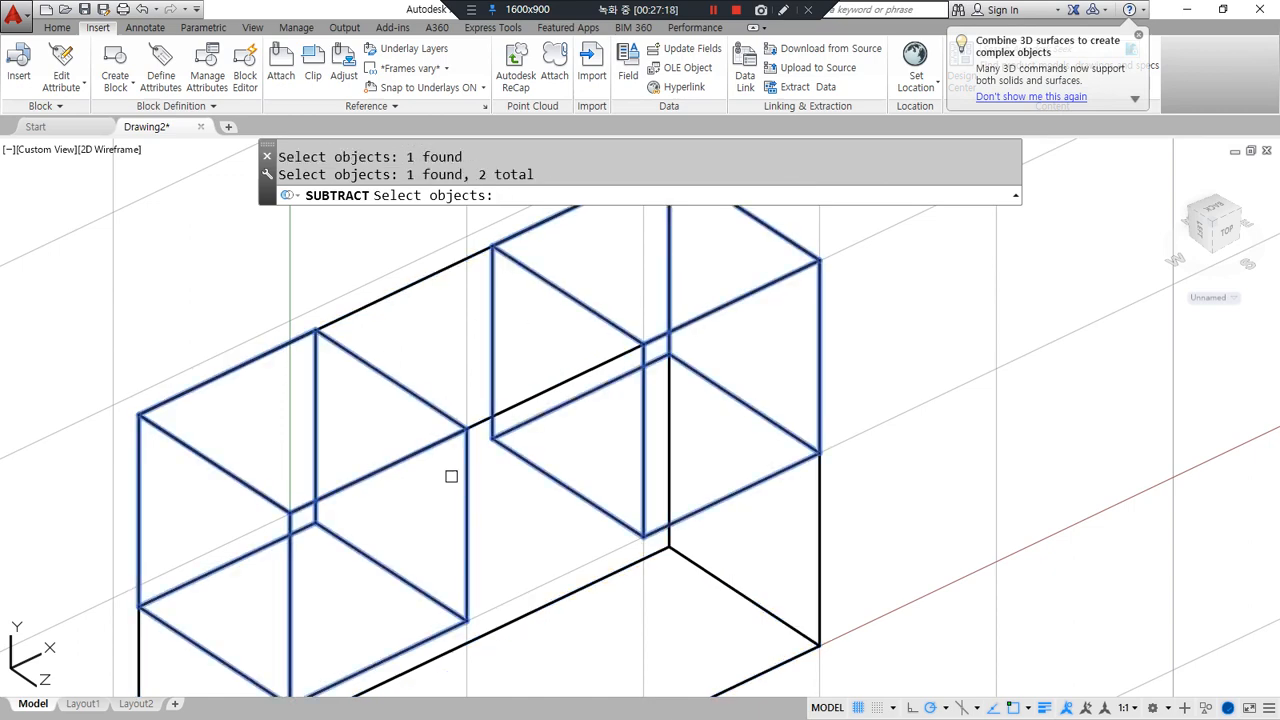
{"action": "scroll", "coordinate": [553, 523], "scroll_direction": "down", "scroll_amount": 2}
{"action": "key", "text": "Return"}
Align the UCS to the long front face of an uncut box in the next row, with the origin at its front bottom corner.
{"action": "scroll", "coordinate": [640, 540], "scroll_direction": "down", "scroll_amount": 5}
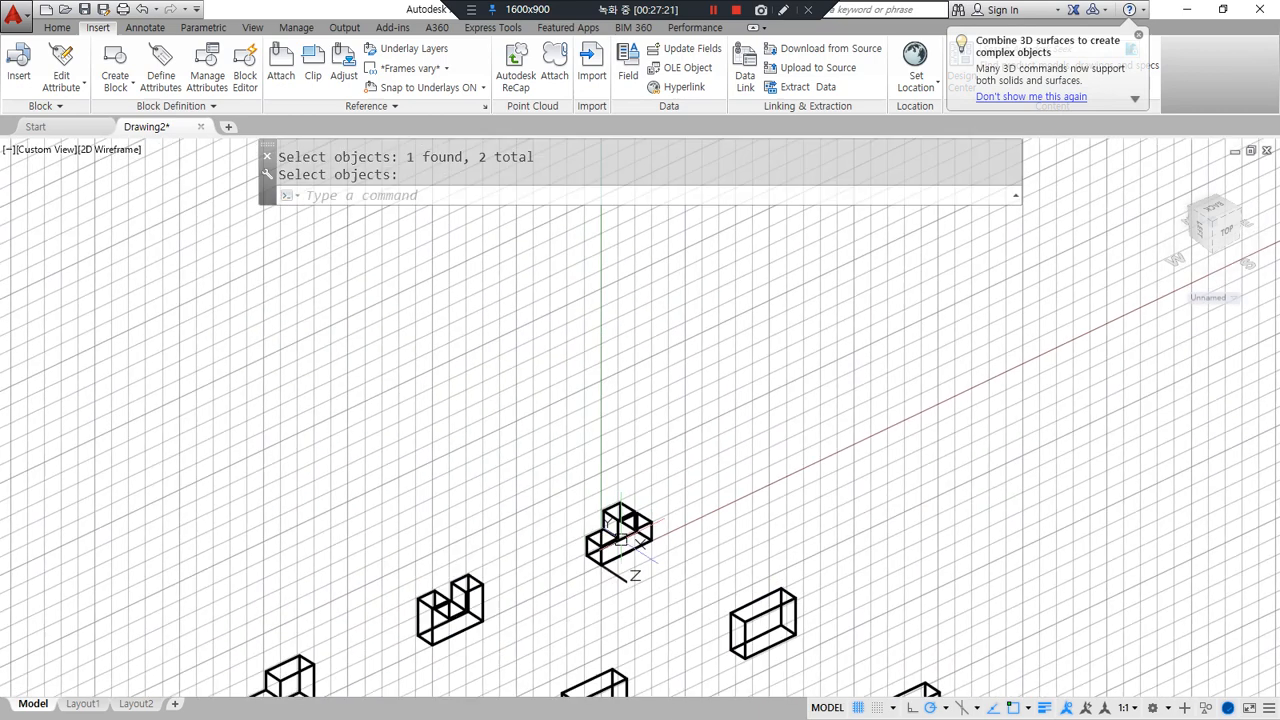
{"action": "scroll", "coordinate": [450, 363], "scroll_direction": "up", "scroll_amount": 2}
{"action": "middle_click_drag", "start_coordinate": [432, 469], "coordinate": [529, 432]}
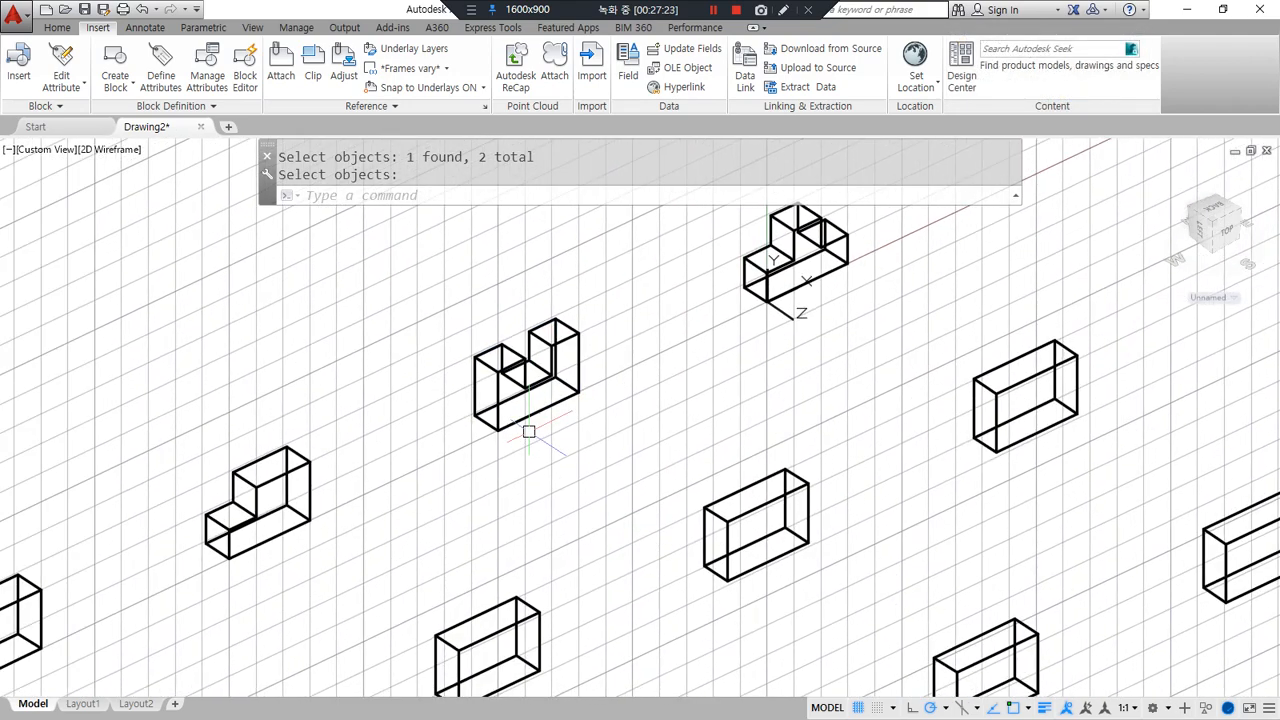
{"action": "middle_click_drag", "start_coordinate": [515, 668], "coordinate": [382, 542]}
{"action": "scroll", "coordinate": [382, 542], "scroll_direction": "up", "scroll_amount": 2}
{"action": "type", "text": "UCS"}
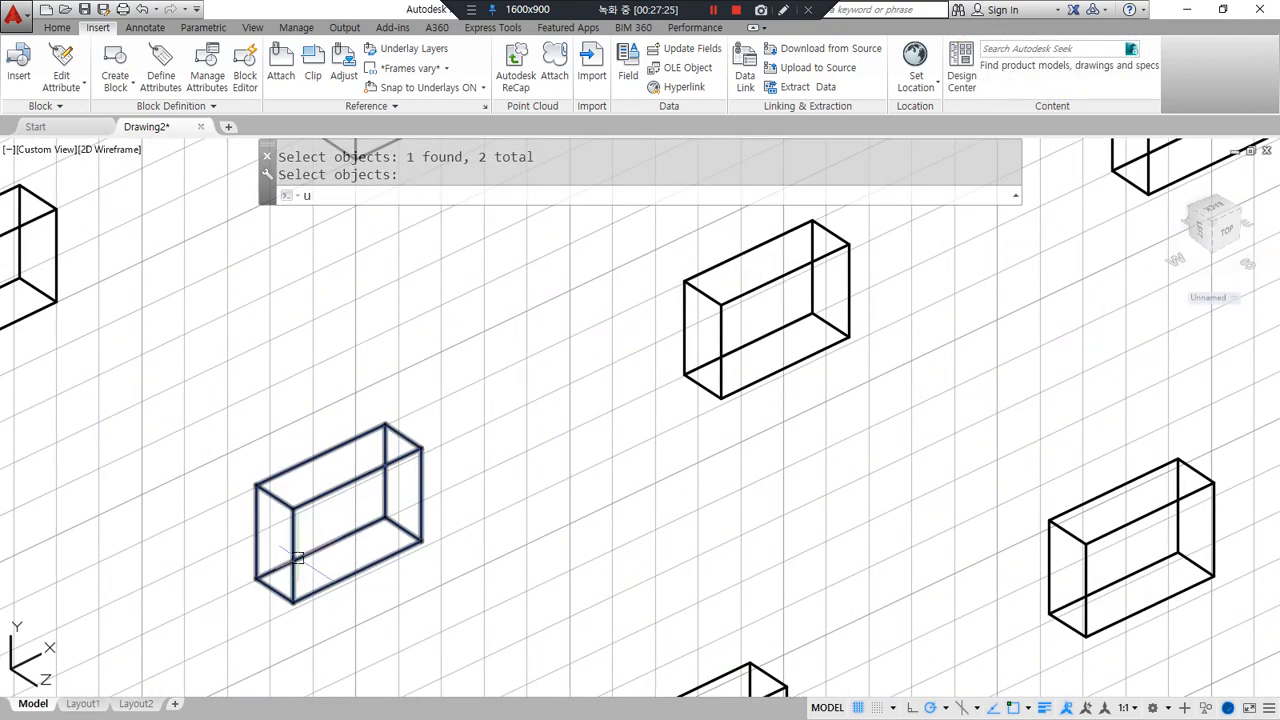
{"action": "key", "text": "Return"}
{"action": "left_click", "coordinate": [293, 595]}
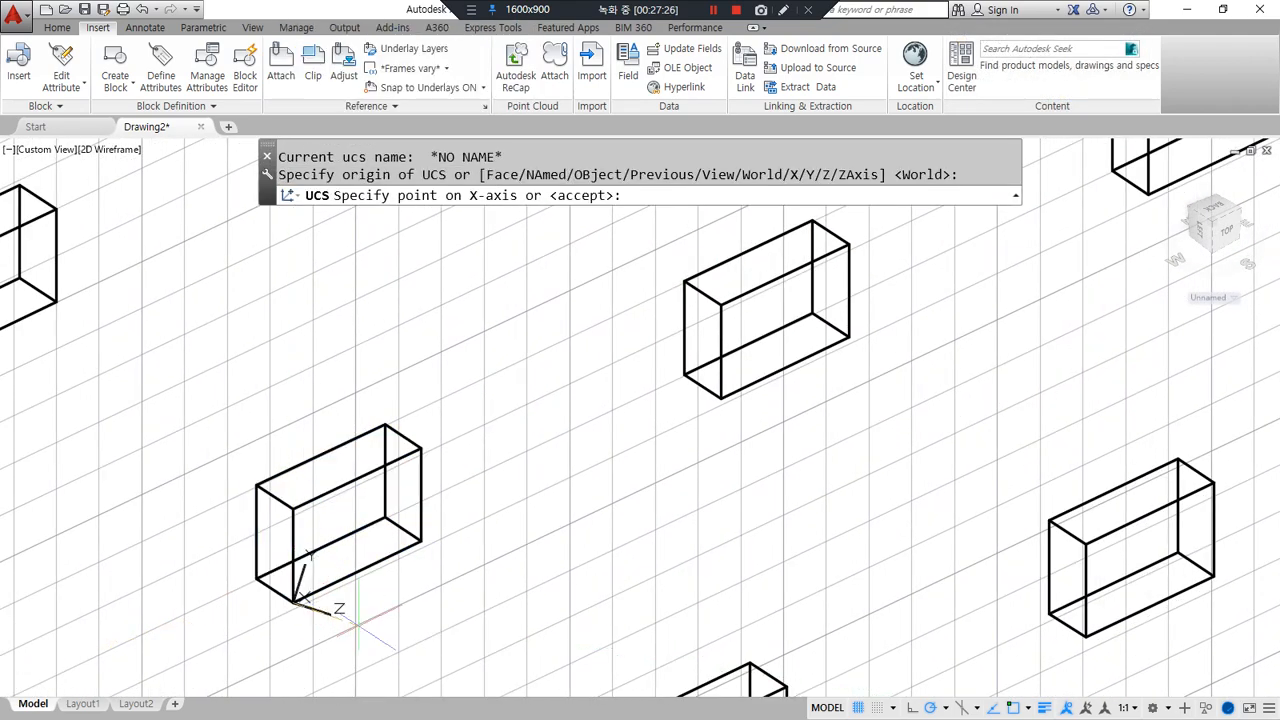
{"action": "scroll", "coordinate": [350, 551], "scroll_direction": "up", "scroll_amount": 4}
{"action": "middle_click_drag", "start_coordinate": [352, 550], "coordinate": [403, 488]}
Draw a 10 by 10 square on the front face, starting at the bottom corner at the UCS origin.
{"action": "type", "text": "rec"}
{"action": "key", "text": "Return"}
{"action": "left_click", "coordinate": [266, 608]}
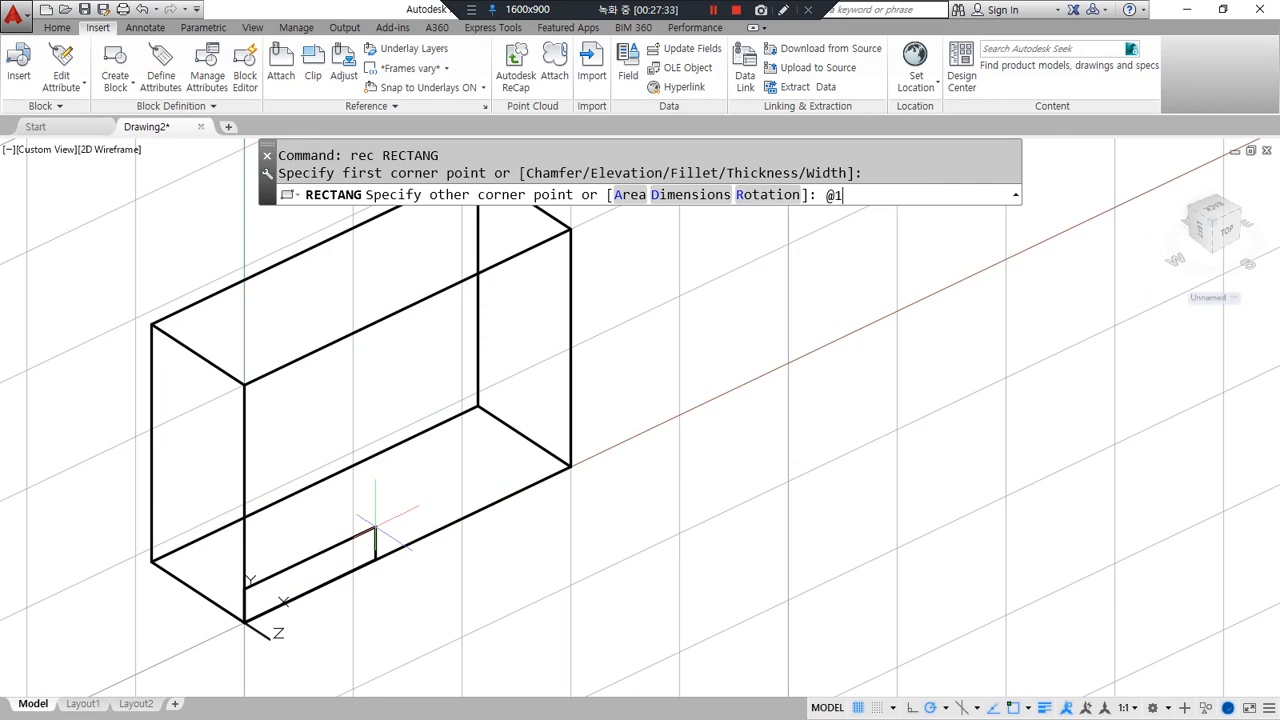
{"action": "key", "text": "Return"}
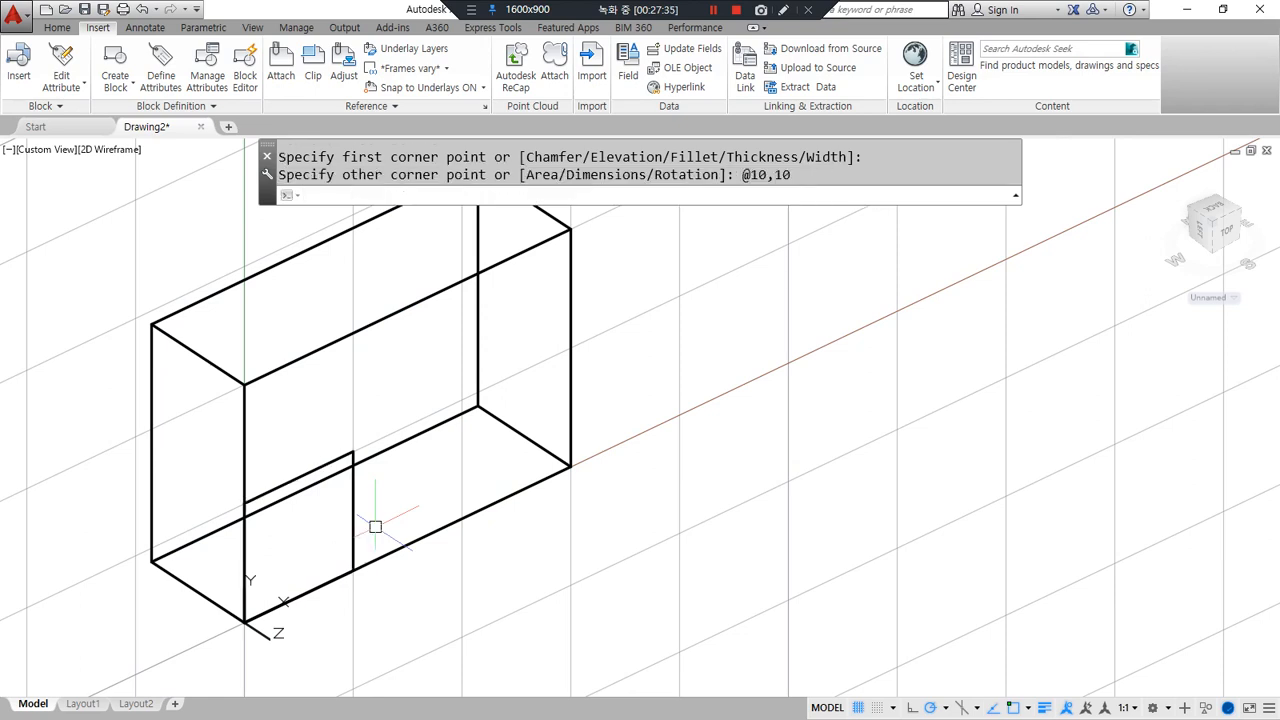
Draw a vertical helper line joining the midpoints of the front face's top and bottom edges, and a horizontal midline across the square.
{"action": "type", "text": "l"}
{"action": "key", "text": "Return"}
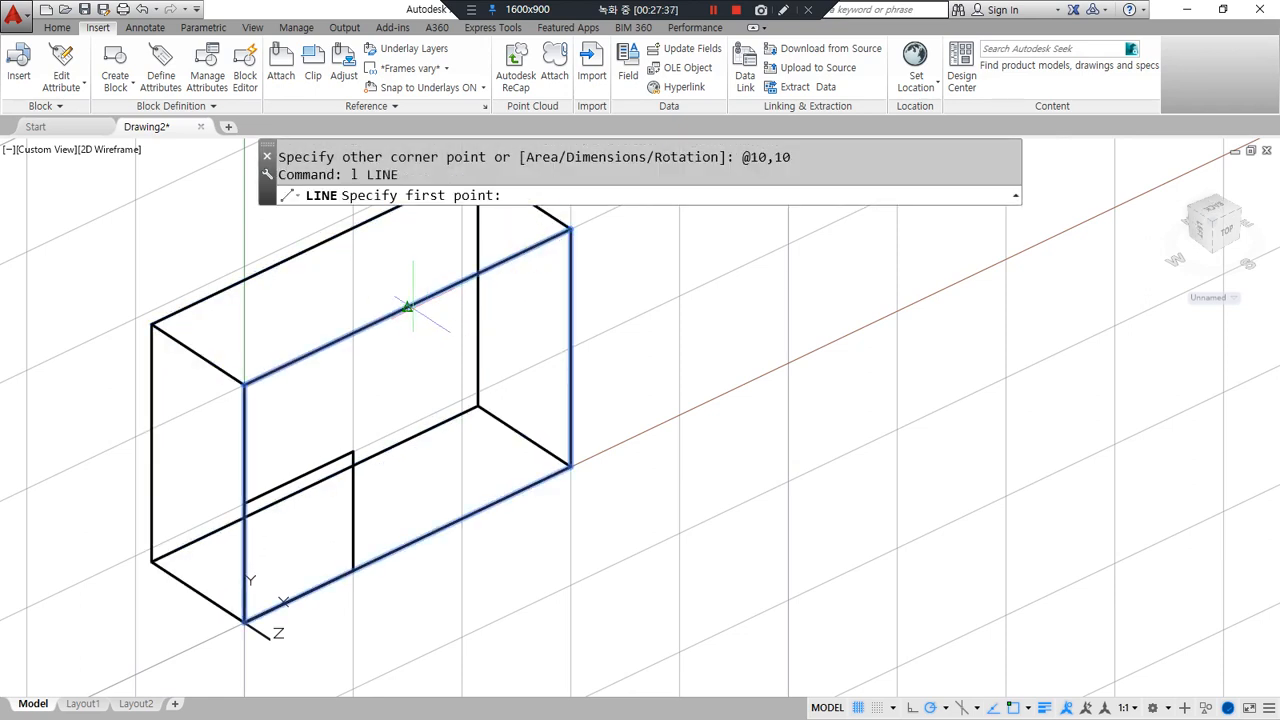
{"action": "left_click", "coordinate": [407, 307]}
{"action": "left_click", "coordinate": [437, 522]}
{"action": "key", "text": "Return"}
{"action": "key", "text": "Return"}
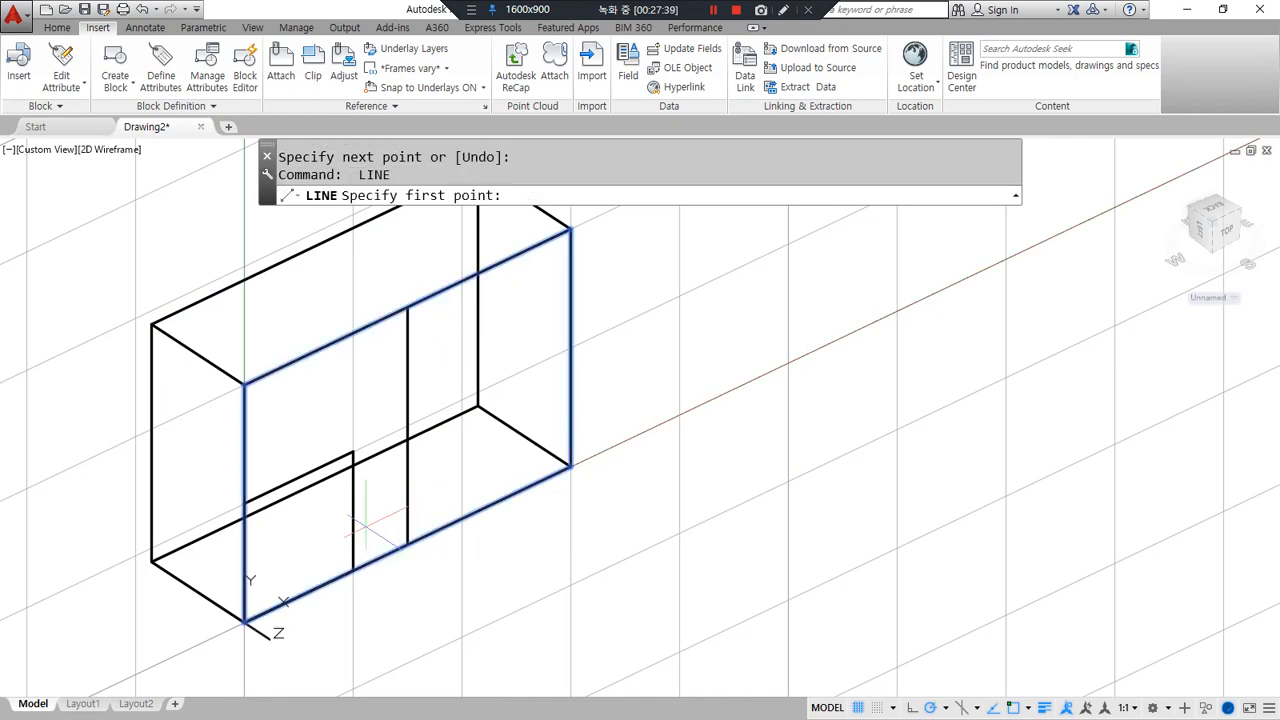
{"action": "left_click", "coordinate": [352, 514]}
{"action": "left_click", "coordinate": [245, 560]}
{"action": "key", "text": "Return"}
Move the square and its midline by the midline's midpoint onto the midpoint of the front face's vertical helper line.
{"action": "type", "text": "m"}
{"action": "key", "text": "Return"}
{"action": "left_click", "coordinate": [371, 501]}
{"action": "left_click", "coordinate": [332, 526]}
{"action": "key", "text": "Return"}
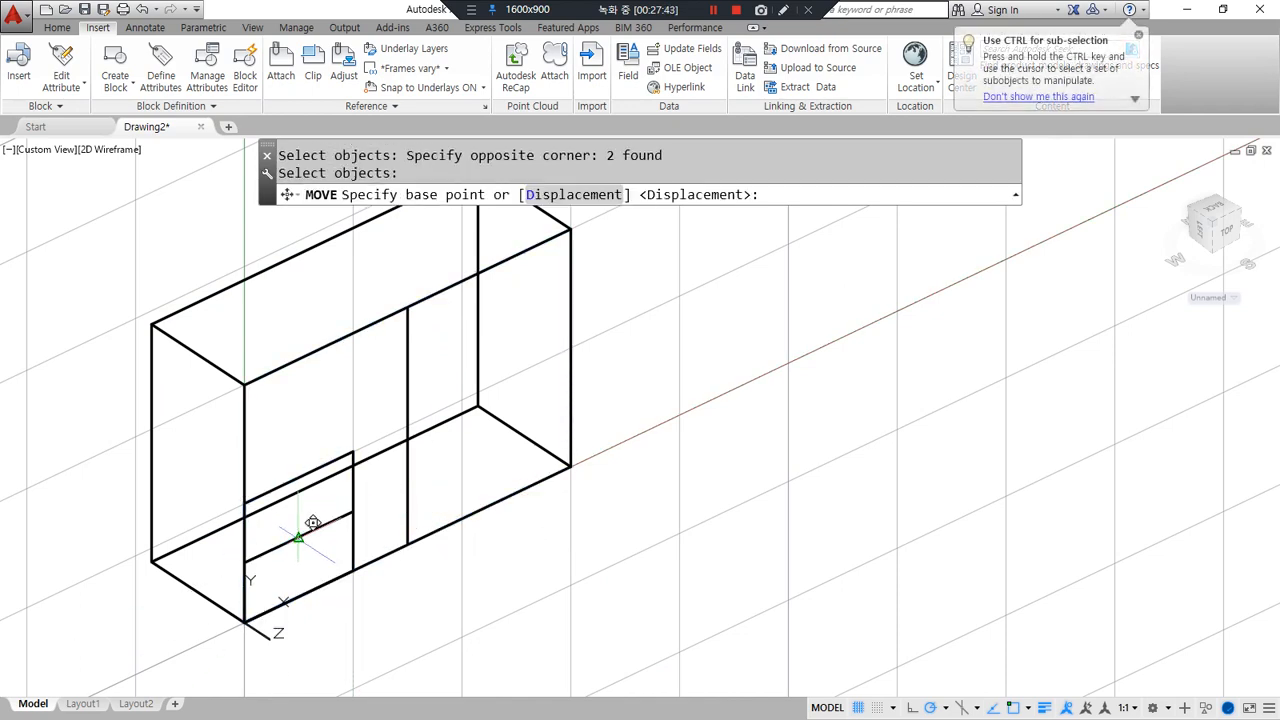
{"action": "left_click", "coordinate": [299, 537]}
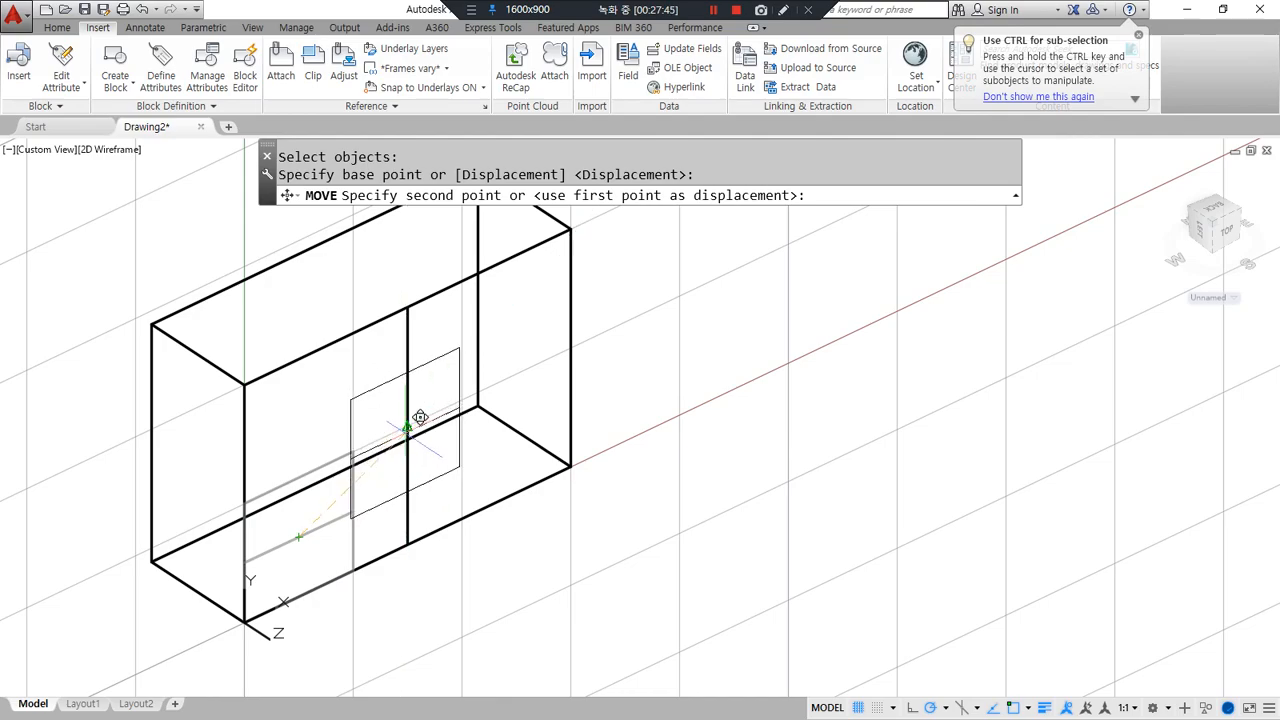
{"action": "left_click", "coordinate": [406, 428]}
Extrude the square at the centre of the front face through the full depth of the box.
{"action": "mouse_move", "coordinate": [205, 519]}
{"action": "middle_mouse_down", "text": "shift"}
{"action": "mouse_move", "coordinate": [134, 514]}
{"action": "mouse_move", "coordinate": [441, 503]}
{"action": "mouse_move", "coordinate": [203, 506]}
{"action": "middle_mouse_up", "text": "shift"}
{"action": "type", "text": "ext"}
{"action": "key", "text": "Return"}
{"action": "left_click", "coordinate": [371, 407]}
{"action": "key", "text": "Return"}
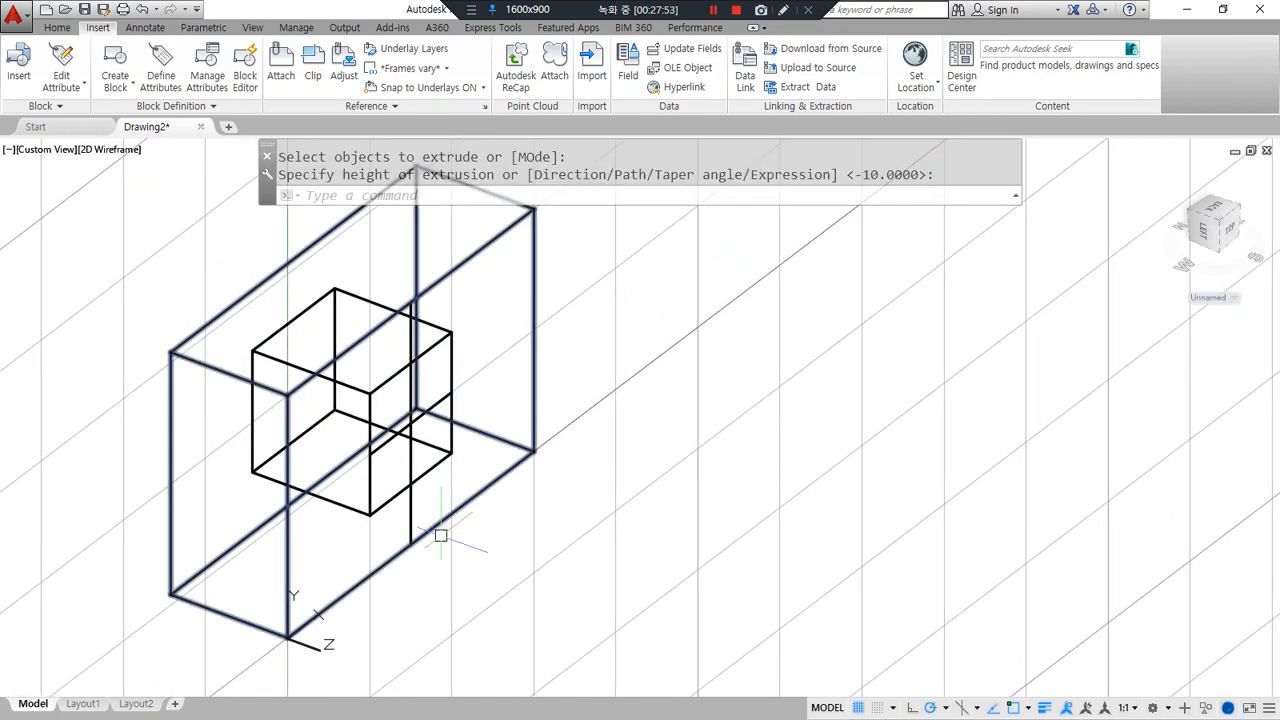
Switch the visual style to Conceptual to shade the box with the extruded square.
{"action": "type", "text": "sha"}
{"action": "key", "text": "Return"}
{"action": "type", "text": "c"}
{"action": "key", "text": "Return"}
{"action": "middle_click_drag", "start_coordinate": [164, 509], "coordinate": [108, 489], "text": "shift"}
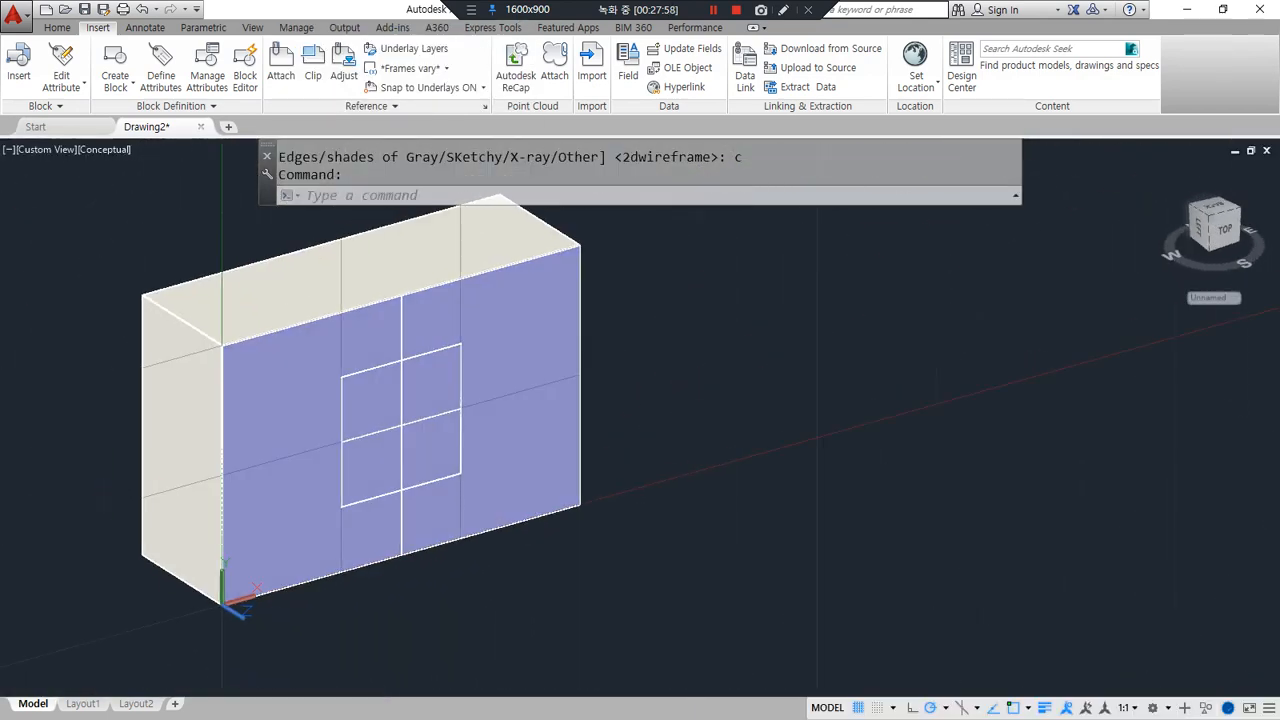
Subtract the extruded square at the centre of the front face from the box.
{"action": "type", "text": "su"}
{"action": "key", "text": "Return"}
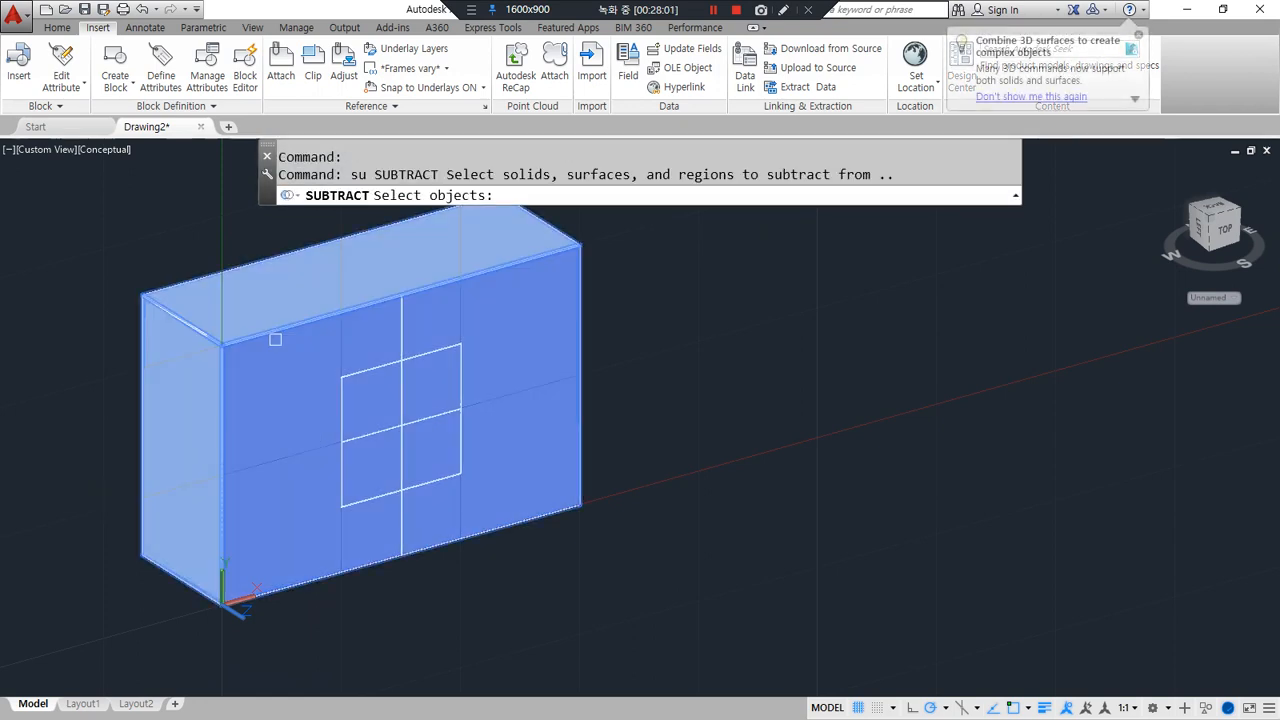
{"action": "left_click", "coordinate": [275, 339]}
{"action": "key", "text": "Return"}
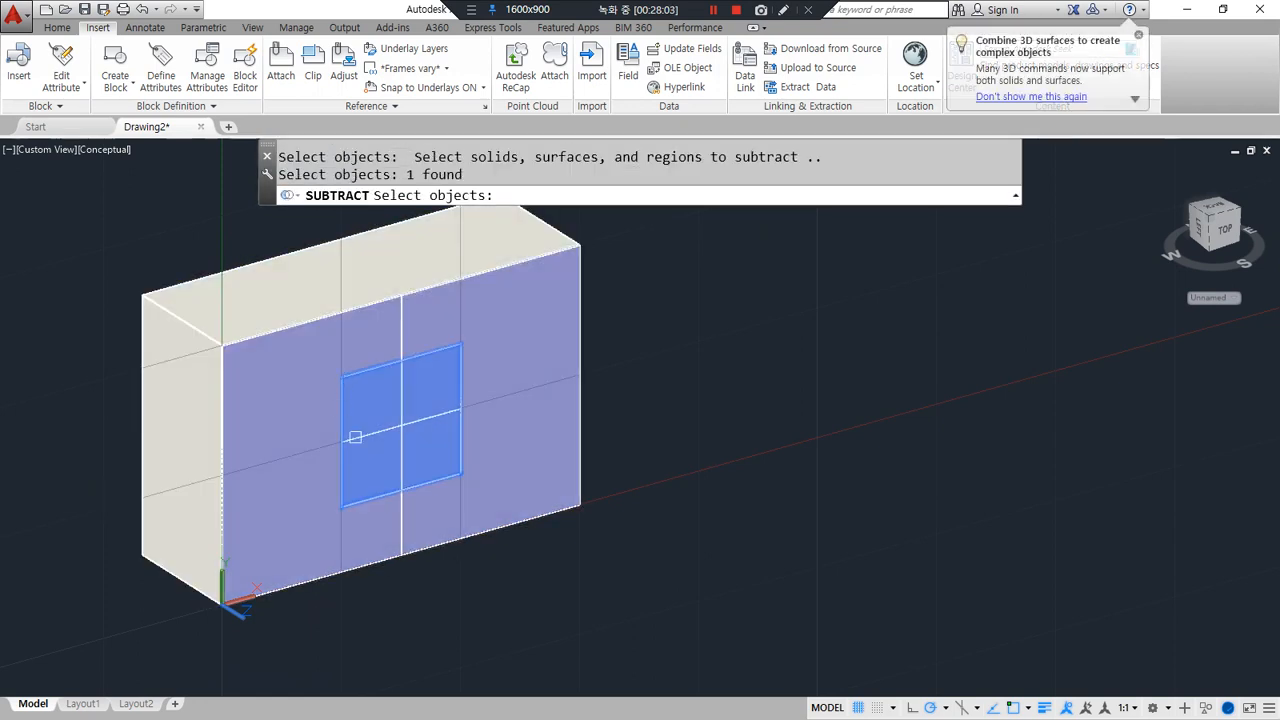
{"action": "key", "text": "Return"}
{"action": "middle_click_drag", "start_coordinate": [569, 546], "coordinate": [356, 530], "text": "shift"}
{"action": "left_click", "coordinate": [378, 522]}
{"action": "left_click", "coordinate": [358, 427]}
{"action": "left_click", "coordinate": [368, 408]}
{"action": "type", "text": "e"}
{"action": "key", "text": "Return"}
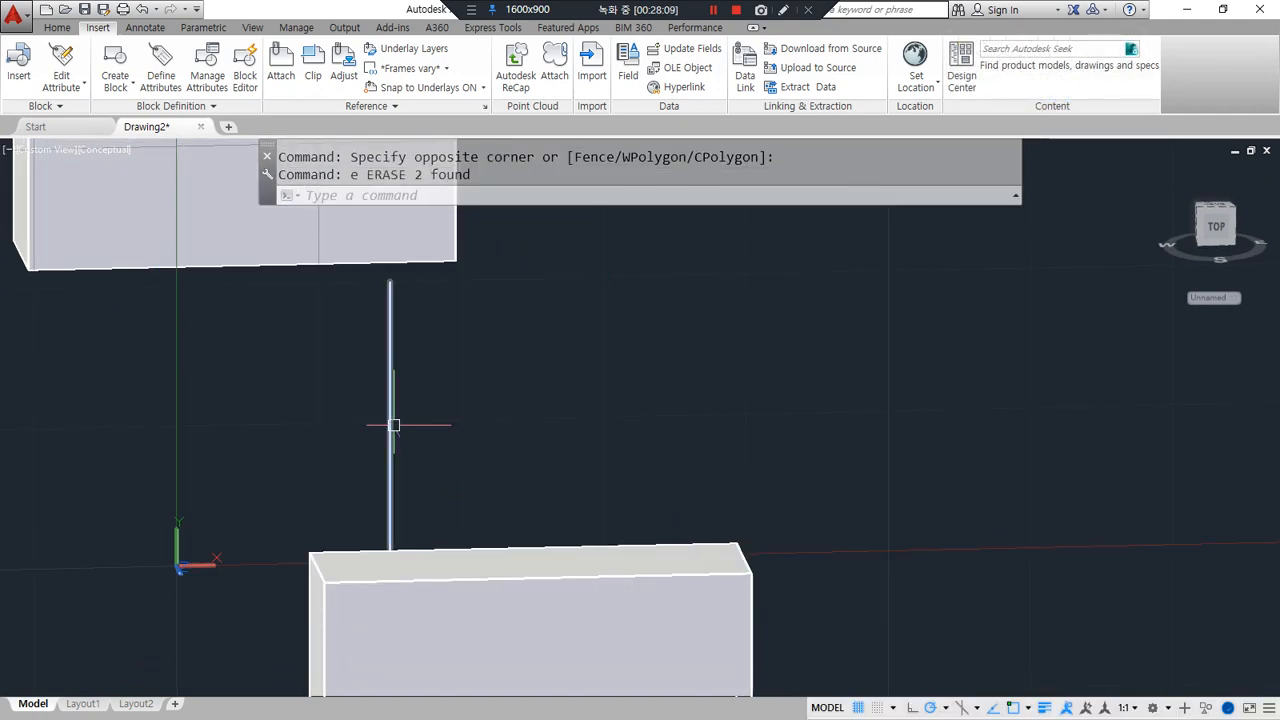
{"action": "key", "text": "ctrl+z"}
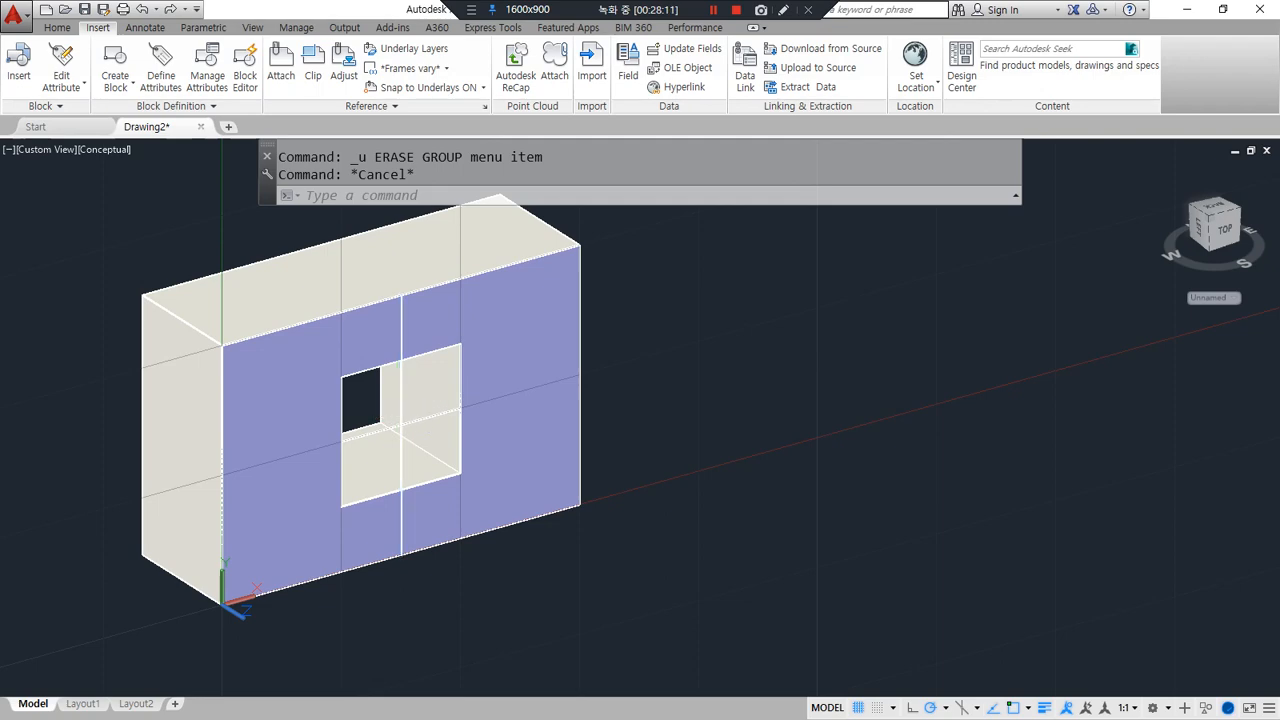
Erase the helper lines left across the opening in the box's front face.
{"action": "left_click", "coordinate": [401, 390]}
{"action": "type", "text": "e"}
{"action": "key", "text": "Return"}
{"action": "left_click", "coordinate": [421, 420]}
{"action": "middle_click_drag", "start_coordinate": [163, 571], "coordinate": [56, 578], "text": "shift"}
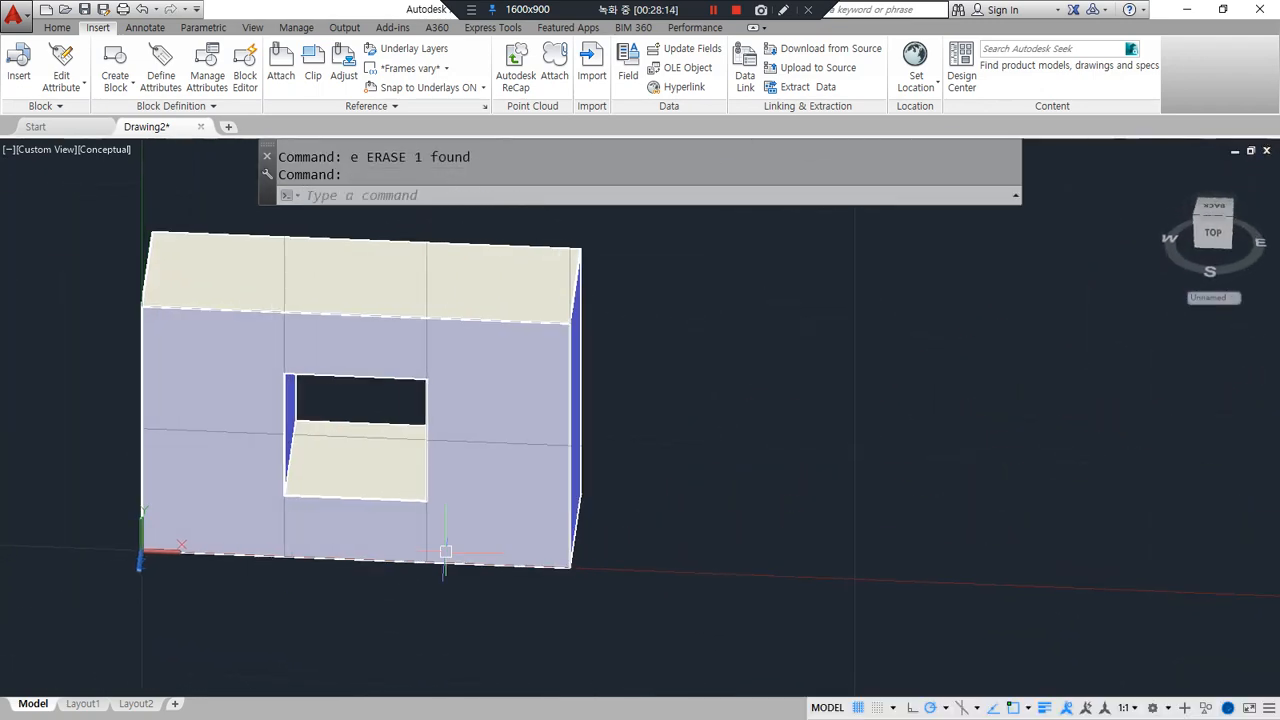
Switch the visual style back to 2D Wireframe.
{"action": "scroll", "coordinate": [600, 540], "scroll_direction": "down", "scroll_amount": 5}
{"action": "type", "text": "sha"}
{"action": "key", "text": "Return"}
{"action": "type", "text": "2d"}
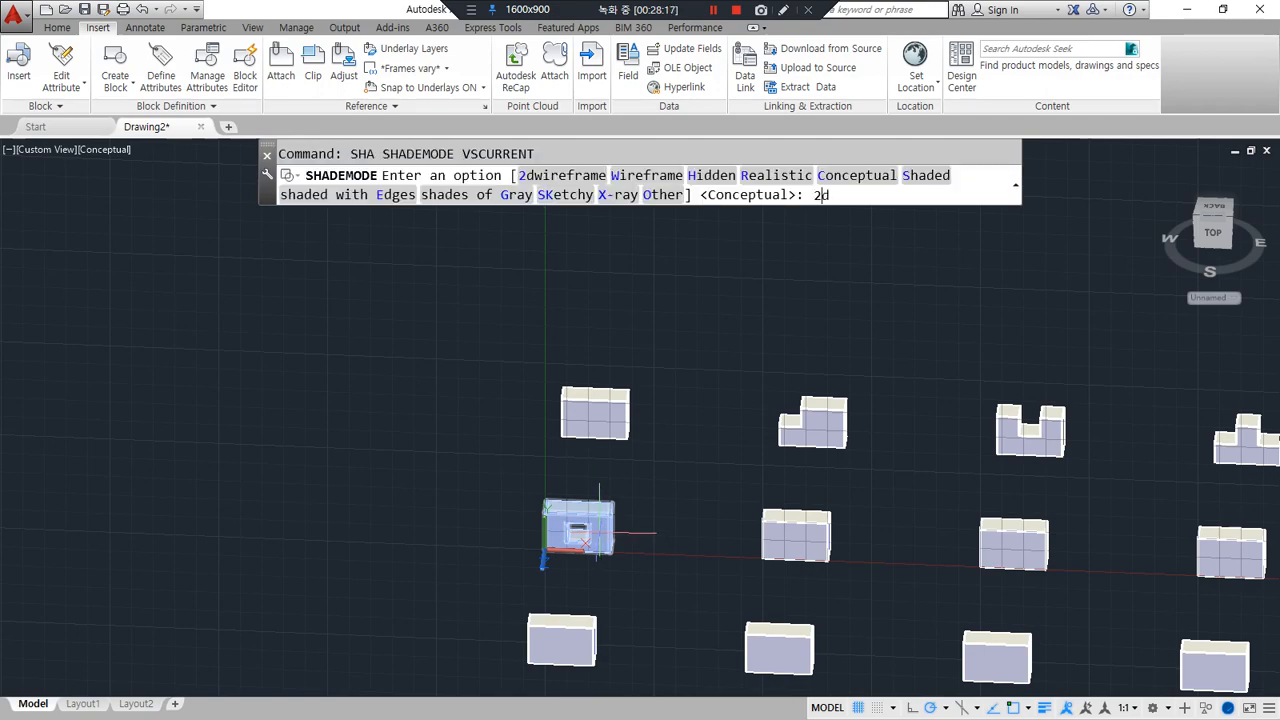
{"action": "key", "text": "Return"}
Draw a triangle on the next box's front face between the top edge's midpoint, the left vertical edge's midpoint and their shared corner.
{"action": "scroll", "coordinate": [816, 537], "scroll_direction": "up", "scroll_amount": 5}
{"action": "scroll", "coordinate": [860, 423], "scroll_direction": "up", "scroll_amount": 6}
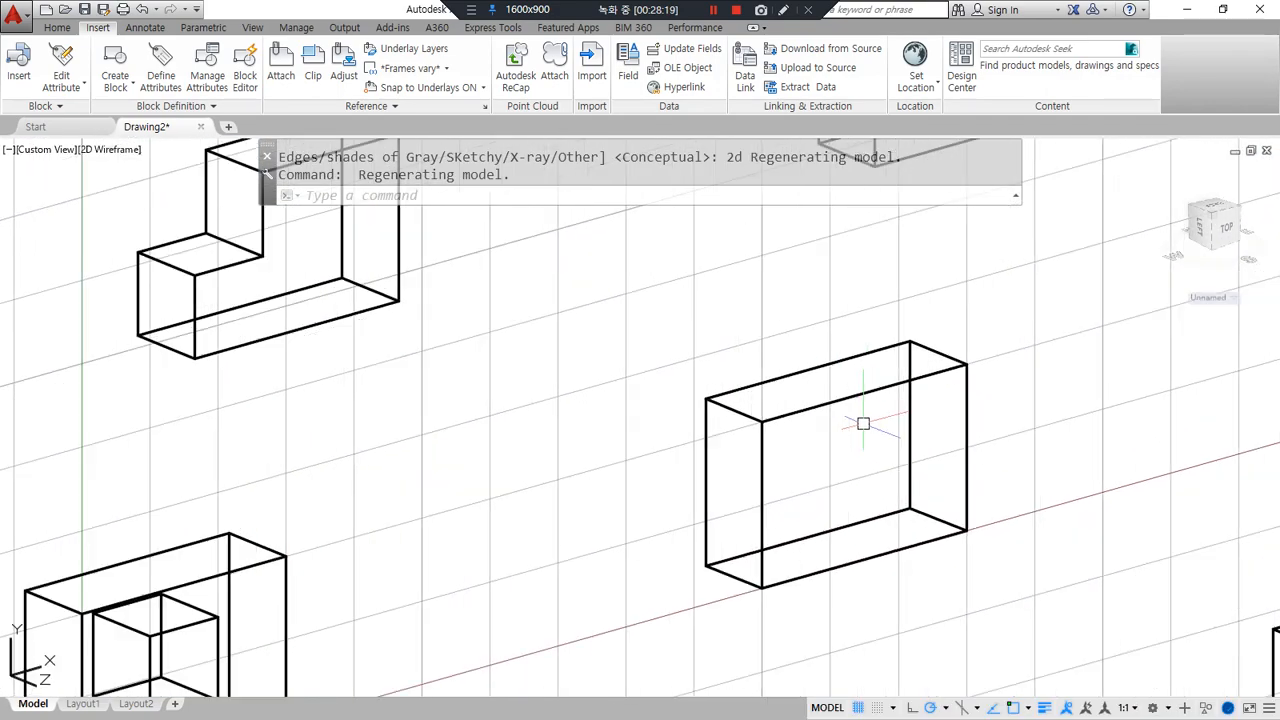
{"action": "scroll", "coordinate": [829, 443], "scroll_direction": "down", "scroll_amount": 2}
{"action": "middle_click_drag", "start_coordinate": [794, 486], "coordinate": [570, 308]}
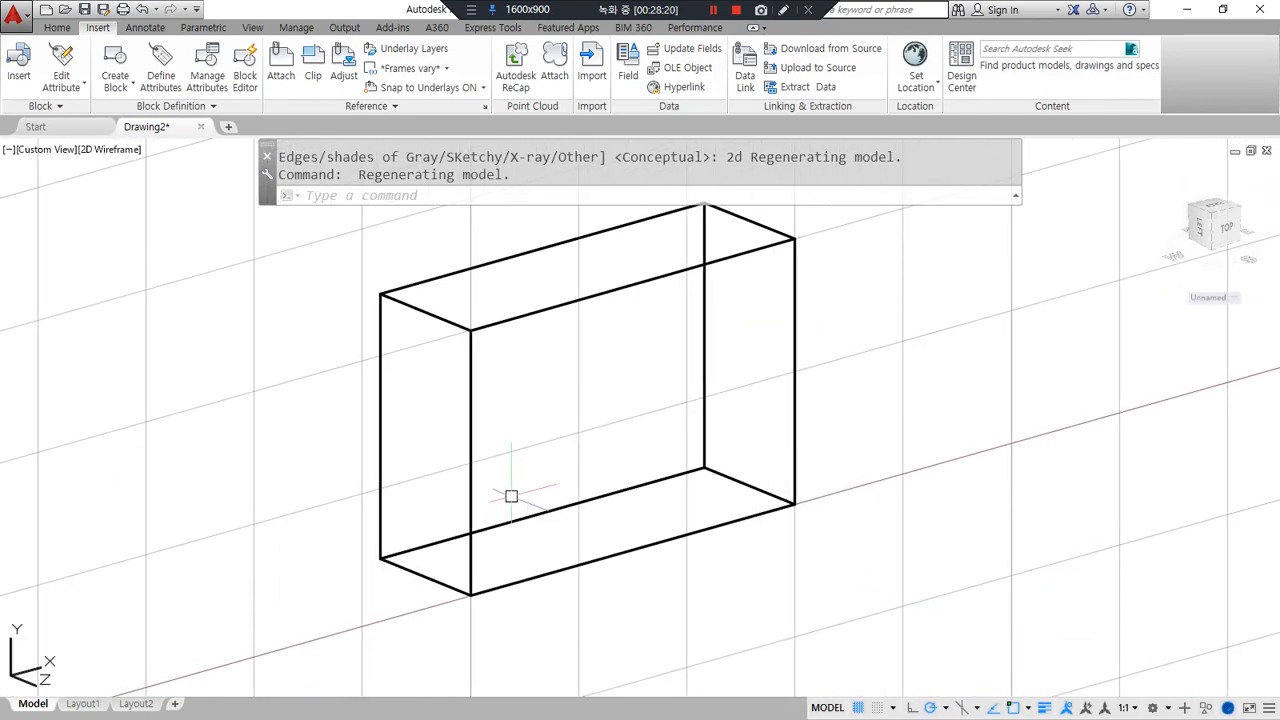
{"action": "middle_click_drag", "start_coordinate": [502, 487], "coordinate": [490, 481]}
{"action": "type", "text": "l"}
{"action": "key", "text": "Return"}
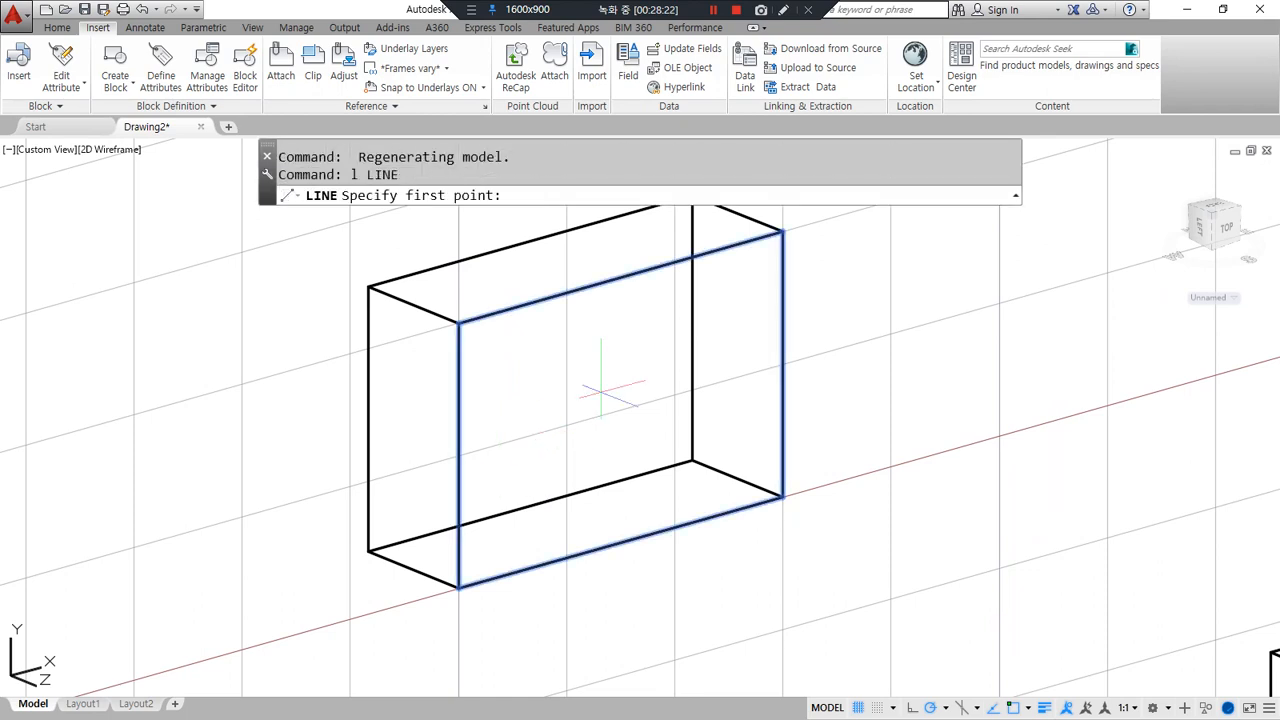
{"action": "left_click", "coordinate": [620, 277]}
{"action": "left_click", "coordinate": [459, 455]}
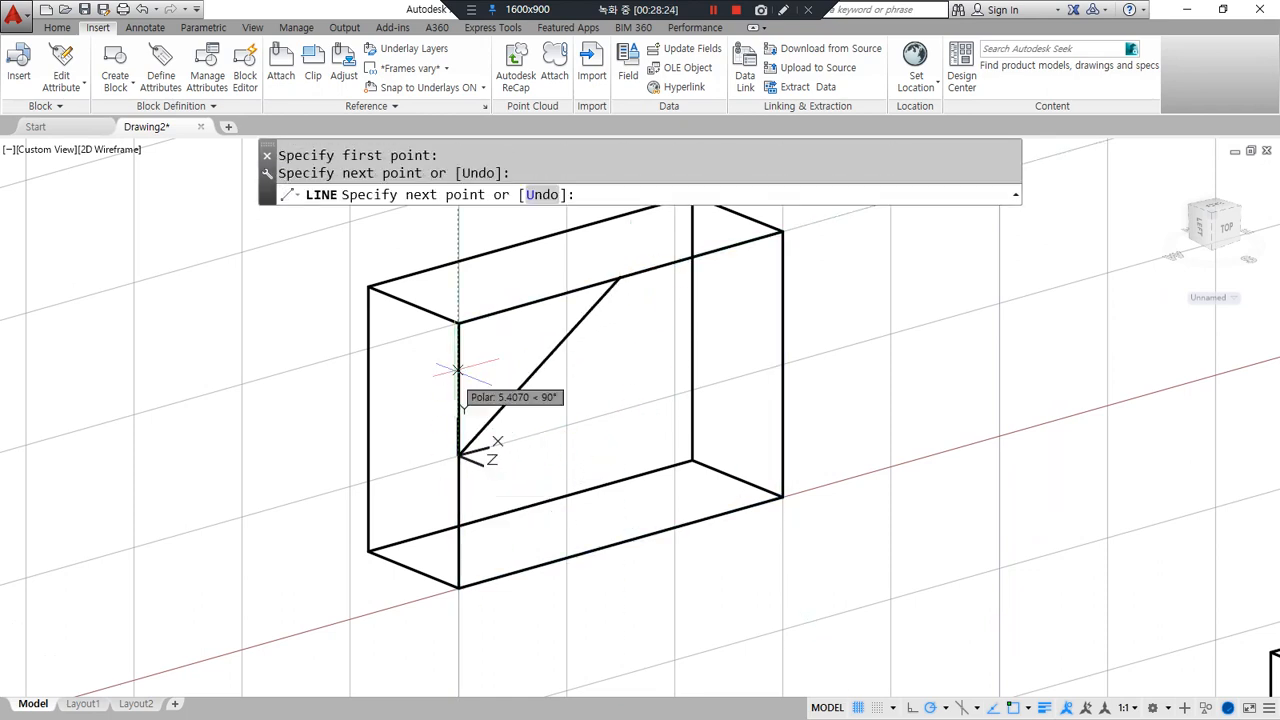
{"action": "left_click", "coordinate": [456, 323]}
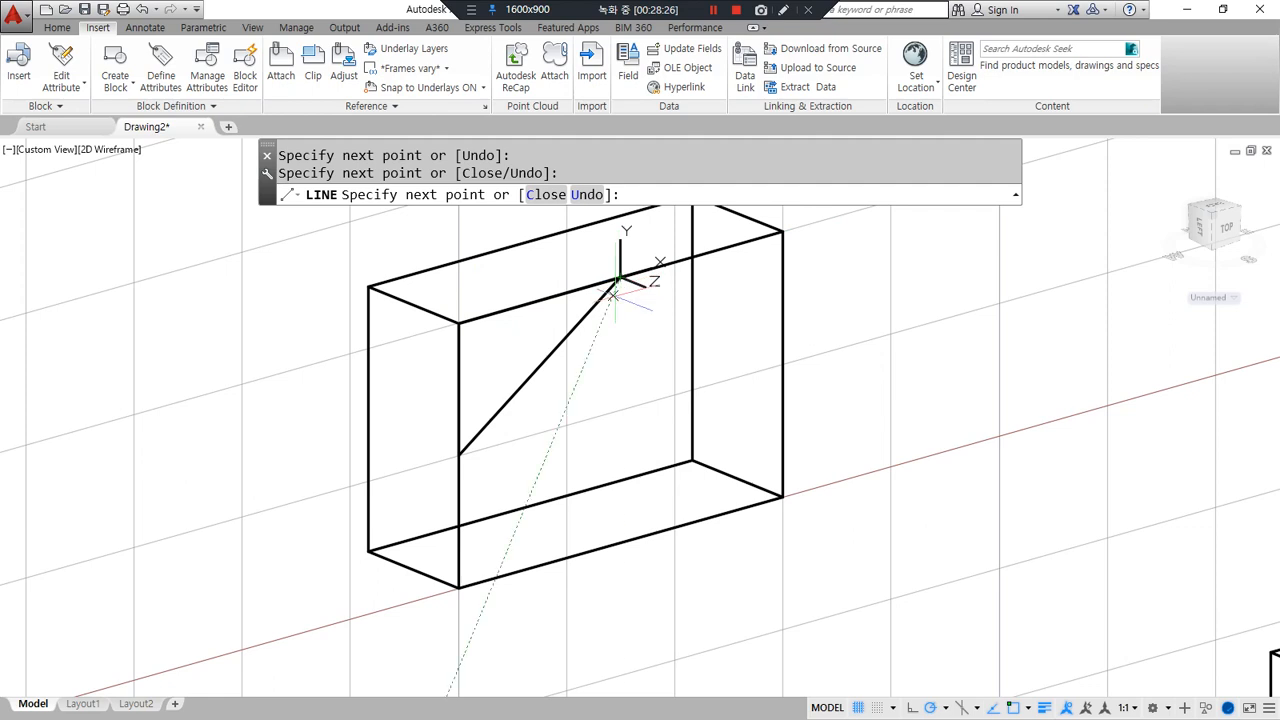
{"action": "key", "text": "Return"}
Join the three triangle lines on the front face into one closed polyline.
{"action": "type", "text": "j"}
{"action": "key", "text": "Return"}
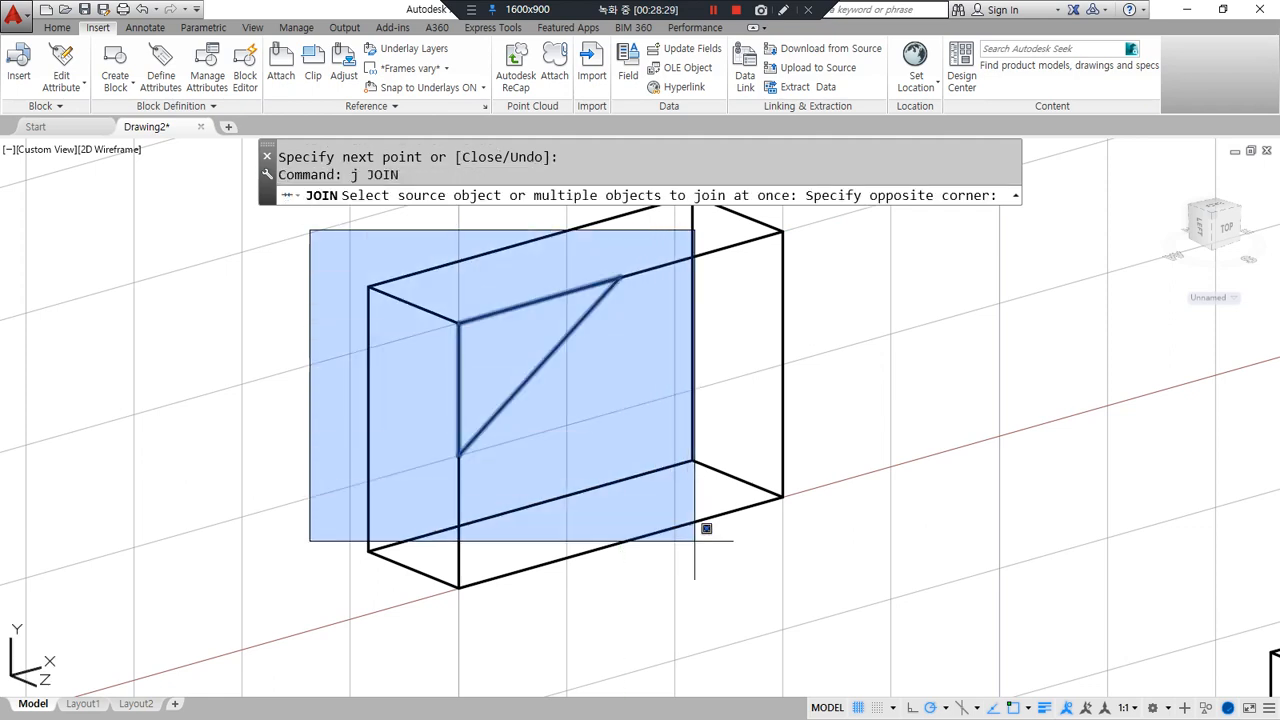
{"action": "left_click", "coordinate": [700, 525]}
{"action": "key", "text": "Return"}
Extrude the triangle through the full depth of the box to its back corner.
{"action": "type", "text": "ext"}
{"action": "key", "text": "Return"}
{"action": "left_click", "coordinate": [518, 388]}
{"action": "key", "text": "Return"}
{"action": "left_click", "coordinate": [383, 284]}
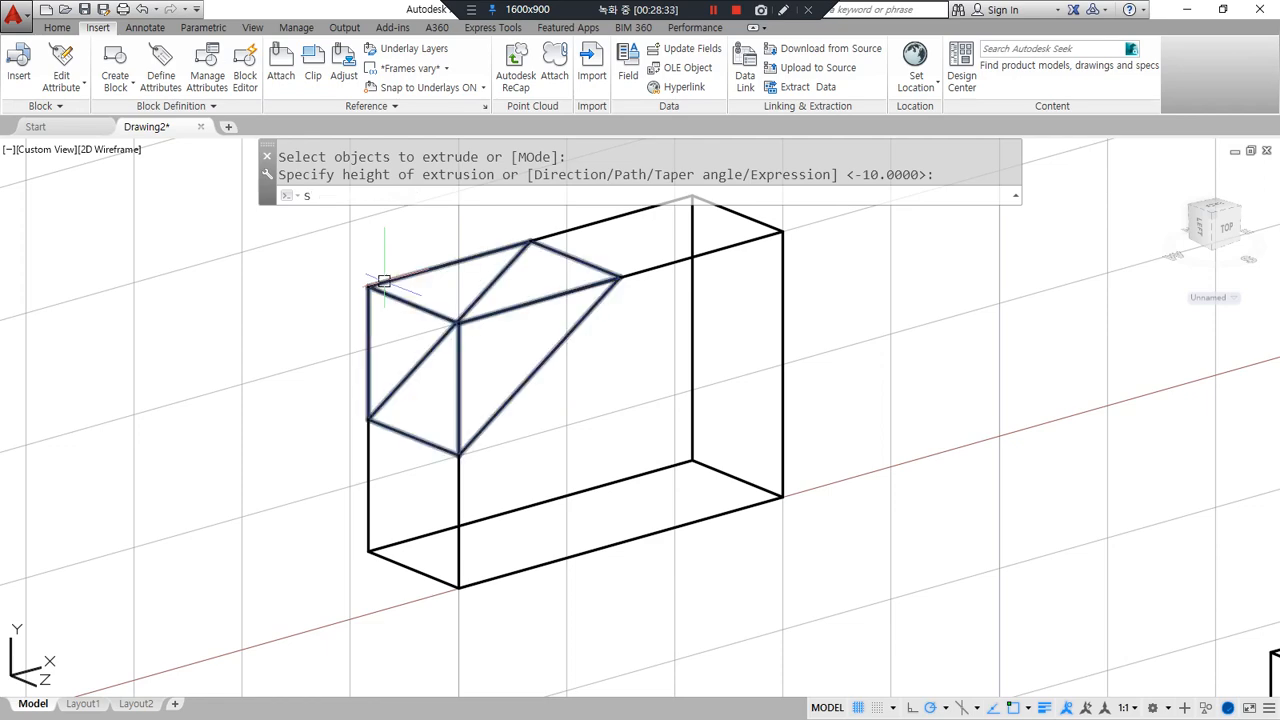
Subtract the triangular wedge from the box to bevel its upper corner.
{"action": "type", "text": "su"}
{"action": "key", "text": "Return"}
{"action": "left_click", "coordinate": [634, 275]}
{"action": "key", "text": "Return"}
{"action": "left_click", "coordinate": [569, 334]}
{"action": "key", "text": "Return"}
Draw a 10 by 10 square on the following box, starting at the front face's upper left corner.
{"action": "scroll", "coordinate": [768, 384], "scroll_direction": "down", "scroll_amount": 4}
{"action": "middle_click_drag", "start_coordinate": [968, 307], "coordinate": [475, 502]}
{"action": "middle_click_drag", "start_coordinate": [794, 349], "coordinate": [331, 437]}
{"action": "scroll", "coordinate": [623, 389], "scroll_direction": "up", "scroll_amount": 4}
{"action": "middle_click_drag", "start_coordinate": [435, 483], "coordinate": [395, 407]}
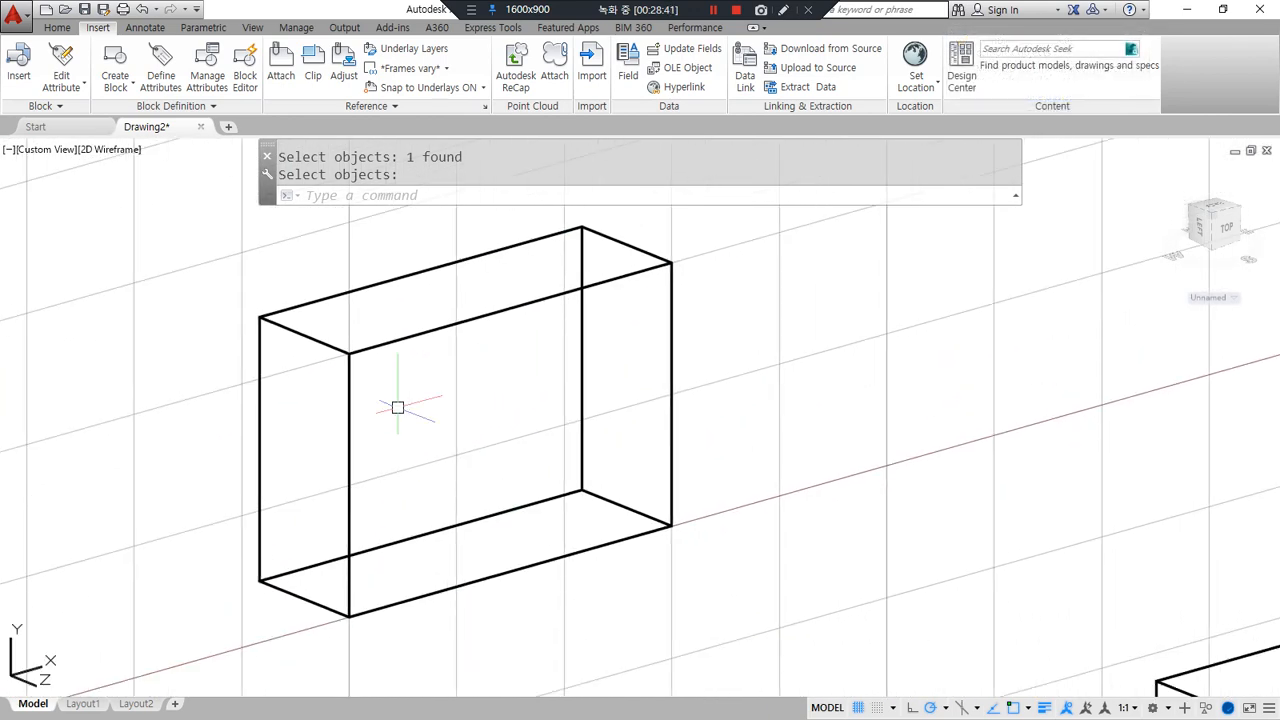
{"action": "type", "text": "rec"}
{"action": "key", "text": "Return"}
{"action": "left_click", "coordinate": [388, 342]}
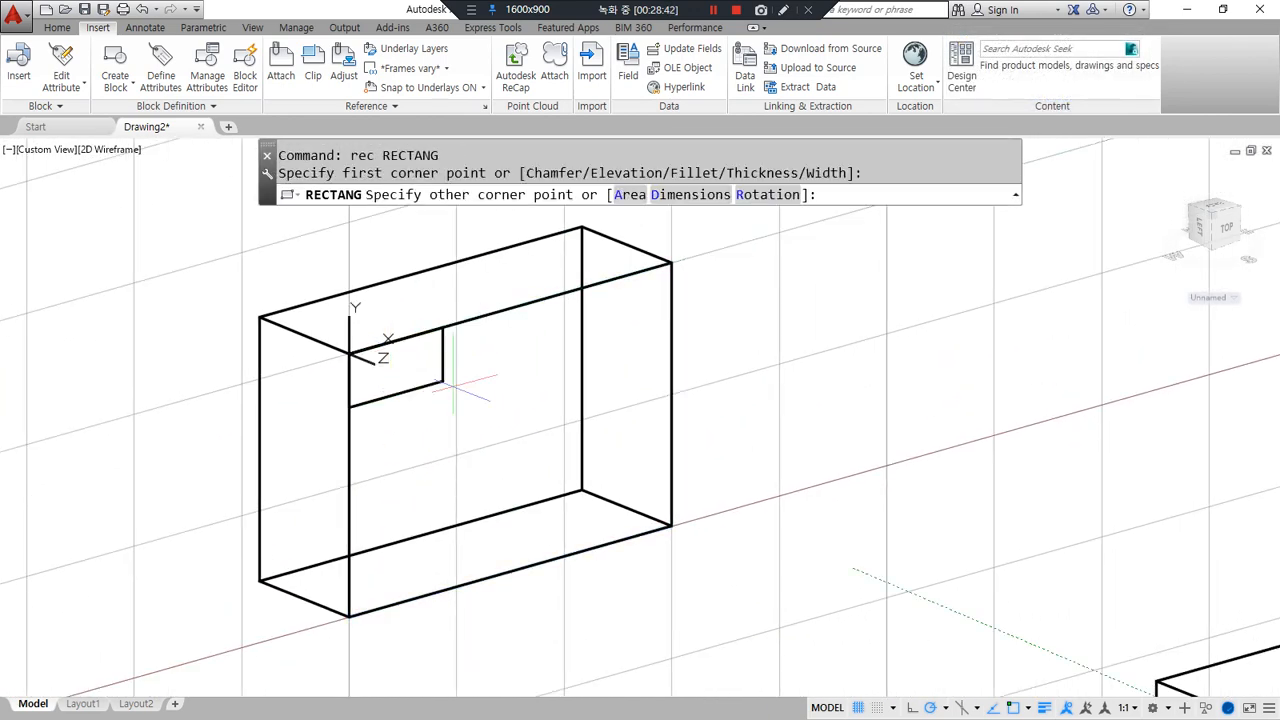
{"action": "type", "text": "@10,1"}
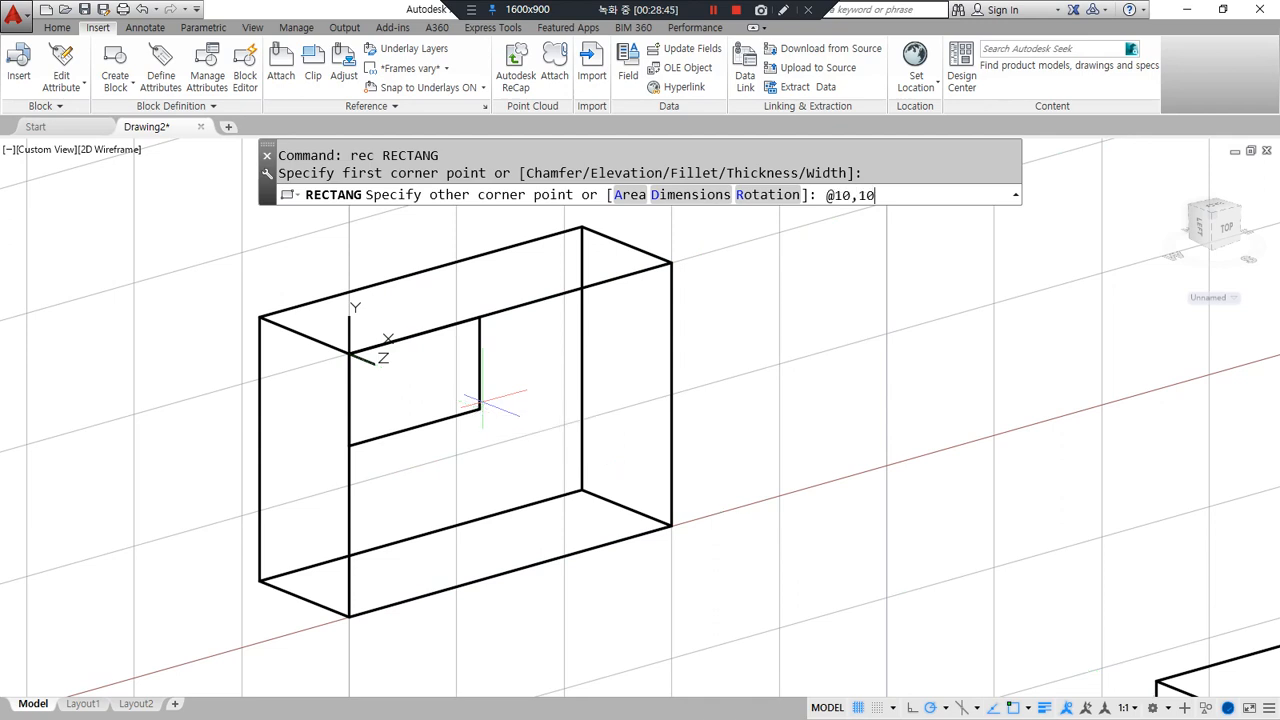
{"action": "type", "text": "0"}
{"action": "key", "text": "Return"}
Move the square by the midpoint of its top side onto the midpoint of the front face's top edge.
{"action": "type", "text": "m"}
{"action": "key", "text": "Return"}
{"action": "middle_click_drag", "start_coordinate": [482, 401], "coordinate": [392, 521]}
{"action": "left_click", "coordinate": [312, 326]}
{"action": "key", "text": "Return"}
{"action": "left_click", "coordinate": [312, 326]}
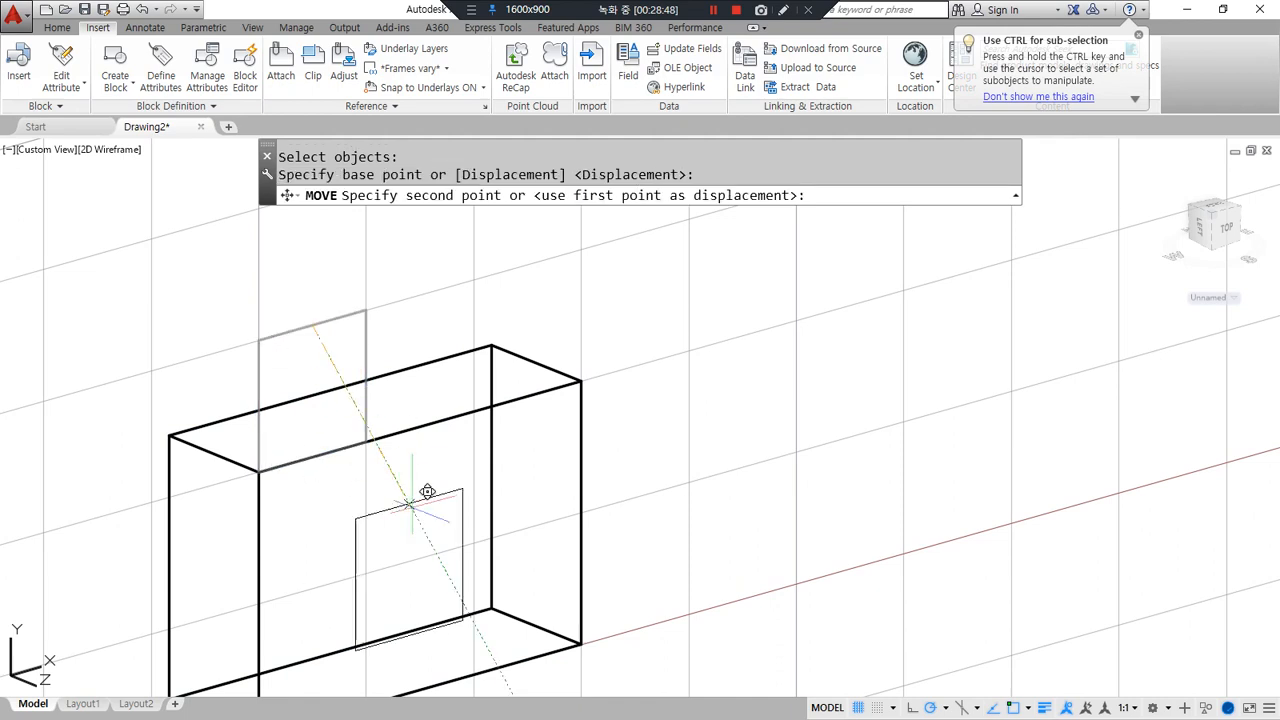
{"action": "left_click", "coordinate": [420, 426]}
Extrude the square by -5, into half the depth of the box.
{"action": "type", "text": "ext"}
{"action": "key", "text": "Return"}
{"action": "left_click", "coordinate": [367, 500]}
{"action": "key", "text": "Return"}
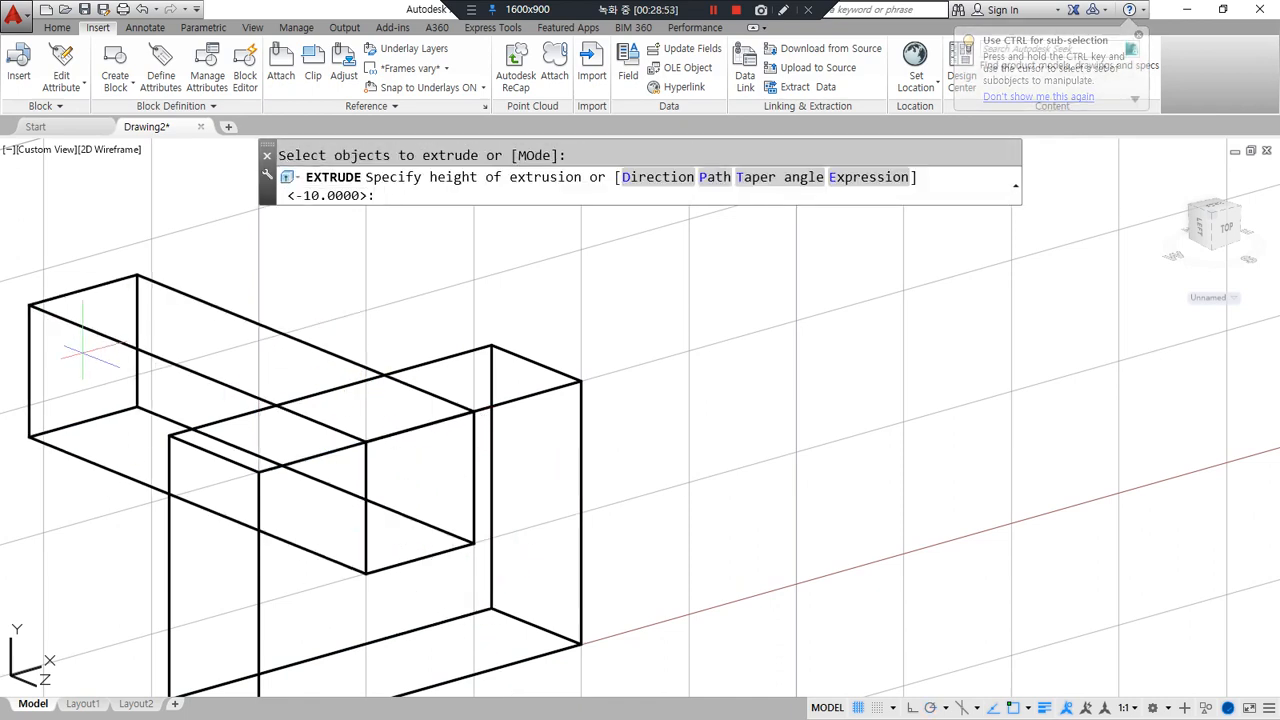
{"action": "mouse_move", "coordinate": [431, 512]}
{"action": "middle_mouse_down", "text": "shift"}
{"action": "mouse_move", "coordinate": [457, 456]}
{"action": "mouse_move", "coordinate": [437, 514]}
{"action": "mouse_move", "coordinate": [455, 515]}
{"action": "middle_mouse_up", "text": "shift"}
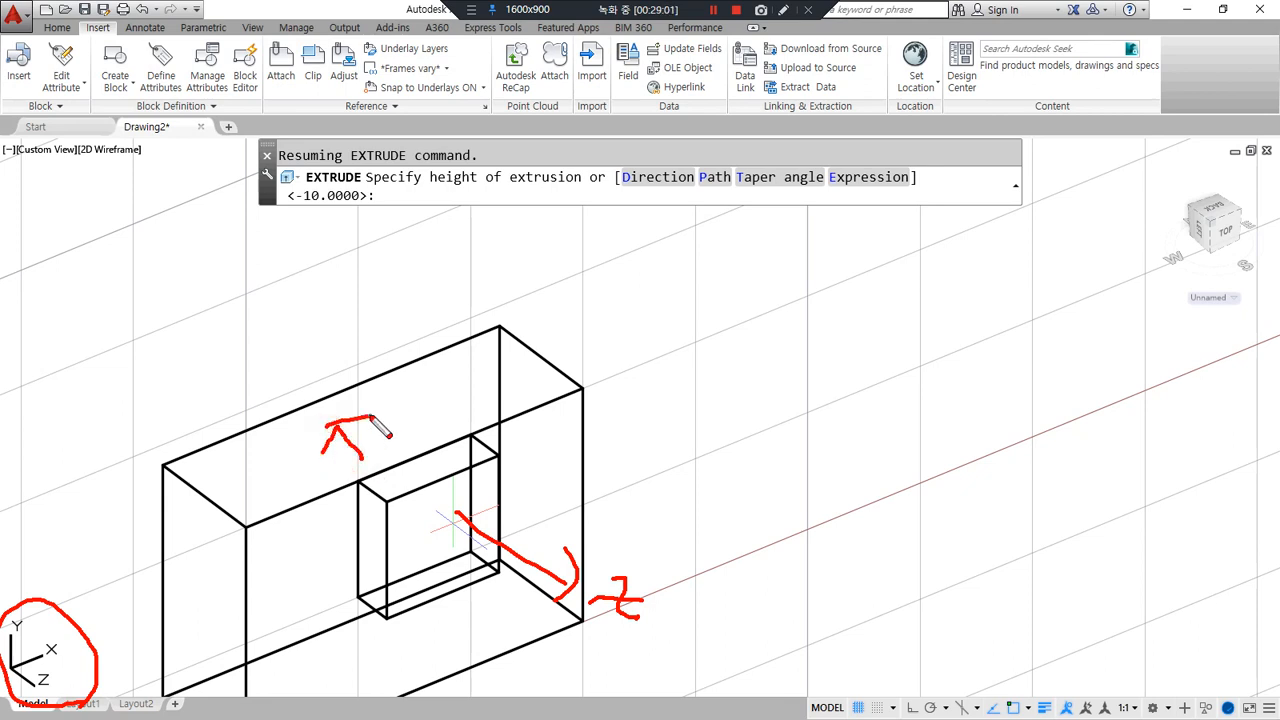
{"action": "key", "text": "Escape"}
{"action": "key", "text": "Return"}
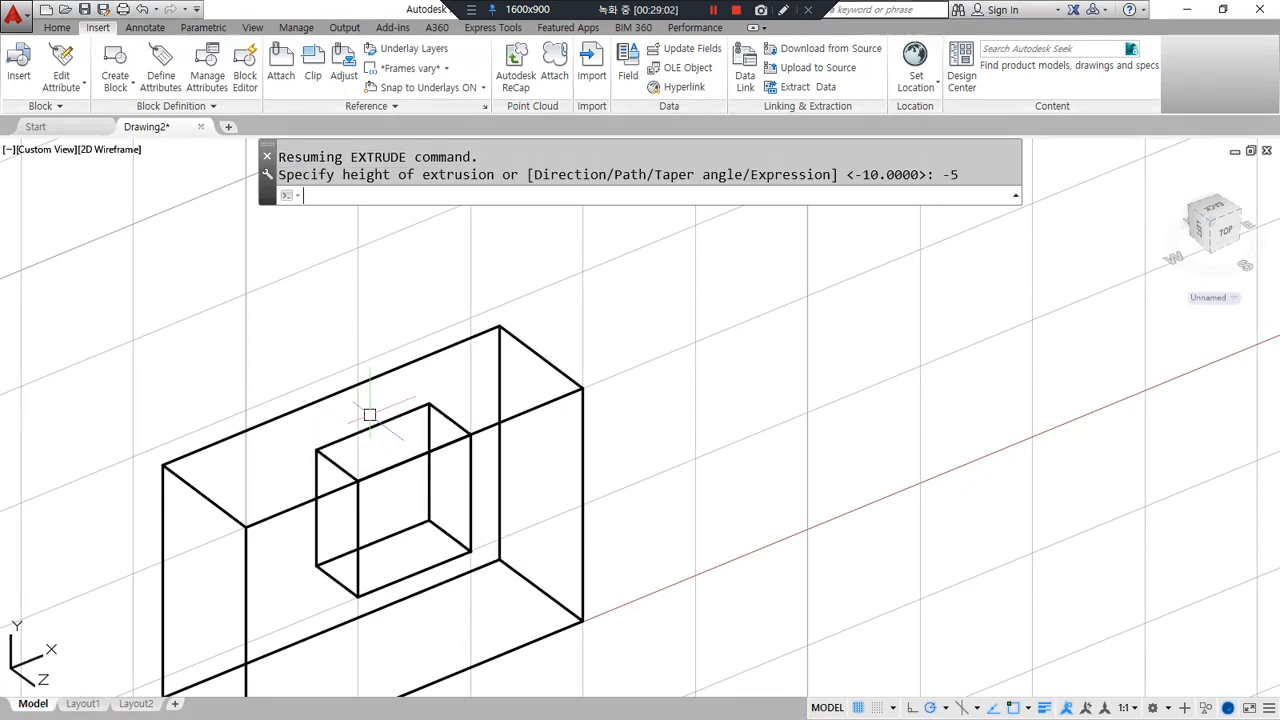
Subtract the shallow extruded square from the box to cut a notch in its front face.
{"action": "type", "text": "su"}
{"action": "key", "text": "Return"}
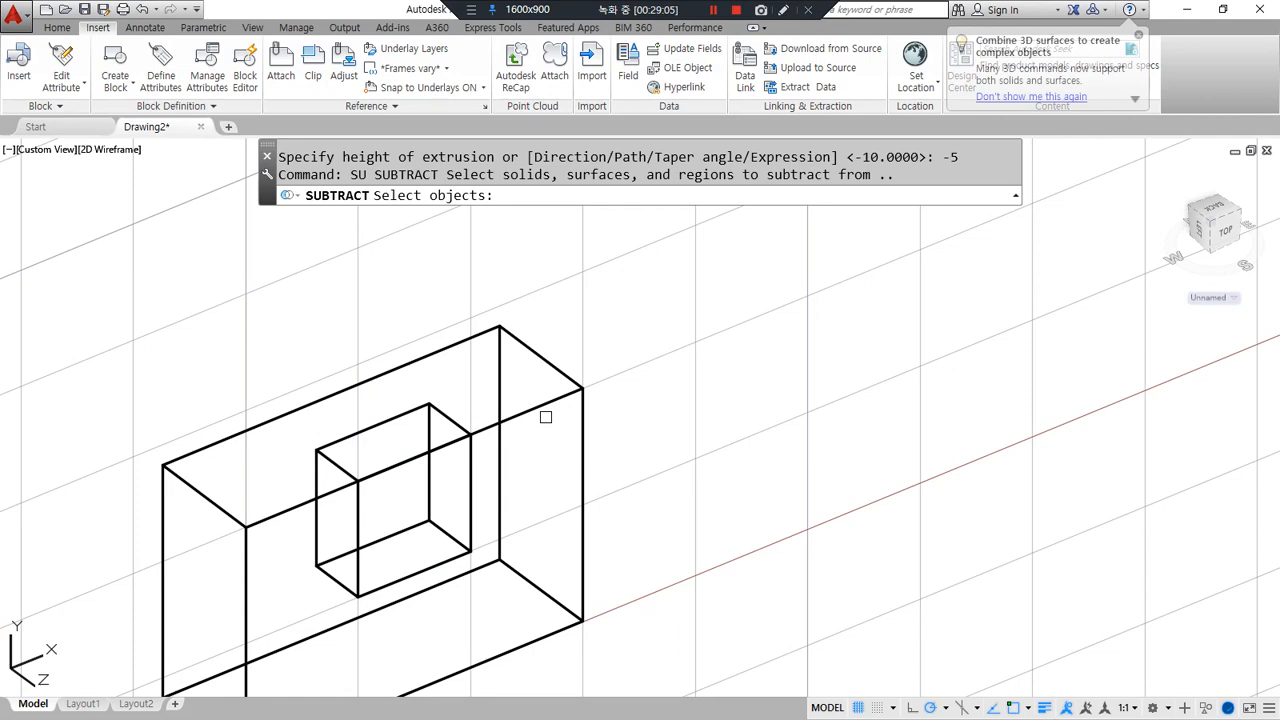
{"action": "left_click", "coordinate": [543, 405]}
{"action": "key", "text": "Return"}
{"action": "left_click", "coordinate": [474, 468]}
{"action": "key", "text": "Return"}
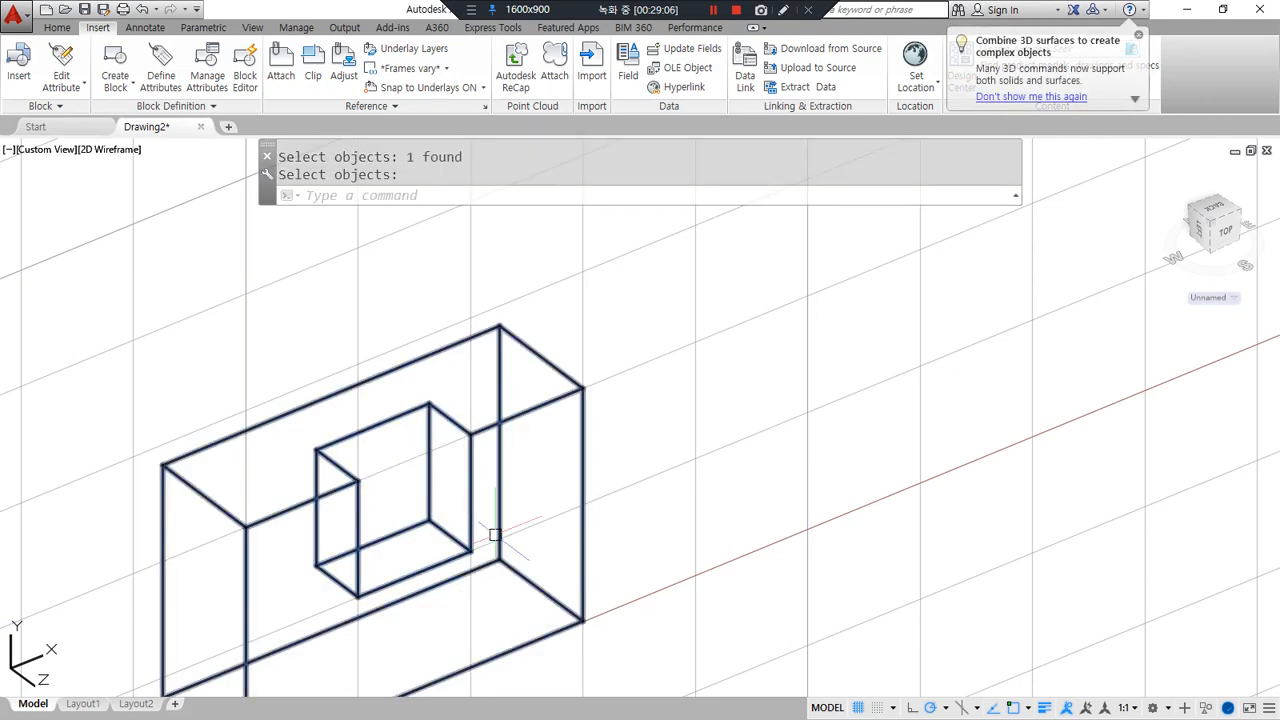
Slice the next box with 3points through its front upper left, back upper right and front lower right corners, keeping the left side.
{"action": "scroll", "coordinate": [495, 532], "scroll_direction": "down", "scroll_amount": 4}
{"action": "middle_click_drag", "start_coordinate": [166, 666], "coordinate": [462, 429]}
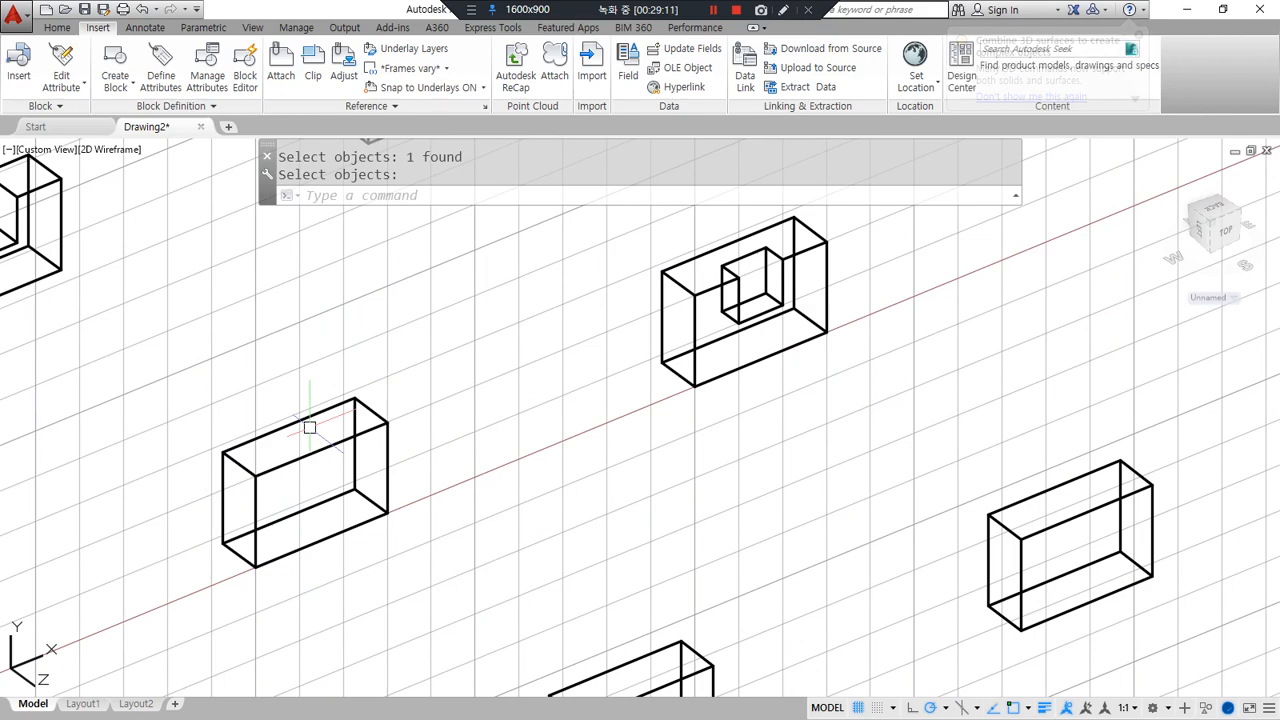
{"action": "type", "text": "sl"}
{"action": "key", "text": "Return"}
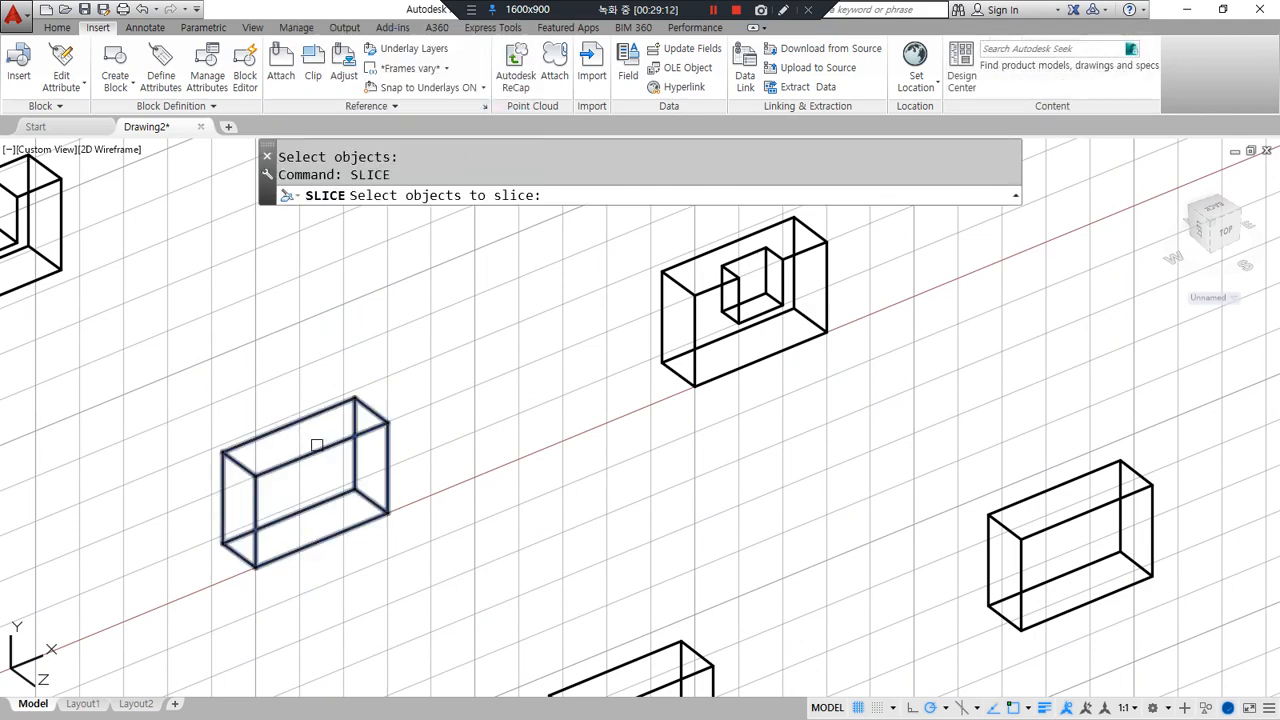
{"action": "left_click", "coordinate": [316, 445]}
{"action": "key", "text": "Return"}
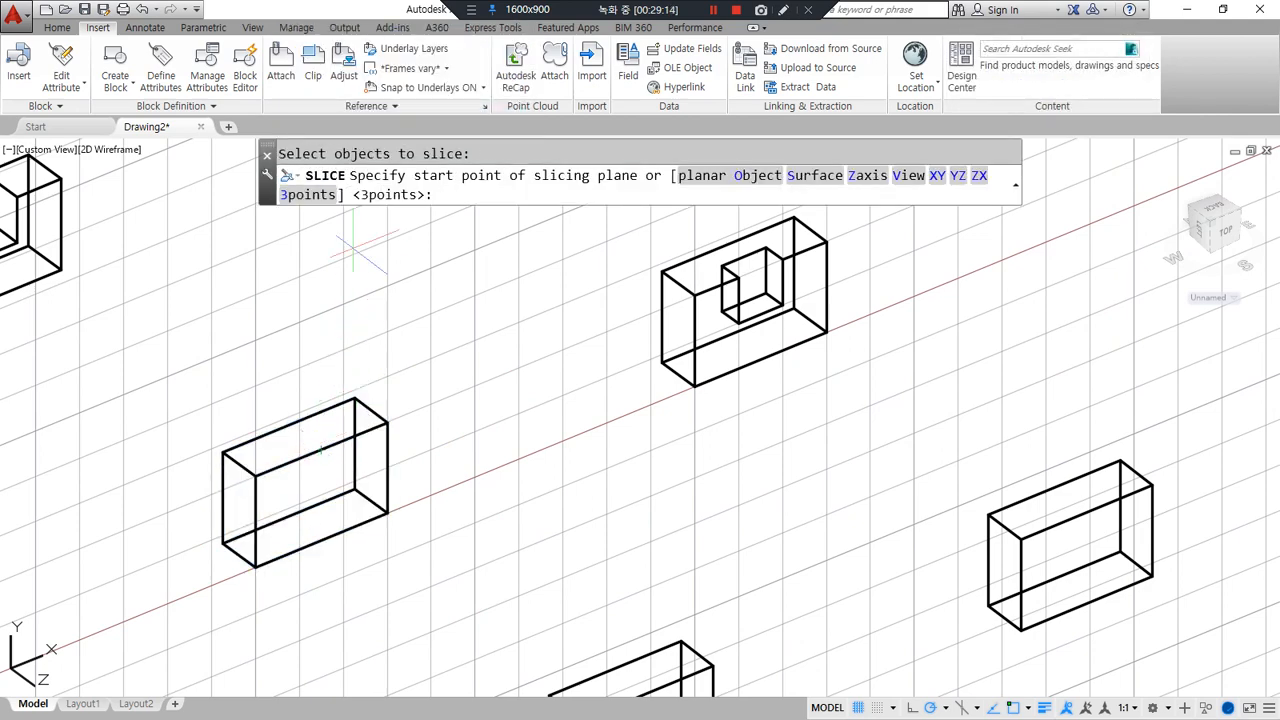
{"action": "left_click", "coordinate": [310, 195]}
{"action": "left_click", "coordinate": [255, 478]}
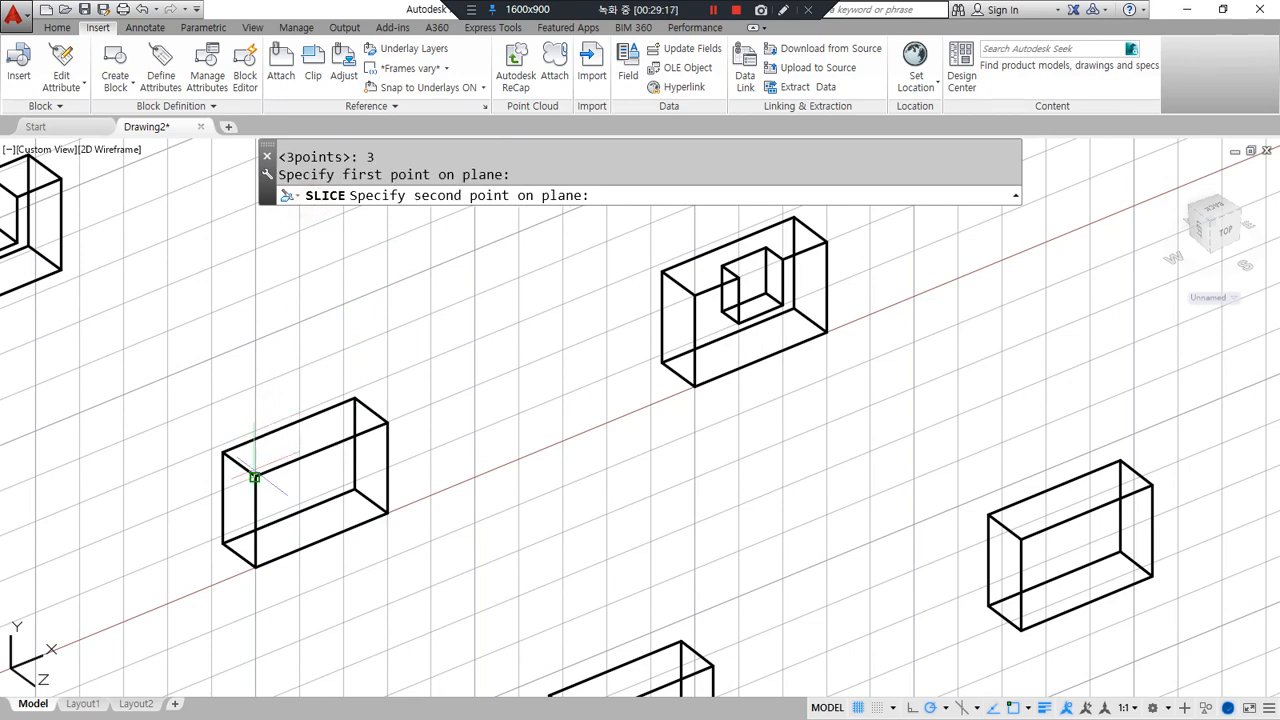
{"action": "left_click", "coordinate": [354, 398]}
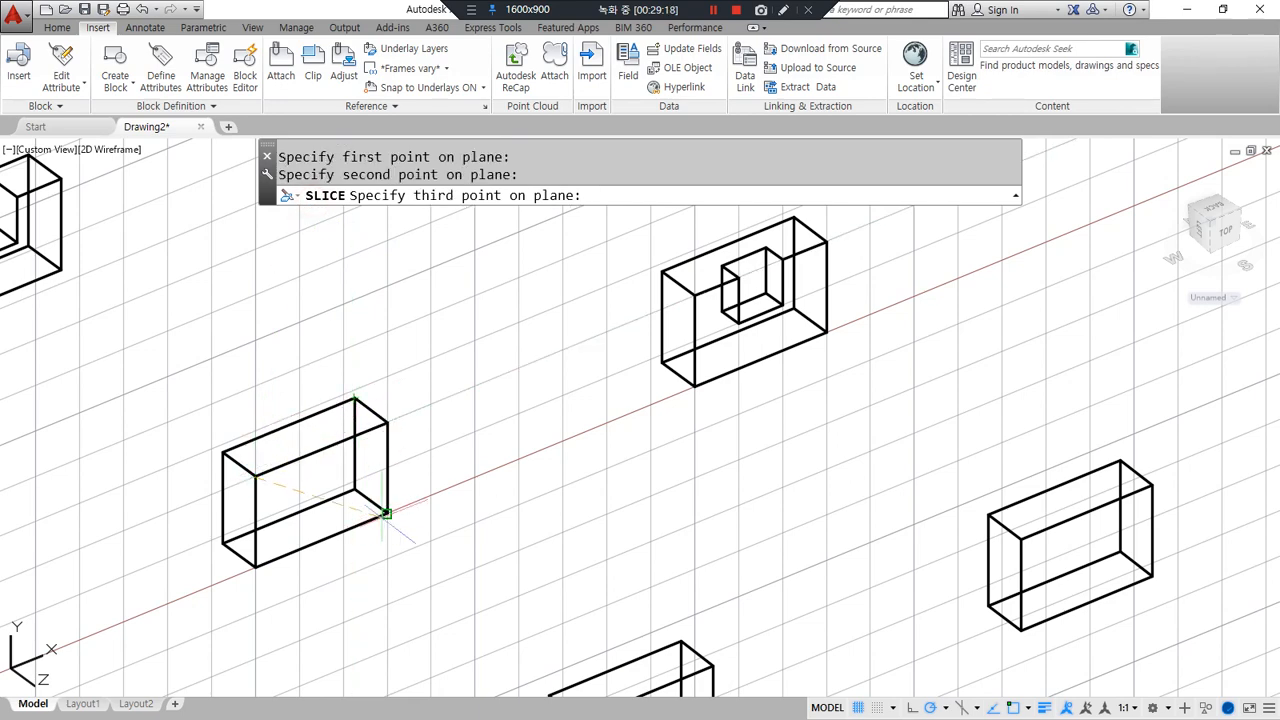
{"action": "left_click", "coordinate": [386, 514]}
{"action": "left_click", "coordinate": [216, 446]}
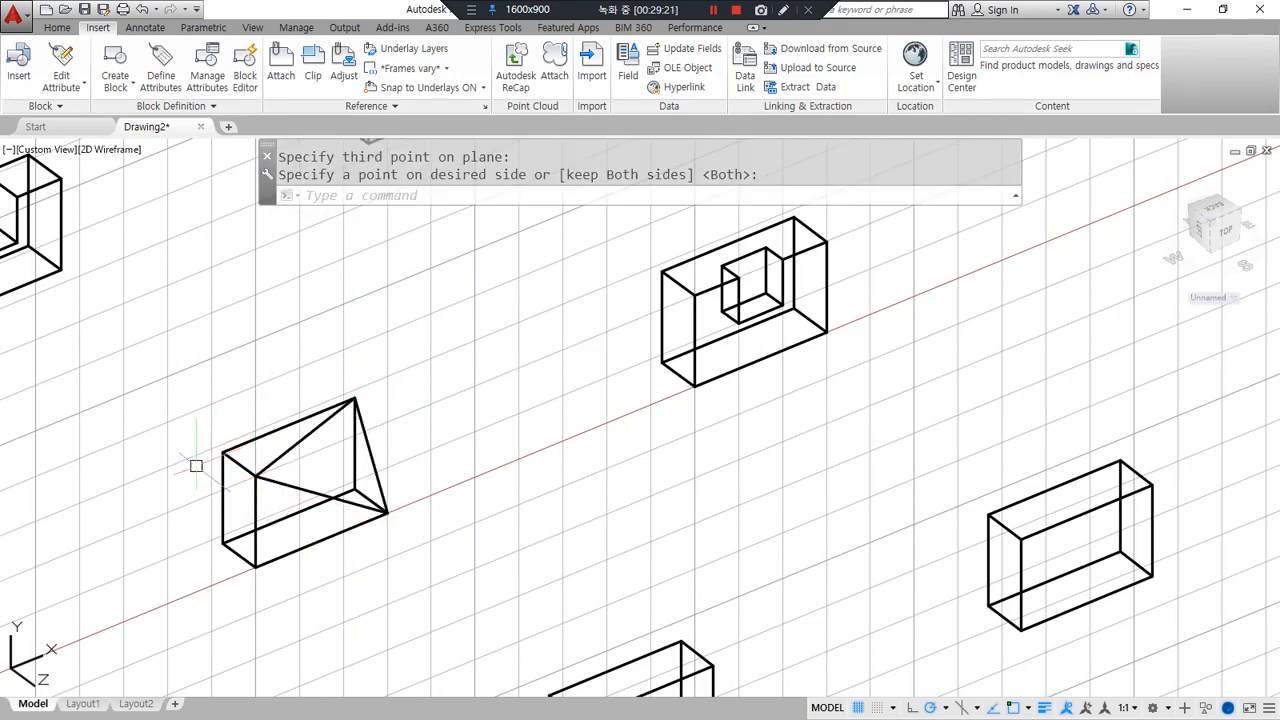
Set the UCS on the first box of the nearest row: origin at the front lower left corner, X along the bottom edge, Y upward.
{"action": "scroll", "coordinate": [147, 571], "scroll_direction": "down", "scroll_amount": 2}
{"action": "middle_click_drag", "start_coordinate": [151, 570], "coordinate": [555, 420]}
{"action": "middle_click_drag", "start_coordinate": [190, 660], "coordinate": [168, 441]}
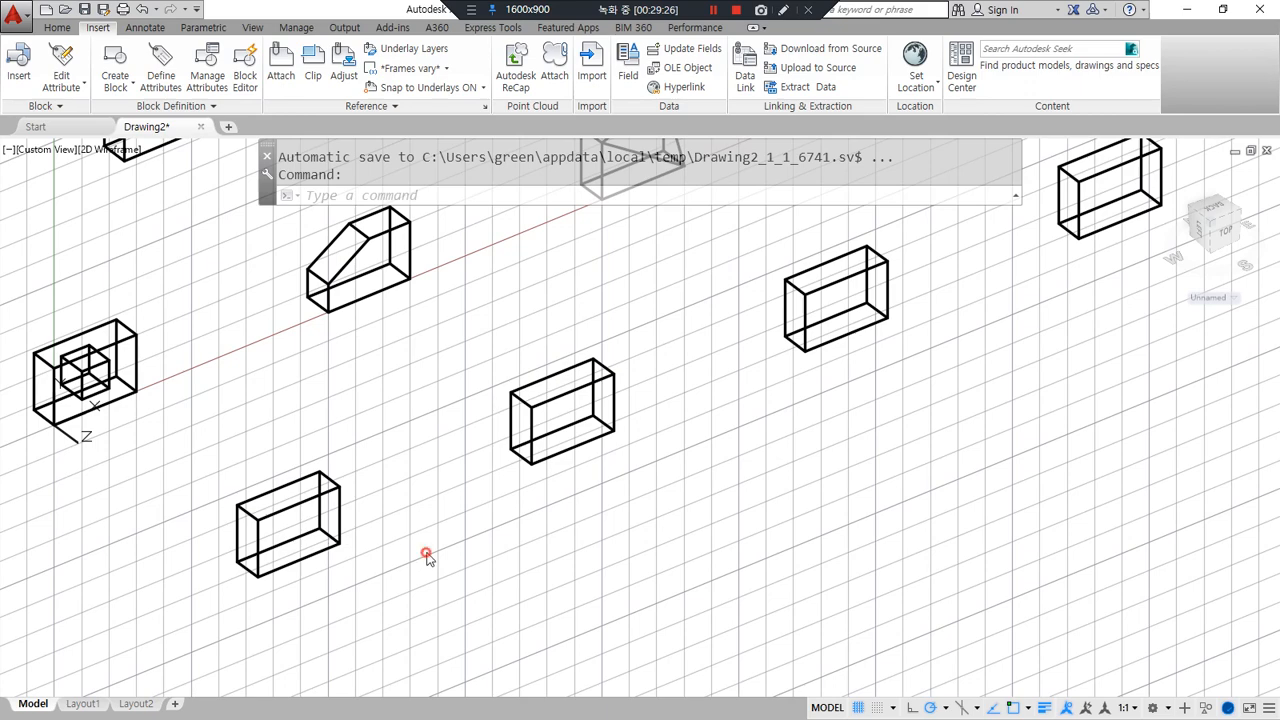
{"action": "scroll", "coordinate": [300, 545], "scroll_direction": "up", "scroll_amount": 4}
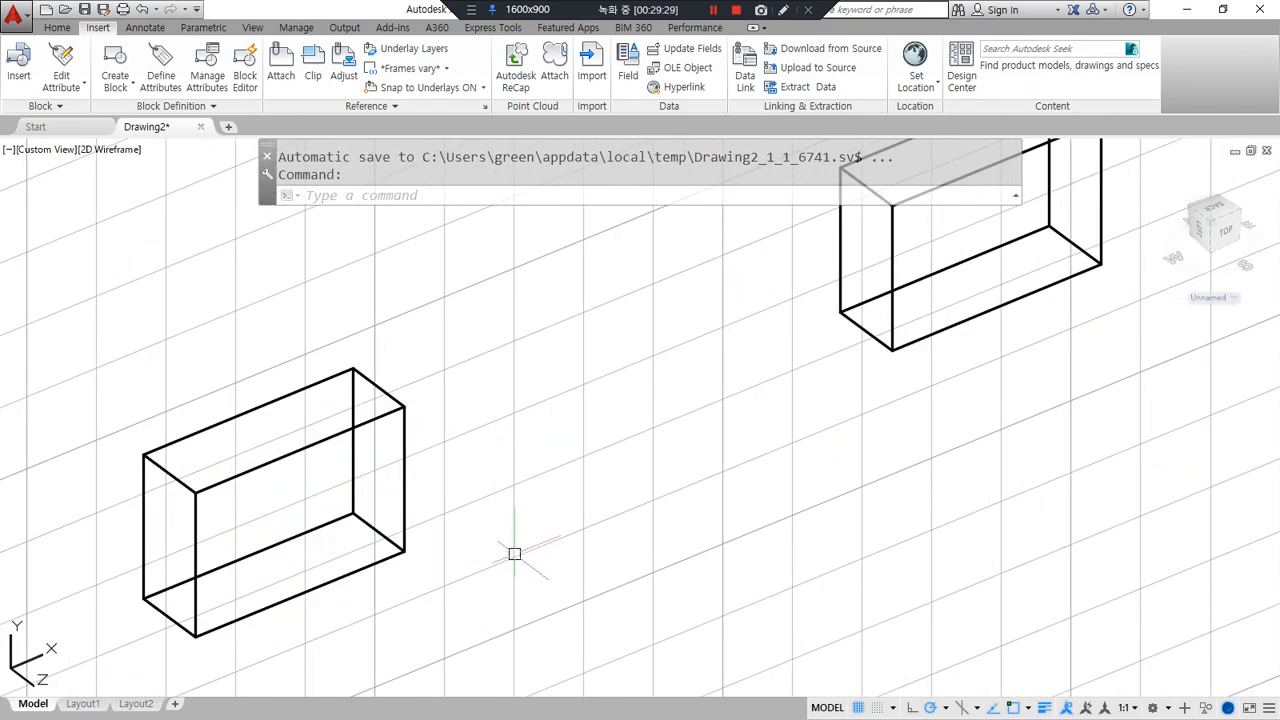
{"action": "type", "text": "ucs"}
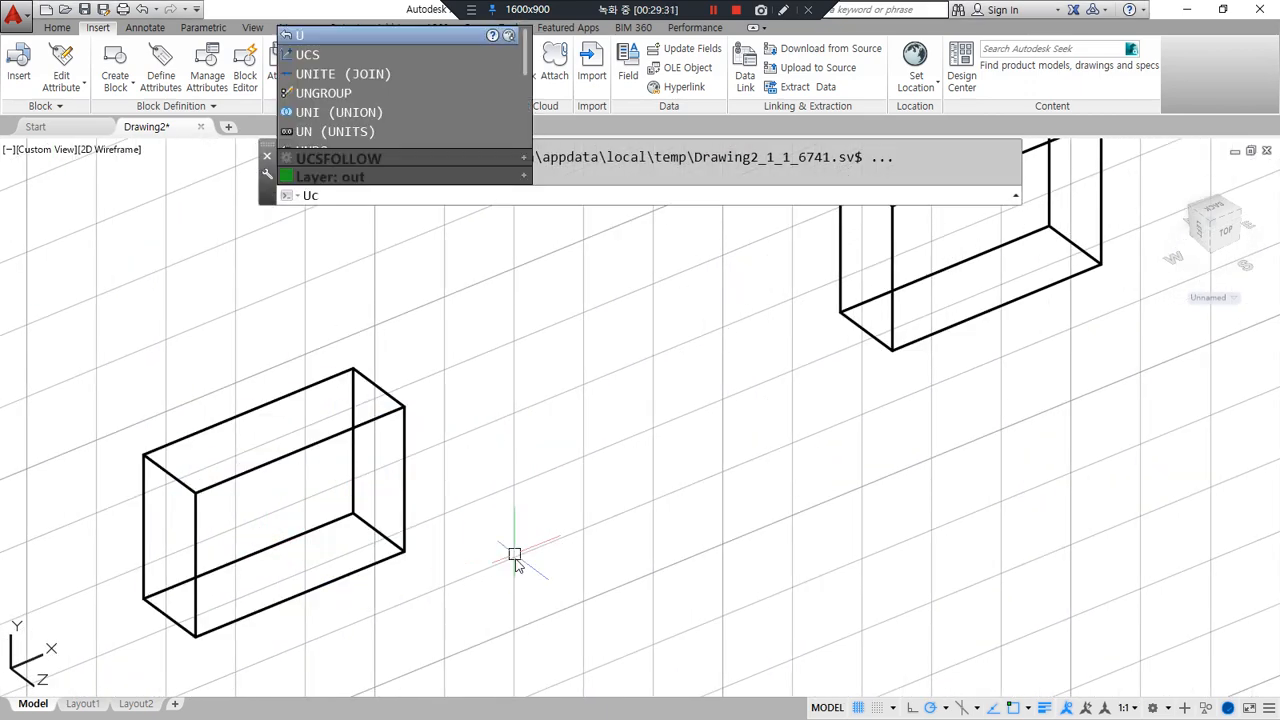
{"action": "key", "text": "Return"}
{"action": "left_click", "coordinate": [195, 636]}
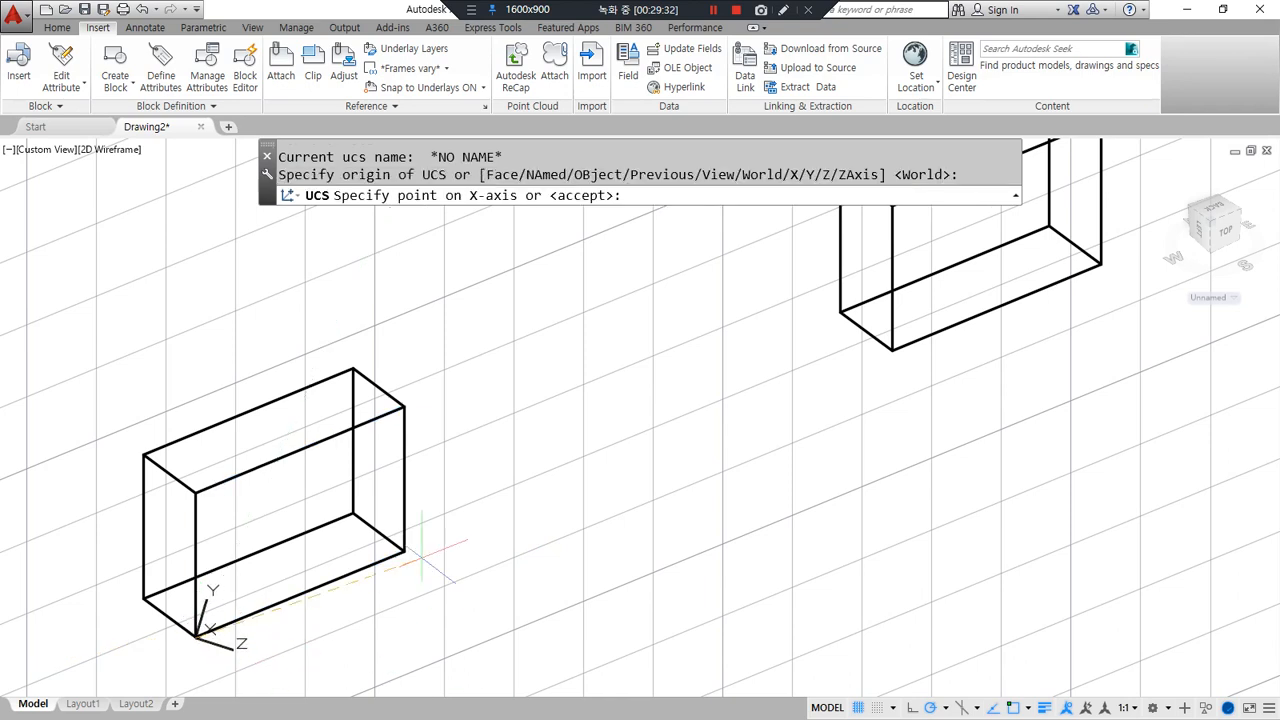
{"action": "left_click", "coordinate": [404, 550]}
{"action": "left_click", "coordinate": [195, 493]}
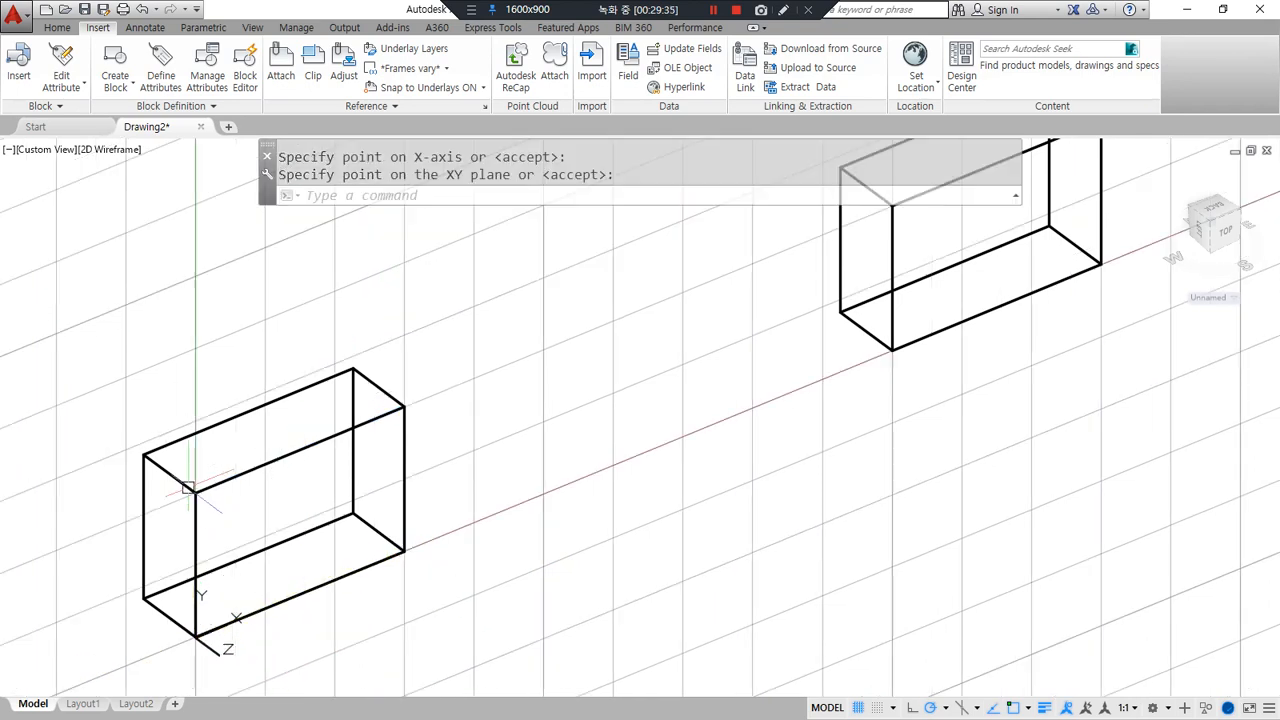
Draw a 10 by 10 square from the front lower left corner of the first box.
{"action": "type", "text": "rec"}
{"action": "key", "text": "Return"}
{"action": "left_click", "coordinate": [195, 636]}
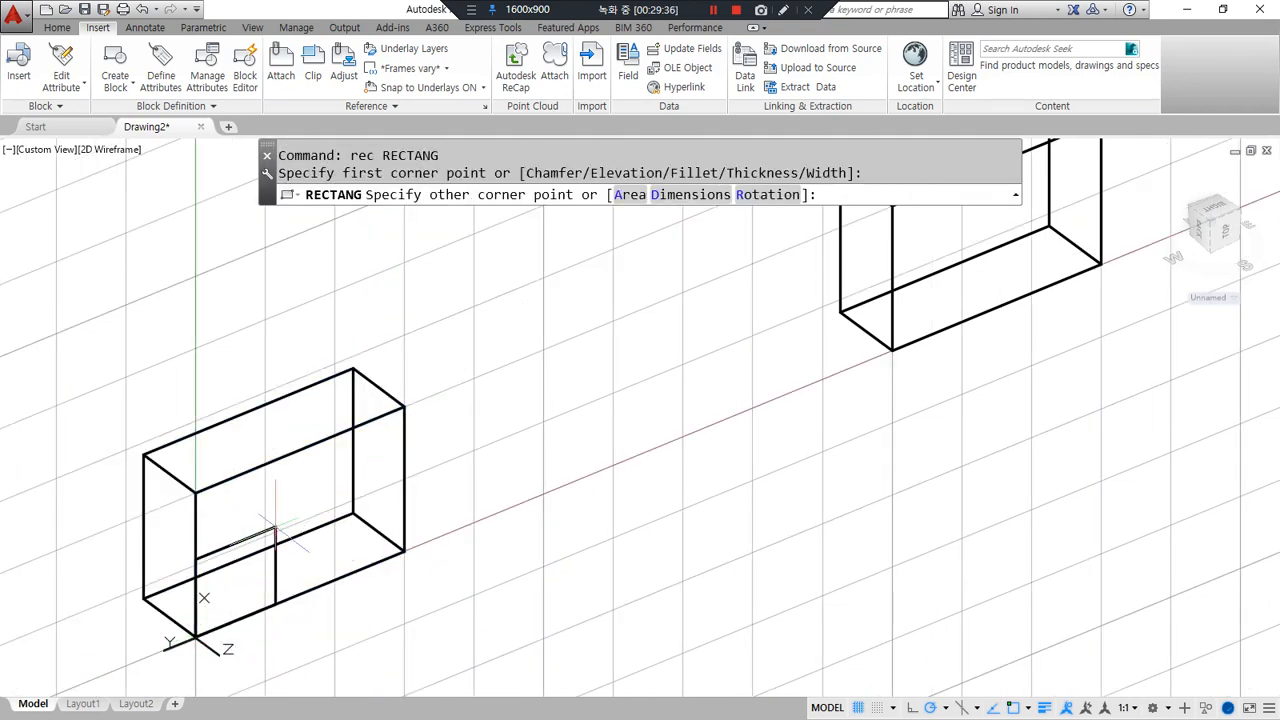
{"action": "type", "text": "@10,10"}
{"action": "key", "text": "Return"}
{"action": "scroll", "coordinate": [243, 543], "scroll_direction": "up", "scroll_amount": 3}
{"action": "middle_click_drag", "start_coordinate": [290, 566], "coordinate": [298, 561]}
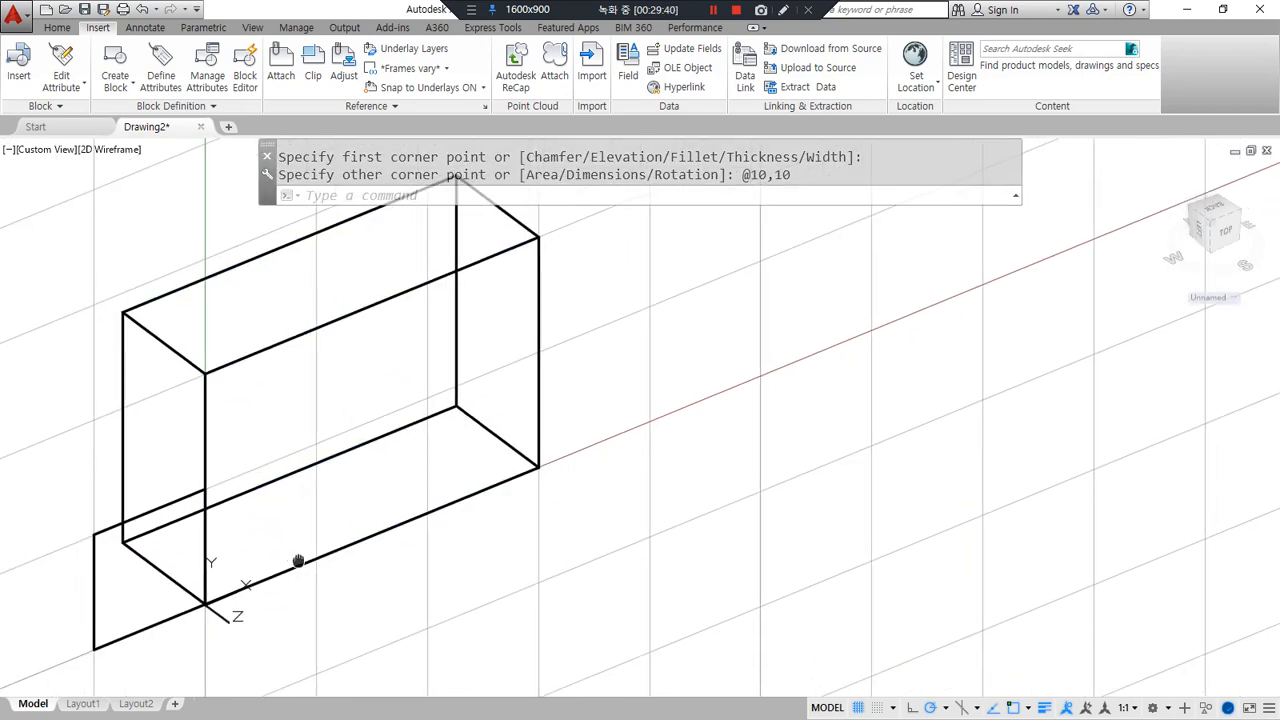
Draw a vertical helper line on the box's front face between the midpoints of its upper and lower edges.
{"action": "type", "text": "l"}
{"action": "key", "text": "Return"}
{"action": "left_click", "coordinate": [371, 306]}
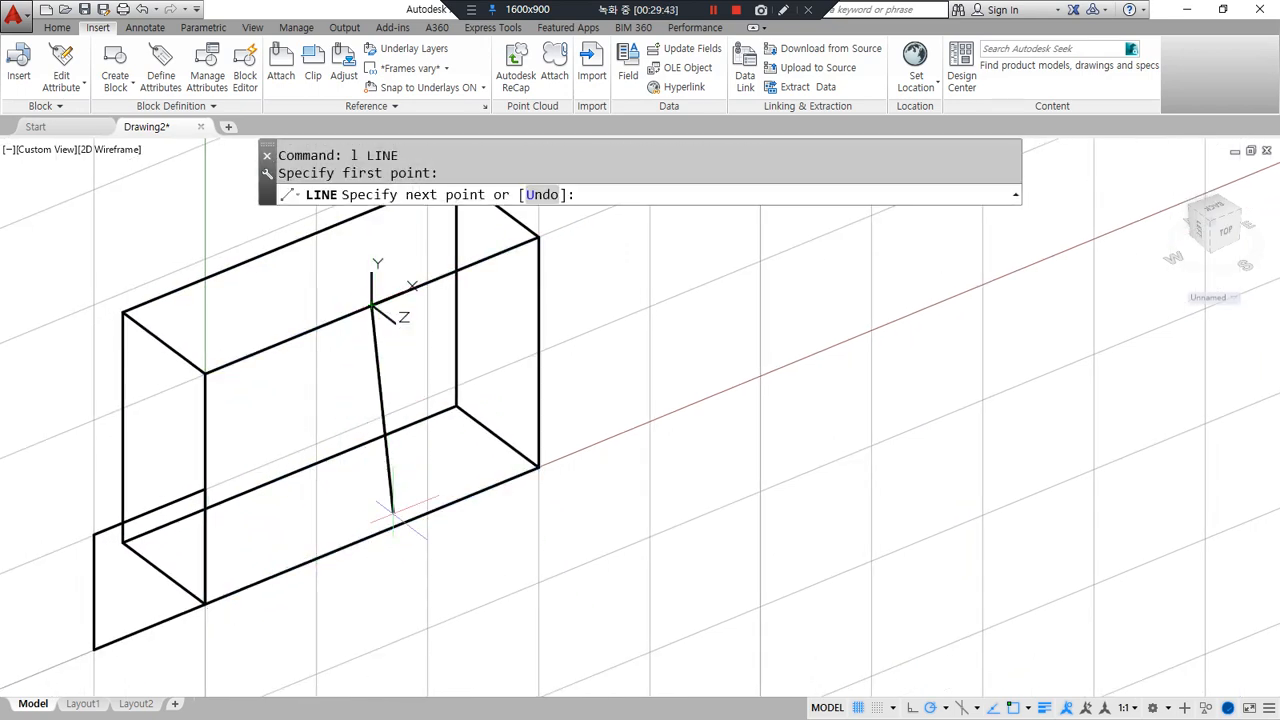
{"action": "left_click", "coordinate": [371, 535]}
{"action": "key", "text": "Return"}
{"action": "key", "text": "Return"}
{"action": "left_click", "coordinate": [148, 479]}
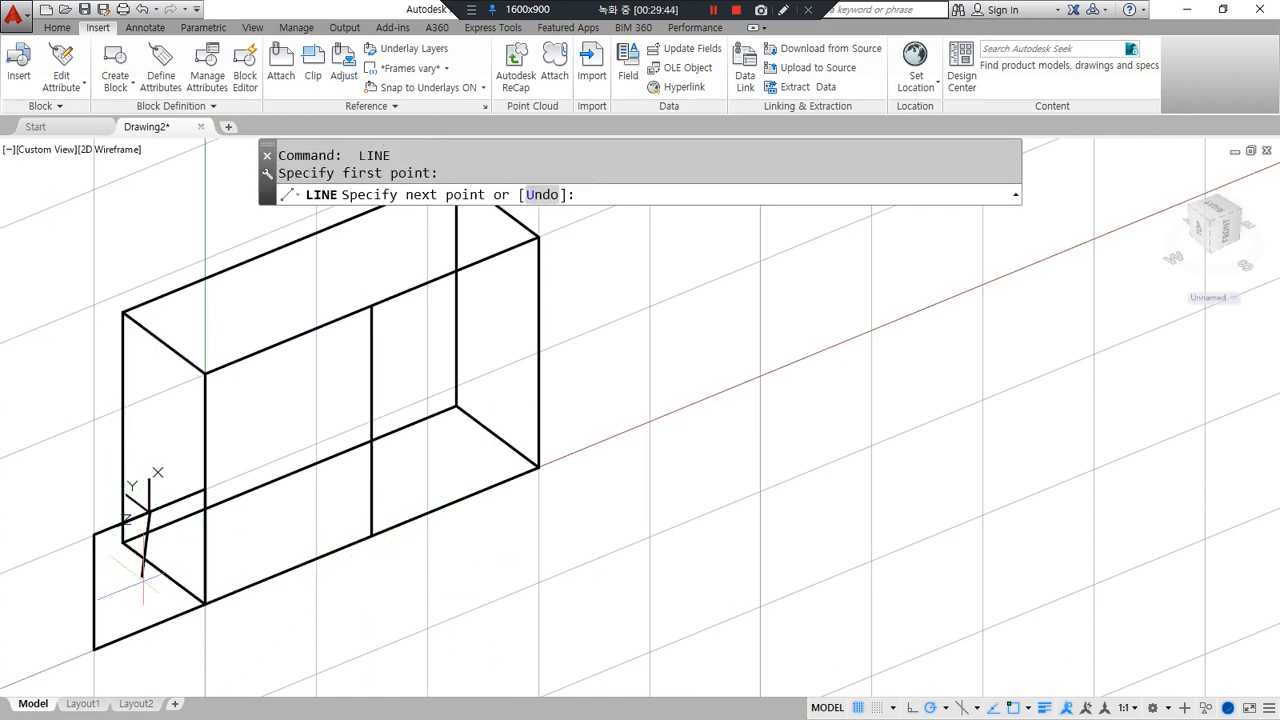
{"action": "left_click", "coordinate": [149, 622]}
{"action": "type", "text": "u"}
{"action": "key", "text": "Return"}
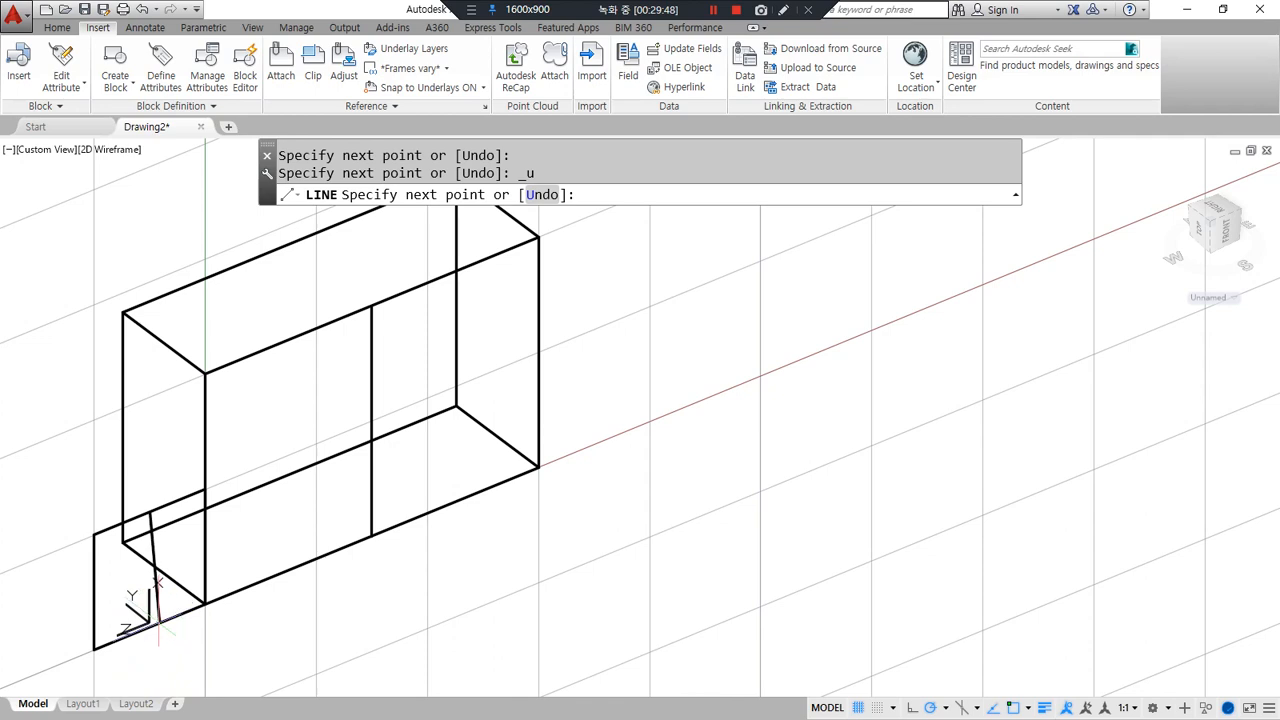
{"action": "key", "text": "Escape"}
Draw a diagonal line across the square from its lower left corner to its upper right corner.
{"action": "key", "text": "Return"}
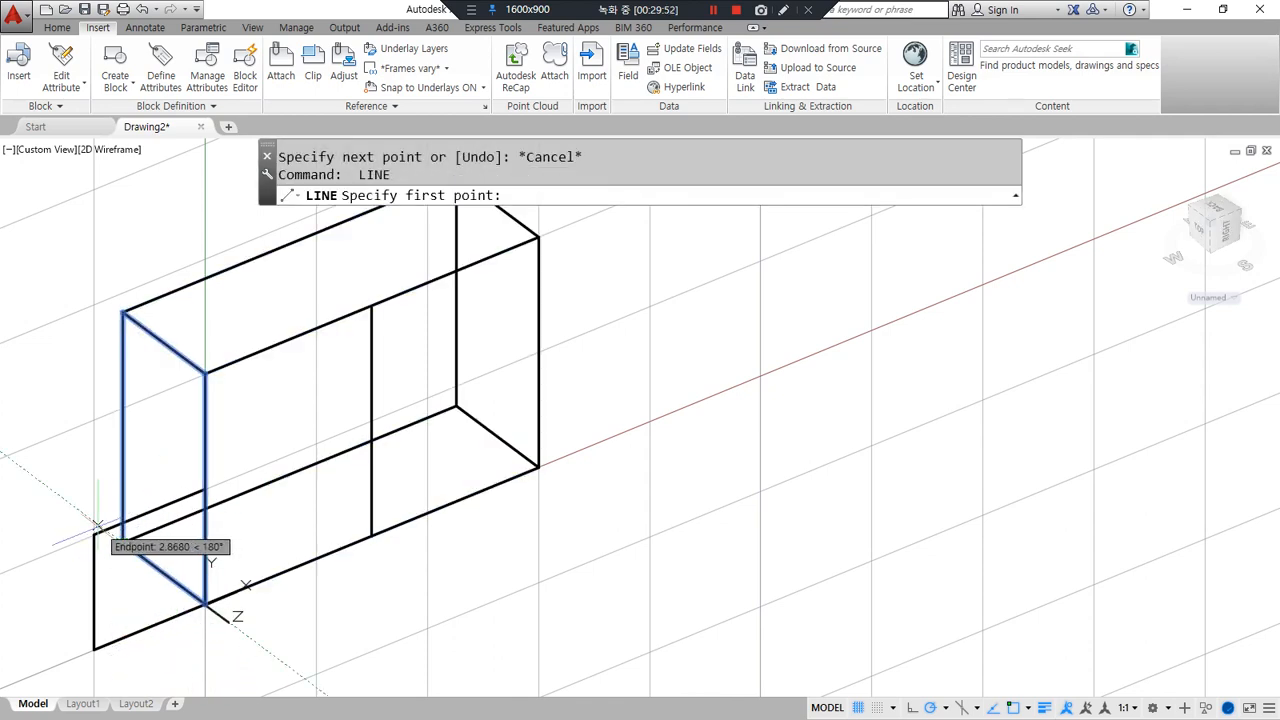
{"action": "left_click", "coordinate": [94, 650]}
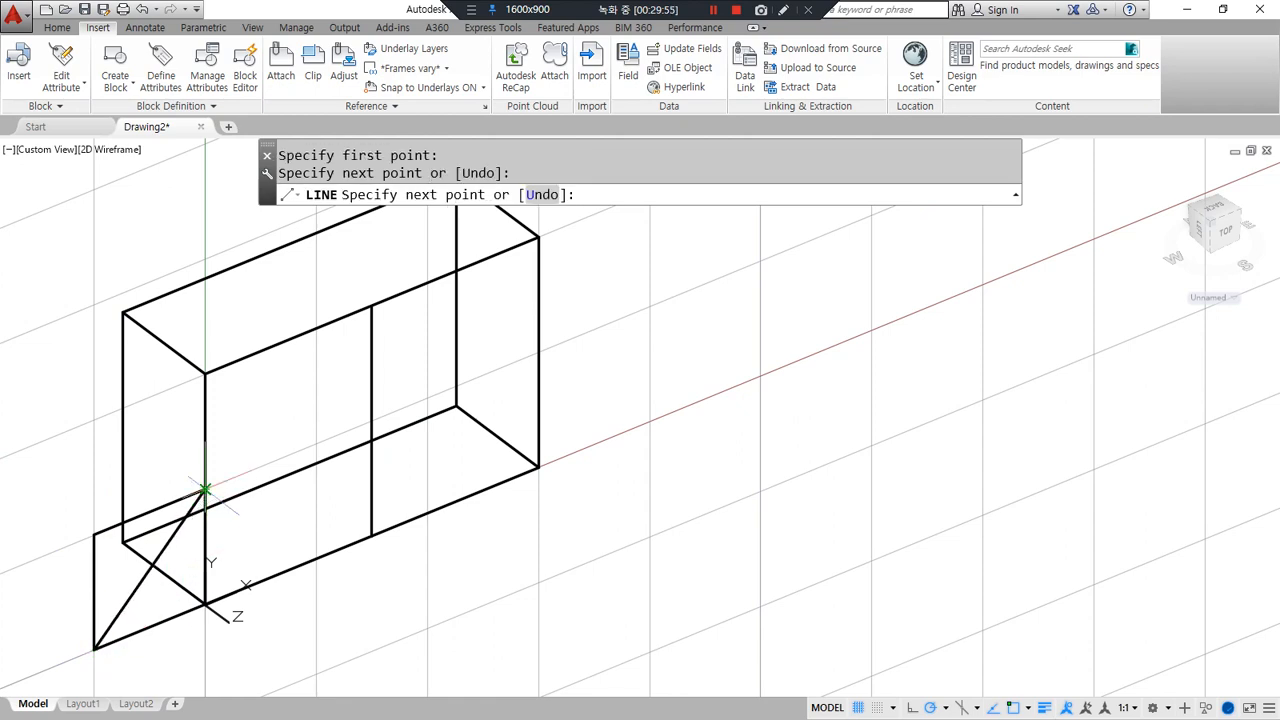
{"action": "key", "text": "Return"}
Move the square and its diagonal from the diagonal's midpoint to the midpoint of the vertical helper line on the front face.
{"action": "type", "text": "m"}
{"action": "key", "text": "Return"}
{"action": "left_click", "coordinate": [142, 662]}
{"action": "key", "text": "Return"}
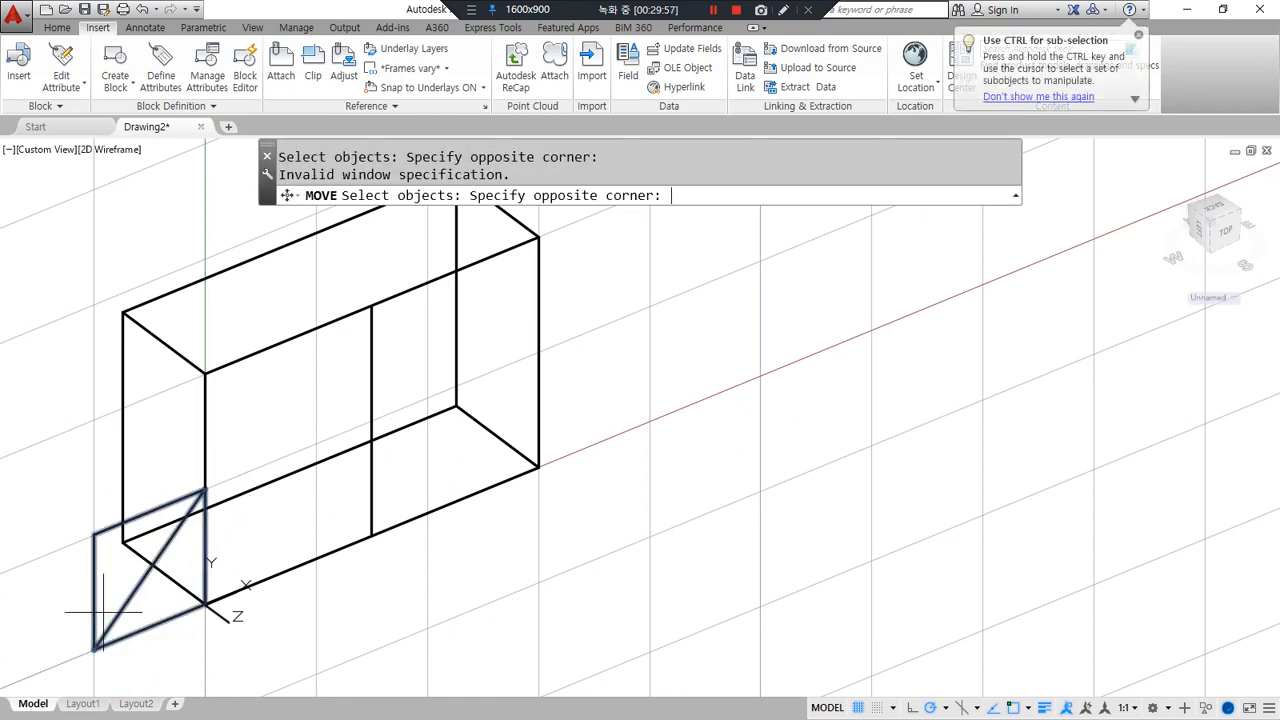
{"action": "left_click", "coordinate": [51, 606]}
{"action": "key", "text": "Return"}
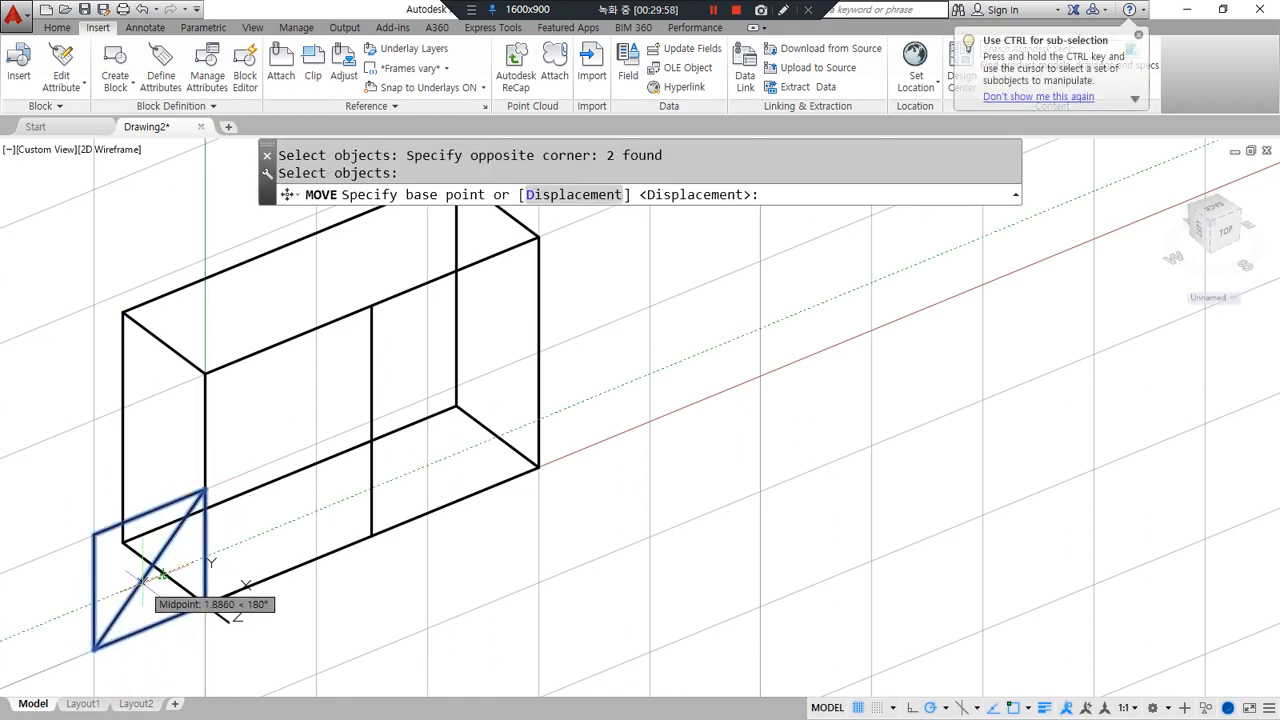
{"action": "left_click", "coordinate": [150, 571]}
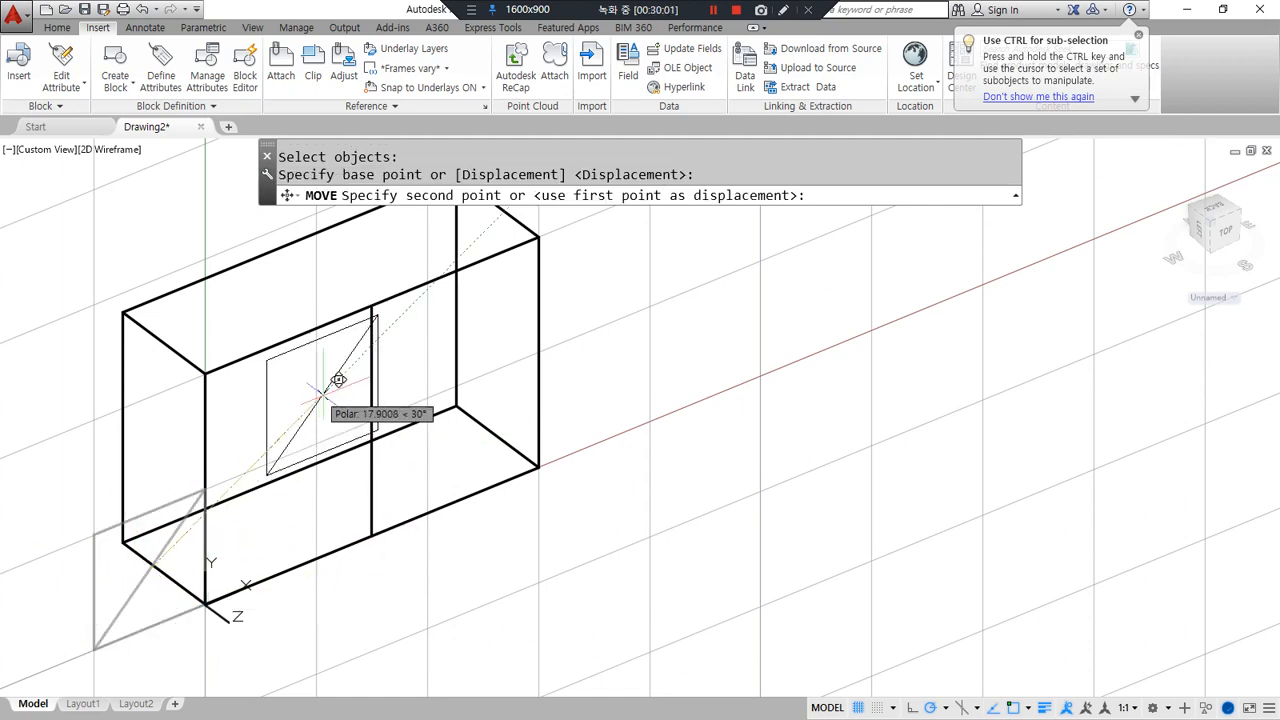
{"action": "left_click", "coordinate": [371, 418]}
{"action": "left_click", "coordinate": [372, 414]}
{"action": "key", "text": "Escape"}
{"action": "key", "text": "Escape"}
Erase the vertical helper line and the diagonal, keeping the centred square.
{"action": "left_click", "coordinate": [385, 415]}
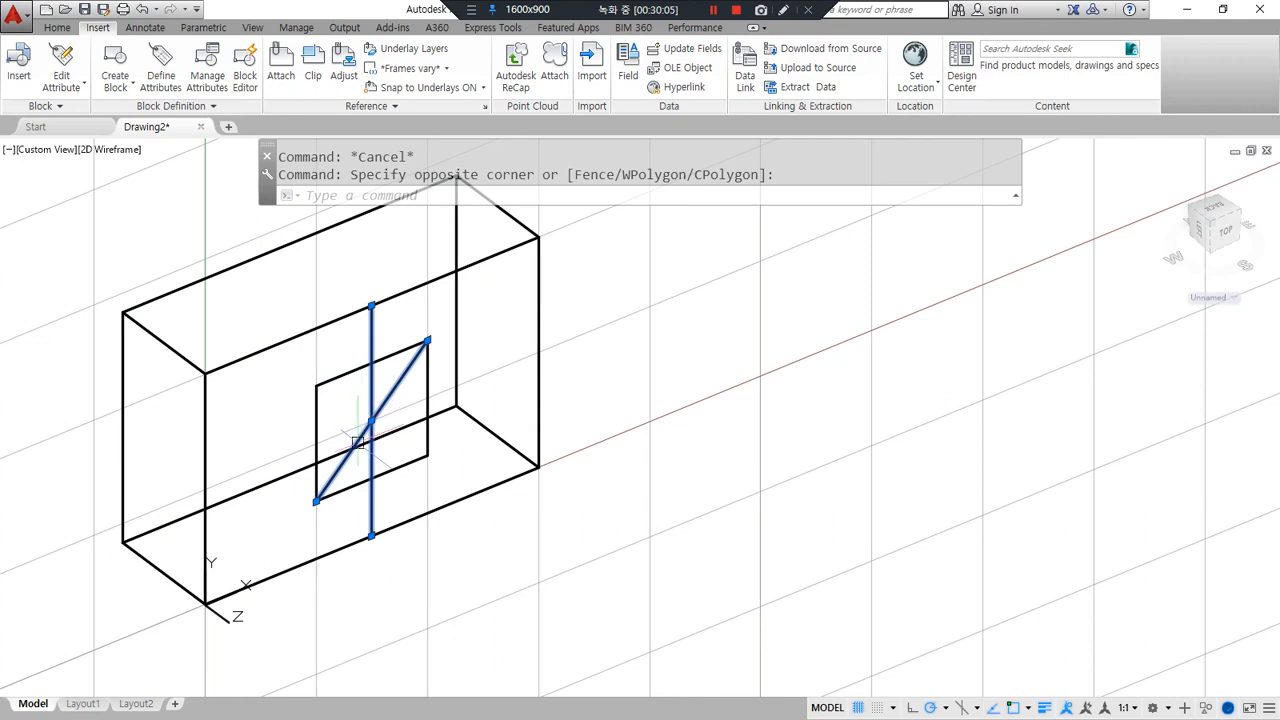
{"action": "left_click", "coordinate": [355, 425]}
{"action": "type", "text": "e"}
{"action": "key", "text": "Return"}
Extrude the centred square by 5, outward from the box's front face.
{"action": "type", "text": "ext"}
{"action": "key", "text": "Return"}
{"action": "left_click", "coordinate": [317, 449]}
{"action": "key", "text": "Return"}
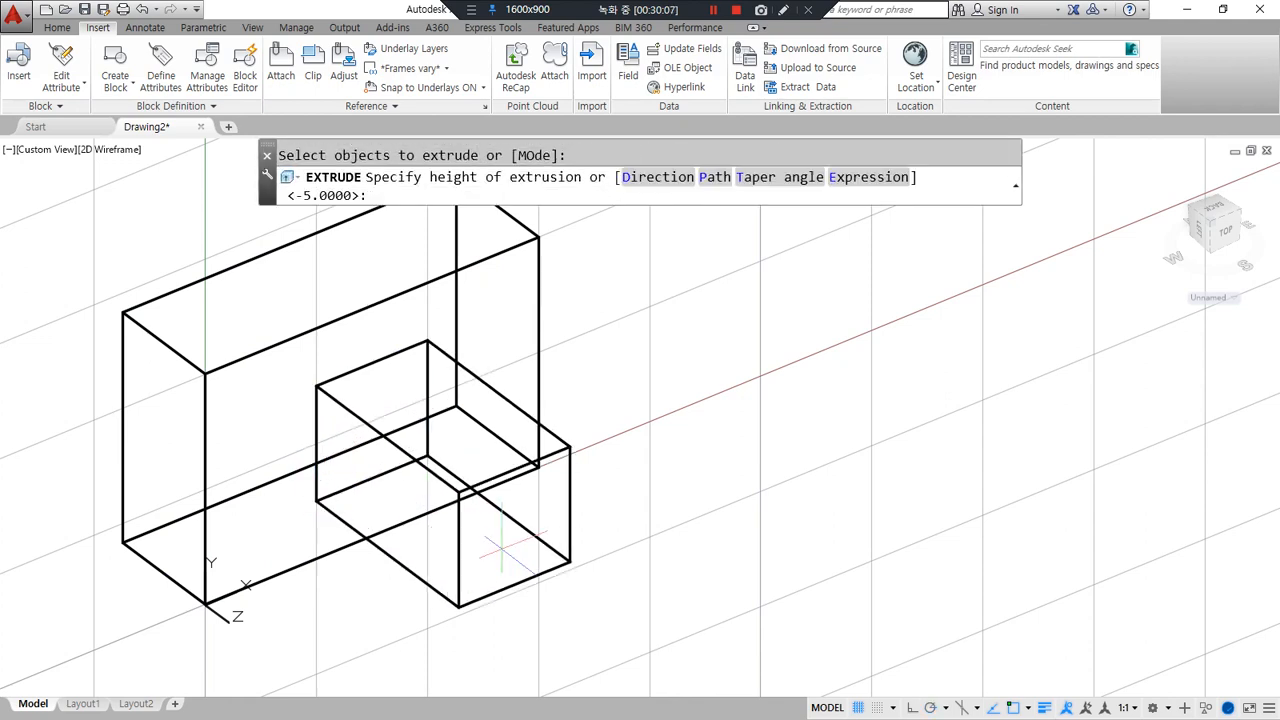
{"action": "type", "text": "5"}
{"action": "key", "text": "Return"}
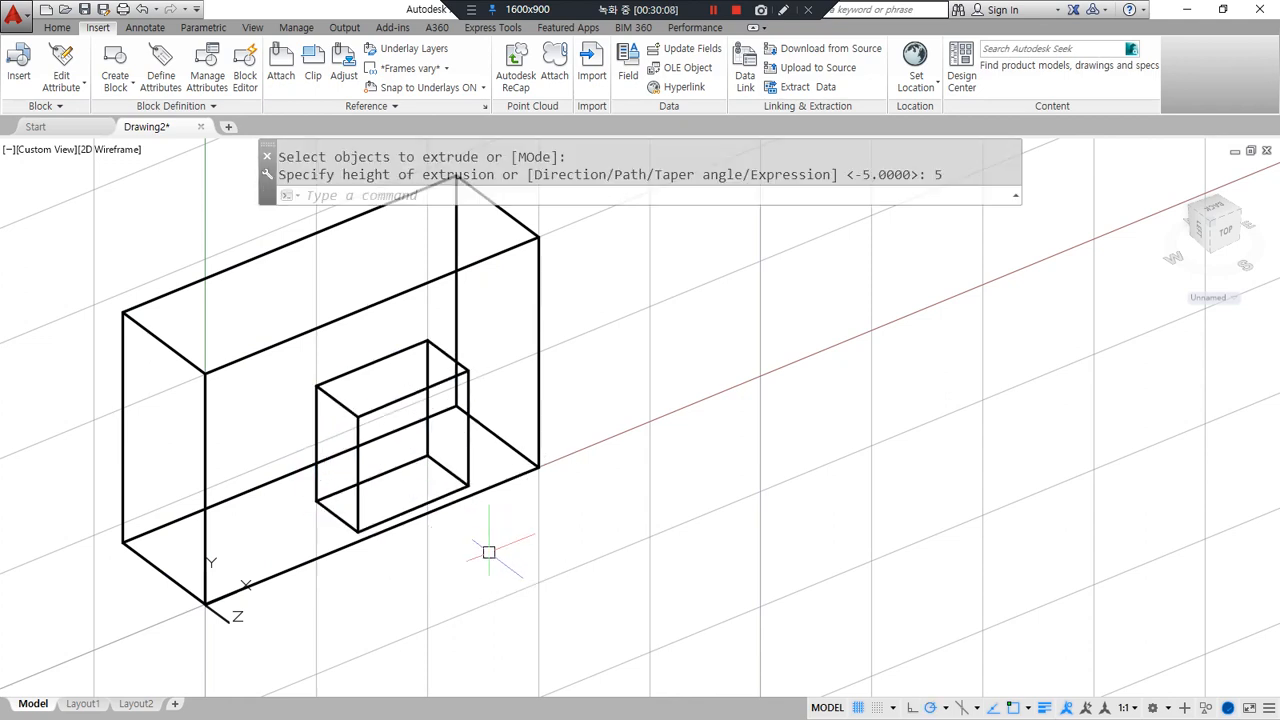
Union the box with the extruded square block on its front face.
{"action": "type", "text": "u"}
{"action": "left_click", "coordinate": [489, 552]}
{"action": "left_click", "coordinate": [243, 414]}
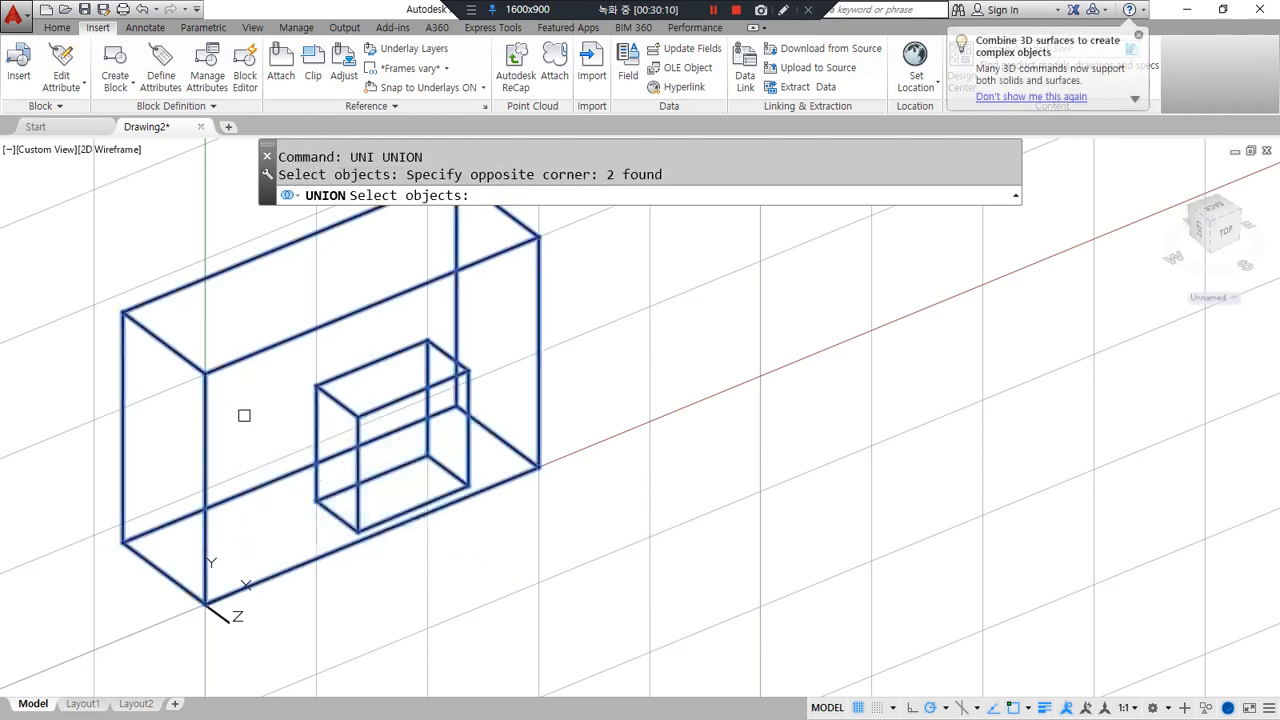
{"action": "key", "text": "Return"}
Draw a 15 by 10 rectangle on the next box's front face, starting from its front lower left corner.
{"action": "scroll", "coordinate": [572, 480], "scroll_direction": "down", "scroll_amount": 3}
{"action": "middle_click_drag", "start_coordinate": [703, 388], "coordinate": [317, 626]}
{"action": "scroll", "coordinate": [494, 534], "scroll_direction": "up", "scroll_amount": 2}
{"action": "middle_click_drag", "start_coordinate": [466, 561], "coordinate": [262, 506]}
{"action": "scroll", "coordinate": [316, 558], "scroll_direction": "up", "scroll_amount": 2}
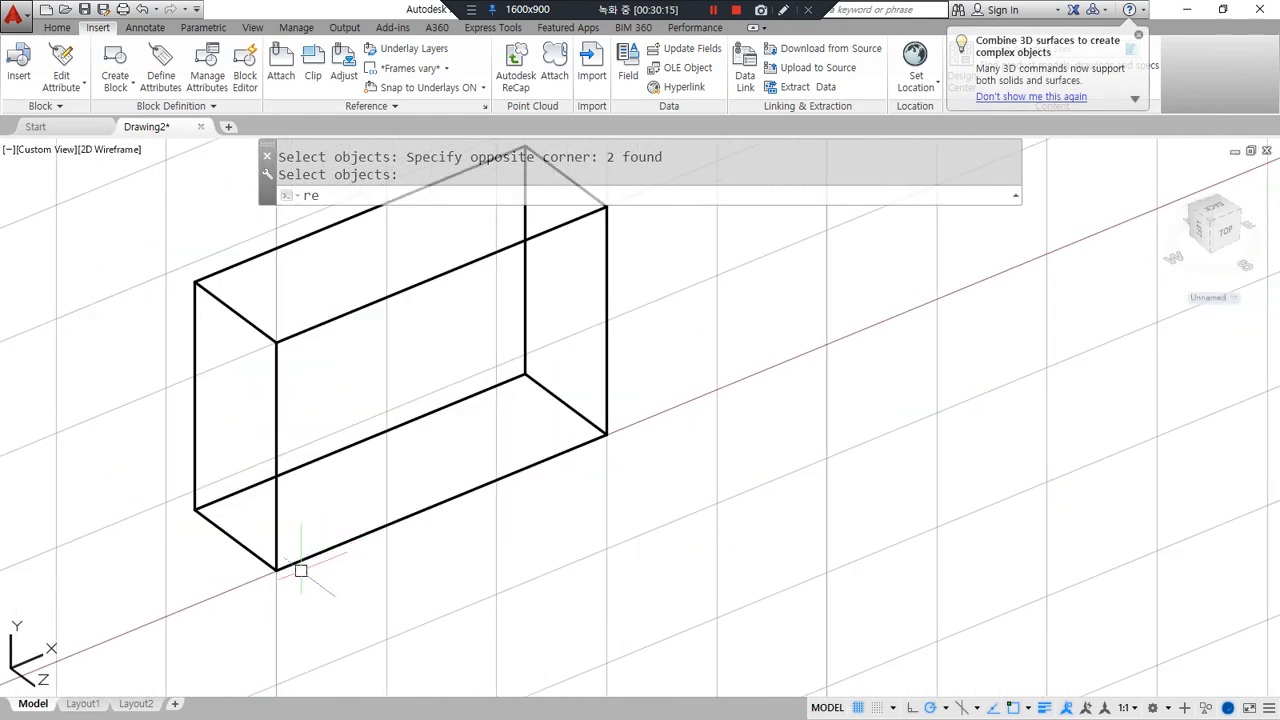
{"action": "type", "text": "rec"}
{"action": "key", "text": "Return"}
{"action": "left_click", "coordinate": [277, 566]}
{"action": "type", "text": "@15,10"}
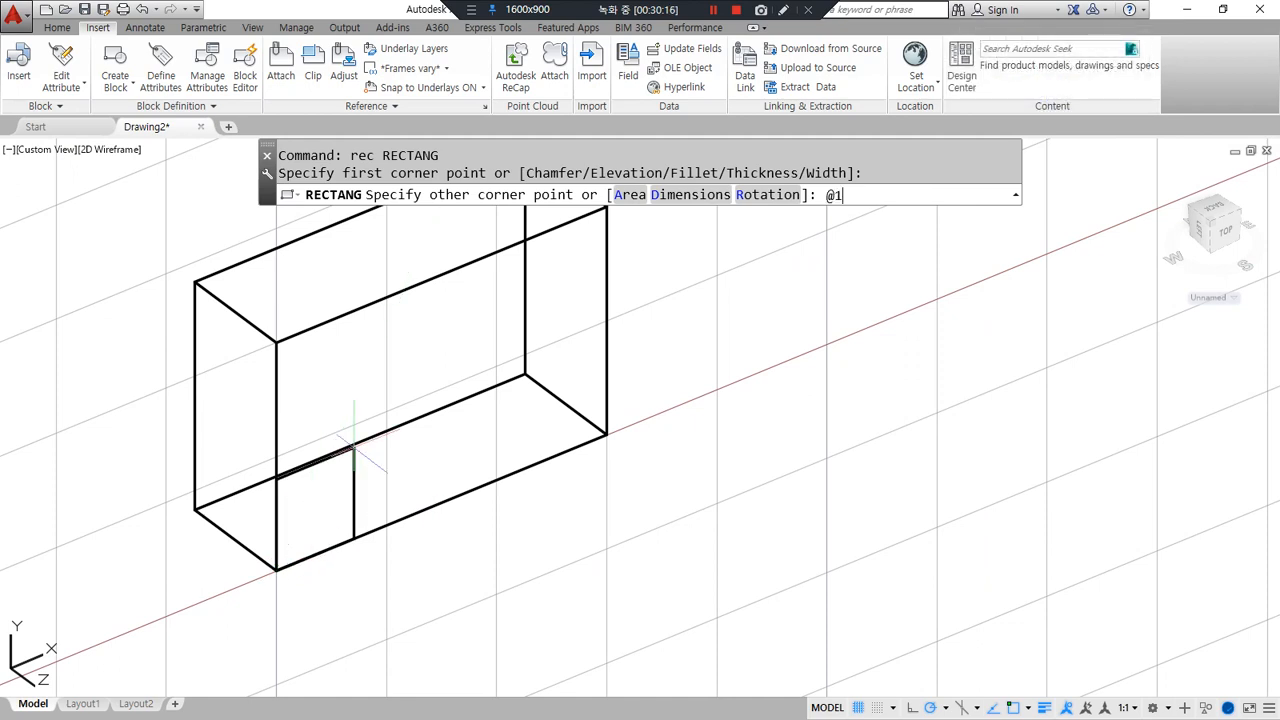
{"action": "key", "text": "Return"}
Copy the rectangle from its lower left corner to its upper right corner, filling the front face's upper right quarter.
{"action": "type", "text": "cp"}
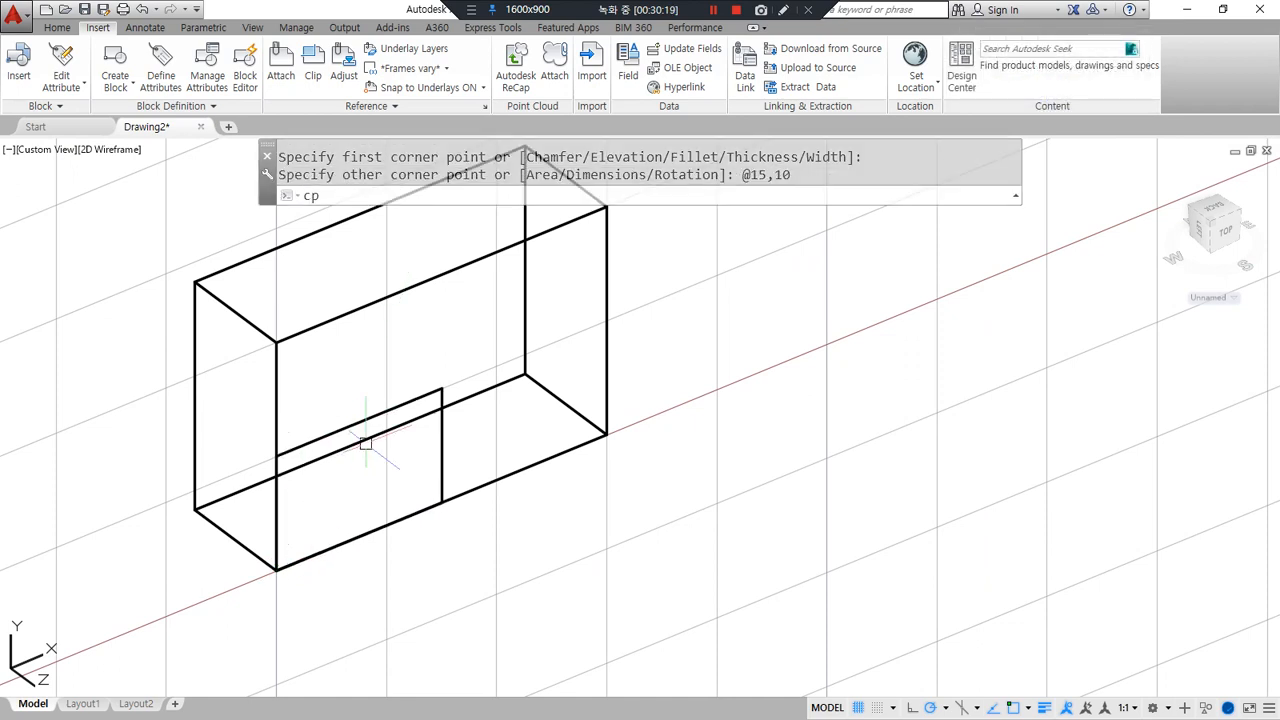
{"action": "key", "text": "Return"}
{"action": "left_click", "coordinate": [340, 429]}
{"action": "key", "text": "Return"}
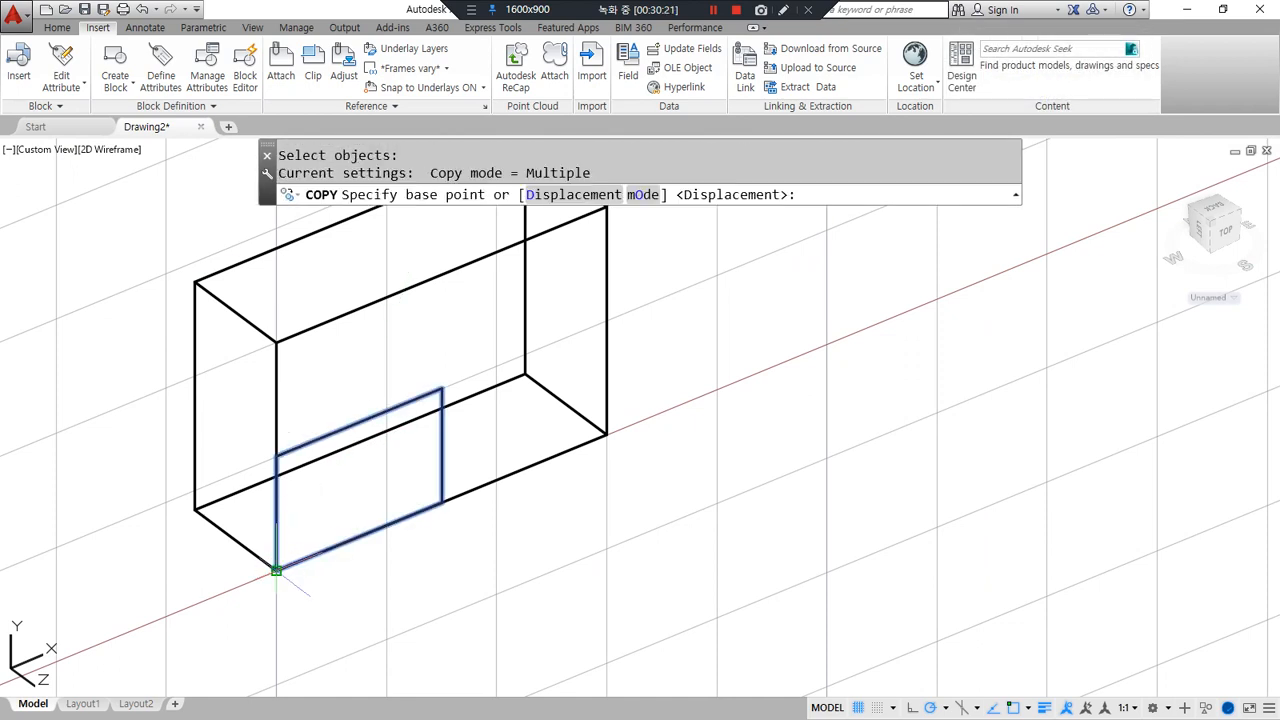
{"action": "left_click", "coordinate": [277, 566]}
{"action": "left_click", "coordinate": [441, 387]}
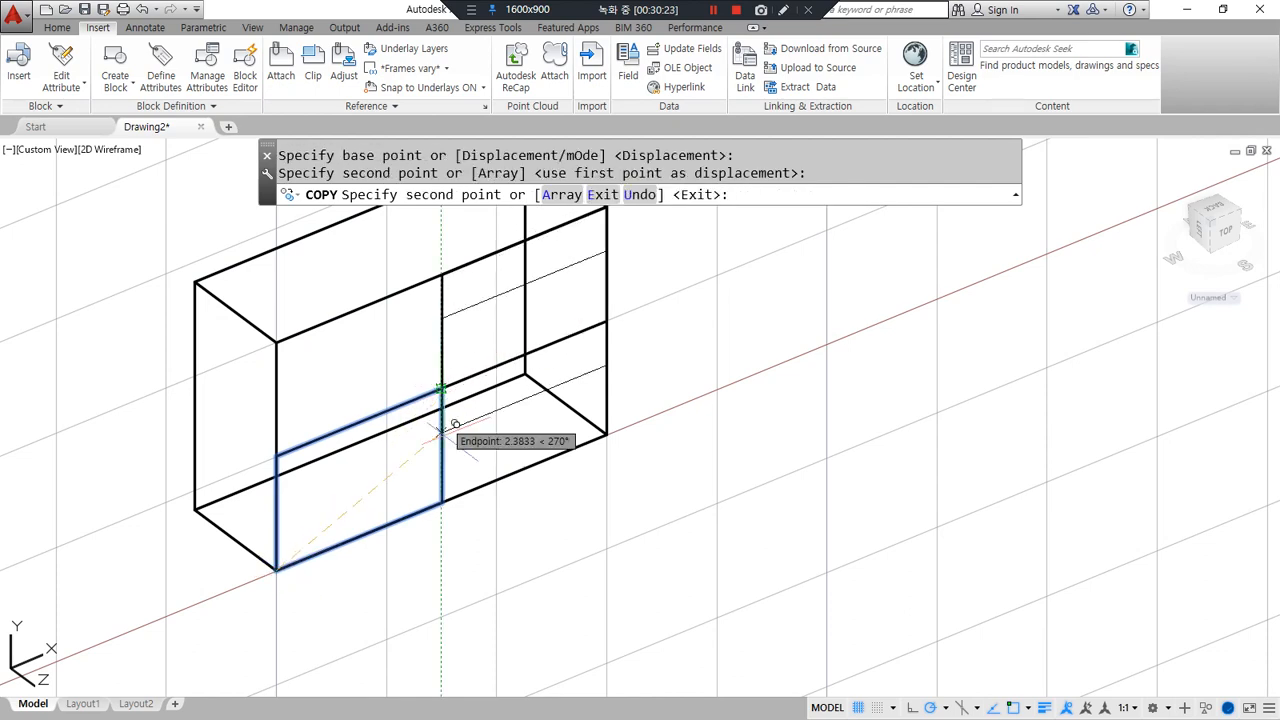
{"action": "key", "text": "Return"}
Extrude both rectangles by -5, into half the depth of the box.
{"action": "type", "text": "ext"}
{"action": "key", "text": "Return"}
{"action": "left_click", "coordinate": [450, 357]}
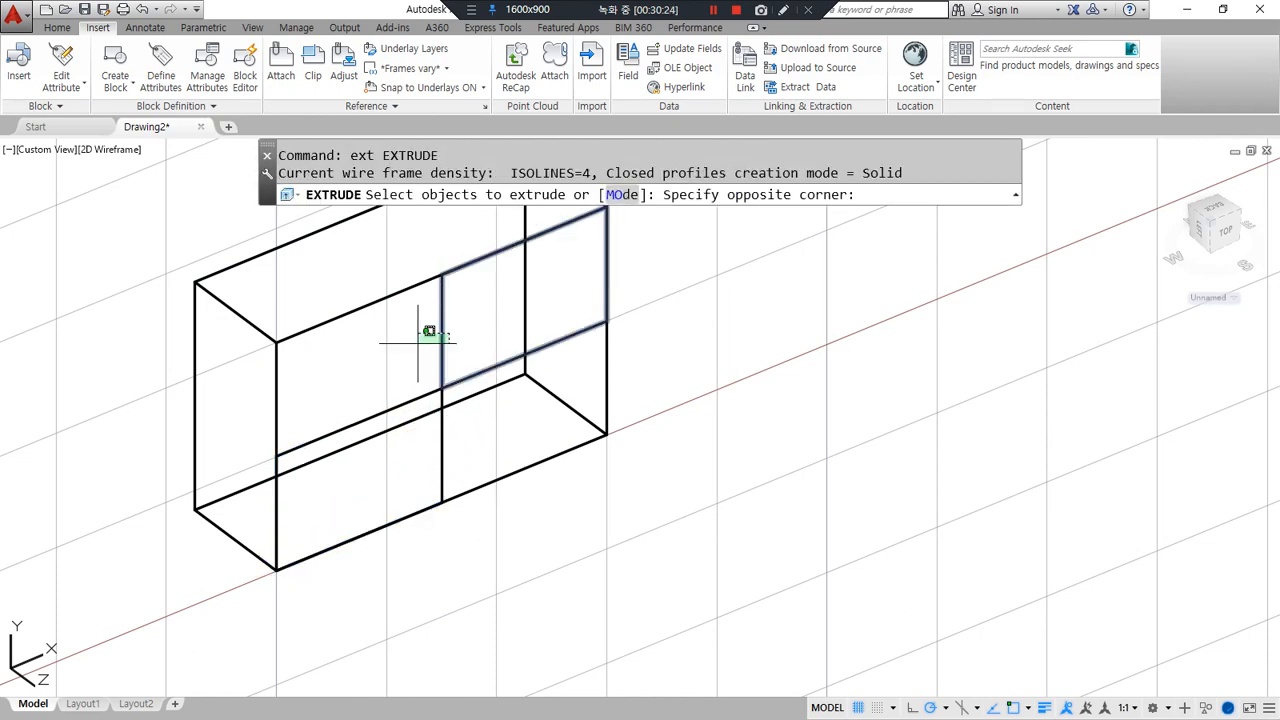
{"action": "left_click", "coordinate": [423, 332]}
{"action": "left_click", "coordinate": [381, 429]}
{"action": "key", "text": "Return"}
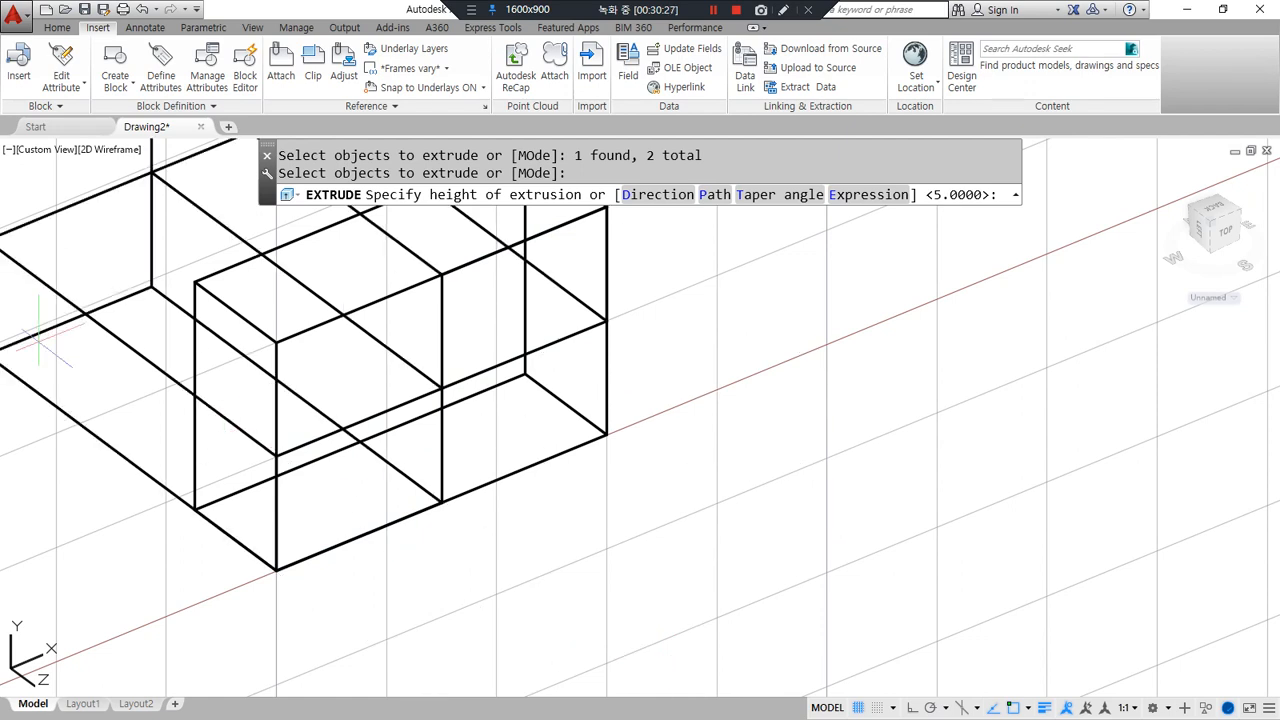
{"action": "type", "text": "-5"}
{"action": "key", "text": "Return"}
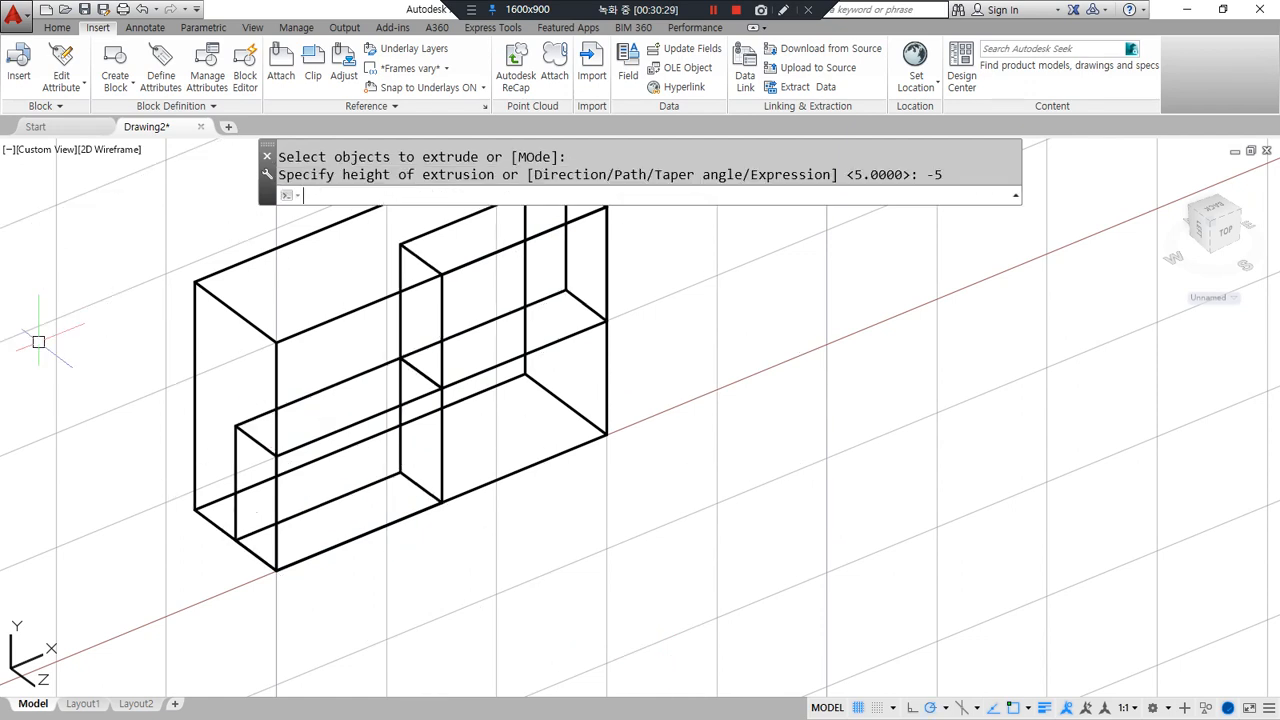
Subtract the lower left and upper right extruded blocks from the box.
{"action": "type", "text": "su"}
{"action": "key", "text": "Return"}
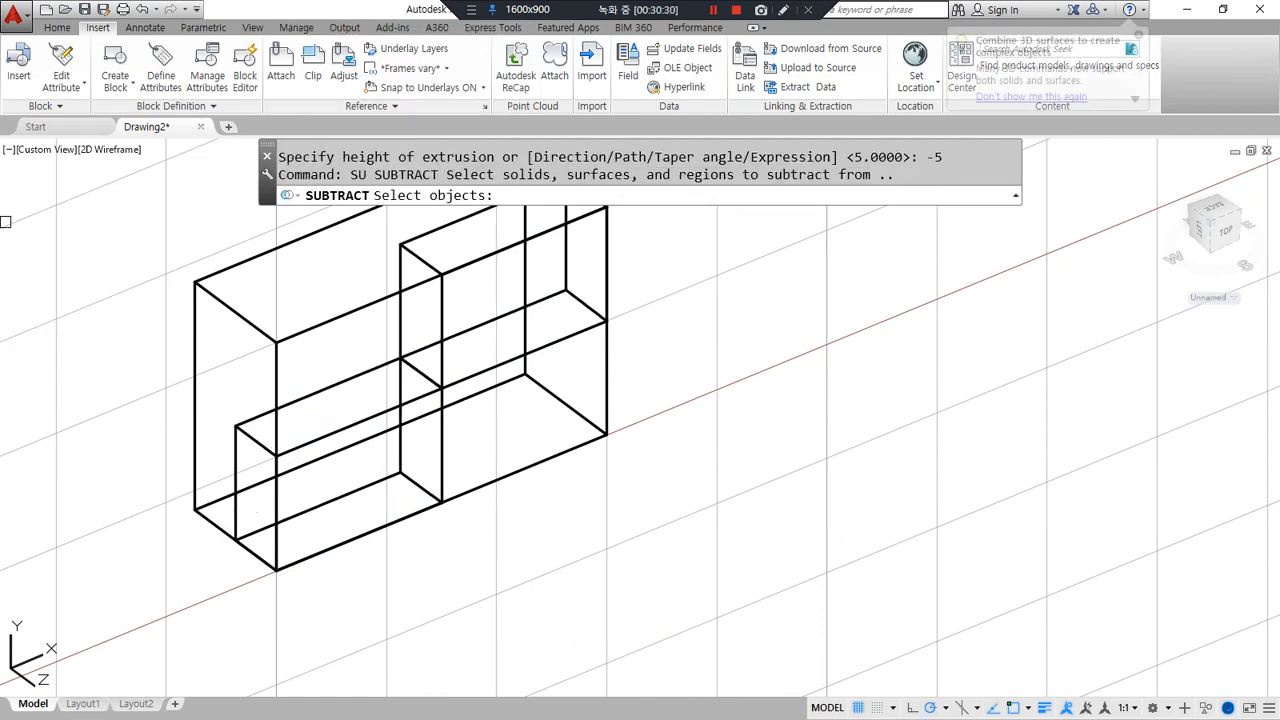
{"action": "left_click", "coordinate": [218, 304]}
{"action": "key", "text": "Return"}
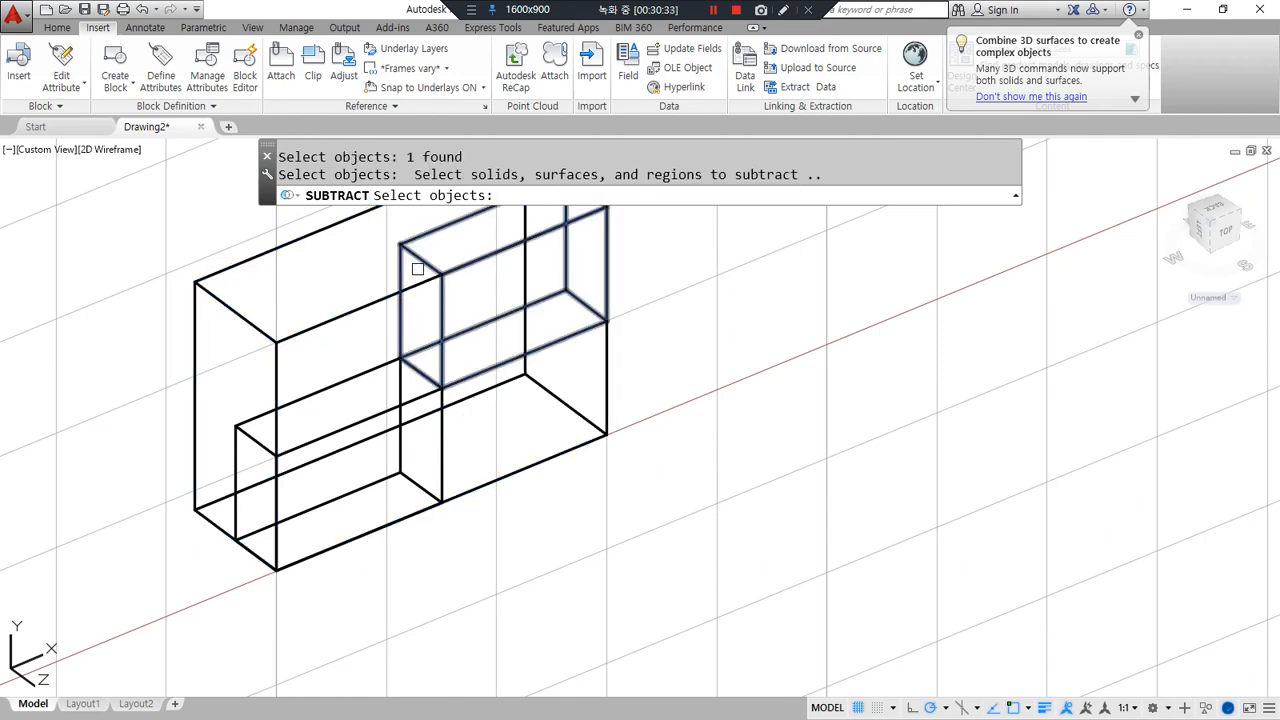
{"action": "left_click", "coordinate": [482, 262]}
{"action": "left_click", "coordinate": [302, 443]}
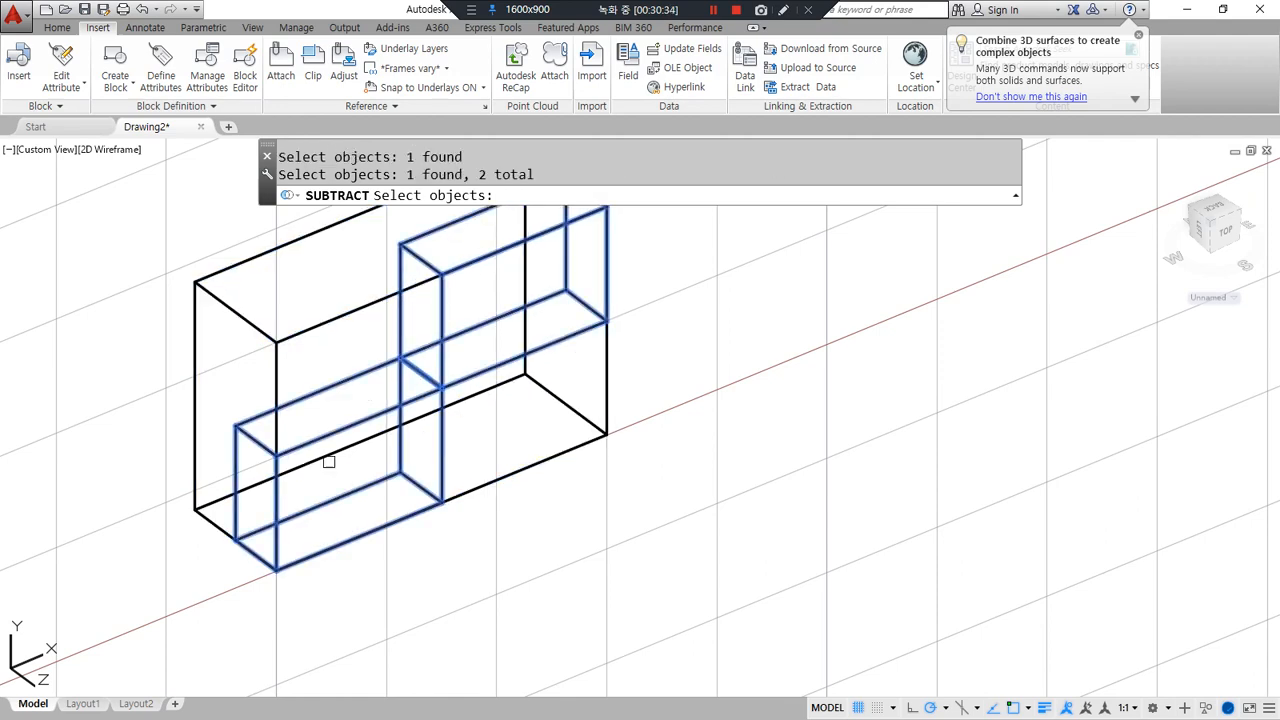
{"action": "key", "text": "Return"}
Draw a 15 by 10 rectangle on the third box's front face, starting from its front lower left corner.
{"action": "scroll", "coordinate": [575, 436], "scroll_direction": "down", "scroll_amount": 2}
{"action": "middle_click_drag", "start_coordinate": [691, 343], "coordinate": [349, 429]}
{"action": "scroll", "coordinate": [329, 430], "scroll_direction": "up", "scroll_amount": 2}
{"action": "middle_click_drag", "start_coordinate": [338, 481], "coordinate": [280, 451]}
{"action": "type", "text": "rec"}
{"action": "key", "text": "Return"}
{"action": "left_click", "coordinate": [333, 597]}
{"action": "type", "text": "@150"}
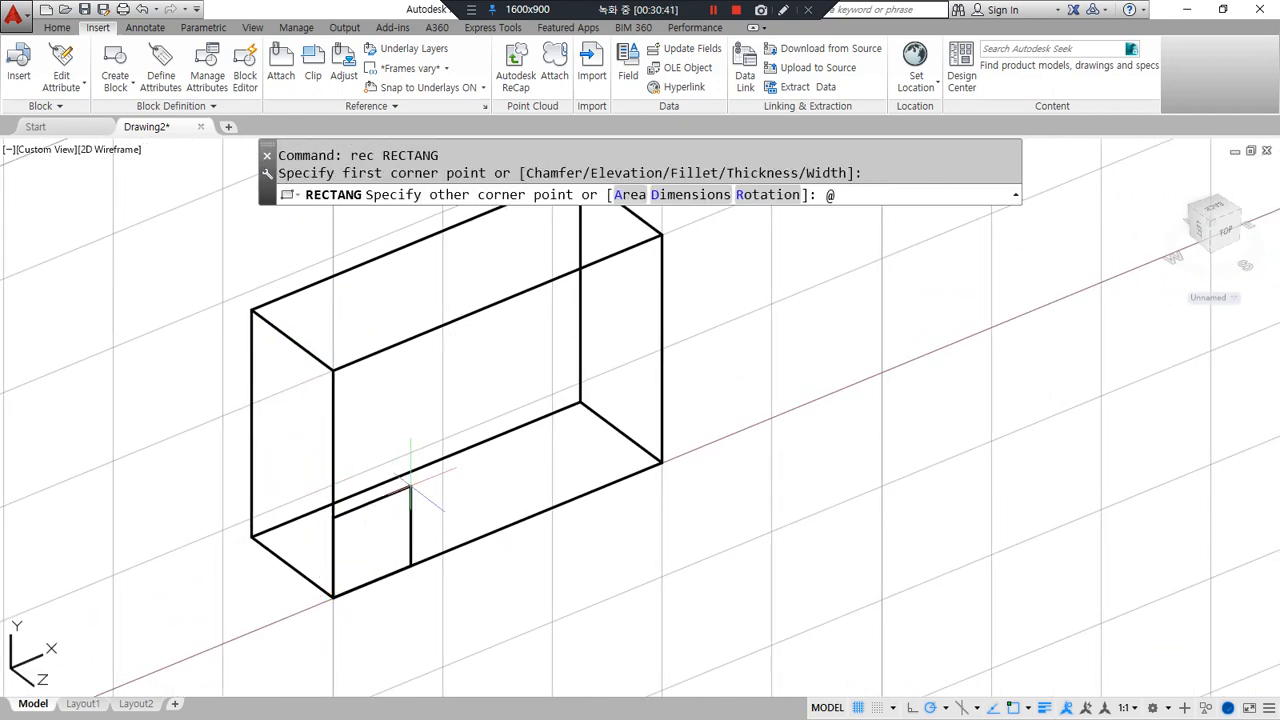
{"action": "key", "text": "BackSpace"}
{"action": "type", "text": ",10"}
{"action": "key", "text": "Return"}
Copy the third box's rectangle into the upper right and upper left quarters of the front face.
{"action": "type", "text": "c"}
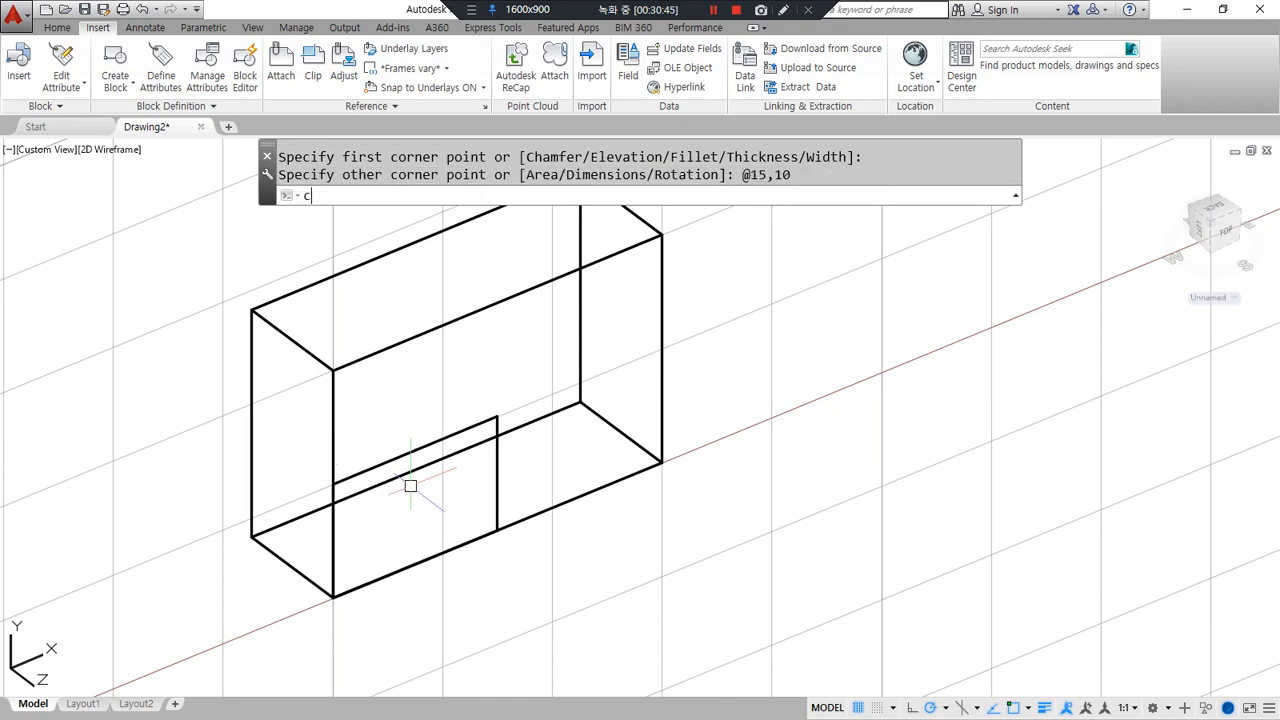
{"action": "type", "text": "p"}
{"action": "key", "text": "Return"}
{"action": "left_click", "coordinate": [358, 474]}
{"action": "key", "text": "Return"}
{"action": "left_click", "coordinate": [333, 597]}
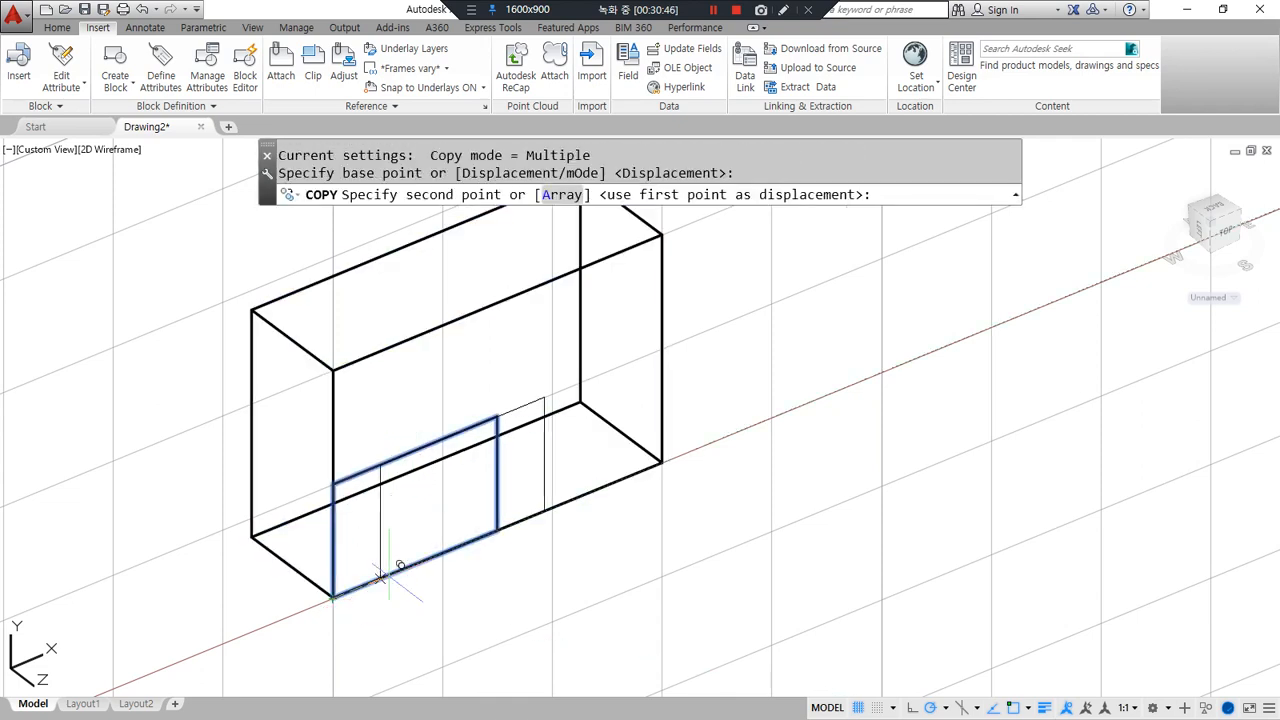
{"action": "left_click", "coordinate": [334, 487]}
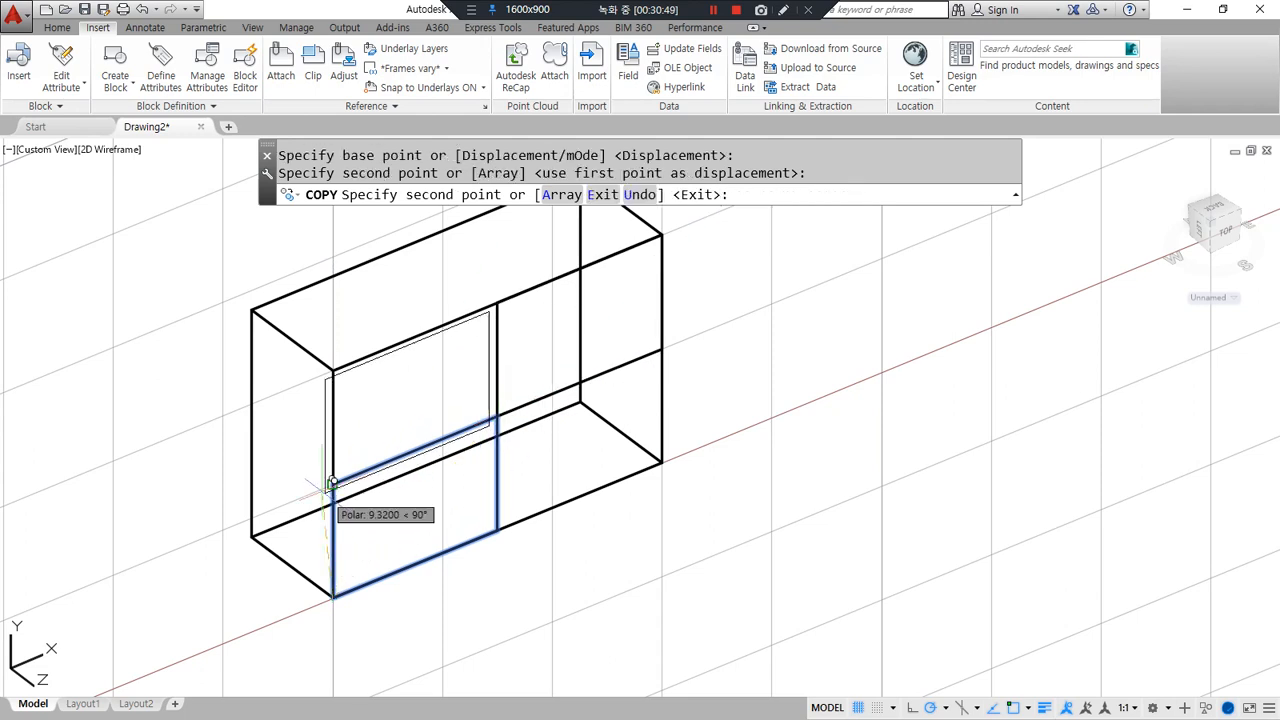
{"action": "left_click", "coordinate": [334, 487]}
{"action": "key", "text": "Return"}
Extrude the upper left rectangle backward through the full depth of the box.
{"action": "type", "text": "ext"}
{"action": "key", "text": "Return"}
{"action": "left_click", "coordinate": [371, 364]}
{"action": "key", "text": "Return"}
{"action": "left_click", "coordinate": [251, 310]}
Extrude the upper right and lower left rectangles by -5, into half the box depth.
{"action": "key", "text": "Return"}
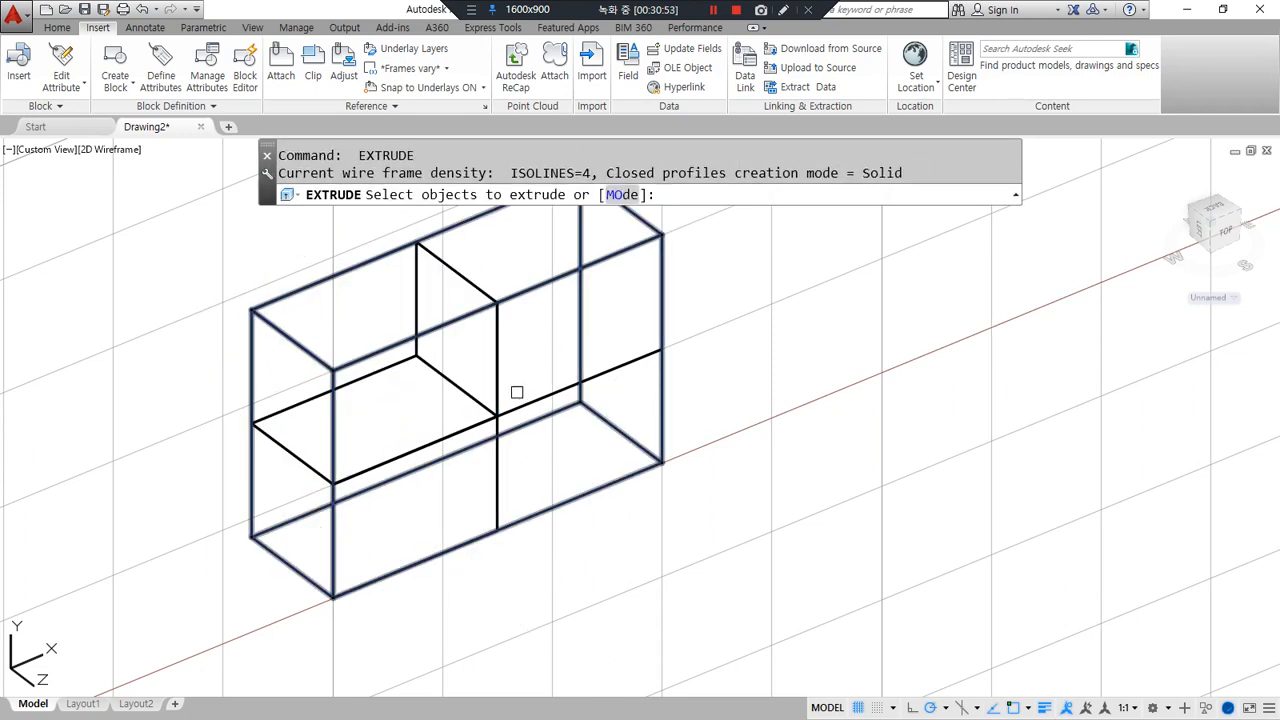
{"action": "left_click", "coordinate": [523, 402]}
{"action": "left_click", "coordinate": [500, 471]}
{"action": "key", "text": "Return"}
{"action": "type", "text": "-5"}
{"action": "key", "text": "Return"}
Subtract the three extruded blocks from the box.
{"action": "type", "text": "su"}
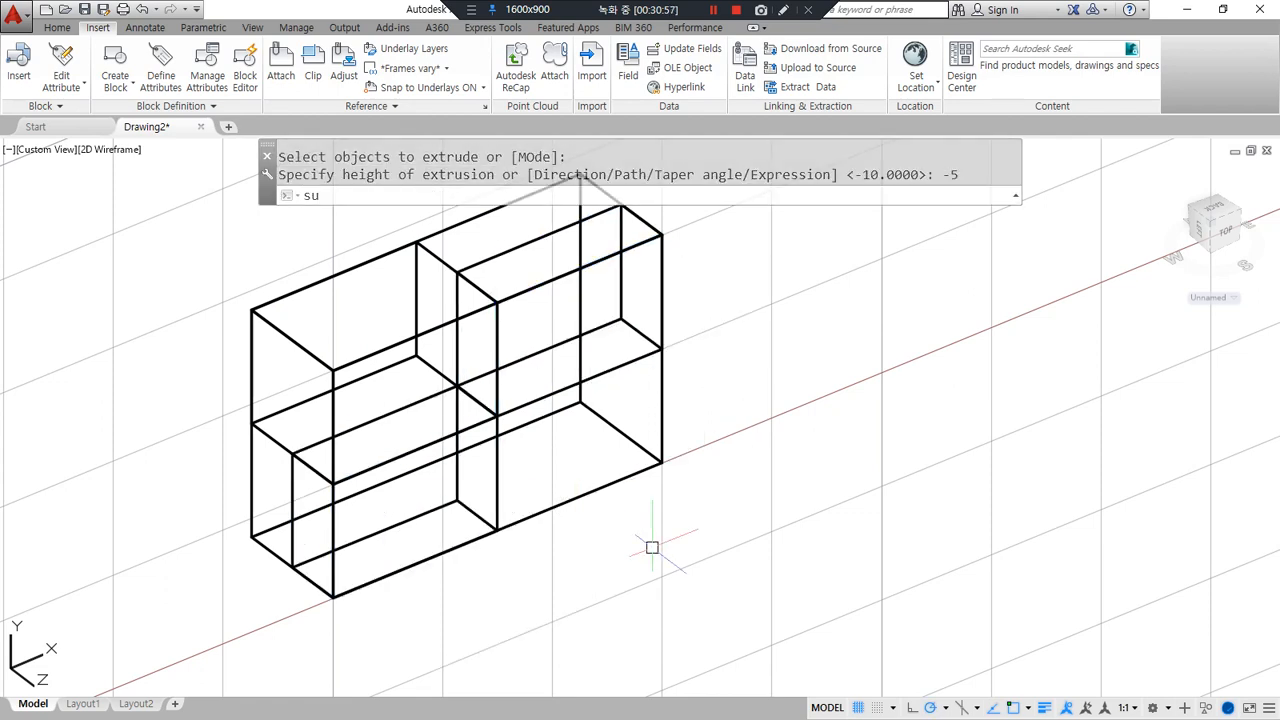
{"action": "key", "text": "Return"}
{"action": "left_click", "coordinate": [625, 478]}
{"action": "key", "text": "Return"}
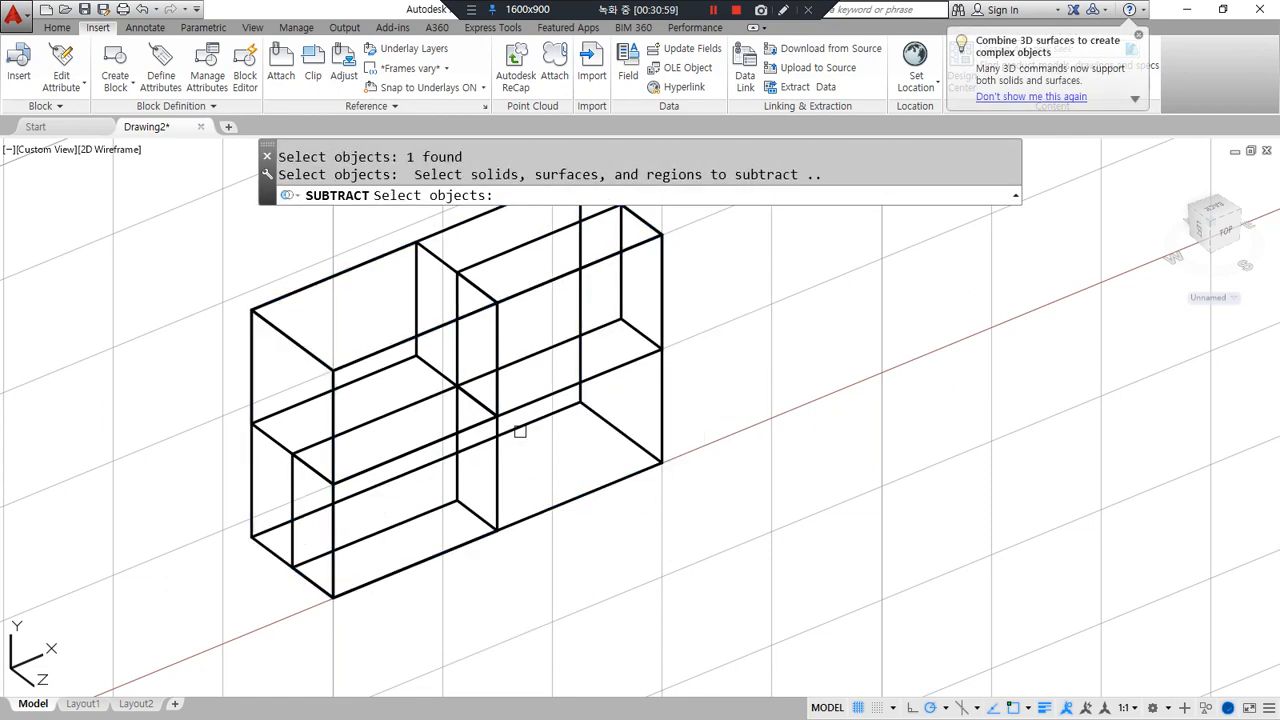
{"action": "left_click", "coordinate": [506, 421]}
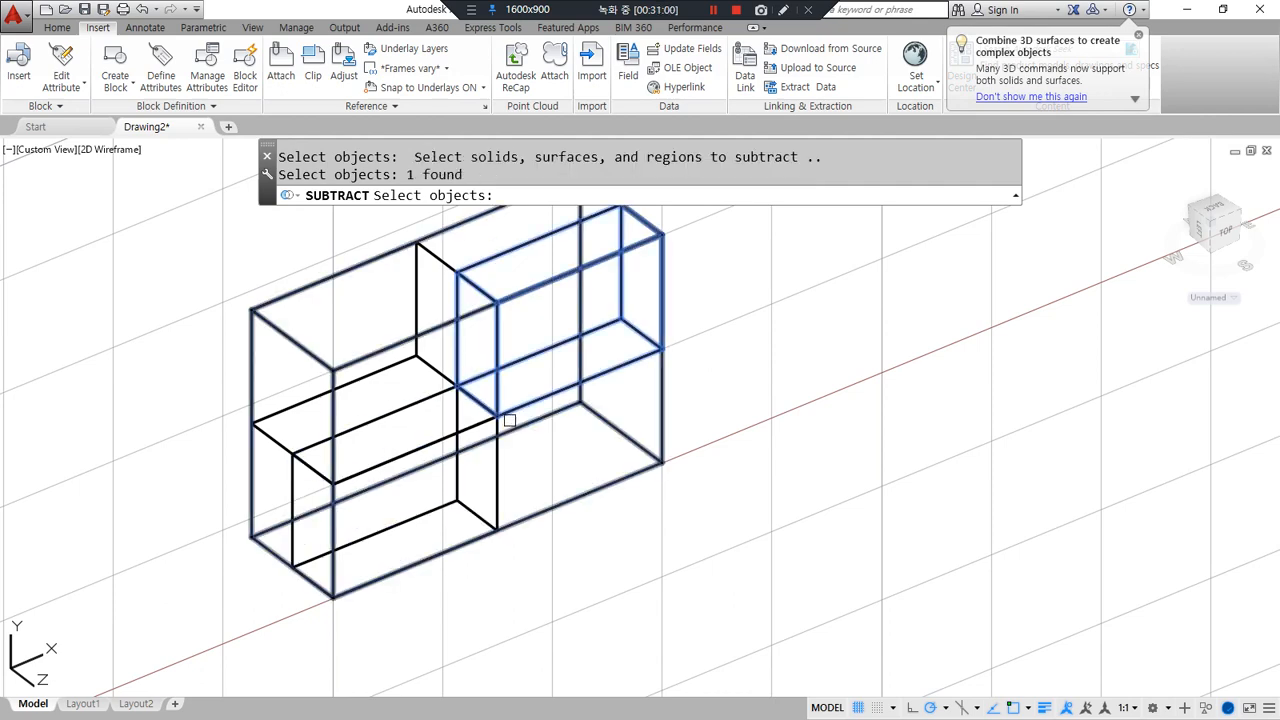
{"action": "scroll", "coordinate": [502, 423], "scroll_direction": "up", "scroll_amount": 2}
{"action": "left_click", "coordinate": [500, 425]}
{"action": "left_click", "coordinate": [286, 437]}
{"action": "key", "text": "Return"}
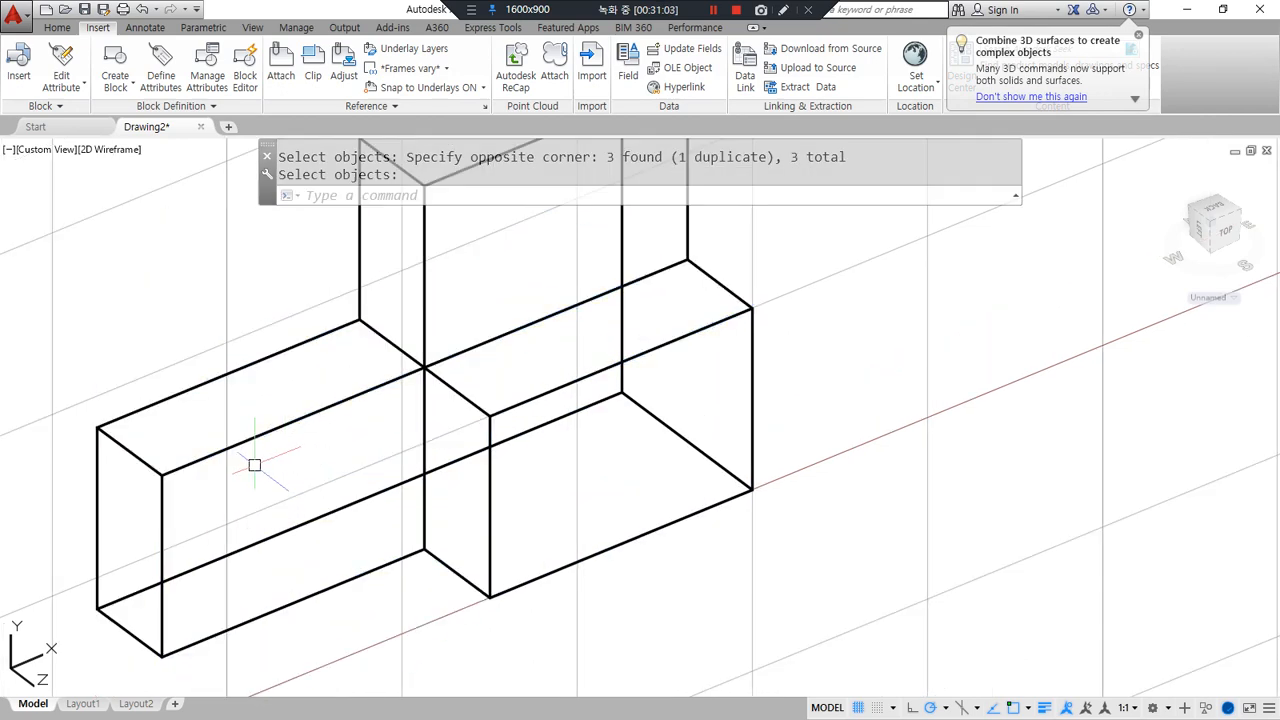
Align the UCS to the end face of the uncut box, with X along its bottom edge and Y along its vertical edge.
{"action": "scroll", "coordinate": [254, 463], "scroll_direction": "down", "scroll_amount": 2}
{"action": "scroll", "coordinate": [254, 464], "scroll_direction": "down", "scroll_amount": 2}
{"action": "middle_click_drag", "start_coordinate": [666, 354], "coordinate": [280, 540]}
{"action": "middle_click_drag", "start_coordinate": [831, 331], "coordinate": [643, 457]}
{"action": "scroll", "coordinate": [643, 460], "scroll_direction": "up", "scroll_amount": 2}
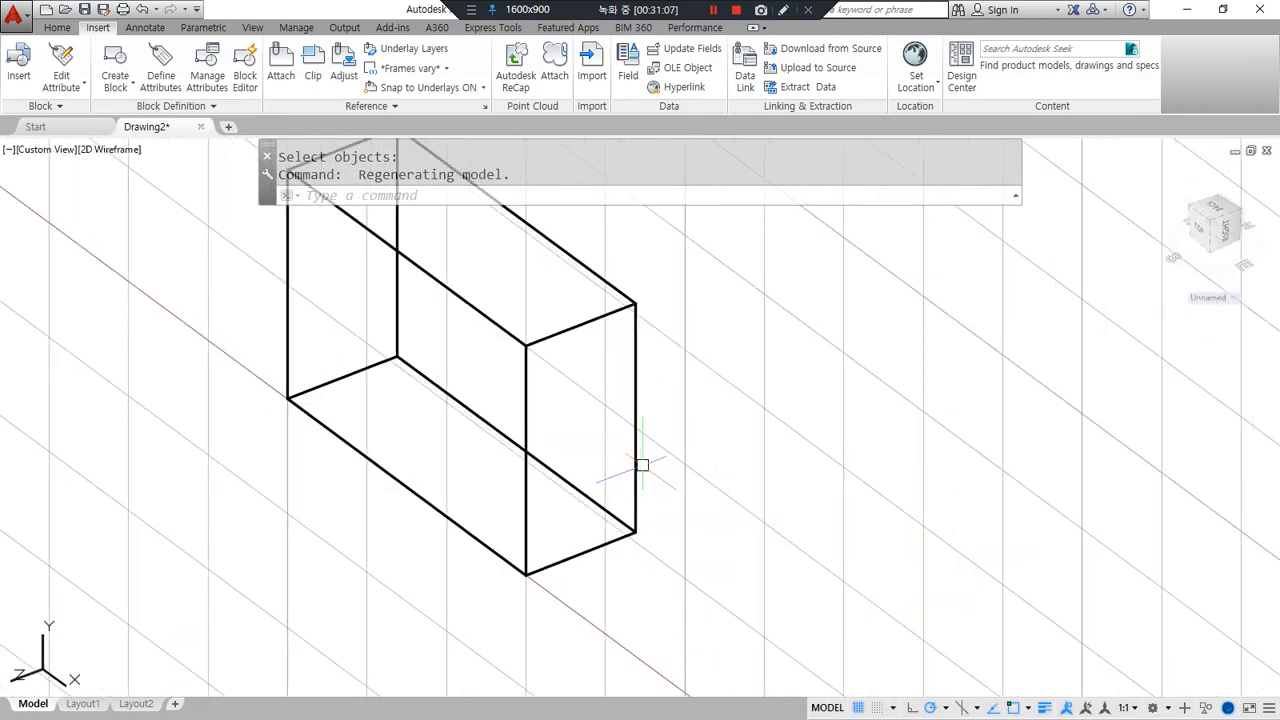
{"action": "type", "text": "ucs"}
{"action": "key", "text": "Return"}
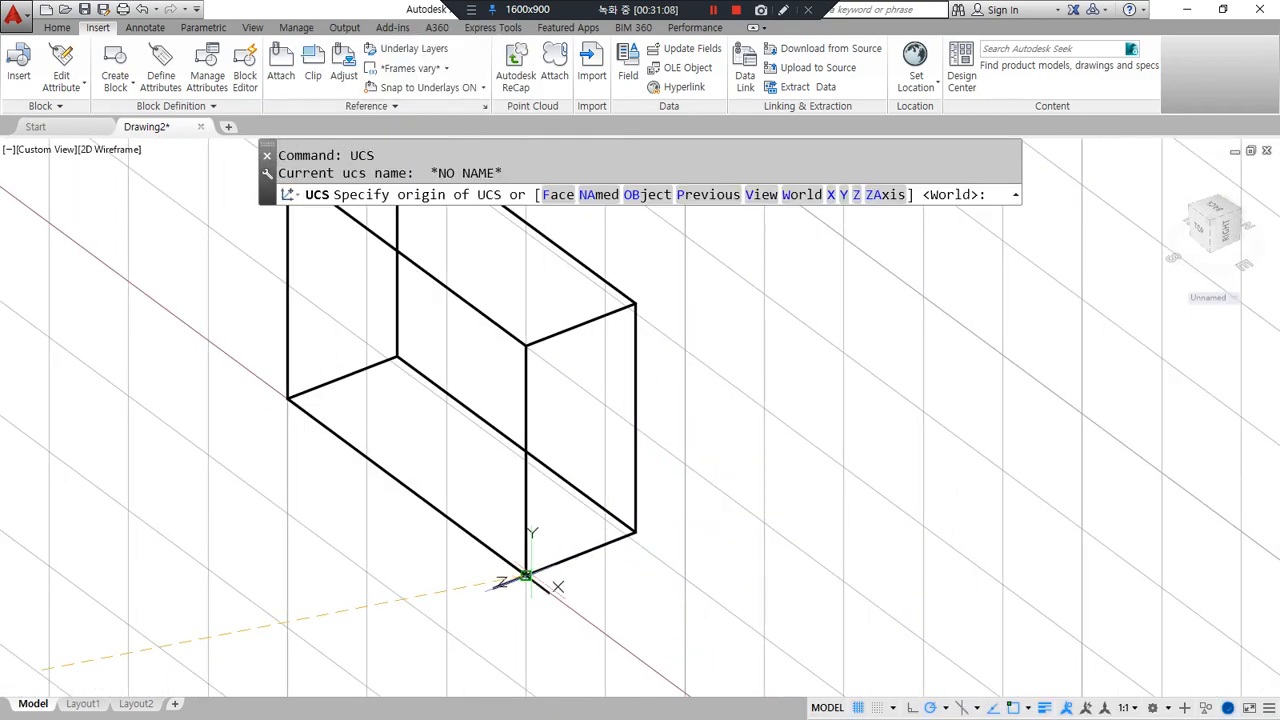
{"action": "left_click", "coordinate": [526, 576]}
{"action": "left_click", "coordinate": [635, 533]}
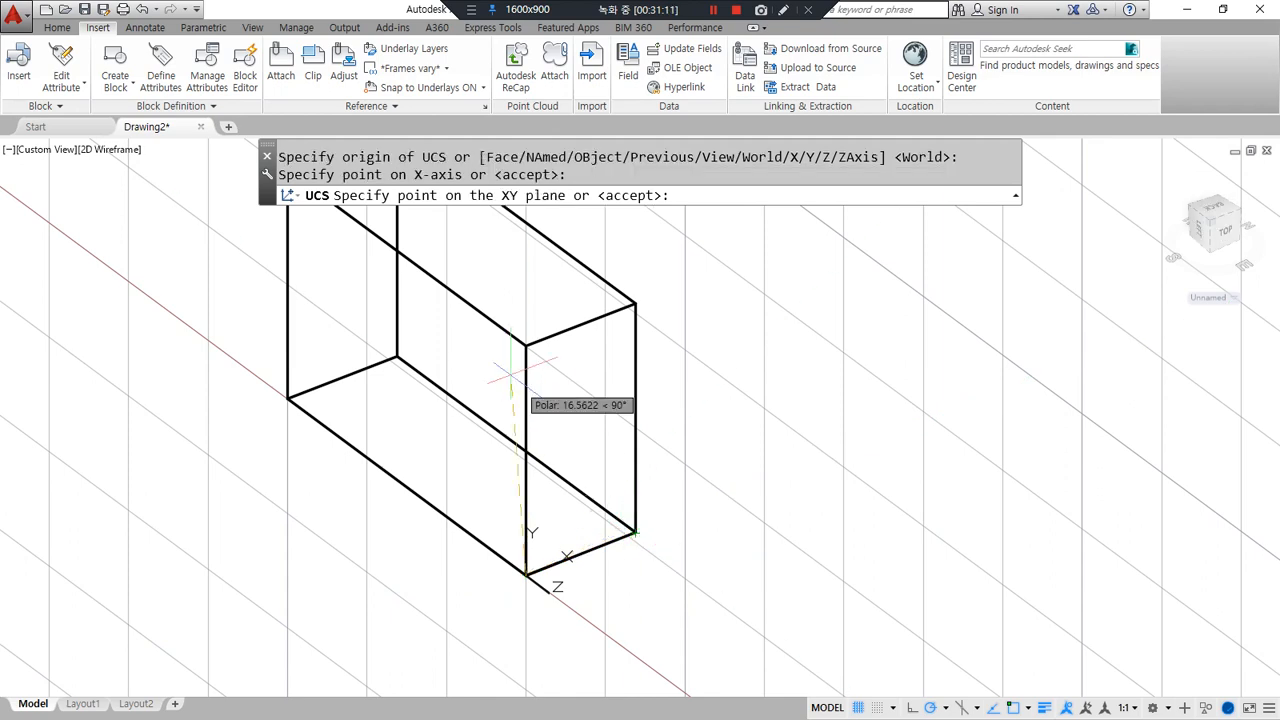
{"action": "left_click", "coordinate": [526, 346]}
Draw a closed triangle on the end face through its upper right, lower left and upper left corners.
{"action": "type", "text": "l"}
{"action": "key", "text": "Return"}
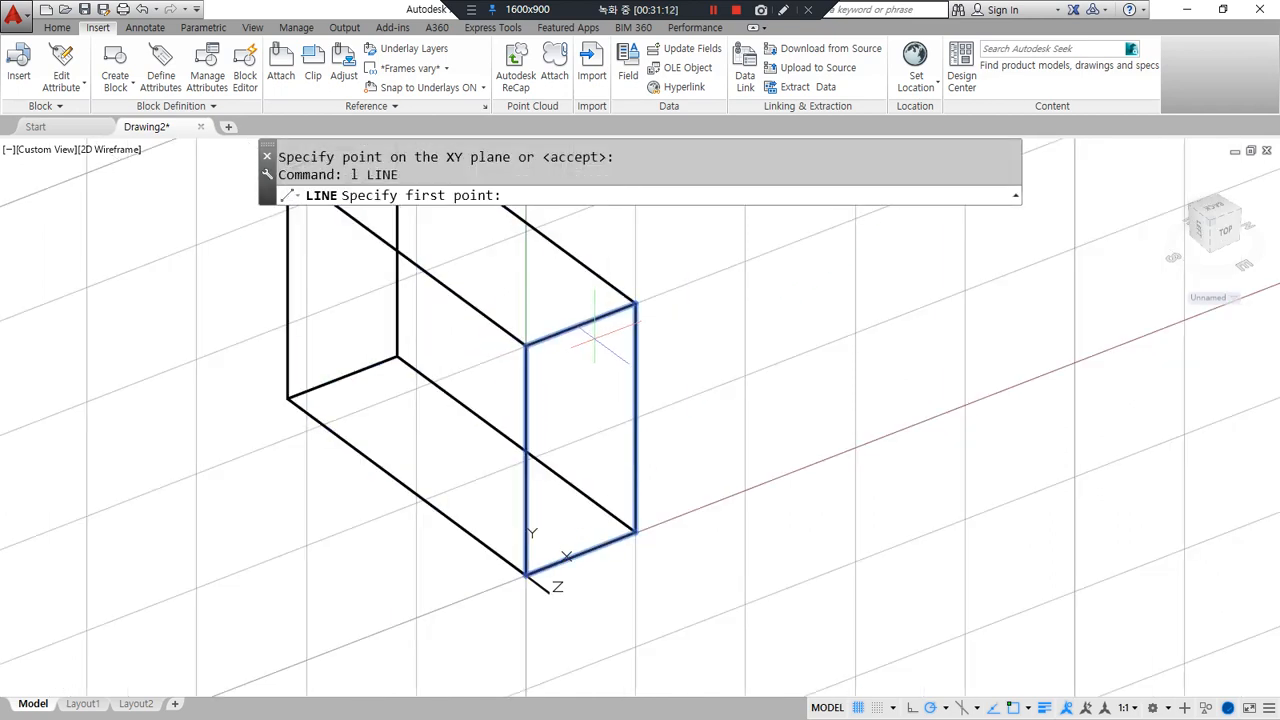
{"action": "left_click", "coordinate": [635, 302]}
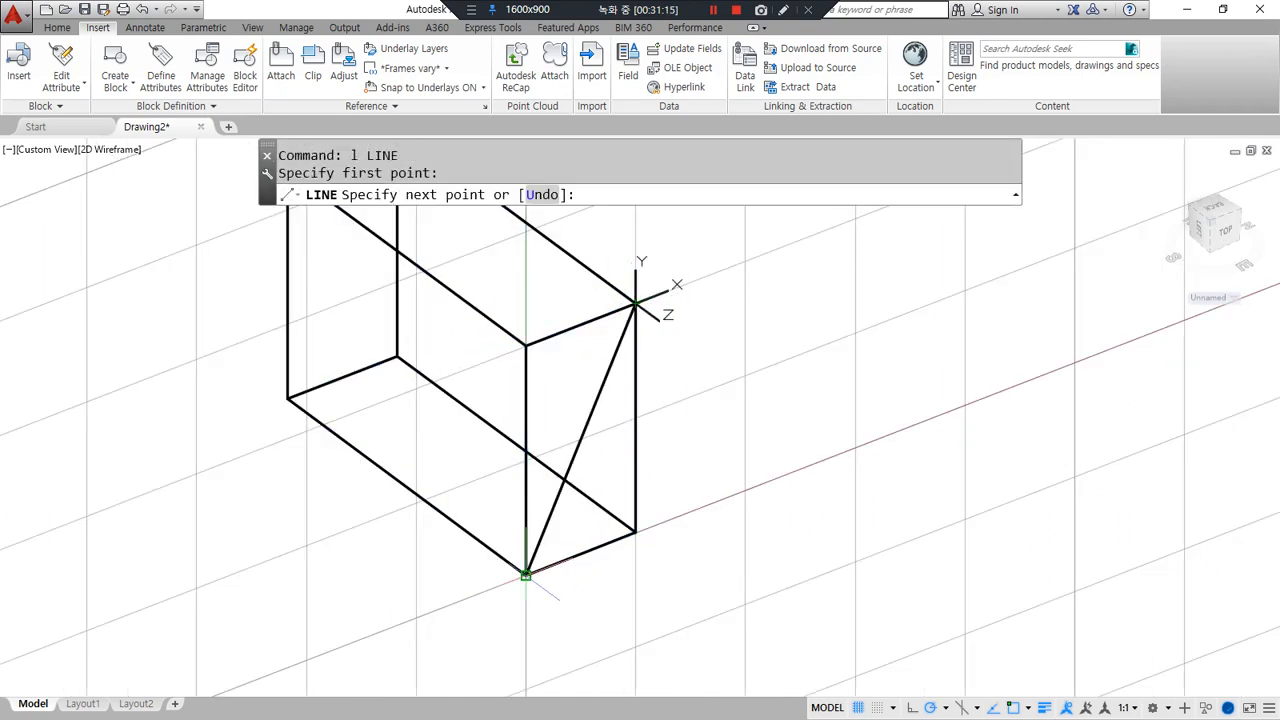
{"action": "left_click", "coordinate": [526, 575]}
{"action": "left_click", "coordinate": [526, 346]}
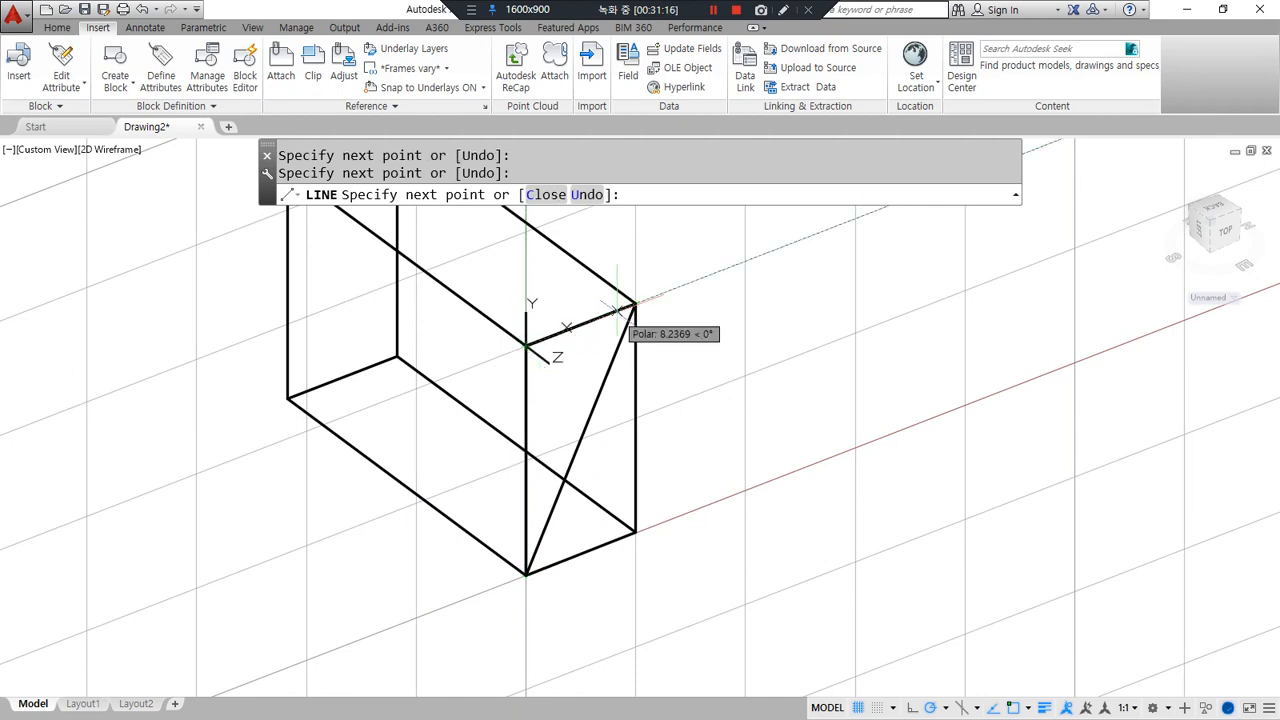
{"action": "type", "text": "c"}
{"action": "key", "text": "Return"}
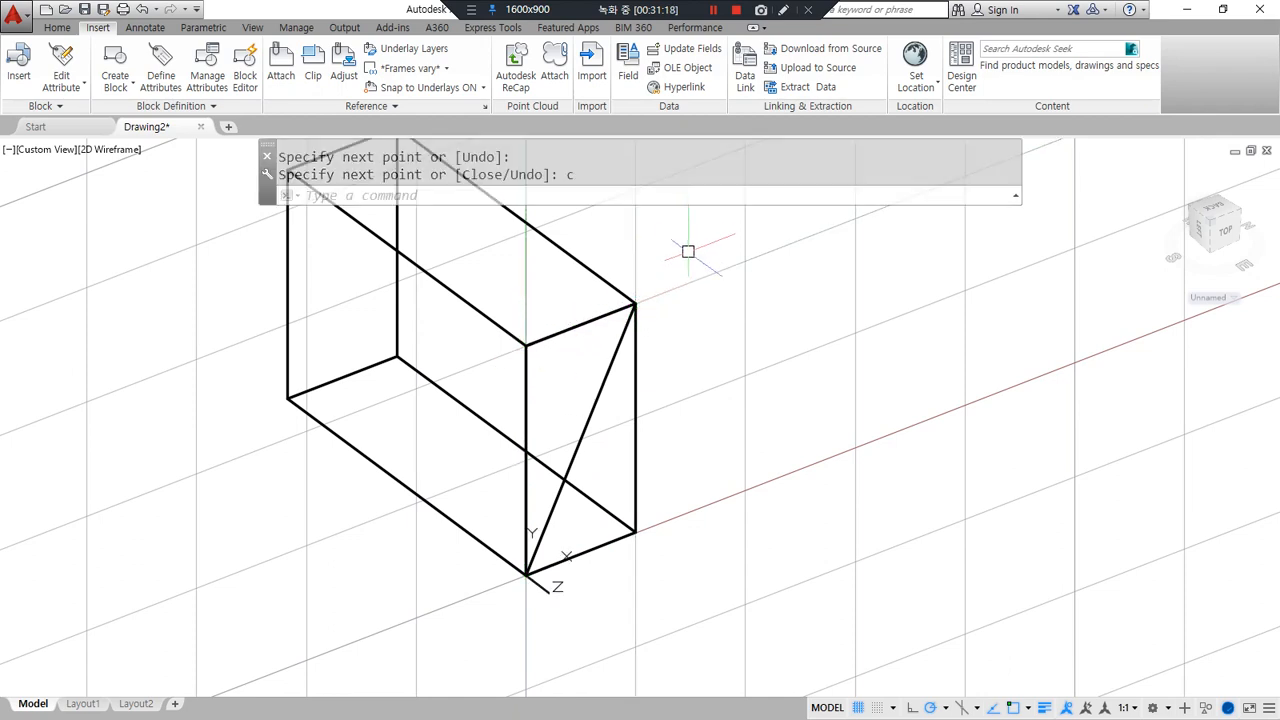
Join the triangle's three lines into a single closed profile.
{"action": "type", "text": "j"}
{"action": "key", "text": "Return"}
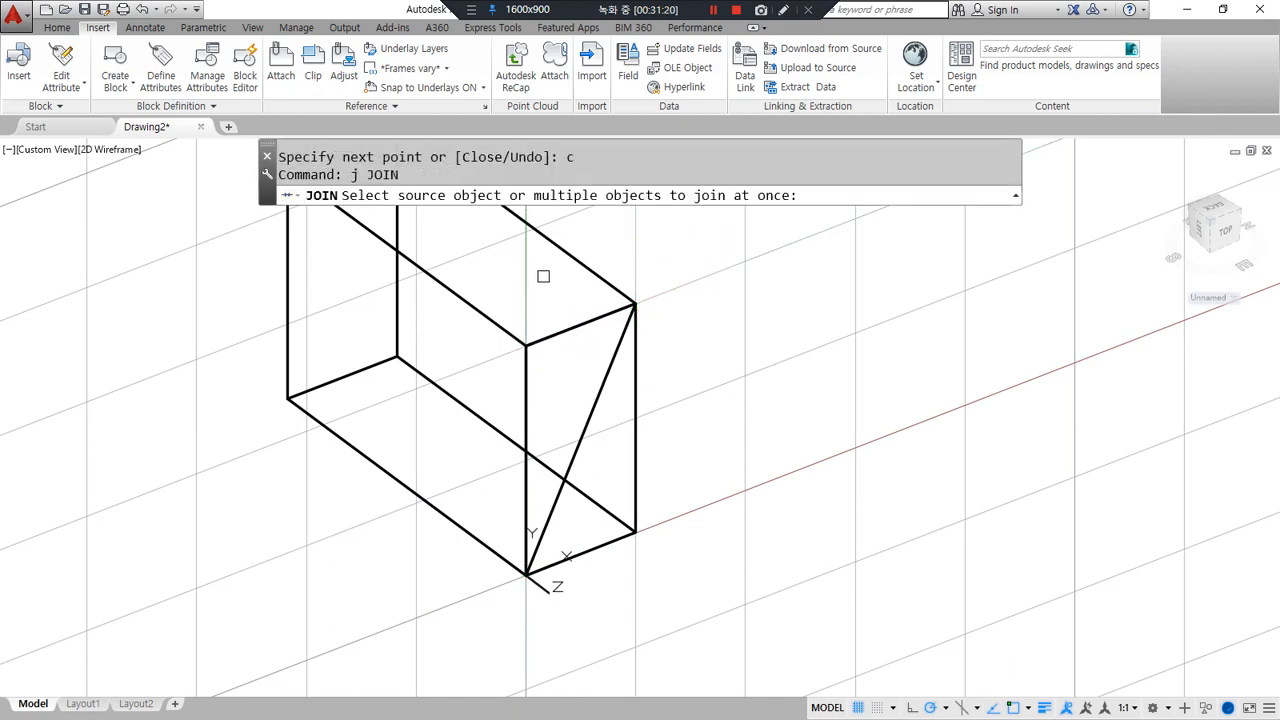
{"action": "left_click", "coordinate": [495, 243]}
{"action": "left_click", "coordinate": [686, 626]}
{"action": "key", "text": "Return"}
Extrude the triangular profile into the box up to the midpoint of its long upper edge.
{"action": "type", "text": "ext"}
{"action": "key", "text": "Return"}
{"action": "left_click", "coordinate": [583, 442]}
{"action": "key", "text": "Return"}
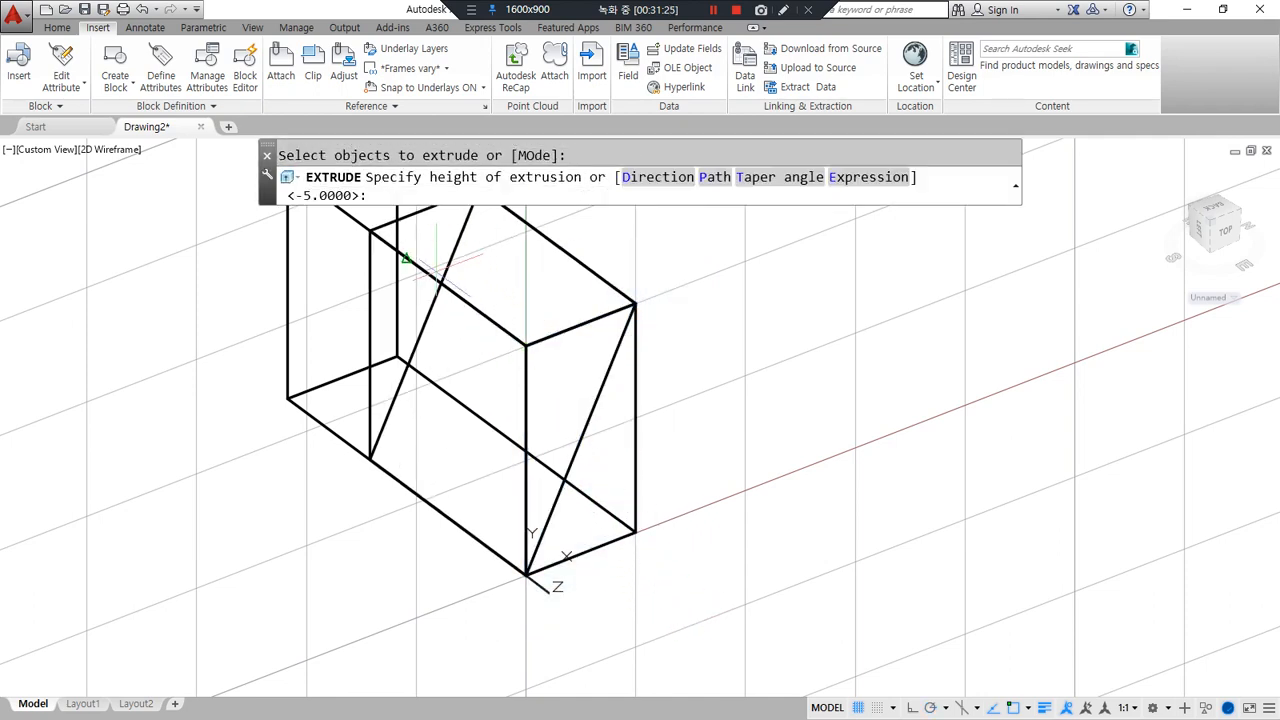
{"action": "left_click", "coordinate": [400, 251]}
Subtract the triangular wedge from the box.
{"action": "type", "text": "su"}
{"action": "key", "text": "Return"}
{"action": "left_click", "coordinate": [635, 518]}
{"action": "key", "text": "Return"}
{"action": "left_click", "coordinate": [580, 437]}
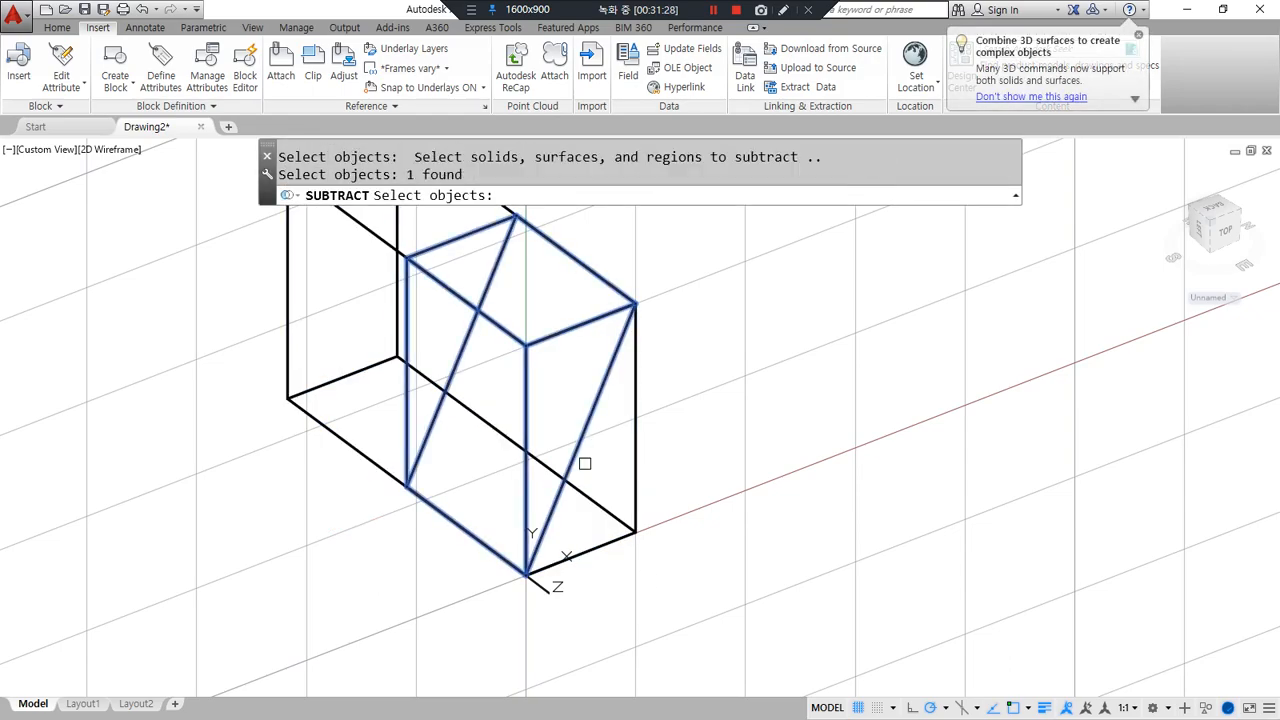
{"action": "key", "text": "Return"}
Reset the UCS to World and show all the solids in the SW Isometric view.
{"action": "scroll", "coordinate": [434, 600], "scroll_direction": "down", "scroll_amount": 5}
{"action": "middle_click_drag", "start_coordinate": [250, 601], "coordinate": [1145, 227], "text": "shift"}
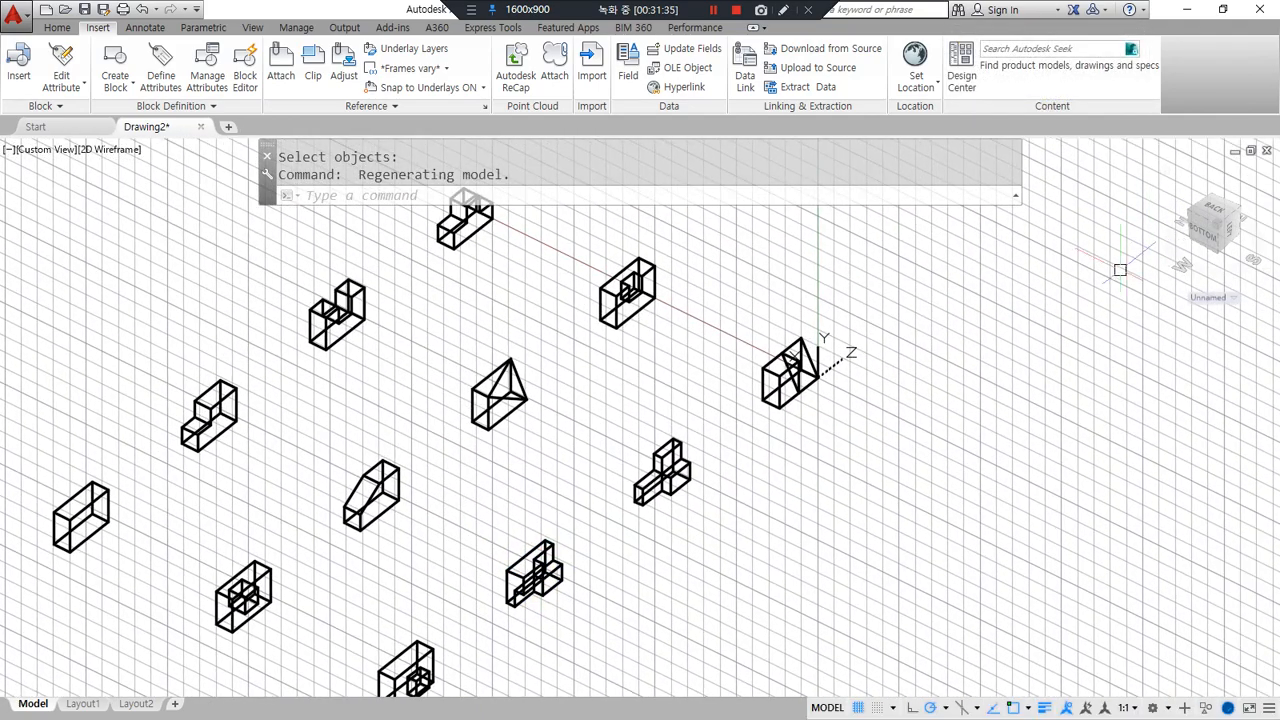
{"action": "type", "text": "ucs"}
{"action": "key", "text": "Return"}
{"action": "key", "text": "Return"}
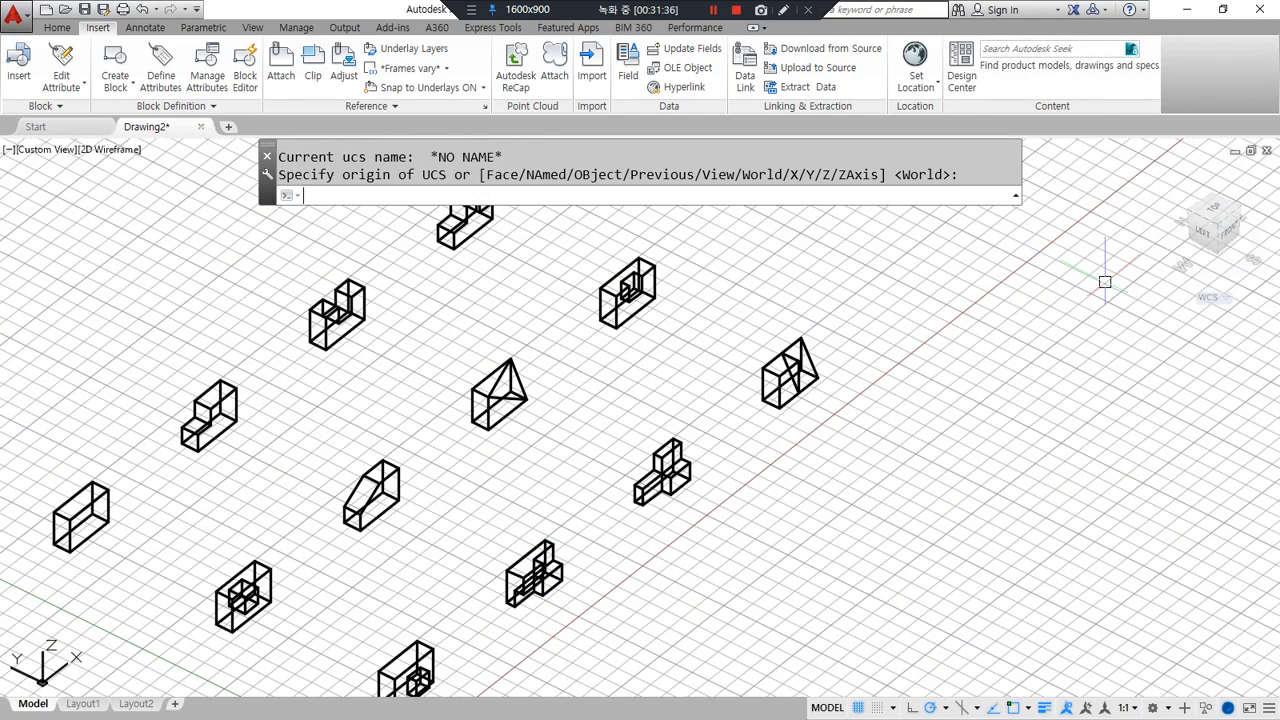
{"action": "left_click", "coordinate": [1216, 228]}
{"action": "scroll", "coordinate": [785, 443], "scroll_direction": "up", "scroll_amount": 3}
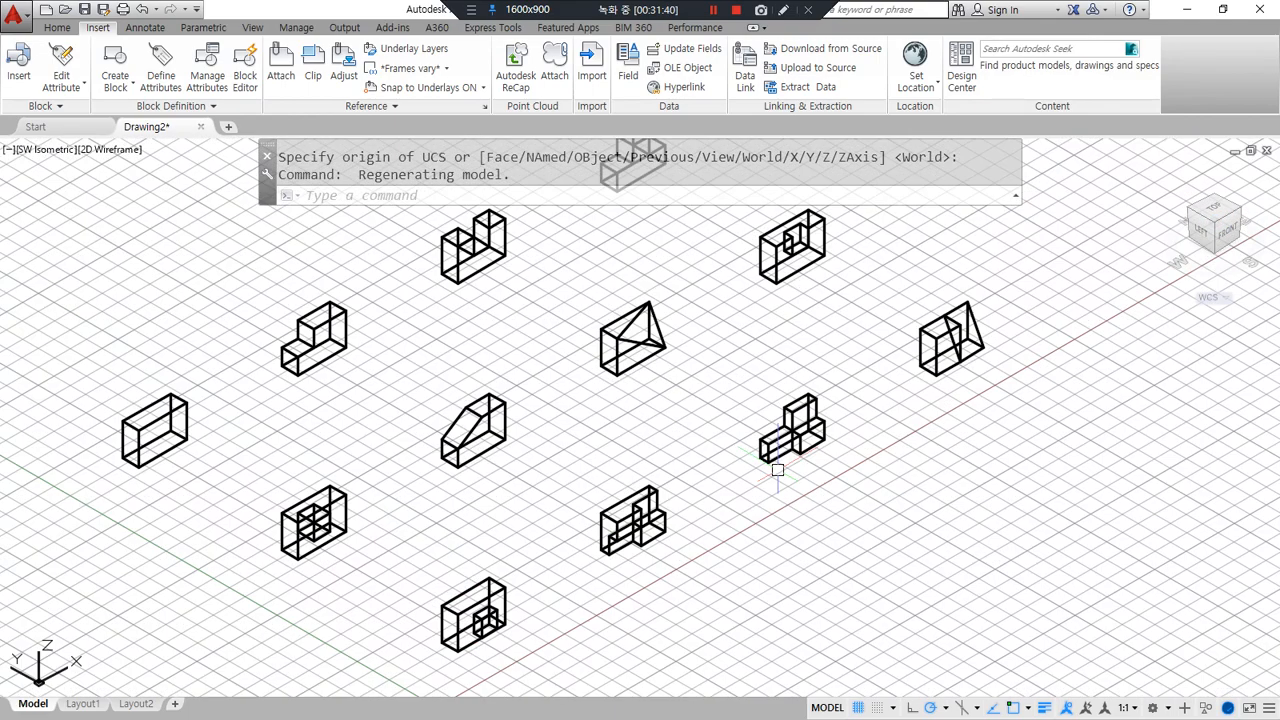
Switch to the browser page with the practice sheet of solids 1 to 8.
{"action": "key", "text": "alt+Tab"}
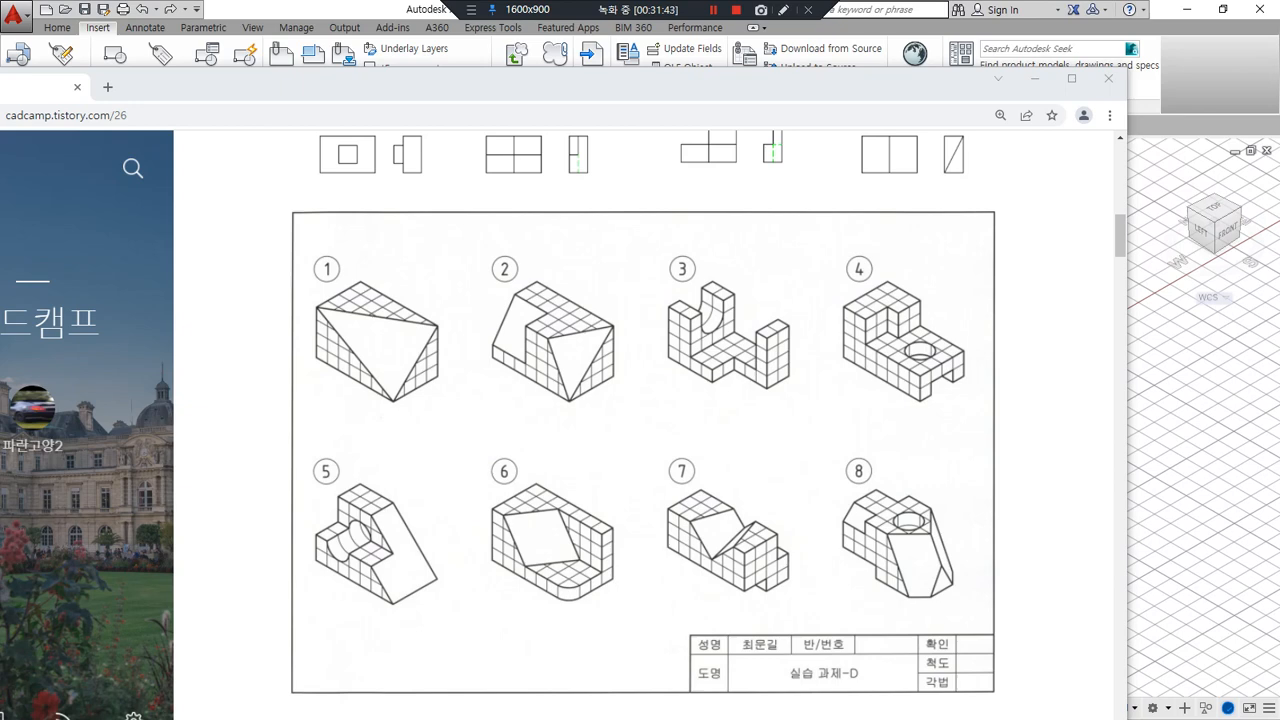